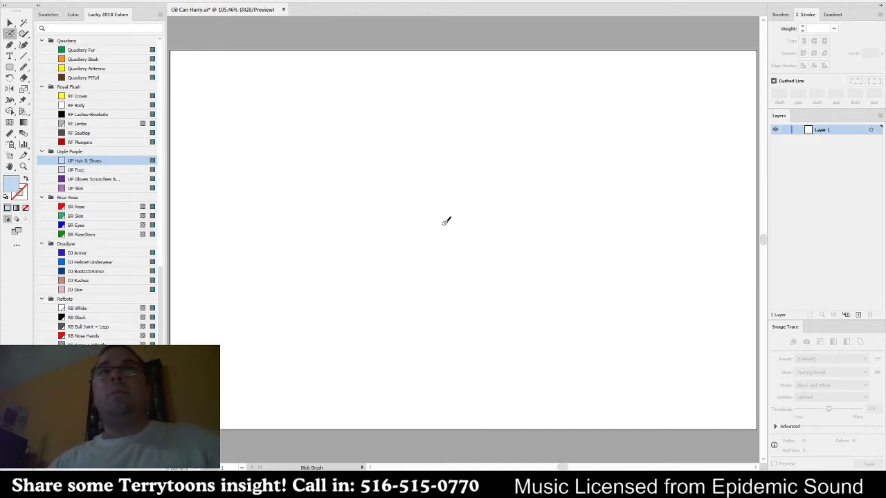
# - Sketch a cartoon cat's round head in light blue, adding a centre guideline, an oval nose, brows and tall eyes
pyautogui.moveTo(414, 220)
pyautogui.mouseDown()
pyautogui.moveTo(409, 182)
pyautogui.moveTo(489, 159)
pyautogui.moveTo(385, 194)
pyautogui.moveTo(505, 184)
pyautogui.mouseUp()
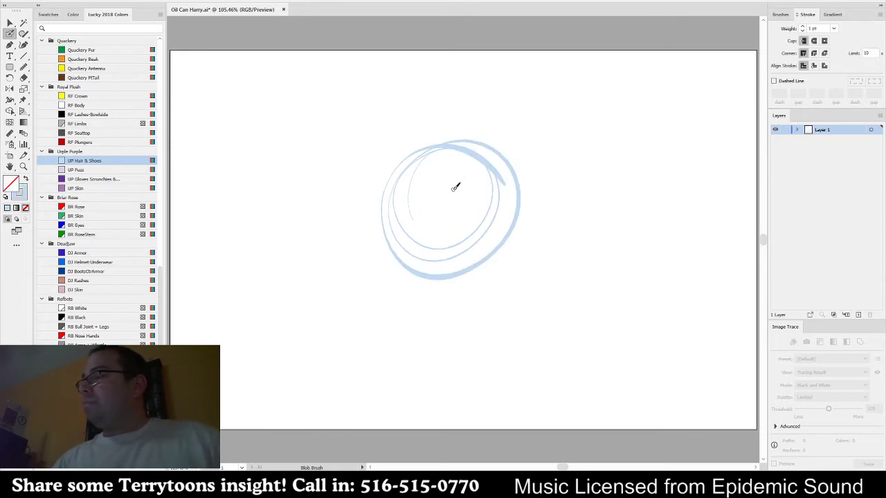
pyautogui.moveTo(463, 154)
pyautogui.mouseDown()
pyautogui.moveTo(440, 210)
pyautogui.moveTo(432, 272)
pyautogui.moveTo(432, 252)
pyautogui.moveTo(447, 234)
pyautogui.moveTo(410, 210)
pyautogui.mouseUp()
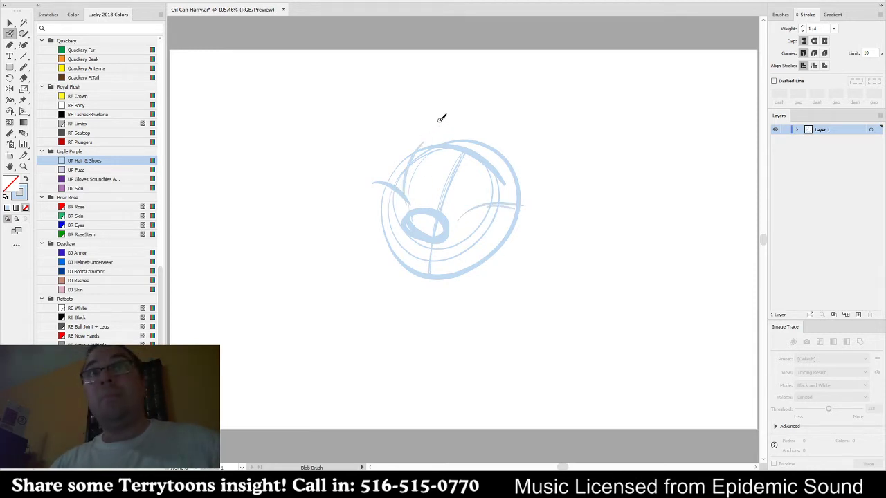
pyautogui.moveTo(497, 131); pyautogui.dragTo(512, 205)
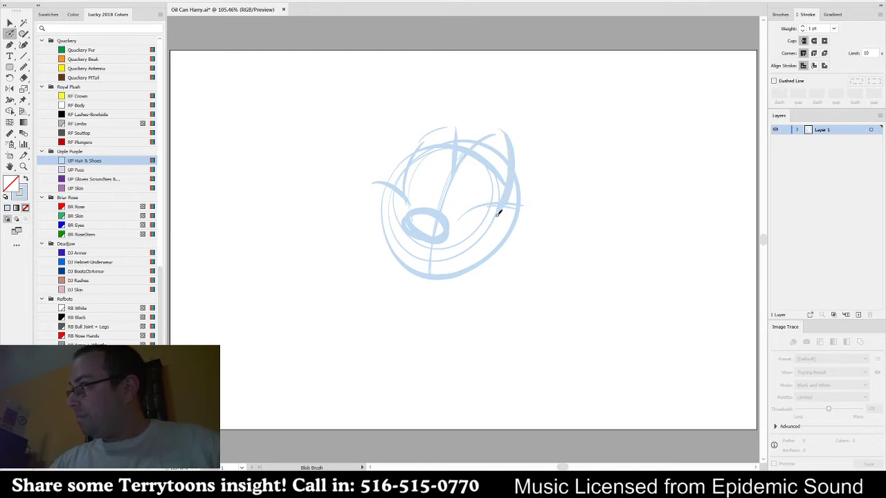
pyautogui.moveTo(432, 147)
pyautogui.mouseDown()
pyautogui.moveTo(436, 205)
pyautogui.moveTo(460, 209)
pyautogui.moveTo(457, 191)
pyautogui.moveTo(477, 157)
pyautogui.moveTo(457, 221)
pyautogui.mouseUp()
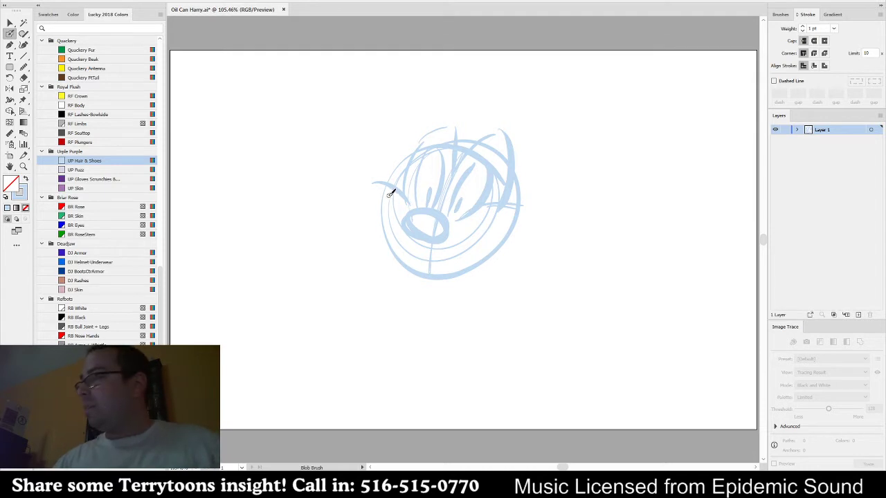
# - Sketch the face's cheeks, wide toothy grin and lower jaw, undoing unwanted strokes
pyautogui.moveTo(394, 192); pyautogui.dragTo(411, 251)
pyautogui.moveTo(389, 219); pyautogui.dragTo(476, 239)
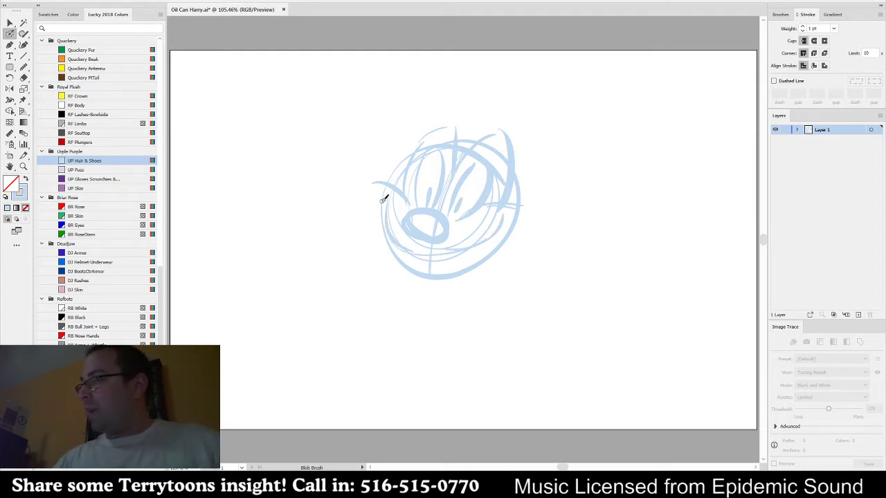
pyautogui.moveTo(516, 198); pyautogui.dragTo(499, 233)
pyautogui.moveTo(376, 186)
pyautogui.mouseDown()
pyautogui.moveTo(387, 229)
pyautogui.moveTo(378, 233)
pyautogui.moveTo(417, 285)
pyautogui.moveTo(458, 283)
pyautogui.mouseUp()
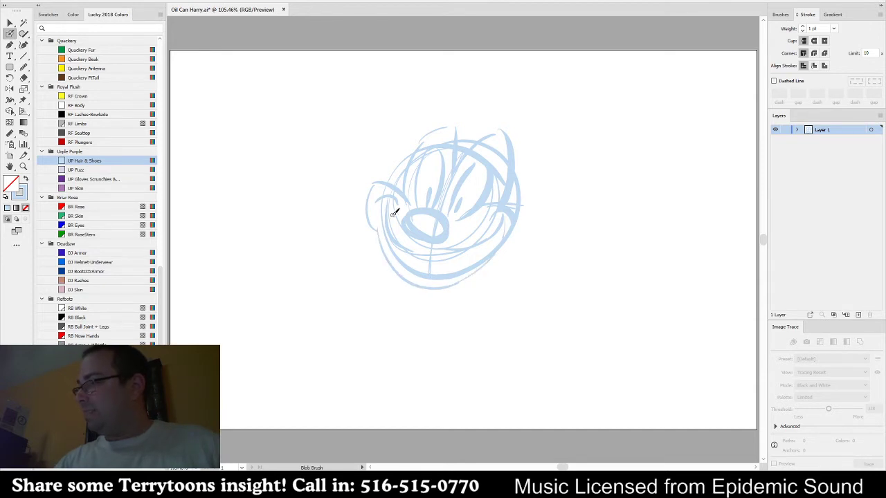
pyautogui.hotkey('ctrl', 'z')
pyautogui.hotkey('ctrl', 'z')
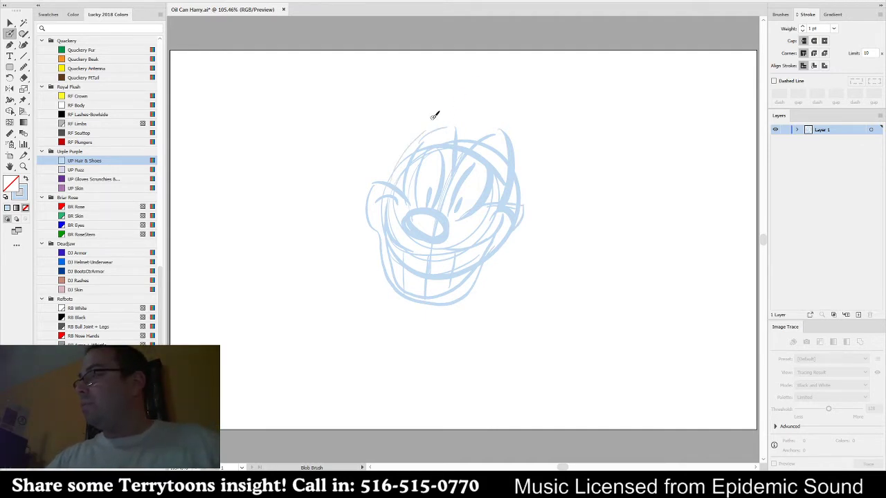
# - Sketch two tall pointed ears on the head and refine the brow curves between them
pyautogui.moveTo(398, 160); pyautogui.dragTo(435, 81)
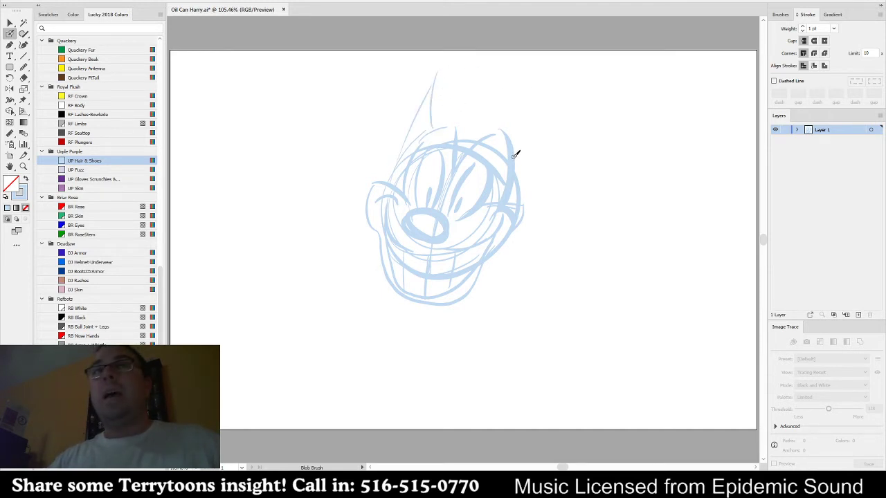
pyautogui.moveTo(519, 149)
pyautogui.mouseDown()
pyautogui.moveTo(569, 92)
pyautogui.moveTo(538, 168)
pyautogui.mouseUp()
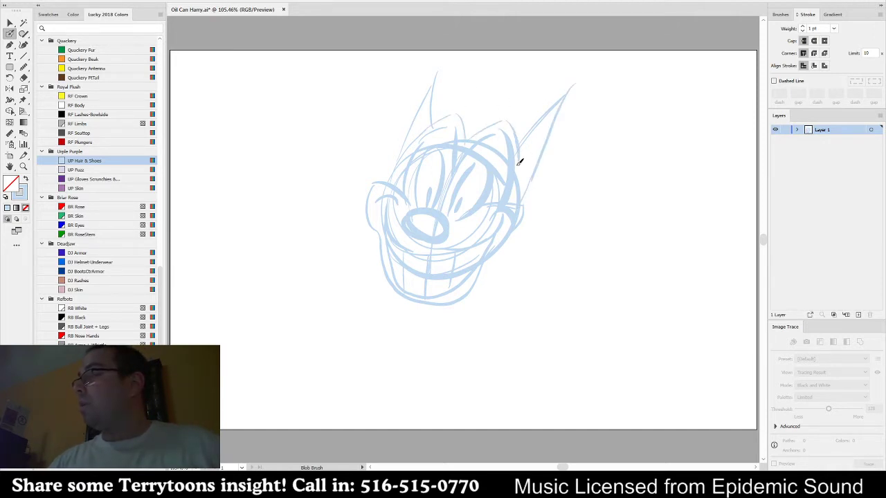
pyautogui.moveTo(535, 158); pyautogui.dragTo(505, 173)
# - Select the whole head sketch, scale it down slightly and move it lower on the artboard, then deselect it
pyautogui.hotkey('ctrl', '0')
pyautogui.hotkey('ctrl', 'a')
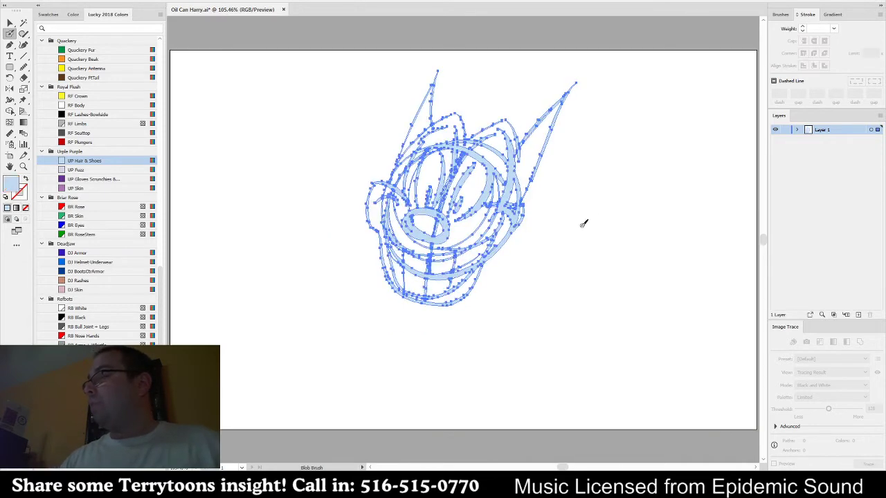
pyautogui.press('v')
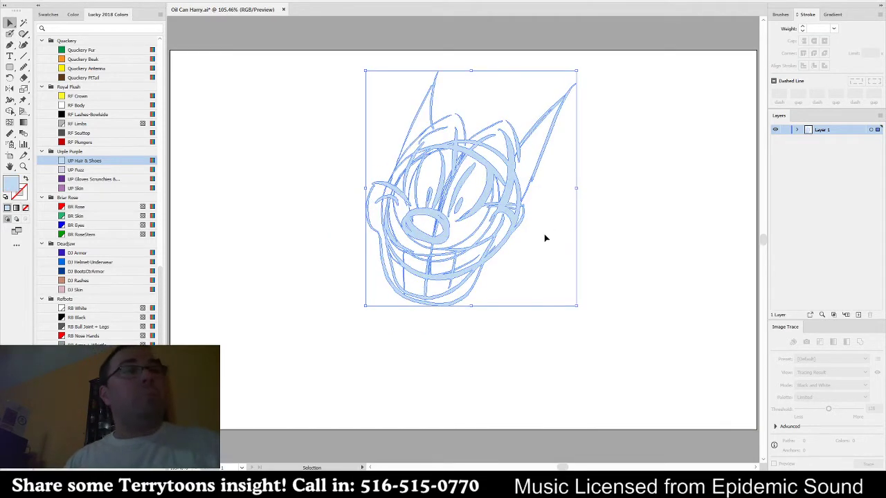
pyautogui.moveTo(577, 188); pyautogui.dragTo(565, 192)
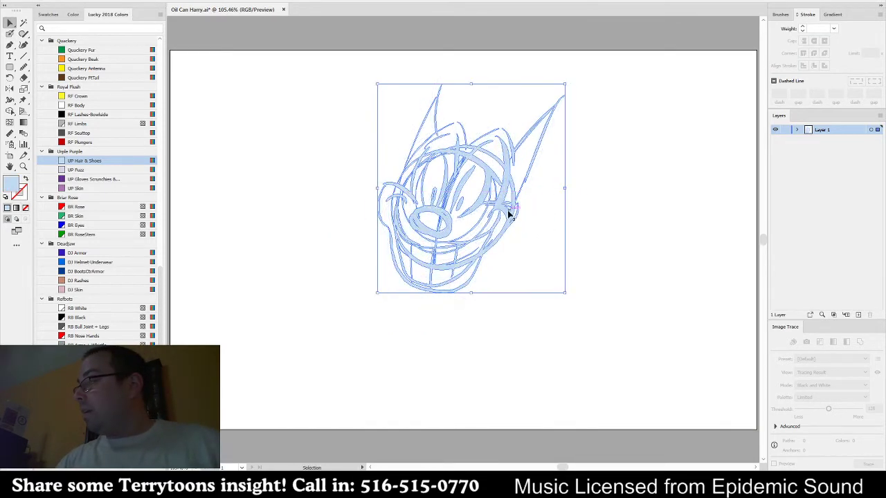
pyautogui.moveTo(505, 220); pyautogui.dragTo(505, 296)
pyautogui.hotkey('ctrl', 'shift', 'a')
pyautogui.hotkey('shift', 'b')
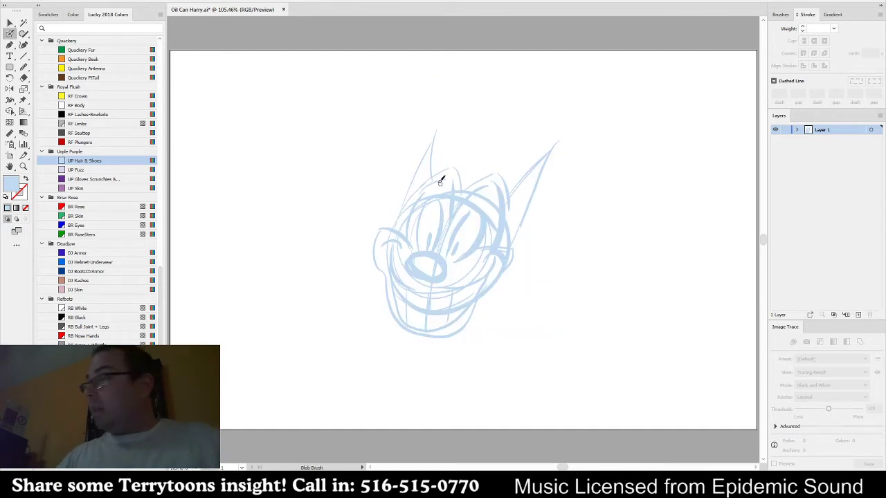
# - Sketch a tilted top hat with a curving brim around the ears, and add fur tufts to the cheeks
pyautogui.moveTo(409, 192); pyautogui.dragTo(423, 150)
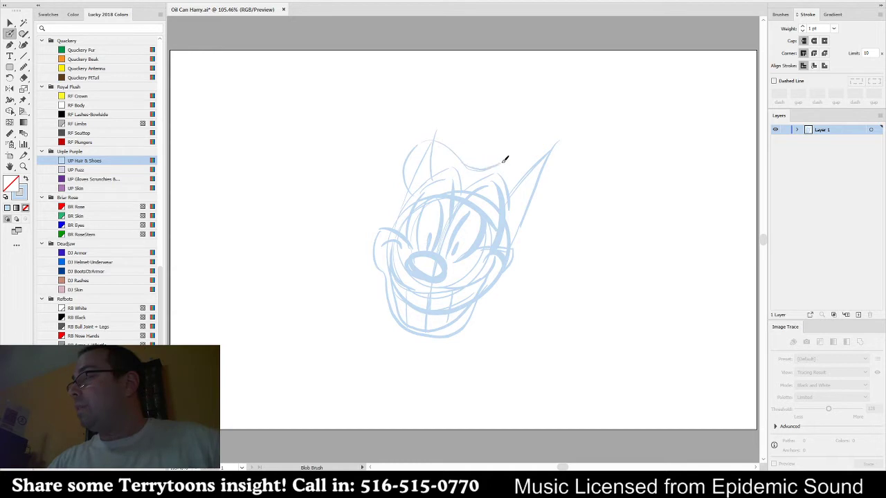
pyautogui.moveTo(547, 151); pyautogui.dragTo(522, 219)
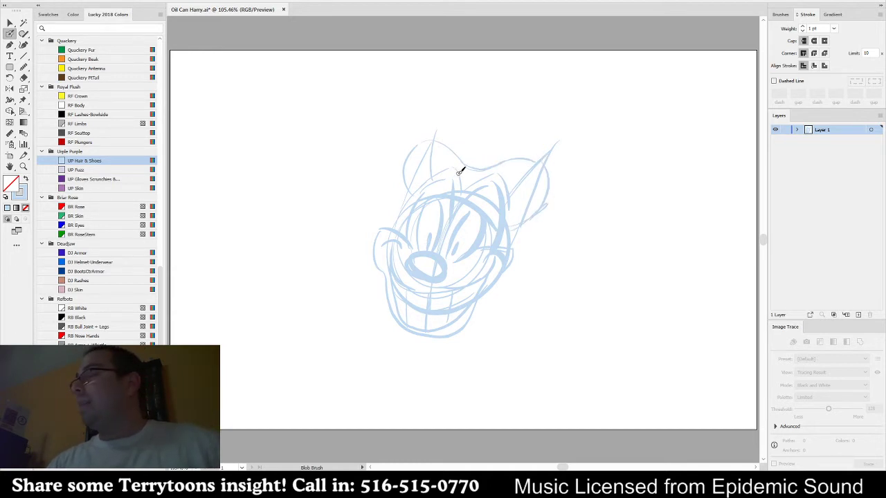
pyautogui.moveTo(510, 119); pyautogui.dragTo(470, 161)
pyautogui.moveTo(492, 112)
pyautogui.mouseDown()
pyautogui.moveTo(513, 105)
pyautogui.moveTo(502, 108)
pyautogui.moveTo(537, 132)
pyautogui.moveTo(520, 156)
pyautogui.mouseUp()
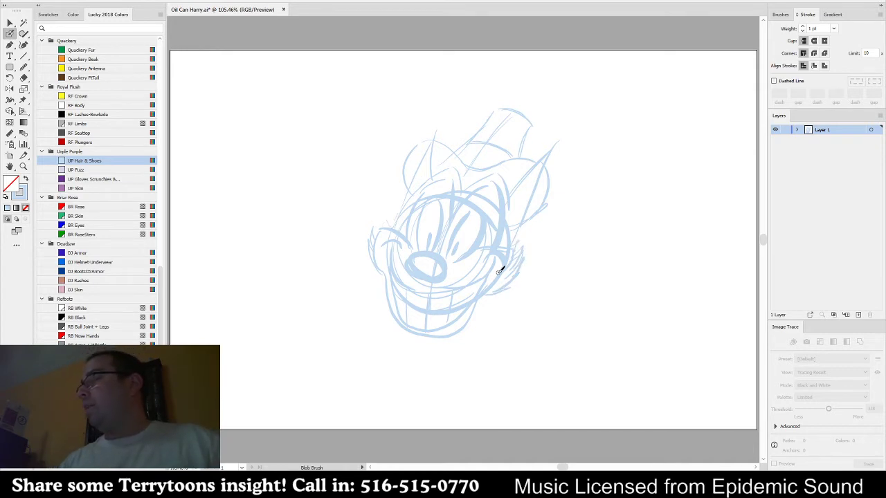
# - Select the entire head with its hat, scale it down and move it higher on the artboard, then deselect it
pyautogui.hotkey('ctrl', 'a')
pyautogui.press('v')
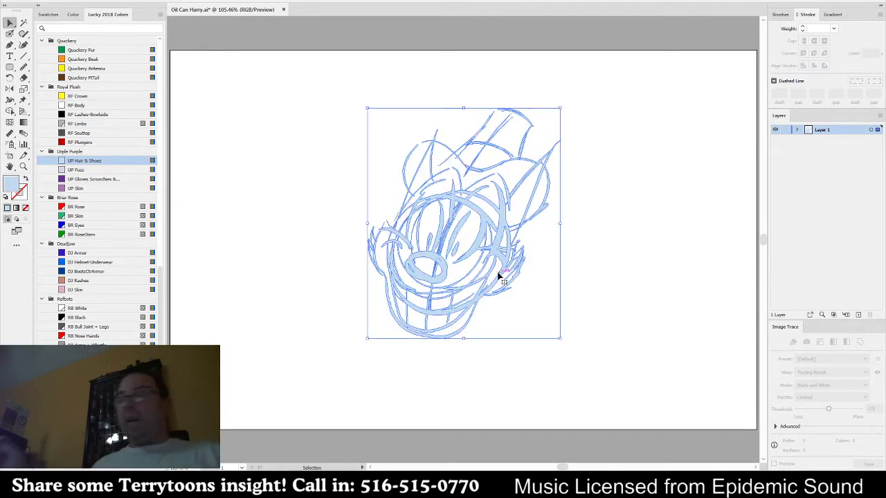
pyautogui.moveTo(561, 223); pyautogui.dragTo(541, 228)
pyautogui.moveTo(513, 257)
pyautogui.mouseDown()
pyautogui.moveTo(518, 241)
pyautogui.moveTo(526, 275)
pyautogui.mouseUp()
pyautogui.click(554, 320)
pyautogui.hotkey('shift', 'b')
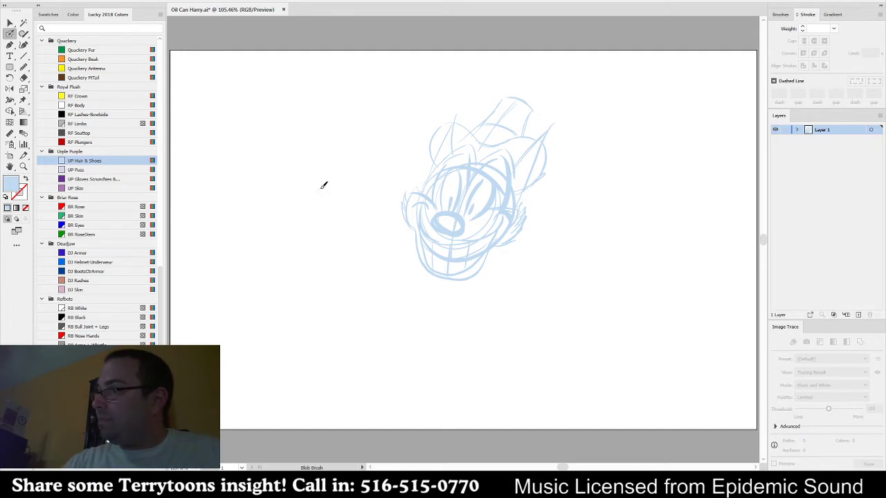
# - Sketch a body figure beside the head with a plain head oval, torso, waist and two arms, undoing unwanted strokes
pyautogui.hotkey('shift', 'x')
pyautogui.moveTo(323, 185); pyautogui.dragTo(402, 169)
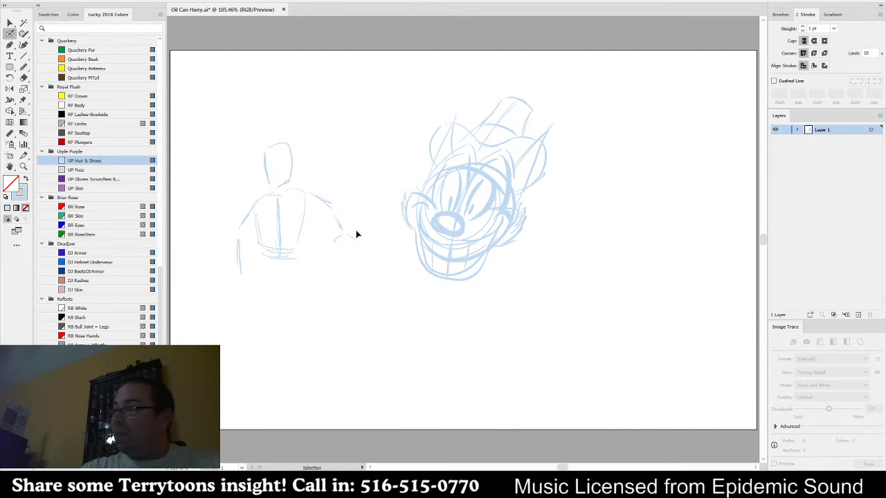
pyautogui.hotkey('ctrl', 'z')
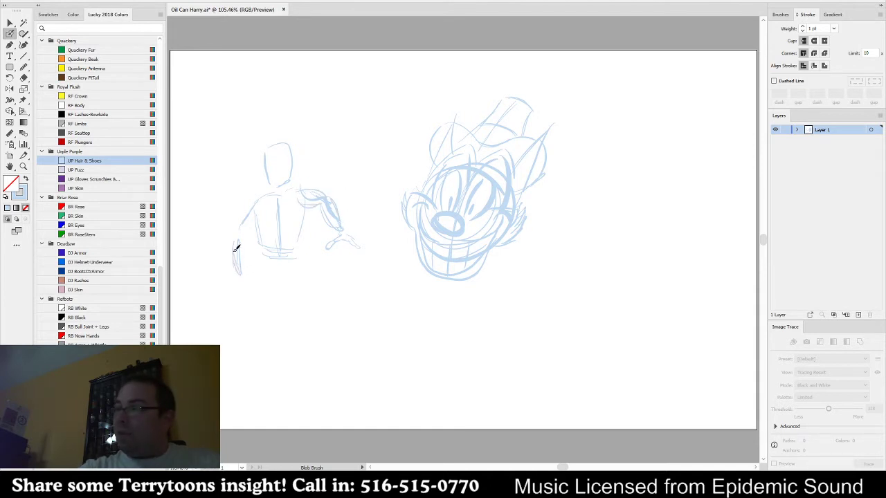
pyautogui.moveTo(241, 245); pyautogui.dragTo(243, 270)
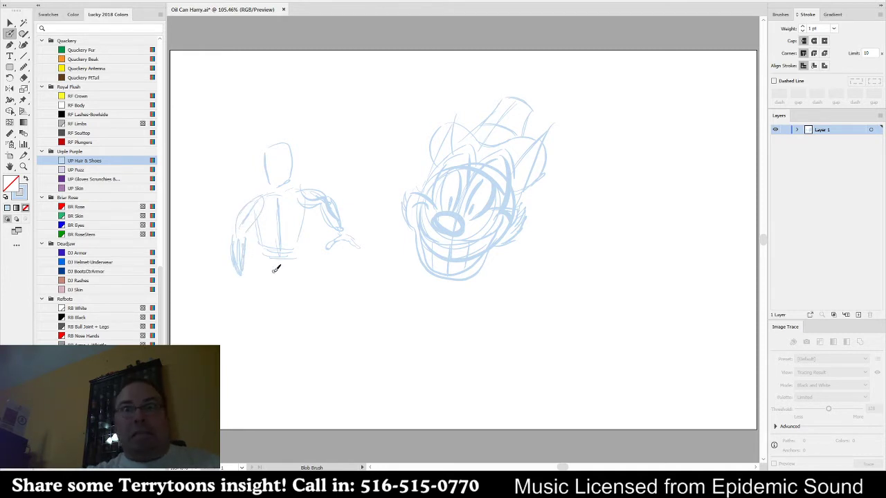
# - Sketch the lowered arm's closed hand and a long curved shape sweeping down from it, redrawing the curve once
pyautogui.moveTo(241, 274); pyautogui.dragTo(241, 294)
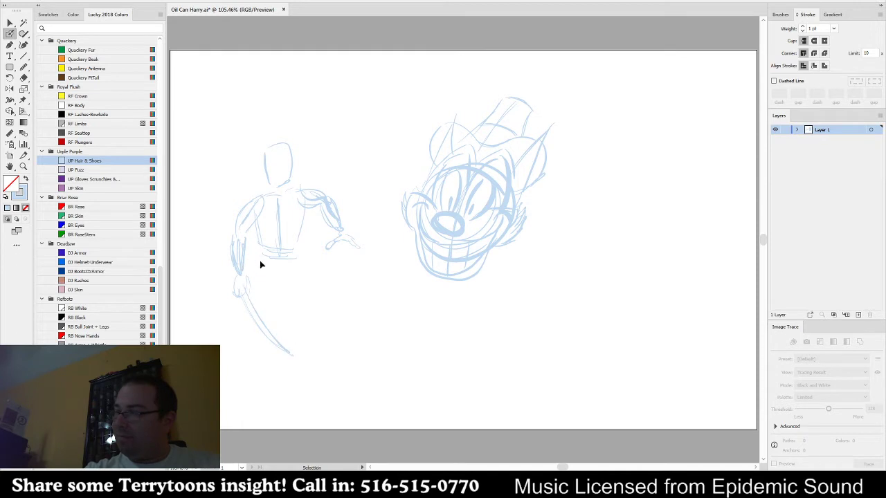
pyautogui.hotkey('ctrl', 'z')
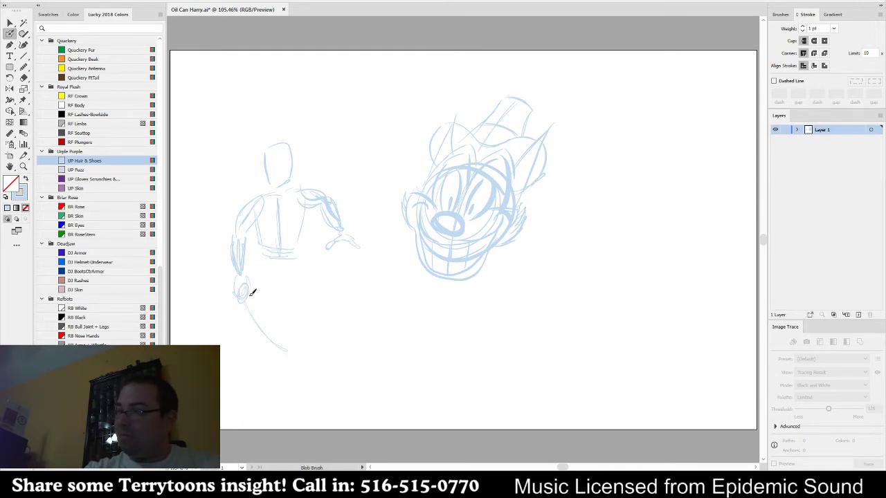
pyautogui.moveTo(250, 295); pyautogui.dragTo(283, 343)
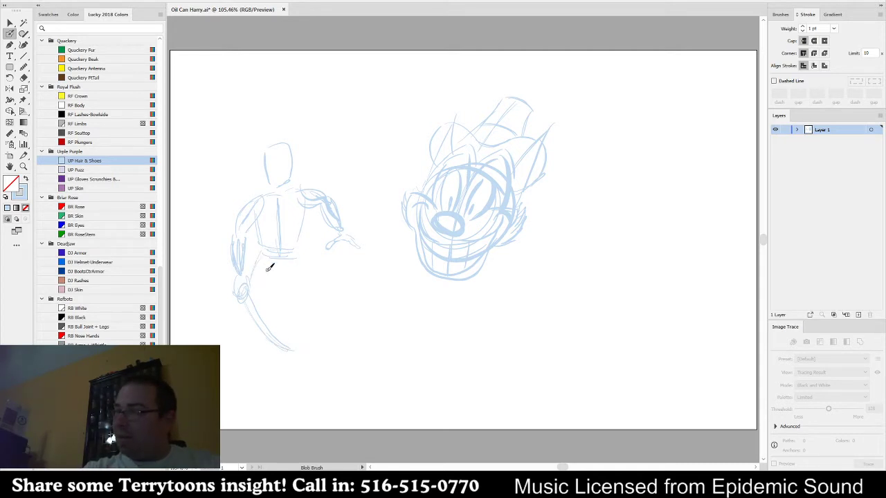
# - Sketch the figure's legs with one straight and one bent at the knee, add both feet, and undo a stray diagonal stroke
pyautogui.moveTo(271, 280)
pyautogui.mouseDown()
pyautogui.moveTo(282, 312)
pyautogui.moveTo(272, 379)
pyautogui.mouseUp()
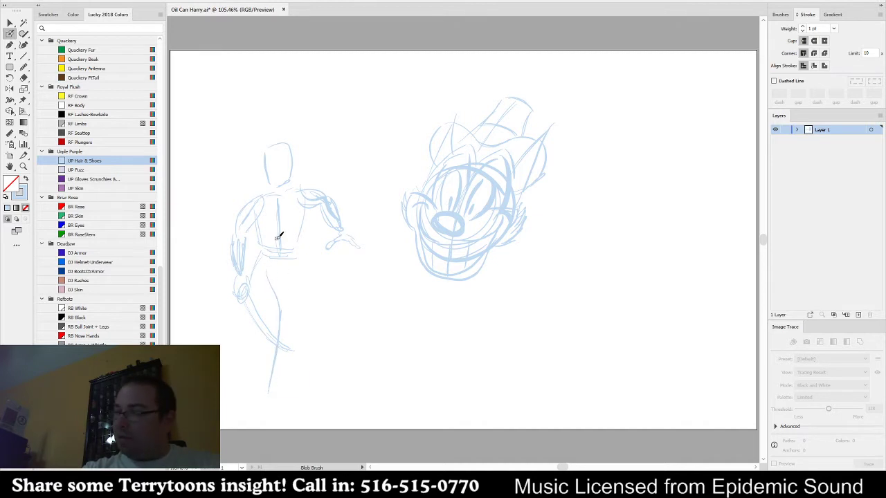
pyautogui.moveTo(298, 260); pyautogui.dragTo(318, 290)
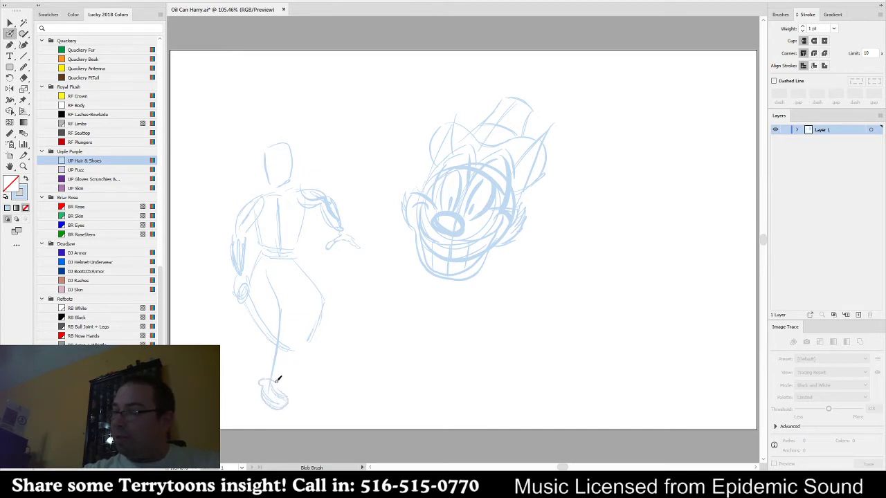
pyautogui.moveTo(266, 373)
pyautogui.mouseDown()
pyautogui.moveTo(274, 302)
pyautogui.moveTo(259, 276)
pyautogui.moveTo(269, 311)
pyautogui.moveTo(285, 326)
pyautogui.moveTo(283, 271)
pyautogui.mouseUp()
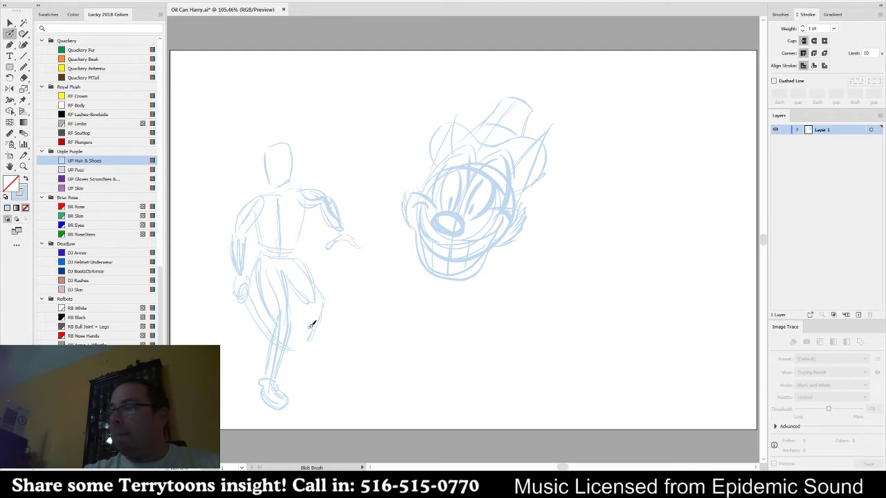
pyautogui.moveTo(315, 303); pyautogui.dragTo(299, 344)
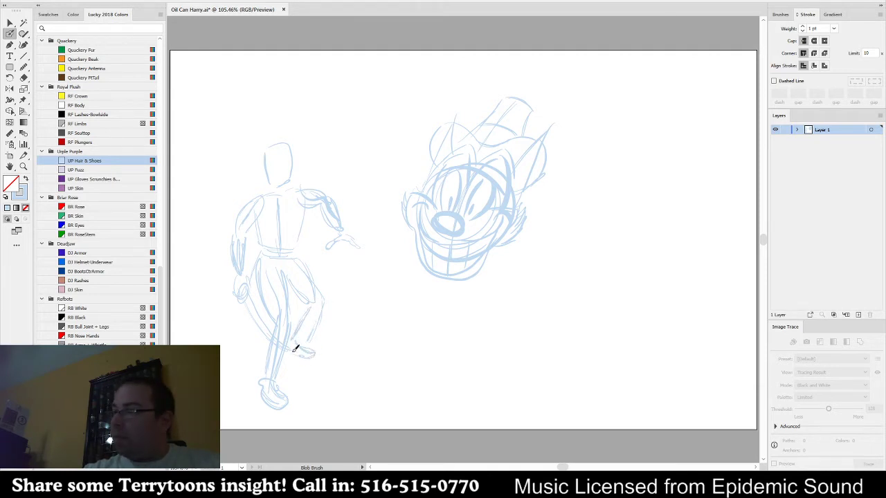
pyautogui.moveTo(309, 301); pyautogui.dragTo(291, 335)
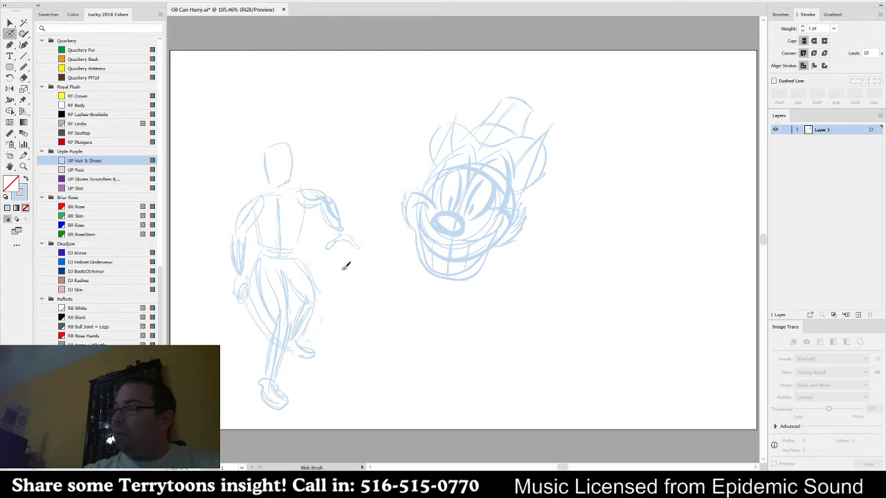
pyautogui.moveTo(361, 136)
pyautogui.mouseDown()
pyautogui.moveTo(330, 187)
pyautogui.moveTo(284, 288)
pyautogui.mouseUp()
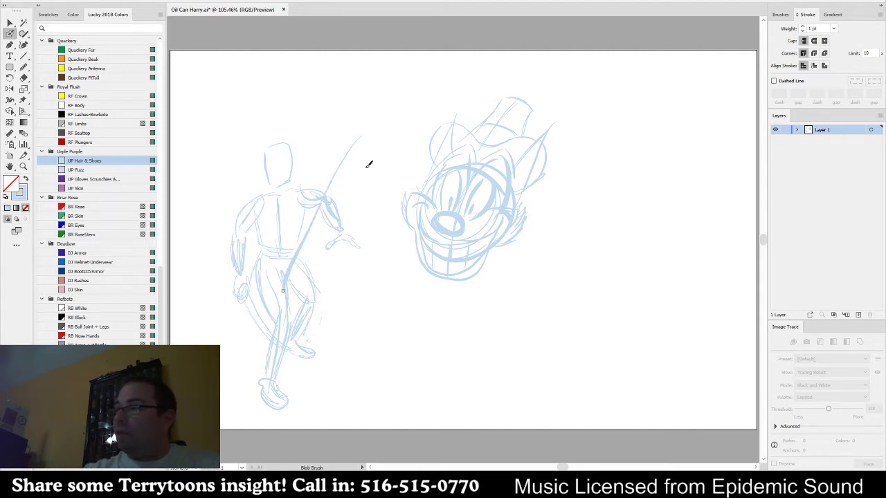
pyautogui.hotkey('ctrl', 'z')
# - Select the whole body figure and move it up and toward the artboard's left edge, then deselect it
pyautogui.press('v')
pyautogui.moveTo(373, 123)
pyautogui.mouseDown()
pyautogui.moveTo(352, 162)
pyautogui.moveTo(354, 236)
pyautogui.moveTo(310, 228)
pyautogui.mouseUp()
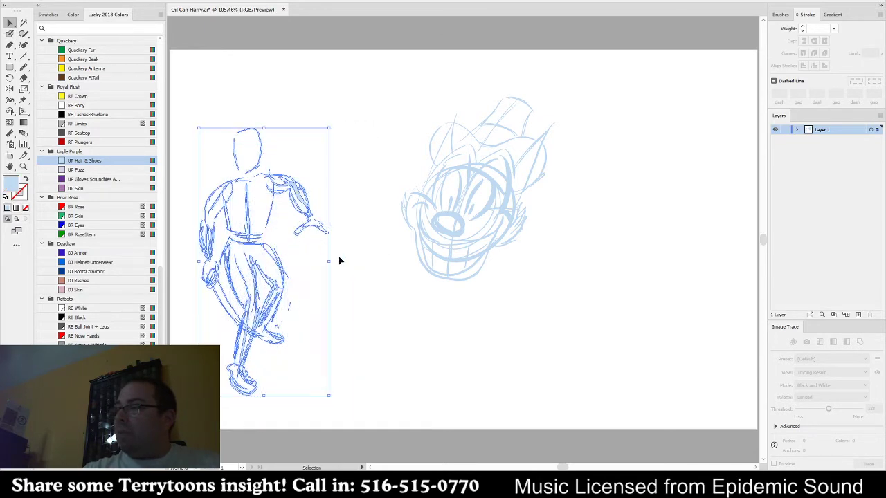
pyautogui.click(372, 311)
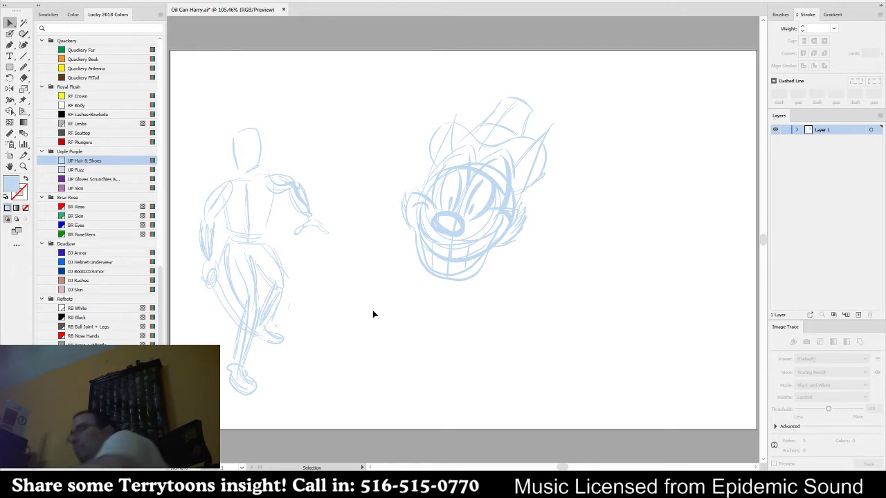
# - Select the detailed head sketch, scale it down and place it beside the figure's raised arm, then deselect it
pyautogui.click(558, 212)
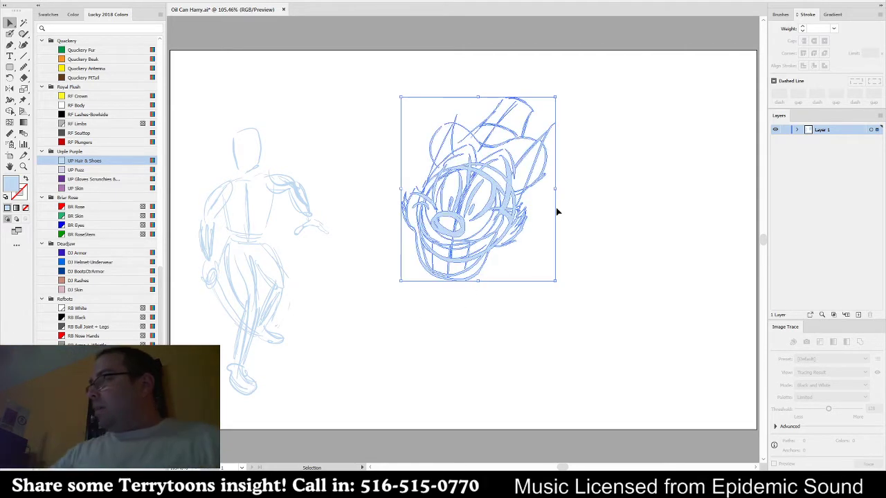
pyautogui.moveTo(558, 212)
pyautogui.mouseDown()
pyautogui.moveTo(524, 219)
pyautogui.moveTo(572, 213)
pyautogui.mouseUp()
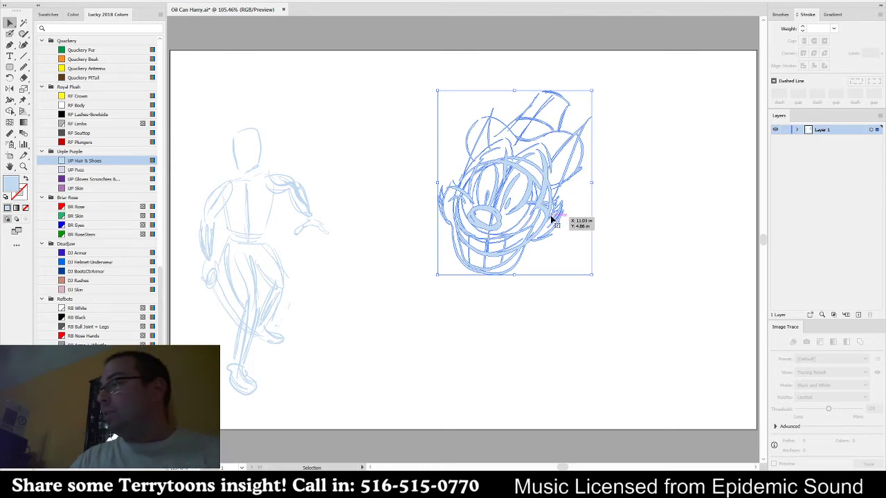
pyautogui.moveTo(555, 217)
pyautogui.mouseDown()
pyautogui.moveTo(482, 203)
pyautogui.moveTo(444, 209)
pyautogui.mouseUp()
pyautogui.moveTo(480, 175)
pyautogui.mouseDown()
pyautogui.moveTo(406, 194)
pyautogui.moveTo(426, 208)
pyautogui.mouseUp()
pyautogui.click(427, 258)
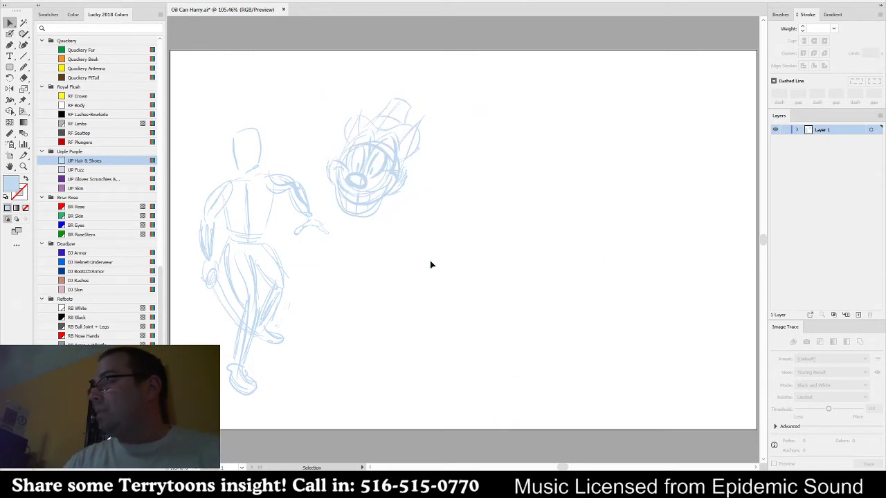
pyautogui.hotkey('shift', 'b')
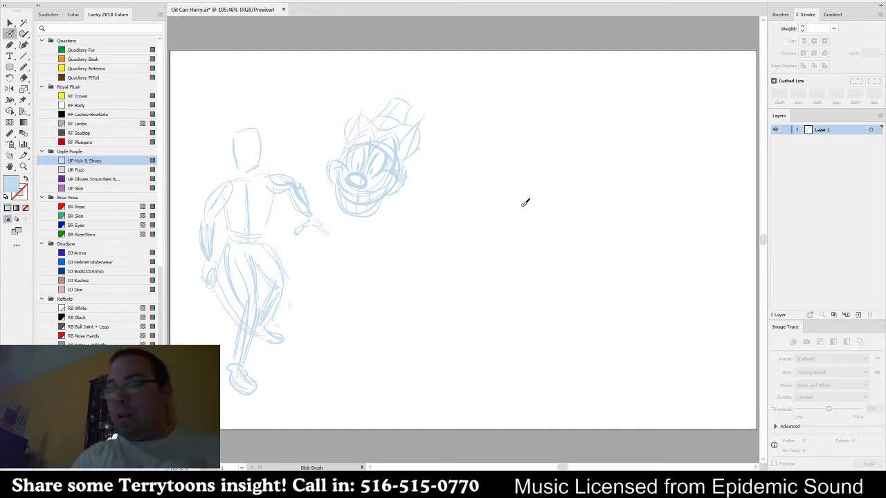
pyautogui.moveTo(545, 163); pyautogui.dragTo(511, 263)
pyautogui.moveTo(471, 314); pyautogui.dragTo(454, 308)
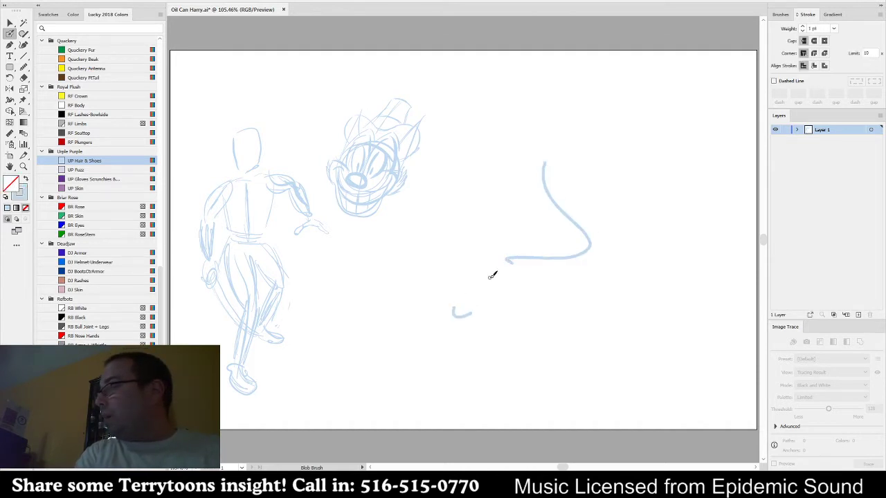
pyautogui.moveTo(491, 278); pyautogui.dragTo(543, 320)
pyautogui.moveTo(495, 346)
pyautogui.mouseDown()
pyautogui.moveTo(471, 333)
pyautogui.moveTo(550, 239)
pyautogui.moveTo(494, 233)
pyautogui.mouseUp()
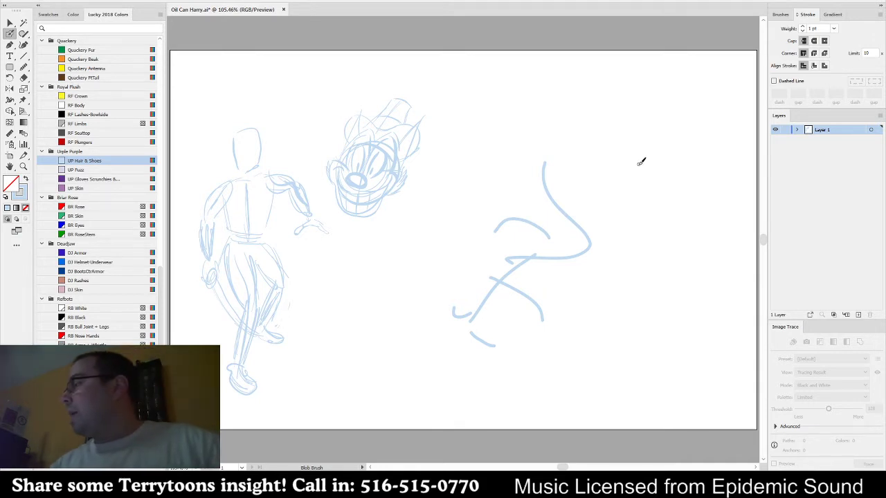
pyautogui.moveTo(640, 168); pyautogui.dragTo(630, 236)
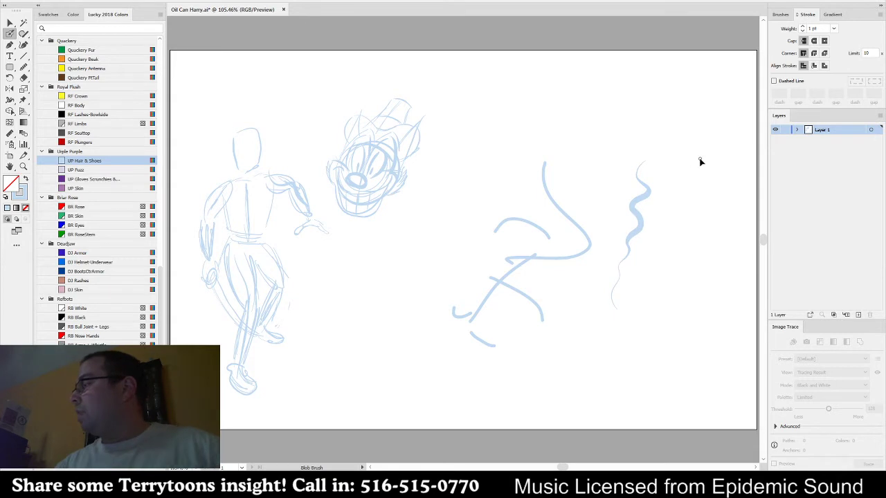
pyautogui.moveTo(703, 160); pyautogui.dragTo(455, 402)
pyautogui.press('Delete')
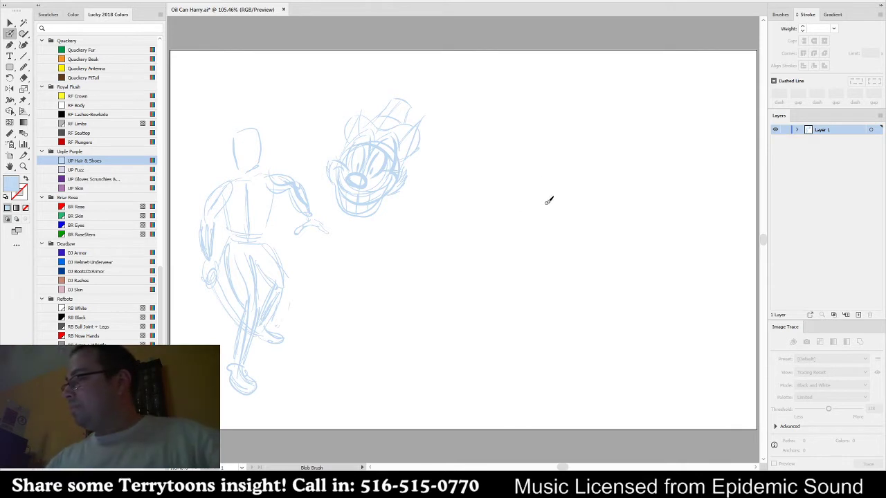
pyautogui.moveTo(556, 242)
pyautogui.mouseDown()
pyautogui.moveTo(538, 221)
pyautogui.moveTo(537, 190)
pyautogui.moveTo(588, 140)
pyautogui.mouseUp()
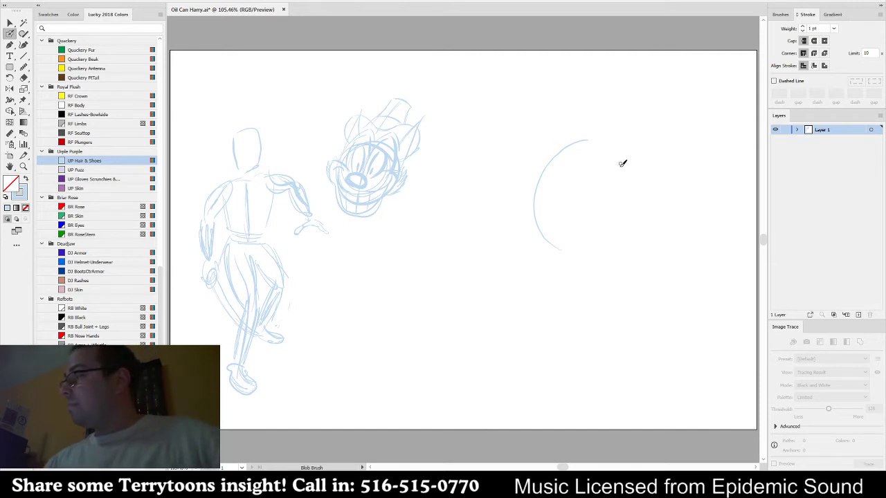
pyautogui.moveTo(545, 240)
pyautogui.mouseDown()
pyautogui.moveTo(534, 229)
pyautogui.moveTo(611, 121)
pyautogui.mouseUp()
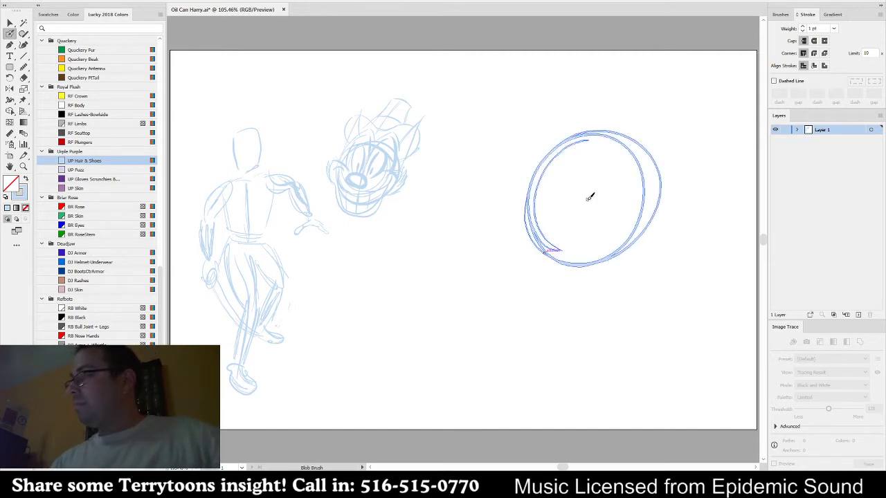
pyautogui.hotkey('ctrl', 'a')
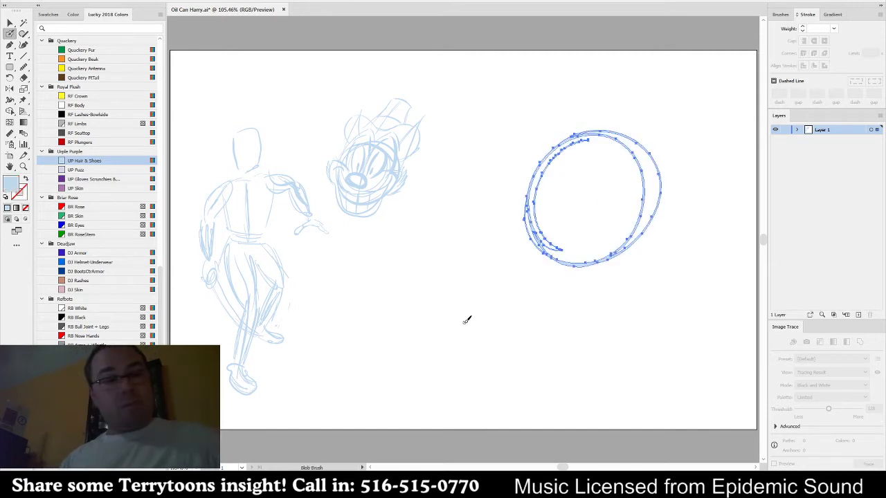
pyautogui.press('Delete')
# - Sketch a vertical centre line and a large oval head outline in the artboard's empty area, undoing a stray circle around the small head
pyautogui.moveTo(575, 130)
pyautogui.mouseDown()
pyautogui.moveTo(565, 303)
pyautogui.moveTo(574, 228)
pyautogui.mouseUp()
pyautogui.moveTo(348, 221); pyautogui.dragTo(332, 114)
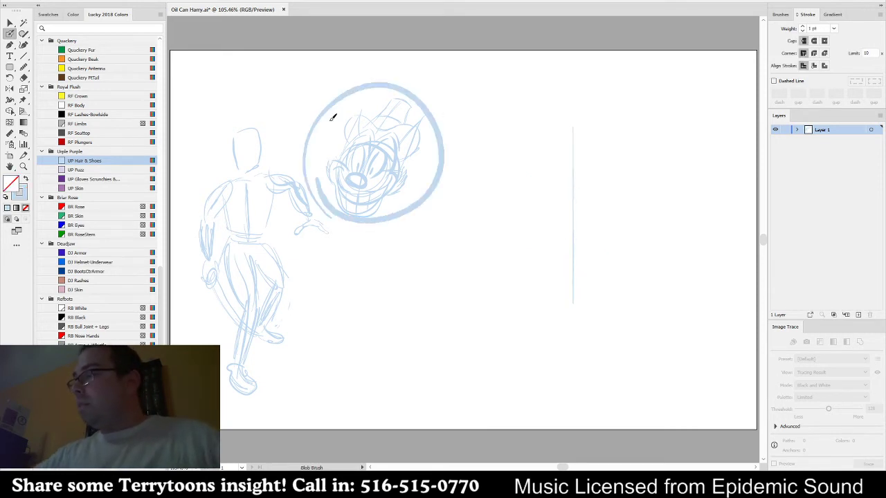
pyautogui.hotkey('ctrl', 'z')
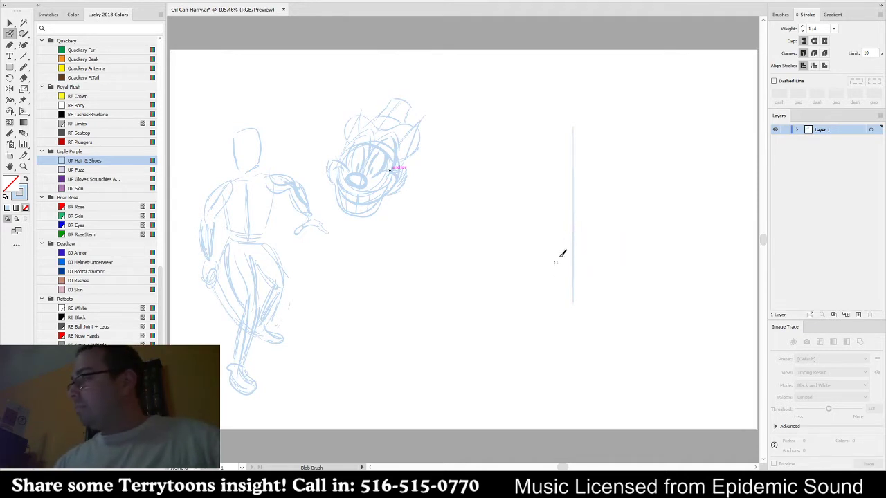
pyautogui.moveTo(562, 254)
pyautogui.mouseDown()
pyautogui.moveTo(523, 254)
pyautogui.moveTo(509, 190)
pyautogui.moveTo(569, 127)
pyautogui.moveTo(637, 172)
pyautogui.moveTo(561, 289)
pyautogui.moveTo(599, 270)
pyautogui.mouseUp()
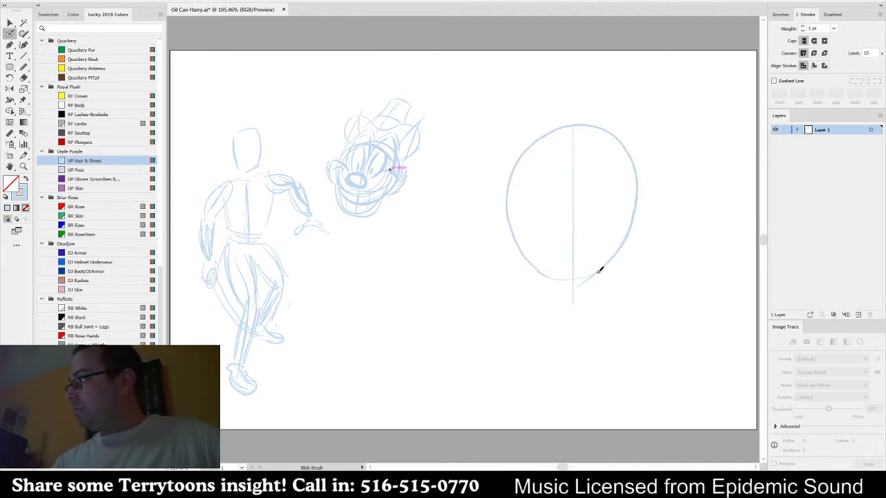
# - Sketch rounded cheeks on both sides of the large oval and join them with a wide jaw curve below
pyautogui.moveTo(529, 245)
pyautogui.mouseDown()
pyautogui.moveTo(495, 200)
pyautogui.moveTo(481, 230)
pyautogui.mouseUp()
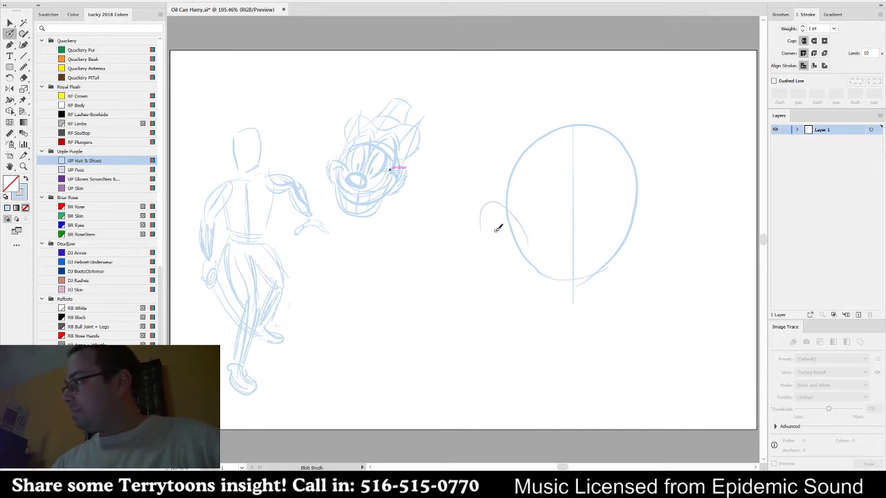
pyautogui.moveTo(611, 235)
pyautogui.mouseDown()
pyautogui.moveTo(653, 188)
pyautogui.moveTo(658, 233)
pyautogui.mouseUp()
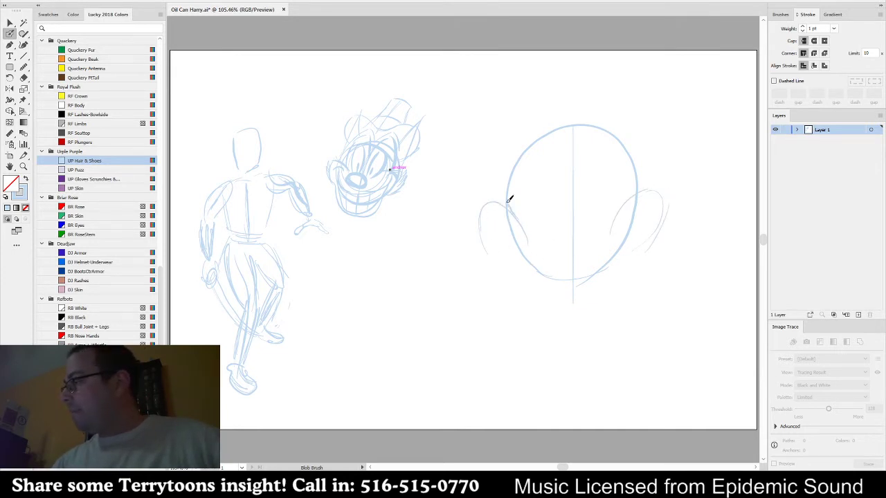
pyautogui.moveTo(509, 199)
pyautogui.mouseDown()
pyautogui.moveTo(473, 241)
pyautogui.moveTo(514, 293)
pyautogui.moveTo(586, 309)
pyautogui.moveTo(628, 291)
pyautogui.mouseUp()
pyautogui.moveTo(630, 199)
pyautogui.mouseDown()
pyautogui.moveTo(654, 238)
pyautogui.moveTo(660, 232)
pyautogui.moveTo(629, 291)
pyautogui.mouseUp()
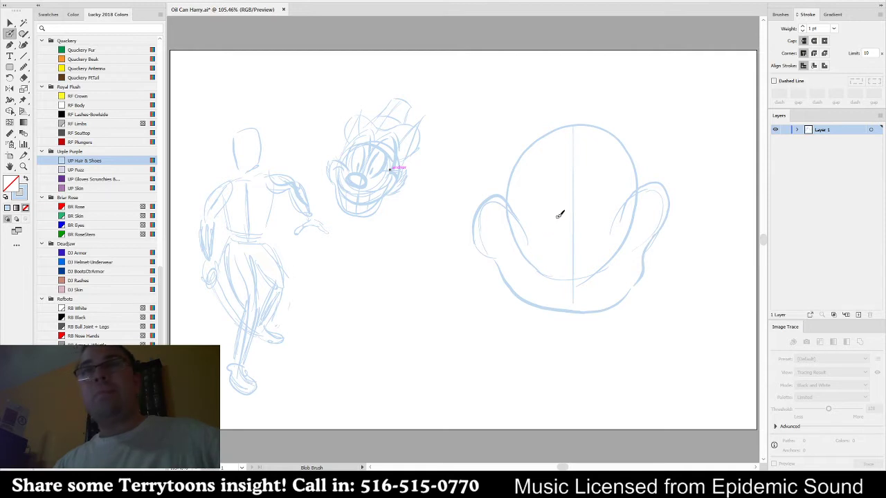
# - Sketch curved brow and muzzle guidelines across the large head and two tall oval eyes with pupils, redrawing the eyes once
pyautogui.moveTo(532, 236); pyautogui.dragTo(605, 221)
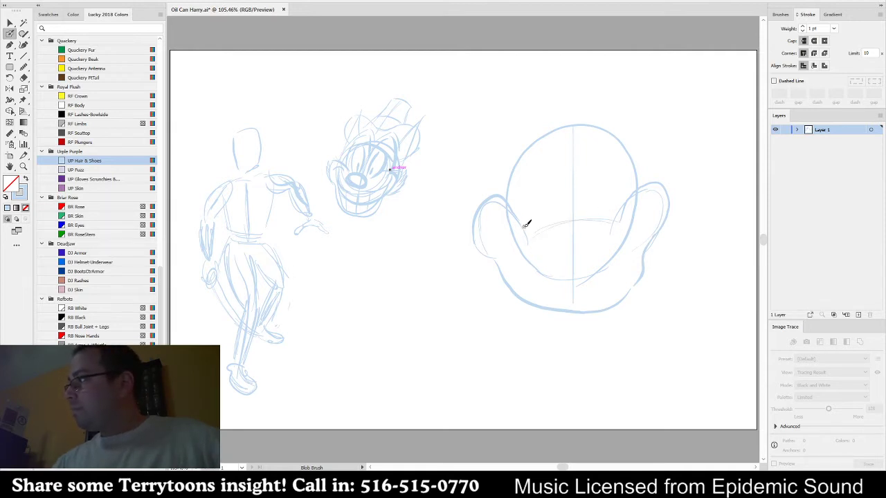
pyautogui.moveTo(516, 173); pyautogui.dragTo(619, 155)
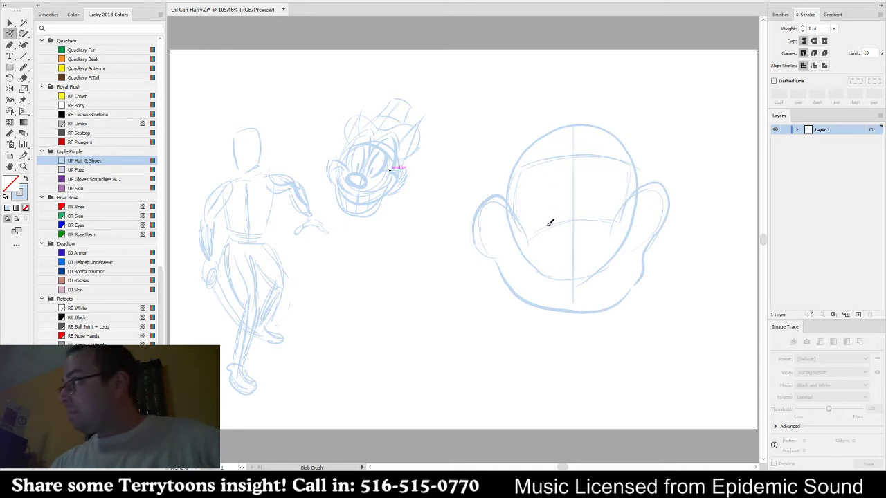
pyautogui.moveTo(550, 222)
pyautogui.mouseDown()
pyautogui.moveTo(536, 197)
pyautogui.moveTo(543, 161)
pyautogui.mouseUp()
pyautogui.moveTo(583, 207)
pyautogui.mouseDown()
pyautogui.moveTo(576, 186)
pyautogui.moveTo(590, 156)
pyautogui.moveTo(617, 162)
pyautogui.moveTo(616, 208)
pyautogui.mouseUp()
pyautogui.hotkey('ctrl', 'z')
pyautogui.hotkey('ctrl', 'z')
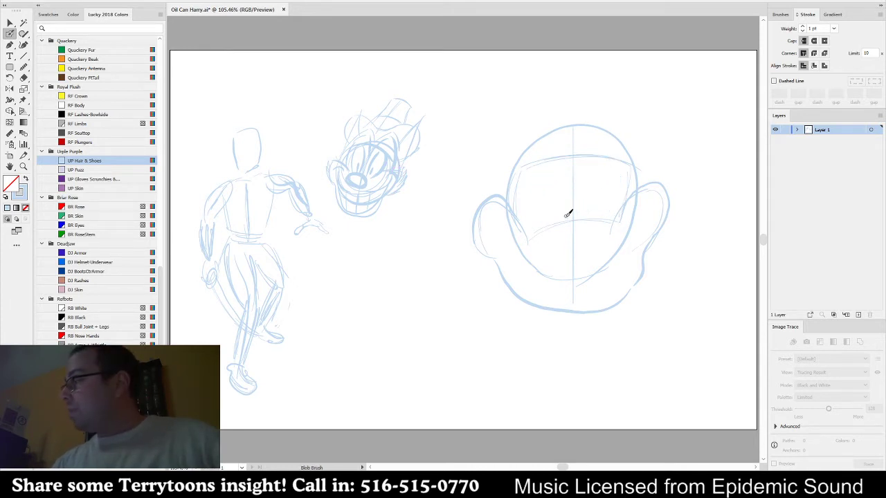
pyautogui.moveTo(561, 222)
pyautogui.mouseDown()
pyautogui.moveTo(529, 186)
pyautogui.moveTo(541, 161)
pyautogui.moveTo(563, 161)
pyautogui.moveTo(571, 223)
pyautogui.moveTo(592, 156)
pyautogui.moveTo(613, 156)
pyautogui.moveTo(622, 174)
pyautogui.moveTo(601, 219)
pyautogui.mouseUp()
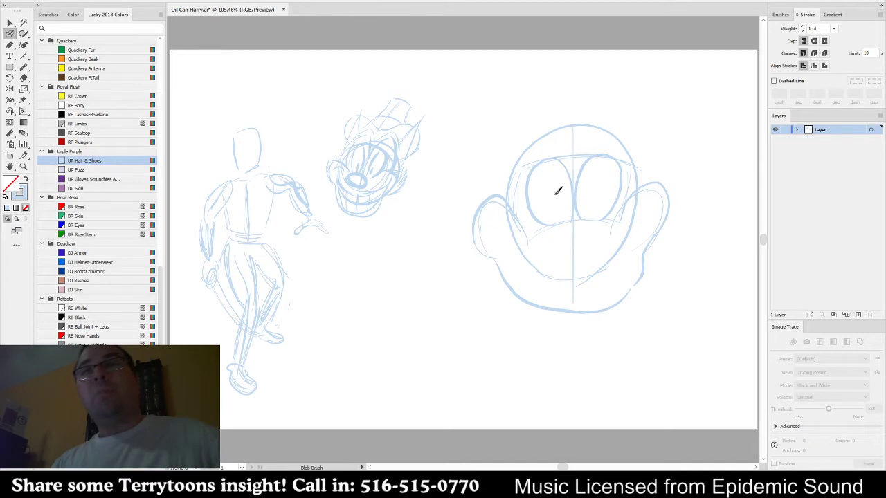
pyautogui.moveTo(557, 196); pyautogui.dragTo(560, 198)
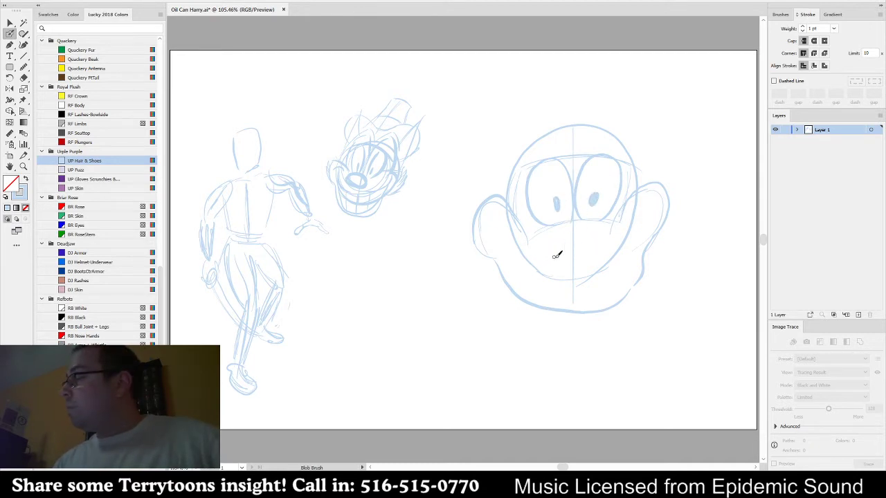
# - Sketch a large oval nose and a wide toothy grin reaching up into both cheeks, redrawing the grin's corner
pyautogui.moveTo(557, 255)
pyautogui.mouseDown()
pyautogui.moveTo(589, 253)
pyautogui.moveTo(547, 261)
pyautogui.mouseUp()
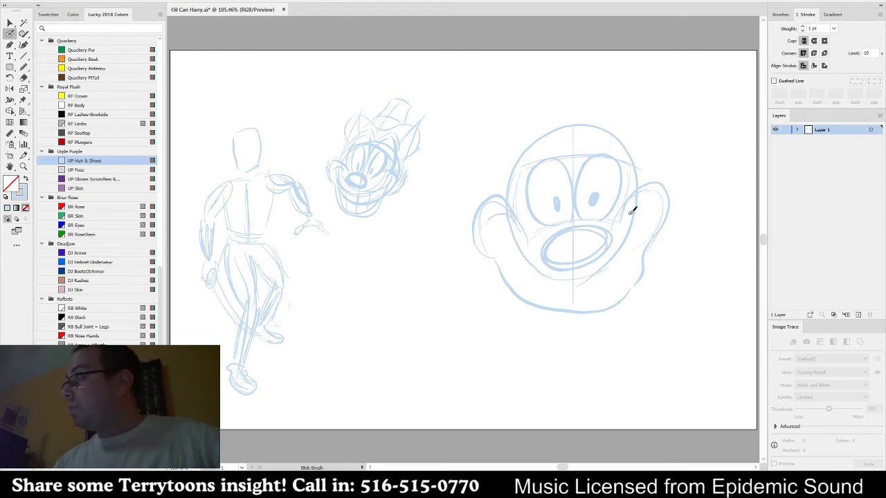
pyautogui.moveTo(631, 211); pyautogui.dragTo(661, 206)
pyautogui.moveTo(631, 239); pyautogui.dragTo(655, 192)
pyautogui.hotkey('ctrl', 'z')
pyautogui.hotkey('ctrl', 'z')
pyautogui.hotkey('ctrl', 'z')
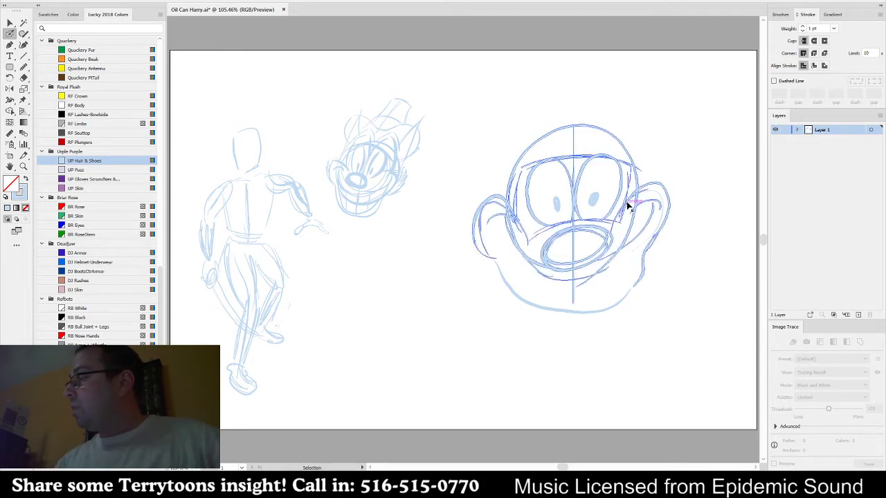
pyautogui.hotkey('ctrl', 'z')
pyautogui.hotkey('shift', 'b')
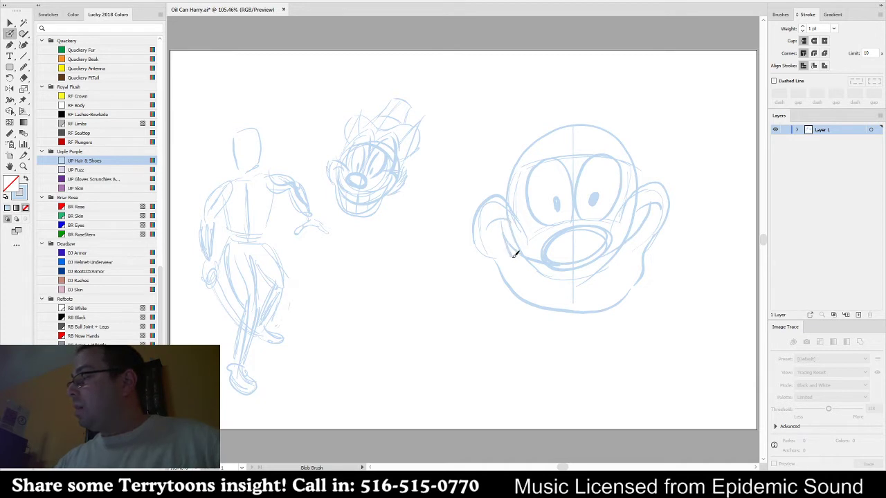
pyautogui.moveTo(515, 254)
pyautogui.mouseDown()
pyautogui.moveTo(546, 296)
pyautogui.moveTo(598, 299)
pyautogui.moveTo(633, 260)
pyautogui.moveTo(646, 205)
pyautogui.mouseUp()
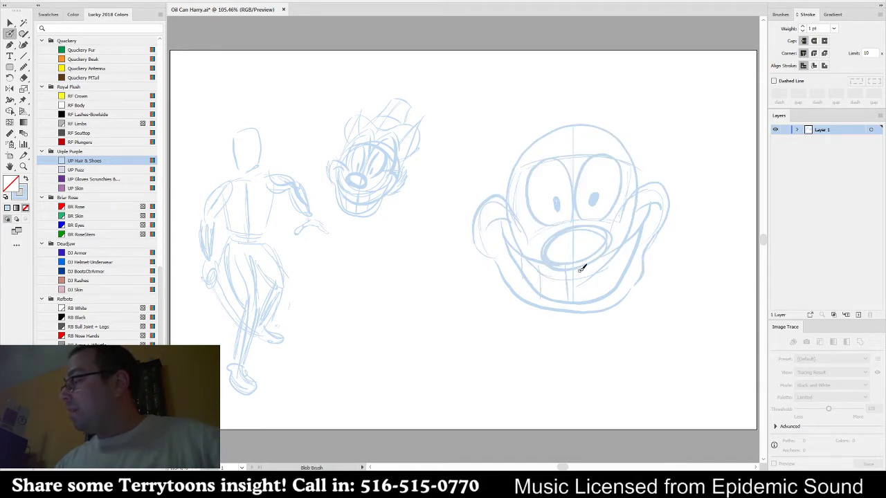
pyautogui.moveTo(602, 273); pyautogui.dragTo(604, 294)
pyautogui.moveTo(621, 256)
pyautogui.mouseDown()
pyautogui.moveTo(626, 276)
pyautogui.moveTo(572, 302)
pyautogui.moveTo(557, 293)
pyautogui.mouseUp()
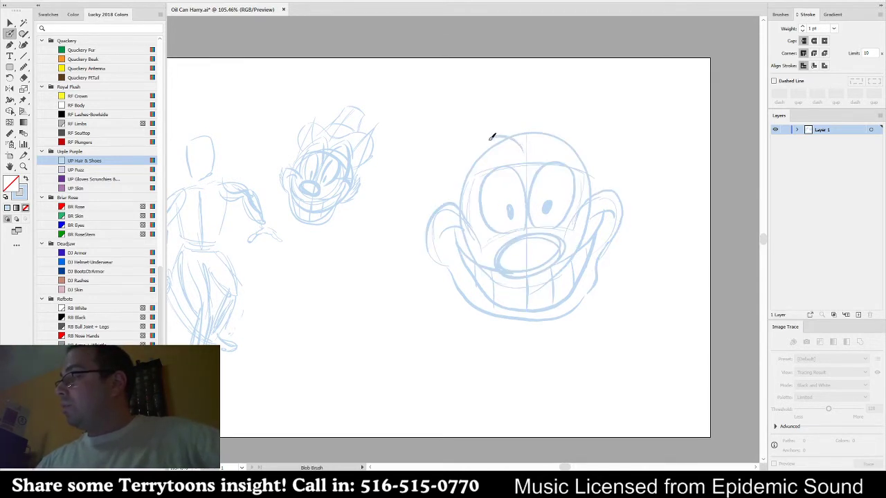
# - Sketch two rounded lobes over the top of the large head, meeting at the centre line, and reinforce their outer contours
pyautogui.moveTo(492, 136)
pyautogui.mouseDown()
pyautogui.moveTo(469, 165)
pyautogui.moveTo(468, 215)
pyautogui.mouseUp()
pyautogui.moveTo(536, 137)
pyautogui.mouseDown()
pyautogui.moveTo(564, 123)
pyautogui.moveTo(592, 141)
pyautogui.moveTo(592, 197)
pyautogui.mouseUp()
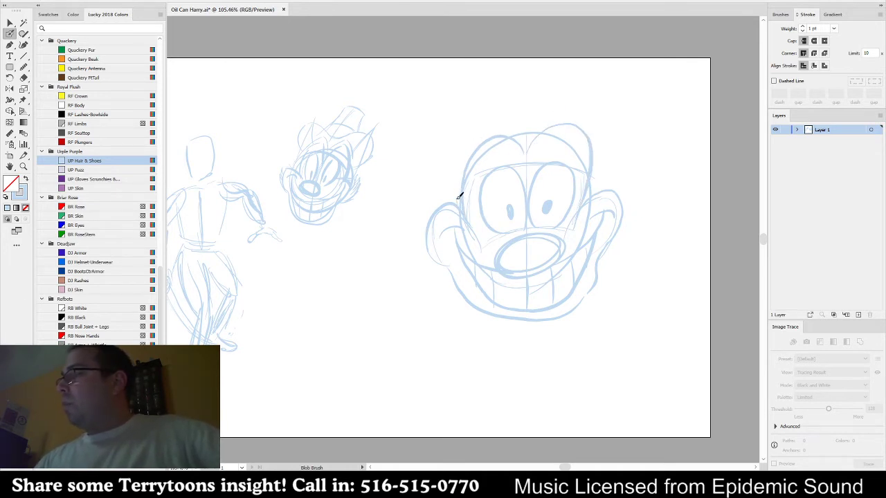
pyautogui.moveTo(458, 196)
pyautogui.mouseDown()
pyautogui.moveTo(459, 169)
pyautogui.moveTo(478, 136)
pyautogui.moveTo(498, 124)
pyautogui.moveTo(530, 137)
pyautogui.moveTo(563, 113)
pyautogui.moveTo(584, 117)
pyautogui.moveTo(598, 143)
pyautogui.moveTo(589, 196)
pyautogui.mouseUp()
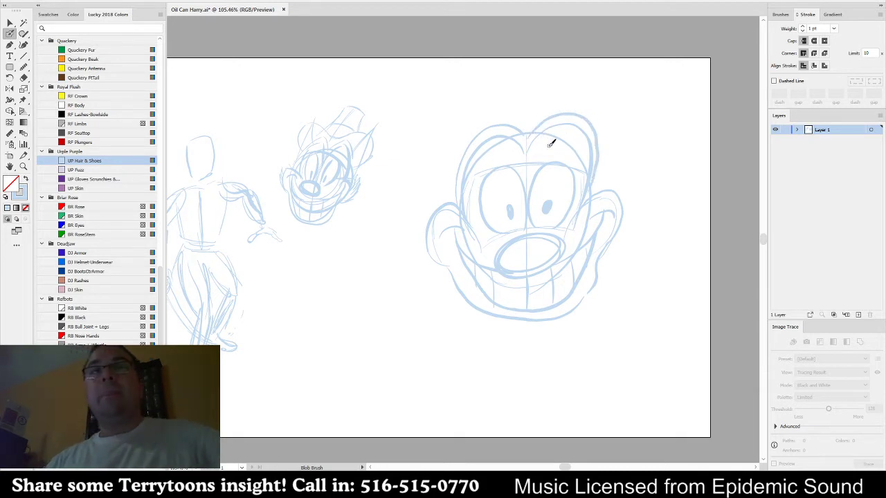
pyautogui.moveTo(490, 132); pyautogui.dragTo(500, 169)
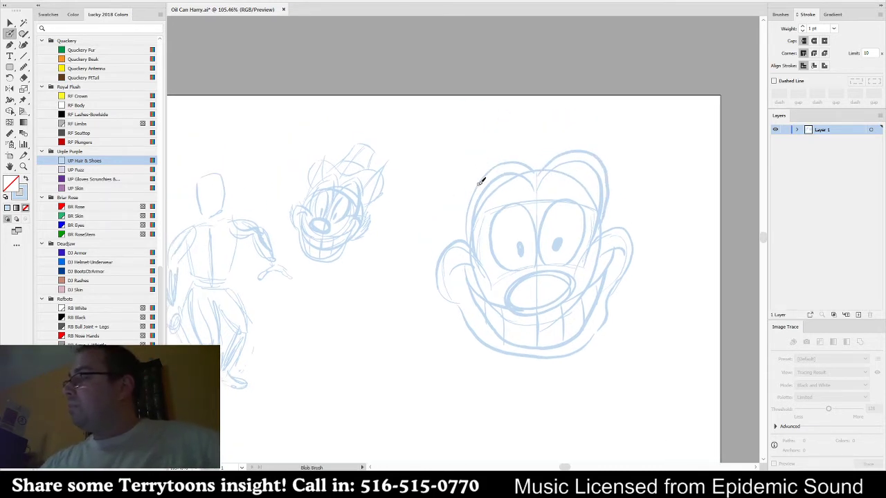
# - Sketch a tall pointed ear on each side of the large head and add jagged fur tufts around both cheeks
pyautogui.moveTo(438, 116); pyautogui.dragTo(452, 164)
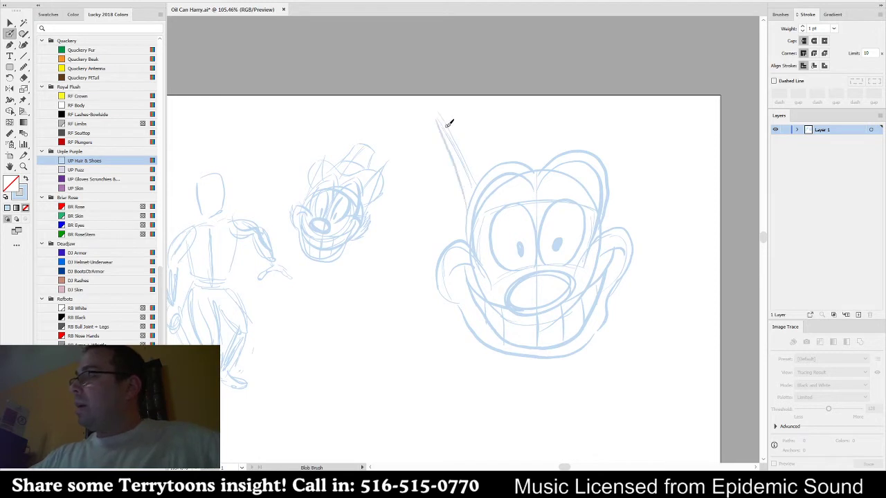
pyautogui.moveTo(436, 112); pyautogui.dragTo(502, 169)
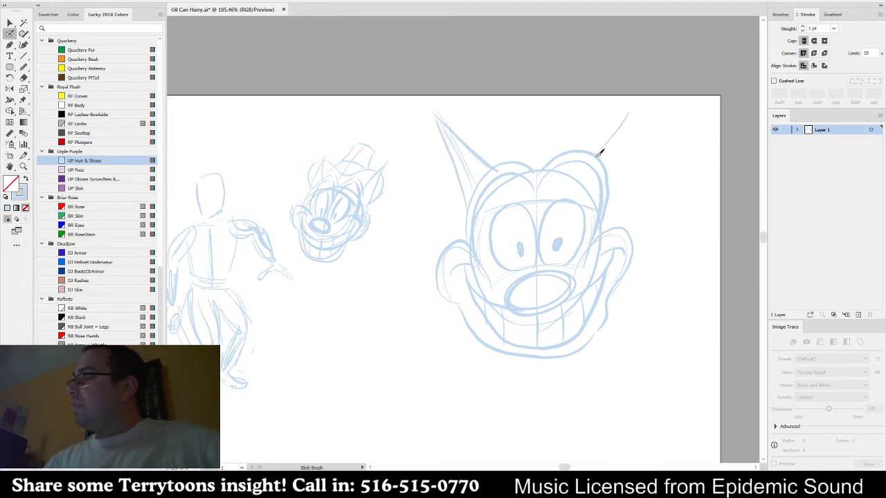
pyautogui.moveTo(635, 97); pyautogui.dragTo(612, 201)
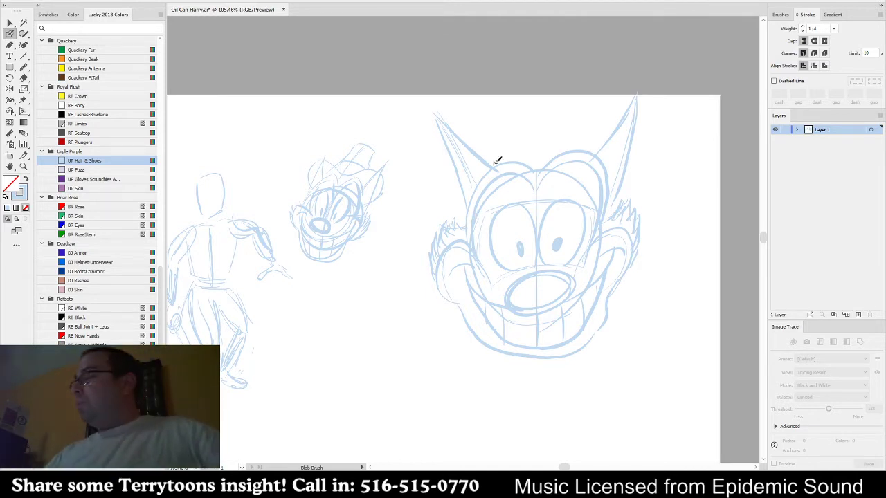
pyautogui.moveTo(627, 247); pyautogui.dragTo(610, 226)
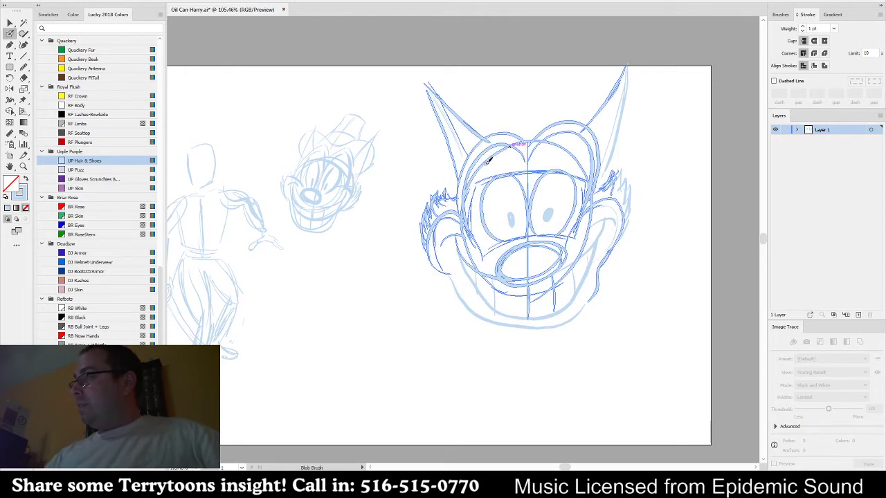
# - Undo the last forehead stroke and erase the skull and lobe outlines between the two pointed ears
pyautogui.moveTo(490, 160); pyautogui.dragTo(532, 180)
pyautogui.hotkey('ctrl', 'z')
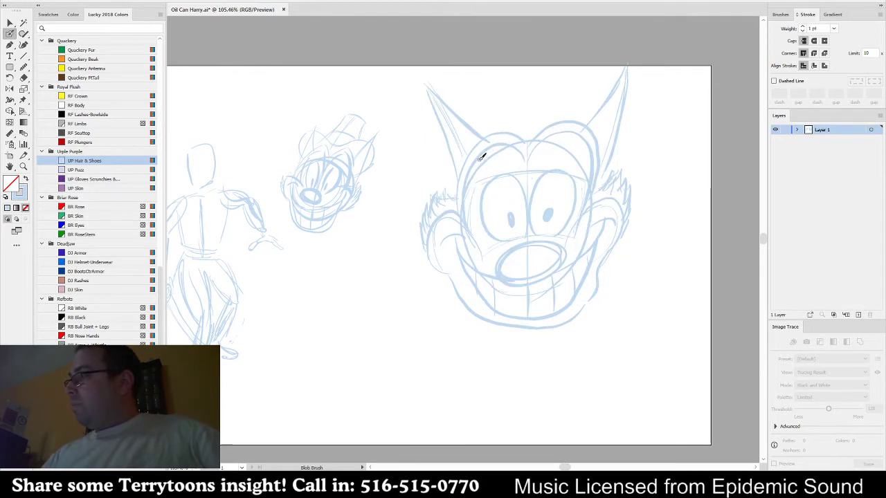
pyautogui.hotkey('ctrl', 'z')
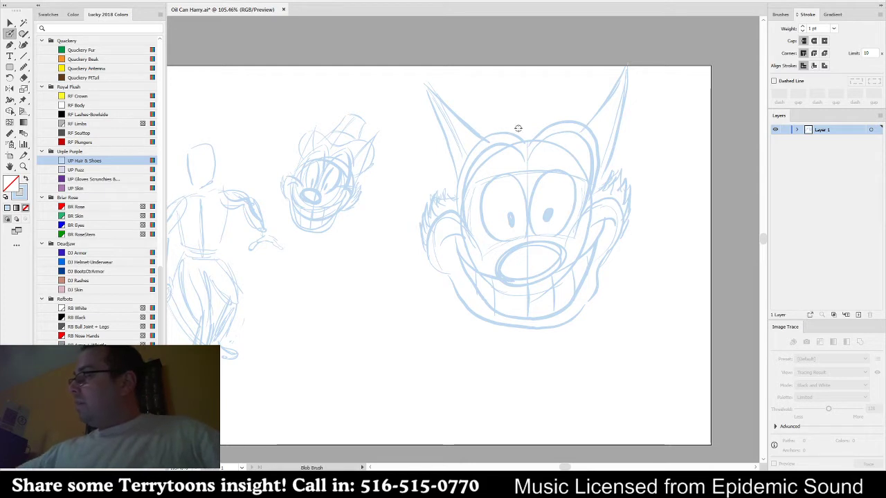
pyautogui.hotkey('ctrl', 'z')
pyautogui.hotkey('ctrl', 'z')
pyautogui.hotkey('ctrl', 'z')
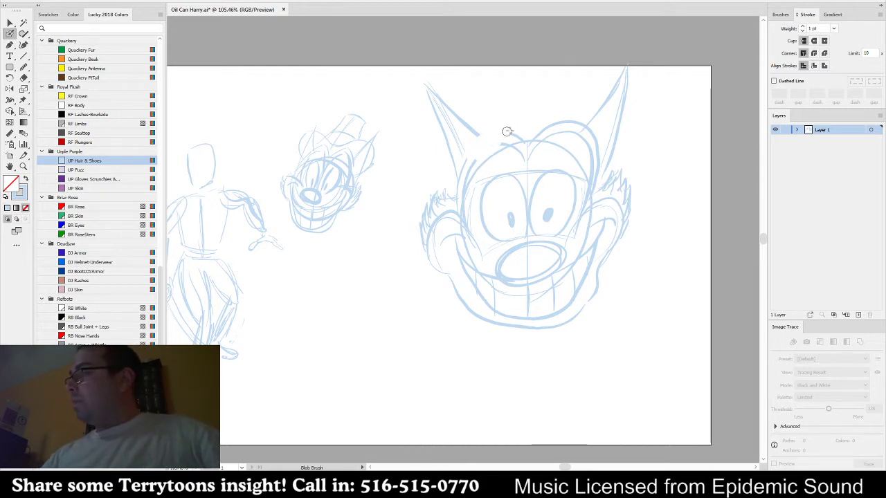
pyautogui.hotkey('ctrl', 'z')
pyautogui.hotkey('ctrl', 'z')
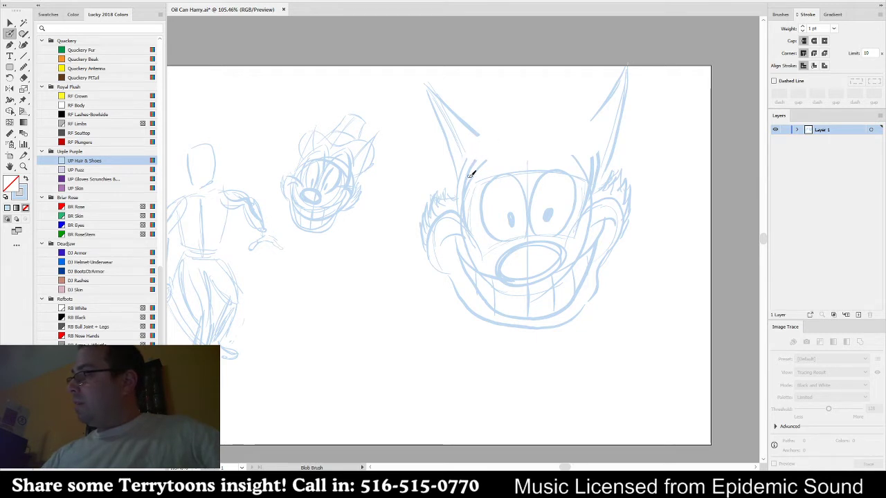
# - Sketch a heavy V-shaped brow over both eyes with an outer contour, and close the head's top with an arc and short tuft strokes
pyautogui.moveTo(507, 163); pyautogui.dragTo(522, 191)
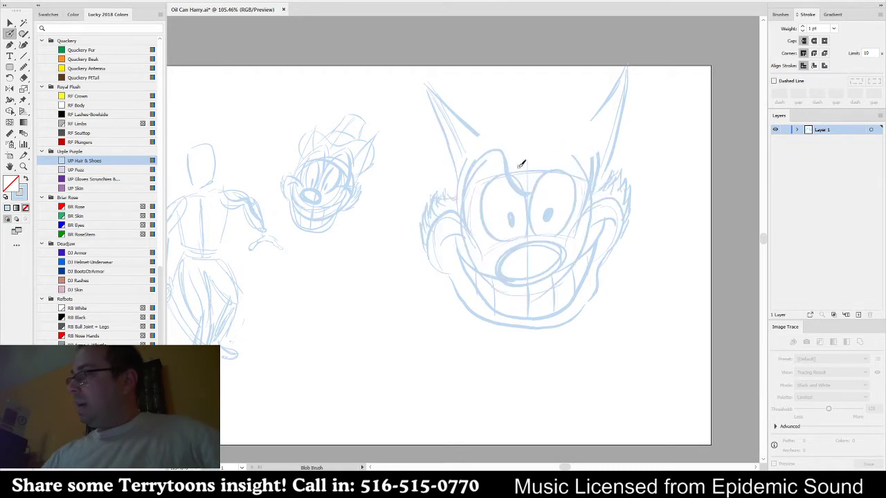
pyautogui.moveTo(529, 193); pyautogui.dragTo(577, 142)
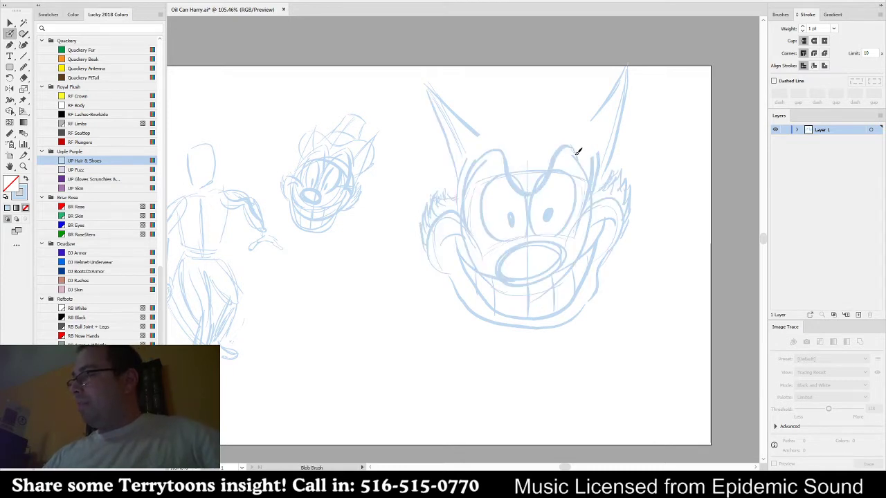
pyautogui.moveTo(589, 198)
pyautogui.mouseDown()
pyautogui.moveTo(586, 165)
pyautogui.moveTo(572, 141)
pyautogui.mouseUp()
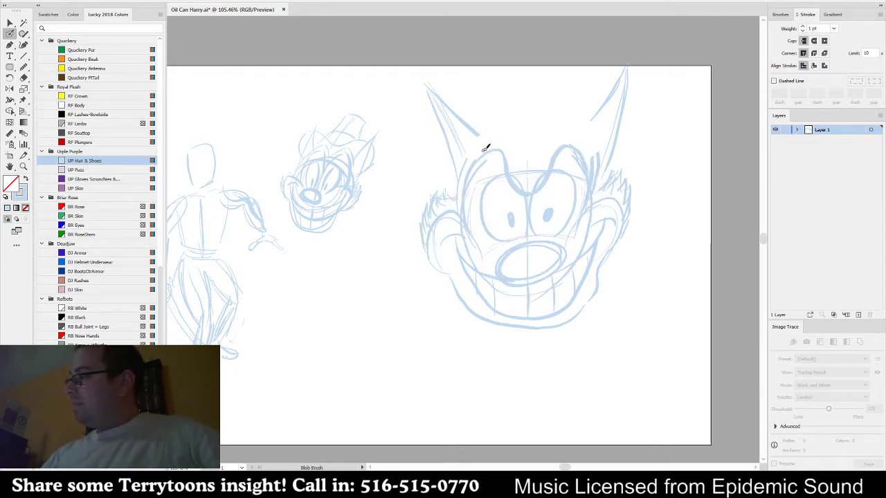
pyautogui.moveTo(466, 162); pyautogui.dragTo(496, 136)
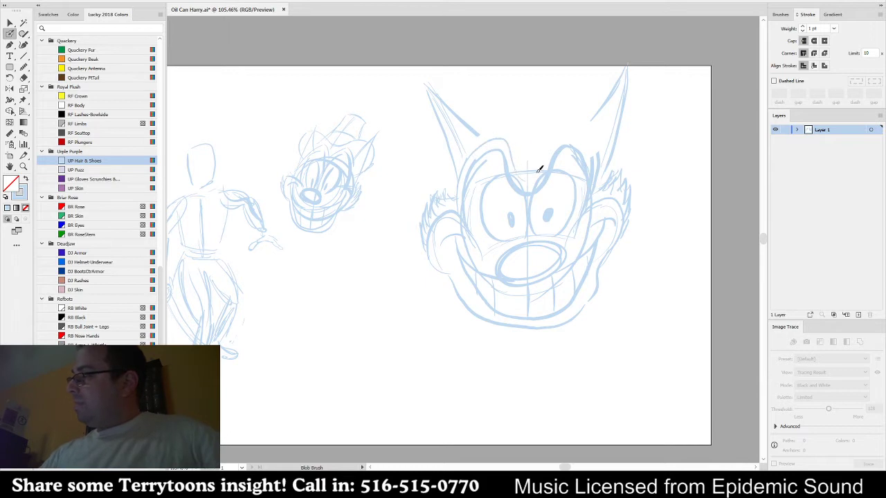
pyautogui.moveTo(532, 182)
pyautogui.mouseDown()
pyautogui.moveTo(559, 140)
pyautogui.moveTo(548, 161)
pyautogui.moveTo(585, 153)
pyautogui.mouseUp()
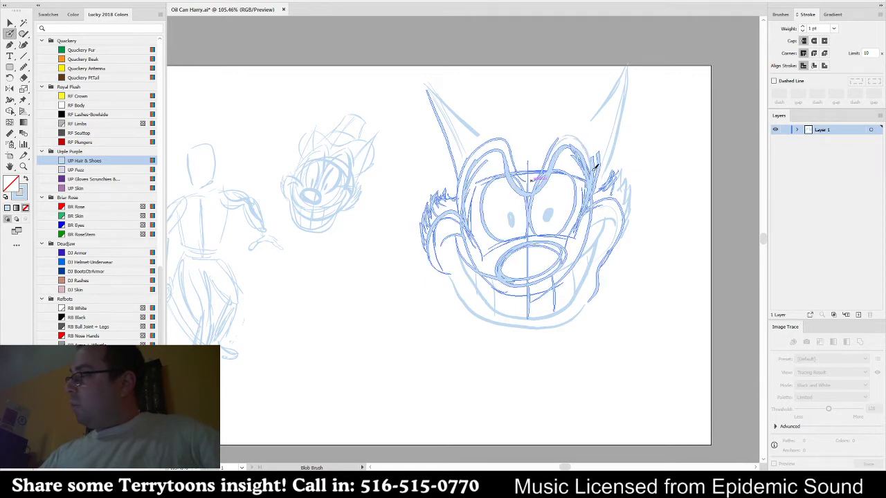
pyautogui.hotkey('ctrl', 'shift', 'a')
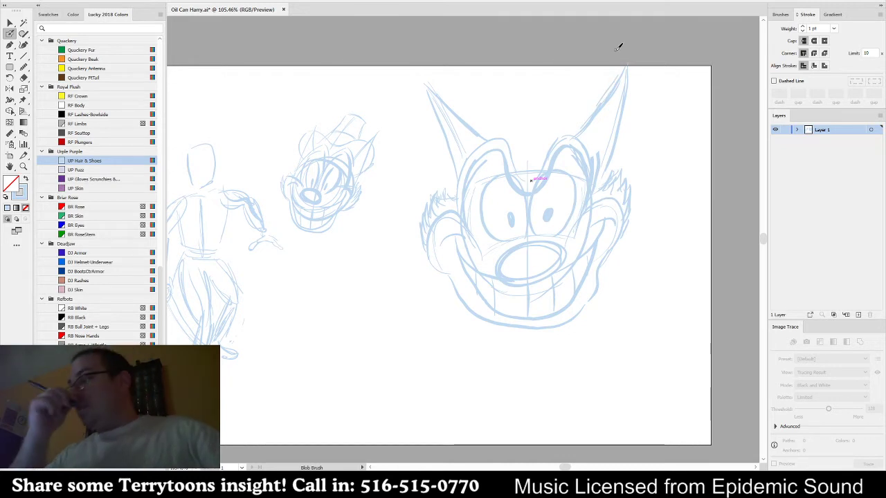
pyautogui.moveTo(512, 140); pyautogui.dragTo(568, 142)
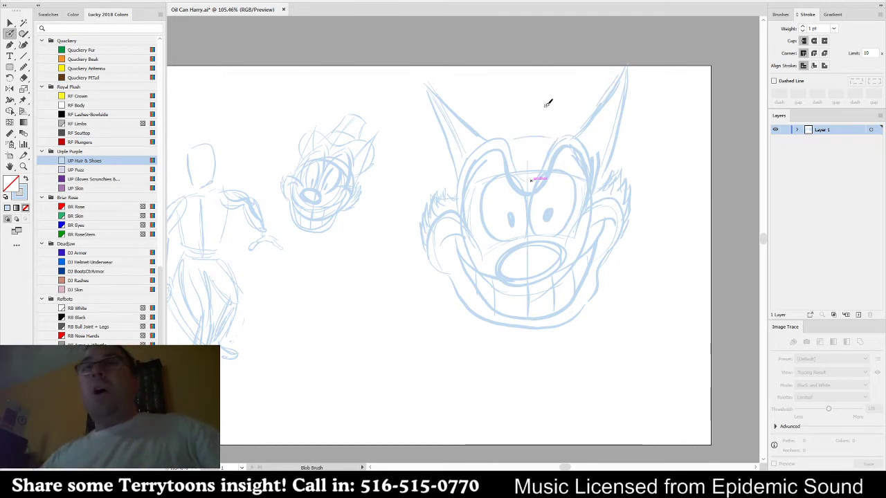
pyautogui.moveTo(533, 119); pyautogui.dragTo(519, 145)
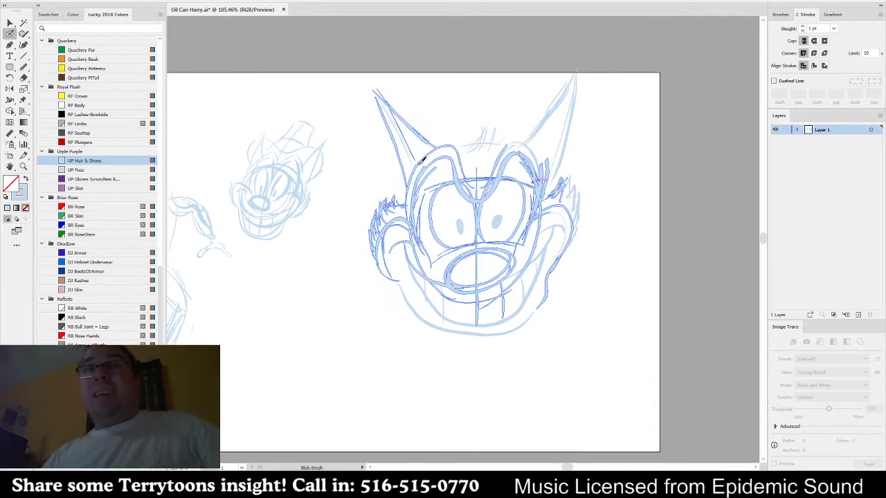
# - Sketch a rounded lobe around the base of each ear and a small top hat above the forehead, redrawing the first lobe
pyautogui.moveTo(406, 206)
pyautogui.mouseDown()
pyautogui.moveTo(389, 192)
pyautogui.moveTo(390, 136)
pyautogui.moveTo(476, 131)
pyautogui.mouseUp()
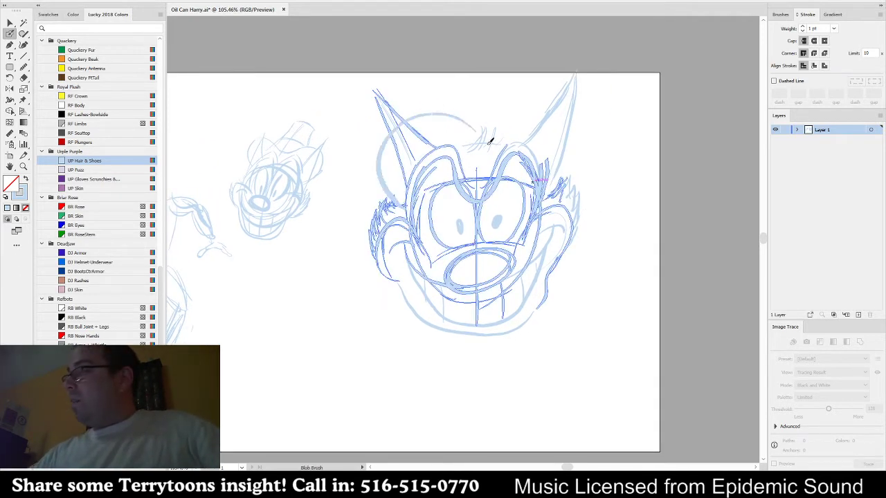
pyautogui.hotkey('ctrl', 'z')
pyautogui.moveTo(386, 182)
pyautogui.mouseDown()
pyautogui.moveTo(385, 149)
pyautogui.moveTo(409, 122)
pyautogui.moveTo(447, 122)
pyautogui.mouseUp()
pyautogui.moveTo(524, 111)
pyautogui.mouseDown()
pyautogui.moveTo(548, 112)
pyautogui.moveTo(578, 140)
pyautogui.moveTo(572, 182)
pyautogui.moveTo(581, 196)
pyautogui.moveTo(561, 259)
pyautogui.mouseUp()
pyautogui.press('space')
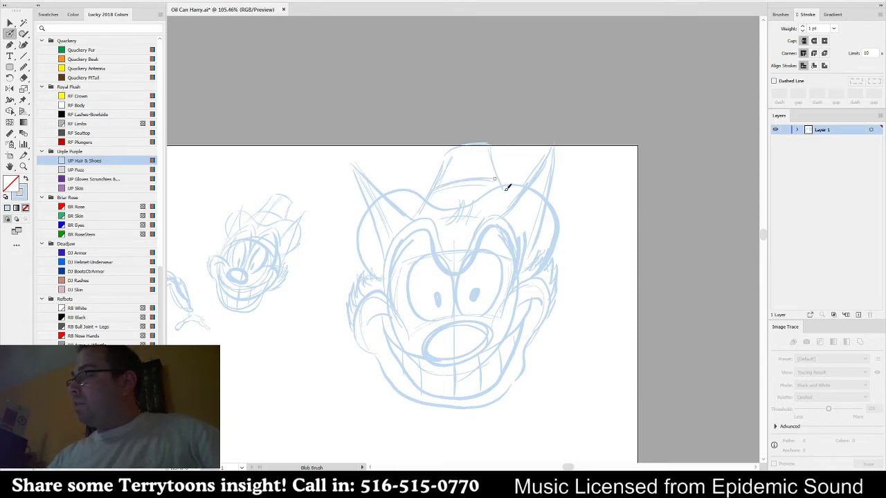
# - Scale the entire front-facing head down to slightly more than half its size, leaving room below it for a body
pyautogui.press('space')
pyautogui.moveTo(591, 311); pyautogui.dragTo(625, 167)
pyautogui.press('space')
pyautogui.moveTo(515, 166)
pyautogui.mouseDown()
pyautogui.moveTo(597, 224)
pyautogui.moveTo(525, 282)
pyautogui.mouseUp()
pyautogui.press('space')
pyautogui.press('v')
pyautogui.moveTo(654, 66); pyautogui.dragTo(384, 371)
pyautogui.moveTo(601, 200); pyautogui.dragTo(564, 222)
pyautogui.press('space')
pyautogui.press('space')
pyautogui.moveTo(560, 259); pyautogui.dragTo(607, 272)
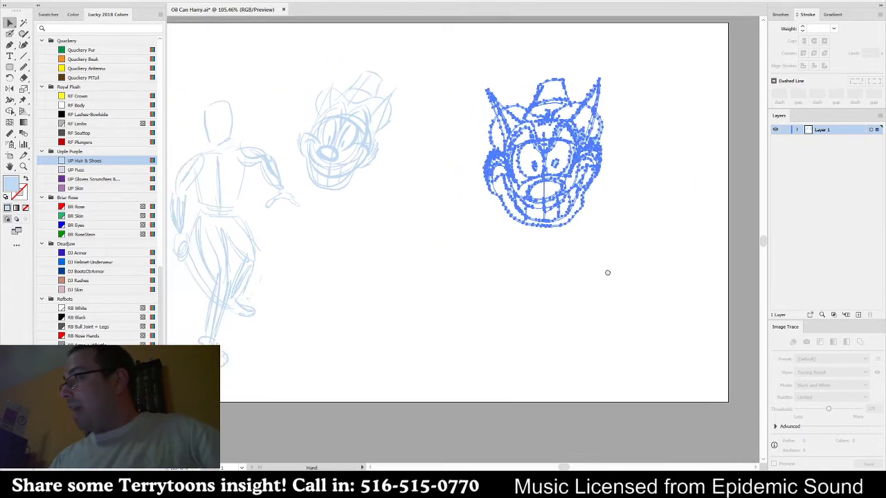
pyautogui.click(598, 296)
# - Sketch a long wavy moustache sweeping out from under the nose past both cheeks, redoing the strokes until the shape works
pyautogui.hotkey('shift', 'b')
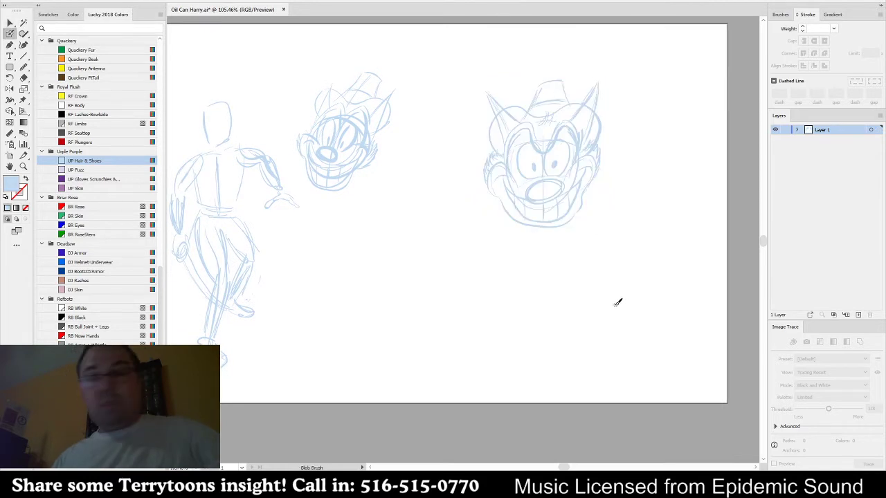
pyautogui.press('space')
pyautogui.moveTo(620, 303); pyautogui.dragTo(625, 253)
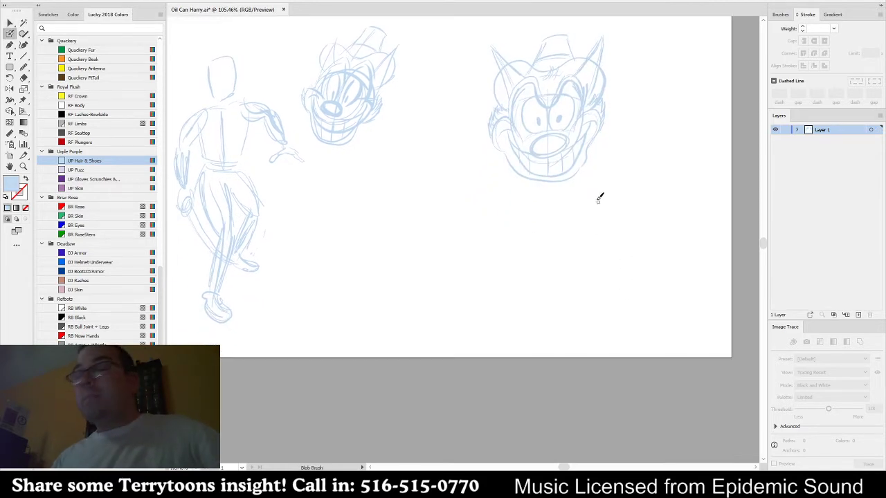
pyautogui.moveTo(475, 148); pyautogui.dragTo(541, 146)
pyautogui.hotkey('ctrl', 'z')
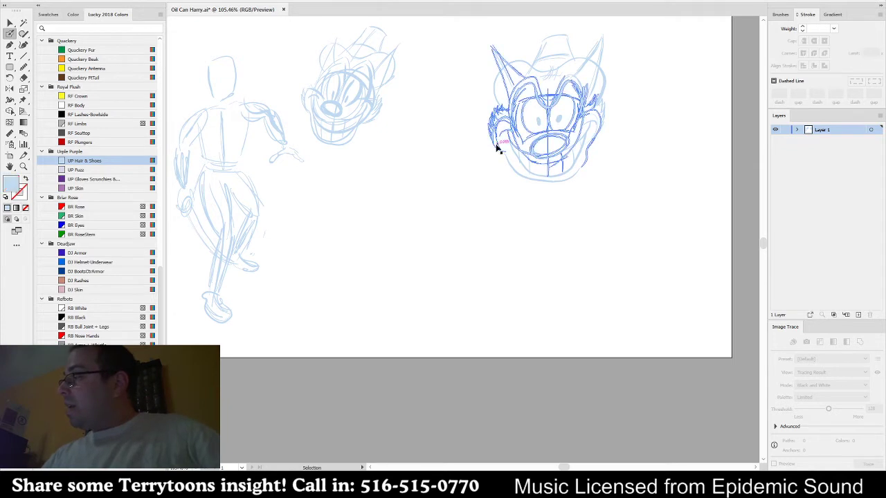
pyautogui.moveTo(473, 149); pyautogui.dragTo(516, 149)
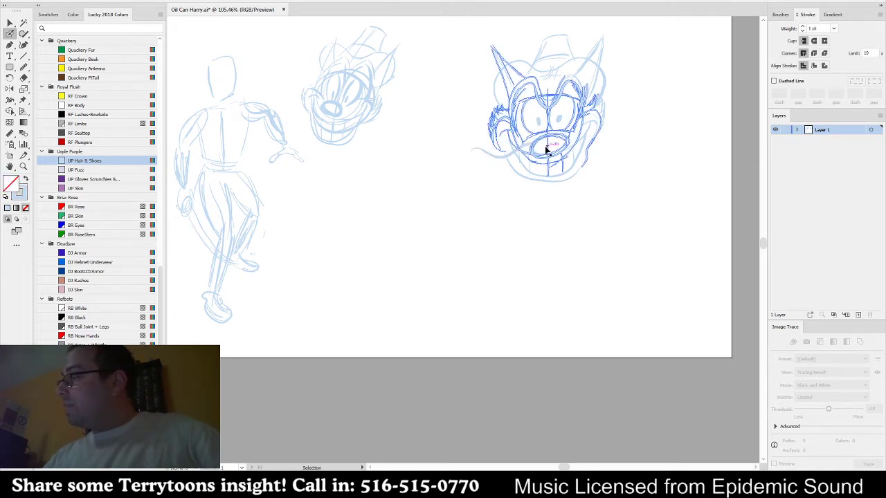
pyautogui.hotkey('ctrl', 'z')
pyautogui.moveTo(485, 181)
pyautogui.mouseDown()
pyautogui.moveTo(506, 173)
pyautogui.moveTo(532, 153)
pyautogui.moveTo(603, 168)
pyautogui.moveTo(576, 155)
pyautogui.mouseUp()
pyautogui.moveTo(656, 263)
pyautogui.mouseDown()
pyautogui.moveTo(626, 265)
pyautogui.moveTo(579, 292)
pyautogui.moveTo(574, 275)
pyautogui.mouseUp()
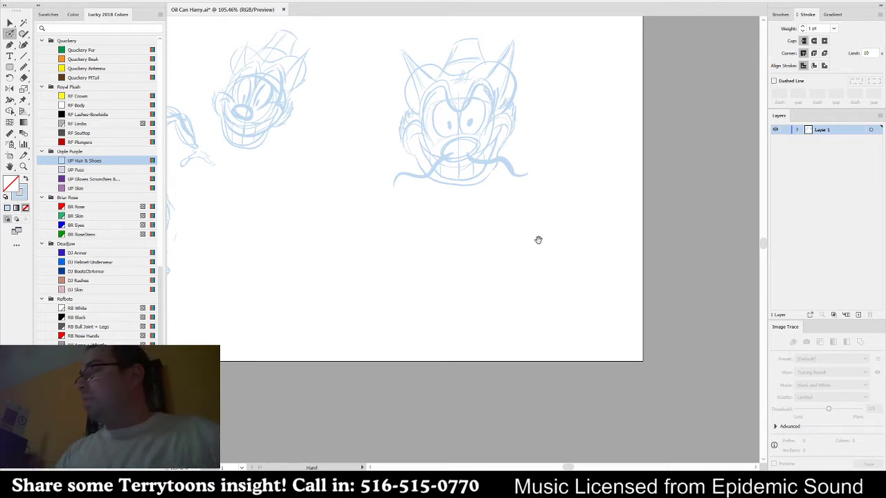
pyautogui.moveTo(538, 240)
pyautogui.mouseDown()
pyautogui.moveTo(589, 257)
pyautogui.moveTo(564, 207)
pyautogui.mouseUp()
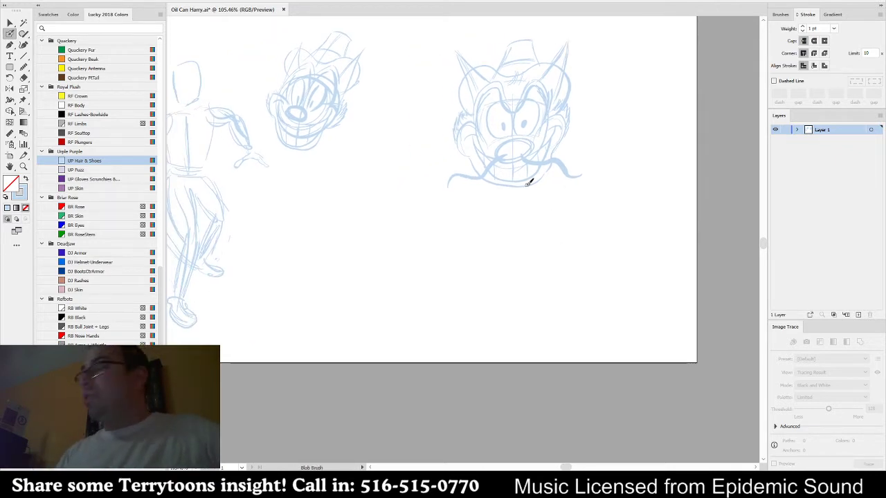
pyautogui.moveTo(461, 196)
pyautogui.mouseDown()
pyautogui.moveTo(538, 172)
pyautogui.moveTo(481, 251)
pyautogui.moveTo(509, 277)
pyautogui.mouseUp()
pyautogui.moveTo(461, 211); pyautogui.dragTo(527, 299)
pyautogui.moveTo(468, 234)
pyautogui.mouseDown()
pyautogui.moveTo(528, 299)
pyautogui.moveTo(593, 313)
pyautogui.mouseUp()
pyautogui.hotkey('ctrl', 'z')
pyautogui.hotkey('ctrl', 'z')
pyautogui.hotkey('ctrl', 'z')
pyautogui.hotkey('ctrl', 'z')
pyautogui.hotkey('ctrl', 'z')
pyautogui.hotkey('ctrl', 'z')
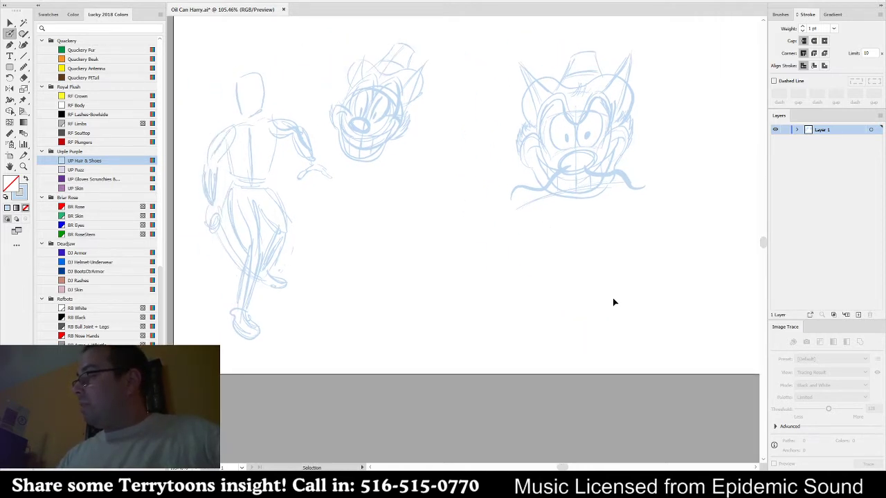
# - Sketch the torso beneath the front-facing head, with a shoulder line under the chin and two sides tapering to a narrow waist
pyautogui.hotkey('shift', 'b')
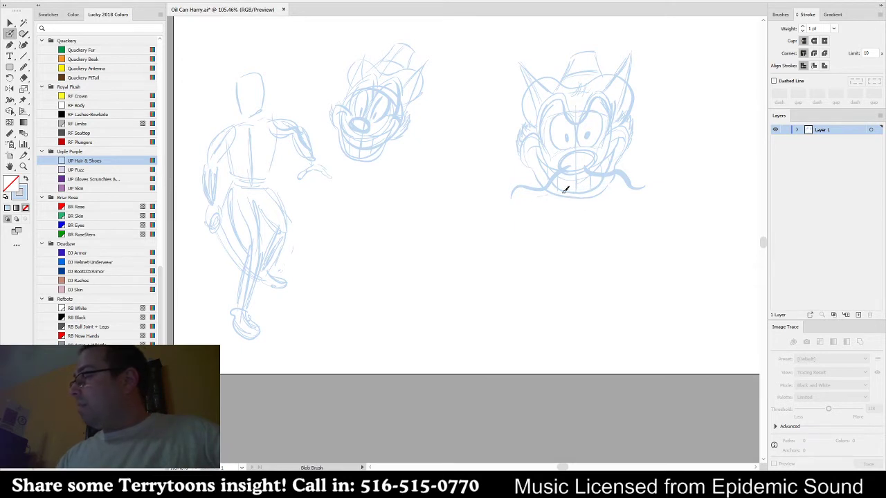
pyautogui.moveTo(562, 193); pyautogui.dragTo(620, 196)
pyautogui.moveTo(546, 198); pyautogui.dragTo(627, 185)
pyautogui.moveTo(523, 206); pyautogui.dragTo(560, 337)
pyautogui.moveTo(606, 316); pyautogui.dragTo(644, 207)
pyautogui.moveTo(614, 318)
pyautogui.mouseDown()
pyautogui.moveTo(636, 208)
pyautogui.moveTo(644, 223)
pyautogui.moveTo(606, 231)
pyautogui.mouseUp()
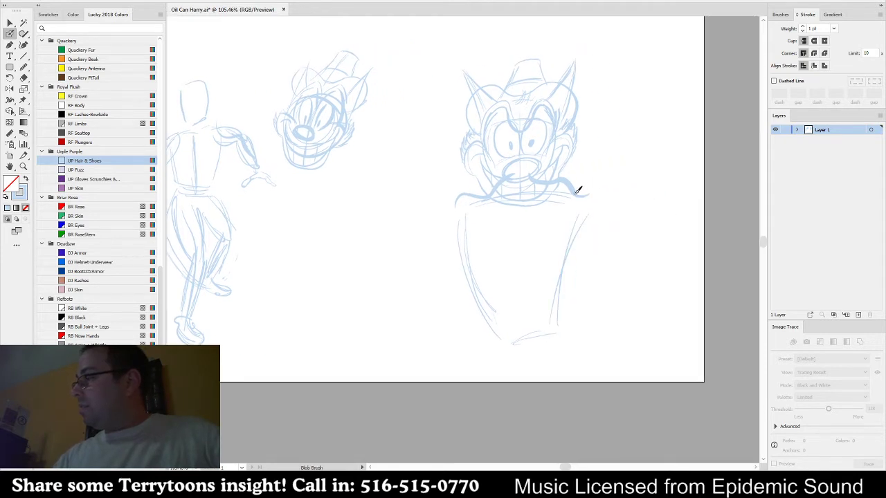
# - Sketch a rounded shoulder on each side of the torso and a long outer arm line descending from the left-hand shoulder
pyautogui.moveTo(461, 177); pyautogui.dragTo(432, 189)
pyautogui.moveTo(441, 181); pyautogui.dragTo(436, 235)
pyautogui.moveTo(526, 256); pyautogui.dragTo(588, 228)
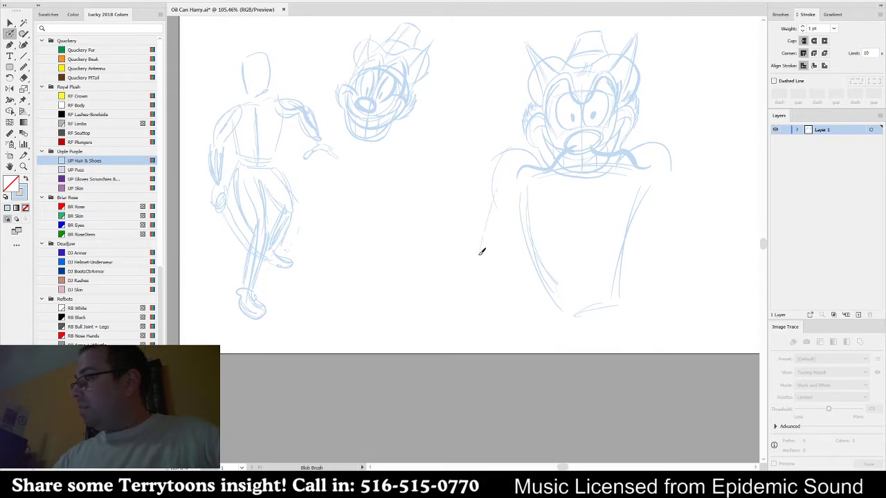
pyautogui.moveTo(494, 196); pyautogui.dragTo(489, 293)
# - Sketch the right-hand arm reaching sideways from the shoulder, bent down at the elbow and ending in a flared cuff, redoing the first stroke
pyautogui.scroll(-1, 491, 323)
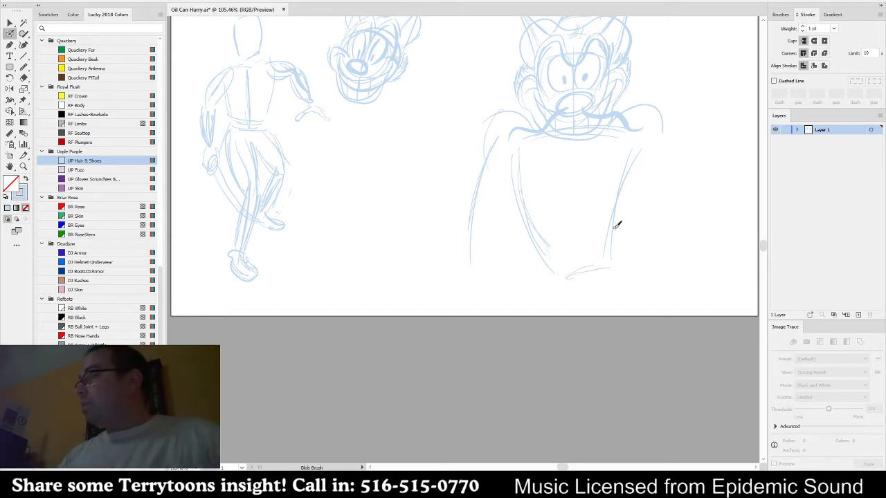
pyautogui.moveTo(659, 236); pyautogui.dragTo(604, 265)
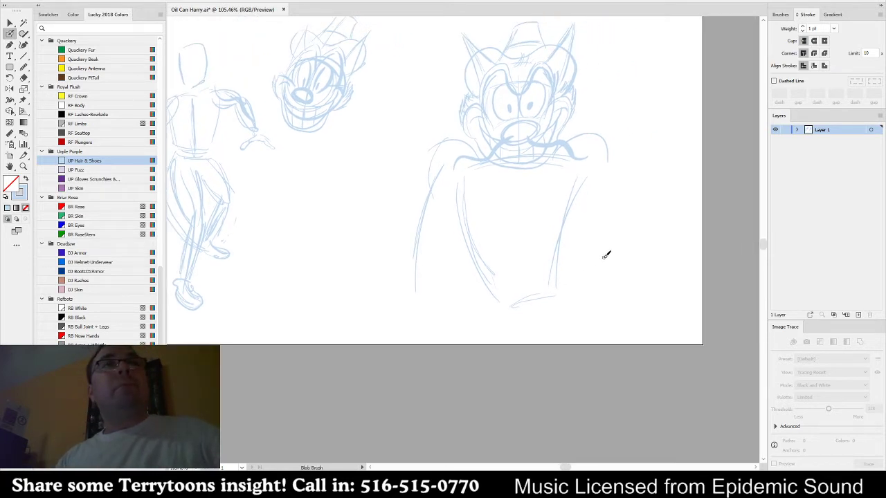
pyautogui.scroll(1, 613, 246)
pyautogui.hscroll(1, 613, 246)
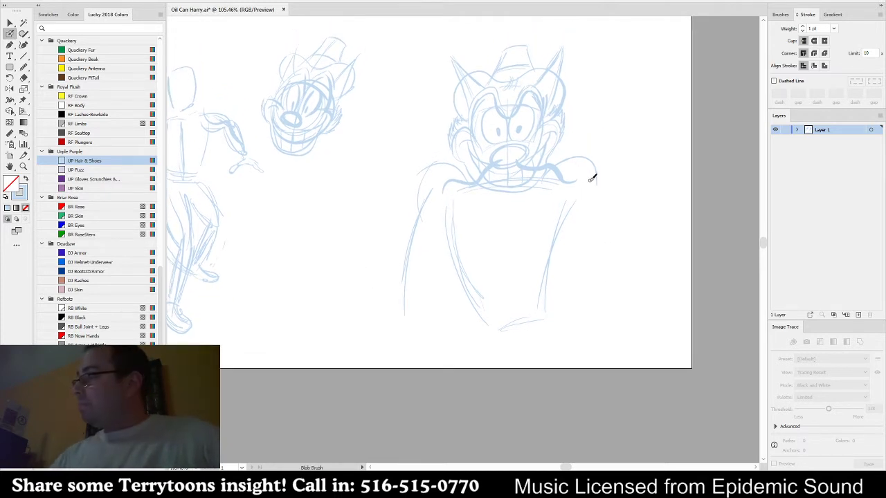
pyautogui.hscroll(-2, 592, 178)
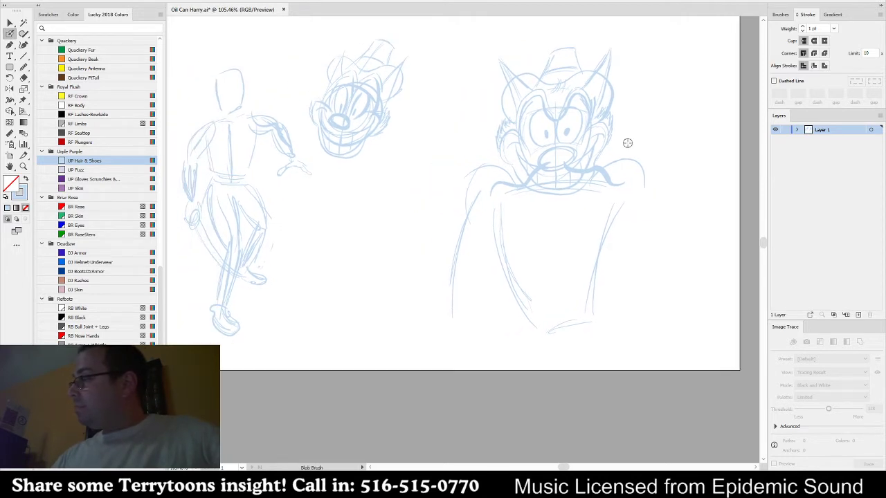
pyautogui.moveTo(622, 178); pyautogui.dragTo(679, 188)
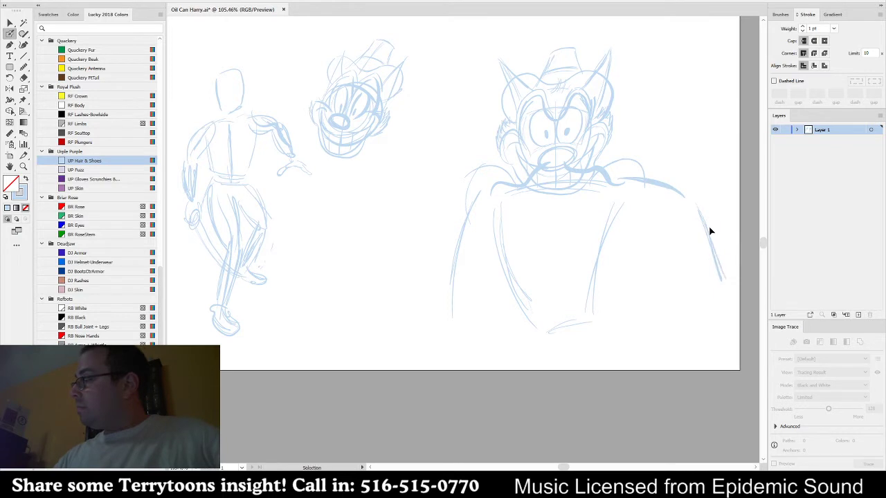
pyautogui.hotkey('ctrl', 'z')
pyautogui.hotkey('shift', 'b')
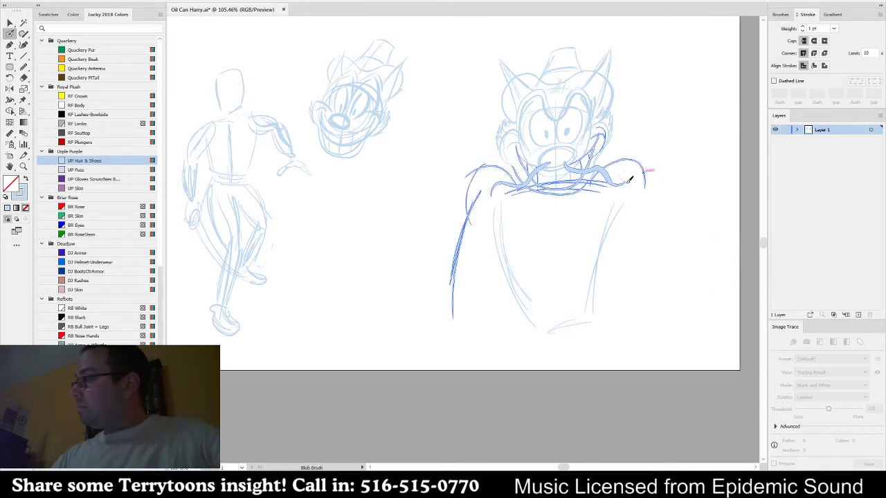
pyautogui.moveTo(629, 179)
pyautogui.mouseDown()
pyautogui.moveTo(662, 179)
pyautogui.moveTo(718, 257)
pyautogui.moveTo(686, 267)
pyautogui.moveTo(722, 241)
pyautogui.mouseUp()
pyautogui.moveTo(678, 264)
pyautogui.mouseDown()
pyautogui.moveTo(641, 270)
pyautogui.moveTo(616, 210)
pyautogui.moveTo(640, 265)
pyautogui.mouseUp()
pyautogui.moveTo(547, 192)
pyautogui.mouseDown()
pyautogui.moveTo(607, 207)
pyautogui.moveTo(554, 210)
pyautogui.mouseUp()
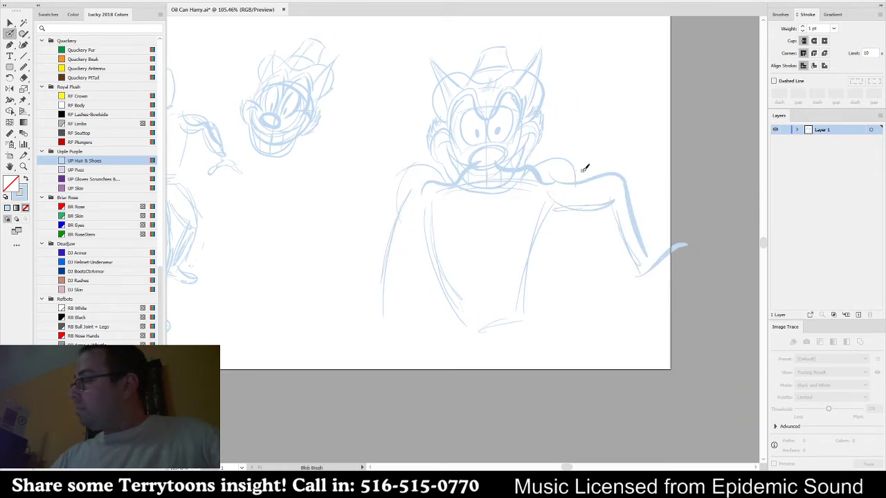
pyautogui.moveTo(574, 180)
pyautogui.mouseDown()
pyautogui.moveTo(636, 162)
pyautogui.moveTo(635, 182)
pyautogui.moveTo(686, 231)
pyautogui.mouseUp()
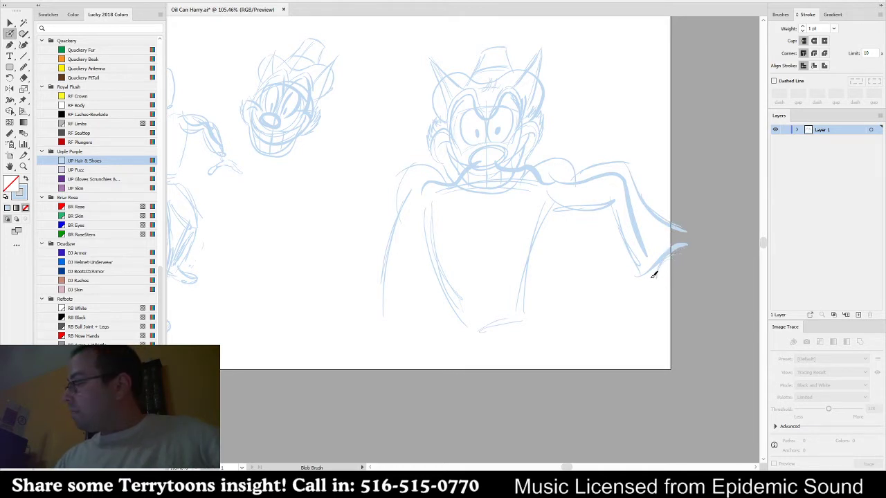
# - Sketch the right-hand hand below the flared cuff with a thumb, curled fingers and a long extended finger, redoing the first finger strokes
pyautogui.moveTo(641, 296)
pyautogui.mouseDown()
pyautogui.moveTo(661, 286)
pyautogui.moveTo(696, 300)
pyautogui.moveTo(634, 307)
pyautogui.moveTo(651, 284)
pyautogui.moveTo(700, 292)
pyautogui.moveTo(671, 294)
pyautogui.moveTo(680, 308)
pyautogui.mouseUp()
pyautogui.hotkey('ctrl', 'z')
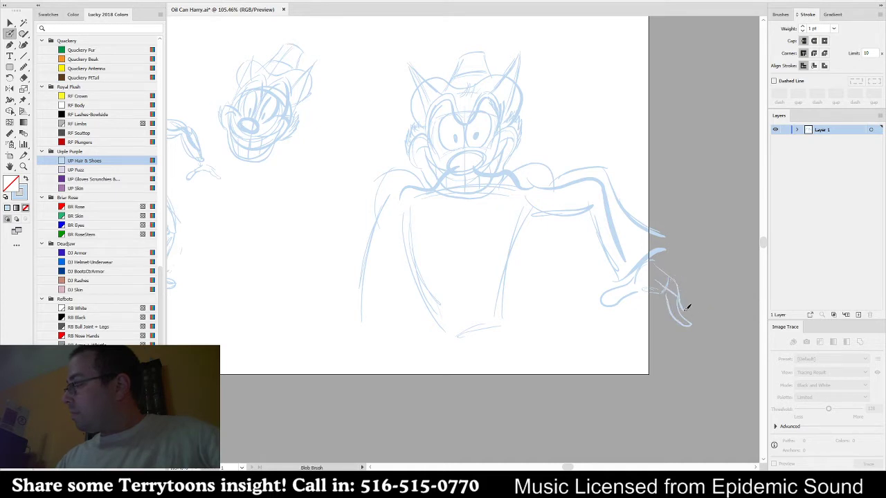
pyautogui.hotkey('ctrl', 'z')
pyautogui.hotkey('ctrl', 'z')
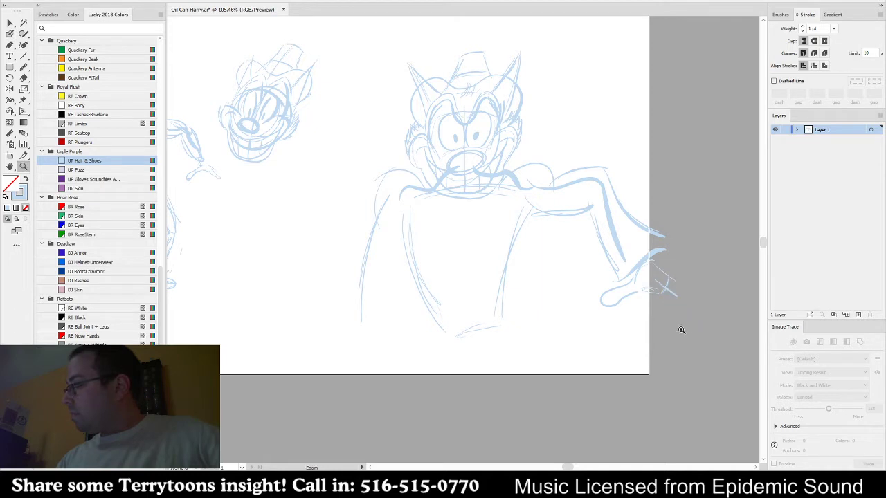
pyautogui.hotkey('ctrl', '0')
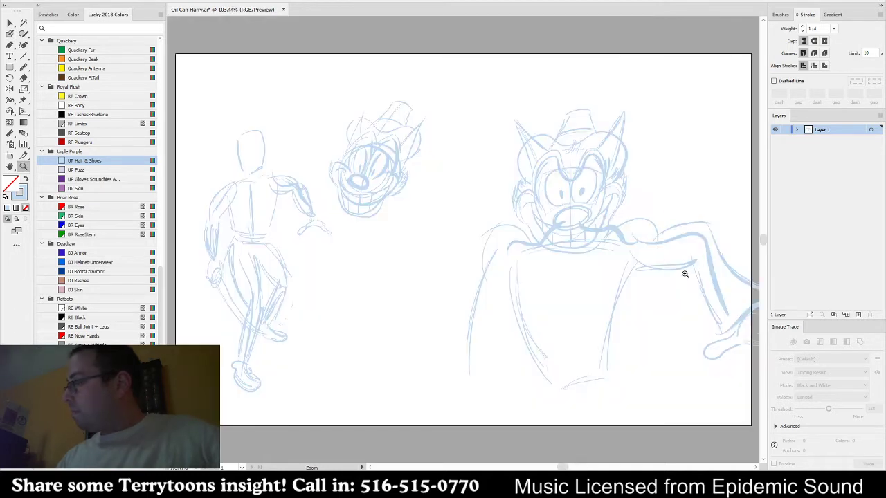
pyautogui.moveTo(660, 333); pyautogui.dragTo(464, 307)
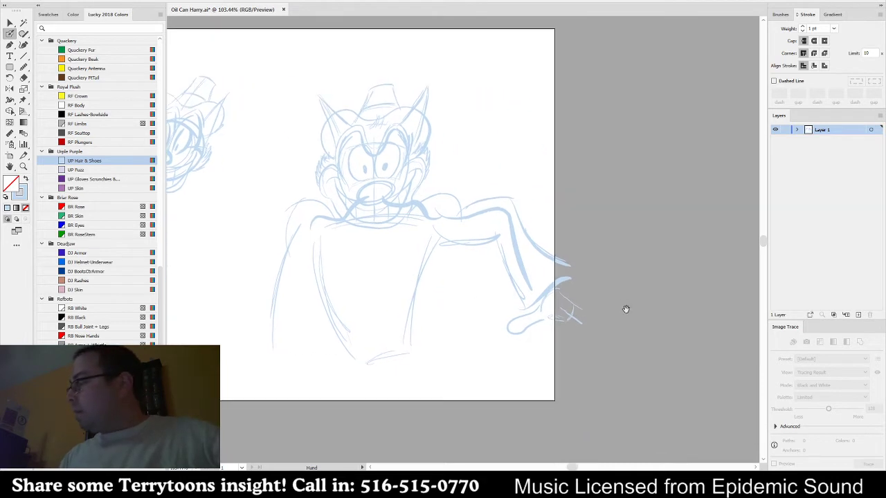
pyautogui.moveTo(627, 309); pyautogui.dragTo(588, 285)
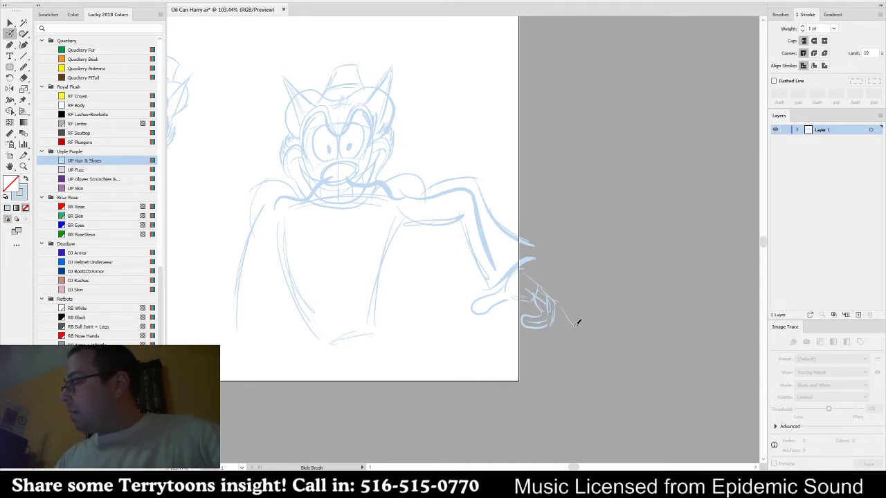
pyautogui.moveTo(564, 317)
pyautogui.mouseDown()
pyautogui.moveTo(574, 305)
pyautogui.moveTo(567, 292)
pyautogui.moveTo(599, 293)
pyautogui.mouseUp()
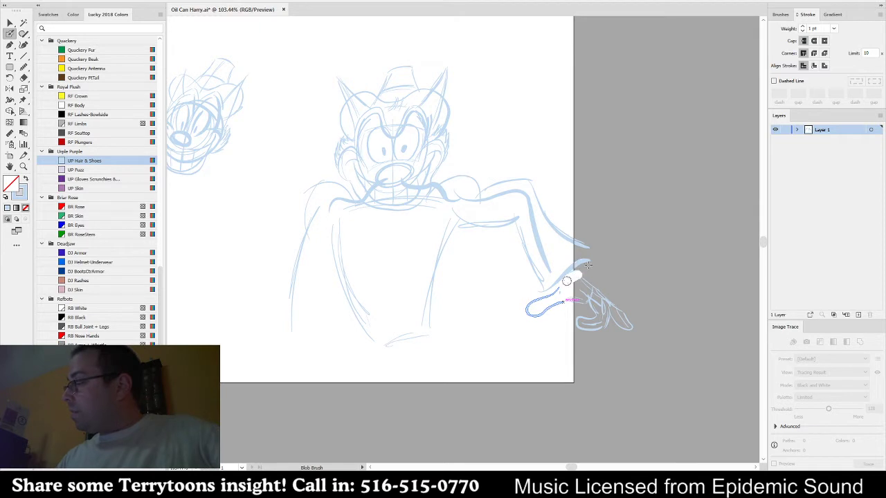
# - Lasso the sketched hand, shift it slightly down and away from the cuff, and draw wrist lines joining it to the sleeve
pyautogui.press('q')
pyautogui.moveTo(521, 319)
pyautogui.mouseDown()
pyautogui.moveTo(535, 299)
pyautogui.moveTo(663, 332)
pyautogui.moveTo(614, 315)
pyautogui.mouseUp()
pyautogui.press('v')
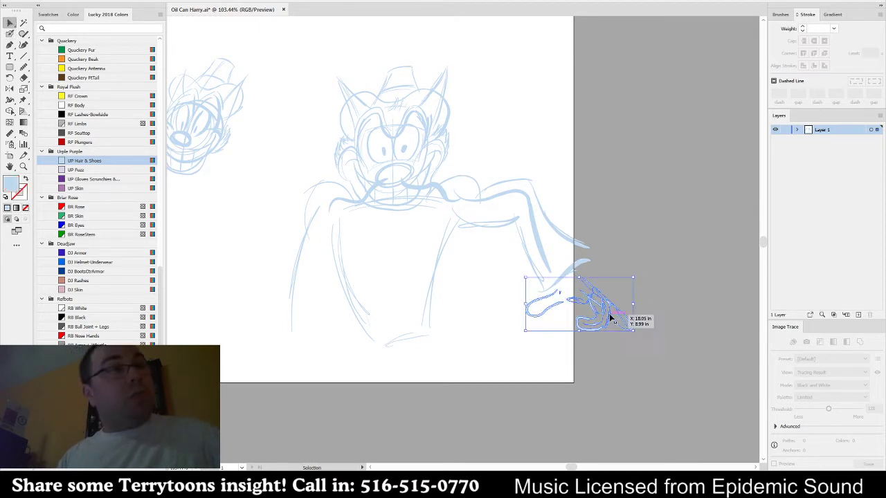
pyautogui.moveTo(619, 312); pyautogui.dragTo(633, 322)
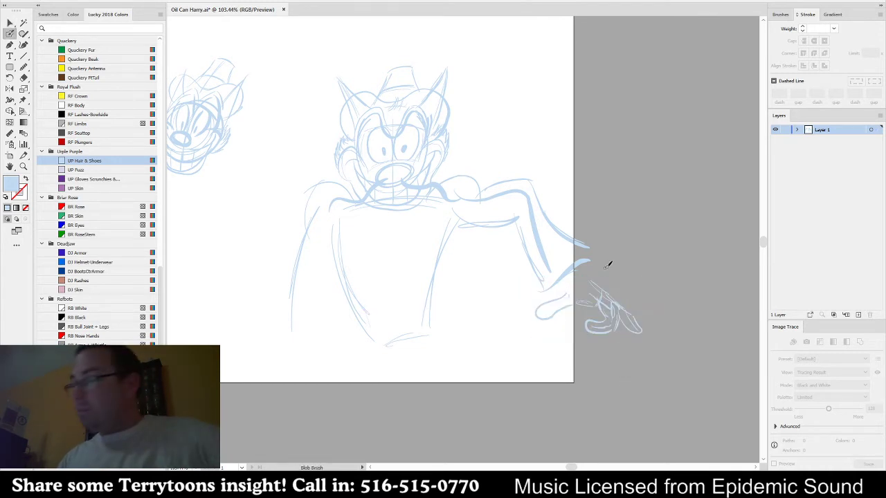
pyautogui.hotkey('shift', 'b')
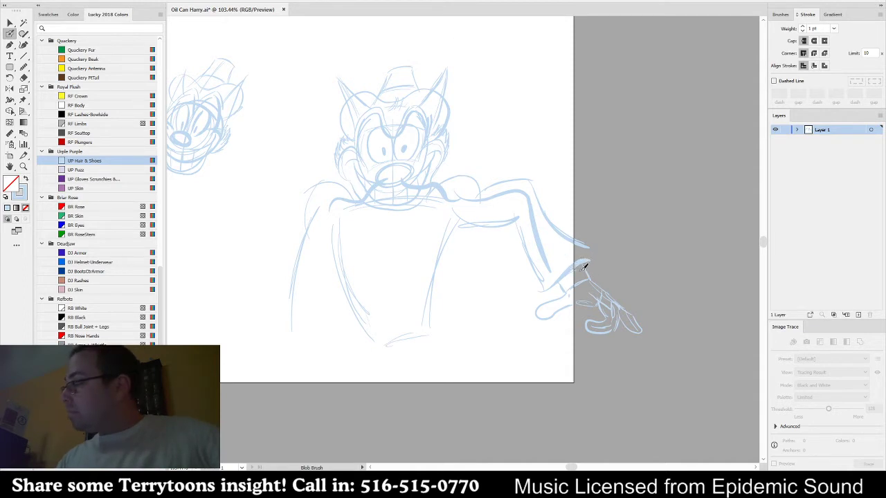
pyautogui.moveTo(647, 307); pyautogui.dragTo(738, 286)
pyautogui.moveTo(590, 311)
pyautogui.mouseDown()
pyautogui.moveTo(698, 277)
pyautogui.moveTo(649, 247)
pyautogui.mouseUp()
pyautogui.moveTo(448, 259)
pyautogui.mouseDown()
pyautogui.moveTo(462, 301)
pyautogui.moveTo(502, 346)
pyautogui.moveTo(504, 337)
pyautogui.moveTo(520, 338)
pyautogui.moveTo(520, 322)
pyautogui.moveTo(535, 343)
pyautogui.moveTo(524, 344)
pyautogui.moveTo(528, 362)
pyautogui.moveTo(484, 370)
pyautogui.moveTo(508, 370)
pyautogui.mouseUp()
pyautogui.hotkey('ctrl', 'z')
pyautogui.moveTo(546, 337); pyautogui.dragTo(563, 311)
pyautogui.hotkey('ctrl', 'z')
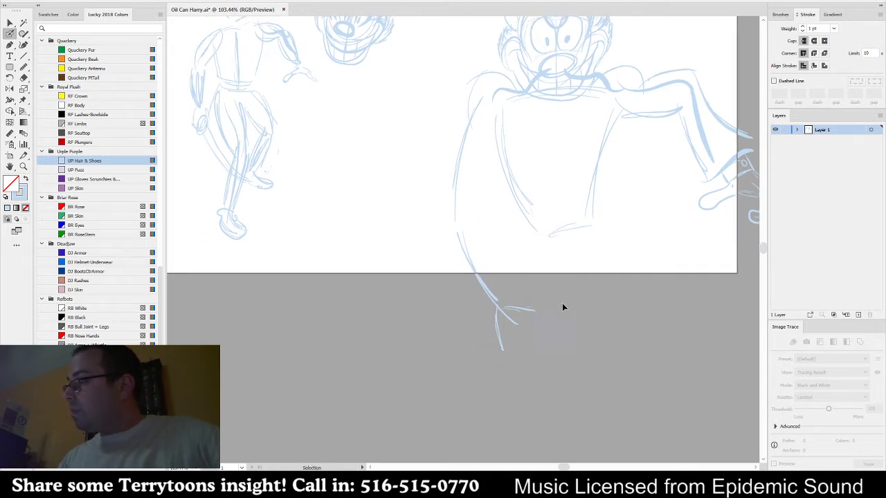
pyautogui.hotkey('ctrl', 'z')
pyautogui.hotkey('ctrl', 'z')
pyautogui.hotkey('ctrl', 'z')
pyautogui.hotkey('ctrl', 'z')
pyautogui.hotkey('ctrl', 'z')
pyautogui.hotkey('ctrl', 'z')
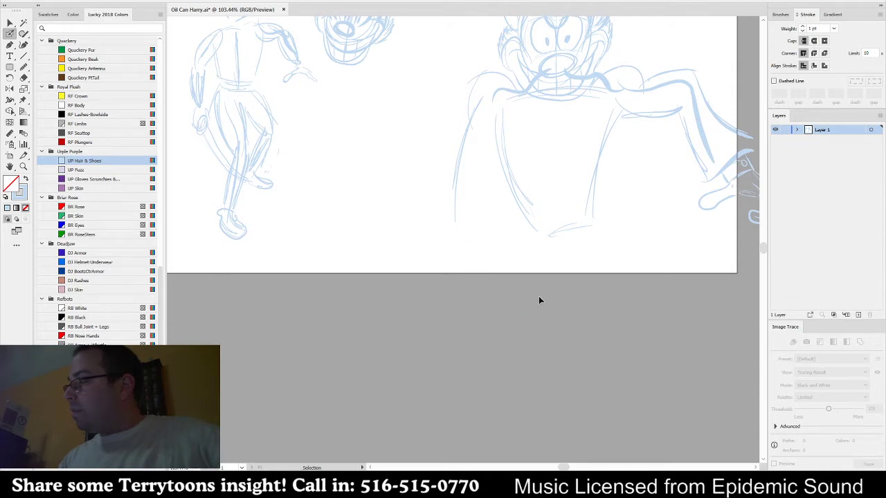
# - Sketch the left-hand forearm descending past the artboard's lower edge, ending in a wedge-shaped fist with an oval sword guard over it
pyautogui.moveTo(448, 251); pyautogui.dragTo(450, 303)
pyautogui.moveTo(455, 224); pyautogui.dragTo(452, 319)
pyautogui.moveTo(447, 250)
pyautogui.mouseDown()
pyautogui.moveTo(445, 320)
pyautogui.moveTo(428, 357)
pyautogui.mouseUp()
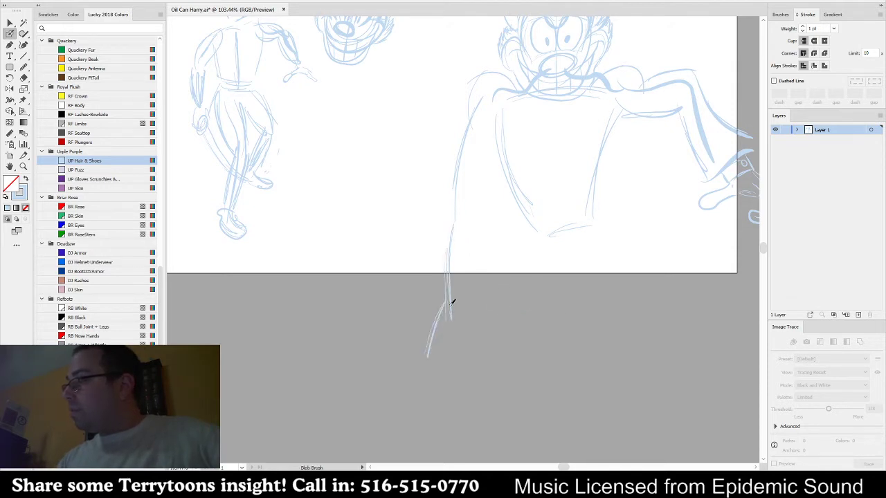
pyautogui.moveTo(451, 303)
pyautogui.mouseDown()
pyautogui.moveTo(461, 307)
pyautogui.moveTo(454, 362)
pyautogui.moveTo(477, 352)
pyautogui.mouseUp()
pyautogui.scroll(-2, 512, 313)
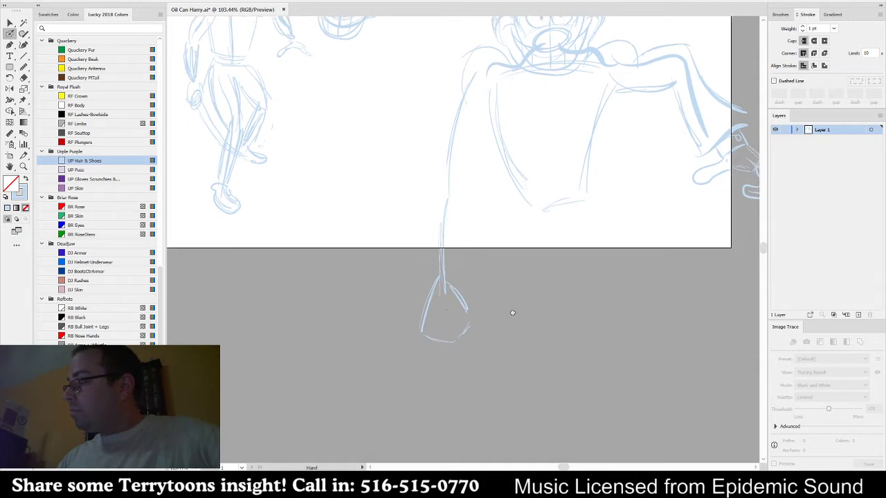
pyautogui.moveTo(512, 312); pyautogui.dragTo(512, 300)
pyautogui.moveTo(447, 322)
pyautogui.mouseDown()
pyautogui.moveTo(440, 286)
pyautogui.moveTo(463, 283)
pyautogui.moveTo(439, 321)
pyautogui.mouseUp()
# - Sketch a long curved sword blade sweeping sideways from the oval guard to a pointed tip, redoing its lower edge
pyautogui.moveTo(519, 330); pyautogui.dragTo(445, 273)
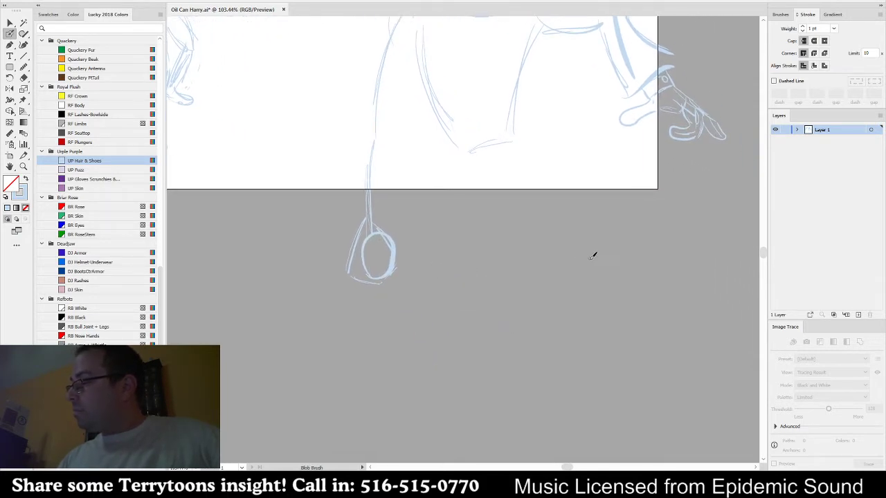
pyautogui.moveTo(593, 256)
pyautogui.mouseDown()
pyautogui.moveTo(464, 283)
pyautogui.moveTo(378, 253)
pyautogui.mouseUp()
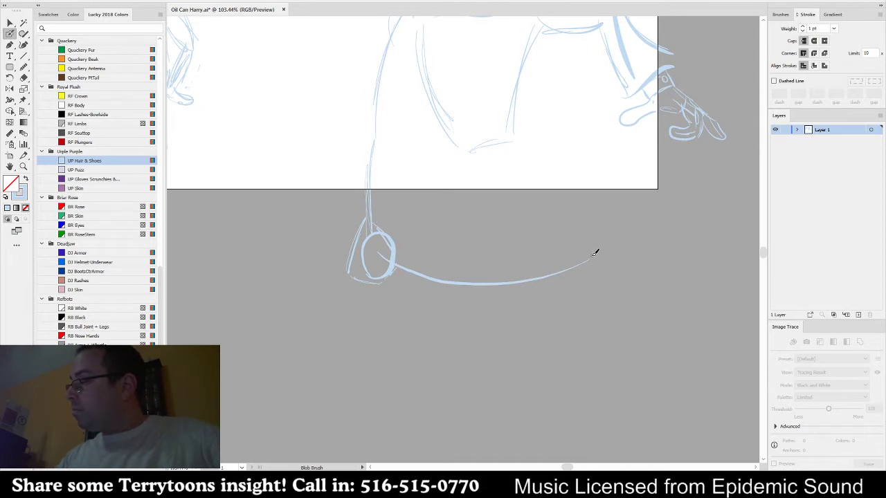
pyautogui.moveTo(579, 260)
pyautogui.mouseDown()
pyautogui.moveTo(478, 275)
pyautogui.moveTo(433, 270)
pyautogui.moveTo(384, 238)
pyautogui.mouseUp()
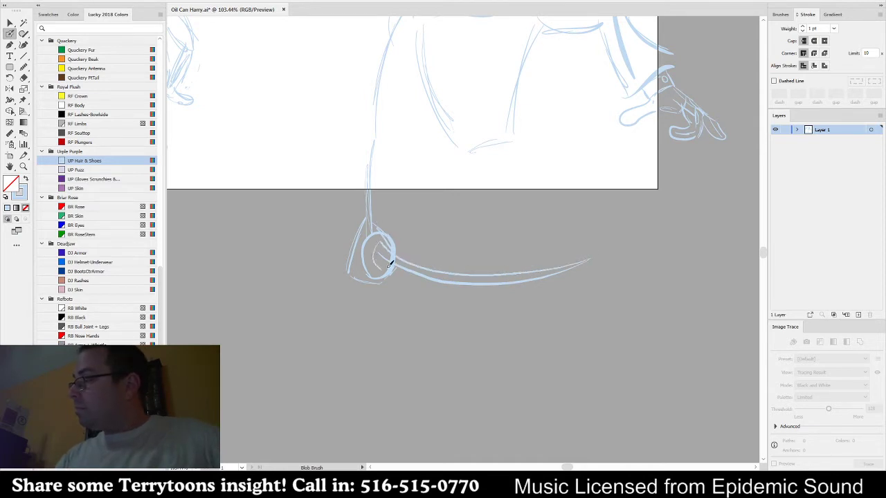
pyautogui.moveTo(588, 274)
pyautogui.mouseDown()
pyautogui.moveTo(464, 307)
pyautogui.moveTo(407, 308)
pyautogui.moveTo(349, 294)
pyautogui.mouseUp()
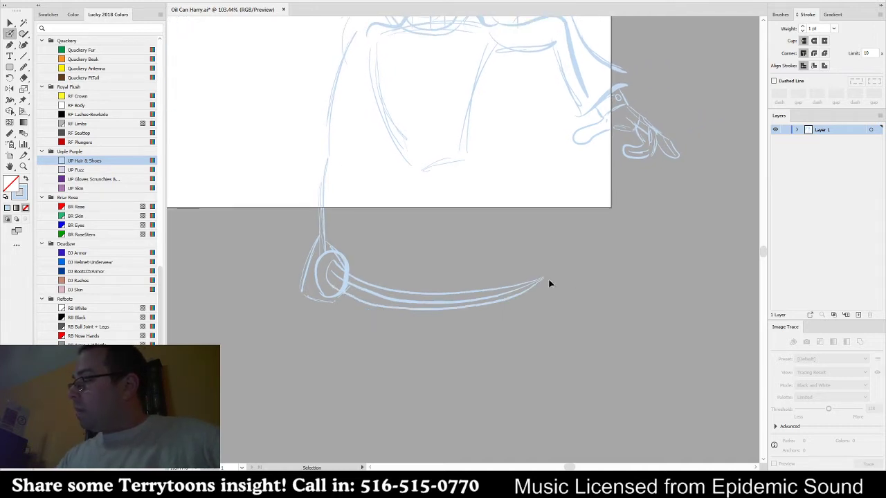
pyautogui.hotkey('ctrl', 'z')
pyautogui.moveTo(547, 276)
pyautogui.mouseDown()
pyautogui.moveTo(520, 292)
pyautogui.moveTo(423, 304)
pyautogui.moveTo(336, 283)
pyautogui.moveTo(342, 291)
pyautogui.mouseUp()
pyautogui.keyDown('ctrl'); pyautogui.click(453, 325); pyautogui.keyUp('ctrl')
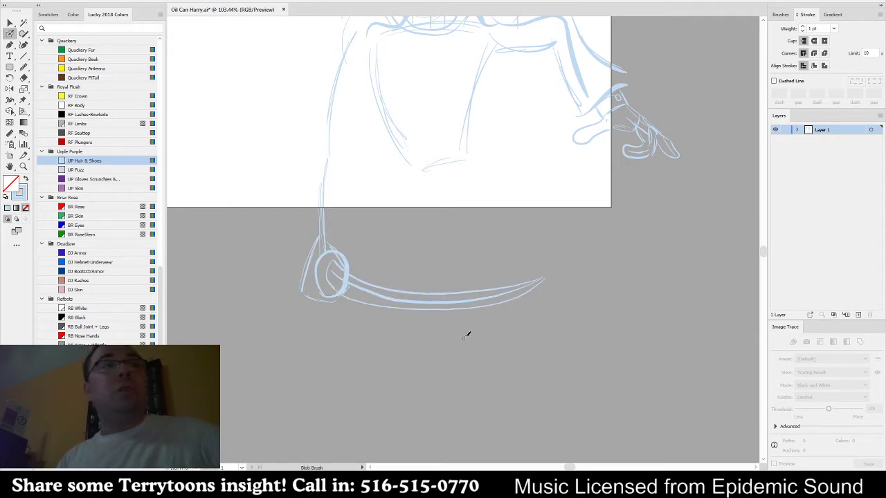
# - Sketch the contours of the left-hand upper arm down to the elbow, with a flared sleeve hanging around the forearm
pyautogui.moveTo(524, 340)
pyautogui.mouseDown()
pyautogui.moveTo(520, 367)
pyautogui.moveTo(502, 384)
pyautogui.moveTo(575, 365)
pyautogui.mouseUp()
pyautogui.hscroll(-5, 557, 337)
pyautogui.scroll(2, 560, 346)
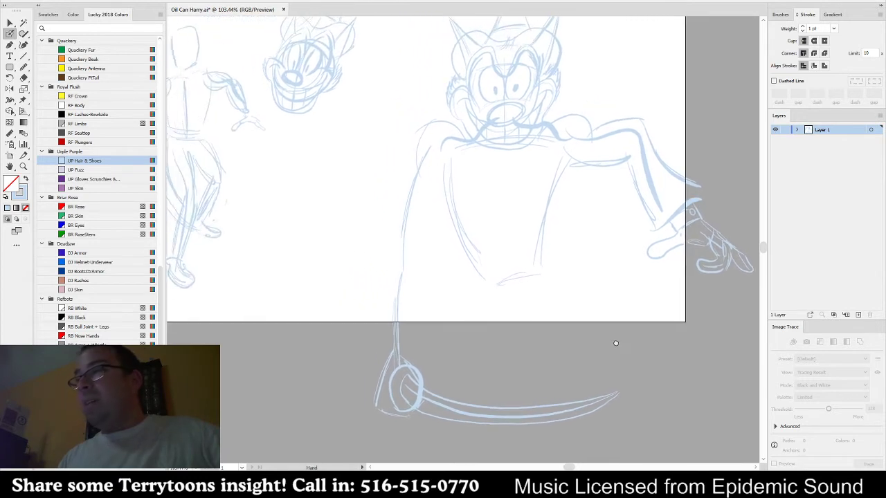
pyautogui.moveTo(459, 149)
pyautogui.mouseDown()
pyautogui.moveTo(434, 209)
pyautogui.moveTo(439, 260)
pyautogui.moveTo(459, 263)
pyautogui.moveTo(491, 159)
pyautogui.mouseUp()
pyautogui.moveTo(492, 159)
pyautogui.mouseDown()
pyautogui.moveTo(473, 236)
pyautogui.moveTo(431, 290)
pyautogui.moveTo(416, 348)
pyautogui.mouseUp()
pyautogui.moveTo(425, 297)
pyautogui.mouseDown()
pyautogui.moveTo(396, 355)
pyautogui.moveTo(460, 359)
pyautogui.moveTo(456, 275)
pyautogui.mouseUp()
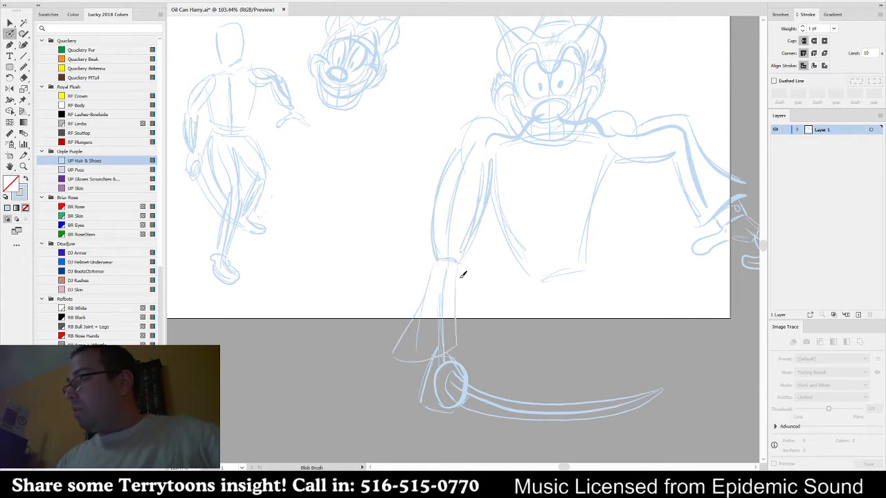
pyautogui.moveTo(460, 338); pyautogui.dragTo(460, 285)
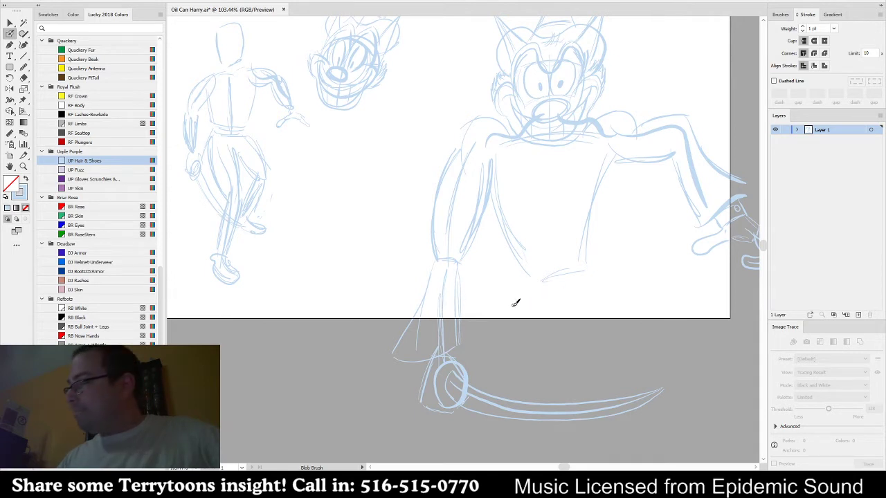
# - Reinforce the outline of the fist behind the sword guard and add a small rounded knob beneath it
pyautogui.moveTo(534, 328); pyautogui.dragTo(497, 301)
pyautogui.moveTo(457, 334); pyautogui.dragTo(425, 272)
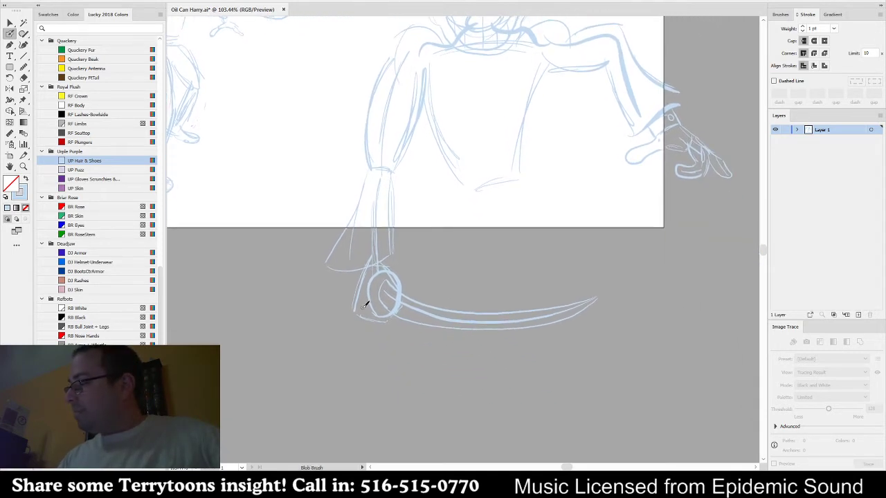
pyautogui.moveTo(369, 264)
pyautogui.mouseDown()
pyautogui.moveTo(360, 311)
pyautogui.moveTo(370, 318)
pyautogui.moveTo(389, 304)
pyautogui.moveTo(400, 272)
pyautogui.mouseUp()
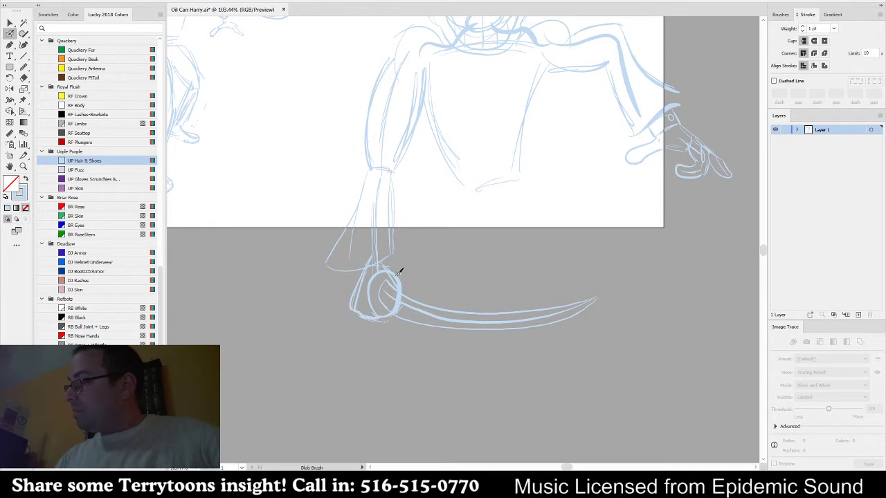
pyautogui.moveTo(386, 315)
pyautogui.mouseDown()
pyautogui.moveTo(382, 329)
pyautogui.moveTo(397, 316)
pyautogui.mouseUp()
pyautogui.hotkey('ctrl', 'z')
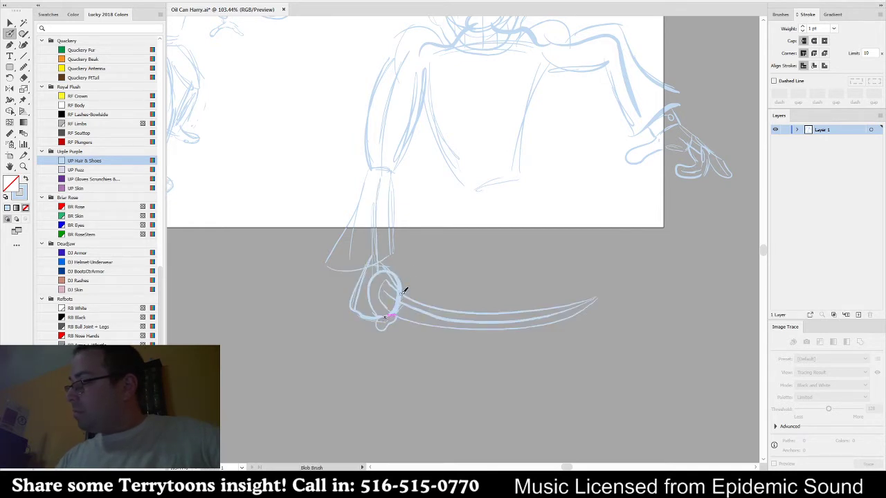
# - Sketch a V-shaped neckline on the chest with a notched coat lapel on each side, redrawing the left-hand lapel edge
pyautogui.moveTo(629, 272)
pyautogui.mouseDown()
pyautogui.moveTo(584, 330)
pyautogui.moveTo(602, 356)
pyautogui.mouseUp()
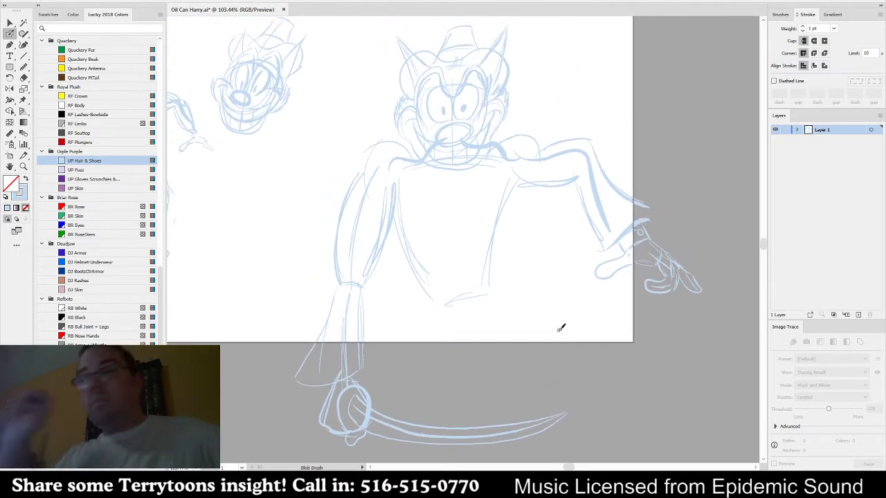
pyautogui.moveTo(432, 170); pyautogui.dragTo(450, 206)
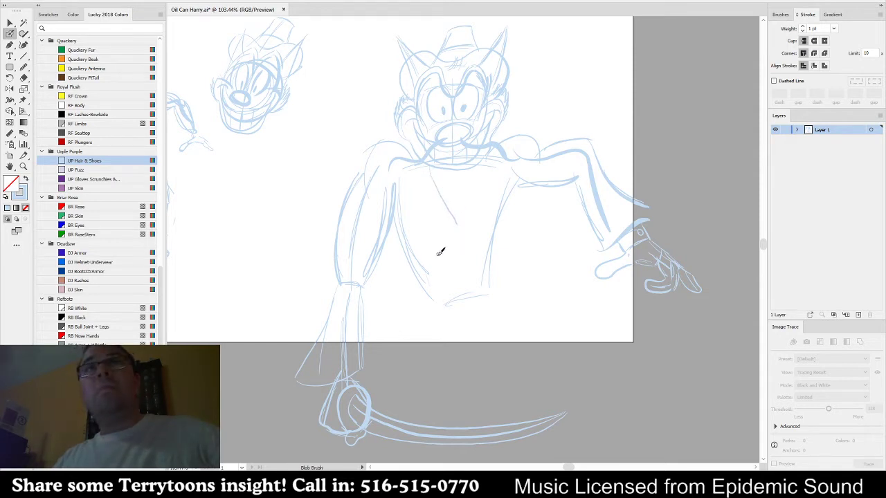
pyautogui.moveTo(460, 219); pyautogui.dragTo(484, 158)
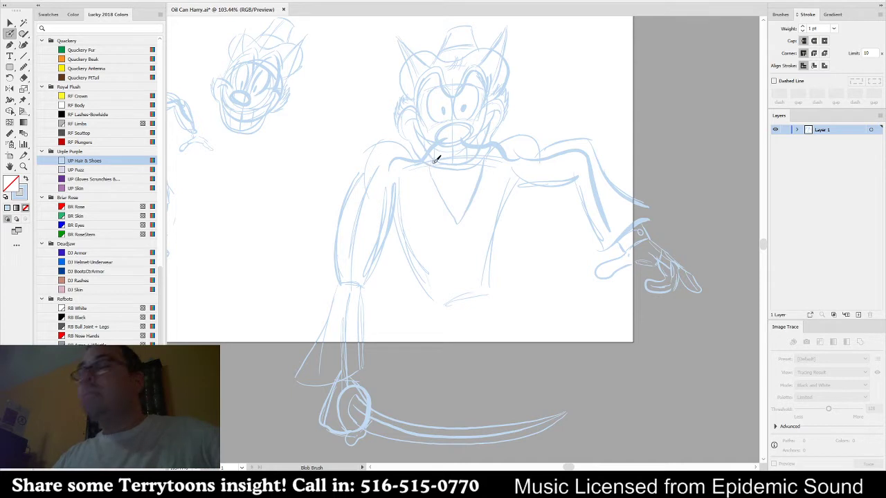
pyautogui.moveTo(423, 191)
pyautogui.mouseDown()
pyautogui.moveTo(411, 197)
pyautogui.moveTo(419, 209)
pyautogui.moveTo(457, 230)
pyautogui.mouseUp()
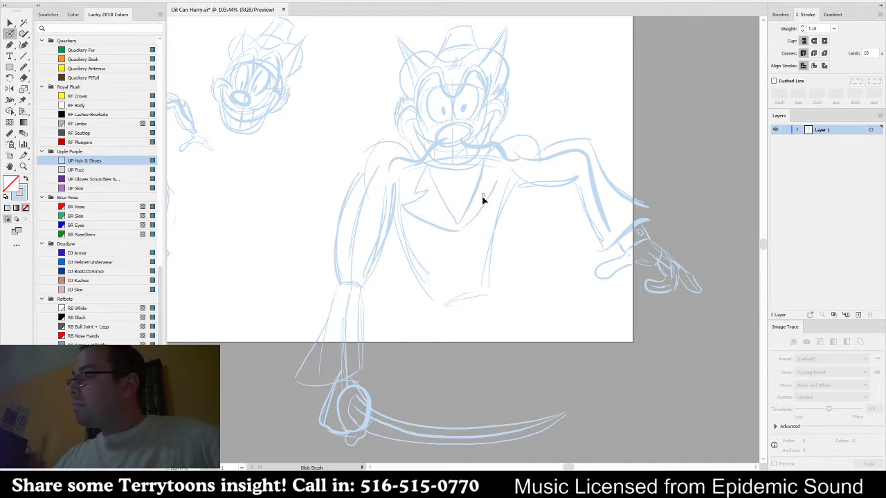
pyautogui.press('v')
pyautogui.click(464, 219)
pyautogui.hotkey('ctrl', 'z')
pyautogui.moveTo(460, 223)
pyautogui.mouseDown()
pyautogui.moveTo(422, 214)
pyautogui.moveTo(423, 198)
pyautogui.mouseUp()
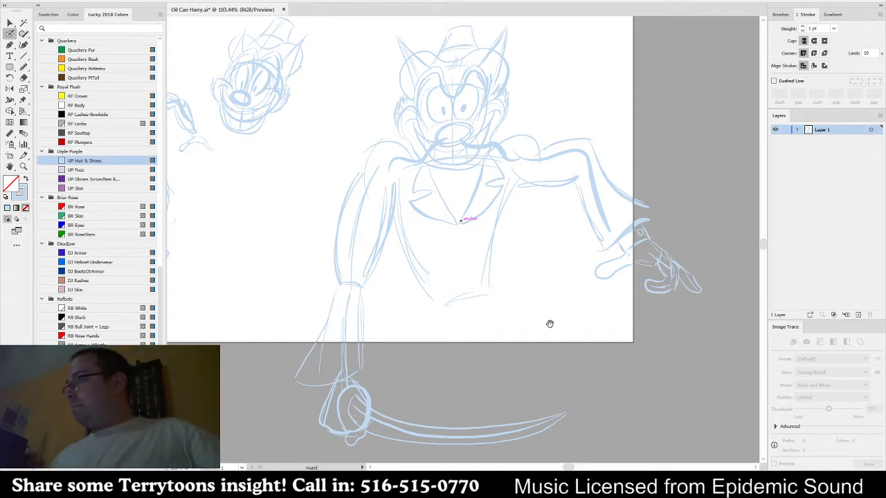
# - Sketch a wide slanted belt across the waist with a rectangular buckle at its centre
pyautogui.moveTo(547, 322)
pyautogui.mouseDown()
pyautogui.moveTo(624, 312)
pyautogui.moveTo(646, 298)
pyautogui.moveTo(616, 284)
pyautogui.mouseUp()
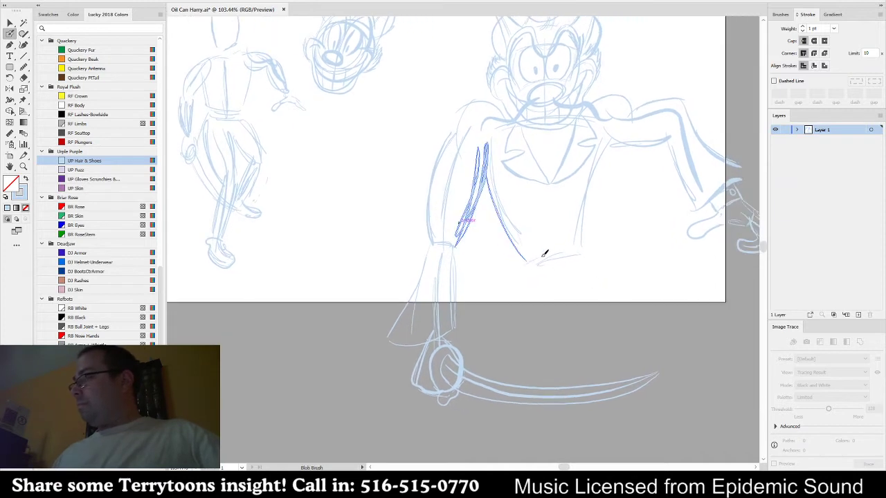
pyautogui.moveTo(527, 262); pyautogui.dragTo(621, 237)
pyautogui.moveTo(544, 227)
pyautogui.mouseDown()
pyautogui.moveTo(547, 250)
pyautogui.moveTo(612, 236)
pyautogui.mouseUp()
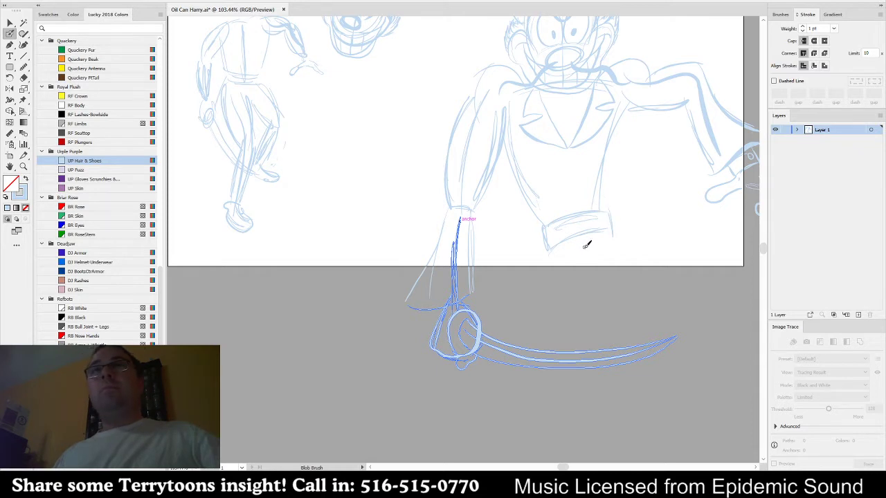
pyautogui.moveTo(562, 213)
pyautogui.mouseDown()
pyautogui.moveTo(572, 245)
pyautogui.moveTo(583, 203)
pyautogui.moveTo(603, 237)
pyautogui.mouseUp()
pyautogui.moveTo(575, 246); pyautogui.dragTo(603, 231)
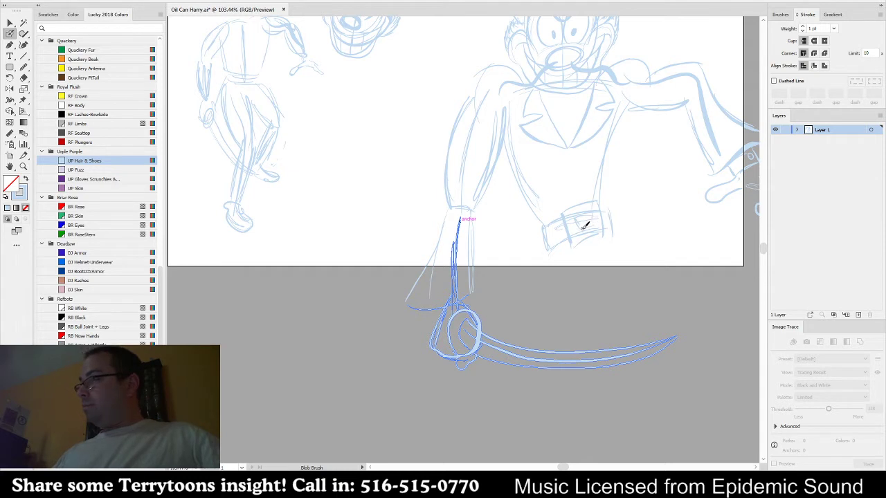
pyautogui.scroll(-3, 596, 229)
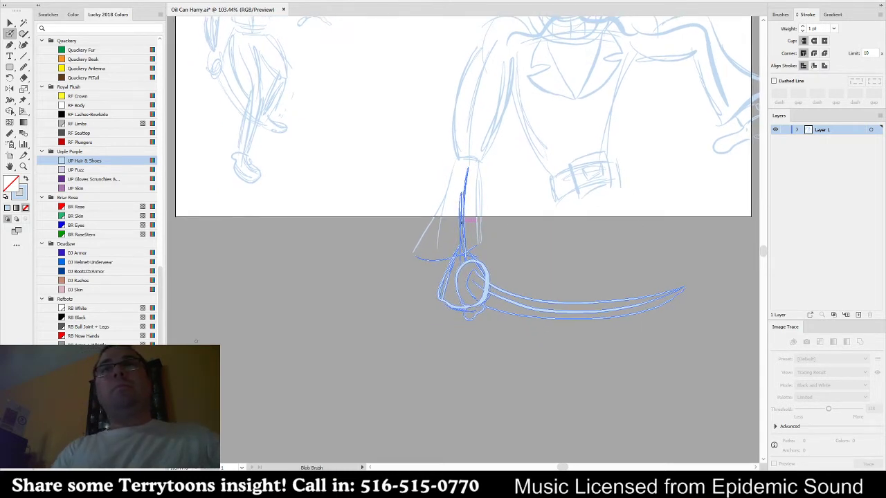
# - Sketch single-line guides for two wide-set legs bending at the knee below the belt, redoing the first left-hand leg stroke
pyautogui.keyDown('ctrl'); pyautogui.click(417, 308); pyautogui.keyUp('ctrl')
pyautogui.scroll(-1, 417, 308)
pyautogui.scroll(-1, 418, 308)
pyautogui.moveTo(417, 308); pyautogui.dragTo(317, 267)
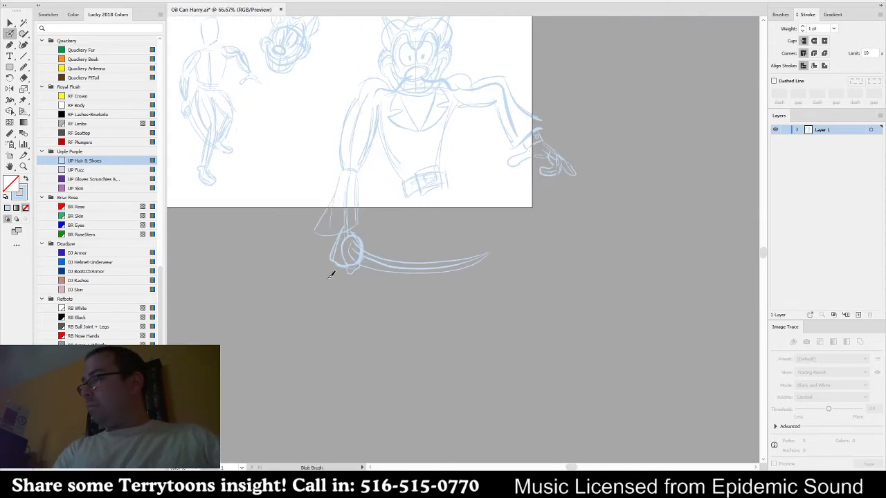
pyautogui.moveTo(419, 205)
pyautogui.mouseDown()
pyautogui.moveTo(422, 290)
pyautogui.moveTo(376, 365)
pyautogui.mouseUp()
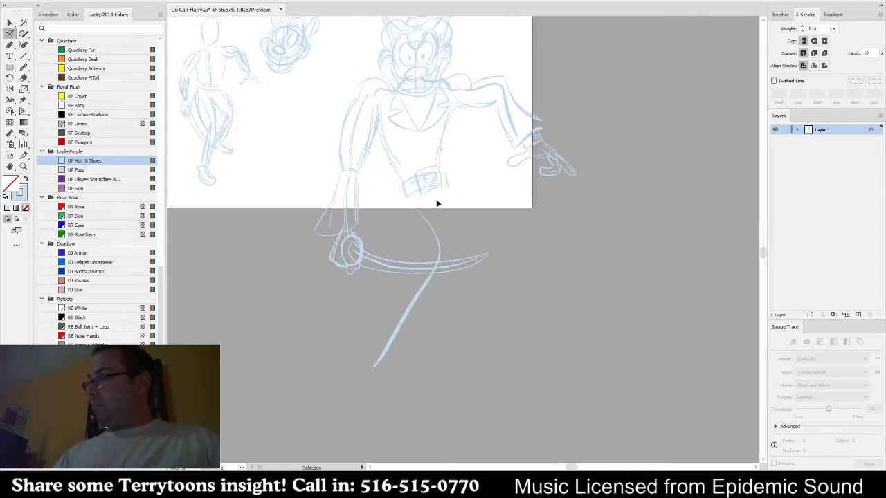
pyautogui.hotkey('ctrl', 'z')
pyautogui.moveTo(417, 191); pyautogui.dragTo(449, 253)
pyautogui.moveTo(429, 339); pyautogui.dragTo(407, 389)
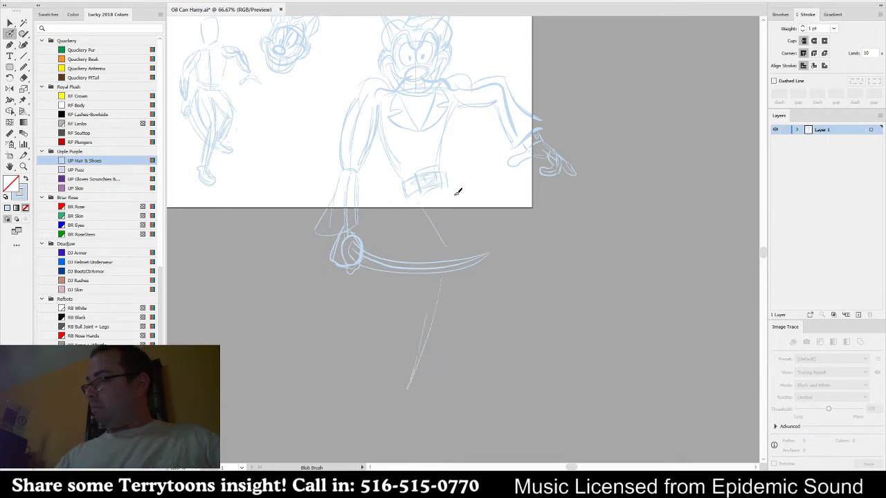
pyautogui.moveTo(469, 208)
pyautogui.mouseDown()
pyautogui.moveTo(520, 258)
pyautogui.moveTo(543, 362)
pyautogui.mouseUp()
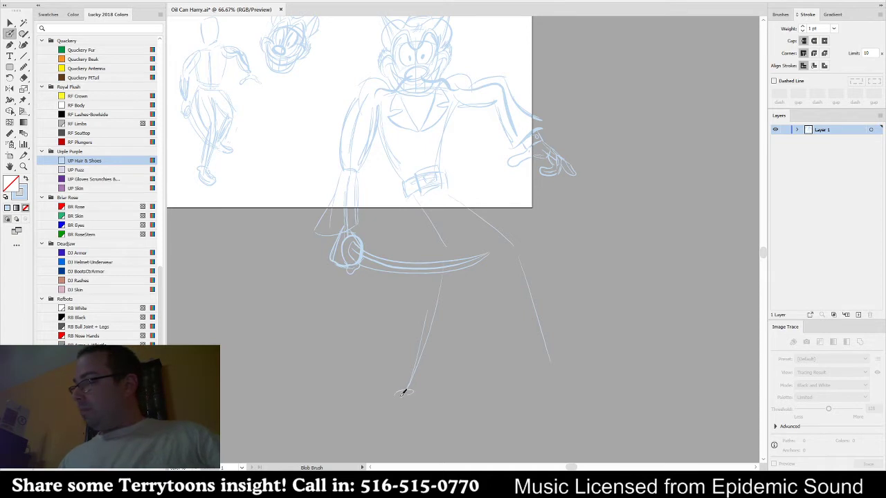
# - Sketch an ankle ring and a front-facing rounded shoe under the left-hand leg, redrawing its outline larger and adding curved detail lines
pyautogui.moveTo(399, 400)
pyautogui.mouseDown()
pyautogui.moveTo(379, 430)
pyautogui.moveTo(425, 430)
pyautogui.moveTo(415, 406)
pyautogui.moveTo(416, 416)
pyautogui.moveTo(395, 403)
pyautogui.moveTo(381, 434)
pyautogui.moveTo(414, 443)
pyautogui.moveTo(426, 421)
pyautogui.moveTo(409, 388)
pyautogui.mouseUp()
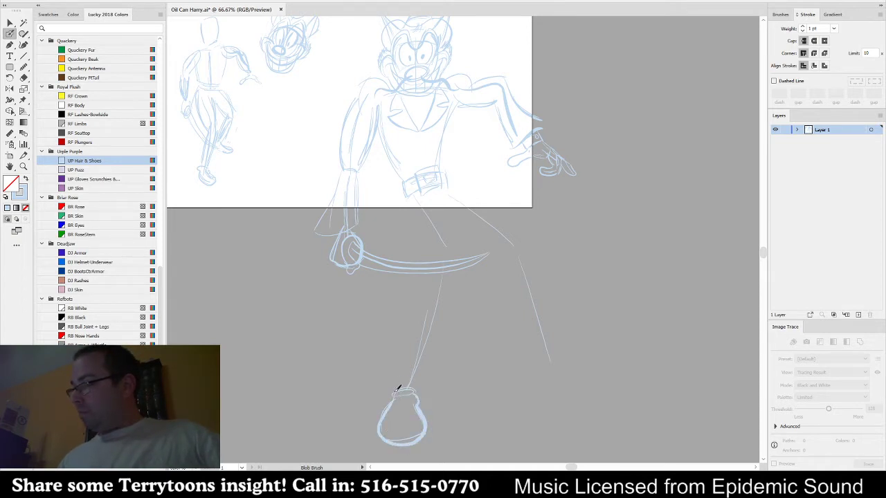
pyautogui.press('v')
pyautogui.click(405, 391)
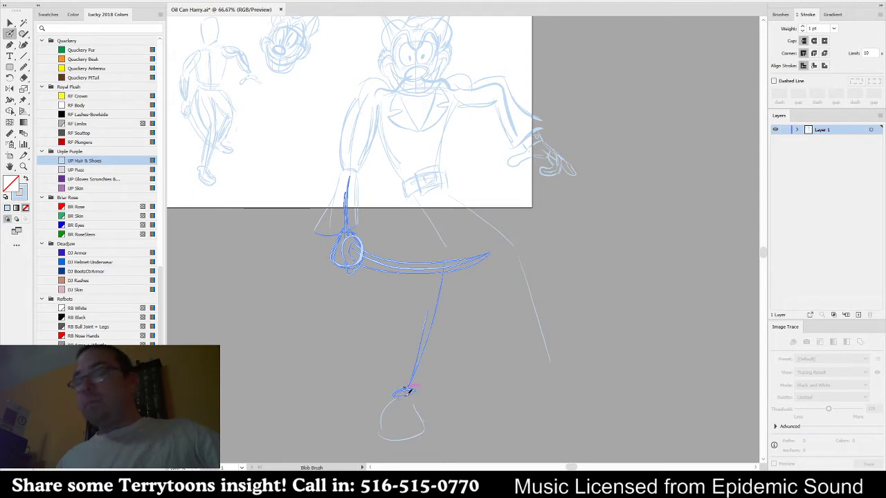
pyautogui.hotkey('shift', 'b')
pyautogui.moveTo(378, 435)
pyautogui.mouseDown()
pyautogui.moveTo(419, 422)
pyautogui.moveTo(387, 419)
pyautogui.moveTo(416, 413)
pyautogui.moveTo(384, 417)
pyautogui.moveTo(375, 445)
pyautogui.moveTo(403, 456)
pyautogui.moveTo(427, 448)
pyautogui.moveTo(428, 422)
pyautogui.moveTo(412, 389)
pyautogui.mouseUp()
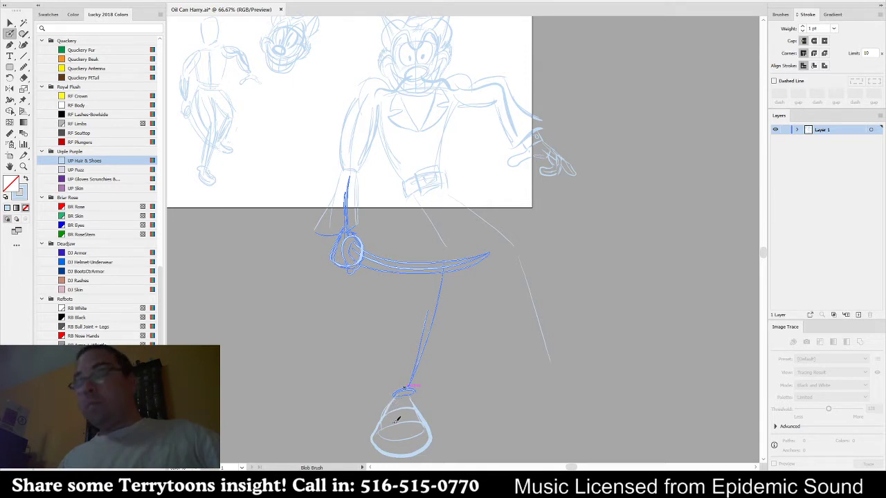
pyautogui.moveTo(393, 427); pyautogui.dragTo(424, 423)
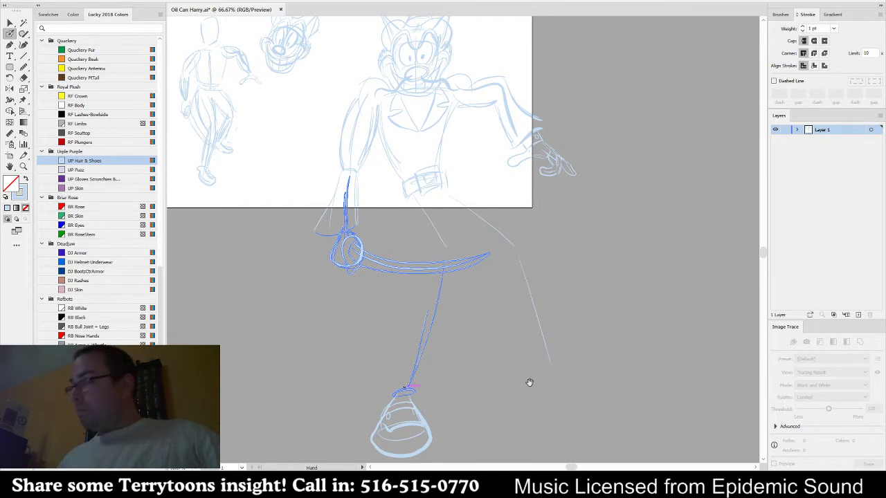
# - Sketch the right-hand shoe as a long, low oval with a notched flap and a small buckle at the end of its leg guide
pyautogui.moveTo(565, 370)
pyautogui.mouseDown()
pyautogui.moveTo(524, 373)
pyautogui.moveTo(547, 371)
pyautogui.moveTo(584, 391)
pyautogui.mouseUp()
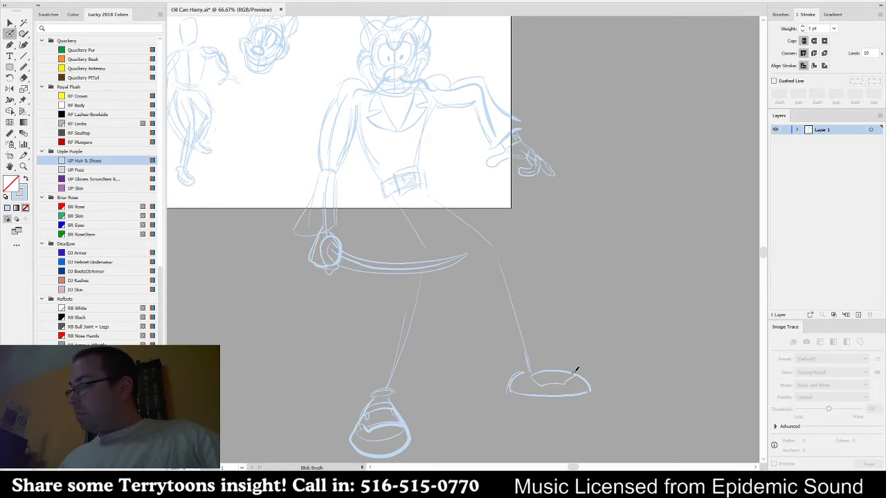
pyautogui.moveTo(558, 373)
pyautogui.mouseDown()
pyautogui.moveTo(522, 375)
pyautogui.moveTo(559, 384)
pyautogui.moveTo(530, 375)
pyautogui.moveTo(555, 374)
pyautogui.mouseUp()
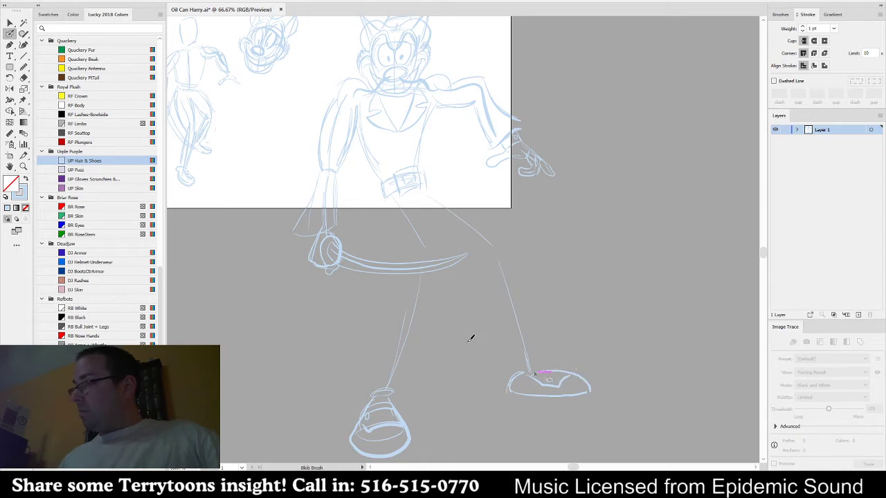
pyautogui.moveTo(503, 344); pyautogui.dragTo(524, 350)
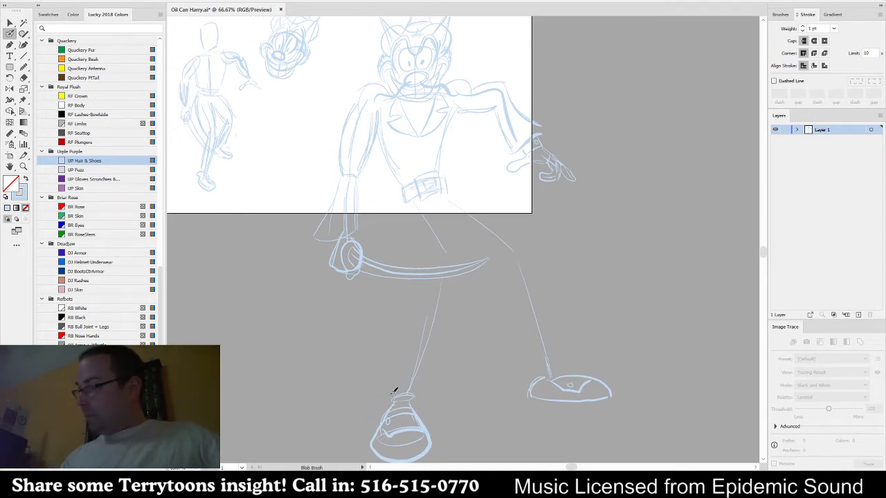
# - Outline the clothing around both leg guides, with a flared hem above the right-hand shoe and a wavy outer edge at the left-hand leg
pyautogui.moveTo(400, 383)
pyautogui.mouseDown()
pyautogui.moveTo(414, 317)
pyautogui.moveTo(489, 294)
pyautogui.mouseUp()
pyautogui.moveTo(443, 346); pyautogui.dragTo(508, 289)
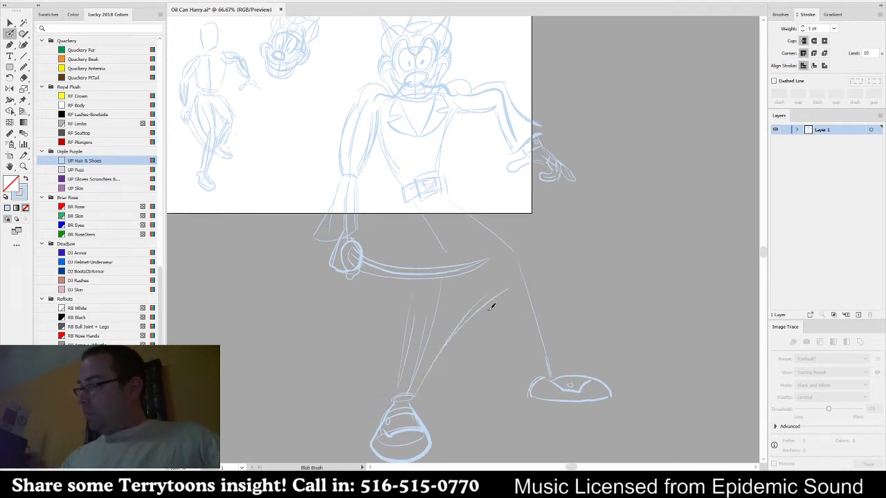
pyautogui.moveTo(451, 193)
pyautogui.mouseDown()
pyautogui.moveTo(522, 221)
pyautogui.moveTo(565, 348)
pyautogui.moveTo(592, 348)
pyautogui.mouseUp()
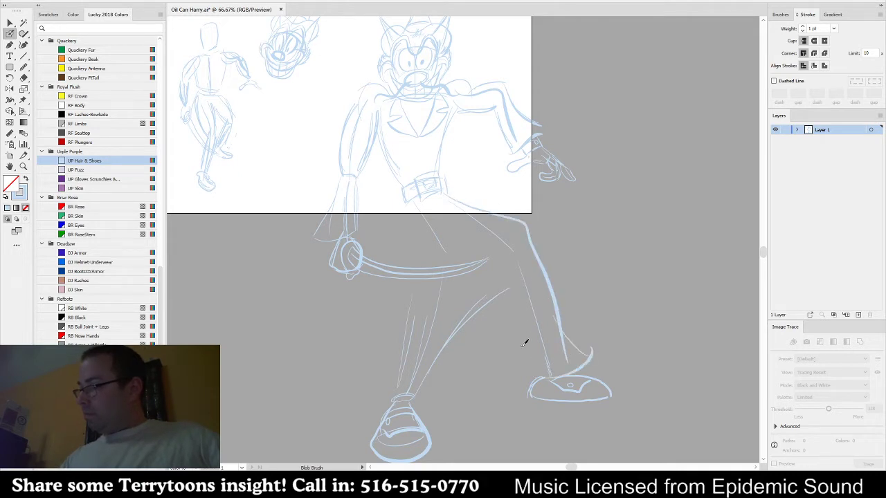
pyautogui.moveTo(529, 360); pyautogui.dragTo(483, 316)
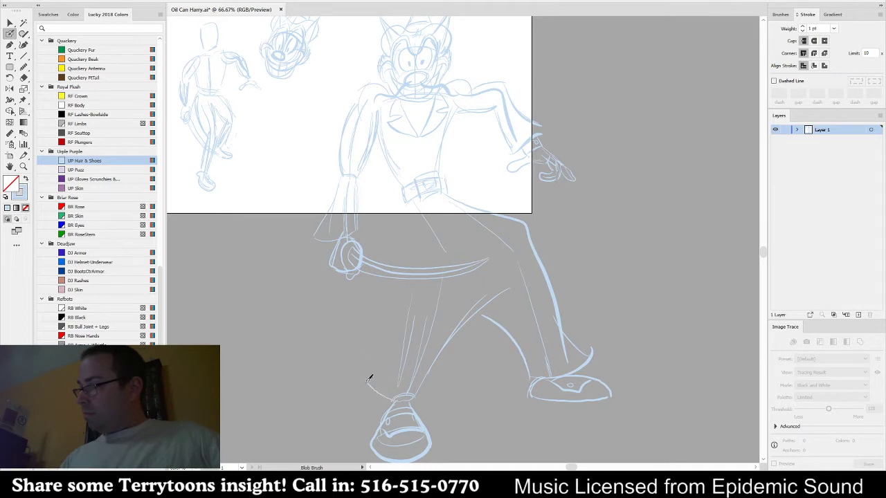
pyautogui.moveTo(370, 378); pyautogui.dragTo(385, 320)
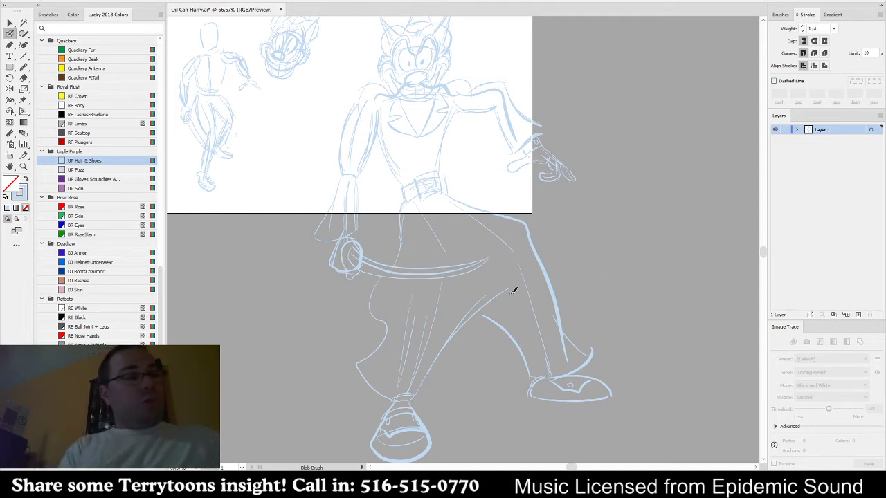
# - Select the whole sword-wielding figure and scale it down to fit inside the artboard beside the head sketch
pyautogui.press('v')
pyautogui.scroll(-2, 546, 290)
pyautogui.scroll(1, 558, 292)
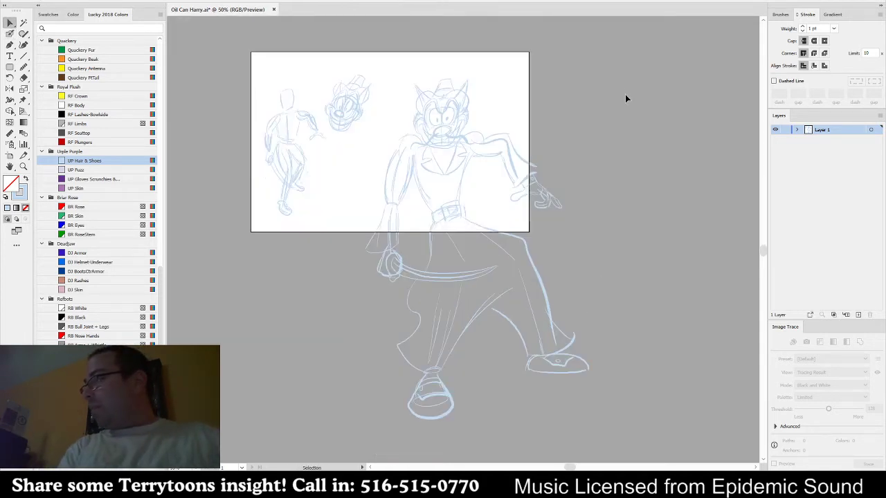
pyautogui.moveTo(627, 83)
pyautogui.mouseDown()
pyautogui.moveTo(382, 362)
pyautogui.moveTo(386, 438)
pyautogui.moveTo(376, 445)
pyautogui.mouseUp()
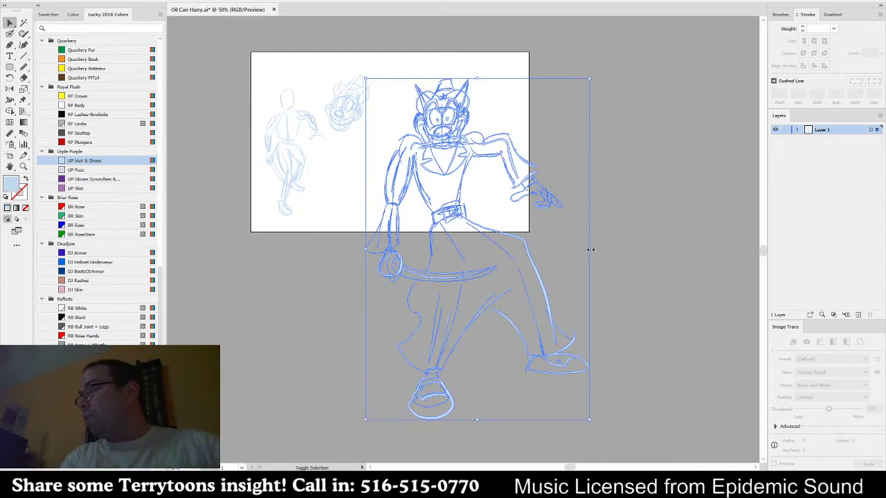
pyautogui.moveTo(591, 249)
pyautogui.mouseDown()
pyautogui.moveTo(478, 253)
pyautogui.moveTo(456, 270)
pyautogui.moveTo(481, 144)
pyautogui.moveTo(477, 168)
pyautogui.moveTo(501, 144)
pyautogui.moveTo(496, 150)
pyautogui.mouseUp()
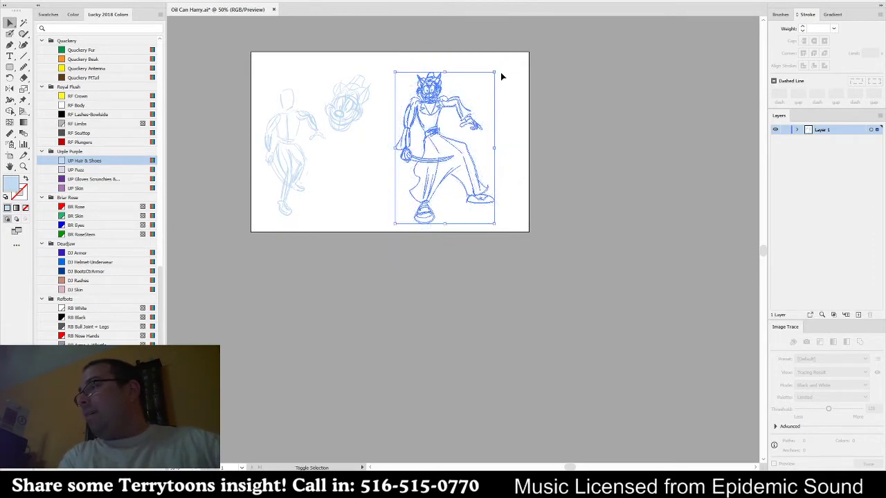
pyautogui.moveTo(495, 73); pyautogui.dragTo(516, 64)
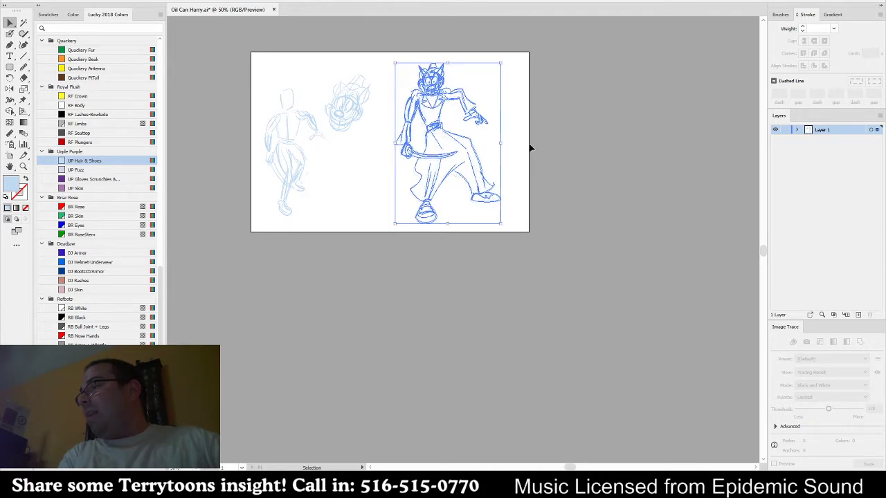
pyautogui.hotkey('ctrl', '0')
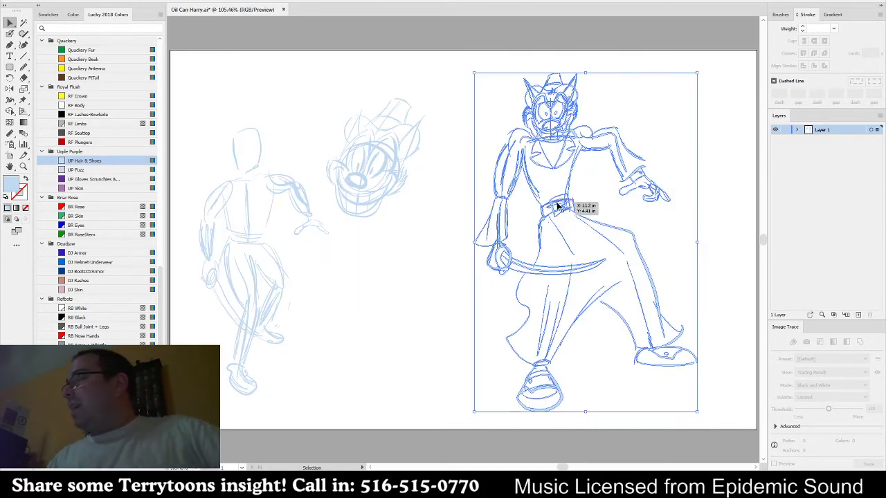
pyautogui.click(722, 298)
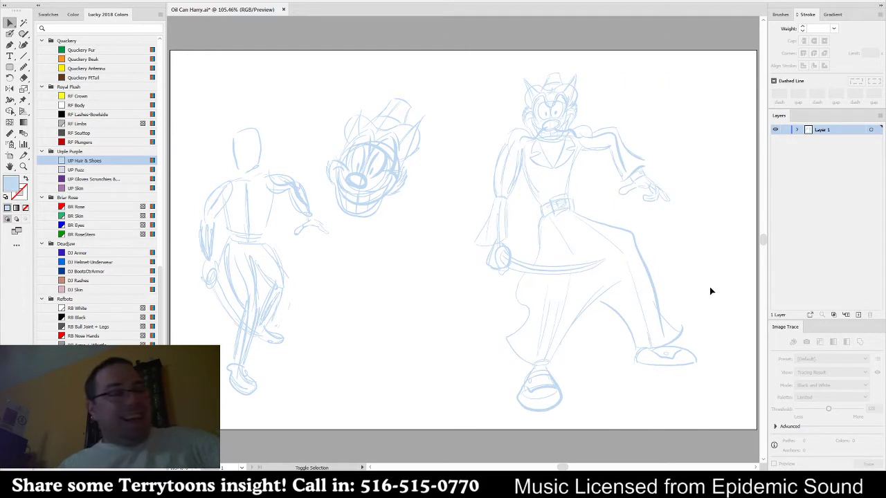
# - Add thigh and fold lines to the left-hand leg, with a curved hem above its shoe and a wavy fabric fold between the legs
pyautogui.hotkey('shift', 'b')
pyautogui.hotkey('shift', 'x')
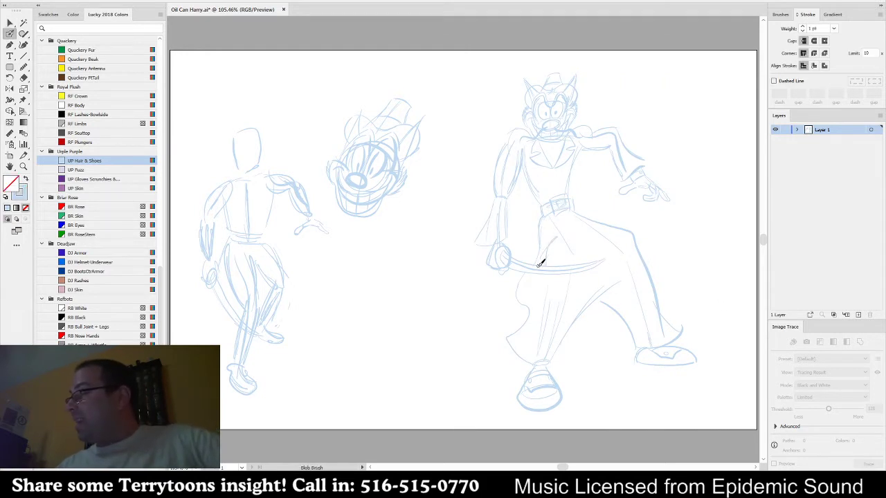
pyautogui.moveTo(548, 221); pyautogui.dragTo(540, 256)
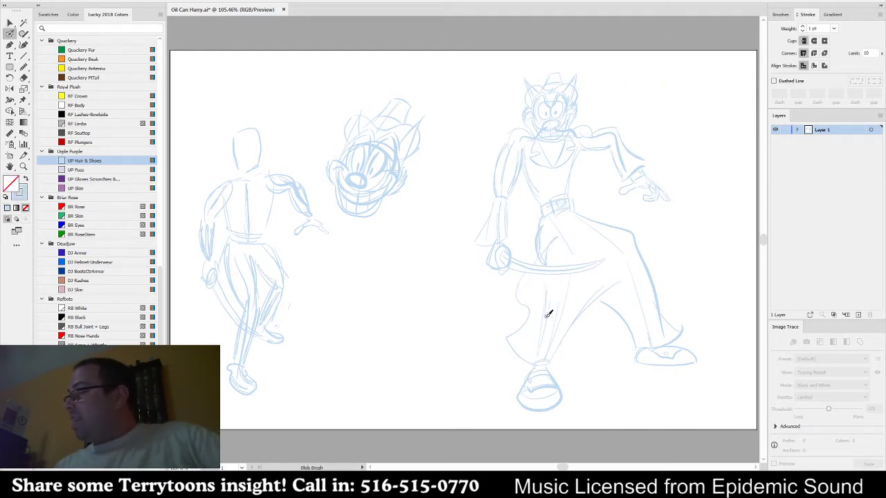
pyautogui.moveTo(546, 319); pyautogui.dragTo(543, 278)
pyautogui.moveTo(511, 342)
pyautogui.mouseDown()
pyautogui.moveTo(567, 358)
pyautogui.moveTo(600, 303)
pyautogui.mouseUp()
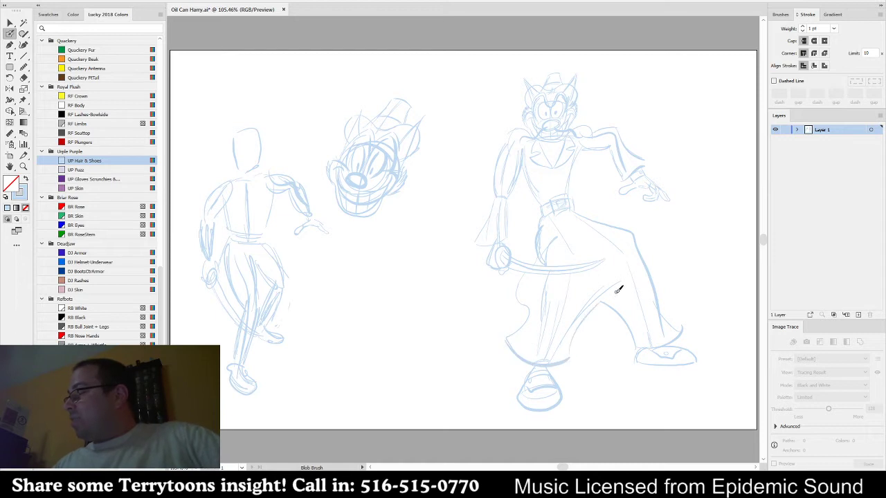
pyautogui.moveTo(562, 358)
pyautogui.mouseDown()
pyautogui.moveTo(583, 349)
pyautogui.moveTo(605, 298)
pyautogui.moveTo(596, 315)
pyautogui.moveTo(637, 283)
pyautogui.moveTo(605, 314)
pyautogui.moveTo(609, 324)
pyautogui.moveTo(596, 321)
pyautogui.moveTo(617, 341)
pyautogui.mouseUp()
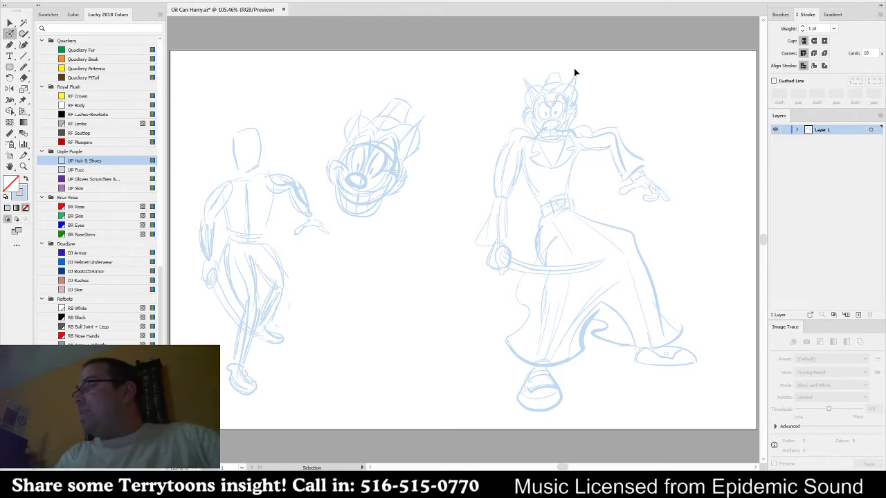
# - Sketch a bow tie with a round centre knot and flared, creased wings at the neckline, redrawing the left-hand wing
pyautogui.scroll(3, 595, 101)
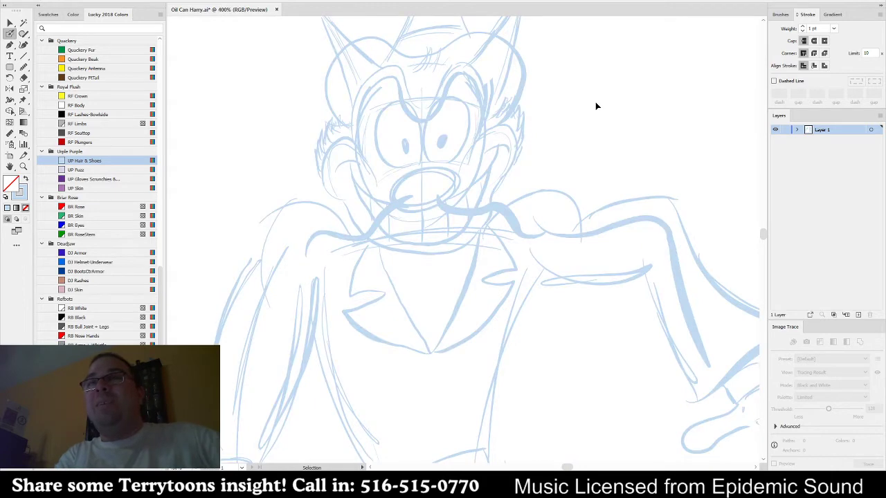
pyautogui.hotkey('shift', 'b')
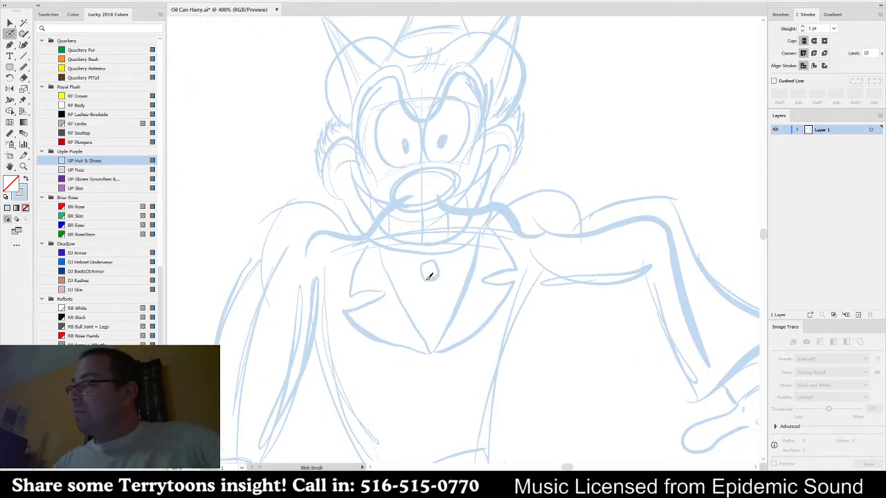
pyautogui.moveTo(421, 263)
pyautogui.mouseDown()
pyautogui.moveTo(376, 255)
pyautogui.moveTo(373, 271)
pyautogui.moveTo(389, 291)
pyautogui.moveTo(418, 281)
pyautogui.mouseUp()
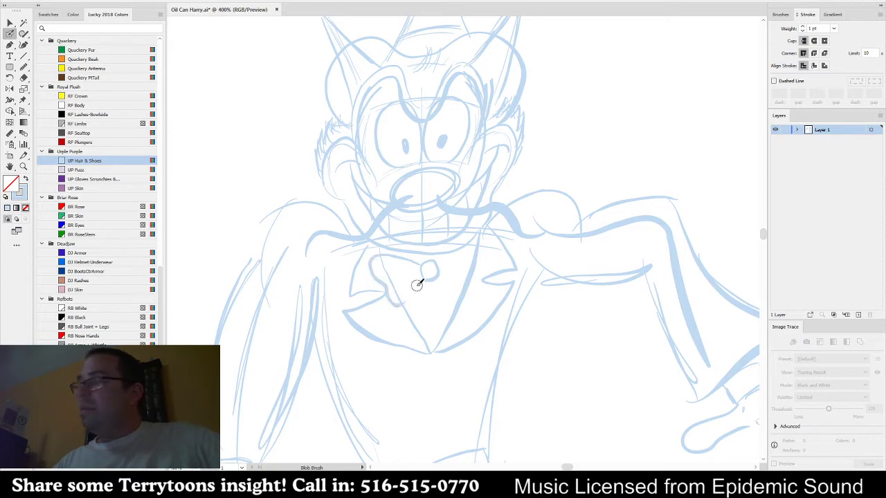
pyautogui.press('v')
pyautogui.keyDown('ctrl'); pyautogui.click(422, 261); pyautogui.keyUp('ctrl')
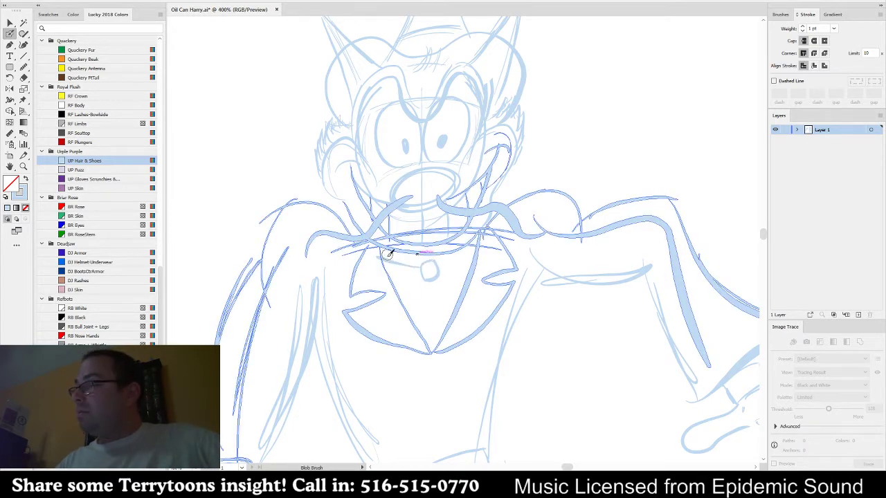
pyautogui.keyDown('ctrl'); pyautogui.click(425, 283); pyautogui.keyUp('ctrl')
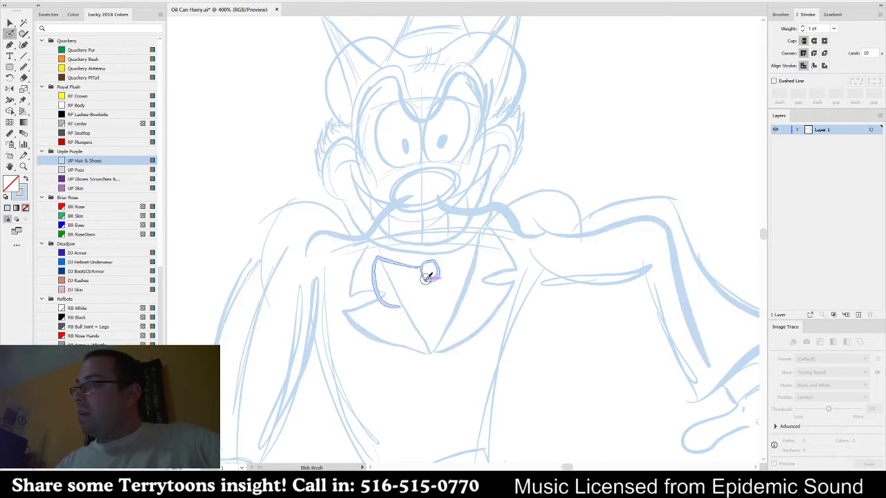
pyautogui.moveTo(427, 279); pyautogui.dragTo(402, 309)
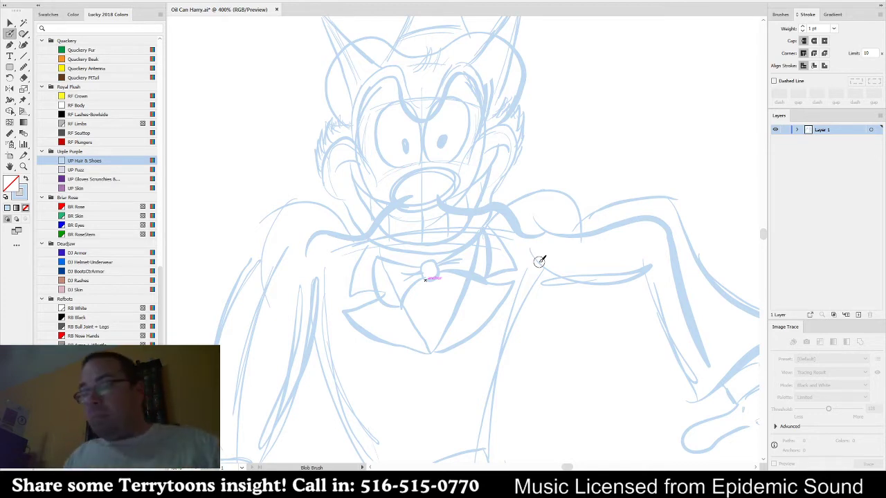
pyautogui.scroll(-2, 539, 263)
pyautogui.moveTo(548, 313); pyautogui.dragTo(491, 154)
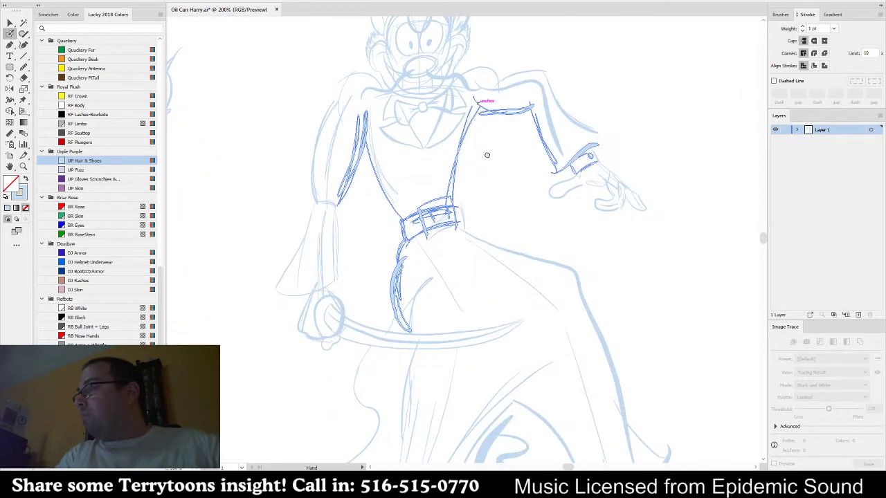
pyautogui.scroll(-1, 510, 210)
pyautogui.moveTo(557, 233); pyautogui.dragTo(535, 201)
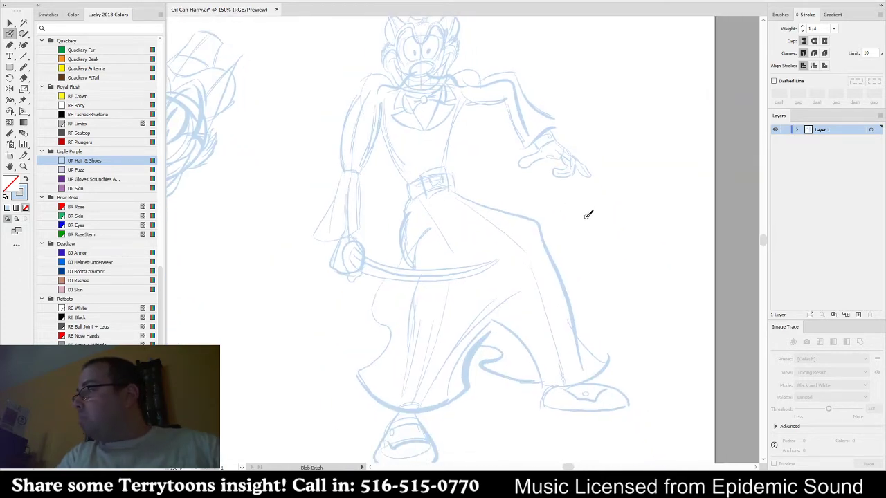
pyautogui.moveTo(510, 232); pyautogui.dragTo(565, 220)
pyautogui.scroll(-1, 367, 199)
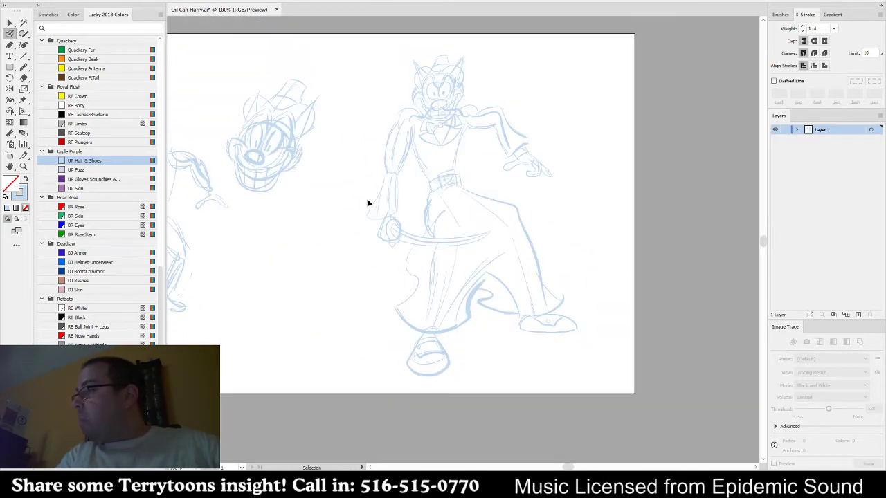
pyautogui.moveTo(351, 216); pyautogui.dragTo(415, 212)
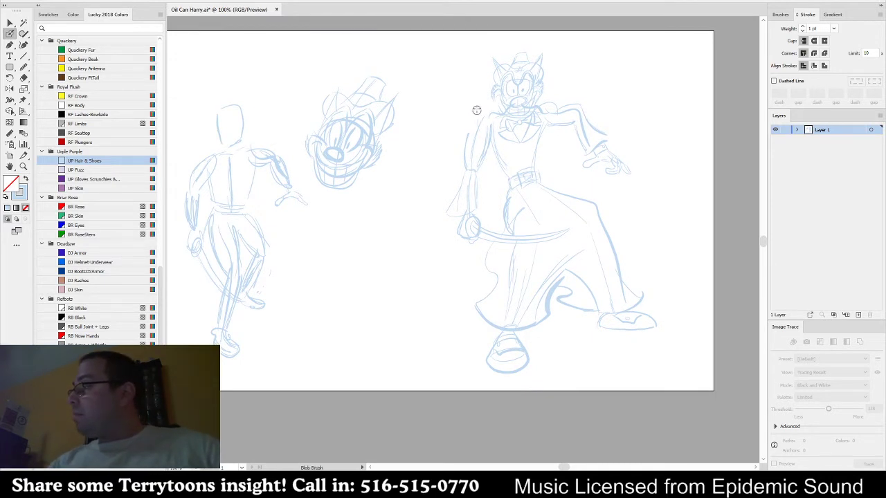
# - Erase the inner upper-arm line and the clothing lines touching the sword to separate the sword arm from the body
pyautogui.scroll(2, 518, 132)
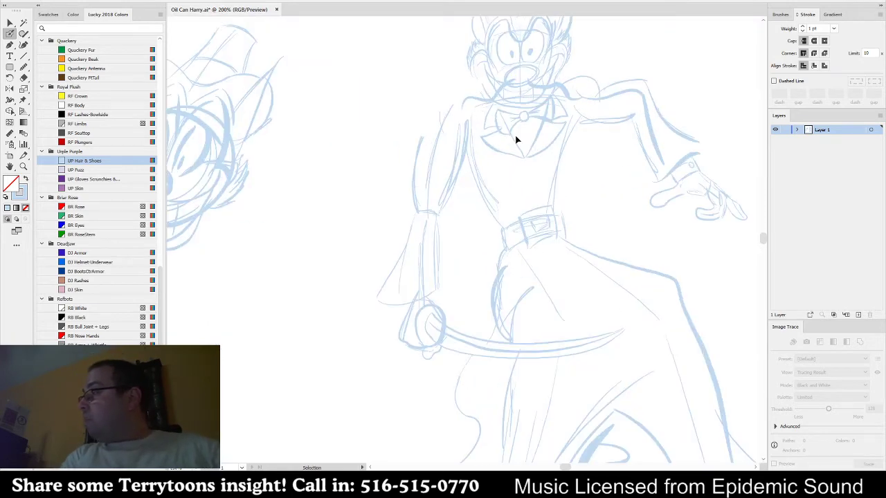
pyautogui.hotkey('shift', 'b')
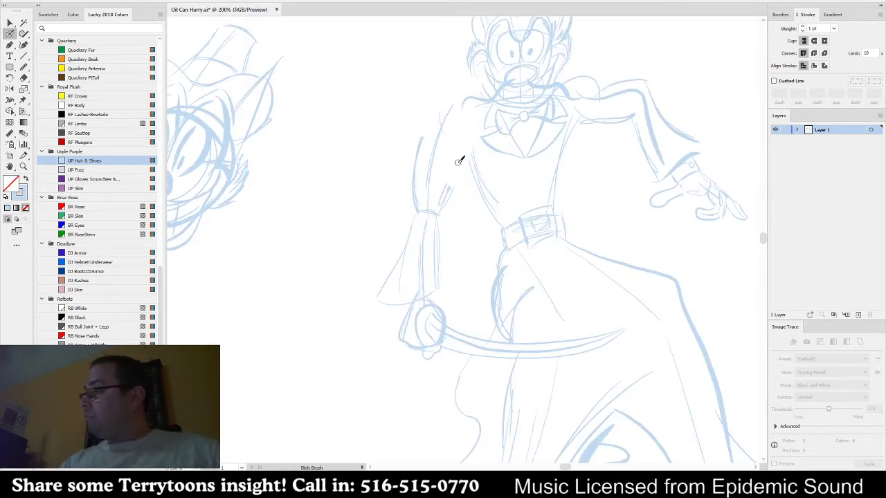
pyautogui.moveTo(579, 297); pyautogui.dragTo(522, 239)
pyautogui.moveTo(431, 275)
pyautogui.mouseDown()
pyautogui.moveTo(447, 279)
pyautogui.moveTo(477, 264)
pyautogui.mouseUp()
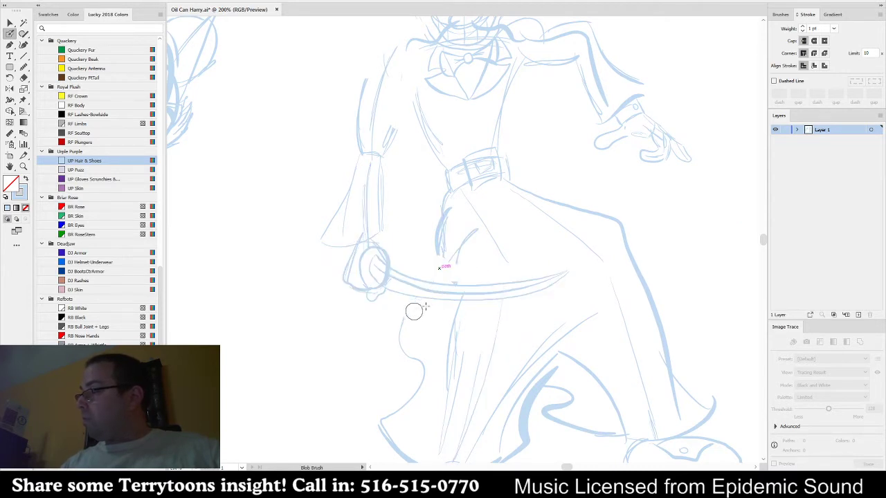
pyautogui.moveTo(543, 308); pyautogui.dragTo(590, 349)
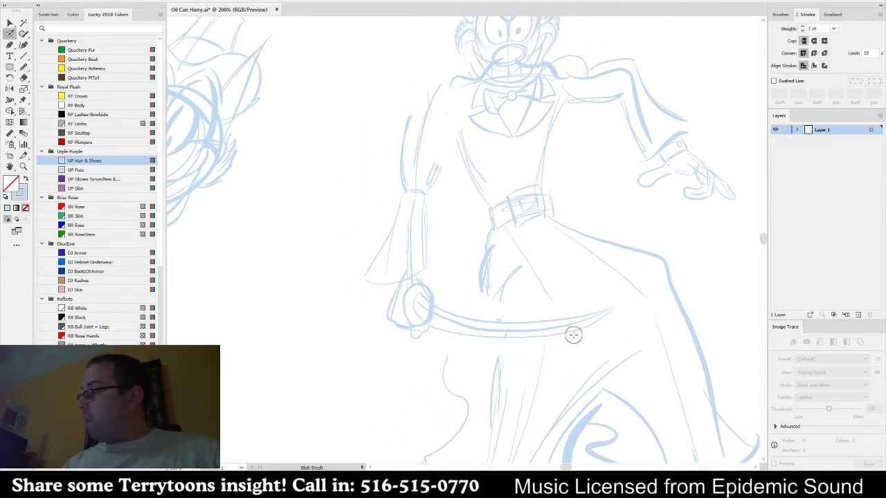
# - Select the sword arm with its blade, move it down and closer to the body, and rotate it so the blade tip rises
pyautogui.press('q')
pyautogui.moveTo(503, 352)
pyautogui.mouseDown()
pyautogui.moveTo(358, 323)
pyautogui.moveTo(408, 102)
pyautogui.moveTo(455, 87)
pyautogui.moveTo(451, 186)
pyautogui.moveTo(472, 311)
pyautogui.moveTo(618, 305)
pyautogui.moveTo(576, 346)
pyautogui.moveTo(549, 350)
pyautogui.moveTo(516, 337)
pyautogui.mouseUp()
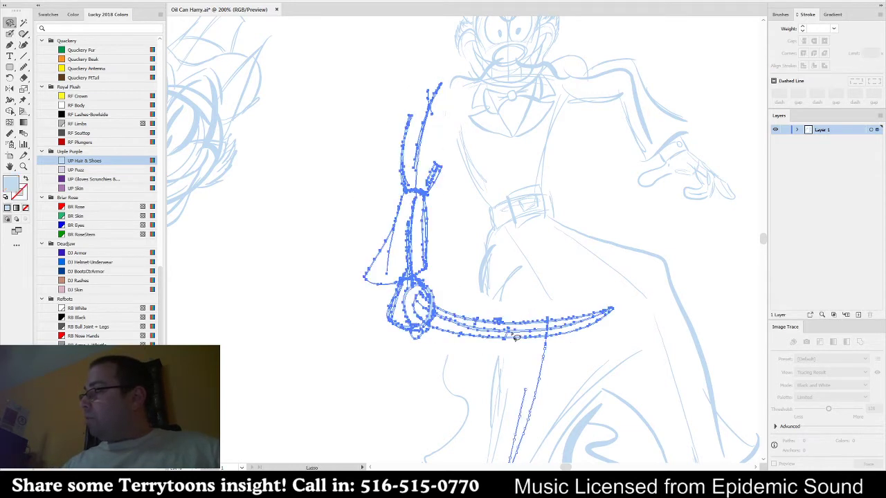
pyautogui.click(578, 376)
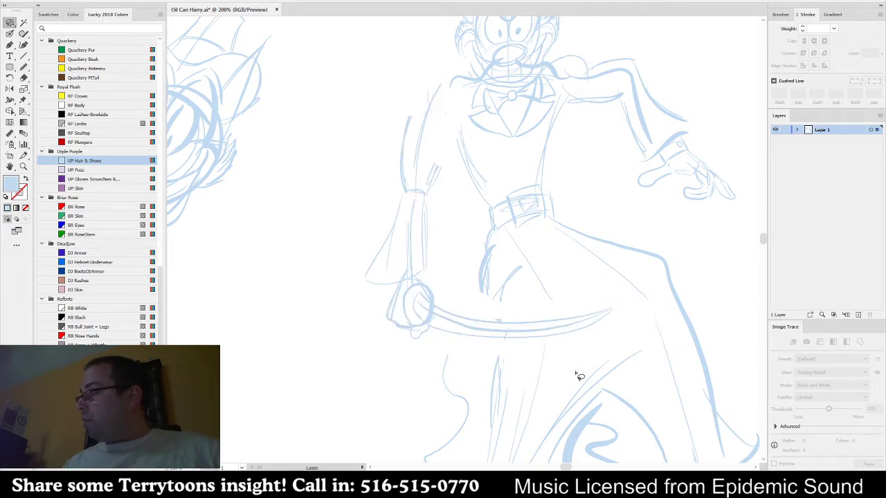
pyautogui.moveTo(545, 358)
pyautogui.mouseDown()
pyautogui.moveTo(551, 349)
pyautogui.moveTo(396, 353)
pyautogui.moveTo(389, 105)
pyautogui.moveTo(441, 76)
pyautogui.moveTo(457, 213)
pyautogui.moveTo(485, 317)
pyautogui.moveTo(636, 308)
pyautogui.moveTo(568, 340)
pyautogui.mouseUp()
pyautogui.press('v')
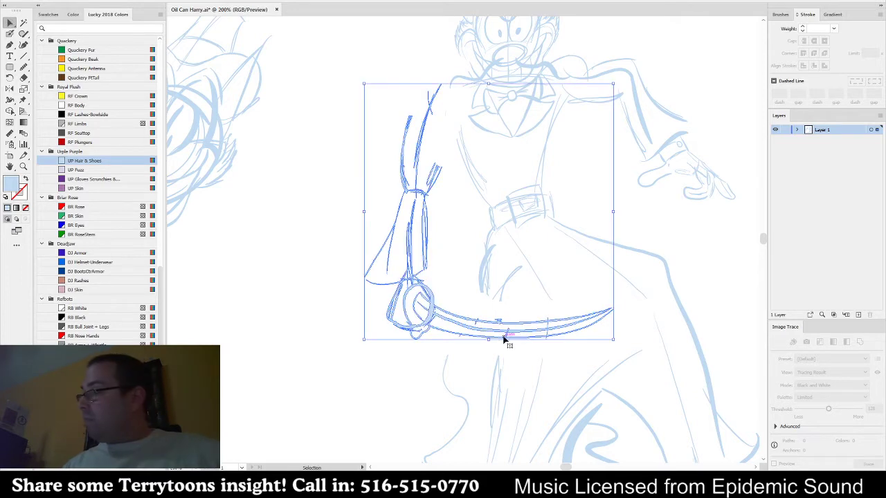
pyautogui.moveTo(507, 339); pyautogui.dragTo(515, 366)
pyautogui.press('space')
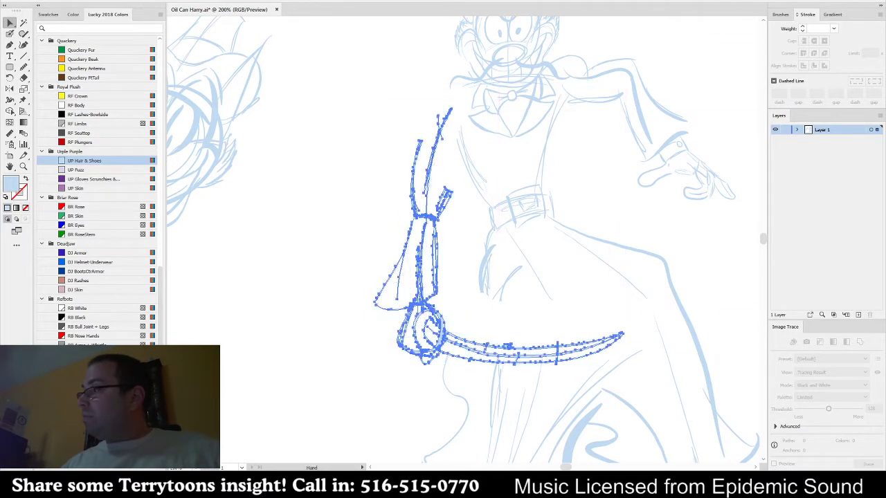
pyautogui.moveTo(392, 386); pyautogui.dragTo(347, 397)
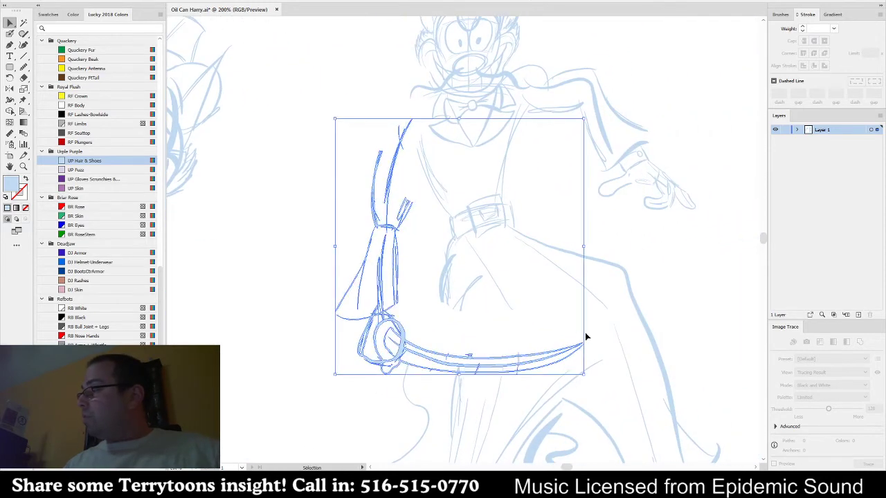
pyautogui.moveTo(589, 377); pyautogui.dragTo(573, 339)
pyautogui.click(682, 297)
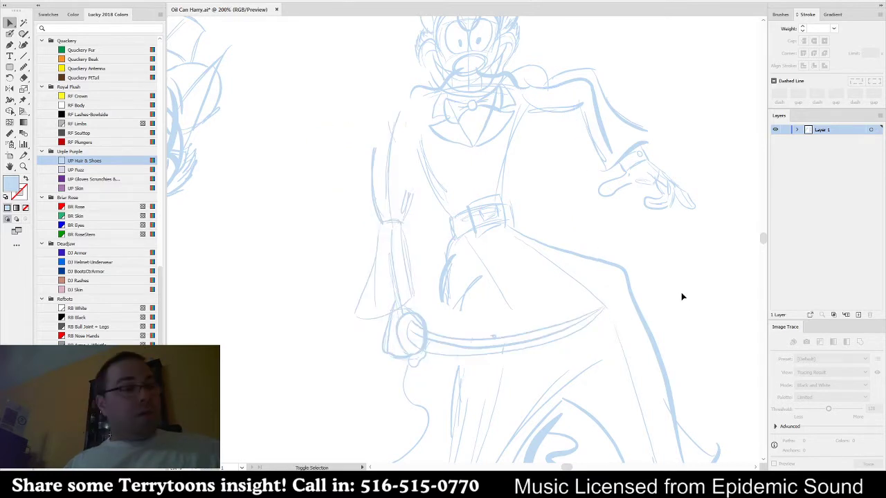
# - Redraw the sword arm's sleeve in light blue, from the shoulder down both sides to a flared cuff above the fist
pyautogui.hotkey('shift', 'b')
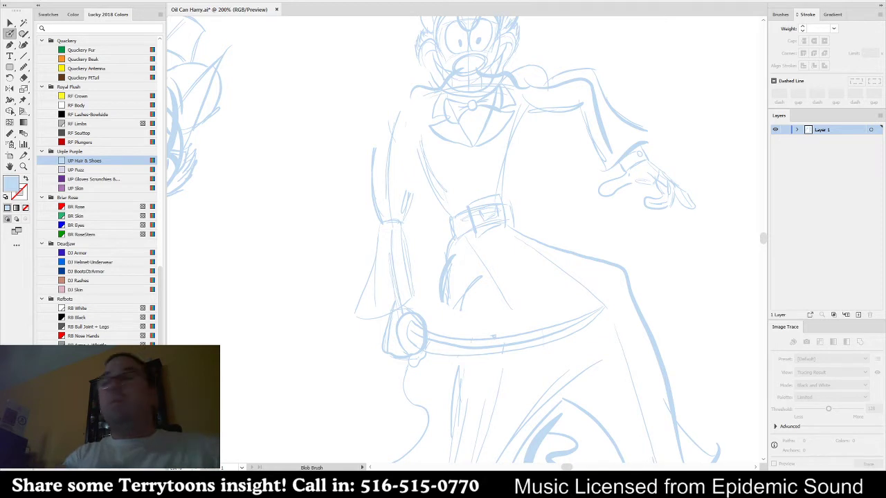
pyautogui.press('x')
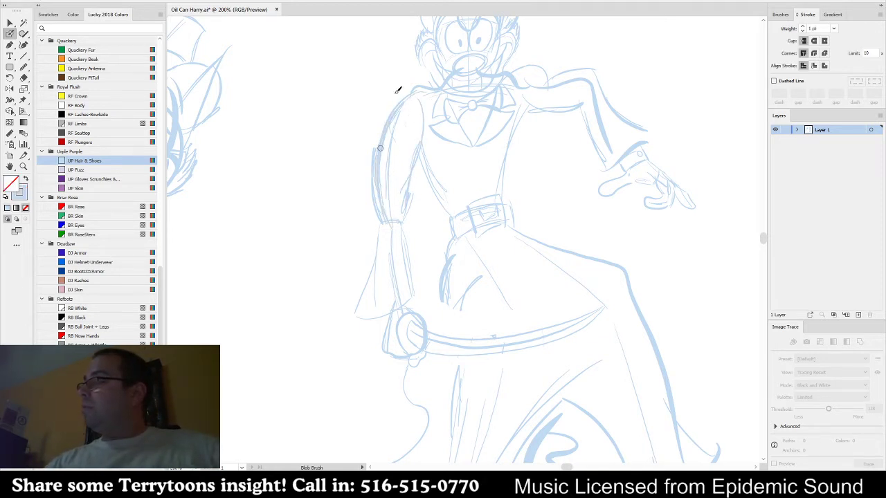
pyautogui.moveTo(377, 128)
pyautogui.mouseDown()
pyautogui.moveTo(371, 234)
pyautogui.moveTo(350, 312)
pyautogui.moveTo(414, 281)
pyautogui.moveTo(400, 306)
pyautogui.moveTo(384, 221)
pyautogui.mouseUp()
pyautogui.moveTo(388, 314)
pyautogui.mouseDown()
pyautogui.moveTo(432, 279)
pyautogui.moveTo(402, 240)
pyautogui.moveTo(397, 183)
pyautogui.mouseUp()
pyautogui.moveTo(403, 215); pyautogui.dragTo(430, 277)
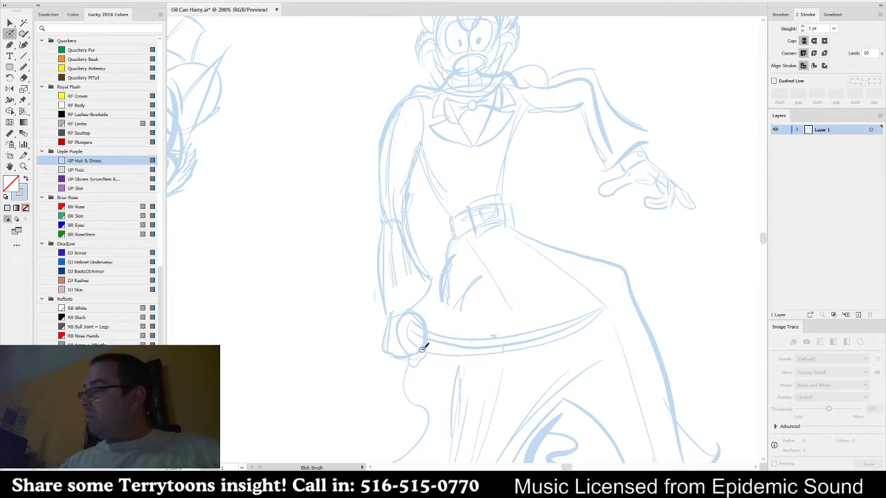
# - Clear the earlier full-body pose and the separate head sketch from the artboard
pyautogui.moveTo(645, 323); pyautogui.dragTo(624, 205)
pyautogui.moveTo(633, 237); pyautogui.dragTo(635, 197)
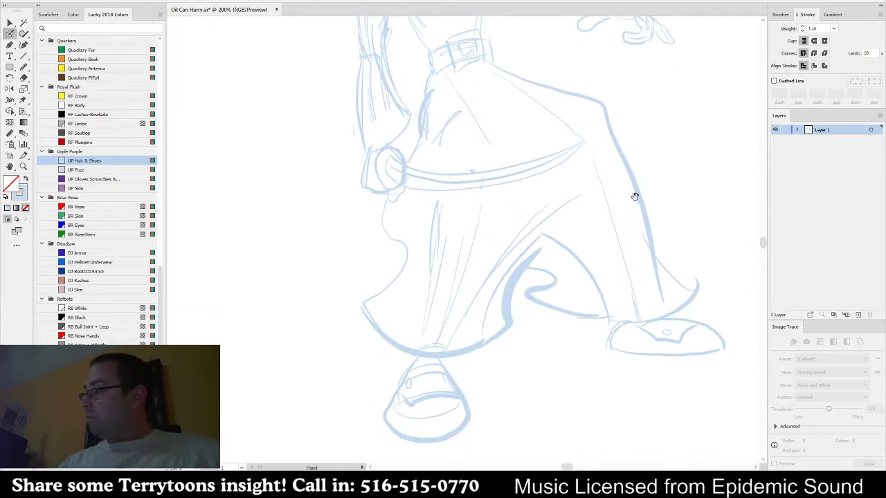
pyautogui.hotkey('ctrl', '0')
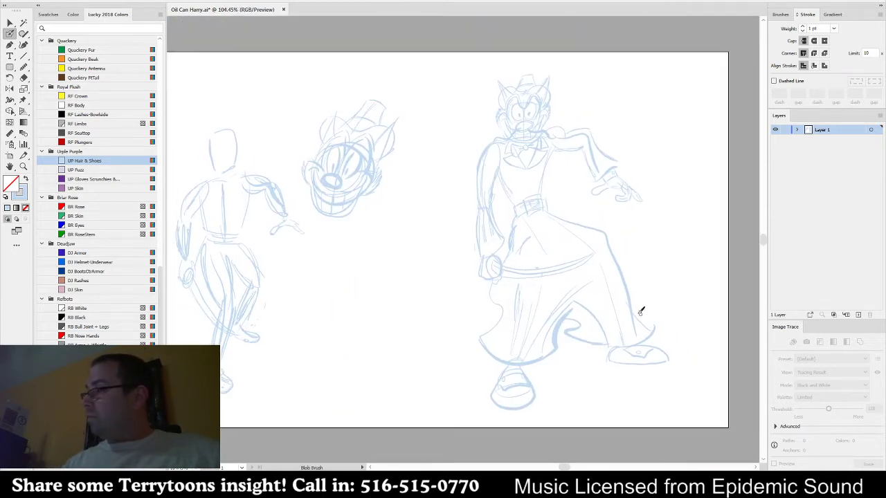
pyautogui.press('v')
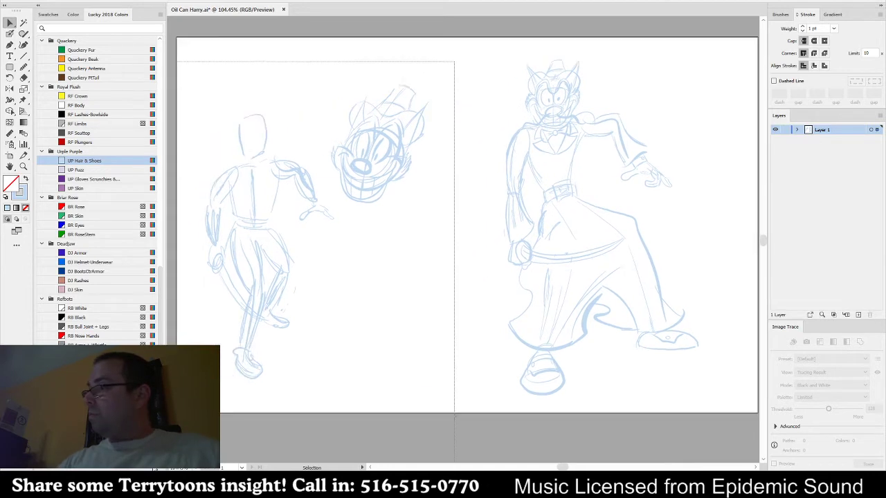
pyautogui.moveTo(155, 470); pyautogui.dragTo(154, 471)
pyautogui.moveTo(432, 232)
pyautogui.mouseDown()
pyautogui.moveTo(303, 260)
pyautogui.moveTo(450, 231)
pyautogui.moveTo(540, 233)
pyautogui.mouseUp()
pyautogui.moveTo(406, 217); pyautogui.dragTo(269, 229)
pyautogui.click(463, 319)
# - Move the whole sword-wielding figure to the middle of the artboard
pyautogui.hotkey('ctrl', '0')
pyautogui.moveTo(422, 415); pyautogui.dragTo(745, 24)
pyautogui.moveTo(652, 201); pyautogui.dragTo(508, 222)
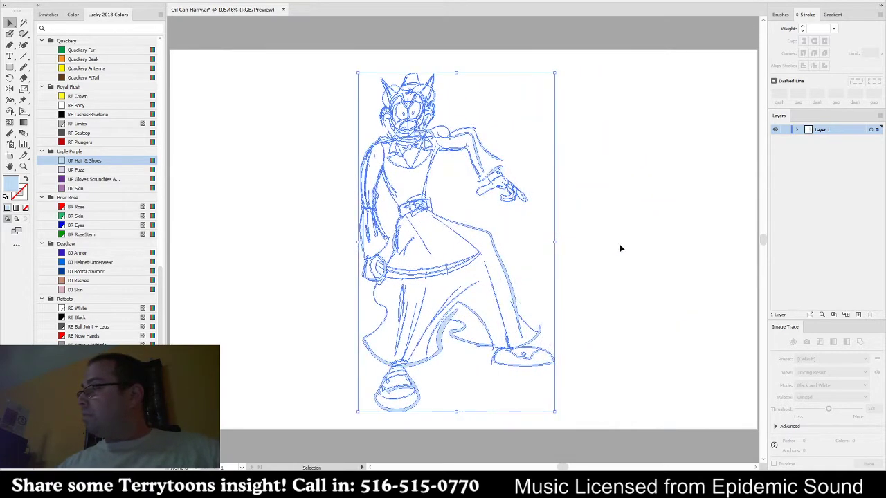
pyautogui.click(618, 255)
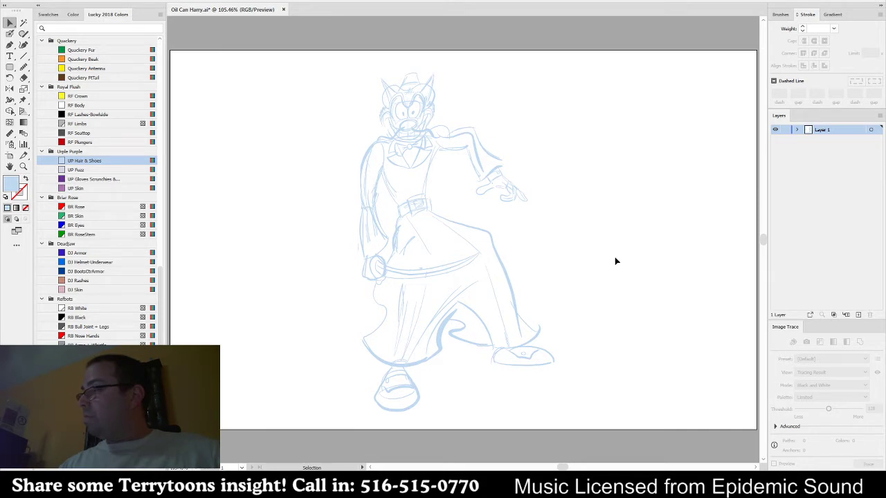
# - Lock the complete figure sketch and add a new layer above it
pyautogui.moveTo(635, 65)
pyautogui.mouseDown()
pyautogui.moveTo(538, 136)
pyautogui.moveTo(280, 444)
pyautogui.mouseUp()
pyautogui.press('a')
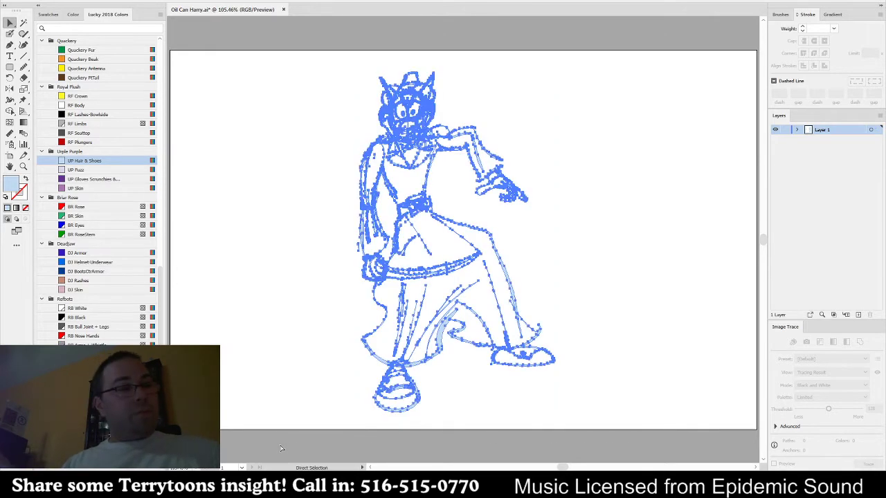
pyautogui.hotkey('ctrl', '2')
pyautogui.click(858, 315)
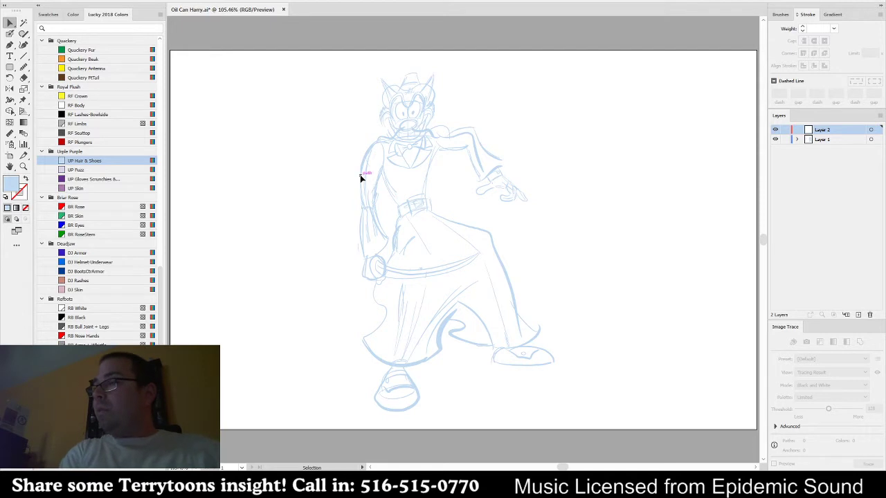
# - Set up the Blob Brush for inking with the Black swatch from Addl Colors
pyautogui.scroll(15, 114, 145)
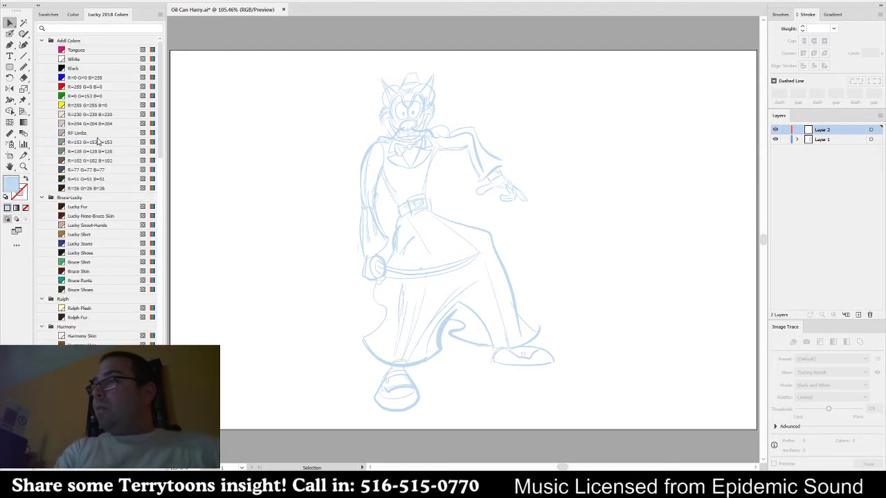
pyautogui.click(97, 68)
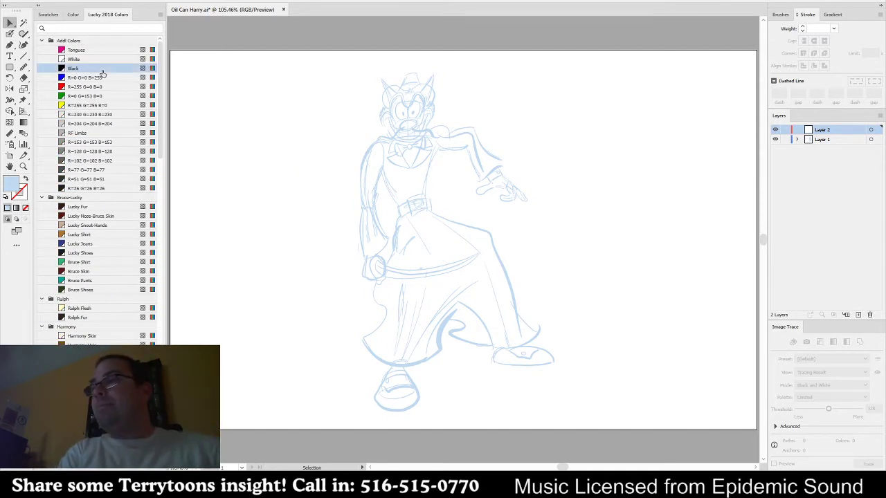
pyautogui.click(10, 33)
pyautogui.scroll(5, 410, 99)
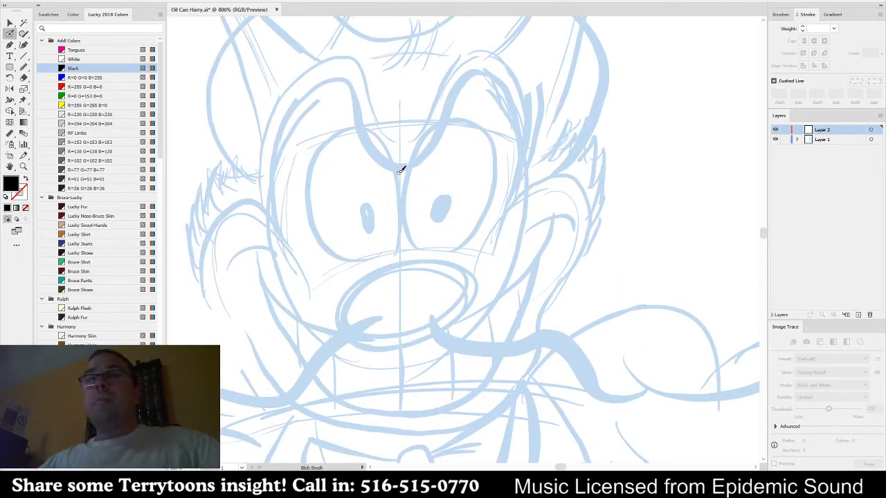
pyautogui.moveTo(372, 227); pyautogui.dragTo(374, 206)
pyautogui.moveTo(441, 215); pyautogui.dragTo(448, 196)
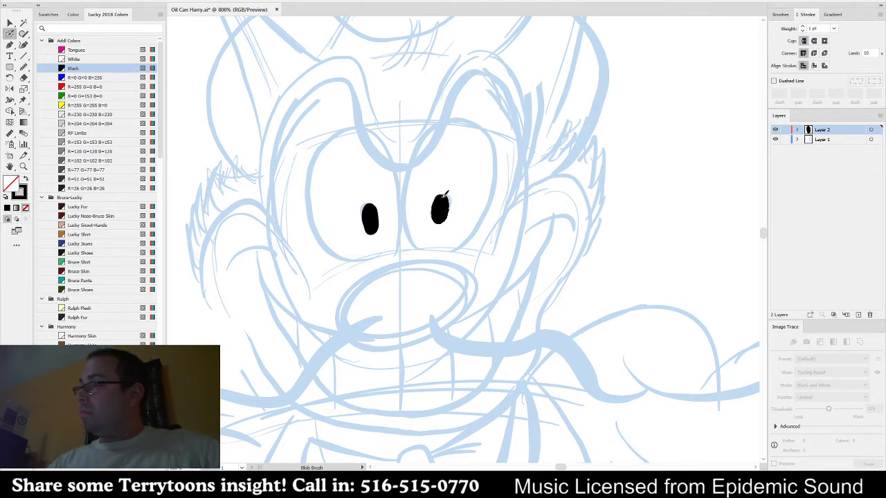
pyautogui.hotkey('ctrl', 'z')
pyautogui.hotkey('ctrl', 'z')
pyautogui.hotkey('ctrl', 'z')
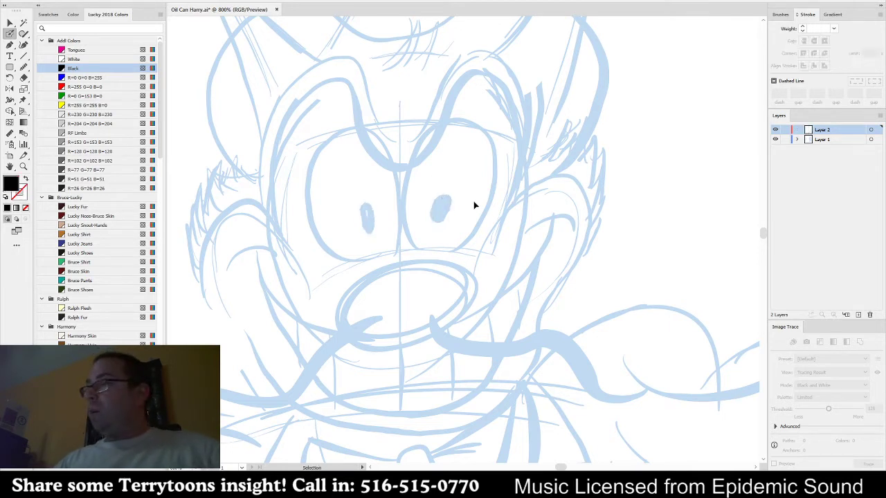
# - Accept the Blob Brush options with a pressure-controlled 1 pt size and ink both pupils as solid black ovals
pyautogui.hotkey('shift', 'b')
pyautogui.press('Return')
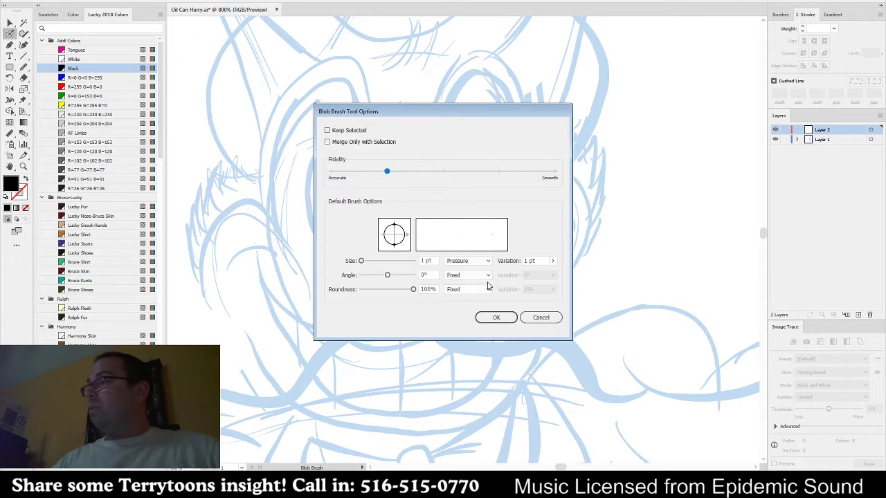
pyautogui.click(497, 317)
pyautogui.moveTo(370, 223)
pyautogui.mouseDown()
pyautogui.moveTo(363, 204)
pyautogui.moveTo(372, 227)
pyautogui.moveTo(376, 195)
pyautogui.mouseUp()
pyautogui.hotkey('ctrl', 'z')
pyautogui.moveTo(437, 222); pyautogui.dragTo(447, 202)
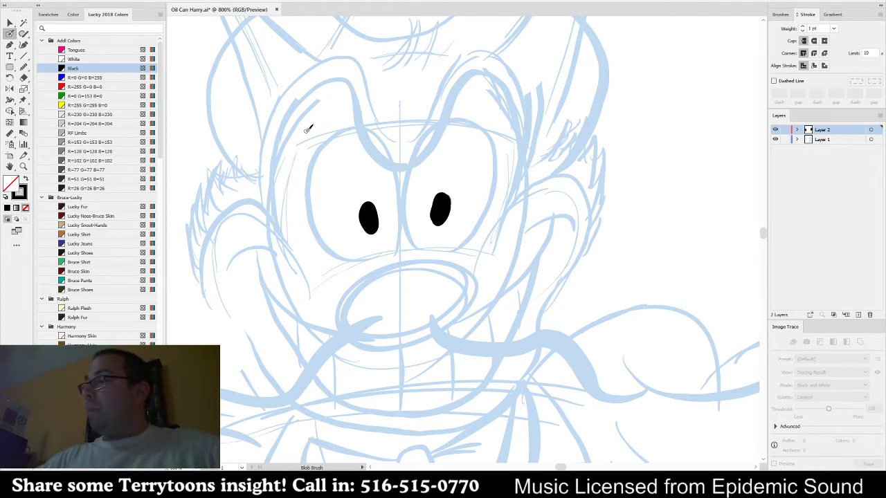
# - Ink the tilted oval nose outline in black and add a curved muzzle line arching above it
pyautogui.scroll(-2, 391, 220)
pyautogui.moveTo(420, 304)
pyautogui.mouseDown()
pyautogui.moveTo(336, 302)
pyautogui.moveTo(427, 233)
pyautogui.moveTo(401, 313)
pyautogui.moveTo(569, 310)
pyautogui.moveTo(563, 330)
pyautogui.moveTo(380, 291)
pyautogui.moveTo(512, 299)
pyautogui.mouseUp()
pyautogui.scroll(2, 408, 277)
pyautogui.hscroll(-2, 409, 277)
pyautogui.hotkey('ctrl', 'z')
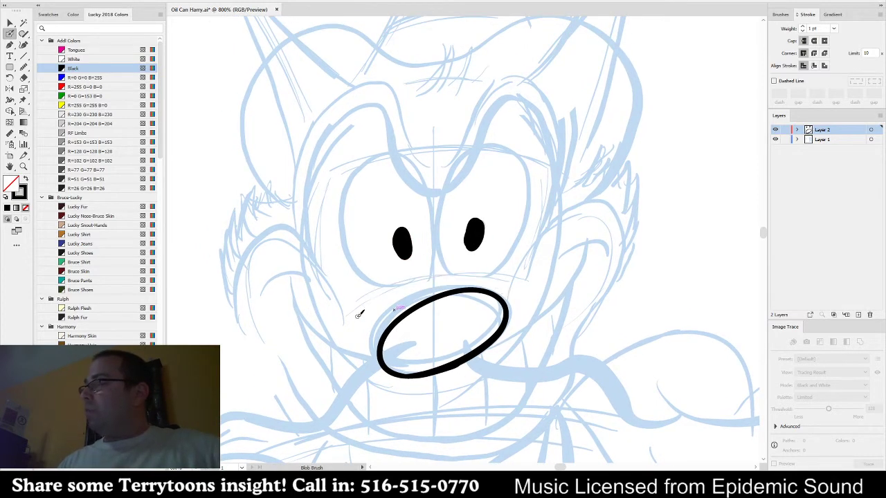
pyautogui.moveTo(358, 313)
pyautogui.mouseDown()
pyautogui.moveTo(443, 273)
pyautogui.moveTo(508, 311)
pyautogui.mouseUp()
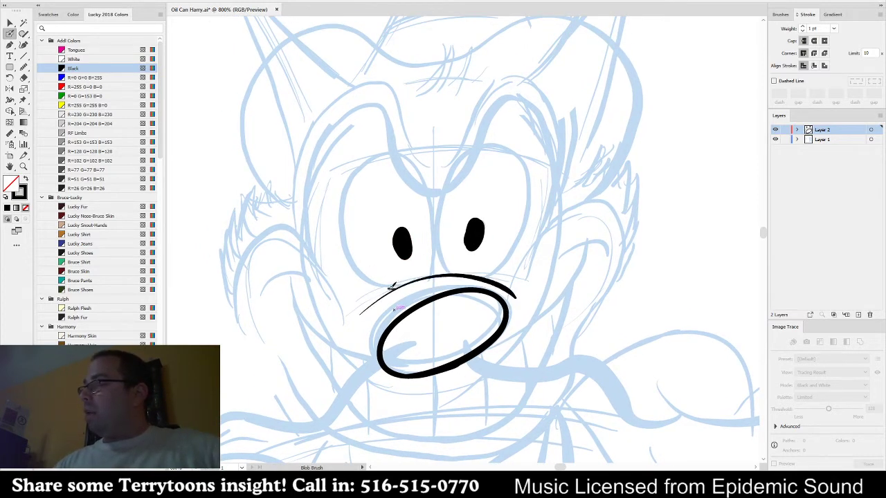
# - Ink the outer curves of both eyes and the dividing line between them down to the muzzle line
pyautogui.moveTo(392, 286)
pyautogui.mouseDown()
pyautogui.moveTo(346, 238)
pyautogui.moveTo(386, 147)
pyautogui.mouseUp()
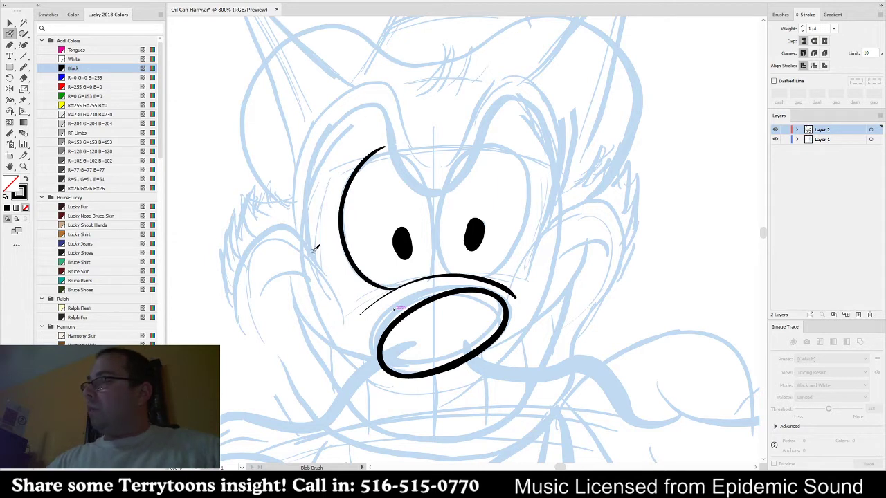
pyautogui.moveTo(315, 250)
pyautogui.mouseDown()
pyautogui.moveTo(308, 201)
pyautogui.moveTo(322, 139)
pyautogui.moveTo(362, 102)
pyautogui.moveTo(378, 106)
pyautogui.moveTo(388, 161)
pyautogui.moveTo(427, 196)
pyautogui.moveTo(468, 175)
pyautogui.moveTo(518, 97)
pyautogui.moveTo(543, 99)
pyautogui.moveTo(548, 196)
pyautogui.moveTo(529, 281)
pyautogui.mouseUp()
pyautogui.hotkey('ctrl', 'z')
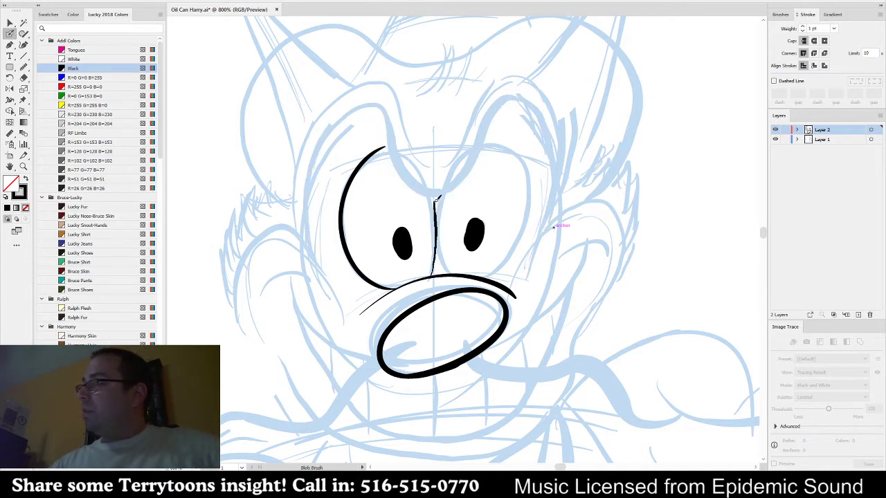
pyautogui.moveTo(437, 199)
pyautogui.mouseDown()
pyautogui.moveTo(445, 262)
pyautogui.moveTo(455, 270)
pyautogui.moveTo(509, 258)
pyautogui.moveTo(524, 217)
pyautogui.moveTo(522, 178)
pyautogui.moveTo(483, 146)
pyautogui.mouseUp()
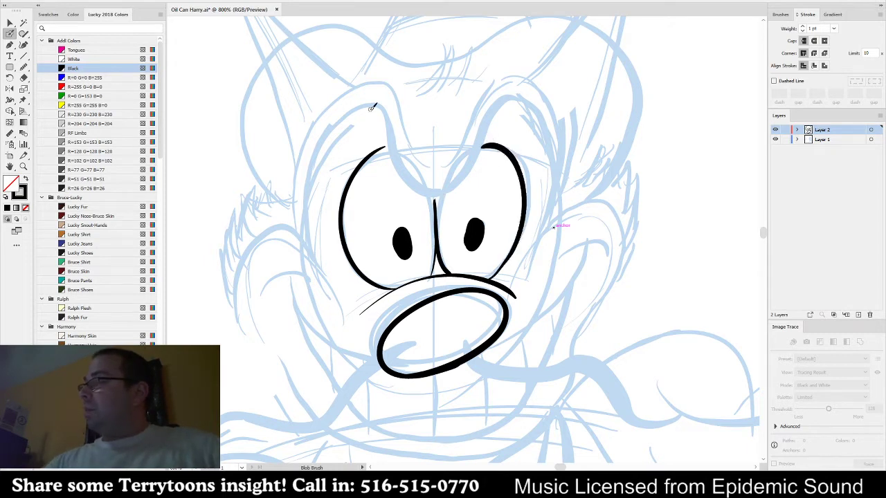
# - Ink the V-shaped brow over the eyes and carry its arched ends down both sides of the face
pyautogui.moveTo(385, 111)
pyautogui.mouseDown()
pyautogui.moveTo(402, 179)
pyautogui.moveTo(435, 195)
pyautogui.moveTo(459, 181)
pyautogui.moveTo(510, 99)
pyautogui.moveTo(540, 109)
pyautogui.moveTo(555, 166)
pyautogui.moveTo(551, 230)
pyautogui.mouseUp()
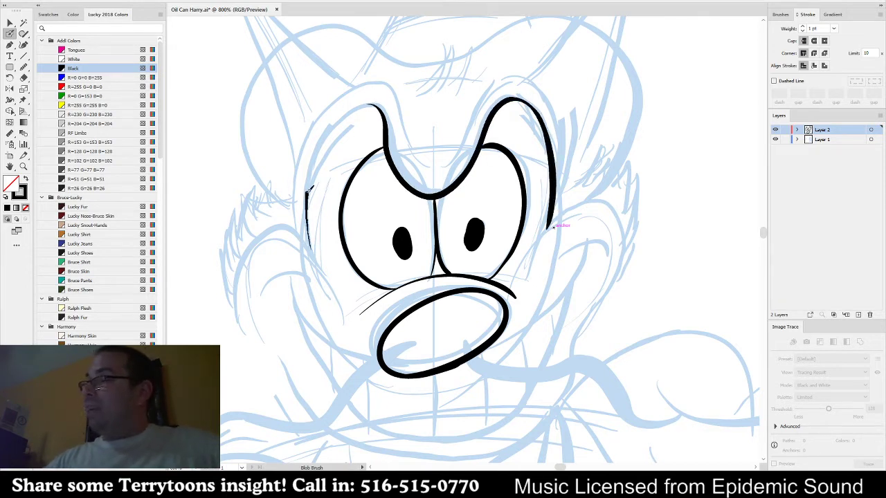
pyautogui.moveTo(378, 101)
pyautogui.mouseDown()
pyautogui.moveTo(331, 130)
pyautogui.moveTo(310, 170)
pyautogui.moveTo(315, 245)
pyautogui.moveTo(322, 151)
pyautogui.moveTo(342, 116)
pyautogui.moveTo(379, 104)
pyautogui.mouseUp()
pyautogui.hotkey('ctrl', 'z')
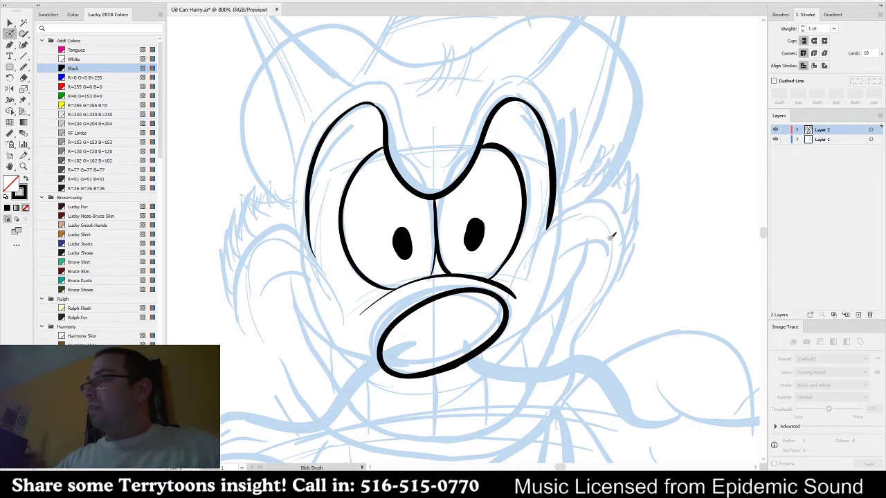
pyautogui.moveTo(605, 266)
pyautogui.mouseDown()
pyautogui.moveTo(598, 270)
pyautogui.moveTo(600, 226)
pyautogui.mouseUp()
pyautogui.moveTo(568, 286)
pyautogui.mouseDown()
pyautogui.moveTo(597, 233)
pyautogui.moveTo(585, 258)
pyautogui.mouseUp()
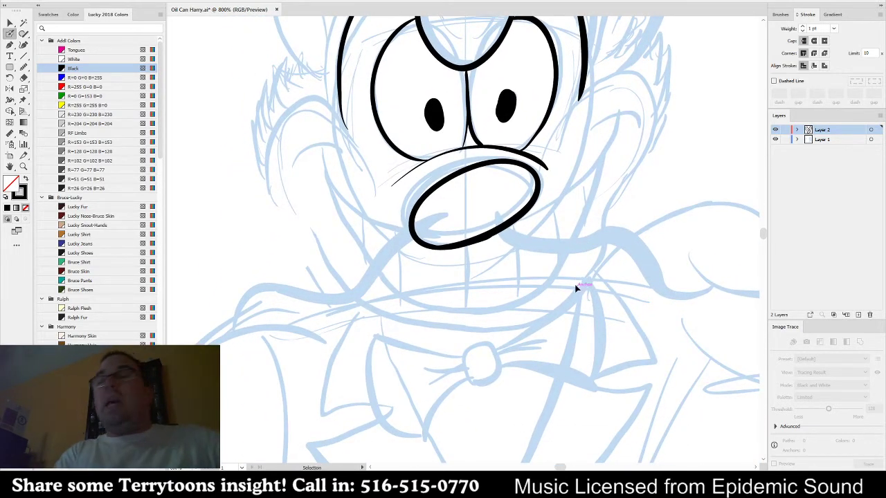
# - Ink both long curling mustache strands in black, tapering outward from the underside of the nose
pyautogui.hotkey('ctrl', '-')
pyautogui.moveTo(534, 285); pyautogui.dragTo(499, 299)
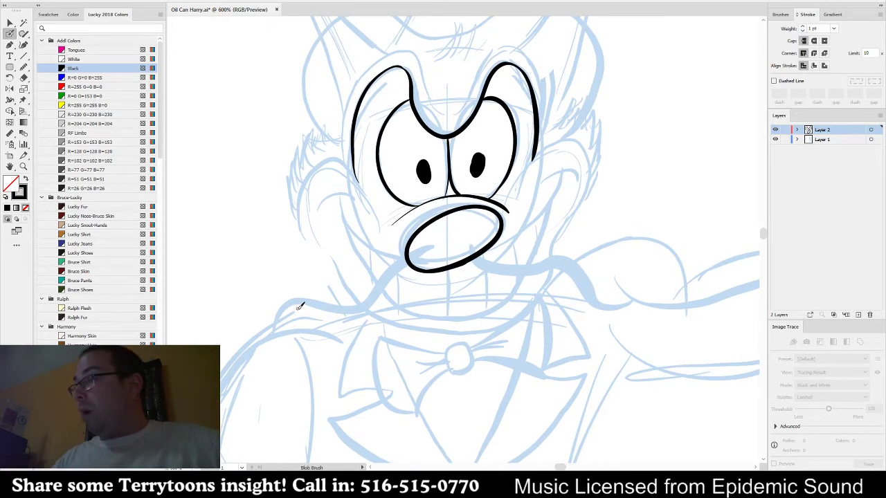
pyautogui.moveTo(270, 310)
pyautogui.mouseDown()
pyautogui.moveTo(307, 293)
pyautogui.moveTo(358, 305)
pyautogui.mouseUp()
pyautogui.hotkey('ctrl', 'z')
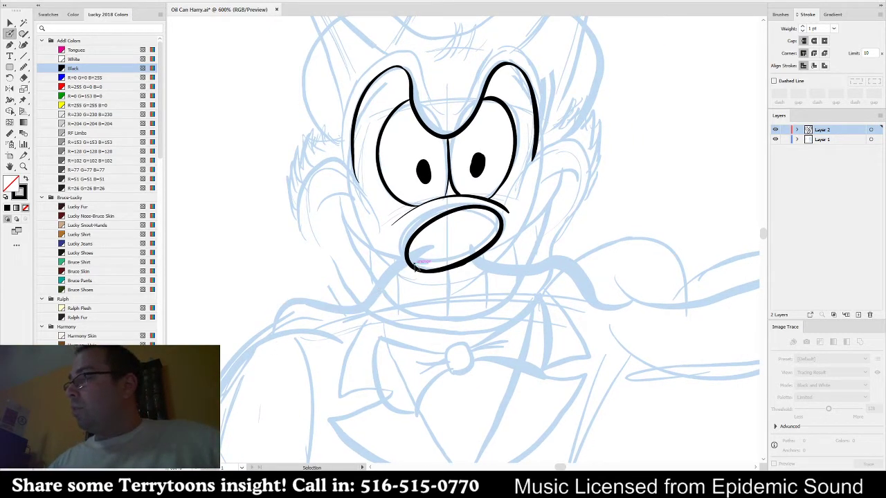
pyautogui.moveTo(282, 306)
pyautogui.mouseDown()
pyautogui.moveTo(306, 295)
pyautogui.moveTo(362, 304)
pyautogui.moveTo(410, 261)
pyautogui.moveTo(435, 258)
pyautogui.mouseUp()
pyautogui.moveTo(596, 288); pyautogui.dragTo(542, 296)
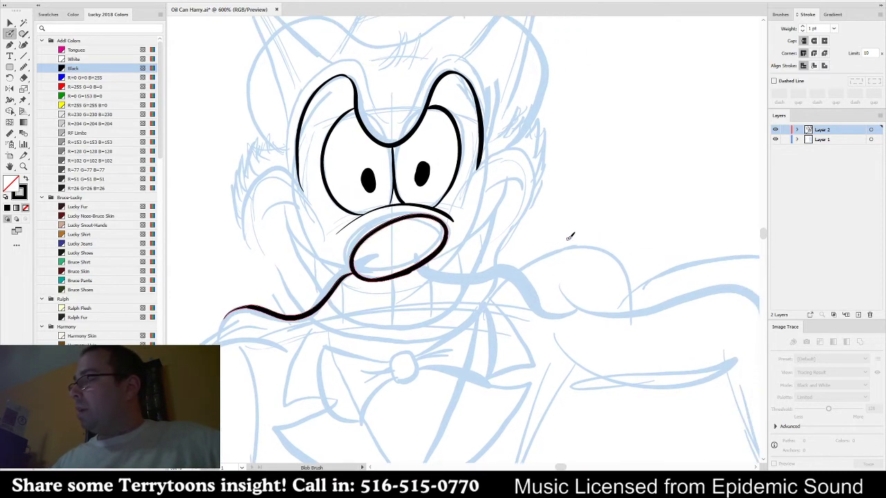
pyautogui.moveTo(561, 233)
pyautogui.mouseDown()
pyautogui.moveTo(528, 237)
pyautogui.moveTo(508, 267)
pyautogui.moveTo(476, 278)
pyautogui.moveTo(418, 271)
pyautogui.mouseUp()
pyautogui.moveTo(471, 271); pyautogui.dragTo(483, 288)
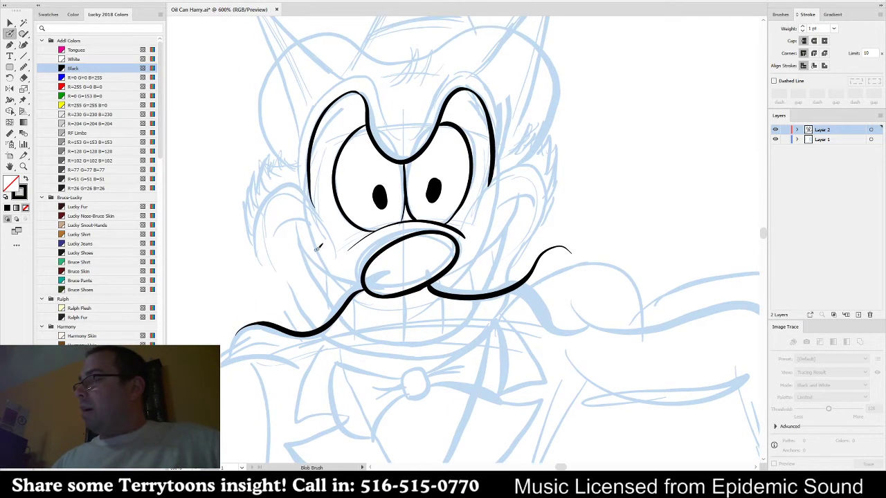
# - Ink the wide grin with its upper lip lines, curved lower edge and small cheek creases at both mouth corners
pyautogui.moveTo(282, 232)
pyautogui.mouseDown()
pyautogui.moveTo(299, 214)
pyautogui.moveTo(315, 220)
pyautogui.moveTo(300, 216)
pyautogui.moveTo(320, 263)
pyautogui.moveTo(361, 288)
pyautogui.mouseUp()
pyautogui.hotkey('ctrl', 'z')
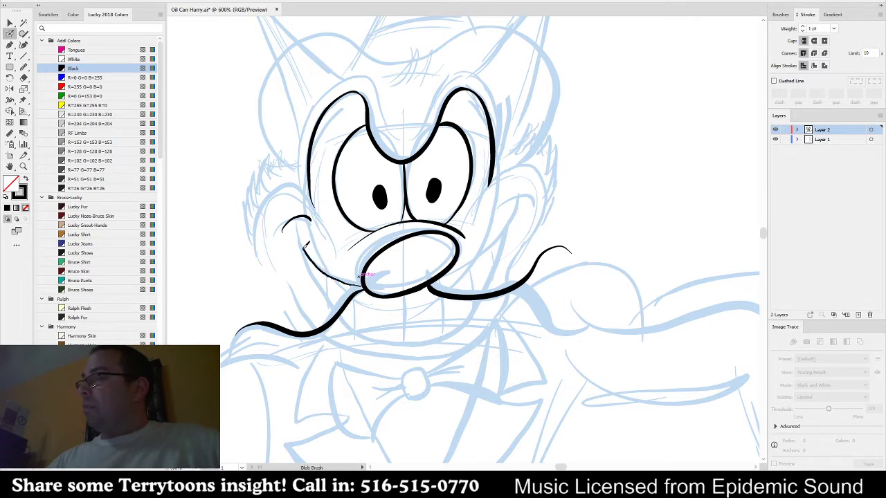
pyautogui.moveTo(305, 245)
pyautogui.mouseDown()
pyautogui.moveTo(301, 216)
pyautogui.moveTo(312, 277)
pyautogui.moveTo(341, 318)
pyautogui.mouseUp()
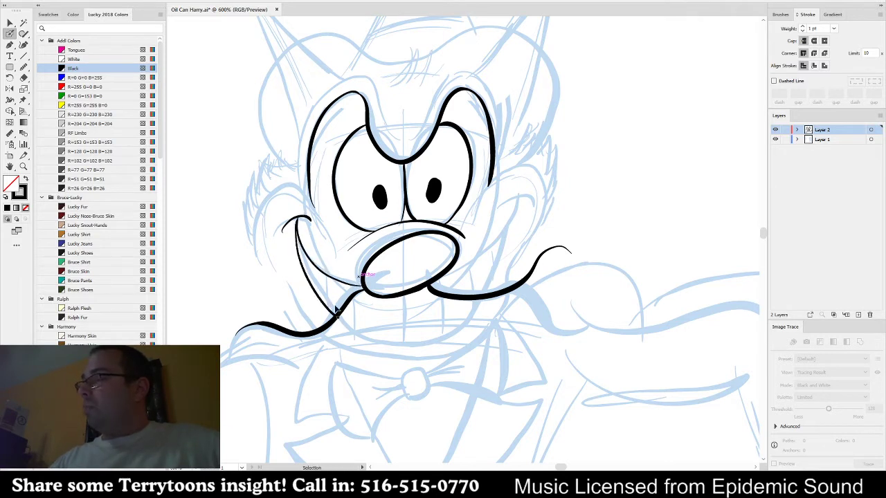
pyautogui.hotkey('ctrl', 'z')
pyautogui.moveTo(303, 253)
pyautogui.mouseDown()
pyautogui.moveTo(353, 327)
pyautogui.moveTo(385, 338)
pyautogui.moveTo(434, 334)
pyautogui.moveTo(477, 306)
pyautogui.mouseUp()
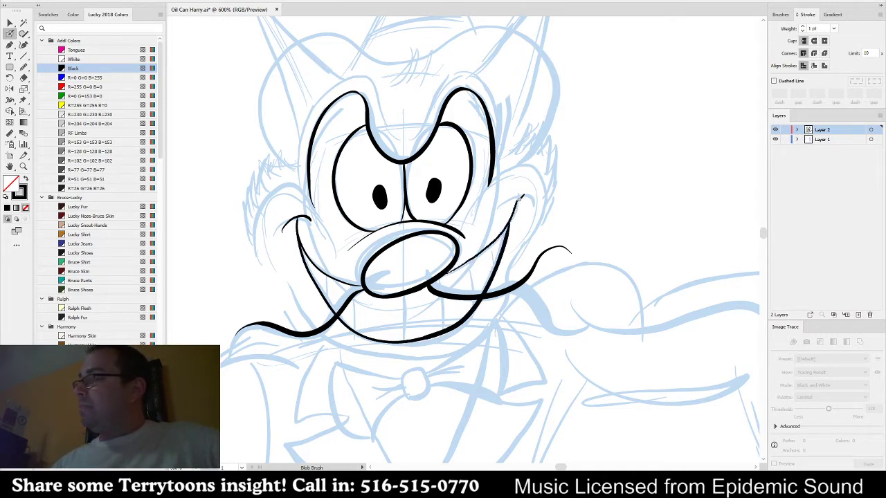
pyautogui.moveTo(500, 209); pyautogui.dragTo(531, 205)
# - Ink the rounded cheeks and the jaw line beneath the grin, and thicken the muzzle line above the nose
pyautogui.moveTo(585, 215); pyautogui.dragTo(633, 224)
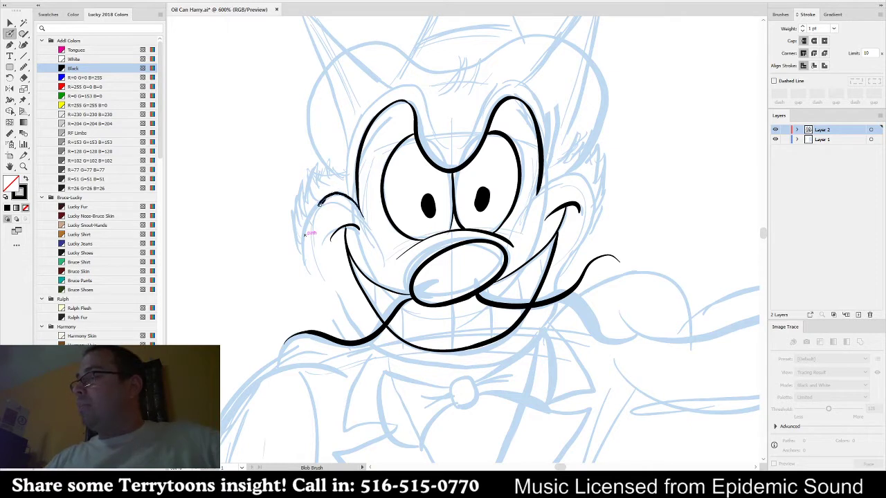
pyautogui.moveTo(320, 202)
pyautogui.mouseDown()
pyautogui.moveTo(312, 266)
pyautogui.moveTo(349, 316)
pyautogui.moveTo(398, 344)
pyautogui.moveTo(471, 341)
pyautogui.mouseUp()
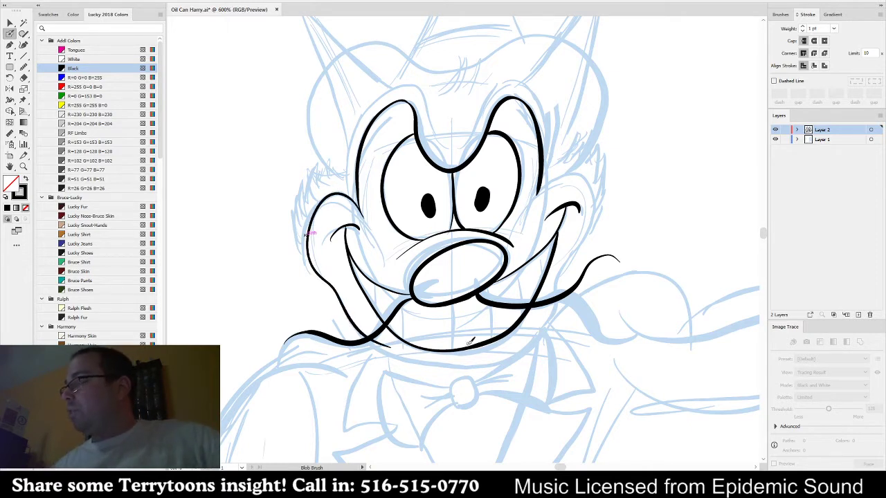
pyautogui.moveTo(408, 357)
pyautogui.mouseDown()
pyautogui.moveTo(471, 361)
pyautogui.moveTo(500, 352)
pyautogui.mouseUp()
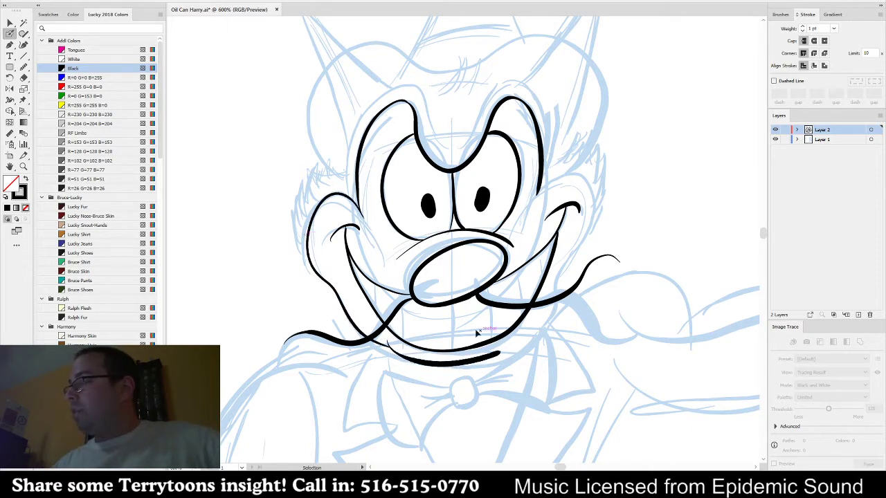
pyautogui.hotkey('ctrl', 'z')
pyautogui.moveTo(414, 354)
pyautogui.mouseDown()
pyautogui.moveTo(455, 365)
pyautogui.moveTo(490, 357)
pyautogui.moveTo(544, 310)
pyautogui.mouseUp()
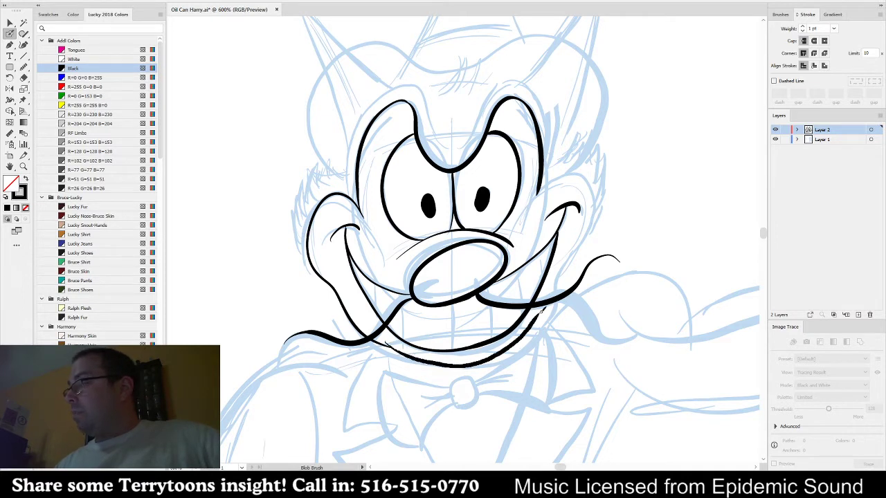
pyautogui.hotkey('ctrl', 'z')
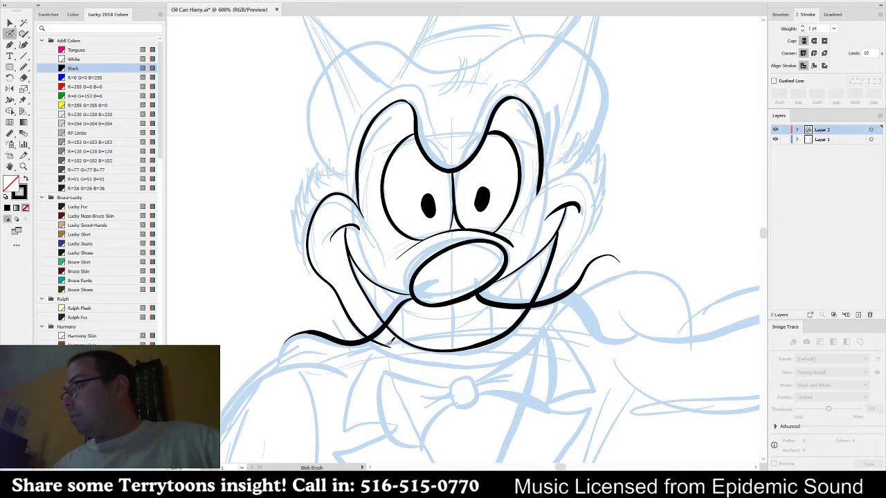
pyautogui.moveTo(385, 339)
pyautogui.mouseDown()
pyautogui.moveTo(428, 356)
pyautogui.moveTo(469, 356)
pyautogui.moveTo(513, 338)
pyautogui.mouseUp()
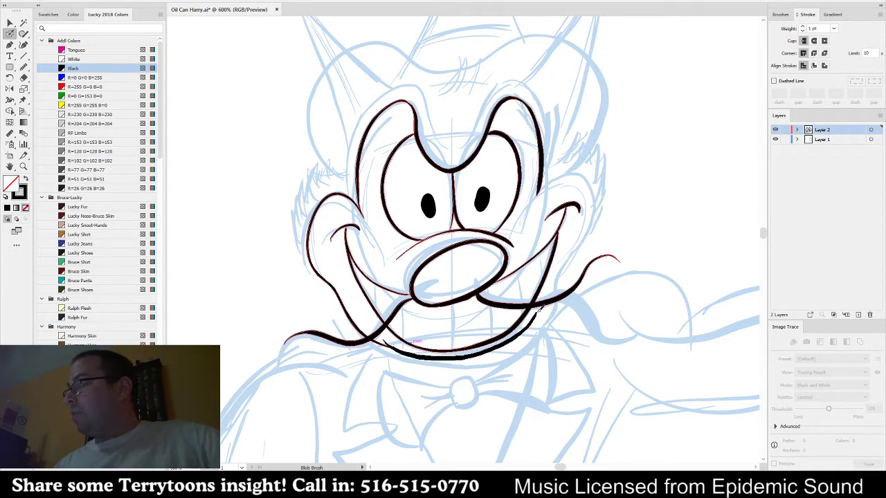
pyautogui.moveTo(540, 311)
pyautogui.mouseDown()
pyautogui.moveTo(595, 203)
pyautogui.moveTo(582, 174)
pyautogui.moveTo(556, 175)
pyautogui.moveTo(547, 216)
pyautogui.mouseUp()
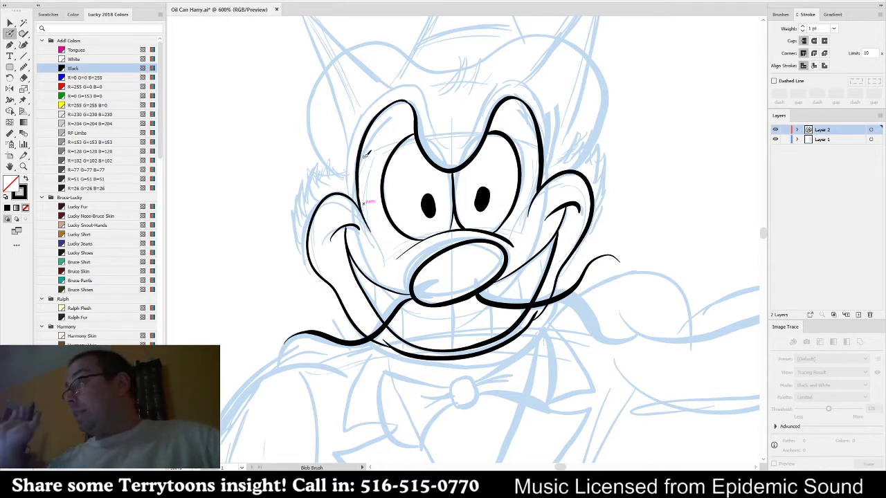
pyautogui.moveTo(397, 259)
pyautogui.mouseDown()
pyautogui.moveTo(450, 229)
pyautogui.moveTo(488, 235)
pyautogui.mouseUp()
# - Ink a second contour following the outside of the V-shaped brow and down both sides of the head
pyautogui.moveTo(632, 223); pyautogui.dragTo(612, 284)
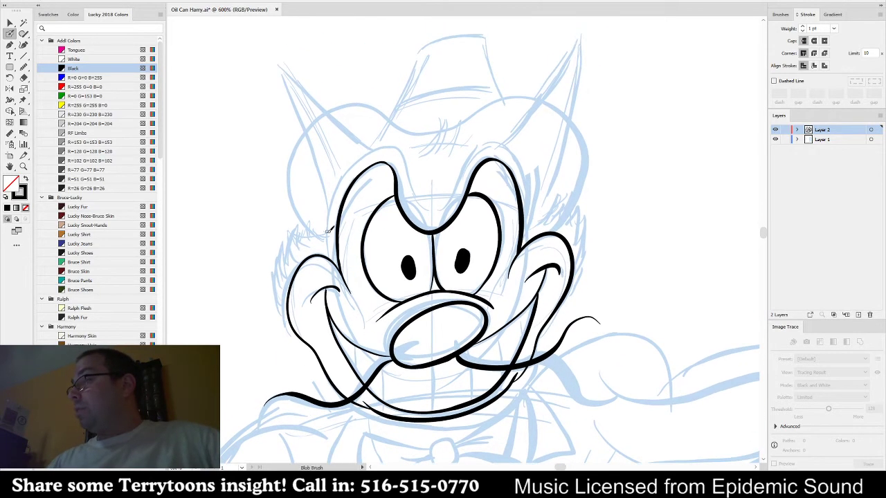
pyautogui.moveTo(329, 249)
pyautogui.mouseDown()
pyautogui.moveTo(356, 163)
pyautogui.moveTo(403, 154)
pyautogui.moveTo(435, 214)
pyautogui.moveTo(466, 156)
pyautogui.moveTo(523, 143)
pyautogui.moveTo(533, 183)
pyautogui.mouseUp()
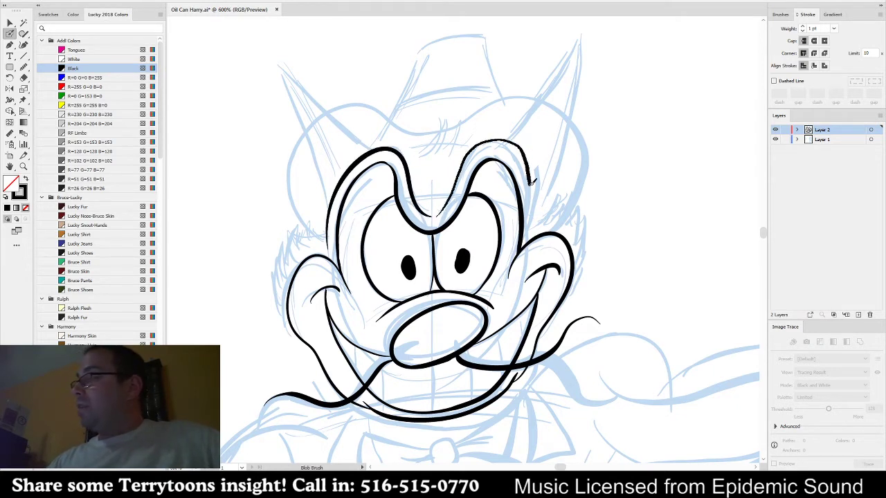
pyautogui.moveTo(528, 234); pyautogui.dragTo(531, 231)
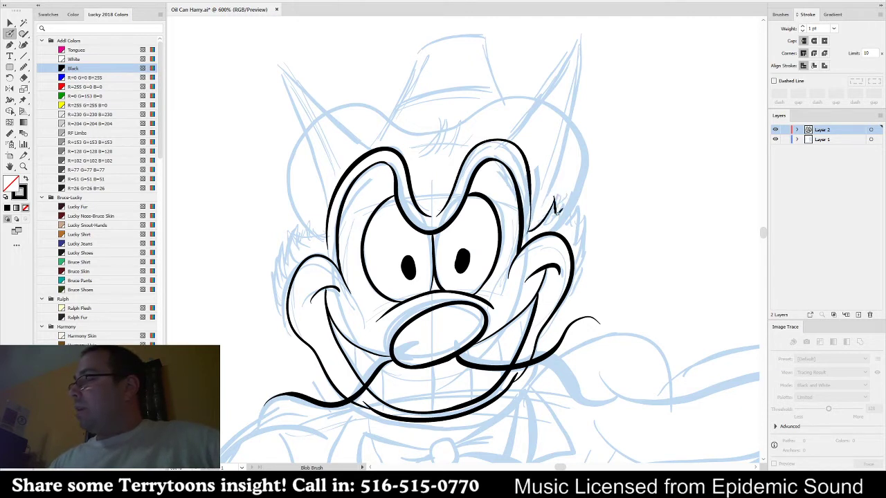
# - Ink the spiky fur tufts above and beside the right cheek of the drawing
pyautogui.moveTo(566, 199)
pyautogui.mouseDown()
pyautogui.moveTo(555, 223)
pyautogui.moveTo(579, 256)
pyautogui.mouseUp()
pyautogui.hotkey('ctrl', 'z')
pyautogui.moveTo(585, 203); pyautogui.dragTo(573, 251)
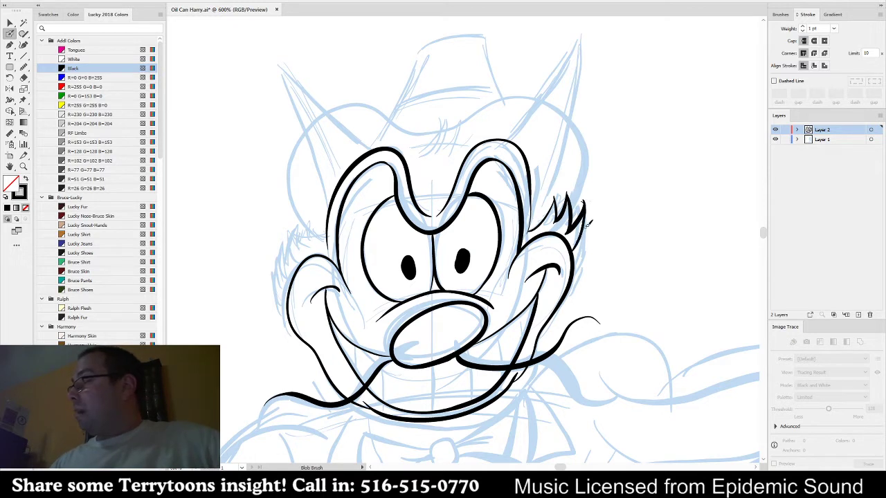
pyautogui.hotkey('ctrl', 'z')
pyautogui.moveTo(585, 201); pyautogui.dragTo(573, 279)
# - Ink matching spiky fur tufts above and beside the left cheek, redoing the lowest spikes
pyautogui.moveTo(300, 221)
pyautogui.mouseDown()
pyautogui.moveTo(326, 243)
pyautogui.moveTo(310, 244)
pyautogui.moveTo(288, 222)
pyautogui.moveTo(292, 269)
pyautogui.mouseUp()
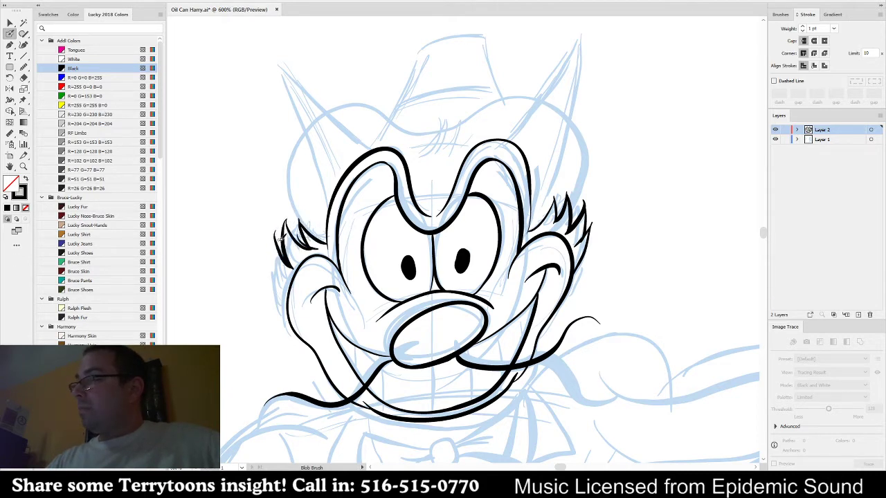
pyautogui.moveTo(275, 233); pyautogui.dragTo(285, 299)
pyautogui.moveTo(263, 264); pyautogui.dragTo(283, 303)
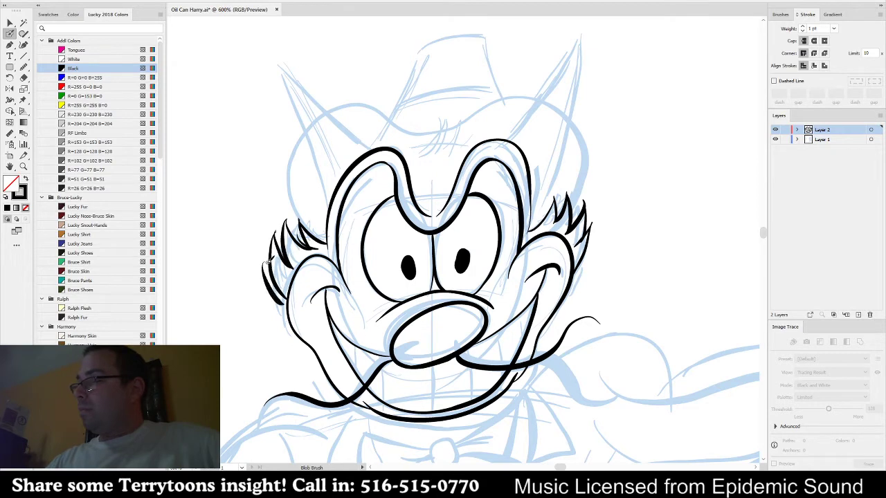
pyautogui.hotkey('ctrl', 'z')
pyautogui.moveTo(274, 253)
pyautogui.mouseDown()
pyautogui.moveTo(286, 269)
pyautogui.moveTo(277, 298)
pyautogui.moveTo(297, 328)
pyautogui.moveTo(263, 260)
pyautogui.moveTo(281, 292)
pyautogui.mouseUp()
pyautogui.hotkey('ctrl', 'z')
pyautogui.hotkey('ctrl', 'z')
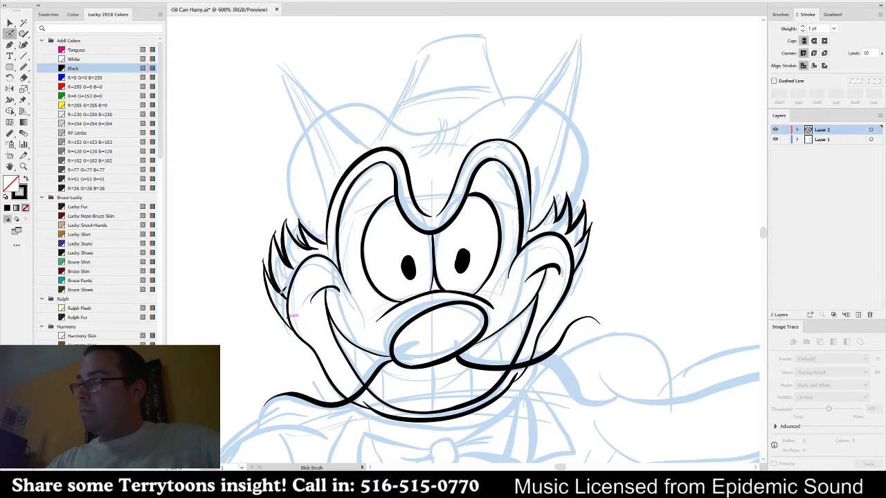
# - Ink thin vertical lines inside the grin to separate the teeth
pyautogui.scroll(-5, 633, 311)
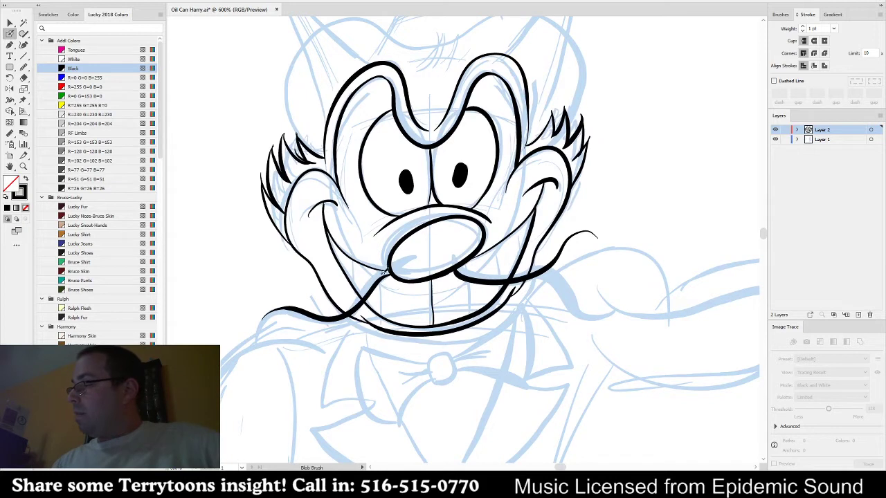
pyautogui.moveTo(383, 273); pyautogui.dragTo(385, 317)
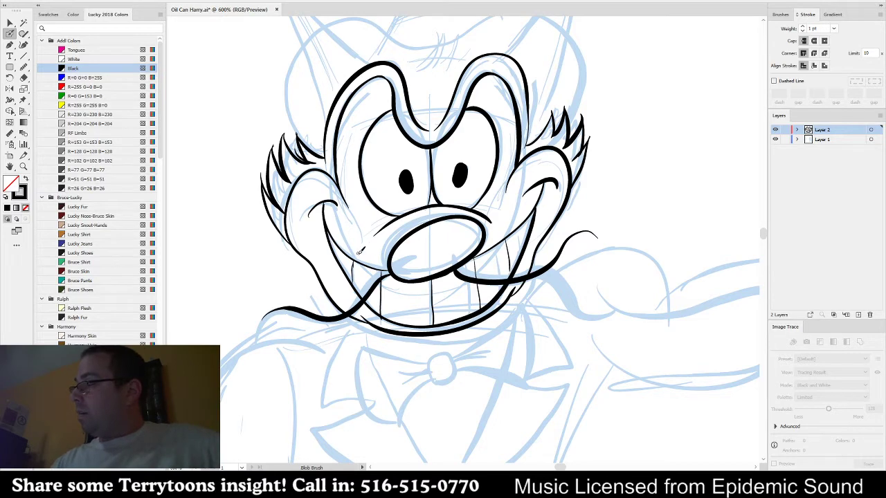
pyautogui.hotkey('ctrl', 'a')
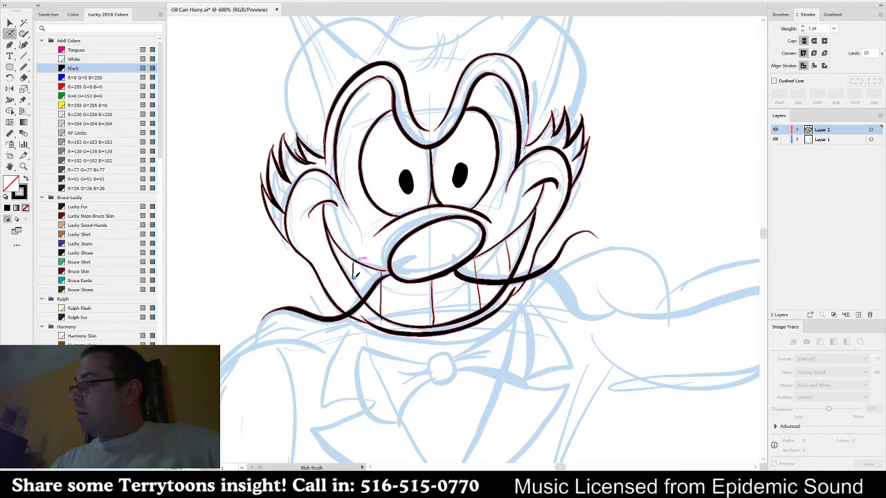
pyautogui.hotkey('ctrl', 'shift', 'a')
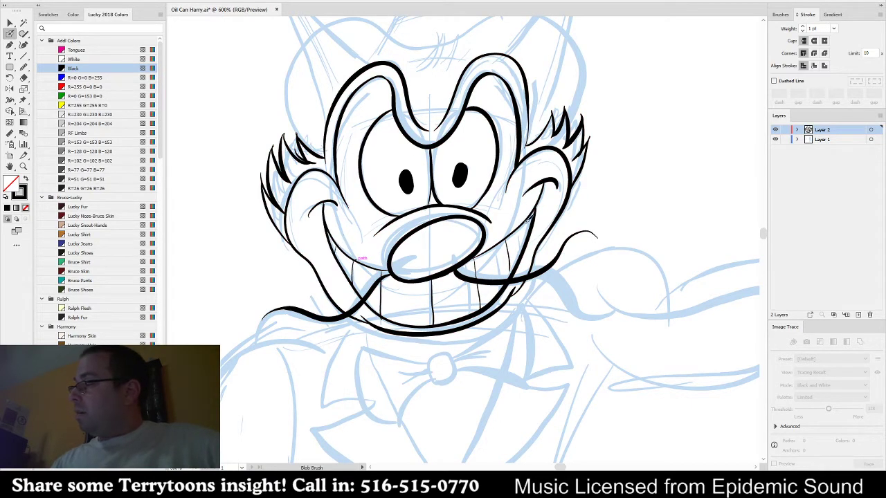
# - Ink both tall pointed ears, running each edge from the tip down to the brow and head contour
pyautogui.scroll(5, 530, 234)
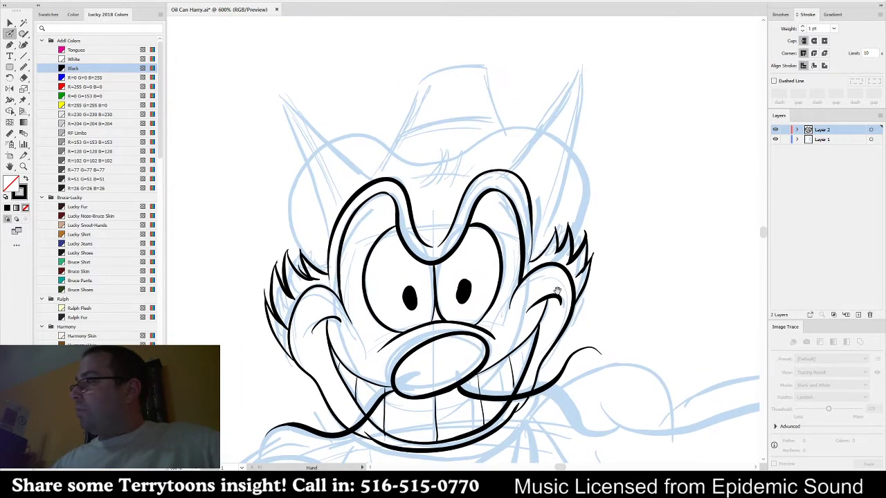
pyautogui.moveTo(279, 97); pyautogui.dragTo(331, 222)
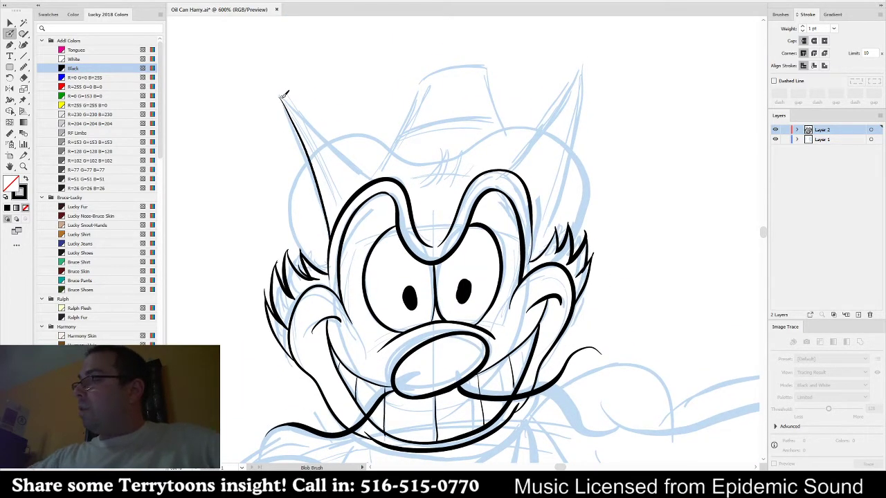
pyautogui.moveTo(283, 99); pyautogui.dragTo(368, 181)
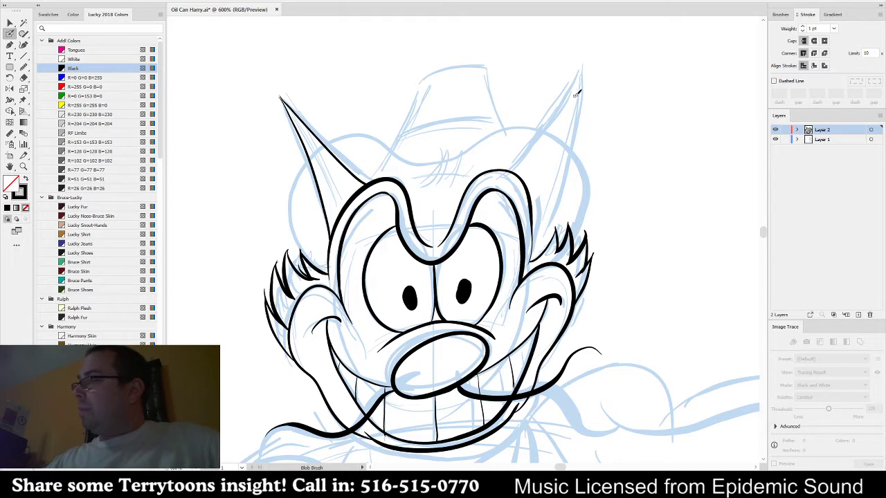
pyautogui.moveTo(583, 66)
pyautogui.mouseDown()
pyautogui.moveTo(556, 119)
pyautogui.moveTo(513, 171)
pyautogui.mouseUp()
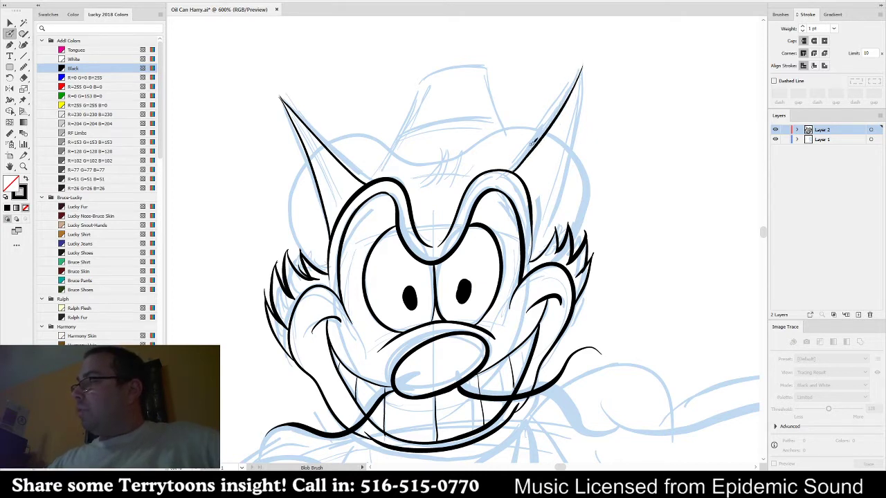
pyautogui.moveTo(585, 63)
pyautogui.mouseDown()
pyautogui.moveTo(571, 158)
pyautogui.moveTo(533, 258)
pyautogui.mouseUp()
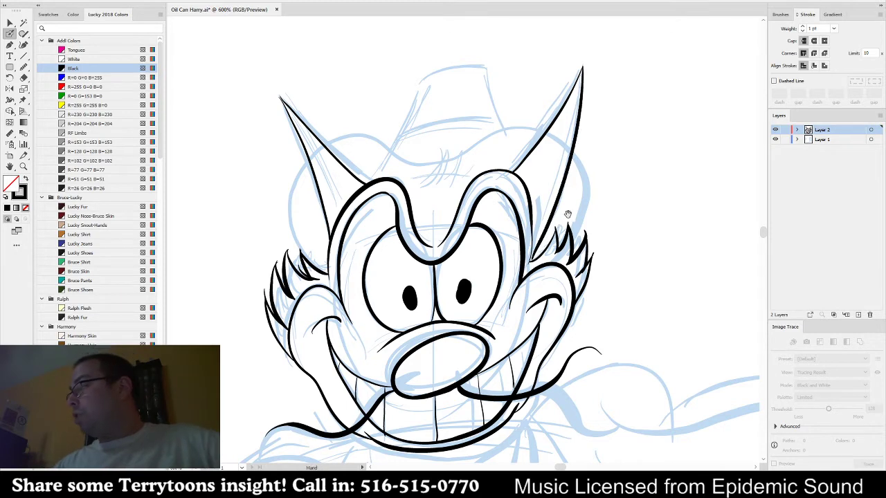
# - Ink the hat brim behind the left ear and along its wavy front edge toward the middle, redoing uneven strokes
pyautogui.moveTo(568, 214); pyautogui.dragTo(573, 248)
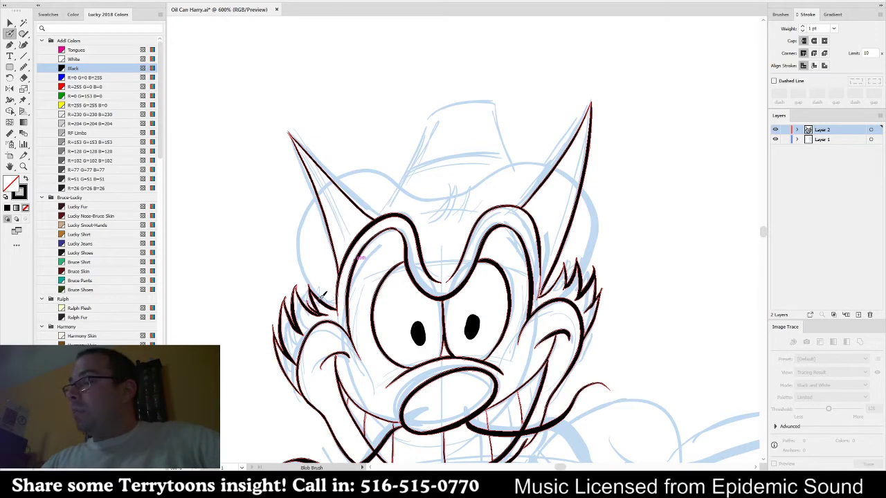
pyautogui.moveTo(301, 266); pyautogui.dragTo(322, 200)
pyautogui.hotkey('ctrl', 'z')
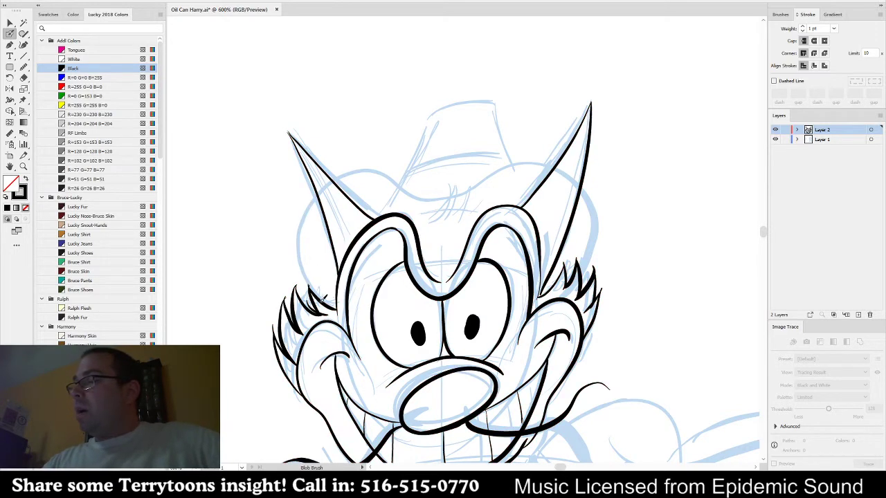
pyautogui.moveTo(315, 293)
pyautogui.mouseDown()
pyautogui.moveTo(298, 242)
pyautogui.moveTo(322, 188)
pyautogui.moveTo(372, 165)
pyautogui.moveTo(397, 164)
pyautogui.moveTo(421, 178)
pyautogui.moveTo(426, 200)
pyautogui.moveTo(372, 168)
pyautogui.moveTo(343, 174)
pyautogui.moveTo(391, 170)
pyautogui.moveTo(431, 199)
pyautogui.moveTo(543, 159)
pyautogui.mouseUp()
pyautogui.hotkey('ctrl', 'z')
pyautogui.hotkey('ctrl', 'z')
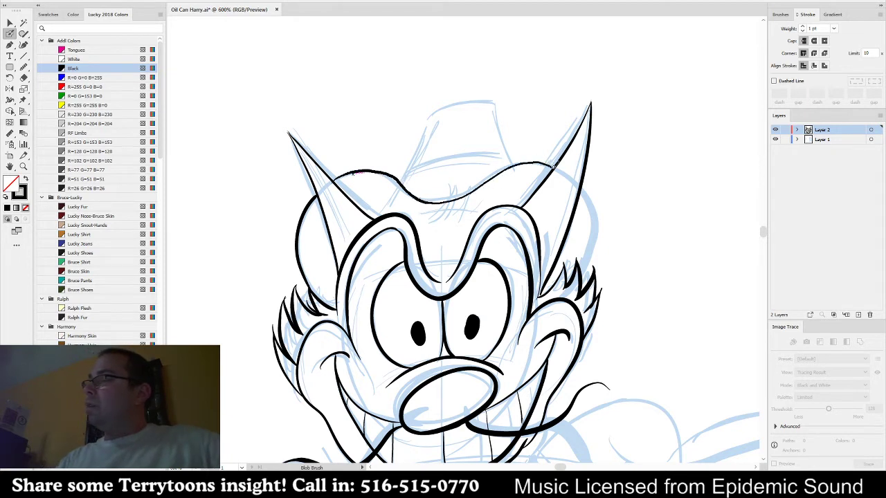
pyautogui.hotkey('ctrl', 'z')
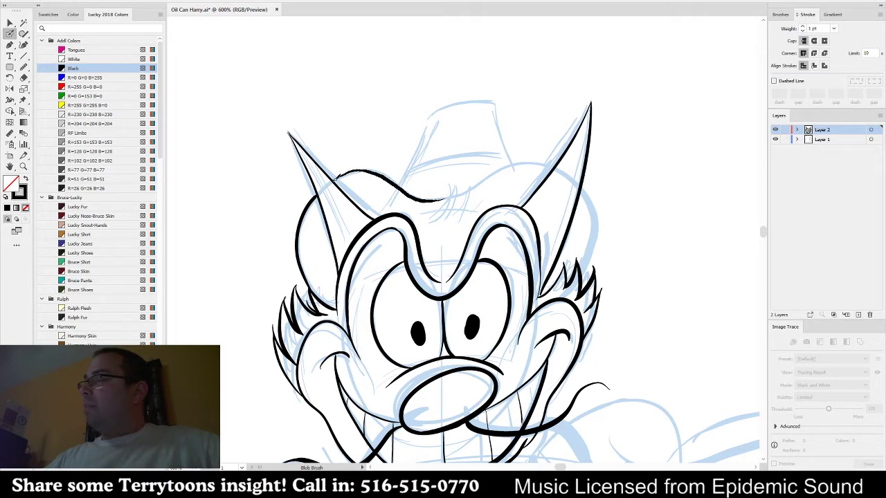
pyautogui.moveTo(335, 180); pyautogui.dragTo(333, 181)
# - Ink the hat brim behind the right ear and extend its front edge from the middle to that ear
pyautogui.moveTo(638, 201); pyautogui.dragTo(555, 172)
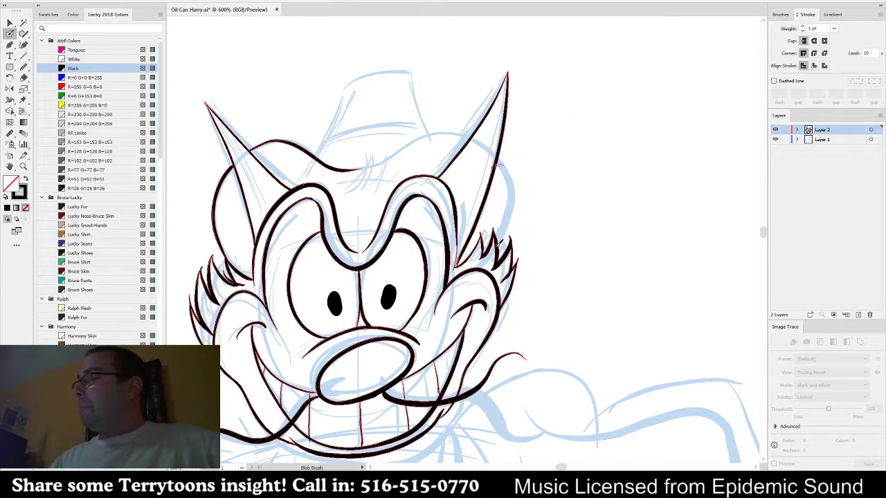
pyautogui.moveTo(497, 243)
pyautogui.mouseDown()
pyautogui.moveTo(510, 197)
pyautogui.moveTo(499, 159)
pyautogui.mouseUp()
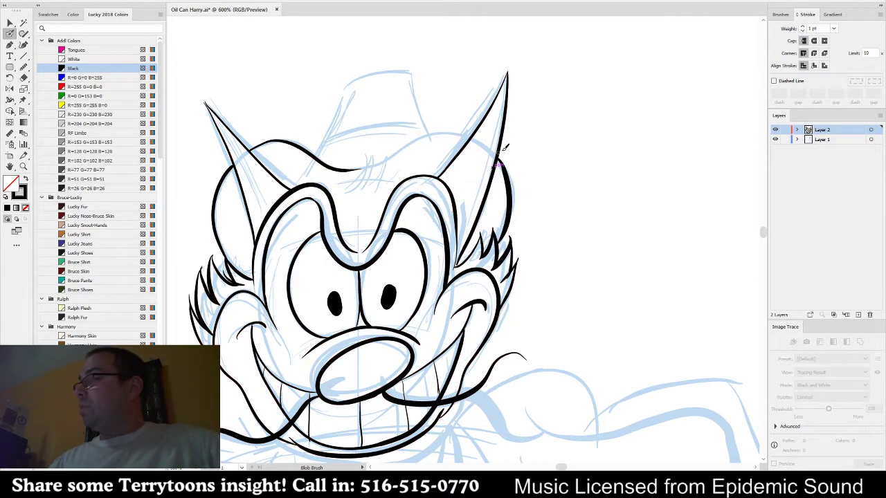
pyautogui.moveTo(346, 170)
pyautogui.mouseDown()
pyautogui.moveTo(421, 138)
pyautogui.moveTo(477, 132)
pyautogui.mouseUp()
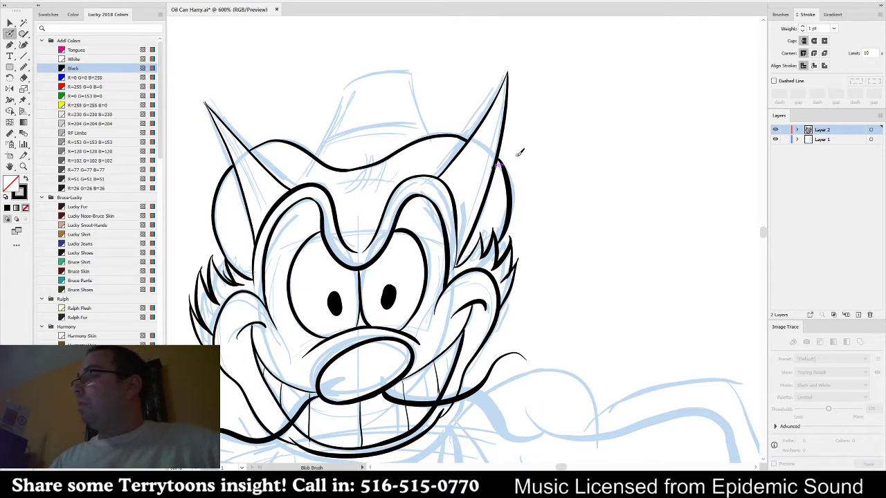
# - Ink the hat crown with two flaring sides and a slightly curved top edge, redoing the top stroke
pyautogui.moveTo(360, 100)
pyautogui.mouseDown()
pyautogui.moveTo(423, 105)
pyautogui.moveTo(378, 161)
pyautogui.mouseUp()
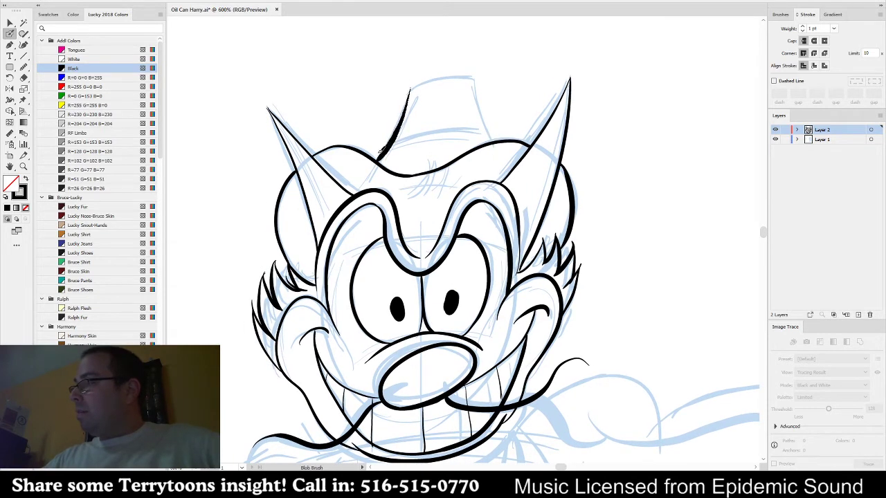
pyautogui.moveTo(474, 75); pyautogui.dragTo(495, 135)
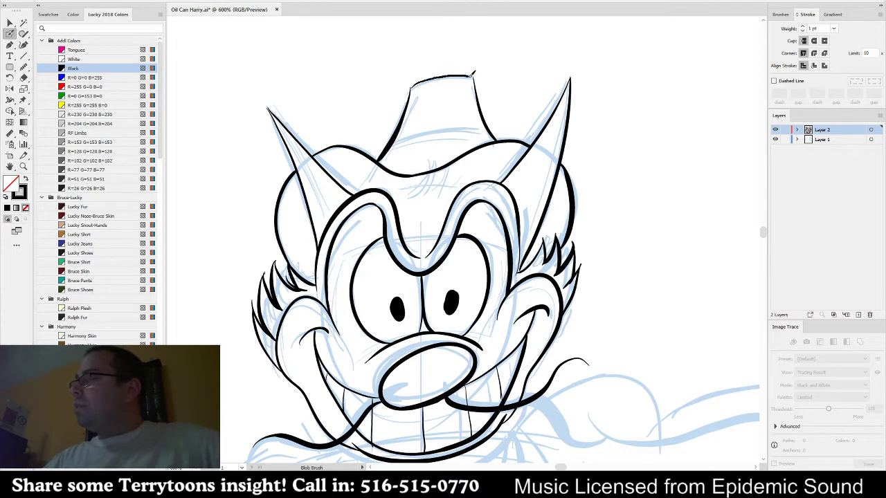
pyautogui.moveTo(470, 75); pyautogui.dragTo(475, 76)
pyautogui.hotkey('ctrl', 'z')
pyautogui.moveTo(413, 85); pyautogui.dragTo(468, 71)
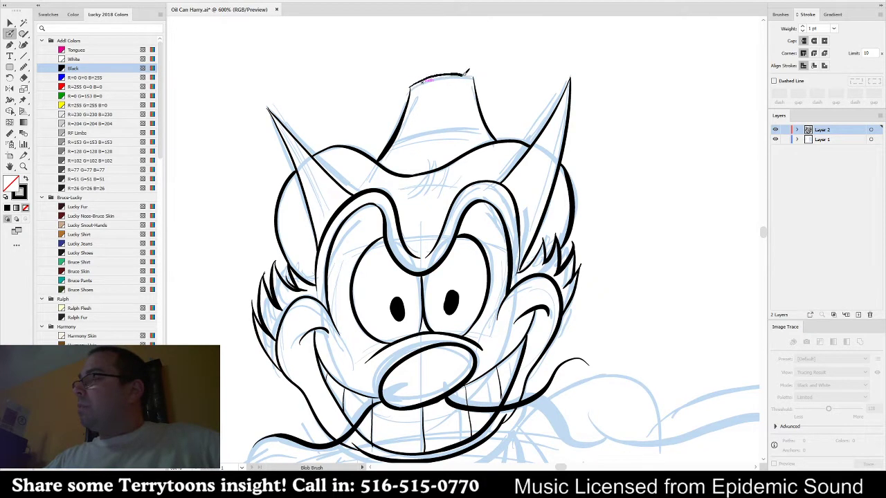
# - Ink the curved hatband line across the lower part of the crown, redoing it so it meets both sides
pyautogui.moveTo(617, 333); pyautogui.dragTo(614, 311)
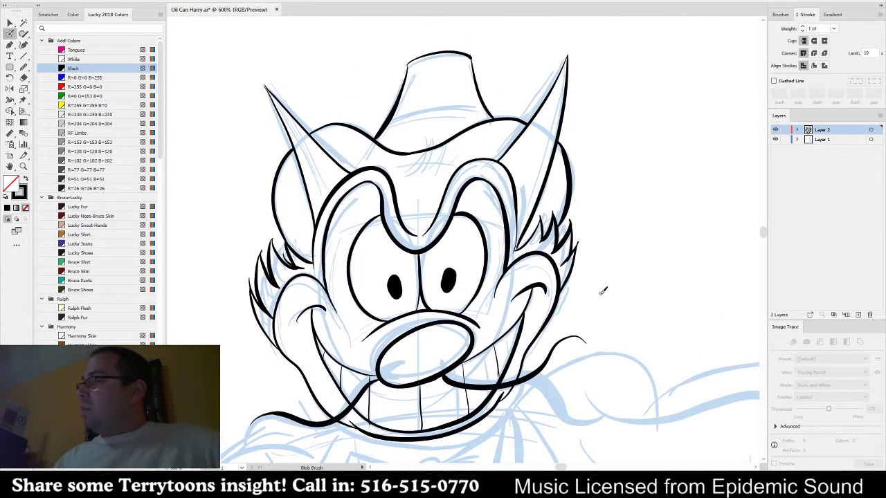
pyautogui.moveTo(390, 122)
pyautogui.mouseDown()
pyautogui.moveTo(436, 104)
pyautogui.moveTo(480, 103)
pyautogui.mouseUp()
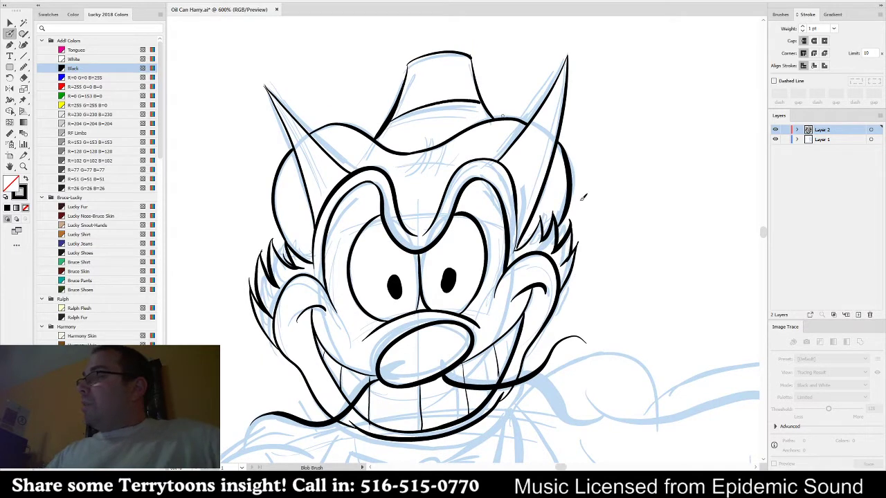
pyautogui.hotkey('ctrl', 'z')
pyautogui.moveTo(389, 119)
pyautogui.mouseDown()
pyautogui.moveTo(423, 105)
pyautogui.moveTo(491, 108)
pyautogui.mouseUp()
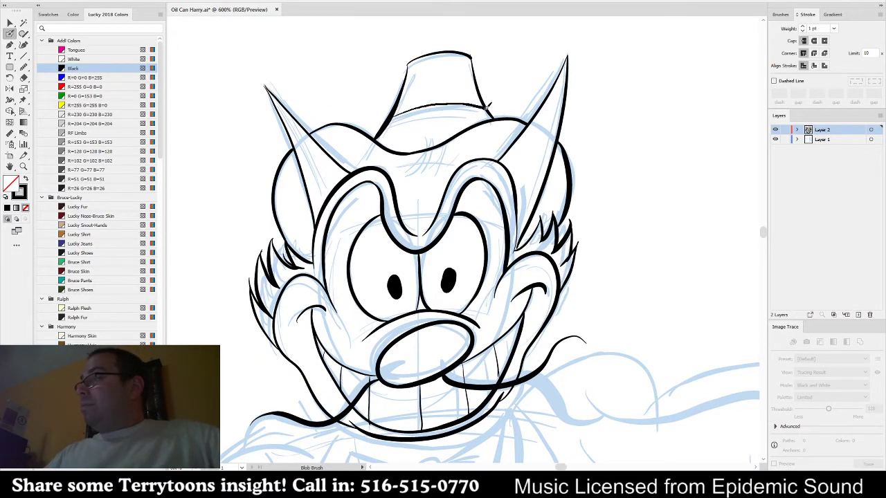
# - Ink the sword's oval hand guard over the lowered fist with the Blob Brush
pyautogui.moveTo(619, 311); pyautogui.dragTo(633, 156)
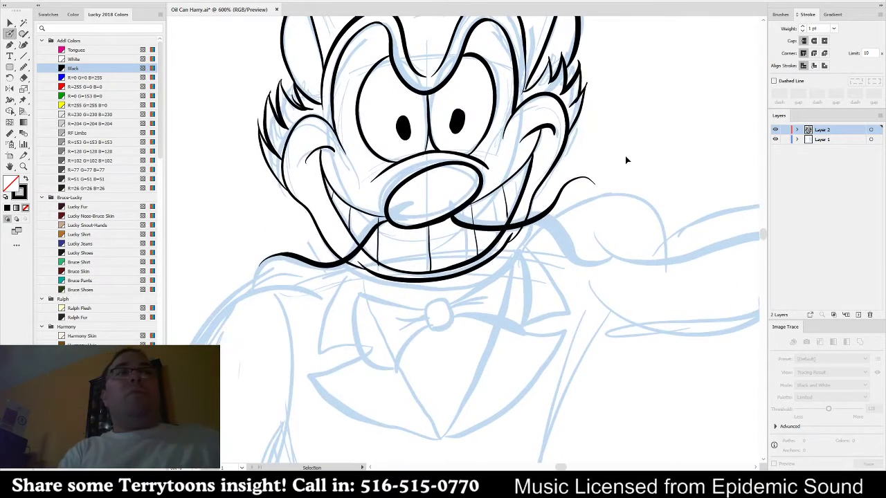
pyautogui.scroll(-3, 545, 248)
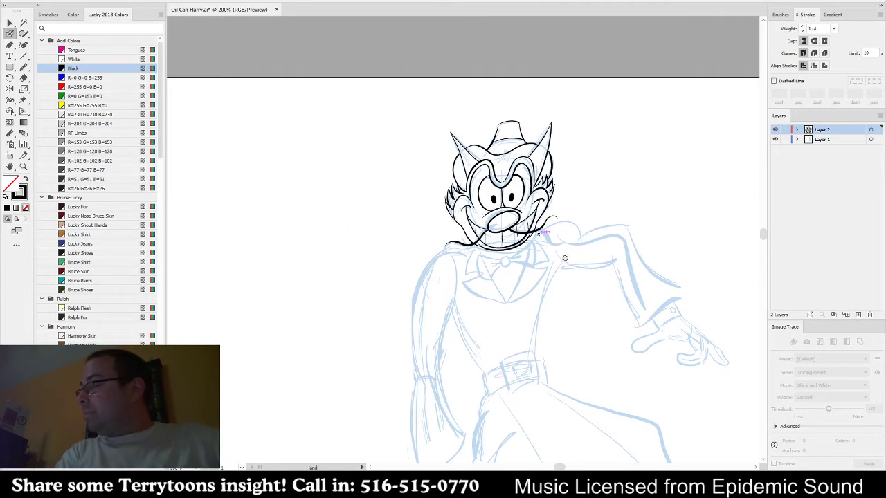
pyautogui.moveTo(565, 257); pyautogui.dragTo(470, 128)
pyautogui.hotkey('ctrl', '+')
pyautogui.scroll(-3, 465, 228)
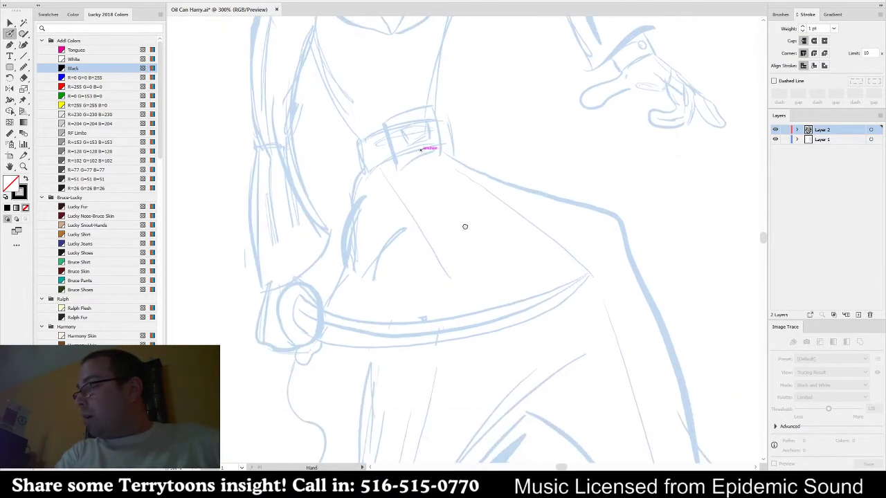
pyautogui.hotkey('shift', 'b')
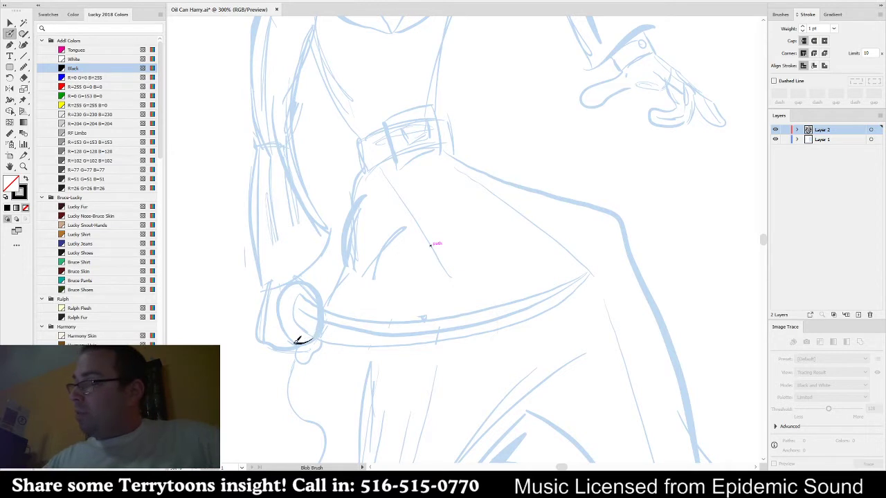
pyautogui.moveTo(297, 342)
pyautogui.mouseDown()
pyautogui.moveTo(281, 323)
pyautogui.moveTo(282, 292)
pyautogui.moveTo(302, 278)
pyautogui.moveTo(322, 308)
pyautogui.mouseUp()
# - Ink the curved sword blade's upper and lower edges from the guard to a sharp tip, redoing the lower edge
pyautogui.moveTo(553, 304); pyautogui.dragTo(520, 289)
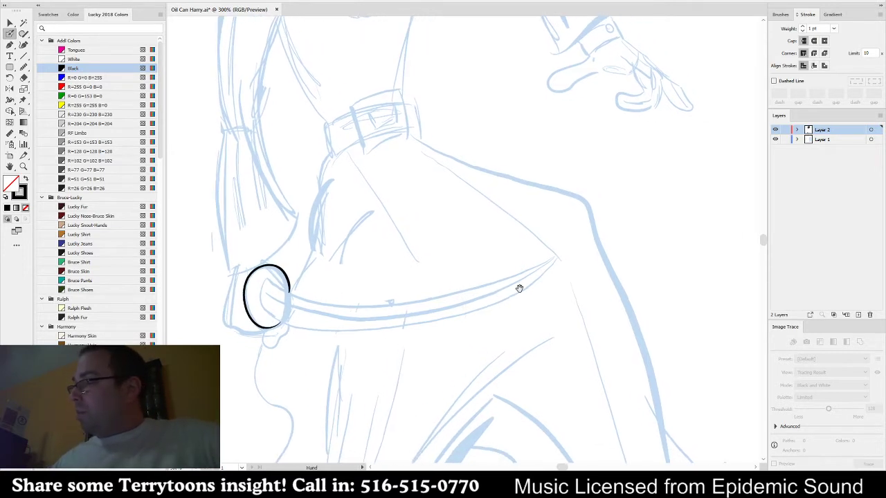
pyautogui.moveTo(556, 256)
pyautogui.mouseDown()
pyautogui.moveTo(434, 297)
pyautogui.moveTo(332, 303)
pyautogui.moveTo(274, 280)
pyautogui.mouseUp()
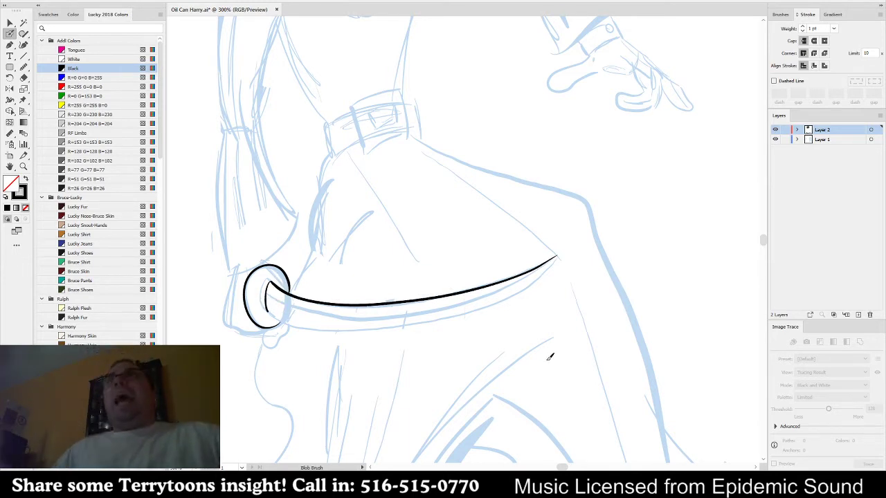
pyautogui.moveTo(562, 255)
pyautogui.mouseDown()
pyautogui.moveTo(519, 290)
pyautogui.moveTo(501, 298)
pyautogui.moveTo(535, 279)
pyautogui.moveTo(438, 319)
pyautogui.moveTo(363, 324)
pyautogui.moveTo(269, 312)
pyautogui.mouseUp()
pyautogui.hotkey('ctrl', 'z')
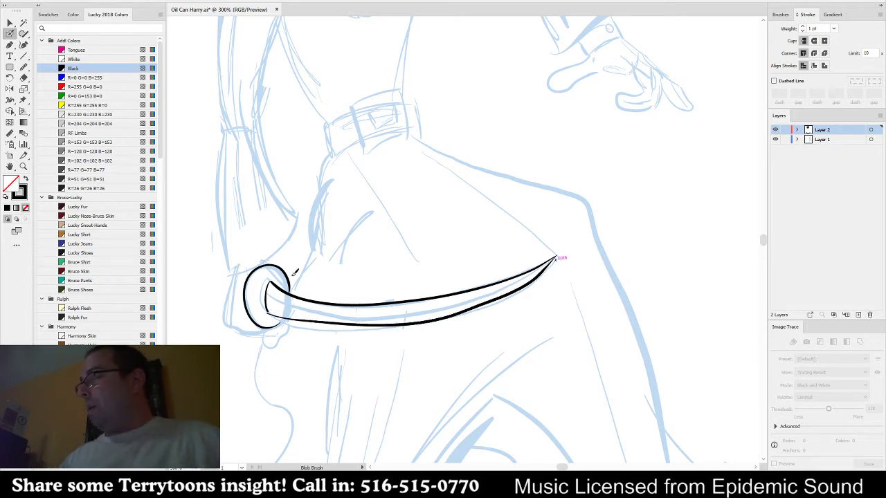
pyautogui.hotkey('ctrl', 'z')
pyautogui.moveTo(292, 319)
pyautogui.mouseDown()
pyautogui.moveTo(365, 327)
pyautogui.moveTo(428, 314)
pyautogui.moveTo(554, 260)
pyautogui.mouseUp()
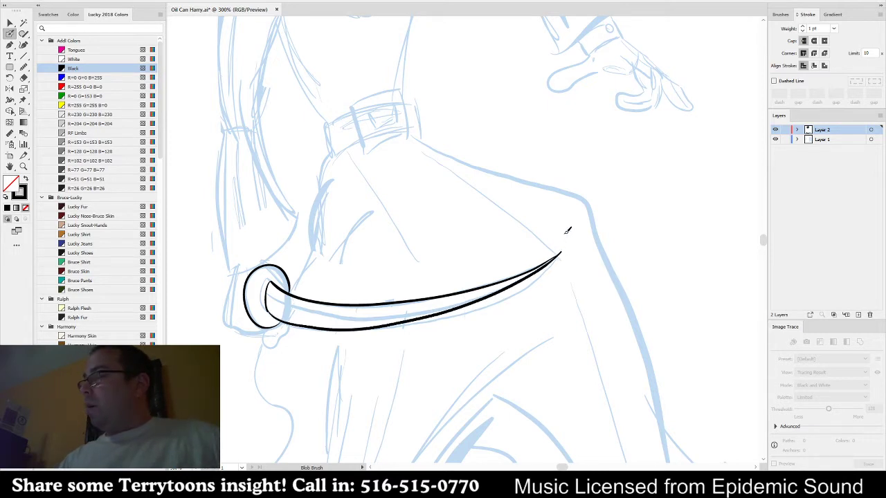
# - Ink a thin line along the middle of the sword blade, following its curve
pyautogui.moveTo(349, 315); pyautogui.dragTo(372, 287)
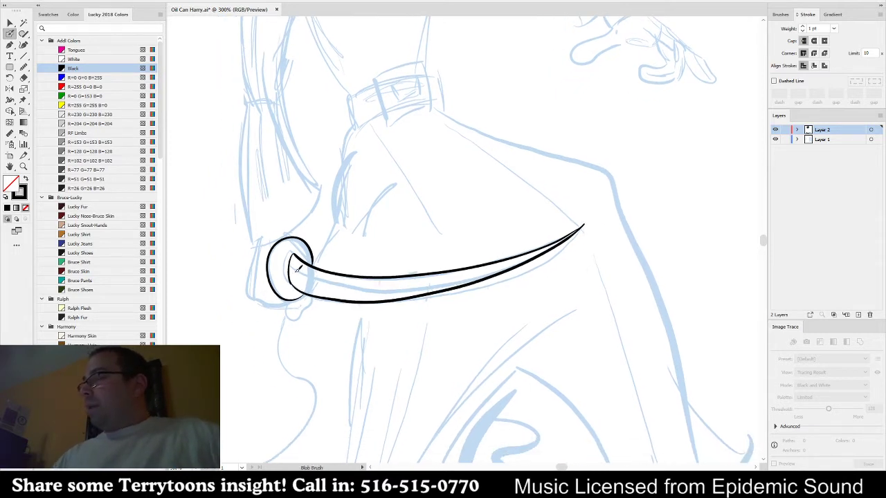
pyautogui.moveTo(297, 270)
pyautogui.mouseDown()
pyautogui.moveTo(453, 286)
pyautogui.moveTo(306, 278)
pyautogui.mouseUp()
pyautogui.hotkey('ctrl', 'z')
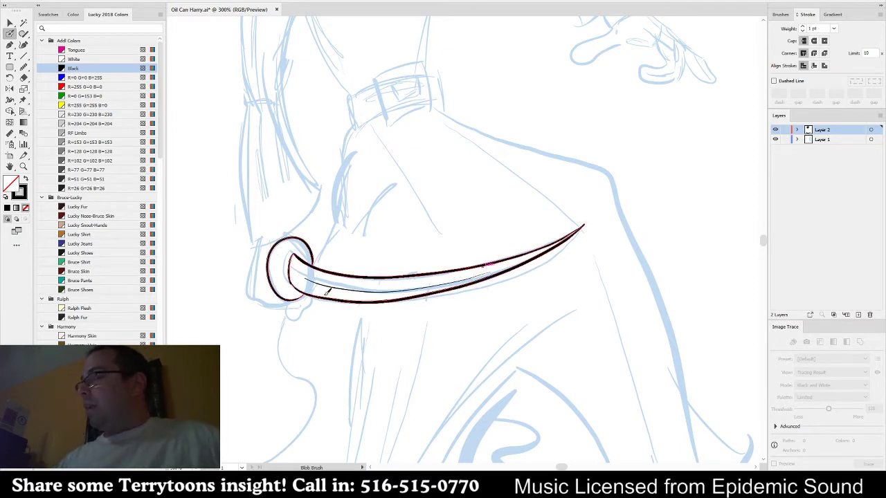
# - Ink the sleeve's flared lower edge and the fist gripping the sword behind the guard
pyautogui.moveTo(251, 243)
pyautogui.mouseDown()
pyautogui.moveTo(307, 204)
pyautogui.moveTo(323, 178)
pyautogui.mouseUp()
pyautogui.moveTo(290, 216); pyautogui.dragTo(311, 230)
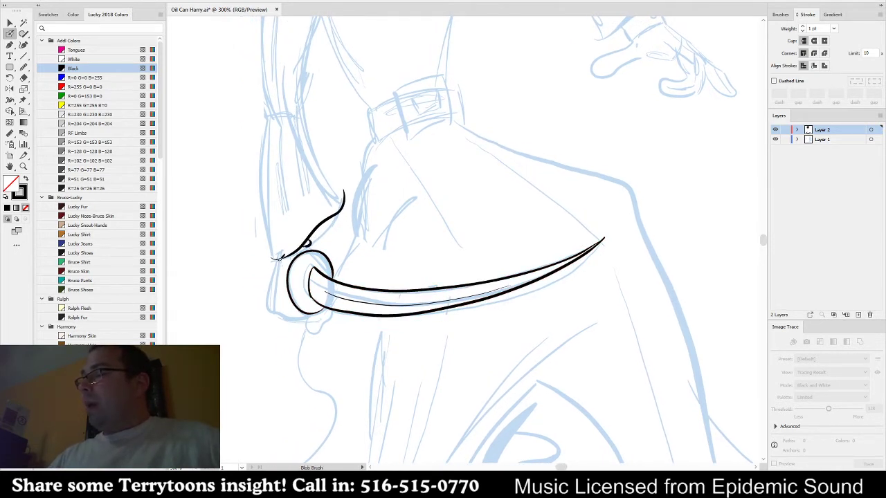
pyautogui.moveTo(277, 259)
pyautogui.mouseDown()
pyautogui.moveTo(273, 303)
pyautogui.moveTo(285, 303)
pyautogui.mouseUp()
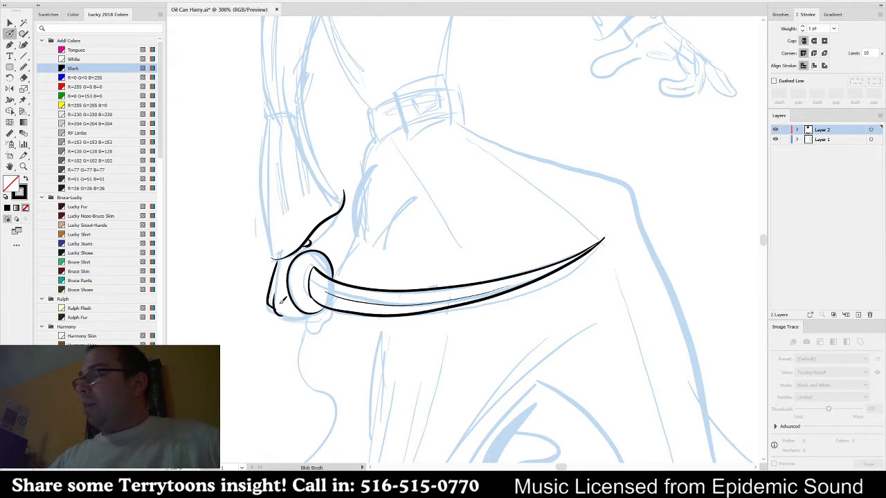
pyautogui.hotkey('ctrl', 'z')
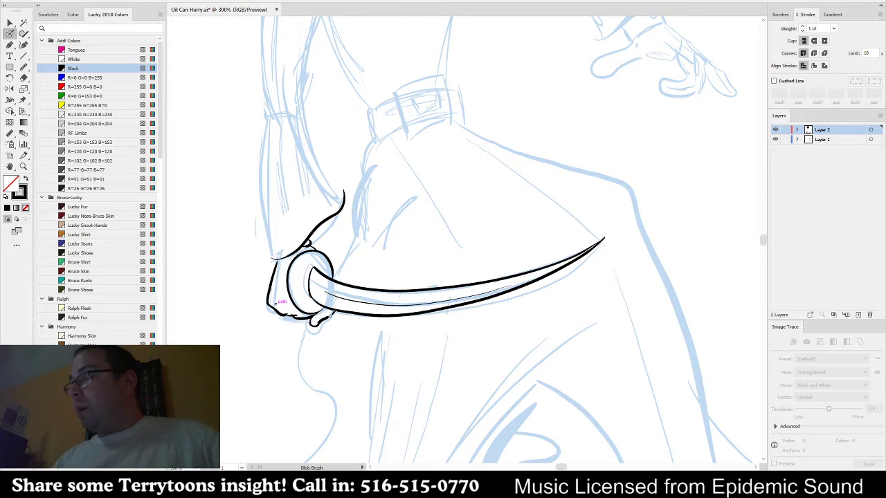
# - Ink both sides of the flared sleeve on the sword arm's forearm, adding a small fold near the cuff corner
pyautogui.moveTo(377, 253)
pyautogui.mouseDown()
pyautogui.moveTo(395, 257)
pyautogui.moveTo(398, 370)
pyautogui.mouseUp()
pyautogui.moveTo(298, 389)
pyautogui.mouseDown()
pyautogui.moveTo(292, 242)
pyautogui.moveTo(370, 317)
pyautogui.mouseUp()
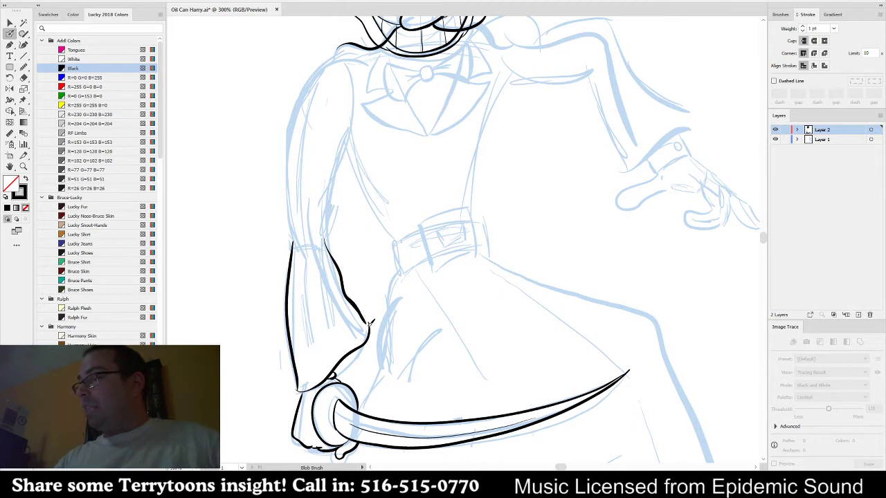
pyautogui.press('v')
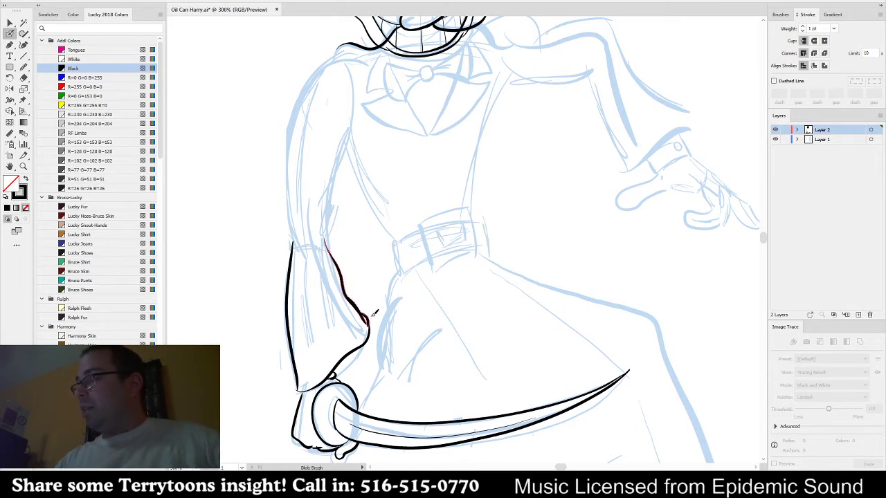
pyautogui.hotkey('shift', 'b')
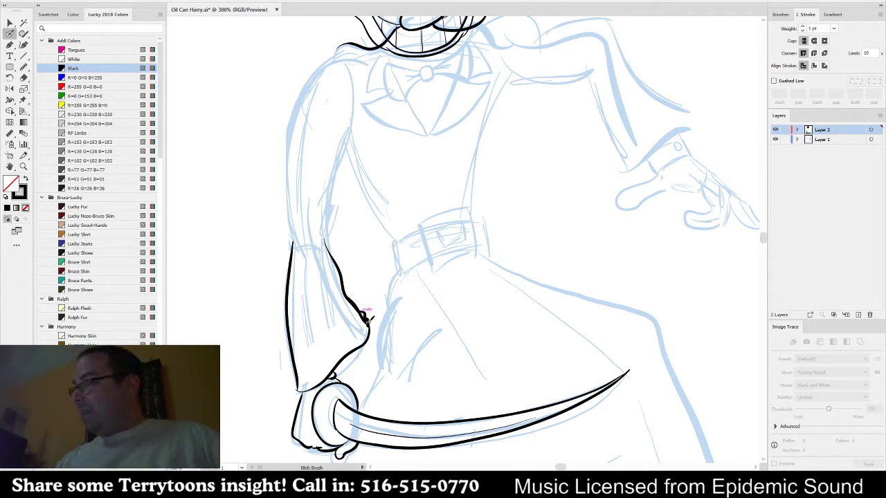
# - Ink the sword arm's outer edge up over the shoulder to the collar, redoing the shoulder curve, and its inner edge
pyautogui.scroll(4, 311, 317)
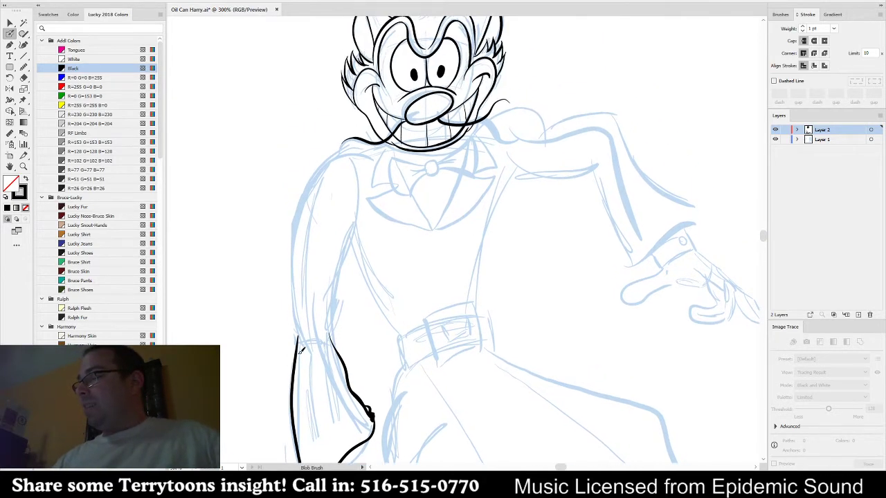
pyautogui.moveTo(300, 351); pyautogui.dragTo(304, 234)
pyautogui.moveTo(295, 275)
pyautogui.mouseDown()
pyautogui.moveTo(310, 181)
pyautogui.moveTo(368, 152)
pyautogui.mouseUp()
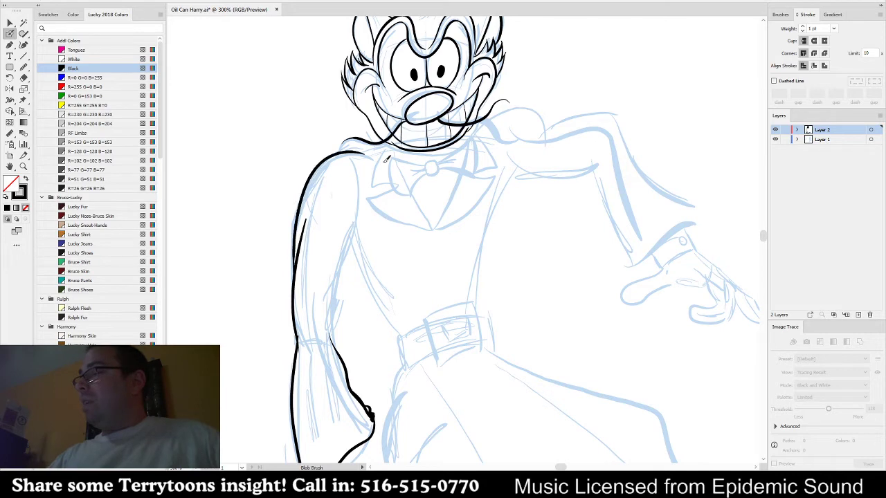
pyautogui.hotkey('ctrl', 'z')
pyautogui.moveTo(296, 246)
pyautogui.mouseDown()
pyautogui.moveTo(312, 189)
pyautogui.moveTo(346, 158)
pyautogui.moveTo(371, 152)
pyautogui.mouseUp()
pyautogui.moveTo(511, 161); pyautogui.dragTo(456, 205)
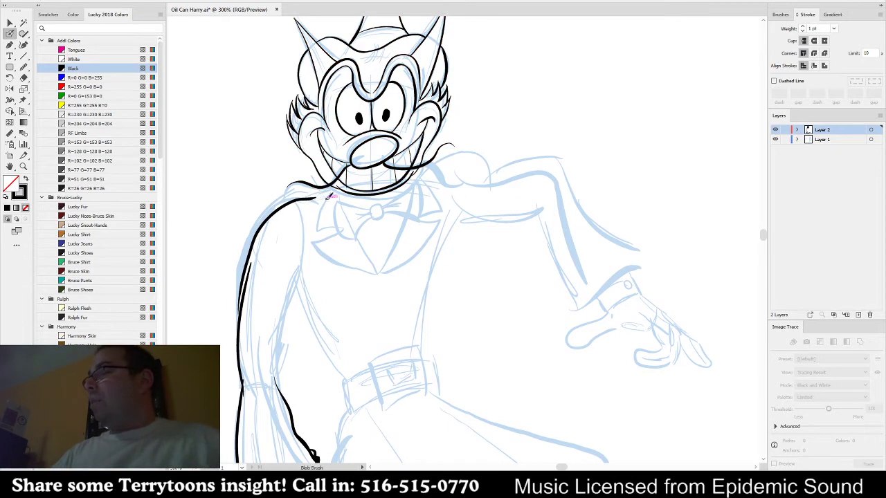
pyautogui.scroll(-4, 498, 238)
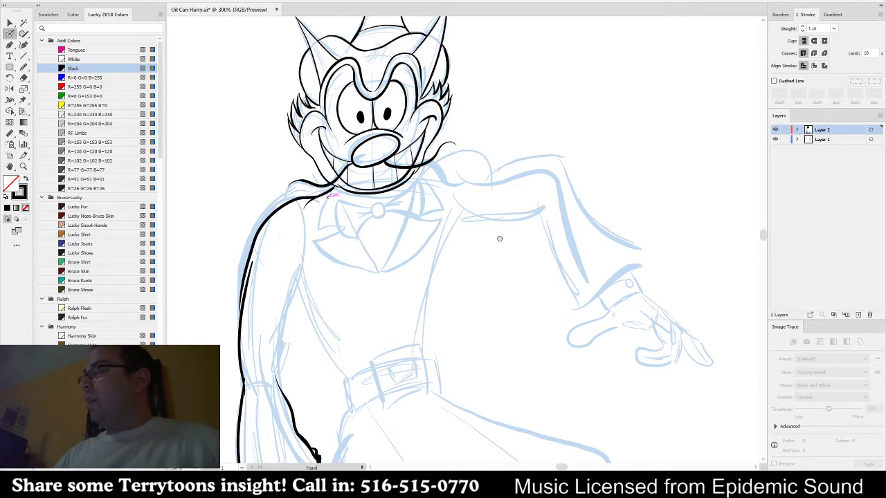
pyautogui.hscroll(-2, 530, 159)
pyautogui.moveTo(309, 289)
pyautogui.mouseDown()
pyautogui.moveTo(335, 191)
pyautogui.moveTo(360, 245)
pyautogui.moveTo(380, 281)
pyautogui.mouseUp()
# - Redo the sword arm's inner edge and ink the belt with its square double-outlined buckle at the waist
pyautogui.hotkey('ctrl', 'z')
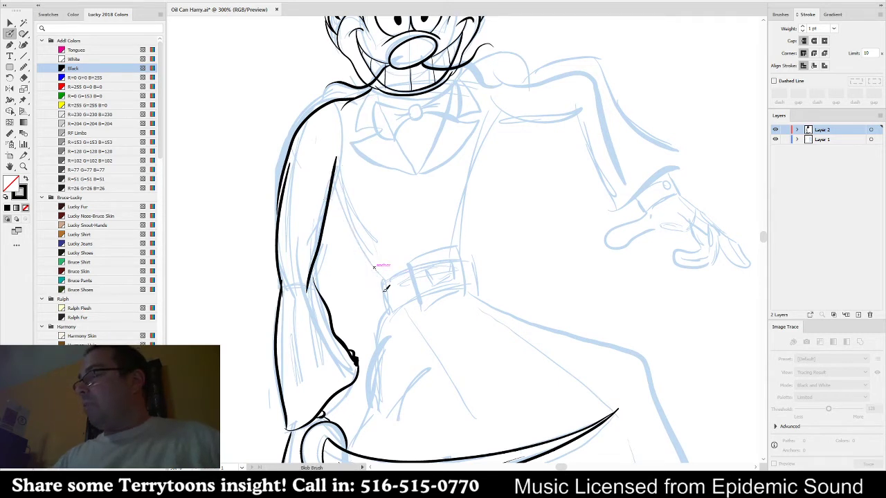
pyautogui.moveTo(387, 312)
pyautogui.mouseDown()
pyautogui.moveTo(386, 277)
pyautogui.moveTo(416, 262)
pyautogui.moveTo(387, 281)
pyautogui.moveTo(412, 265)
pyautogui.moveTo(389, 311)
pyautogui.moveTo(421, 291)
pyautogui.moveTo(427, 263)
pyautogui.moveTo(415, 260)
pyautogui.moveTo(423, 299)
pyautogui.moveTo(463, 286)
pyautogui.mouseUp()
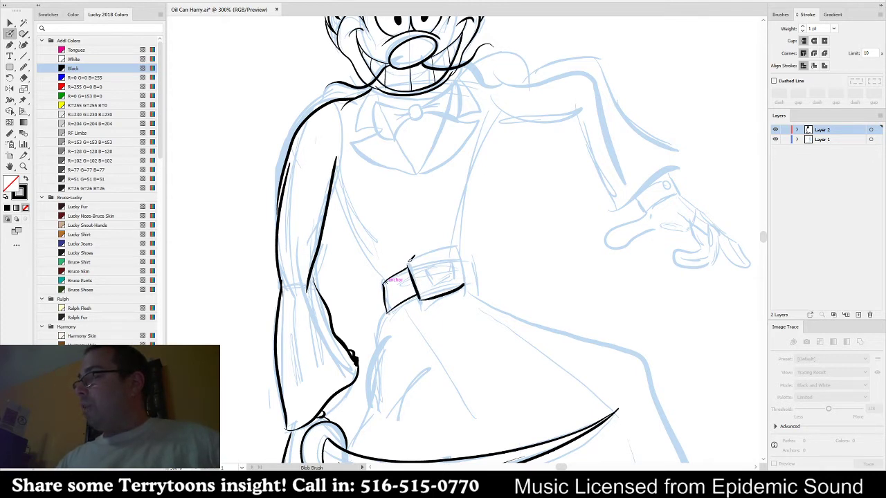
pyautogui.moveTo(463, 245); pyautogui.dragTo(464, 287)
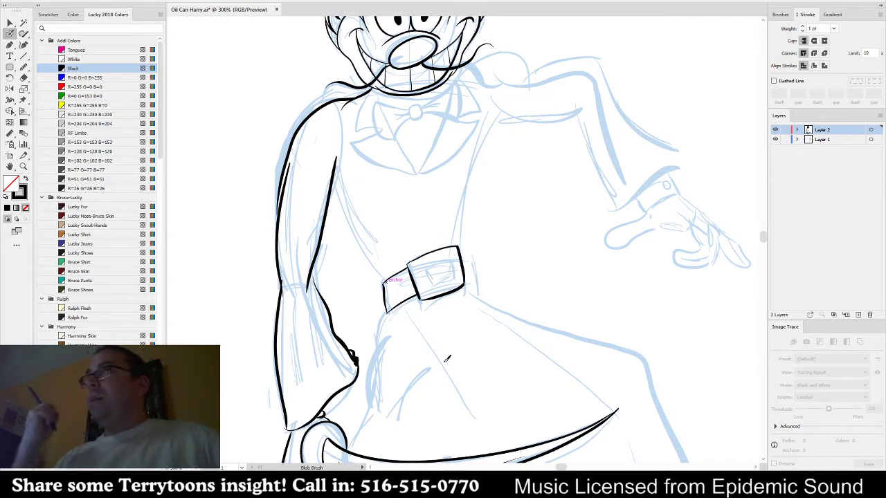
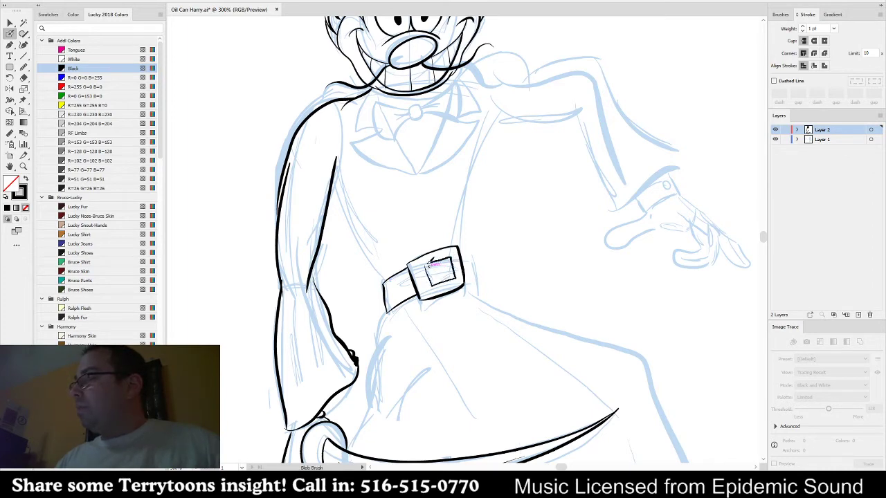
pyautogui.moveTo(480, 266); pyautogui.dragTo(463, 300)
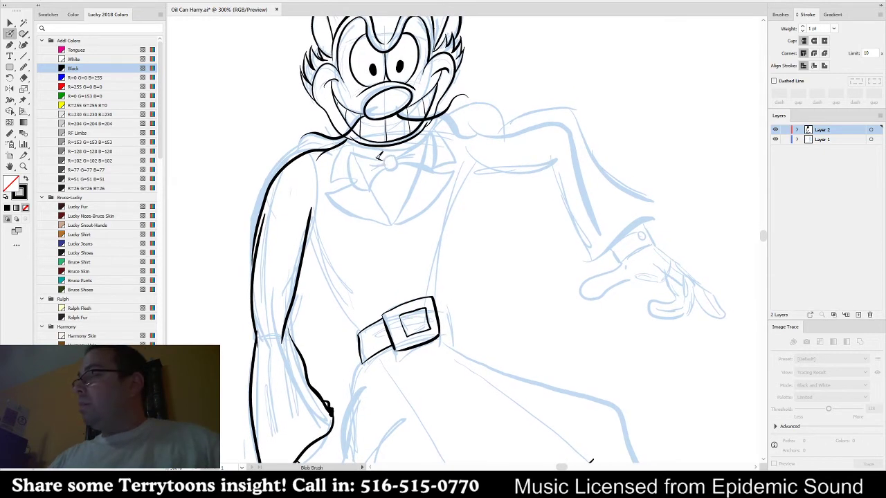
# - Ink the bow tie's loop on the sword-arm side and trim its line ends back from the knot
pyautogui.moveTo(351, 150)
pyautogui.mouseDown()
pyautogui.moveTo(365, 193)
pyautogui.moveTo(387, 166)
pyautogui.mouseUp()
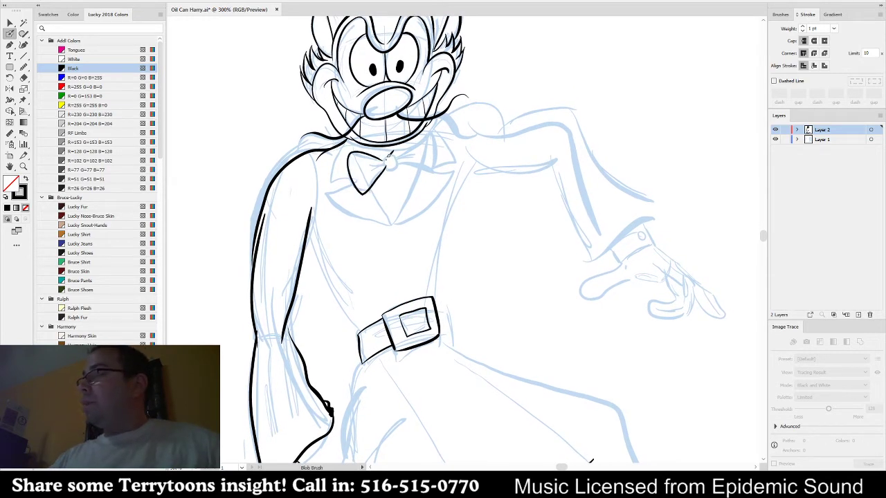
pyautogui.hotkey('ctrl', '+')
pyautogui.hotkey('ctrl', '+')
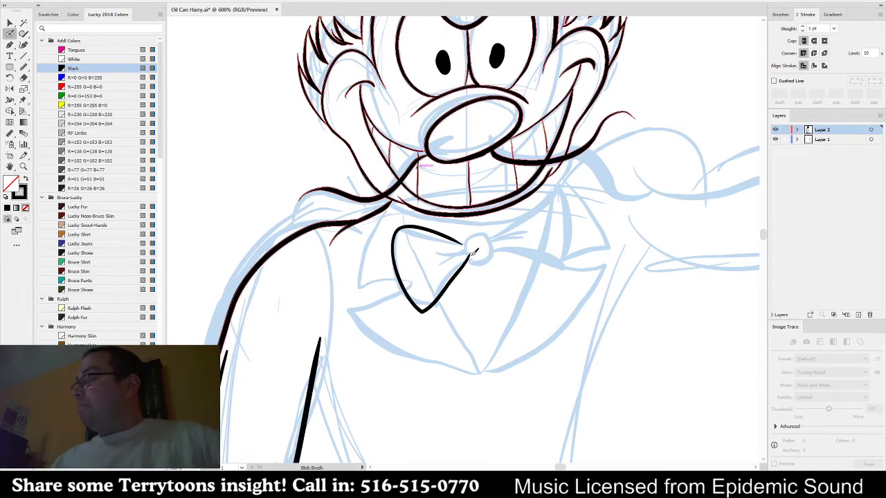
pyautogui.moveTo(472, 260)
pyautogui.mouseDown()
pyautogui.moveTo(465, 250)
pyautogui.moveTo(484, 234)
pyautogui.mouseUp()
pyautogui.hotkey('ctrl', 'z')
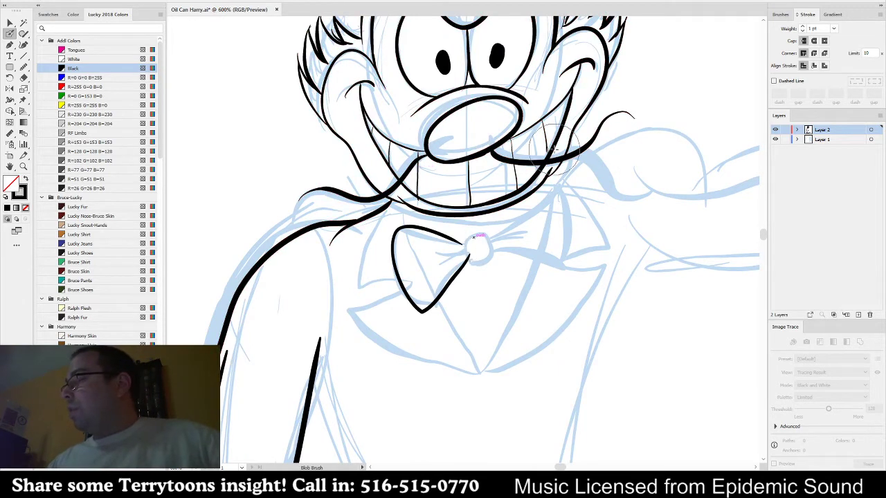
pyautogui.click(484, 248)
pyautogui.press('[')
pyautogui.press('[')
pyautogui.press('[')
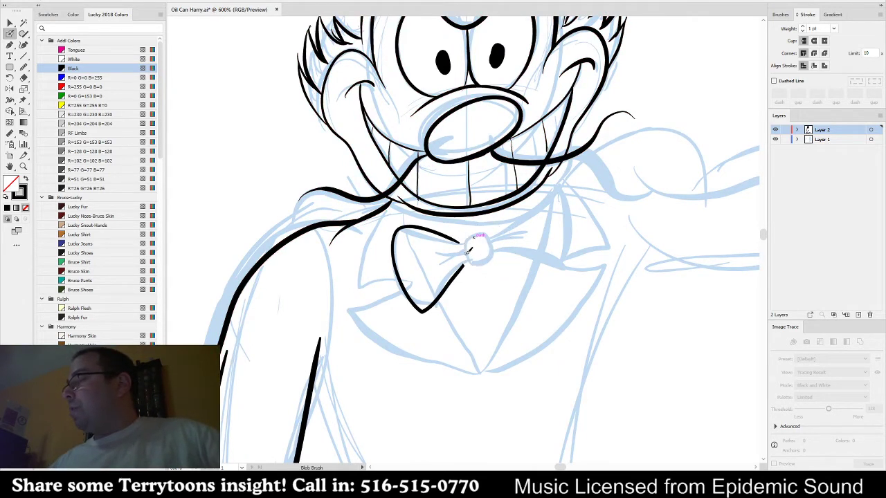
# - Ink the bow tie's rounded knot, its other loop and the small creases on both sides of the knot
pyautogui.moveTo(465, 255); pyautogui.dragTo(482, 231)
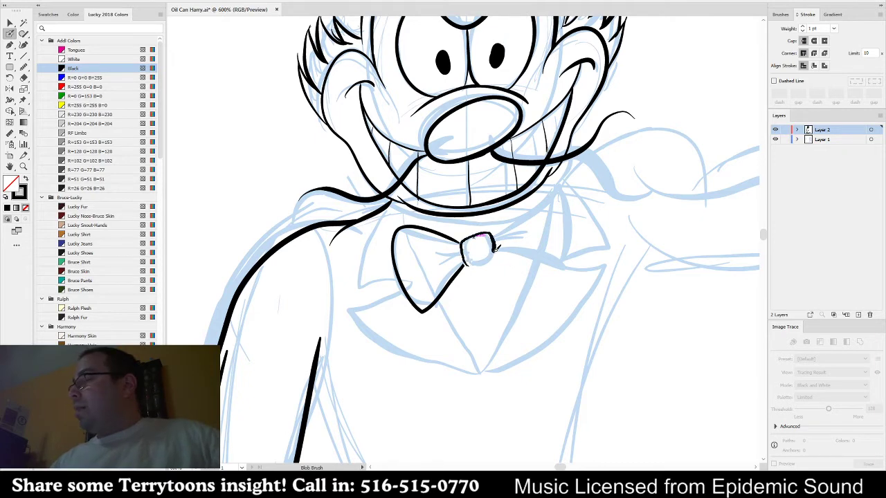
pyautogui.moveTo(465, 243)
pyautogui.mouseDown()
pyautogui.moveTo(449, 281)
pyautogui.moveTo(484, 233)
pyautogui.moveTo(503, 285)
pyautogui.moveTo(474, 312)
pyautogui.moveTo(433, 295)
pyautogui.mouseUp()
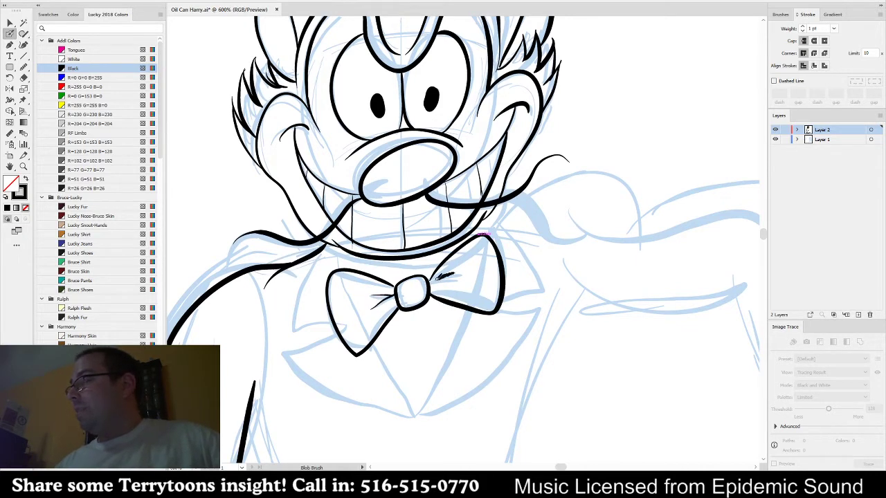
pyautogui.moveTo(437, 279)
pyautogui.mouseDown()
pyautogui.moveTo(430, 282)
pyautogui.moveTo(454, 280)
pyautogui.mouseUp()
pyautogui.hotkey('ctrl', 'z')
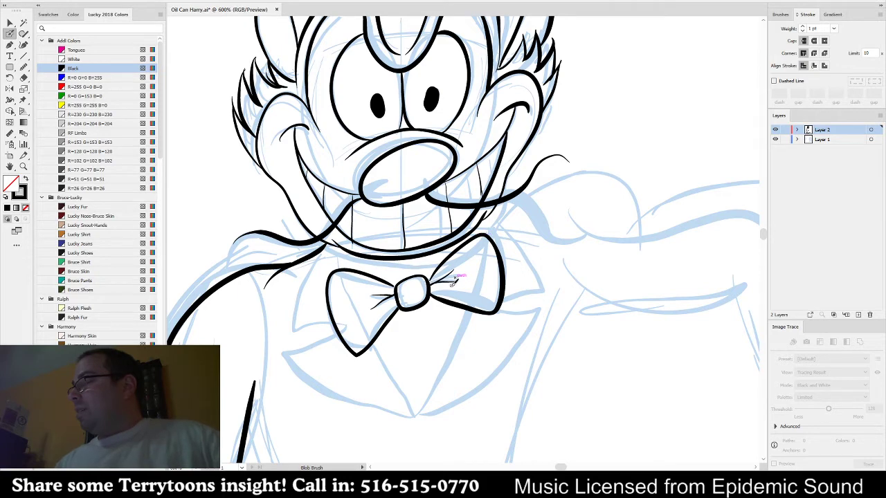
# - Ink the V-shaped shirt opening below the bow tie and a short collar line under the chin
pyautogui.moveTo(508, 311)
pyautogui.mouseDown()
pyautogui.moveTo(571, 266)
pyautogui.moveTo(509, 265)
pyautogui.mouseUp()
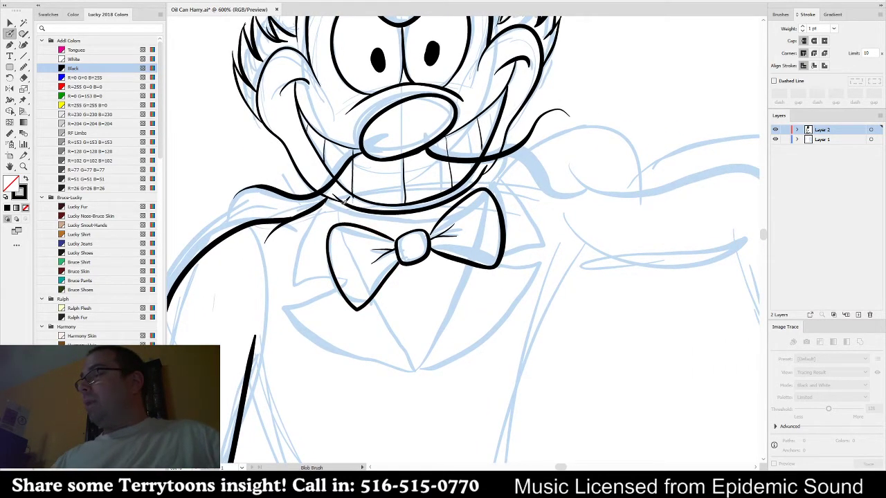
pyautogui.moveTo(376, 297)
pyautogui.mouseDown()
pyautogui.moveTo(427, 364)
pyautogui.moveTo(414, 380)
pyautogui.moveTo(476, 259)
pyautogui.mouseUp()
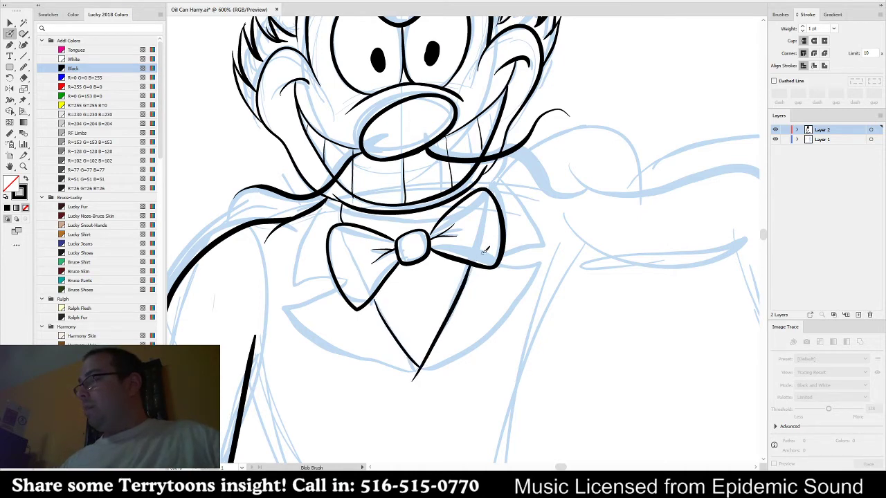
pyautogui.moveTo(534, 233); pyautogui.dragTo(510, 256)
pyautogui.press('ctrl')
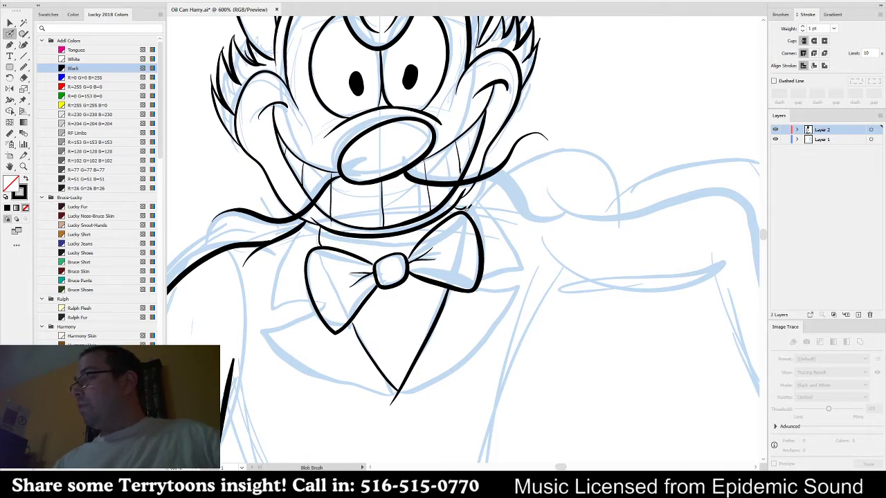
# - Ink the outstretched arm's rounded shoulder from the collar, and the torso's side from the sword arm's armpit down to the belt
pyautogui.moveTo(486, 201); pyautogui.dragTo(623, 179)
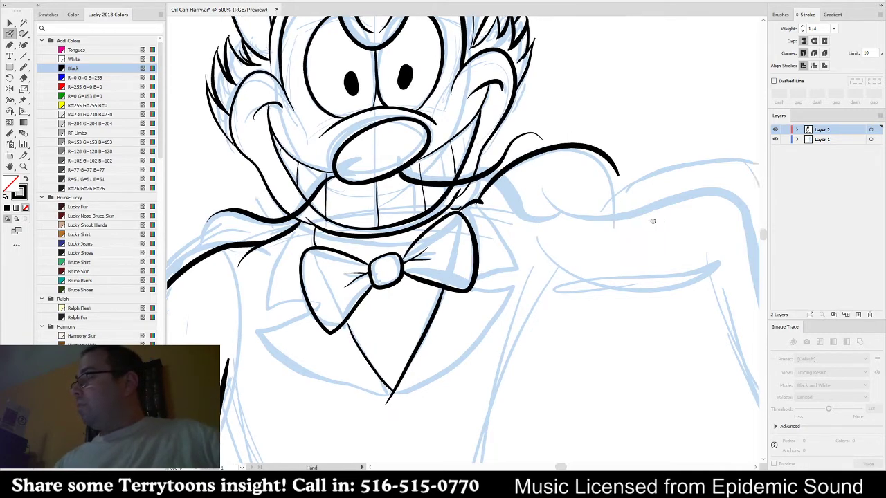
pyautogui.moveTo(758, 222)
pyautogui.mouseDown()
pyautogui.moveTo(623, 239)
pyautogui.moveTo(544, 164)
pyautogui.mouseUp()
pyautogui.press('ctrl')
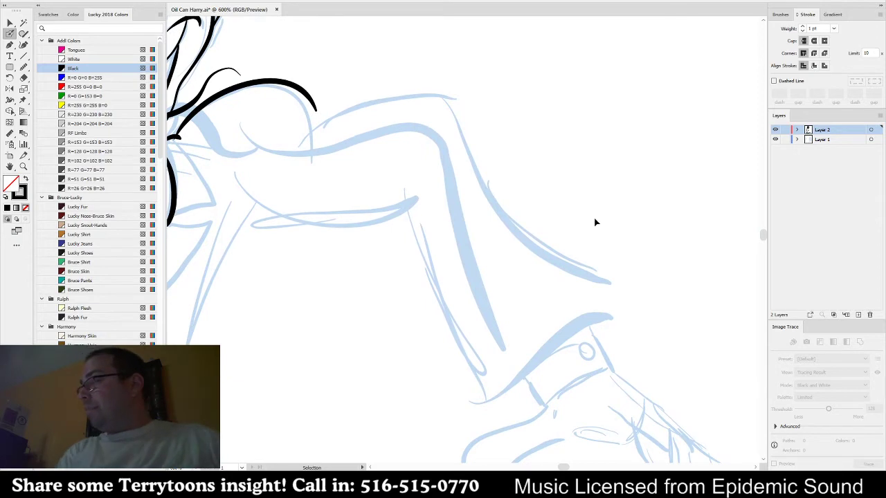
pyautogui.scroll(-1, 594, 219)
pyautogui.moveTo(593, 218); pyautogui.dragTo(716, 125)
pyautogui.moveTo(267, 210)
pyautogui.mouseDown()
pyautogui.moveTo(330, 337)
pyautogui.moveTo(265, 202)
pyautogui.mouseUp()
pyautogui.hotkey('ctrl', 'z')
pyautogui.hscroll(2, 335, 237)
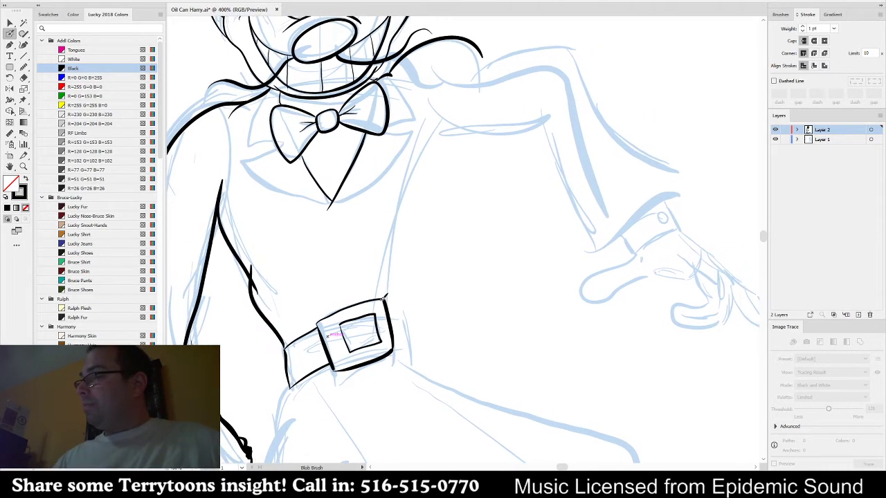
# - Ink the torso's other side up from the belt, the outstretched arm's underside, and its flared sleeve with the outer edge and hem
pyautogui.moveTo(379, 298)
pyautogui.mouseDown()
pyautogui.moveTo(418, 185)
pyautogui.moveTo(451, 129)
pyautogui.mouseUp()
pyautogui.hotkey('ctrl', 'z')
pyautogui.hotkey('ctrl', 'z')
pyautogui.moveTo(382, 298)
pyautogui.mouseDown()
pyautogui.moveTo(478, 119)
pyautogui.moveTo(564, 119)
pyautogui.moveTo(584, 241)
pyautogui.mouseUp()
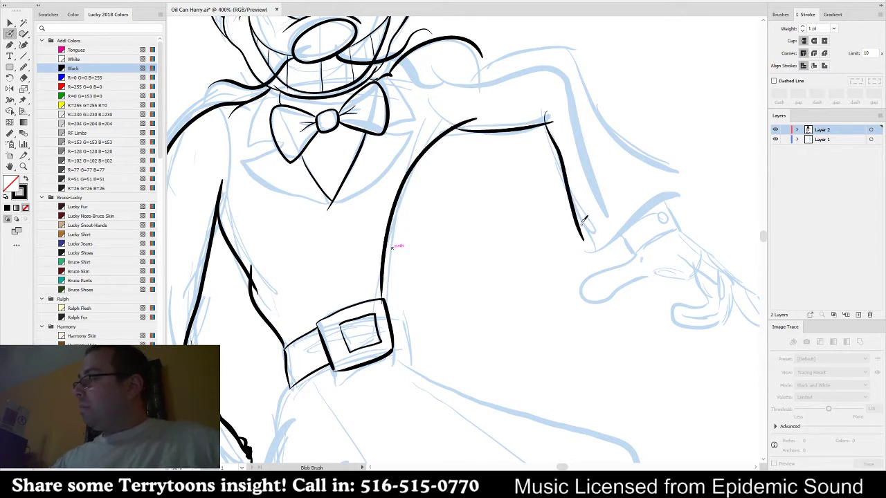
pyautogui.hotkey('ctrl', 'z')
pyautogui.moveTo(545, 124)
pyautogui.mouseDown()
pyautogui.moveTo(602, 234)
pyautogui.moveTo(592, 246)
pyautogui.moveTo(689, 185)
pyautogui.moveTo(667, 206)
pyautogui.moveTo(595, 235)
pyautogui.moveTo(567, 235)
pyautogui.moveTo(497, 168)
pyautogui.moveTo(476, 115)
pyautogui.moveTo(409, 111)
pyautogui.moveTo(416, 132)
pyautogui.mouseUp()
pyautogui.moveTo(471, 180); pyautogui.dragTo(680, 185)
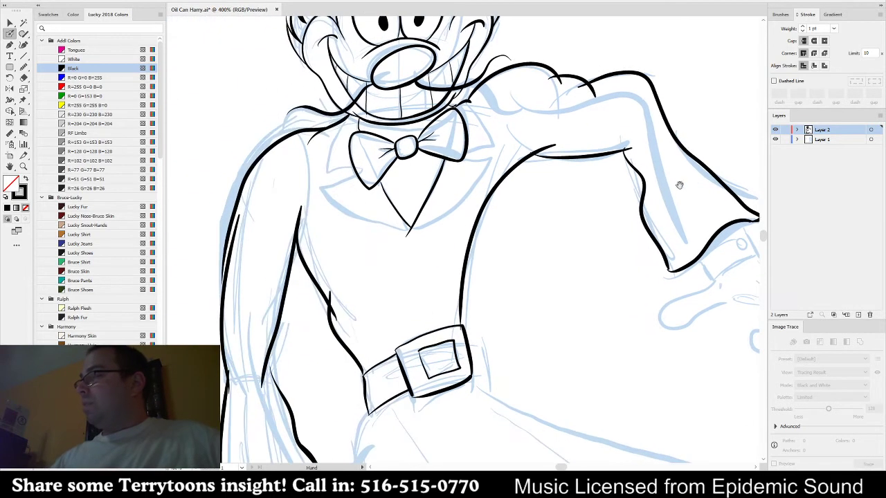
# - Join the rounded shoulder to the outstretched arm's upper edge with a dipping line, redrawing it until it flows smoothly
pyautogui.moveTo(620, 295); pyautogui.dragTo(464, 303)
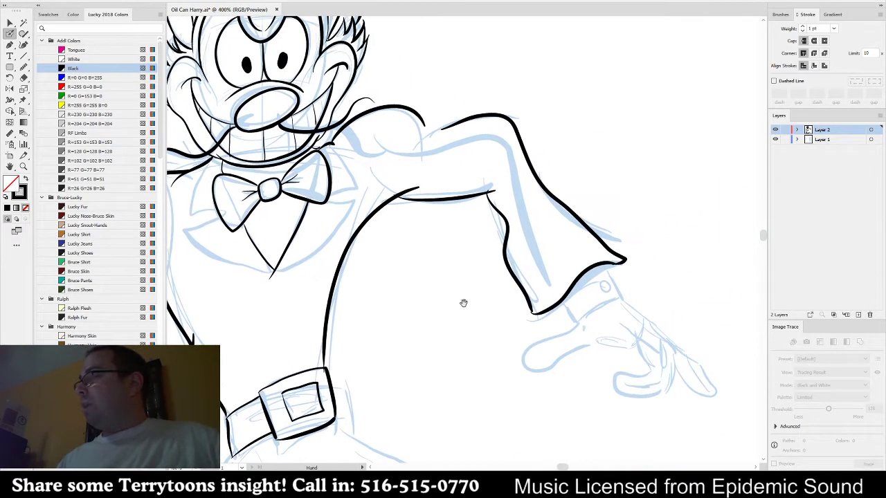
pyautogui.moveTo(418, 119); pyautogui.dragTo(470, 110)
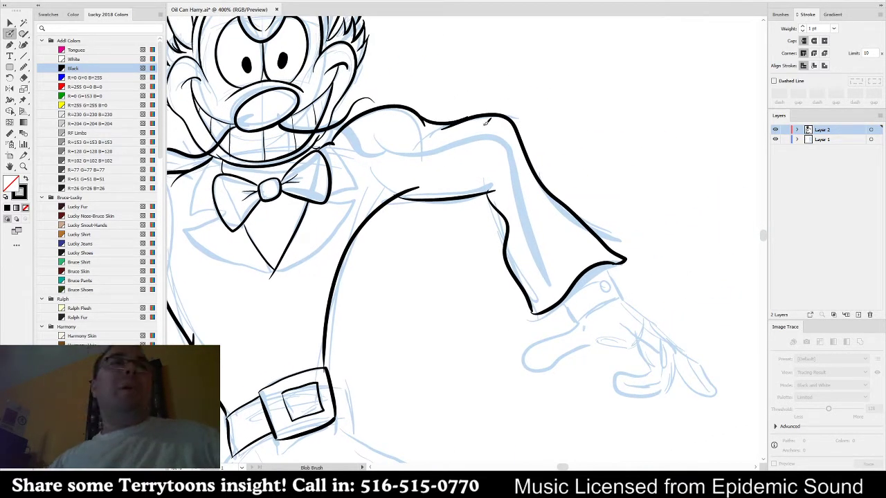
pyautogui.hotkey('ctrl', 'z')
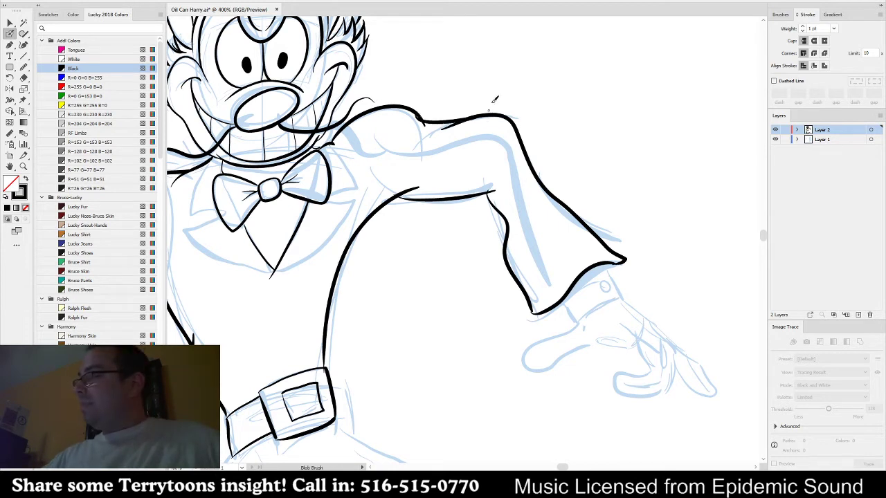
pyautogui.moveTo(462, 124); pyautogui.dragTo(398, 109)
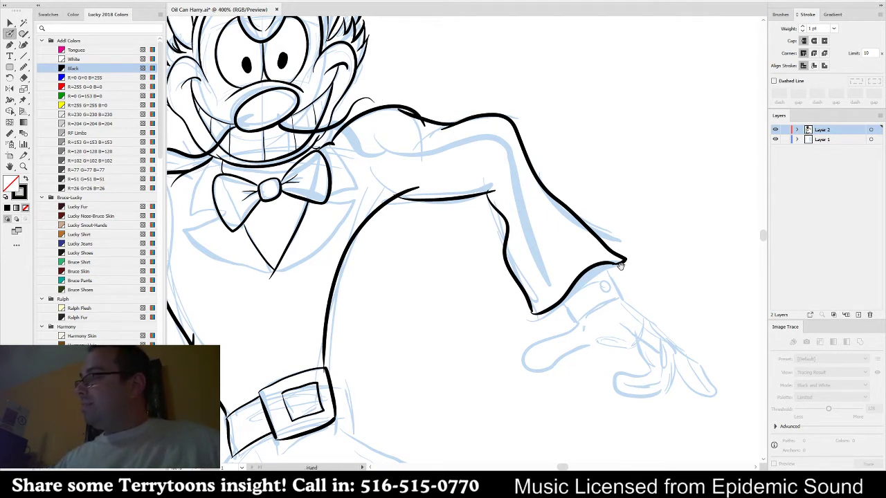
pyautogui.hotkey('ctrl', 'z')
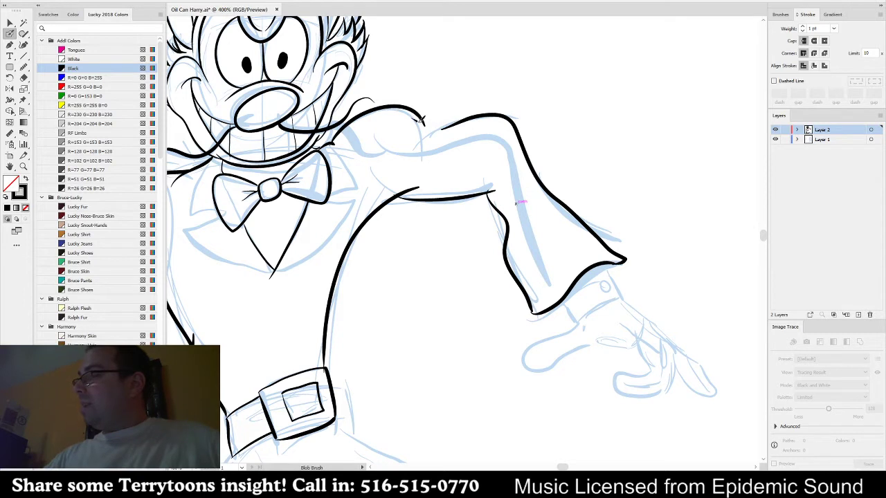
pyautogui.moveTo(420, 119); pyautogui.dragTo(464, 123)
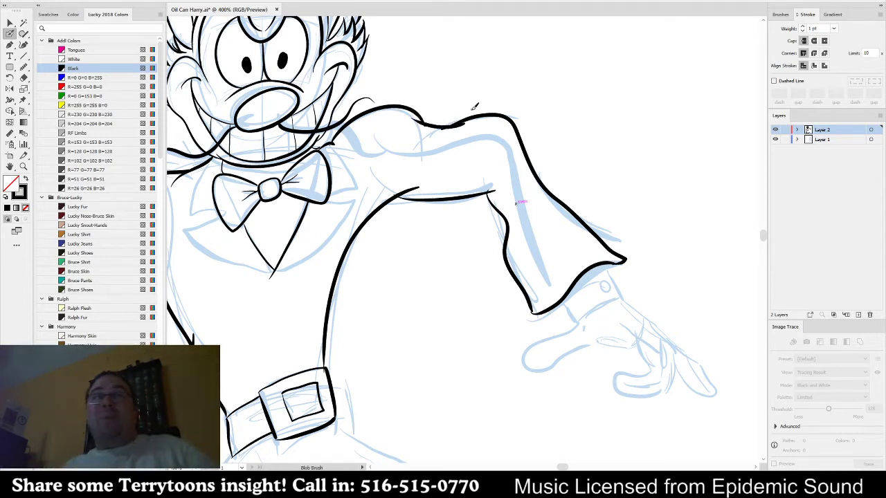
# - Ink the teardrop outline of the front shoe below the cape with the Blob Brush, thickening it along the sole
pyautogui.press('c')
pyautogui.press('space')
pyautogui.moveTo(600, 346); pyautogui.dragTo(601, 298)
pyautogui.moveTo(542, 419); pyautogui.dragTo(628, 265)
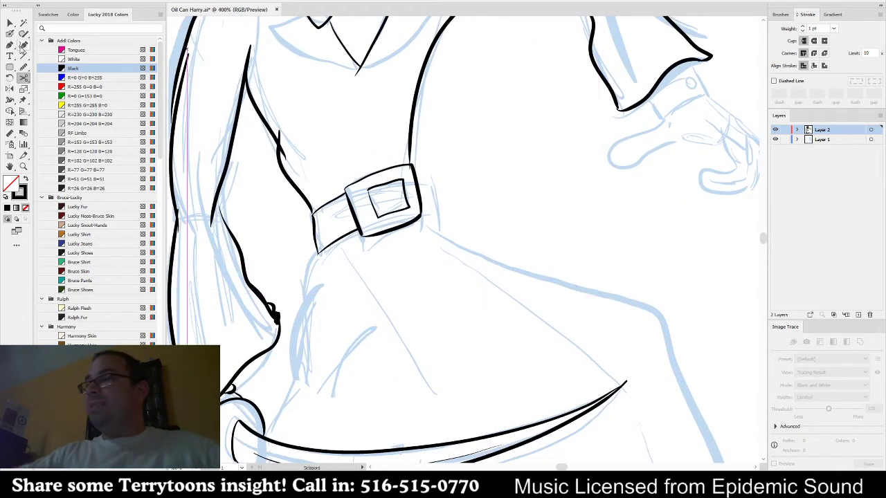
pyautogui.click(10, 33)
pyautogui.press('space')
pyautogui.moveTo(564, 345); pyautogui.dragTo(567, 129)
pyautogui.moveTo(574, 292); pyautogui.dragTo(579, 254)
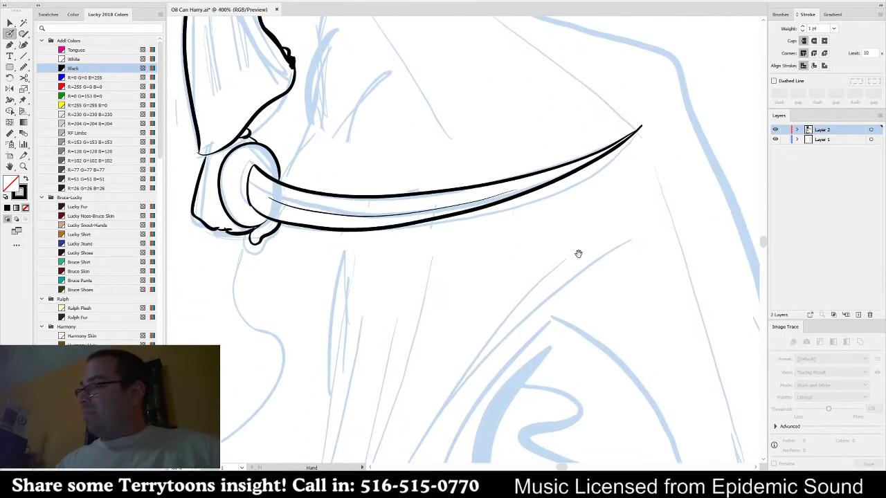
pyautogui.scroll(-1, 578, 253)
pyautogui.press('space')
pyautogui.moveTo(636, 320)
pyautogui.mouseDown()
pyautogui.moveTo(593, 194)
pyautogui.moveTo(618, 128)
pyautogui.mouseUp()
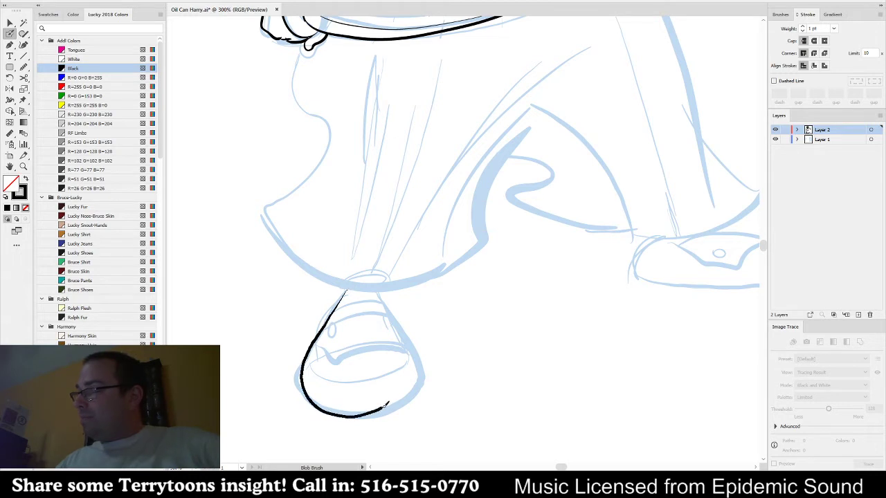
pyautogui.moveTo(389, 403); pyautogui.dragTo(401, 386)
pyautogui.hotkey('ctrl', 'z')
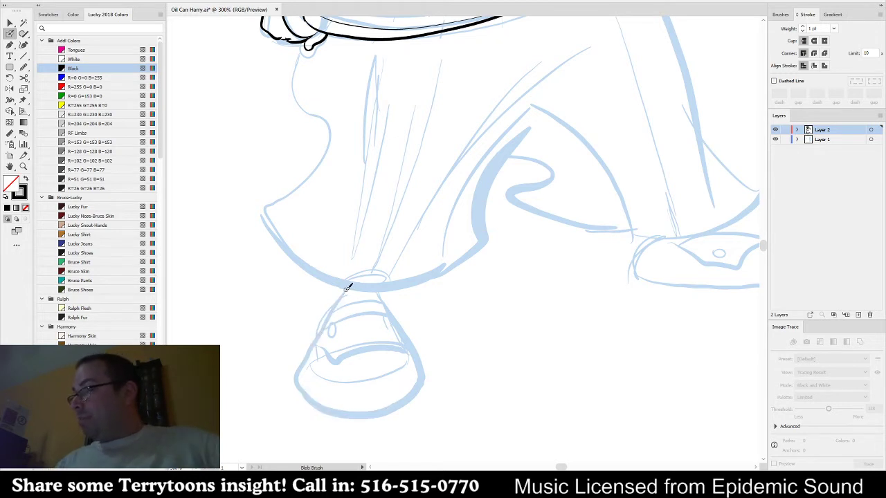
pyautogui.moveTo(346, 291)
pyautogui.mouseDown()
pyautogui.moveTo(306, 364)
pyautogui.moveTo(314, 399)
pyautogui.moveTo(341, 416)
pyautogui.moveTo(381, 416)
pyautogui.moveTo(411, 397)
pyautogui.moveTo(419, 375)
pyautogui.moveTo(376, 286)
pyautogui.mouseUp()
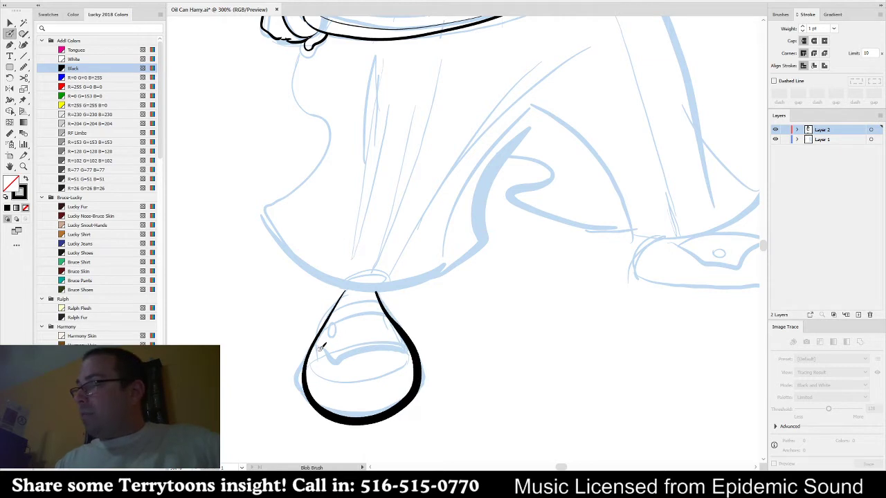
# - Ink the pointed spat edge across the front shoe, its two small oval buttons and the curved line near the ankle
pyautogui.moveTo(367, 349); pyautogui.dragTo(397, 355)
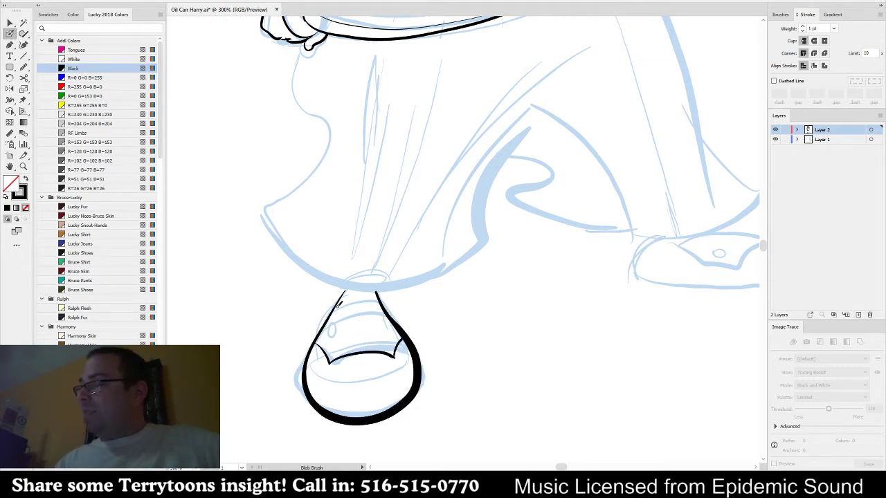
pyautogui.moveTo(342, 305)
pyautogui.mouseDown()
pyautogui.moveTo(328, 333)
pyautogui.moveTo(332, 324)
pyautogui.mouseUp()
pyautogui.moveTo(390, 327); pyautogui.dragTo(385, 318)
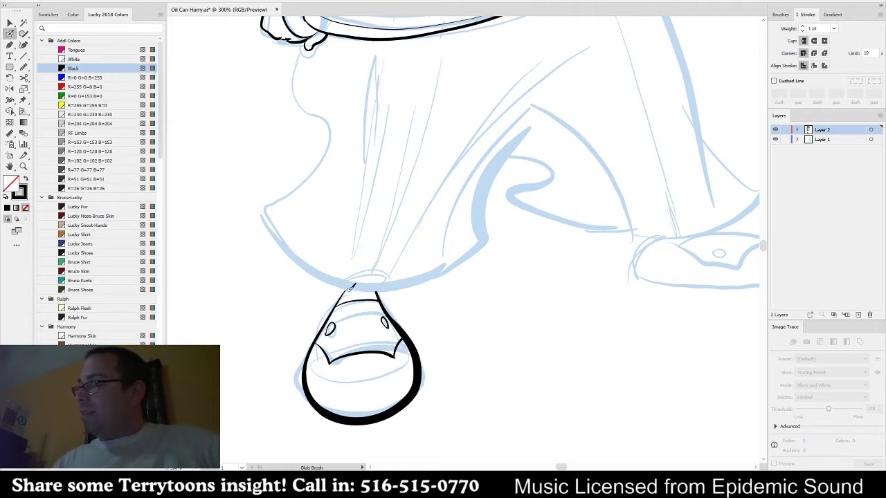
# - Ink the rounded outline of the back shoe, its pointed spat edge and the small round button
pyautogui.hscroll(5, 415, 273)
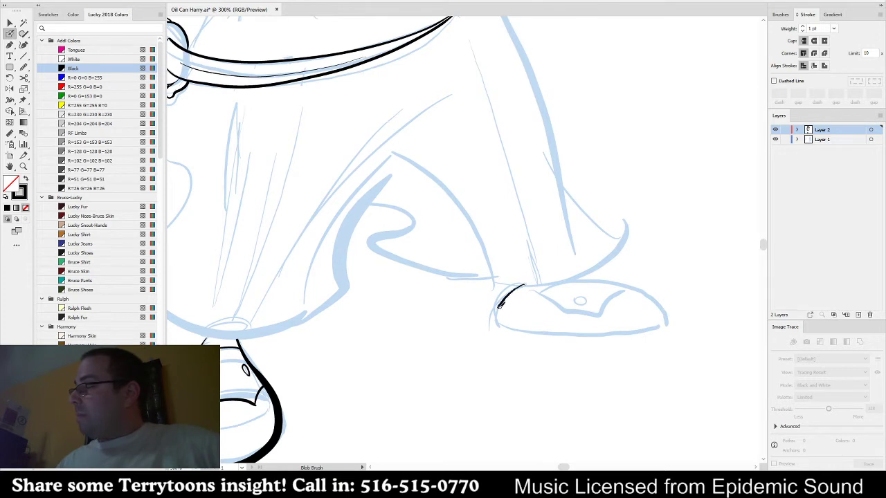
pyautogui.moveTo(500, 304)
pyautogui.mouseDown()
pyautogui.moveTo(530, 332)
pyautogui.moveTo(562, 335)
pyautogui.moveTo(670, 324)
pyautogui.moveTo(645, 291)
pyautogui.moveTo(609, 281)
pyautogui.moveTo(576, 279)
pyautogui.moveTo(543, 287)
pyautogui.mouseUp()
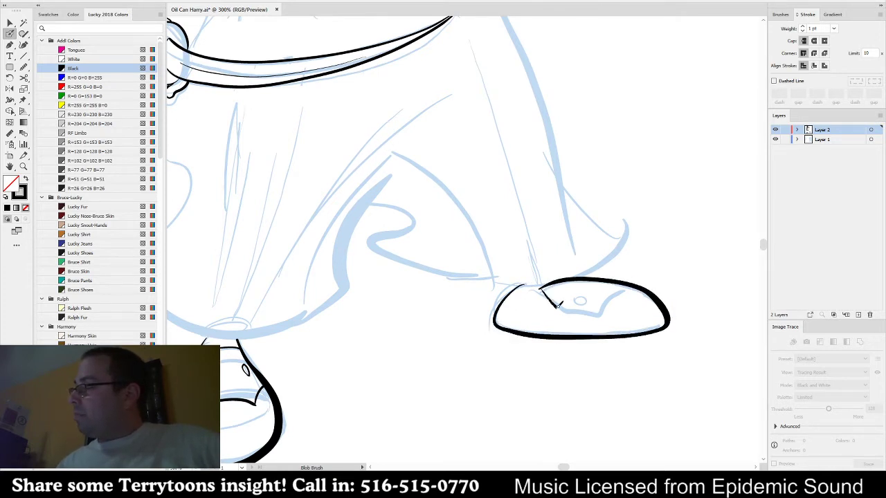
pyautogui.moveTo(609, 309); pyautogui.dragTo(619, 282)
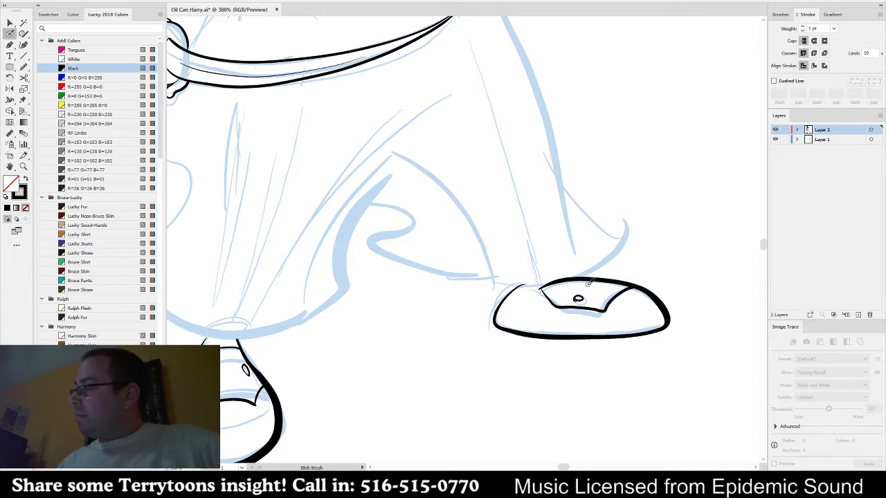
# - Ink the cape's hem above the back shoe, its flared corner and the thick outer edge up to the knee
pyautogui.moveTo(634, 277); pyautogui.dragTo(658, 334)
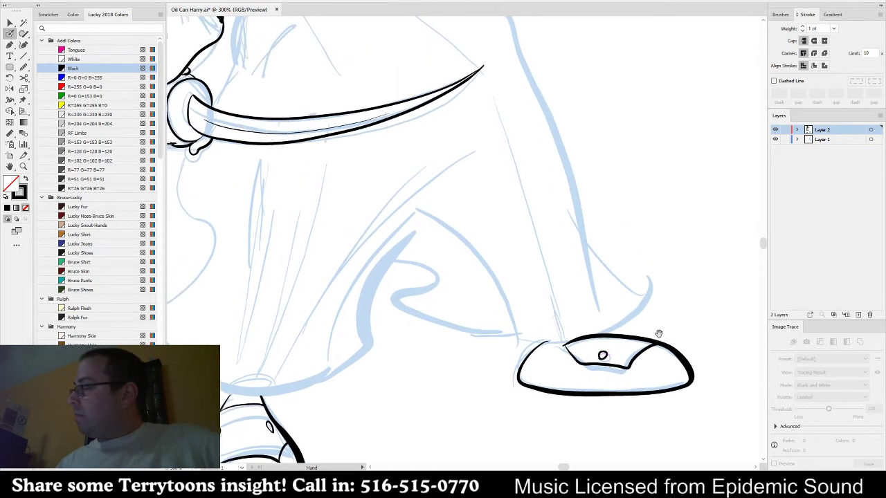
pyautogui.moveTo(527, 333)
pyautogui.mouseDown()
pyautogui.moveTo(608, 327)
pyautogui.moveTo(644, 313)
pyautogui.moveTo(655, 277)
pyautogui.moveTo(577, 227)
pyautogui.moveTo(561, 198)
pyautogui.mouseUp()
pyautogui.moveTo(618, 183)
pyautogui.mouseDown()
pyautogui.moveTo(593, 374)
pyautogui.moveTo(458, 181)
pyautogui.moveTo(470, 174)
pyautogui.moveTo(468, 220)
pyautogui.mouseUp()
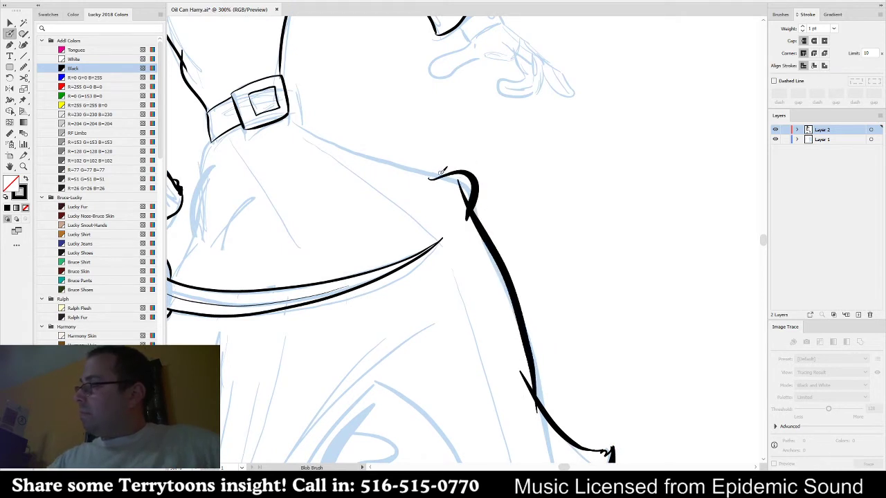
# - Ink the upper edge of the bent leg from the belt buckle to the knee, redrawing the knee bend until it joins the outer edge
pyautogui.moveTo(449, 175); pyautogui.dragTo(318, 133)
pyautogui.hotkey('ctrl', 'z')
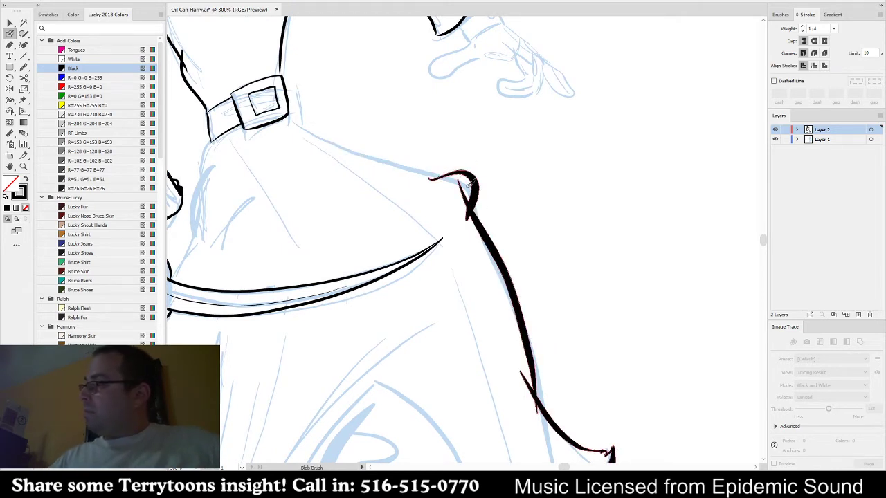
pyautogui.hotkey('ctrl', 'z')
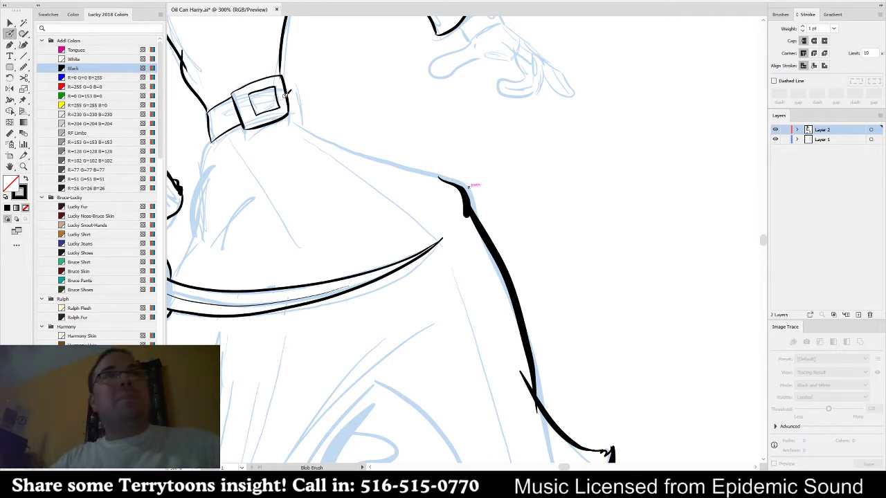
pyautogui.moveTo(289, 119)
pyautogui.mouseDown()
pyautogui.moveTo(401, 173)
pyautogui.moveTo(401, 162)
pyautogui.moveTo(464, 191)
pyautogui.mouseUp()
pyautogui.moveTo(415, 166)
pyautogui.mouseDown()
pyautogui.moveTo(458, 191)
pyautogui.moveTo(465, 212)
pyautogui.mouseUp()
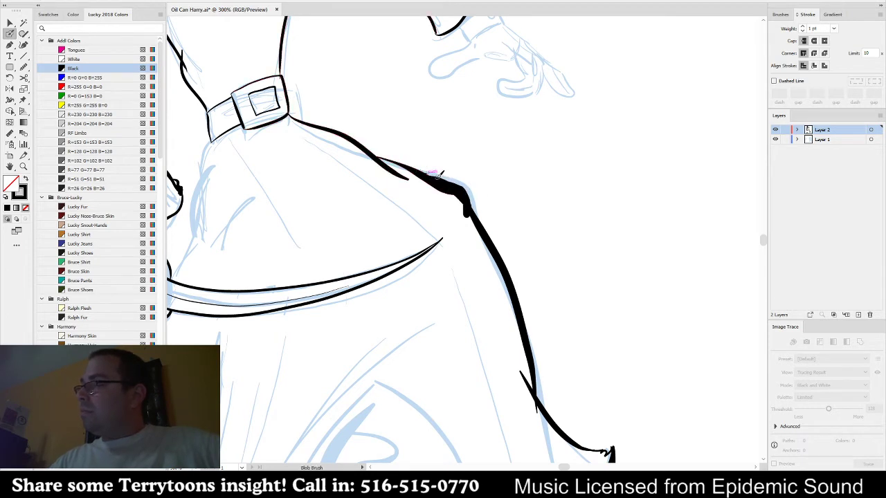
pyautogui.hotkey('ctrl', 'z')
pyautogui.hotkey('ctrl', 'z')
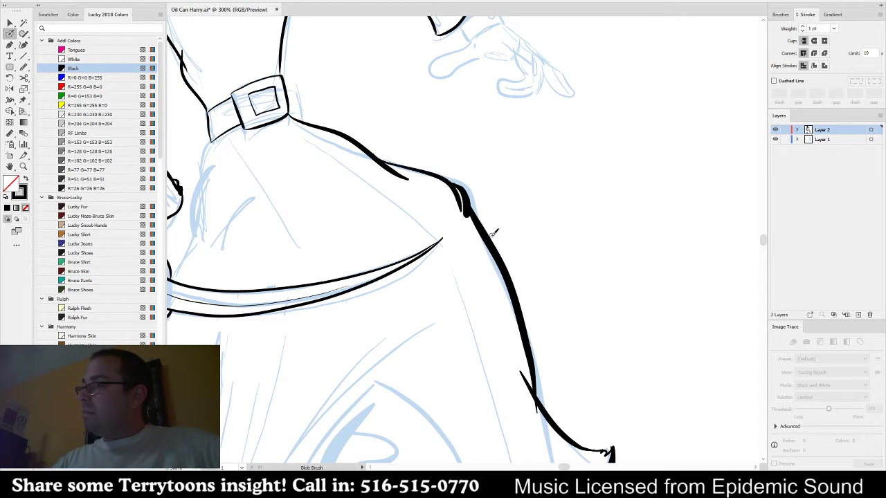
# - Ink the cape's edge on the sword-hand side below the belt, with a short line running down to the hand
pyautogui.moveTo(539, 289); pyautogui.dragTo(669, 199)
pyautogui.moveTo(360, 199)
pyautogui.mouseDown()
pyautogui.moveTo(389, 77)
pyautogui.moveTo(355, 138)
pyautogui.mouseUp()
pyautogui.scroll(-3, 370, 117)
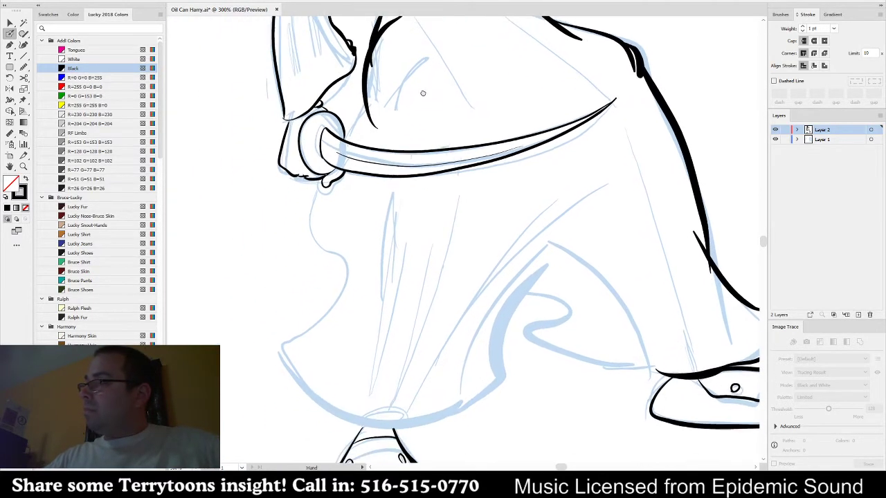
pyautogui.moveTo(370, 100); pyautogui.dragTo(345, 146)
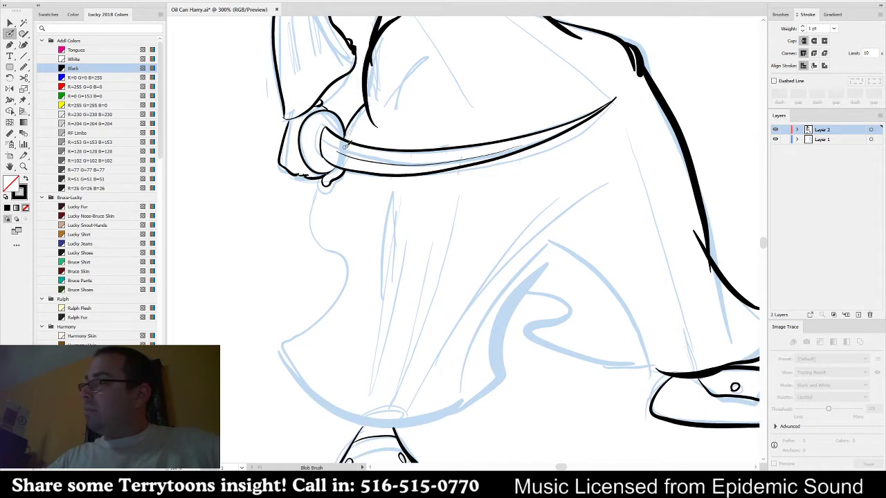
# - Ink the cape's wavy edge from below the sword grip down to its flared, pointed corner
pyautogui.moveTo(324, 179)
pyautogui.mouseDown()
pyautogui.moveTo(312, 208)
pyautogui.moveTo(346, 258)
pyautogui.moveTo(285, 332)
pyautogui.moveTo(320, 321)
pyautogui.moveTo(348, 284)
pyautogui.moveTo(338, 252)
pyautogui.moveTo(317, 236)
pyautogui.moveTo(311, 211)
pyautogui.moveTo(328, 183)
pyautogui.mouseUp()
pyautogui.hotkey('ctrl', 'z')
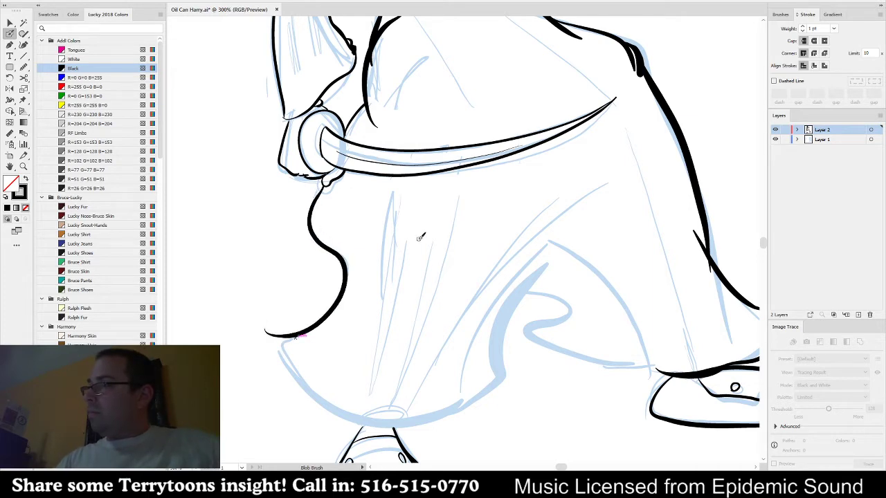
pyautogui.moveTo(435, 264); pyautogui.dragTo(404, 180)
pyautogui.moveTo(233, 246); pyautogui.dragTo(243, 279)
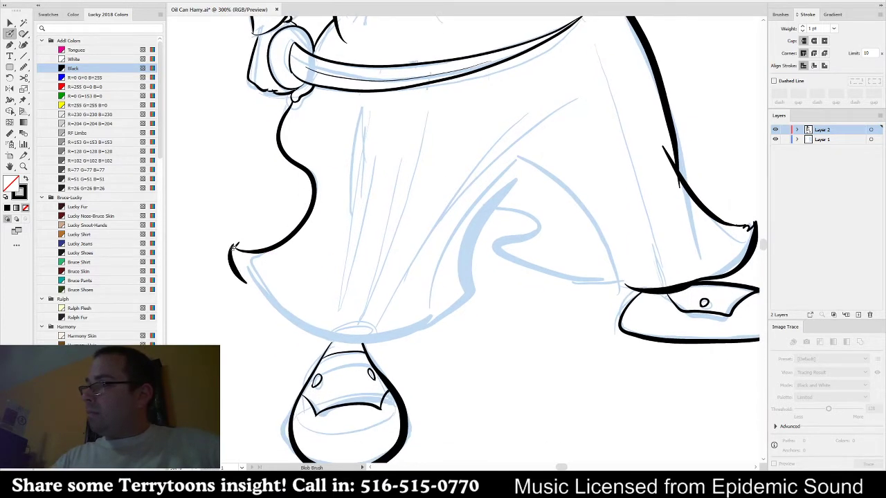
# - Ink the thick front hem above the front shoe and up between the legs, plus the rippling folds to the back shoe
pyautogui.moveTo(231, 247)
pyautogui.mouseDown()
pyautogui.moveTo(302, 306)
pyautogui.moveTo(408, 320)
pyautogui.mouseUp()
pyautogui.hotkey('ctrl', 'z')
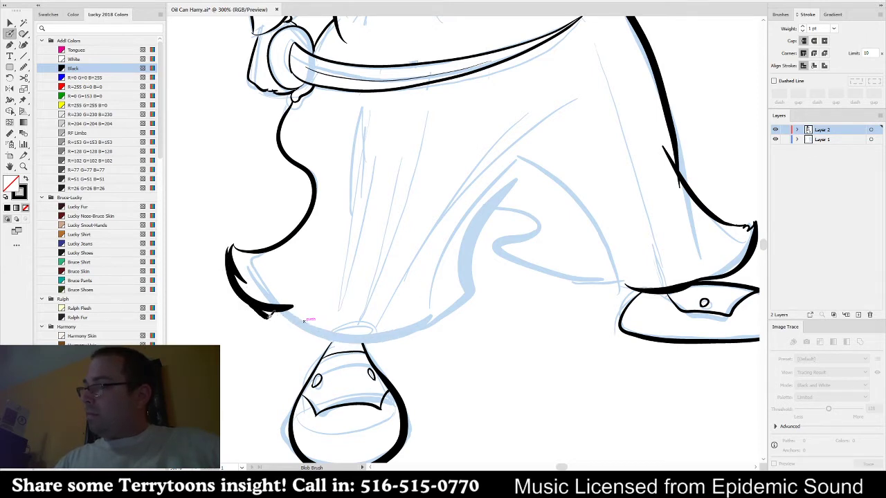
pyautogui.moveTo(267, 315)
pyautogui.mouseDown()
pyautogui.moveTo(358, 342)
pyautogui.moveTo(465, 277)
pyautogui.moveTo(538, 169)
pyautogui.mouseUp()
pyautogui.moveTo(495, 209)
pyautogui.mouseDown()
pyautogui.moveTo(543, 222)
pyautogui.moveTo(556, 258)
pyautogui.moveTo(594, 274)
pyautogui.moveTo(644, 269)
pyautogui.mouseUp()
pyautogui.moveTo(569, 283); pyautogui.dragTo(673, 276)
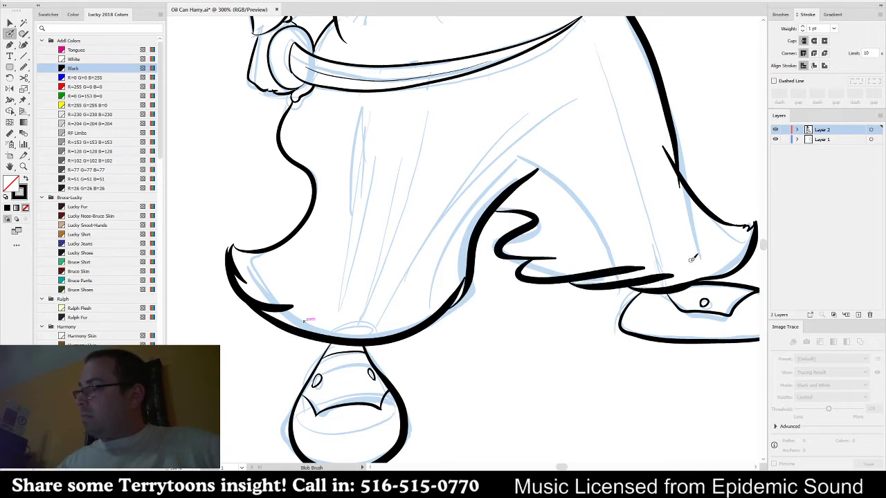
# - Ink the shirt cuff below the outstretched arm's sleeve, with its pointed corner and round button
pyautogui.hotkey('ctrl', '0')
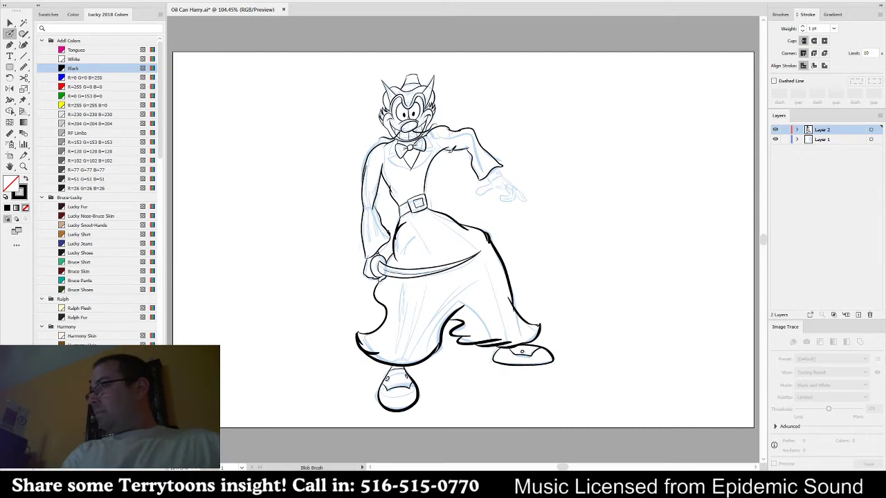
pyautogui.scroll(3, 477, 155)
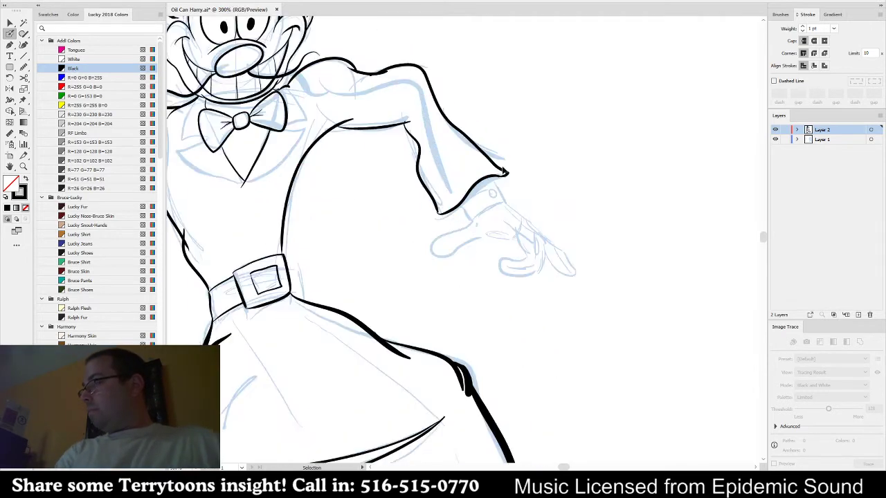
pyautogui.moveTo(383, 208); pyautogui.dragTo(453, 285)
pyautogui.moveTo(492, 327); pyautogui.dragTo(340, 233)
pyautogui.scroll(2, 378, 205)
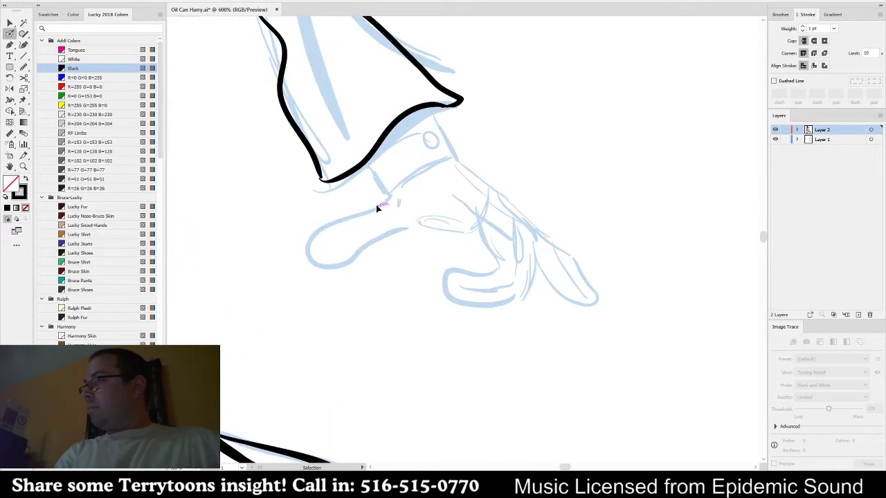
pyautogui.moveTo(366, 165)
pyautogui.mouseDown()
pyautogui.moveTo(386, 193)
pyautogui.moveTo(455, 153)
pyautogui.mouseUp()
pyautogui.hotkey('ctrl', 'z')
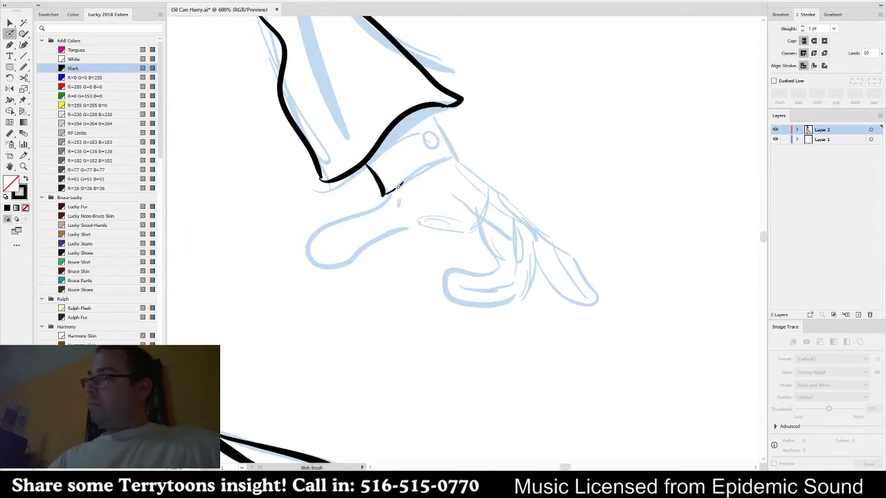
pyautogui.moveTo(398, 185)
pyautogui.mouseDown()
pyautogui.moveTo(463, 138)
pyautogui.moveTo(432, 105)
pyautogui.mouseUp()
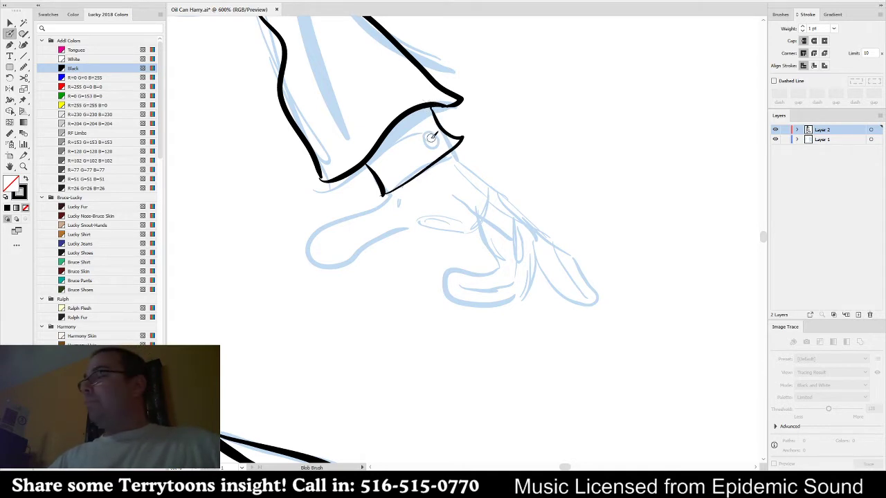
pyautogui.moveTo(432, 137); pyautogui.dragTo(431, 130)
# - Ink the outstretched hand's thumb from the cuff around its rounded tip and back along its underside
pyautogui.moveTo(388, 197)
pyautogui.mouseDown()
pyautogui.moveTo(336, 221)
pyautogui.moveTo(382, 244)
pyautogui.moveTo(401, 227)
pyautogui.moveTo(427, 229)
pyautogui.mouseUp()
pyautogui.hotkey('ctrl', 'z')
pyautogui.press('space')
pyautogui.moveTo(555, 233); pyautogui.dragTo(503, 206)
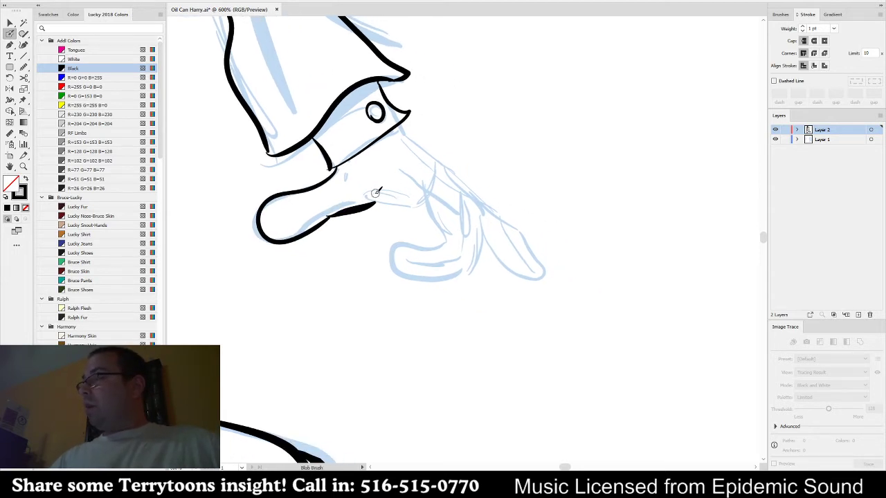
# - Ink the curled finger, the back of the outstretched hand from the cuff, and the remaining fingers behind it
pyautogui.moveTo(385, 188)
pyautogui.mouseDown()
pyautogui.moveTo(430, 208)
pyautogui.moveTo(448, 241)
pyautogui.moveTo(392, 238)
pyautogui.moveTo(441, 270)
pyautogui.moveTo(451, 266)
pyautogui.mouseUp()
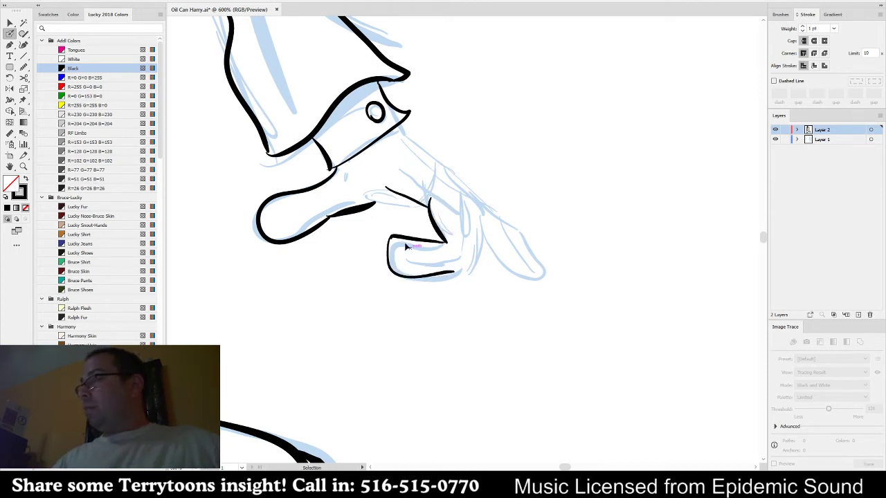
pyautogui.hotkey('ctrl', 'z')
pyautogui.moveTo(390, 239)
pyautogui.mouseDown()
pyautogui.moveTo(470, 275)
pyautogui.moveTo(470, 201)
pyautogui.moveTo(447, 148)
pyautogui.moveTo(423, 130)
pyautogui.moveTo(466, 207)
pyautogui.moveTo(453, 147)
pyautogui.moveTo(400, 115)
pyautogui.mouseUp()
pyautogui.hotkey('ctrl', 'z')
pyautogui.hotkey('ctrl', 'z')
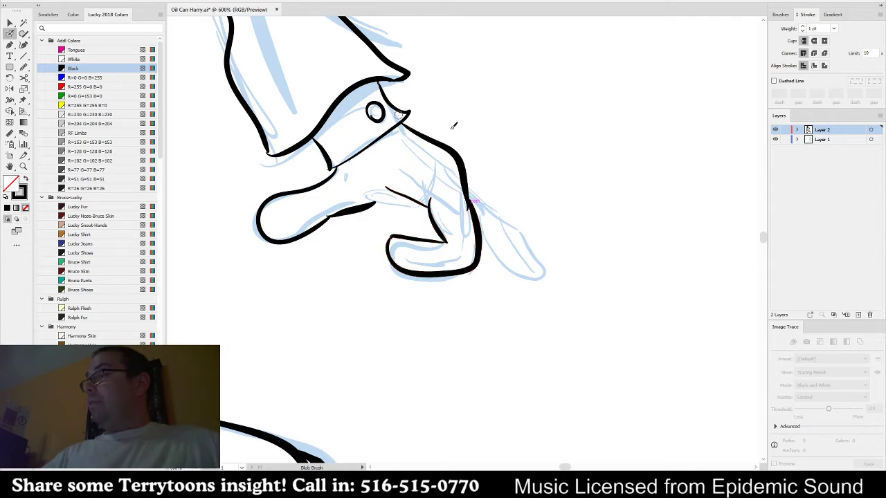
pyautogui.moveTo(471, 190)
pyautogui.mouseDown()
pyautogui.moveTo(526, 227)
pyautogui.moveTo(524, 272)
pyautogui.moveTo(484, 212)
pyautogui.mouseUp()
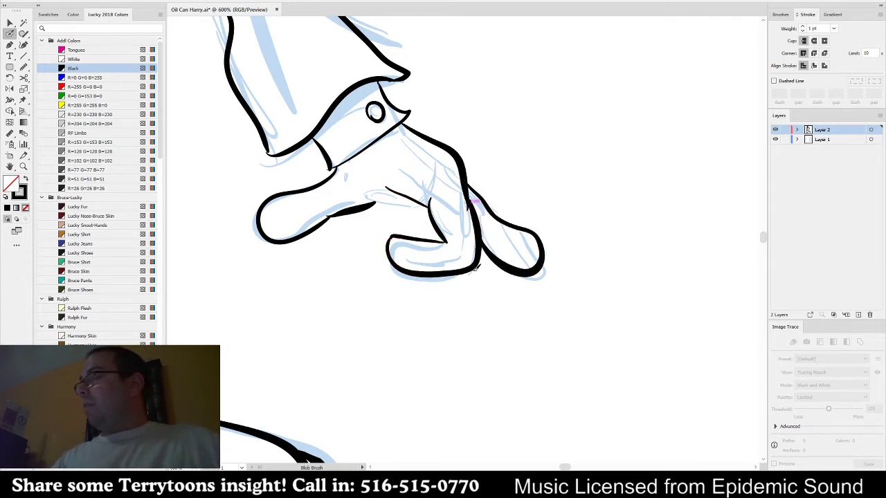
pyautogui.moveTo(475, 269)
pyautogui.mouseDown()
pyautogui.moveTo(483, 266)
pyautogui.moveTo(477, 277)
pyautogui.mouseUp()
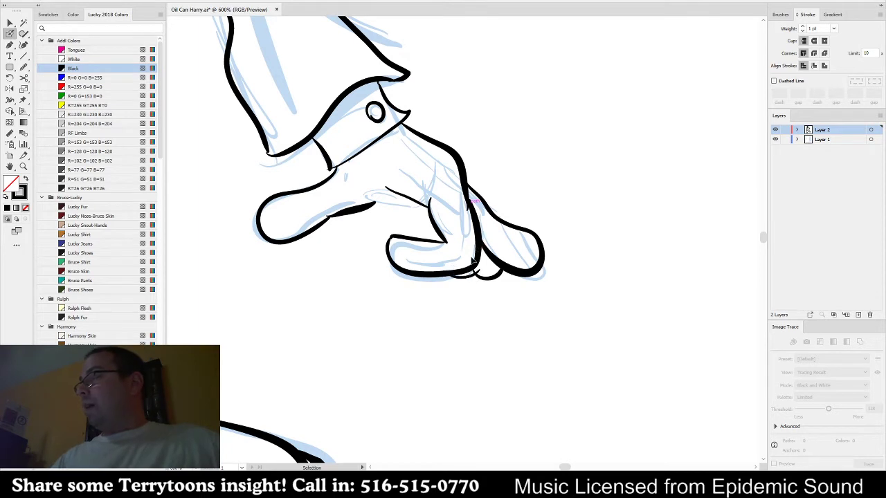
# - Join the thumb's underside to the palm crease above the curled finger with a curved line, redrawing it until it flows smoothly
pyautogui.moveTo(375, 203); pyautogui.dragTo(411, 194)
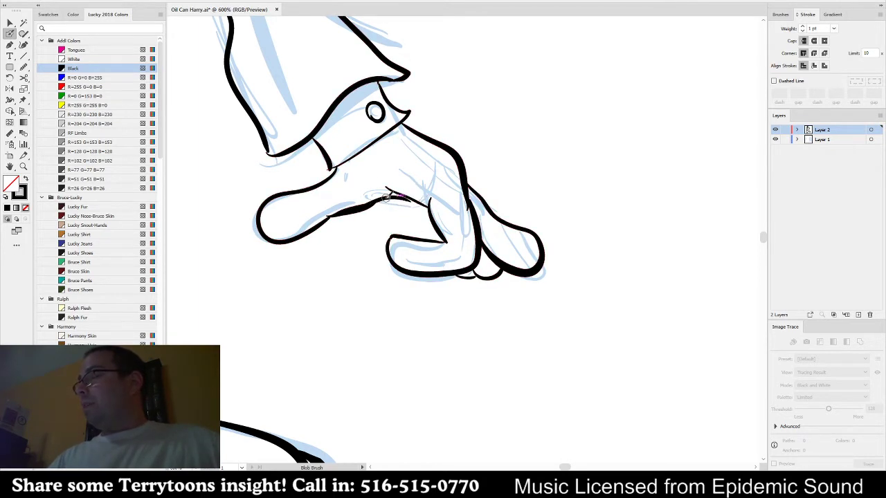
pyautogui.press('v')
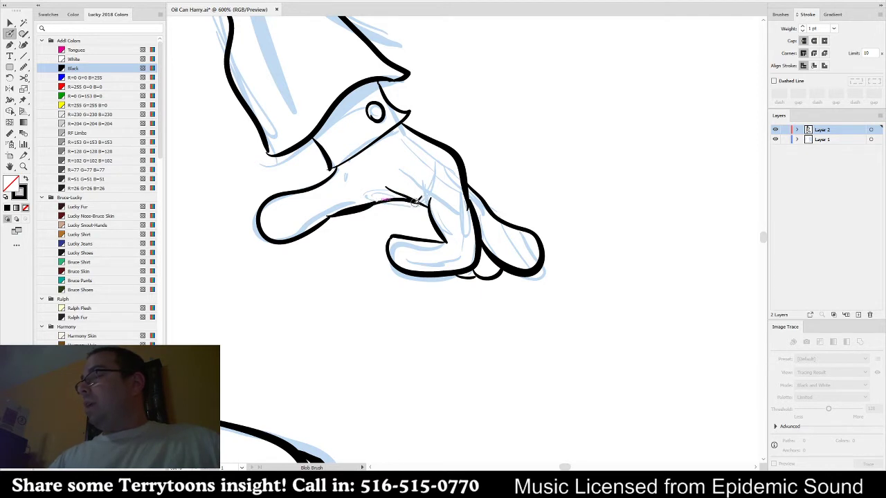
pyautogui.press('z')
pyautogui.click(429, 206)
pyautogui.hotkey('ctrl', 'z')
pyautogui.hotkey('ctrl', 'z')
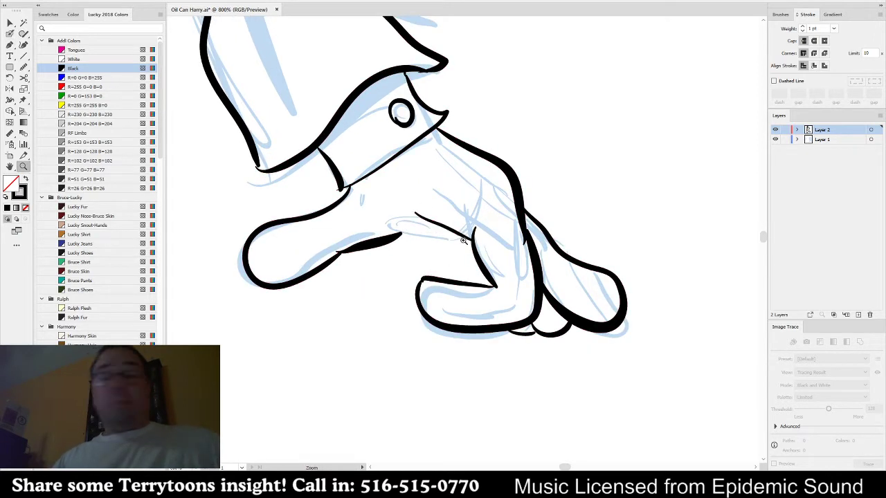
pyautogui.hotkey('shift', 'b')
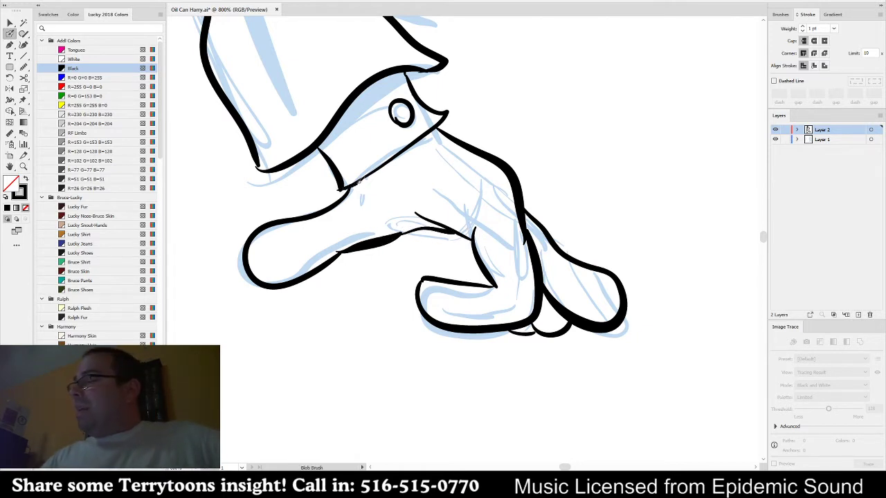
# - Ink the curved lapel edge from beside the bow tie down to the point of the shirt's V
pyautogui.scroll(-2, 431, 118)
pyautogui.scroll(-2, 428, 117)
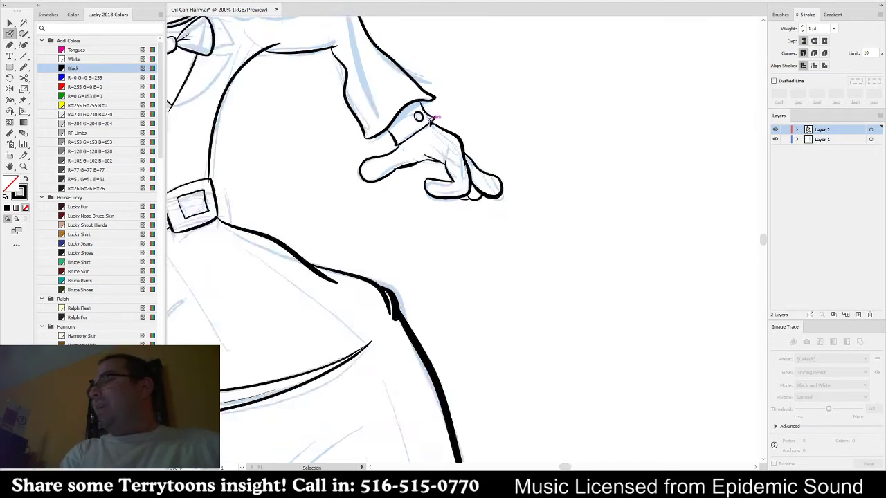
pyautogui.moveTo(345, 133); pyautogui.dragTo(462, 223)
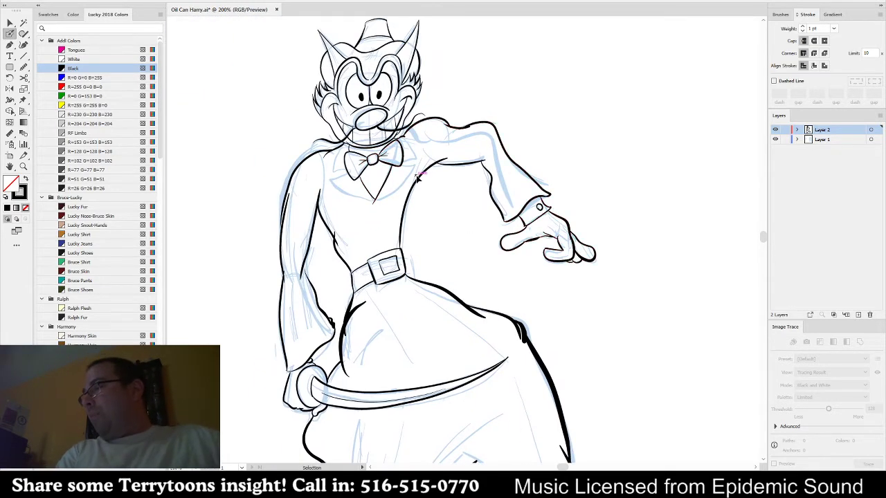
pyautogui.moveTo(489, 358)
pyautogui.mouseDown()
pyautogui.moveTo(494, 113)
pyautogui.moveTo(473, 354)
pyautogui.moveTo(465, 355)
pyautogui.mouseUp()
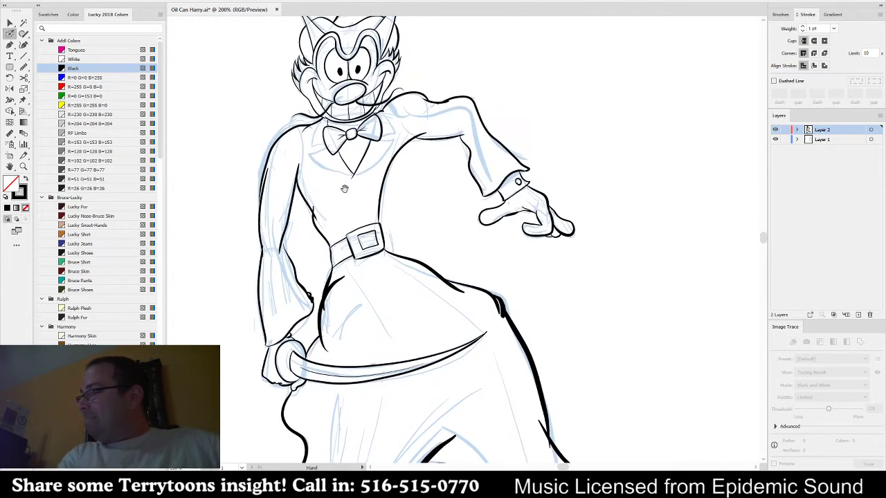
pyautogui.moveTo(344, 189); pyautogui.dragTo(341, 243)
pyautogui.moveTo(352, 207); pyautogui.dragTo(346, 212)
pyautogui.scroll(2, 344, 200)
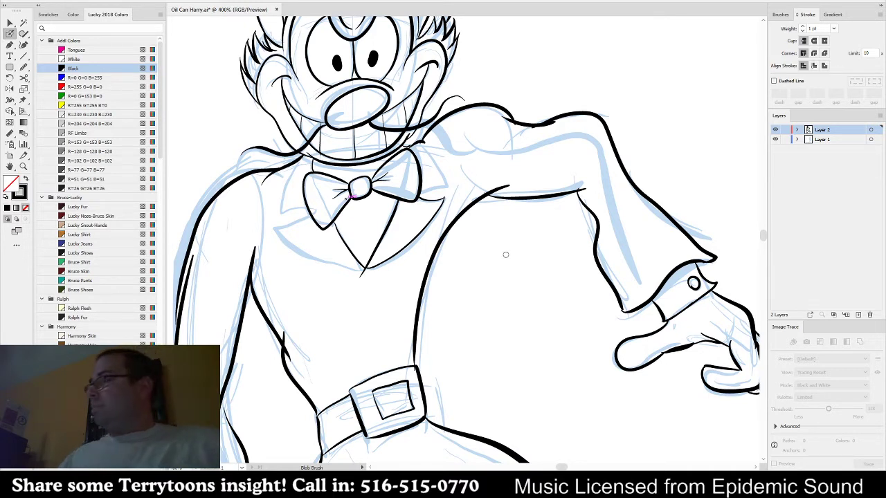
pyautogui.moveTo(562, 376); pyautogui.dragTo(563, 321)
pyautogui.moveTo(509, 435)
pyautogui.mouseDown()
pyautogui.moveTo(562, 344)
pyautogui.moveTo(554, 174)
pyautogui.moveTo(549, 282)
pyautogui.mouseUp()
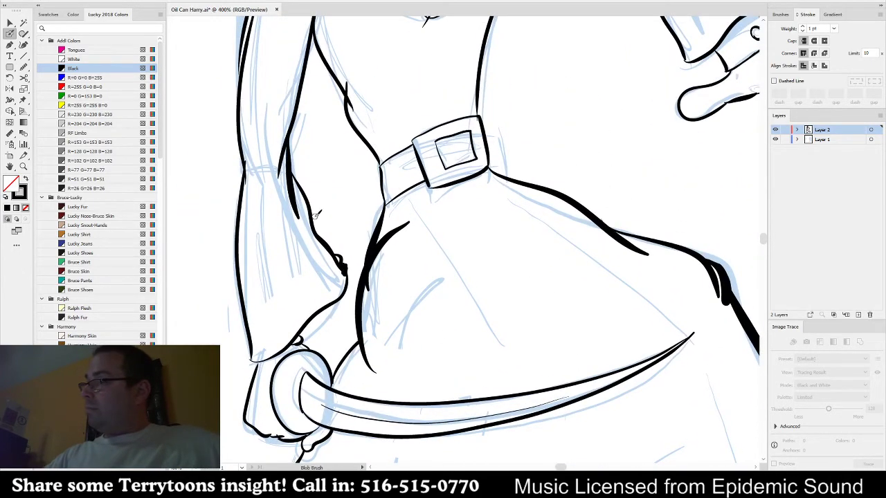
pyautogui.moveTo(613, 387); pyautogui.dragTo(552, 210)
pyautogui.moveTo(560, 357); pyautogui.dragTo(611, 160)
pyautogui.moveTo(638, 348); pyautogui.dragTo(620, 251)
pyautogui.moveTo(691, 335); pyautogui.dragTo(434, 358)
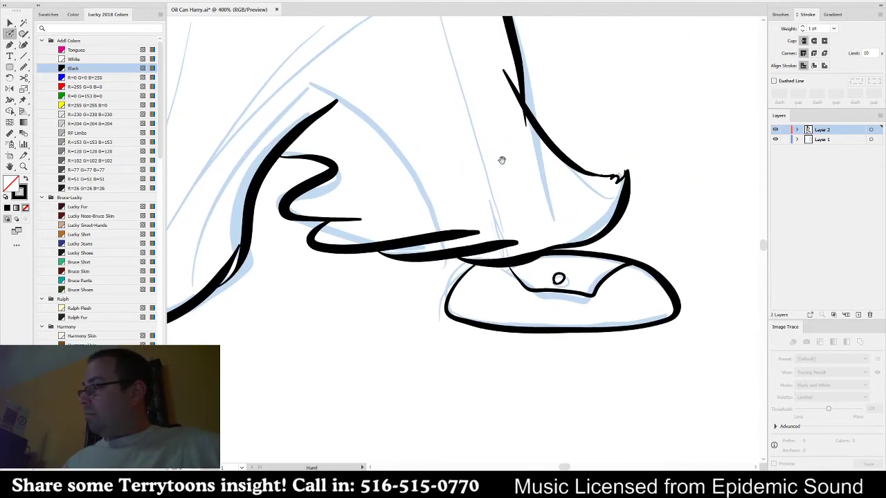
# - Undo the last stroke of the pointed collar beside the outstretched arm and ink it again from the neck to its tip
pyautogui.moveTo(502, 161); pyautogui.dragTo(568, 430)
pyautogui.moveTo(541, 94); pyautogui.dragTo(658, 409)
pyautogui.moveTo(408, 244)
pyautogui.mouseDown()
pyautogui.moveTo(575, 245)
pyautogui.moveTo(590, 236)
pyautogui.mouseUp()
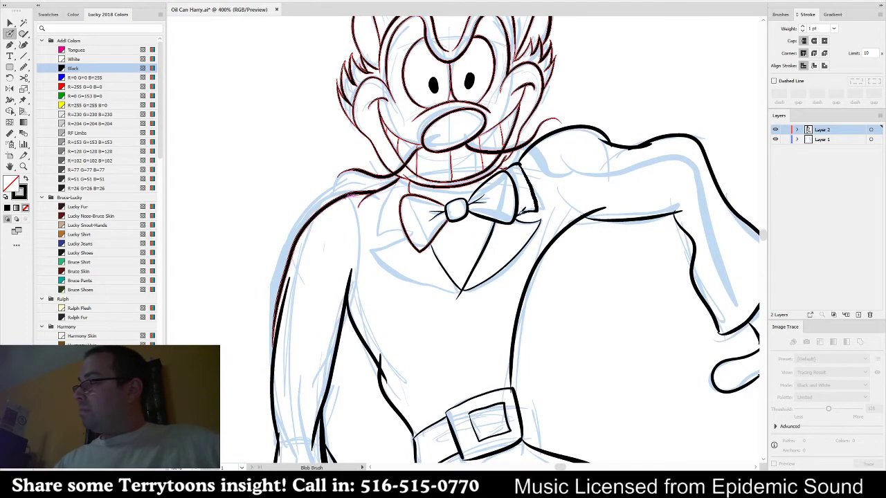
pyautogui.hotkey('ctrl', 'z')
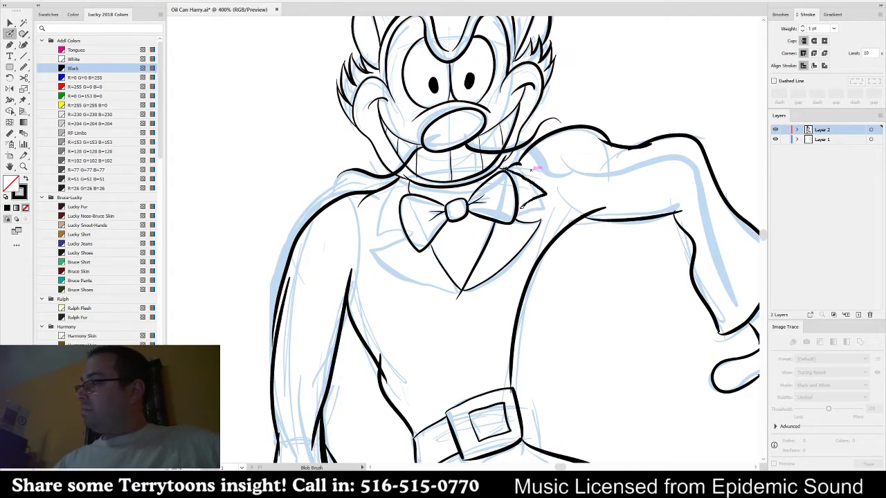
pyautogui.moveTo(511, 170); pyautogui.dragTo(545, 195)
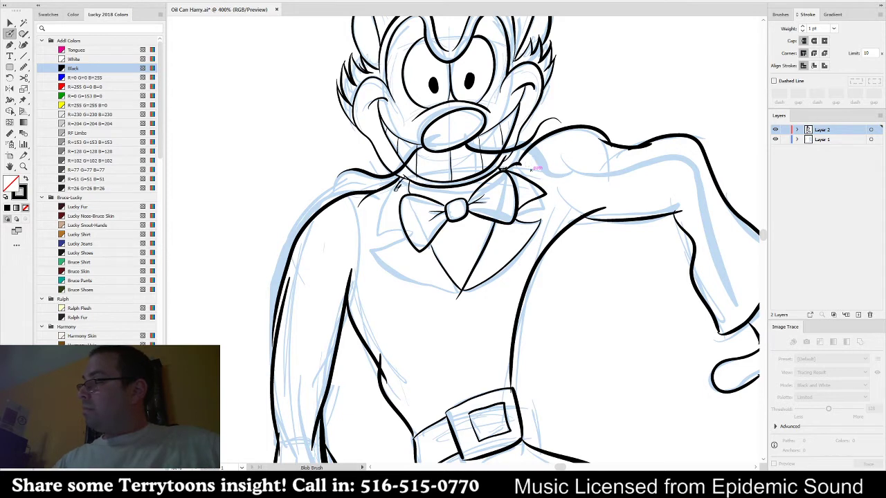
# - Ink the opposite collar point beside the bow tie and the curved lapel edge running down to the shirt's V
pyautogui.moveTo(405, 231); pyautogui.dragTo(412, 224)
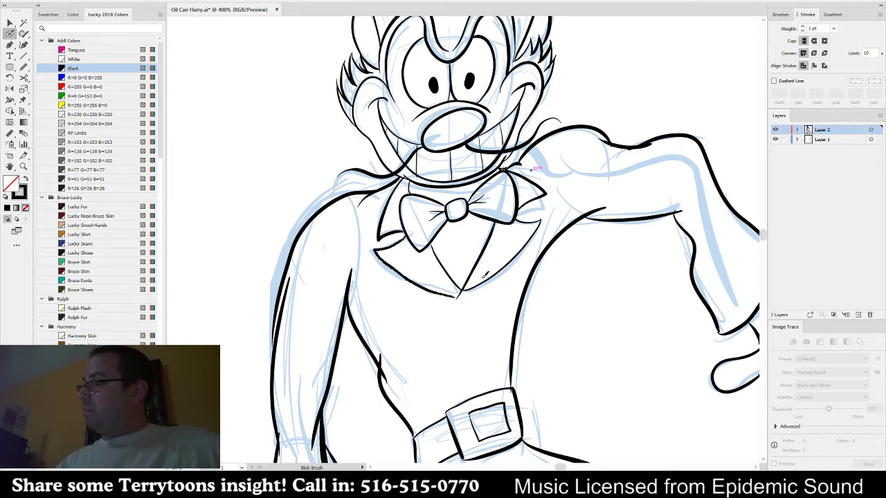
pyautogui.moveTo(484, 275); pyautogui.dragTo(458, 293)
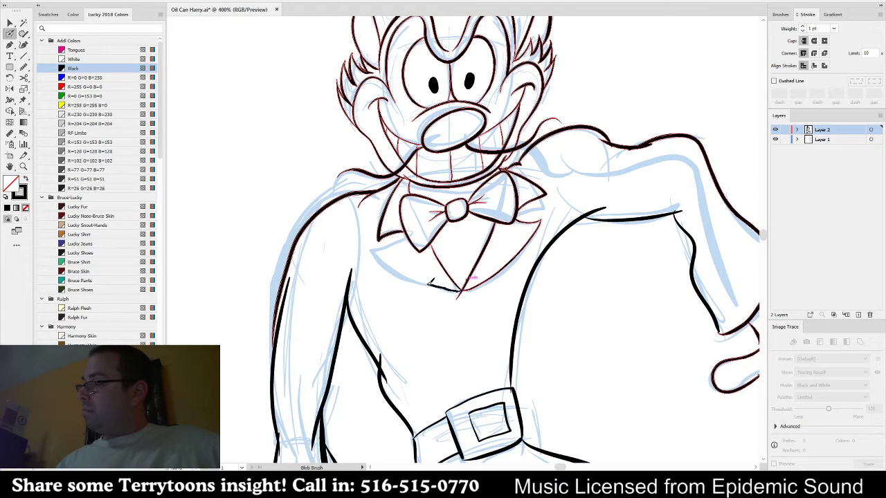
pyautogui.moveTo(401, 241); pyautogui.dragTo(411, 234)
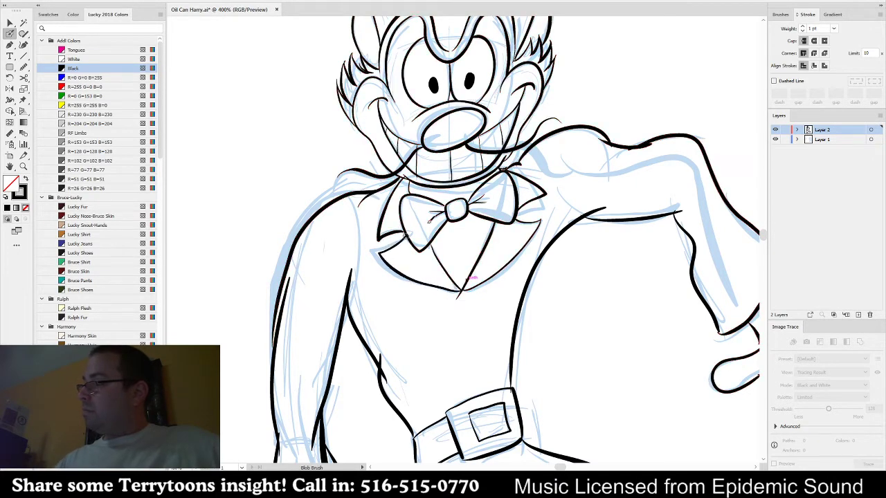
pyautogui.moveTo(569, 222); pyautogui.dragTo(563, 227)
# - Select all of the inked line art and make it a Live Paint group
pyautogui.hotkey('ctrl', '0')
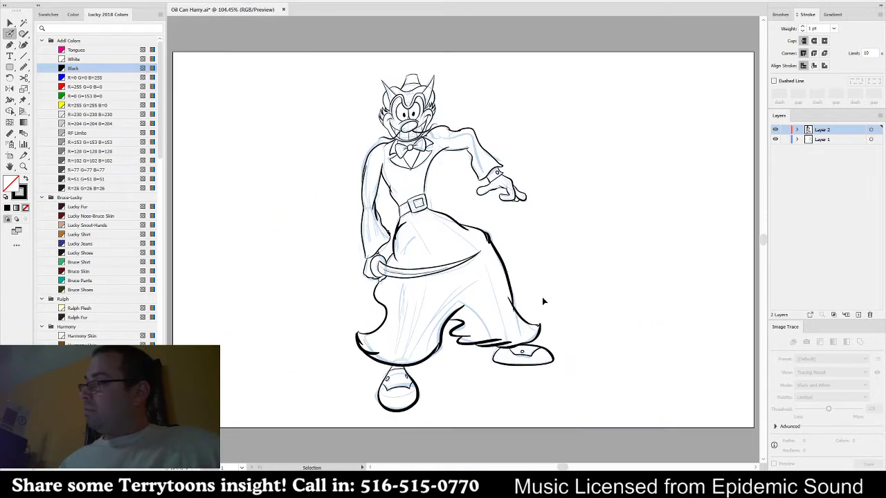
pyautogui.press('v')
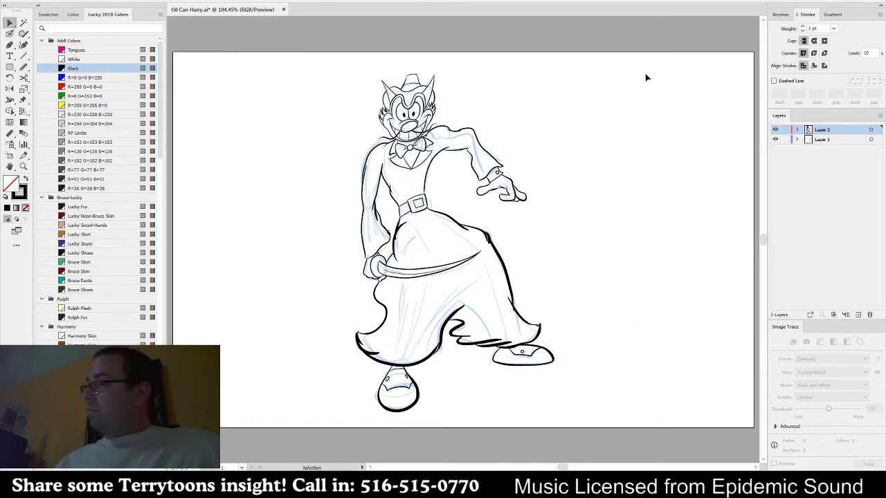
pyautogui.moveTo(641, 77); pyautogui.dragTo(251, 445)
pyautogui.press('a')
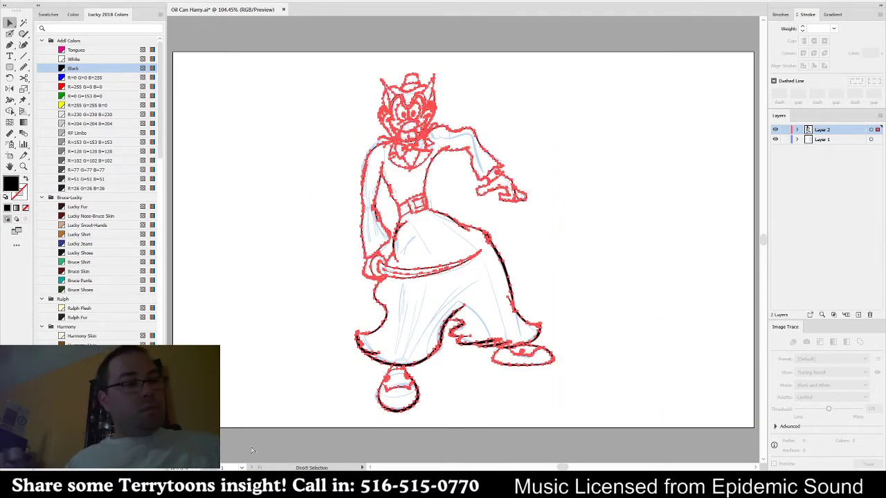
pyautogui.press('v')
pyautogui.click(296, 215)
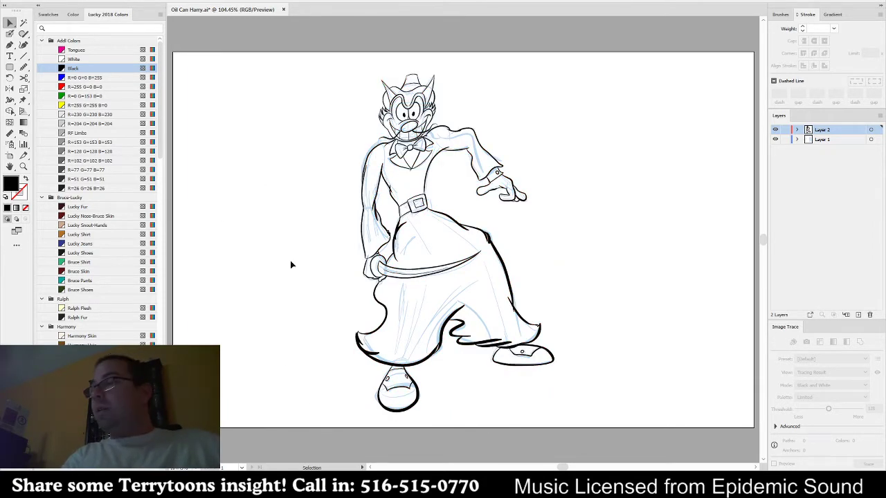
# - Paste the comic page with the character's original colors and place it beside the inked figure as a reference
pyautogui.hotkey('ctrl', 'v')
pyautogui.moveTo(506, 258); pyautogui.dragTo(247, 233)
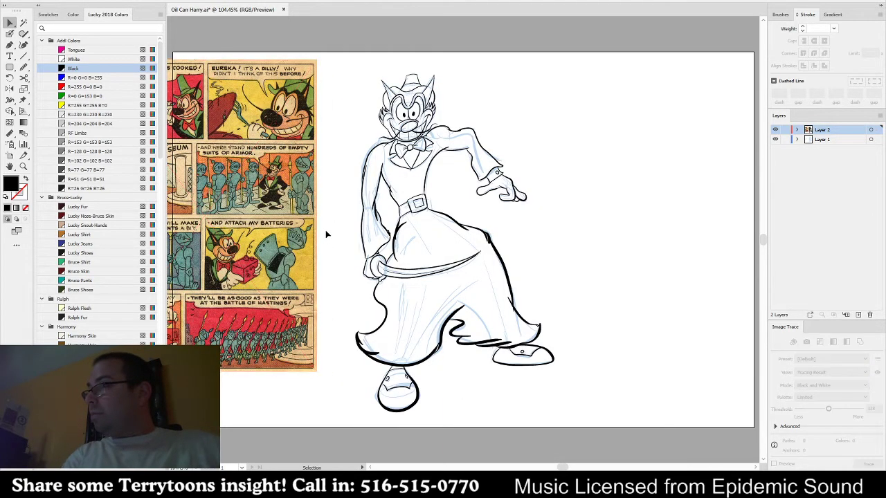
pyautogui.moveTo(327, 234)
pyautogui.mouseDown()
pyautogui.moveTo(322, 200)
pyautogui.moveTo(329, 209)
pyautogui.moveTo(226, 209)
pyautogui.mouseUp()
pyautogui.click(315, 94)
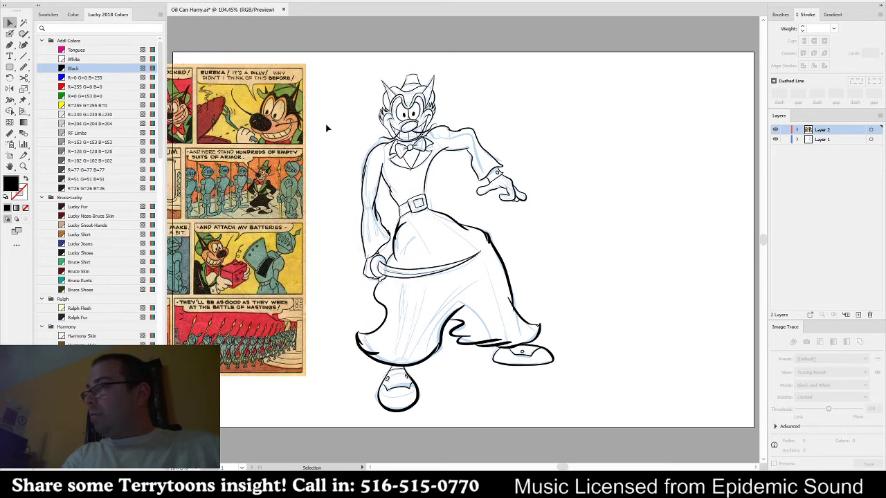
# - Fill the jacket, its sleeves and the wide trousers with black using the Live Paint Bucket
pyautogui.hotkey('ctrl', '+')
pyautogui.hotkey('ctrl', '+')
pyautogui.hotkey('ctrl', '-')
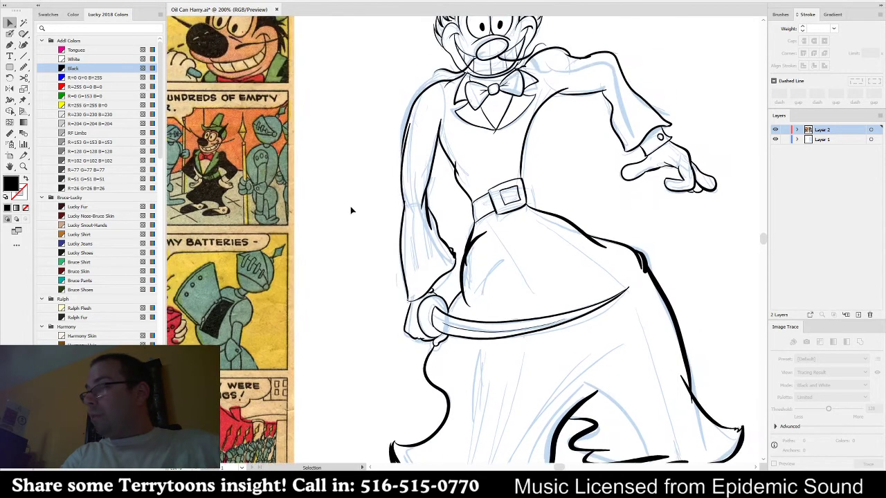
pyautogui.press('k')
pyautogui.click(434, 171)
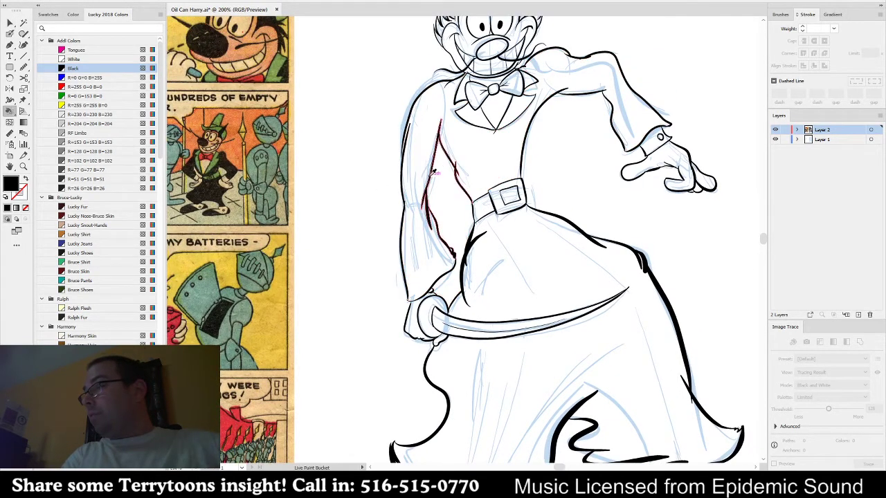
pyautogui.click(430, 173)
pyautogui.click(528, 257)
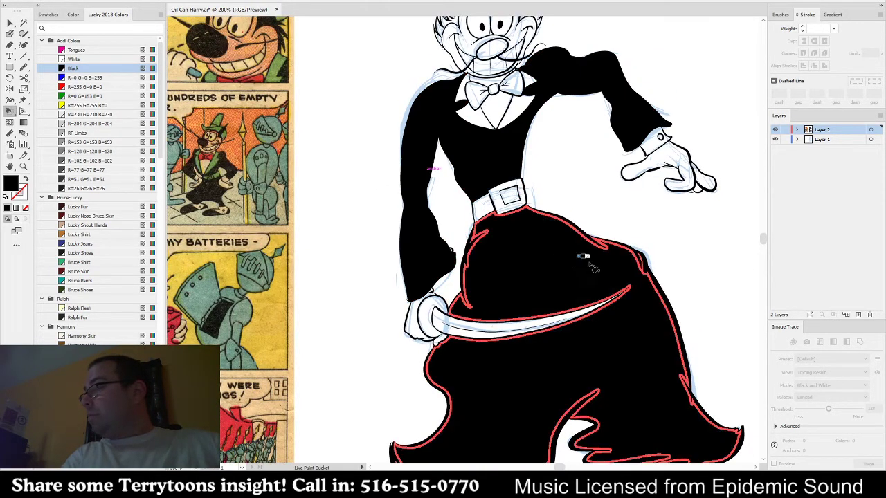
# - Fill the hat's brim and crown with green sampled from the comic page, and the hatband with the Bruce Pants color
pyautogui.moveTo(720, 342); pyautogui.dragTo(621, 159)
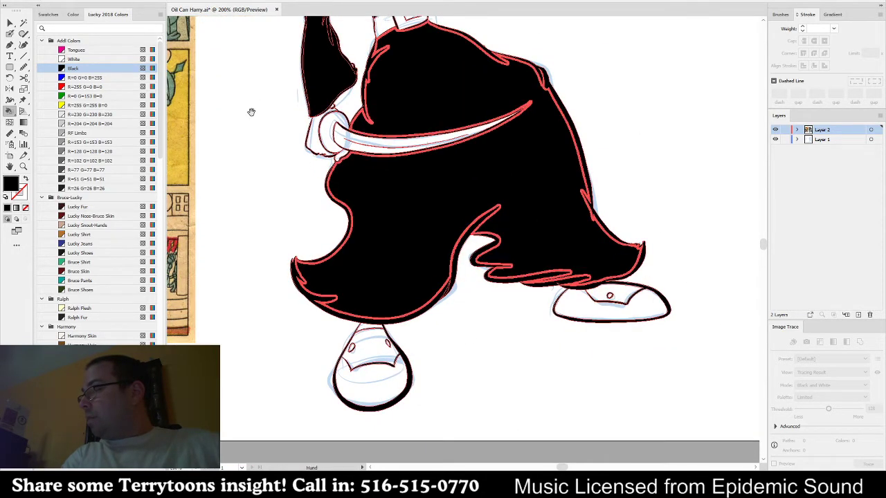
pyautogui.moveTo(267, 146)
pyautogui.mouseDown()
pyautogui.moveTo(304, 233)
pyautogui.moveTo(357, 270)
pyautogui.moveTo(230, 234)
pyautogui.moveTo(263, 263)
pyautogui.mouseUp()
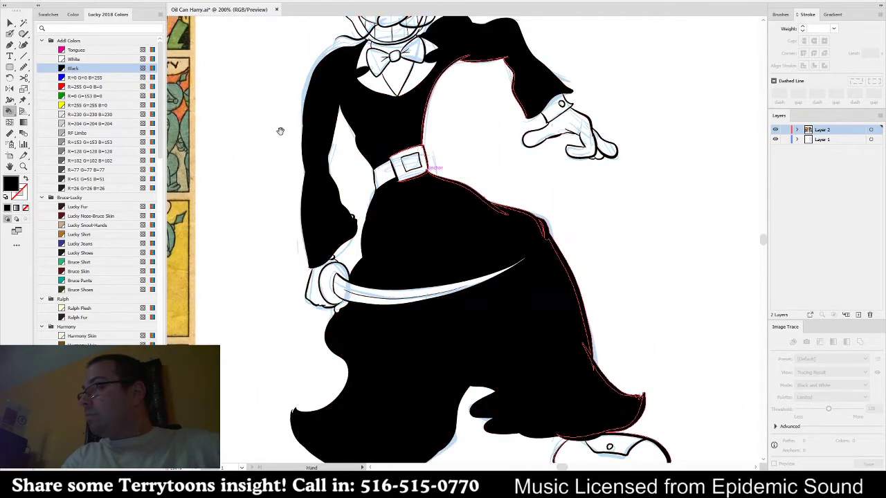
pyautogui.moveTo(251, 118); pyautogui.dragTo(373, 198)
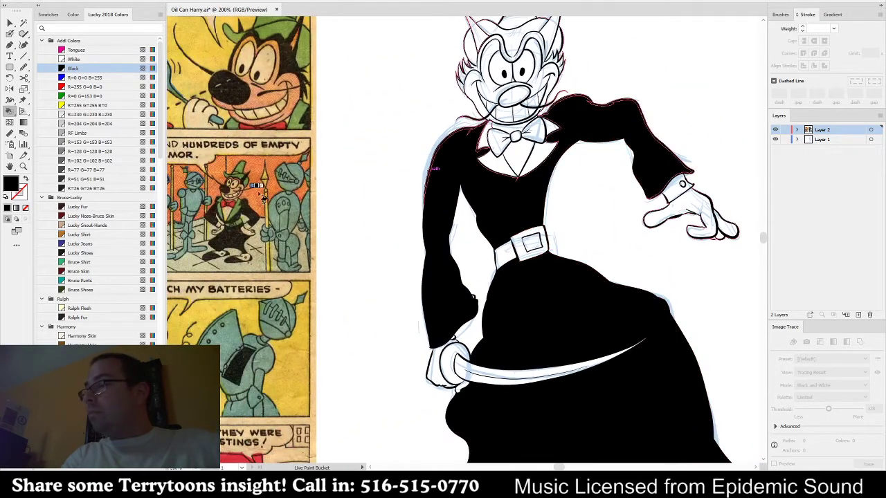
pyautogui.keyDown('alt'); pyautogui.click(279, 25); pyautogui.keyUp('alt')
pyautogui.click(512, 38)
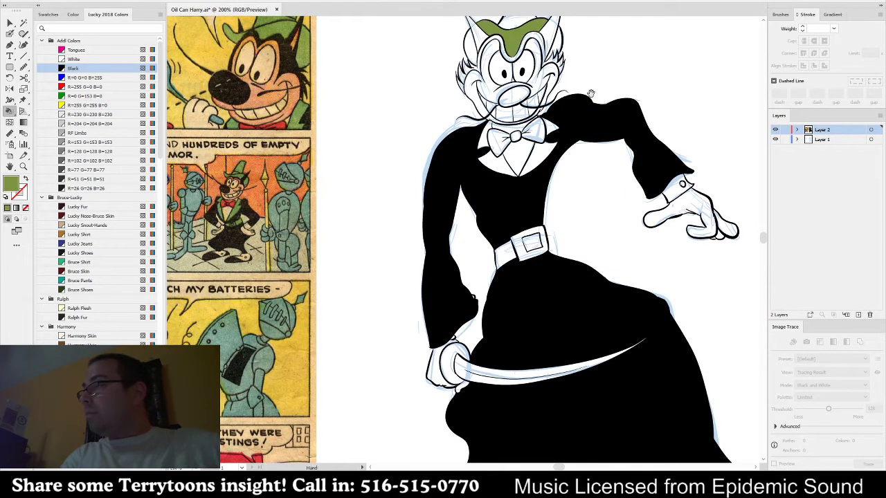
pyautogui.moveTo(588, 100); pyautogui.dragTo(551, 200)
pyautogui.click(520, 144)
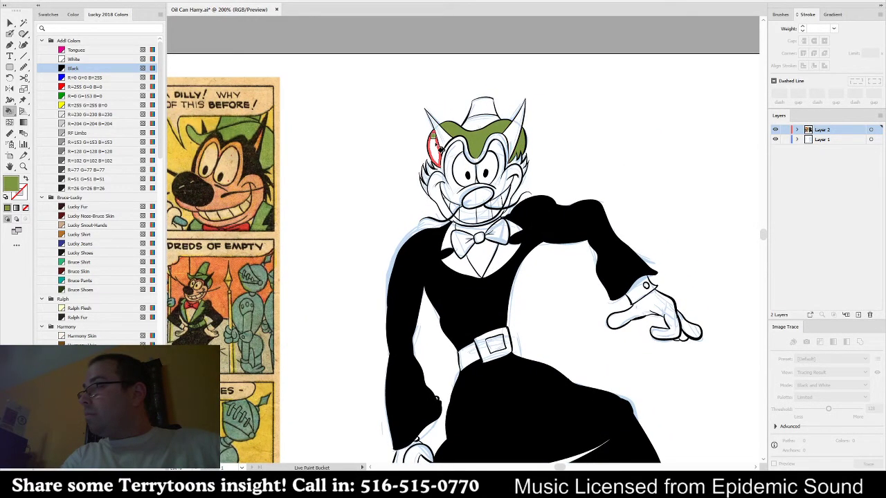
pyautogui.click(435, 145)
pyautogui.click(495, 108)
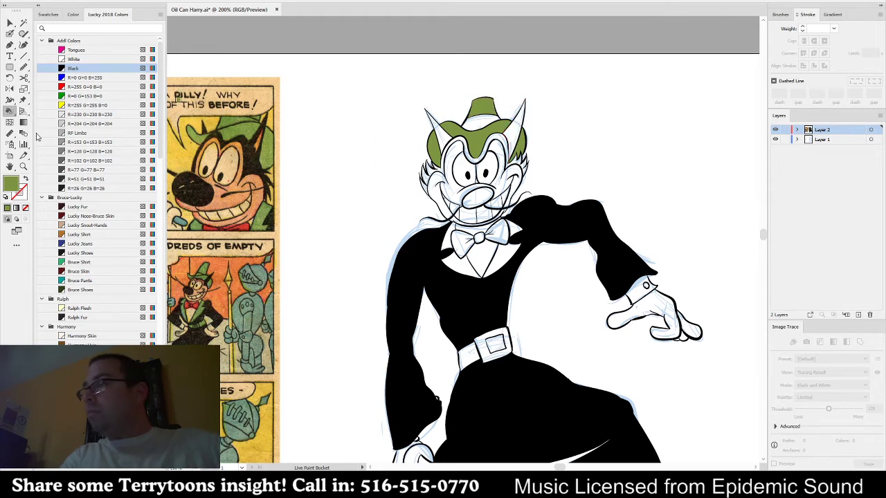
pyautogui.click(83, 281)
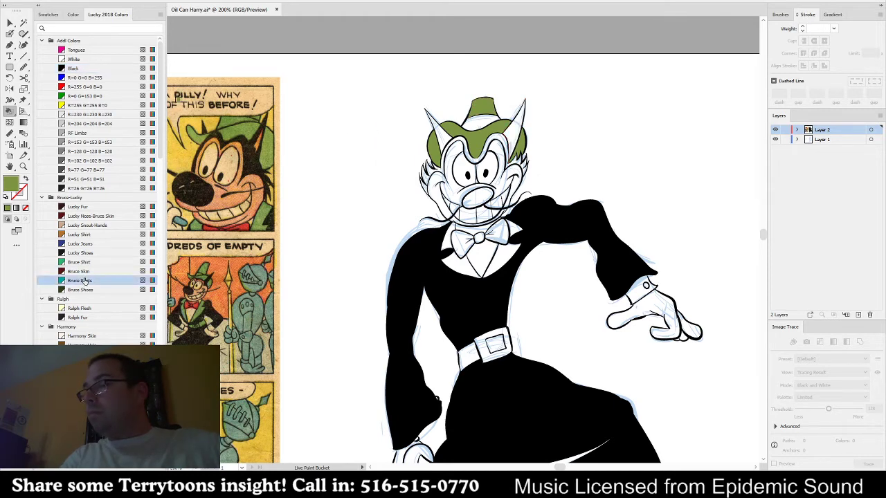
pyautogui.click(485, 124)
# - Sample the hat's green and fill the jacket's lapels and collar points with it
pyautogui.moveTo(625, 205); pyautogui.dragTo(616, 125)
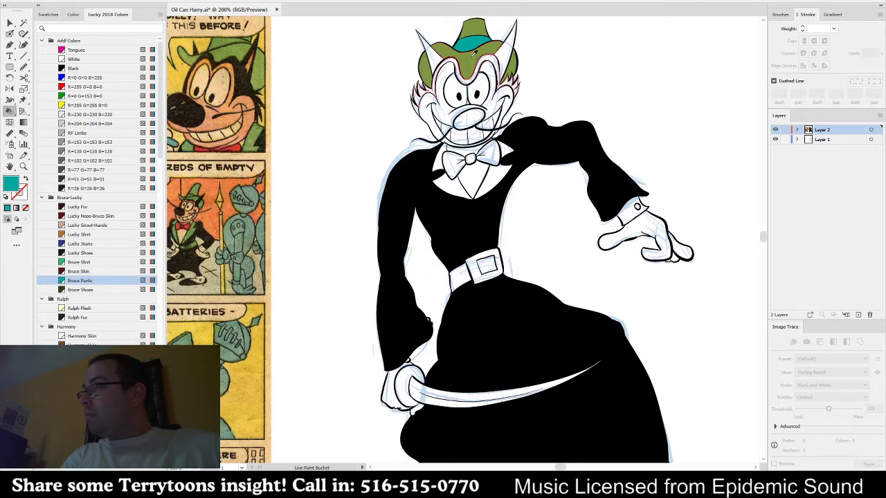
pyautogui.keyDown('alt'); pyautogui.click(475, 57); pyautogui.keyUp('alt')
pyautogui.click(452, 187)
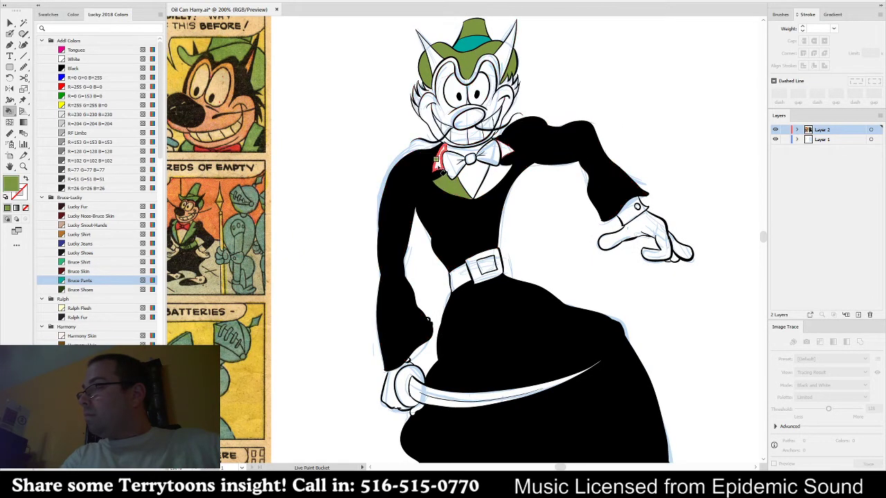
pyautogui.click(436, 160)
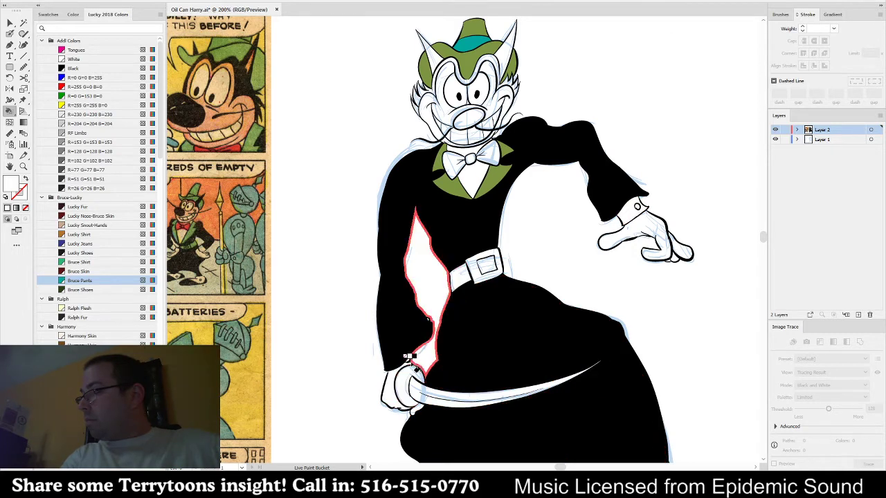
# - Fill the small gap at the elbow edge of the sword arm's sleeve with black sampled from the jacket
pyautogui.scroll(4, 405, 355)
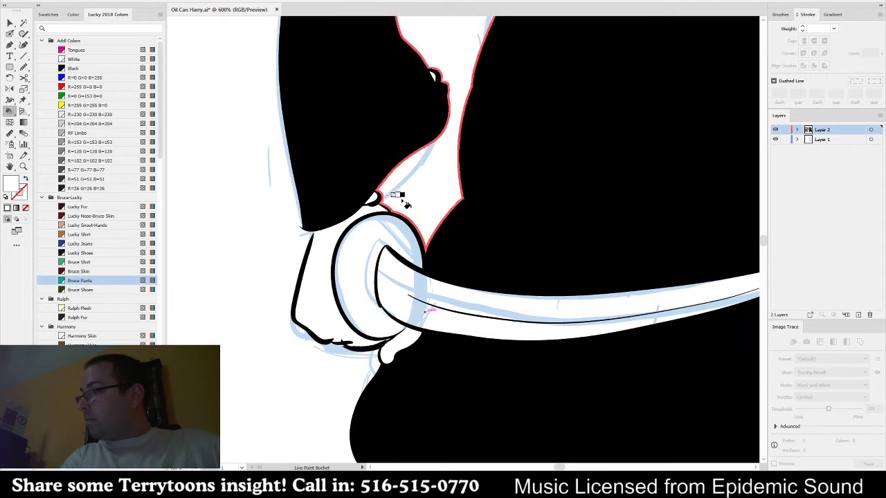
pyautogui.keyDown('alt'); pyautogui.click(407, 101); pyautogui.keyUp('alt')
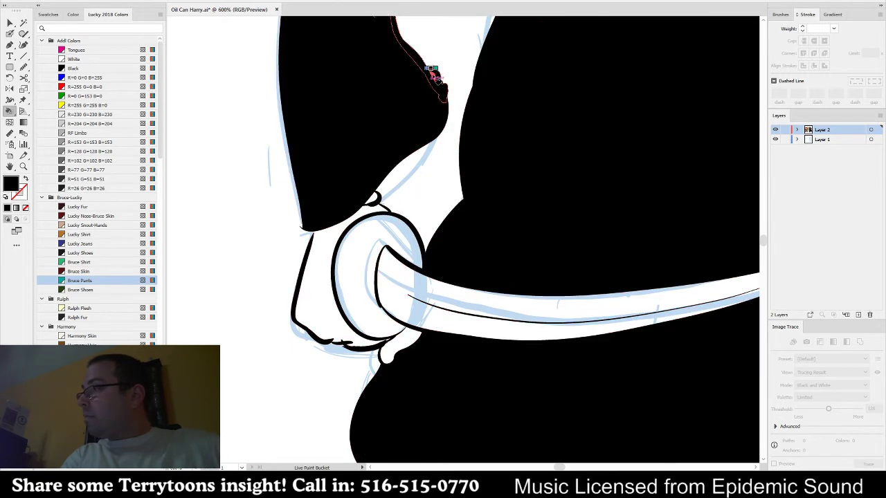
pyautogui.scroll(-4, 665, 158)
# - Fill the outstretched hand with its fingers and the tops of the shoes with white
pyautogui.moveTo(664, 157); pyautogui.dragTo(530, 177)
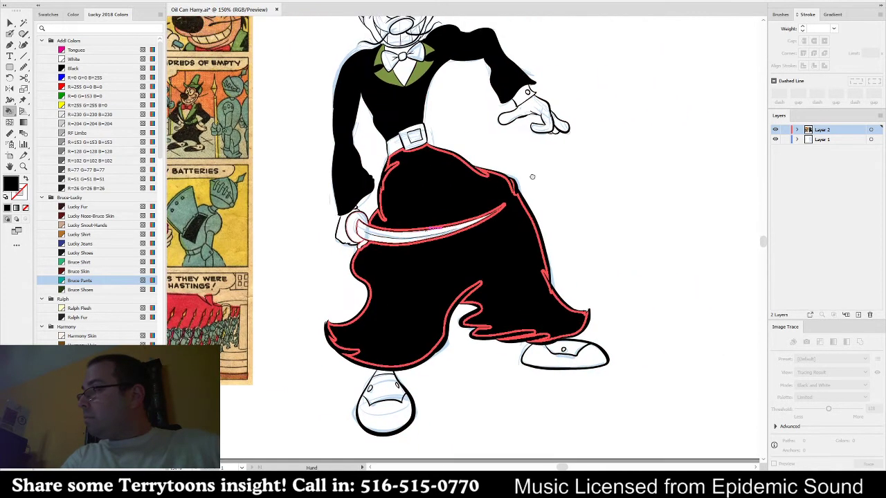
pyautogui.keyDown('alt'); pyautogui.click(629, 203); pyautogui.keyUp('alt')
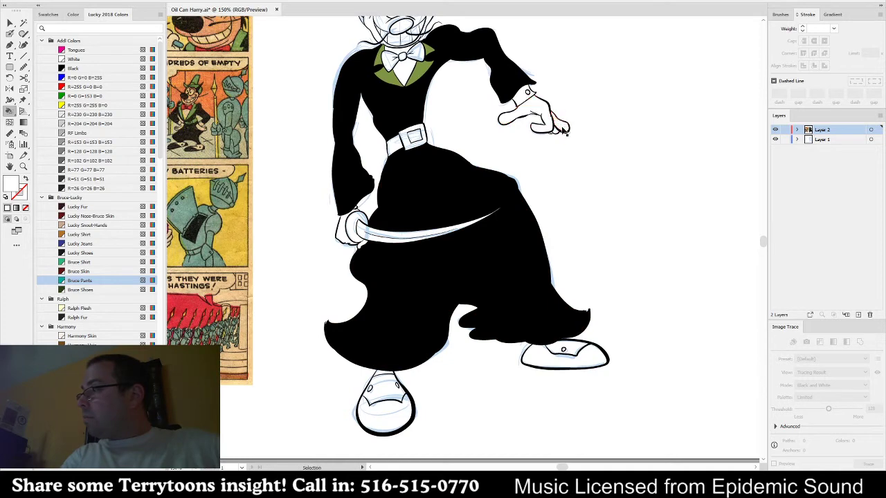
pyautogui.scroll(4, 557, 131)
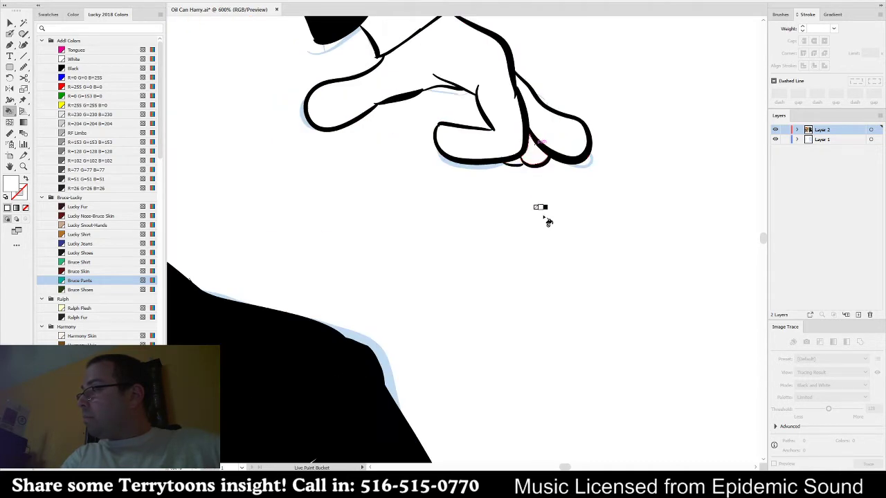
pyautogui.scroll(-4, 546, 226)
pyautogui.moveTo(563, 300); pyautogui.dragTo(522, 171)
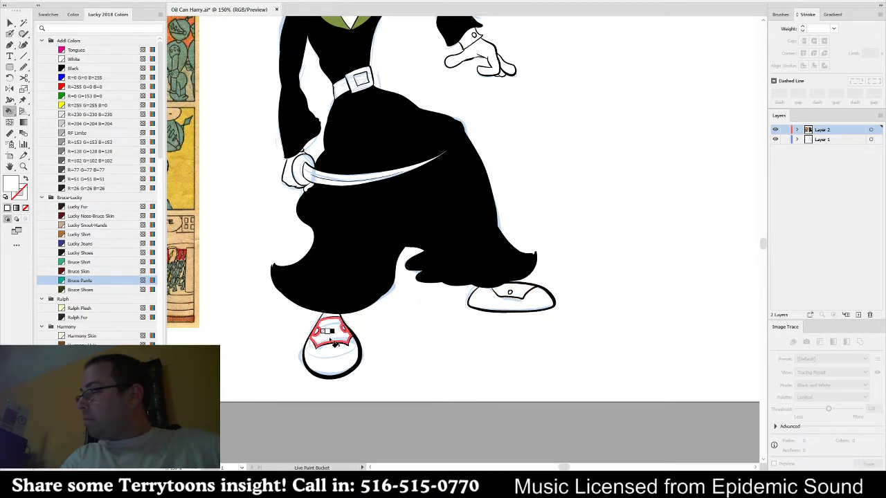
# - Sample the trousers' black and fill the lower part of both shoes with it
pyautogui.keyDown('alt'); pyautogui.click(365, 286); pyautogui.keyUp('alt')
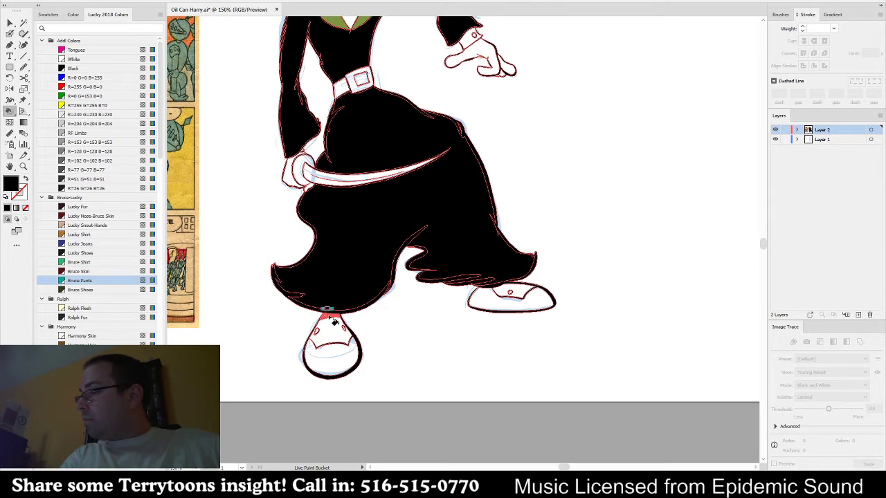
pyautogui.click(338, 354)
pyautogui.click(500, 310)
# - Fill the cat's oval nose with black
pyautogui.moveTo(559, 158); pyautogui.dragTo(623, 279)
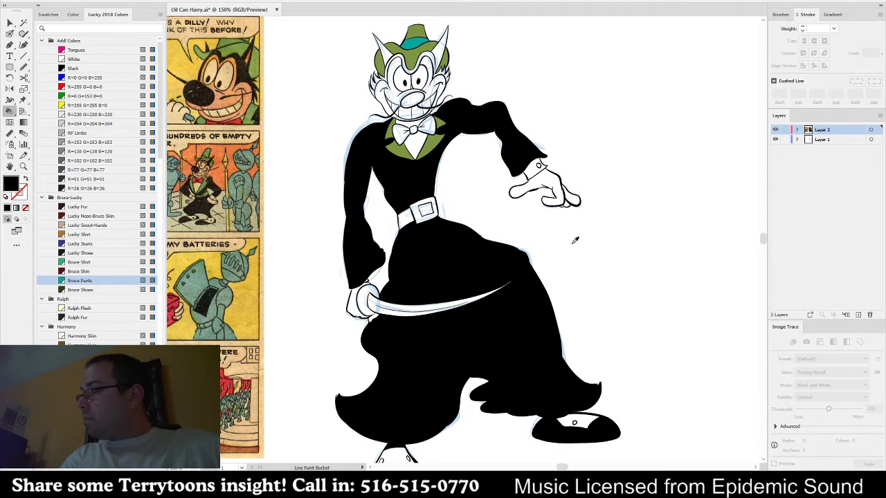
pyautogui.scroll(4, 418, 65)
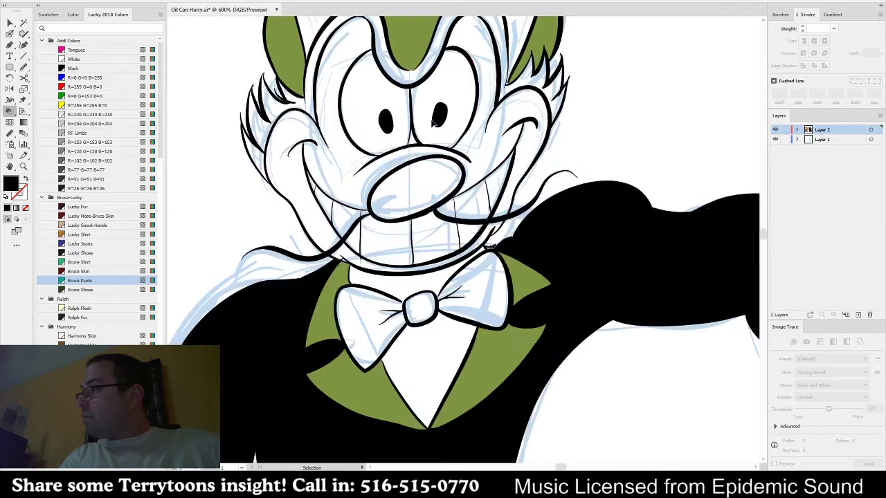
pyautogui.press('k')
pyautogui.click(442, 178)
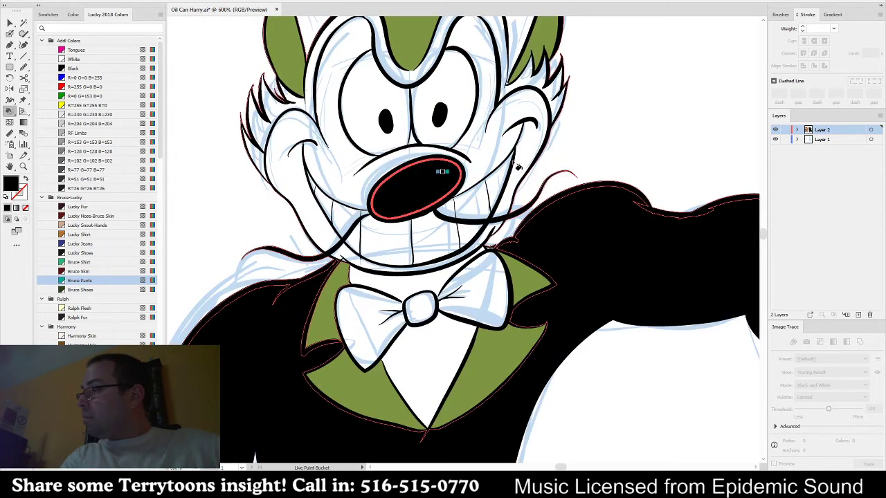
# - Fill the teeth in the wide grin with white
pyautogui.hotkey('ctrl', 'shift', 'a')
pyautogui.keyDown('alt'); pyautogui.click(474, 203); pyautogui.keyUp('alt')
pyautogui.click(472, 202)
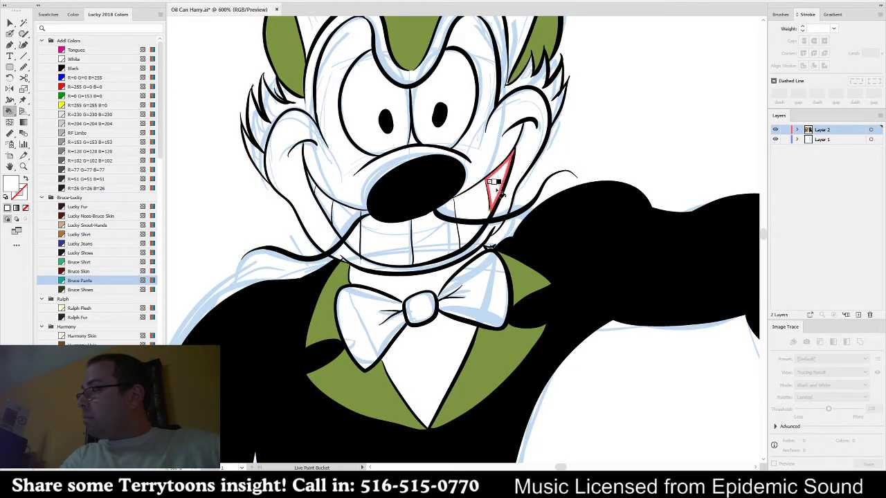
pyautogui.click(499, 185)
pyautogui.click(471, 231)
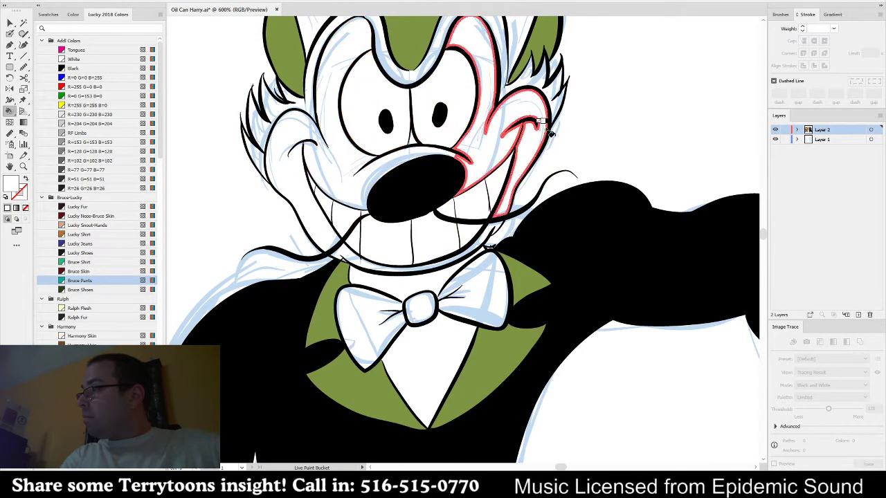
# - Fill the fur around the brows and the pointed cheek tufts on both sides of the face with black
pyautogui.scroll(-1, 478, 87)
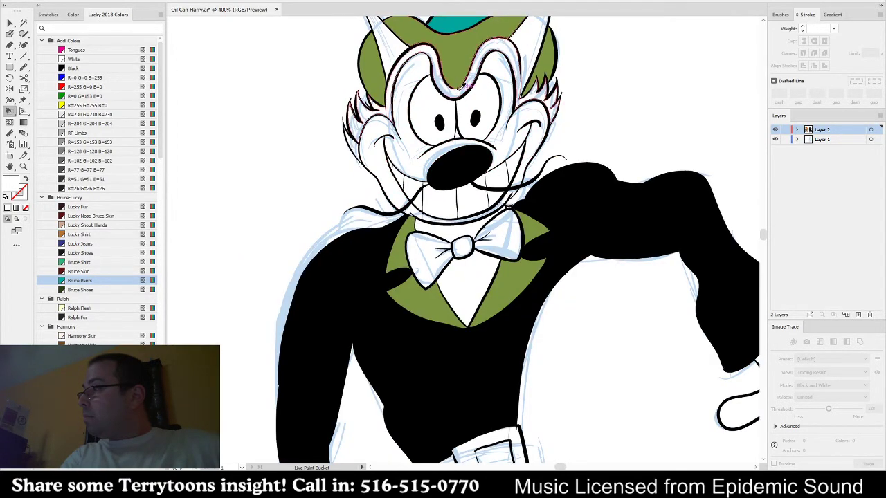
pyautogui.keyDown('alt'); pyautogui.click(457, 97); pyautogui.keyUp('alt')
pyautogui.click(456, 98)
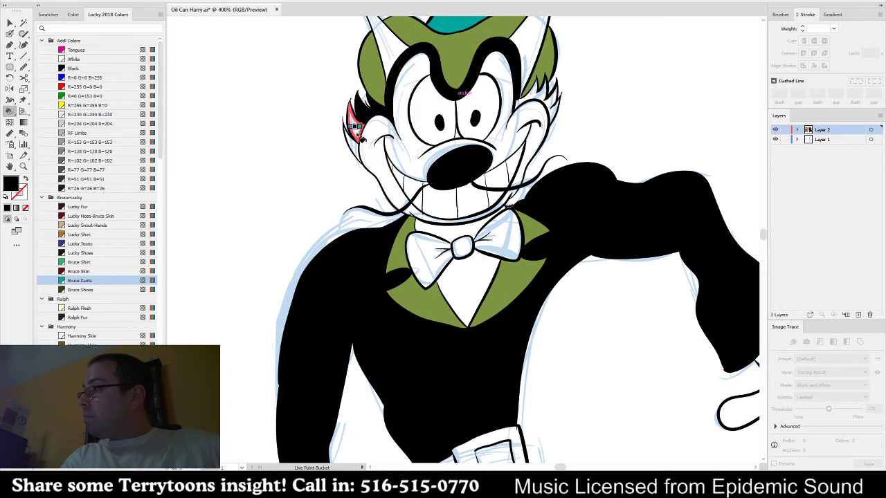
pyautogui.click(357, 130)
pyautogui.click(353, 144)
pyautogui.click(541, 99)
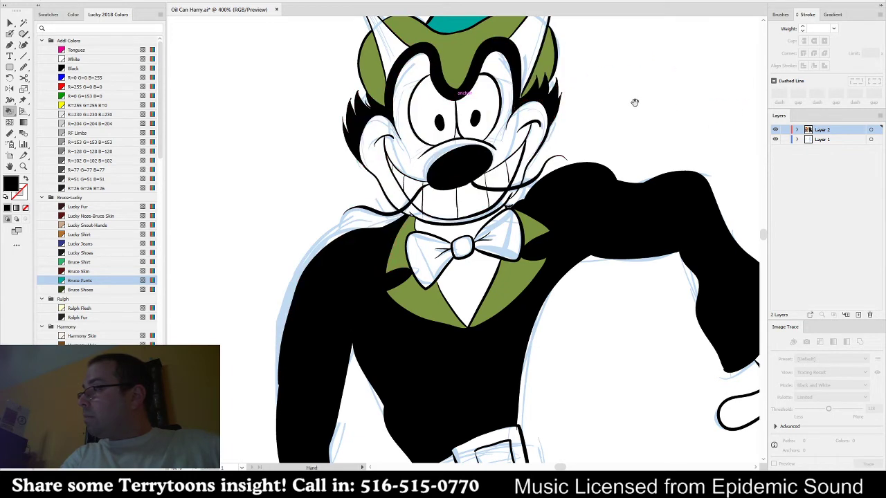
# - Fill both bow tie wings and the knot with the R=255 G=0 B=0 red swatch
pyautogui.moveTo(634, 101); pyautogui.dragTo(600, 95)
pyautogui.click(506, 111)
pyautogui.click(365, 113)
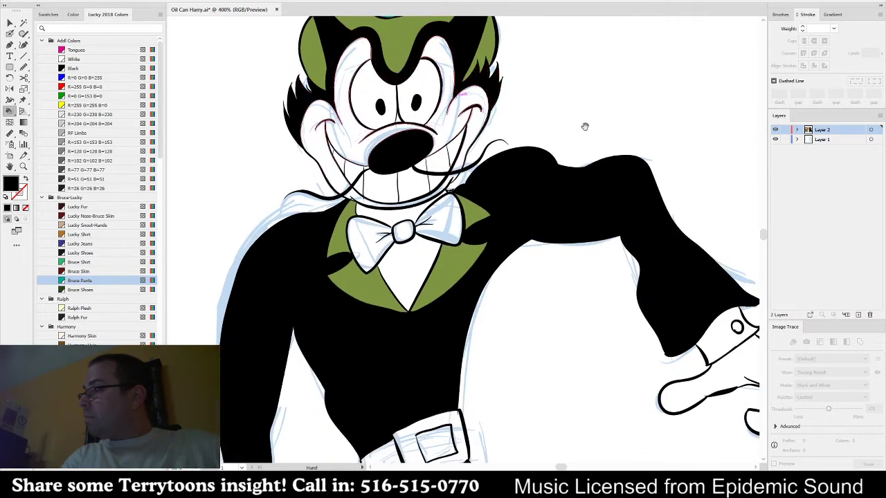
pyautogui.click(79, 86)
pyautogui.click(386, 231)
pyautogui.click(404, 231)
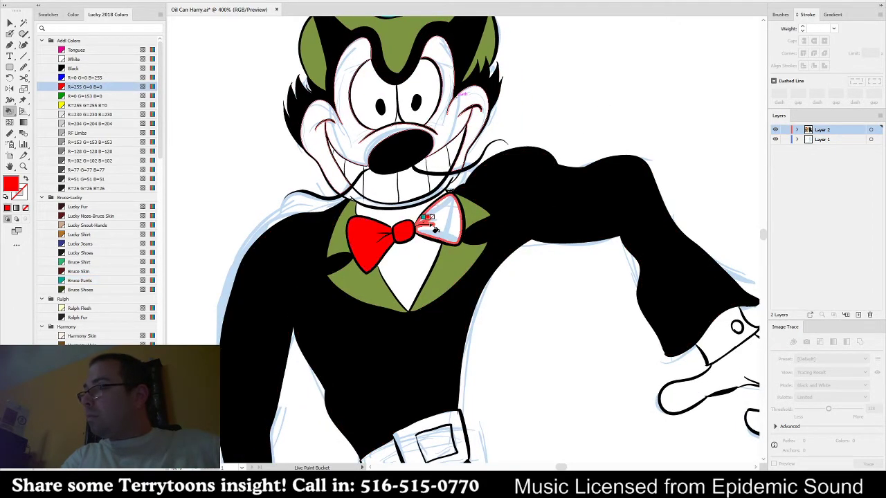
# - Try an orange sampled from the comic reference on one side of the face, and undo the fill
pyautogui.scroll(-2, 376, 261)
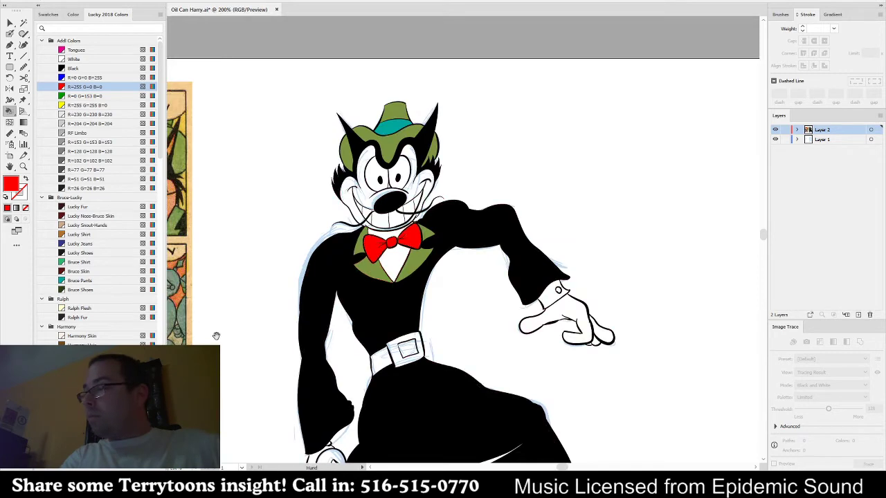
pyautogui.moveTo(216, 337); pyautogui.dragTo(473, 240)
pyautogui.keyDown('alt'); pyautogui.click(267, 354); pyautogui.keyUp('alt')
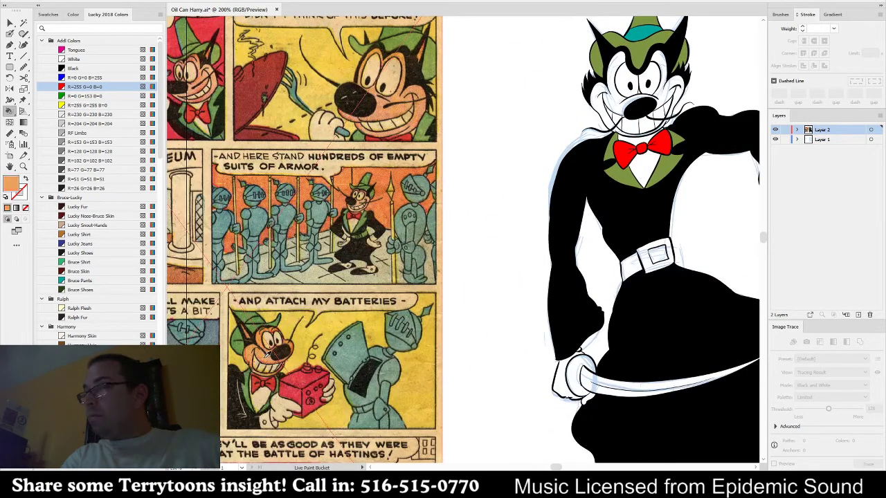
pyautogui.moveTo(731, 91); pyautogui.dragTo(540, 165)
pyautogui.click(484, 161)
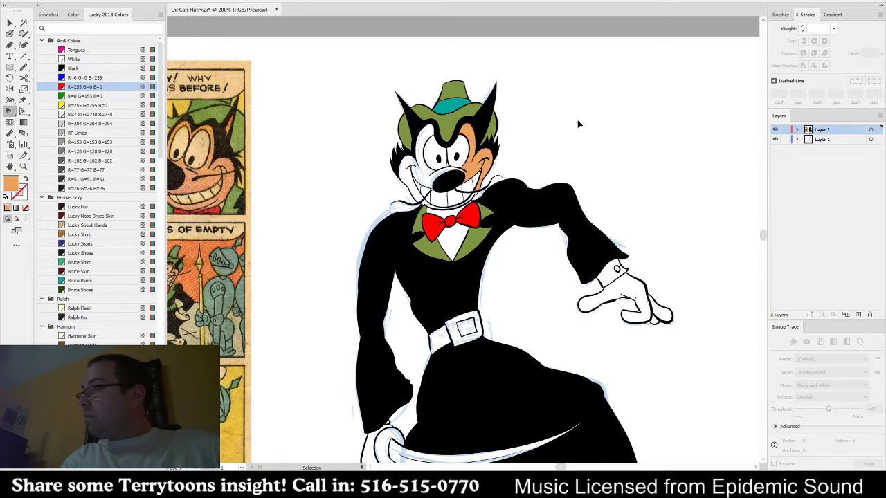
pyautogui.hotkey('ctrl', 'z')
# - Sample a light tan from the face in the comic reference and fill the areas around both eyes with it
pyautogui.keyDown('alt'); pyautogui.click(206, 181); pyautogui.keyUp('alt')
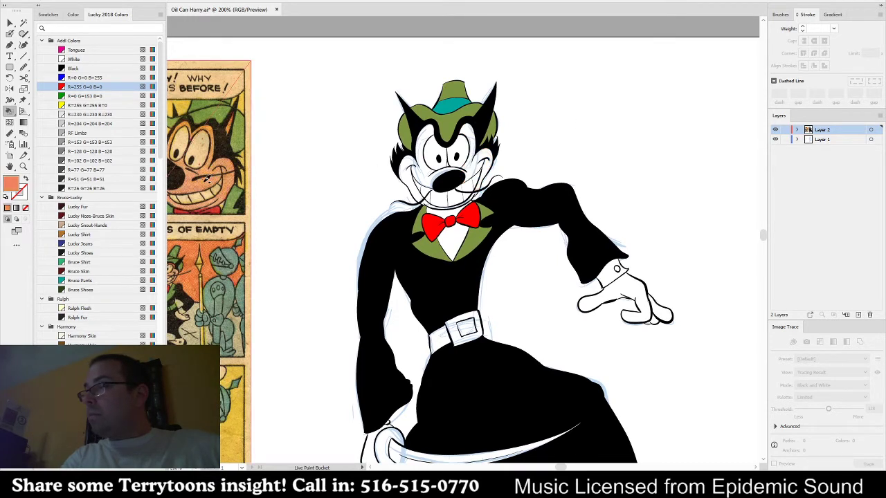
pyautogui.keyDown('alt'); pyautogui.click(207, 181); pyautogui.keyUp('alt')
pyautogui.keyDown('alt'); pyautogui.click(207, 182); pyautogui.keyUp('alt')
pyautogui.keyDown('alt'); pyautogui.click(210, 176); pyautogui.keyUp('alt')
pyautogui.keyDown('alt'); pyautogui.click(202, 177); pyautogui.keyUp('alt')
pyautogui.click(423, 163)
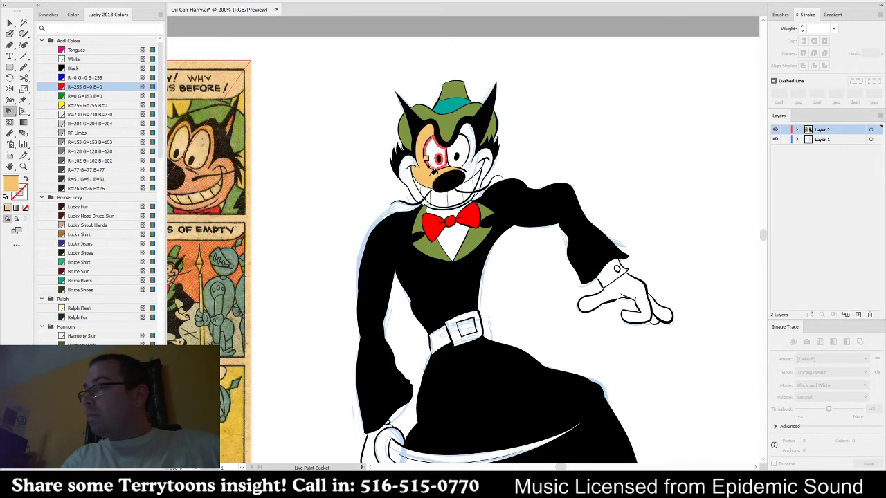
pyautogui.click(482, 156)
# - Delete the comic page reference image beside the character
pyautogui.press('v')
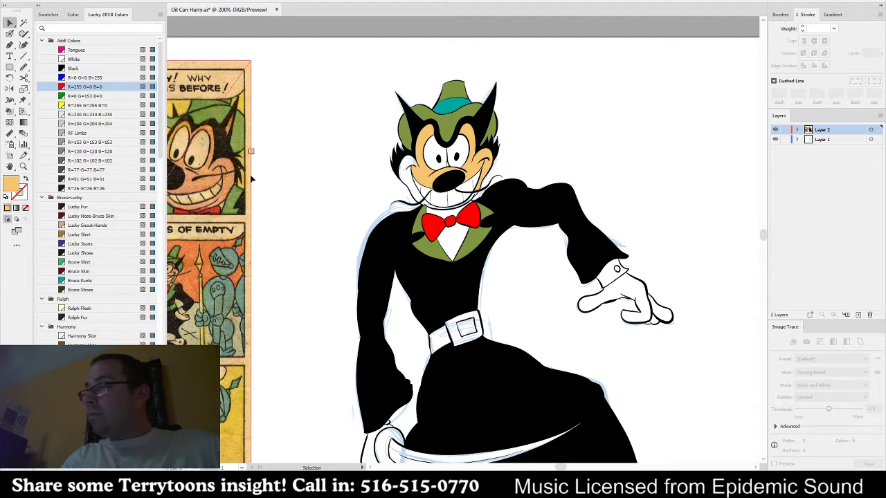
pyautogui.click(238, 187)
pyautogui.press('Delete')
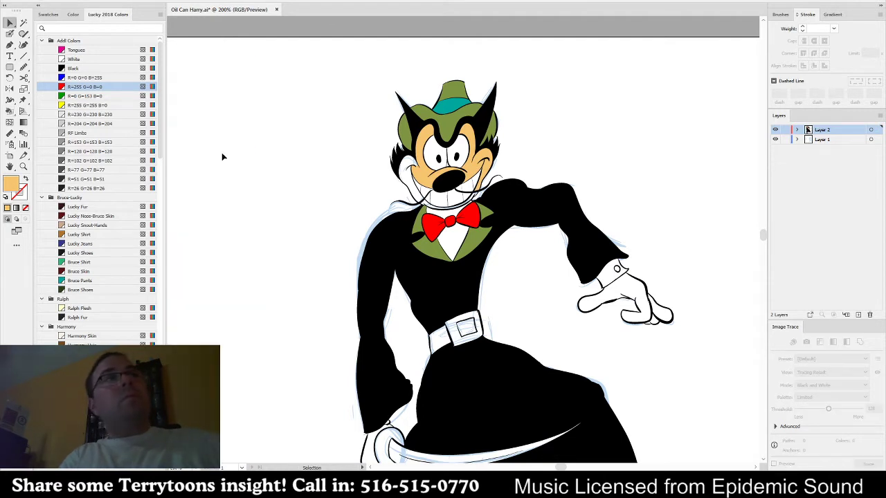
# - Fill the remaining white cheek and ear with the same light tan
pyautogui.press('k')
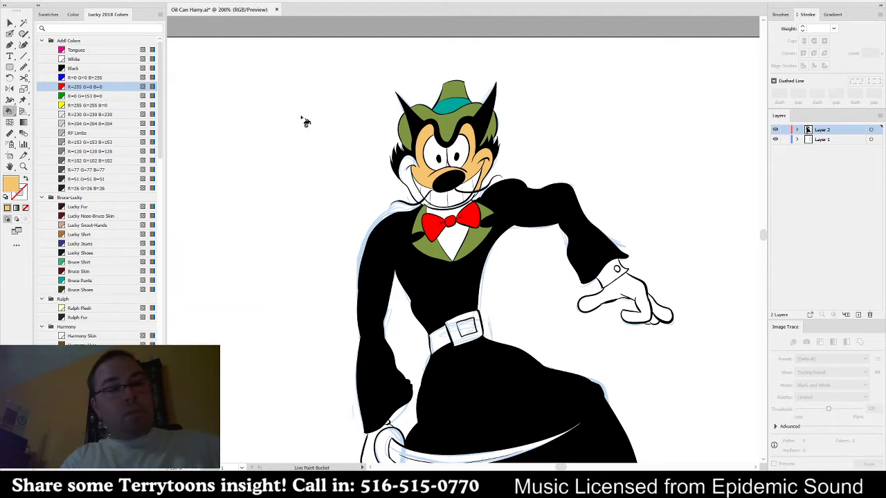
pyautogui.scroll(2, 471, 112)
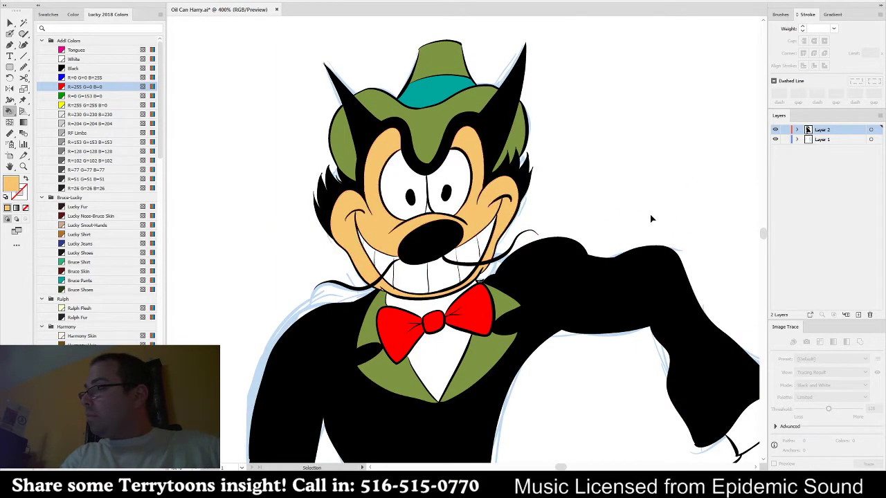
# - Fill the belt strap and buckle with white sampled from the shirt front
pyautogui.scroll(-2, 652, 219)
pyautogui.moveTo(659, 334); pyautogui.dragTo(539, 95)
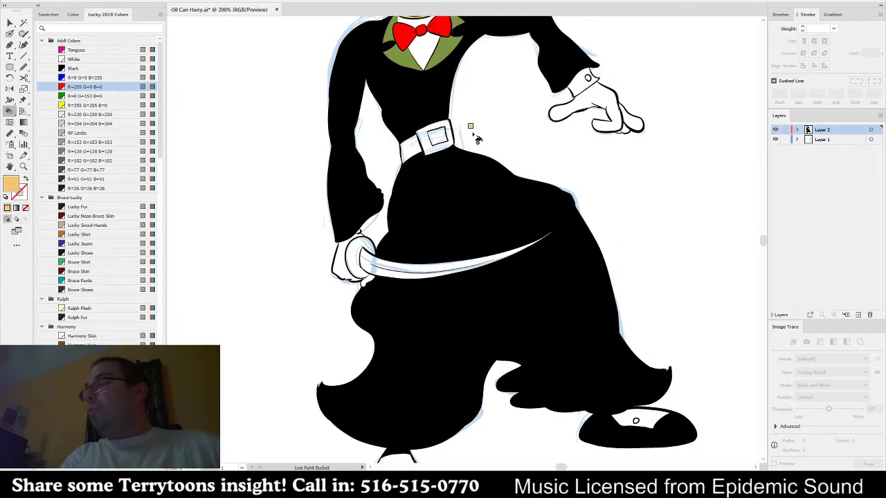
pyautogui.scroll(2, 477, 93)
pyautogui.keyDown('alt'); pyautogui.click(426, 113); pyautogui.keyUp('alt')
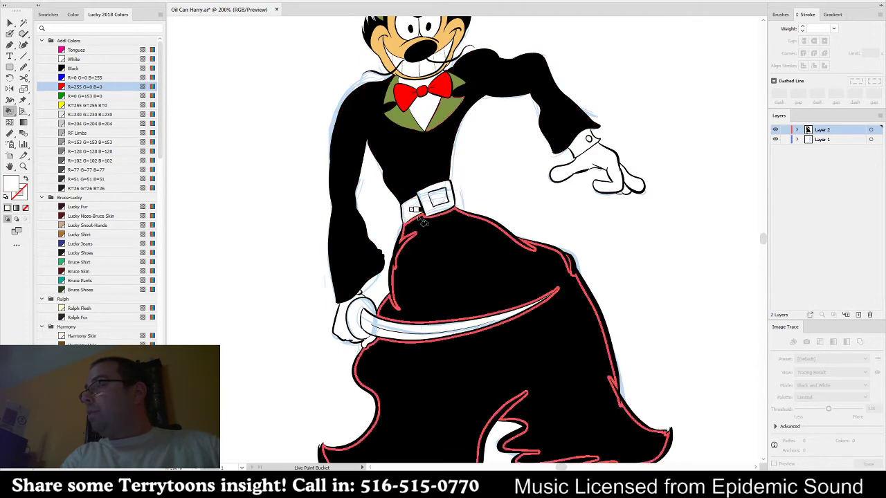
pyautogui.click(412, 210)
pyautogui.click(423, 199)
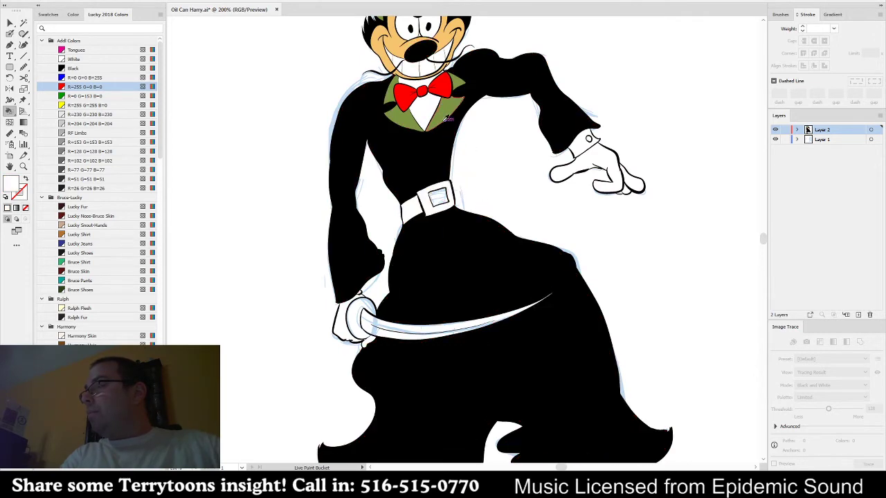
# - Sample the olive green of the jacket lapel and fill the belt strap and buckle with it
pyautogui.keyDown('alt'); pyautogui.click(446, 109); pyautogui.keyUp('alt')
pyautogui.click(410, 212)
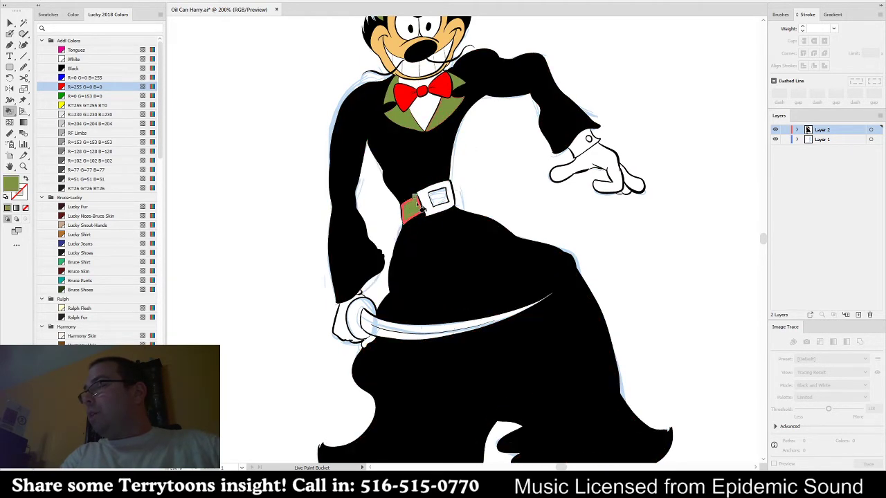
pyautogui.click(436, 201)
pyautogui.scroll(-1, 530, 192)
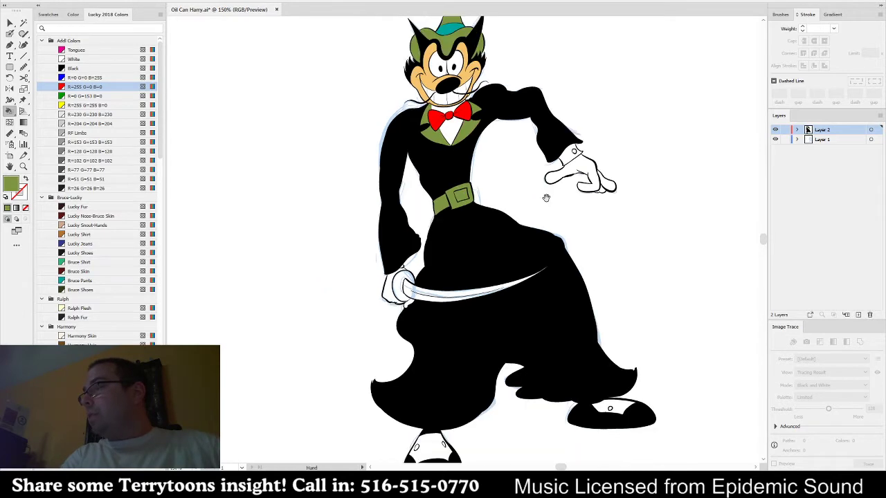
pyautogui.moveTo(547, 198)
pyautogui.mouseDown()
pyautogui.moveTo(486, 137)
pyautogui.moveTo(465, 186)
pyautogui.moveTo(452, 270)
pyautogui.mouseUp()
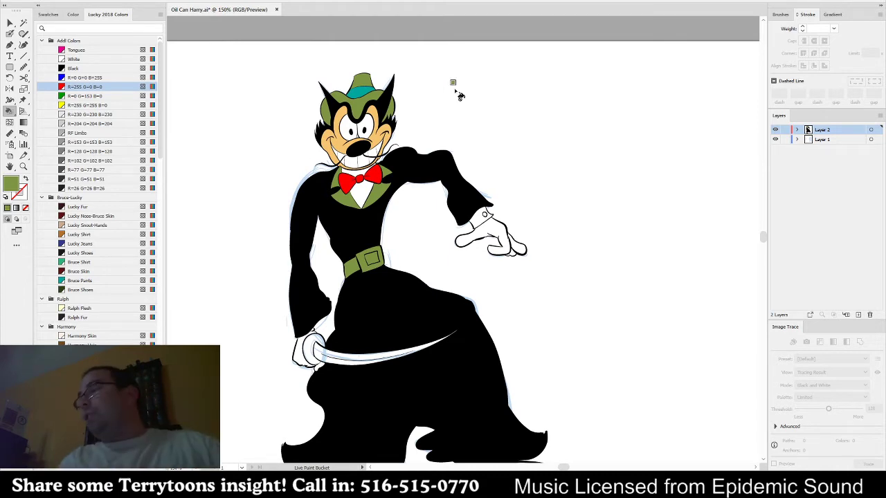
# - Fill the sword's guard with the R=102 G=102 B=102 gray and its blade with the lighter RF Limbs gray
pyautogui.press('v')
pyautogui.hotkey('ctrl', '=')
pyautogui.hotkey('ctrl', '=')
pyautogui.hotkey('ctrl', '=')
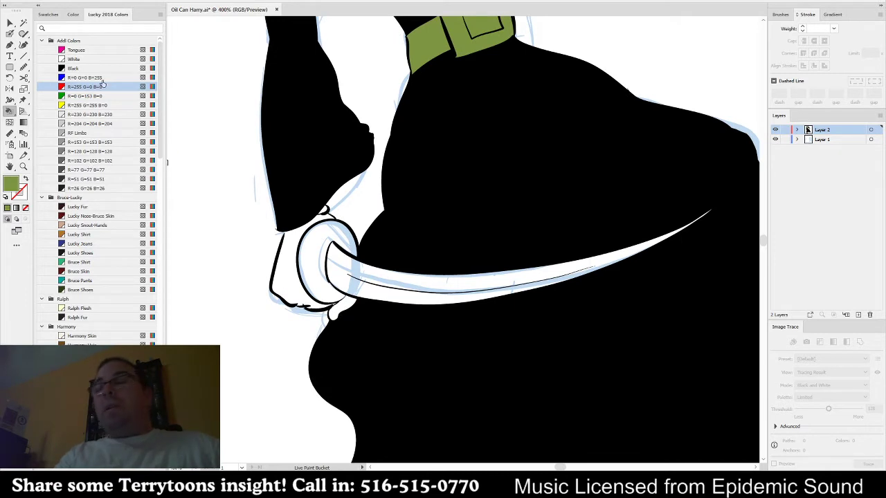
pyautogui.click(97, 160)
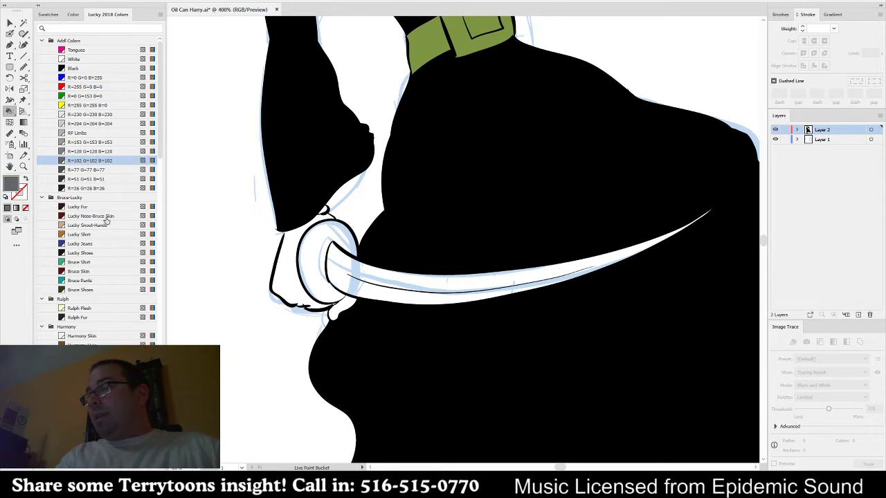
pyautogui.click(312, 266)
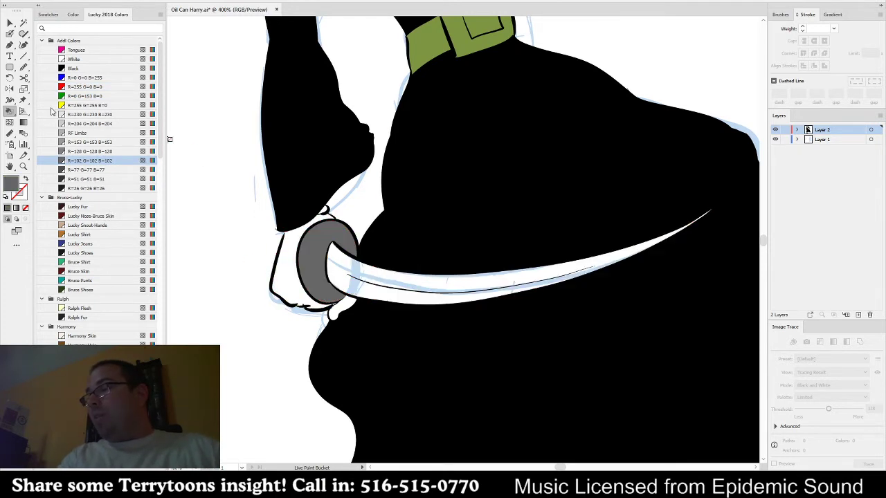
pyautogui.click(88, 133)
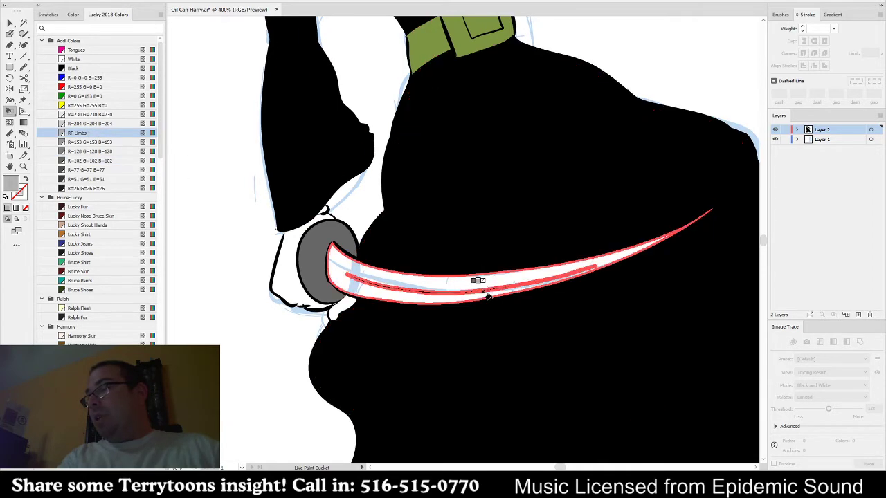
pyautogui.click(615, 263)
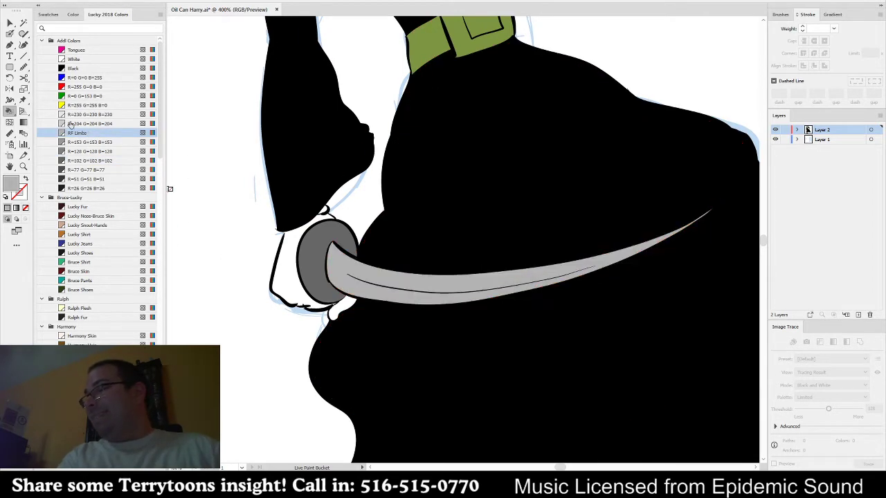
# - Draw the sword's curved handle behind the hand with the Blob Brush in black, adding grip lines and a round pommel
pyautogui.hotkey('shift', 'b')
pyautogui.click(73, 68)
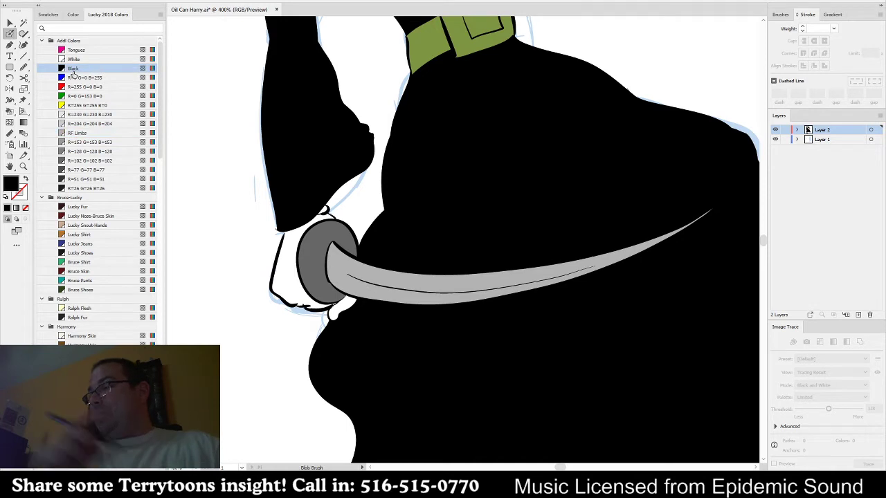
pyautogui.moveTo(277, 260)
pyautogui.mouseDown()
pyautogui.moveTo(252, 237)
pyautogui.moveTo(254, 196)
pyautogui.mouseUp()
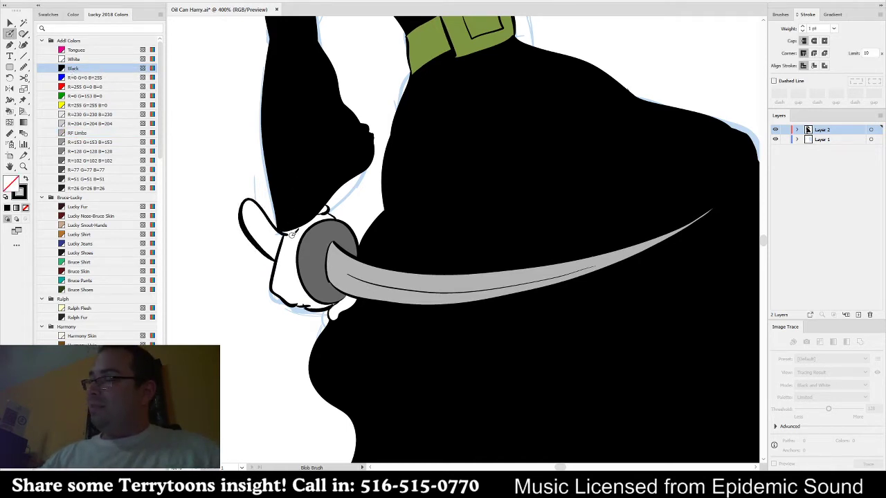
pyautogui.hotkey('ctrl', 'z')
pyautogui.moveTo(275, 258)
pyautogui.mouseDown()
pyautogui.moveTo(252, 240)
pyautogui.moveTo(253, 193)
pyautogui.mouseUp()
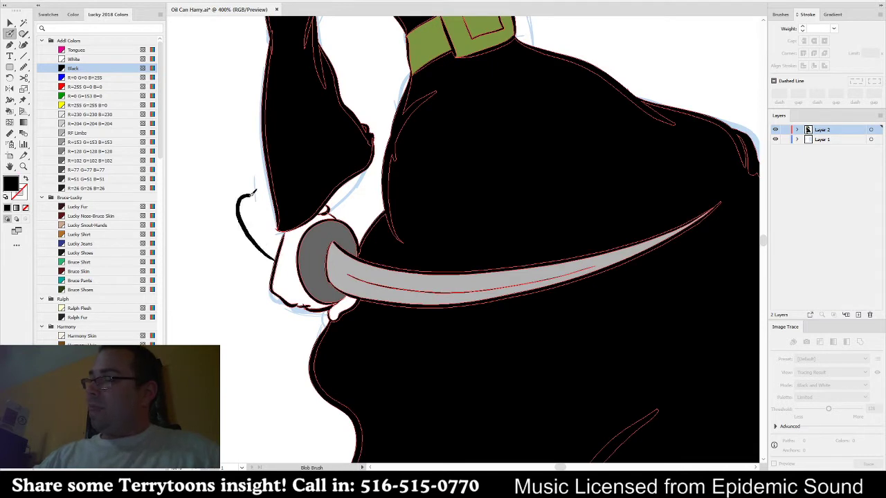
pyautogui.hotkey('shift', 'x')
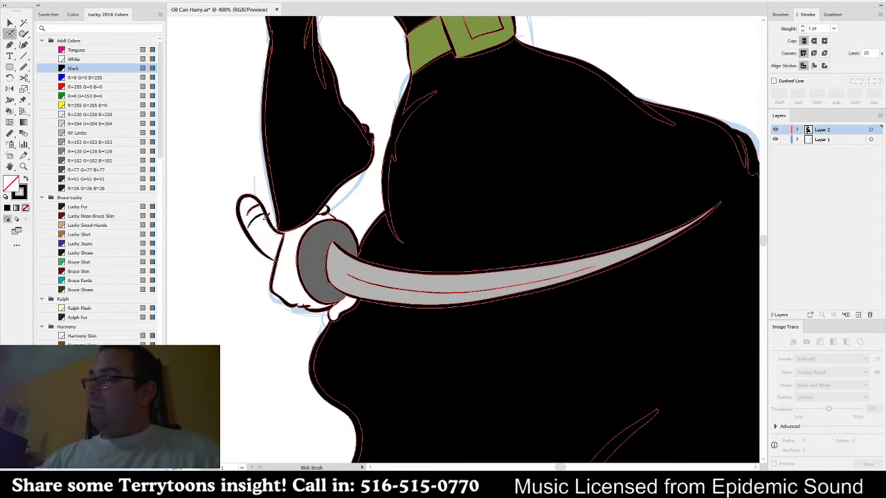
pyautogui.moveTo(263, 216); pyautogui.dragTo(276, 224)
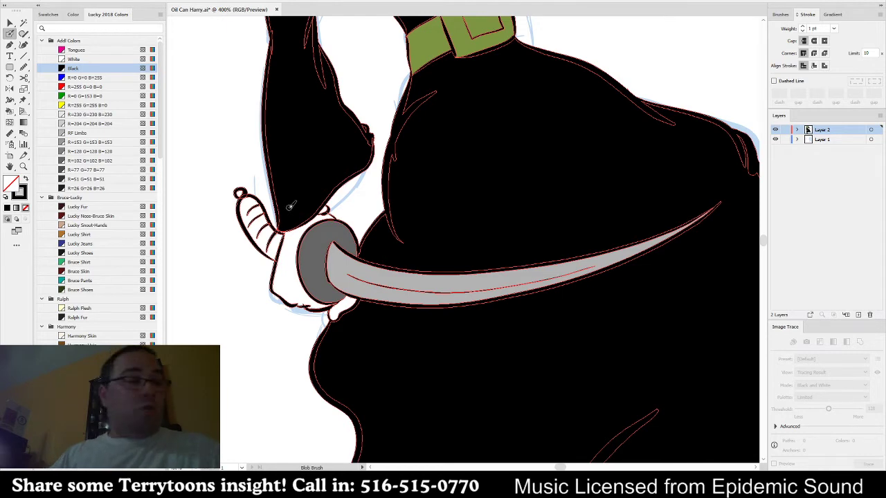
# - Sample the guard's dark gray and fill the sword handle's grip segments and pommel with it
pyautogui.press('k')
pyautogui.keyDown('alt'); pyautogui.click(391, 277); pyautogui.keyUp('alt')
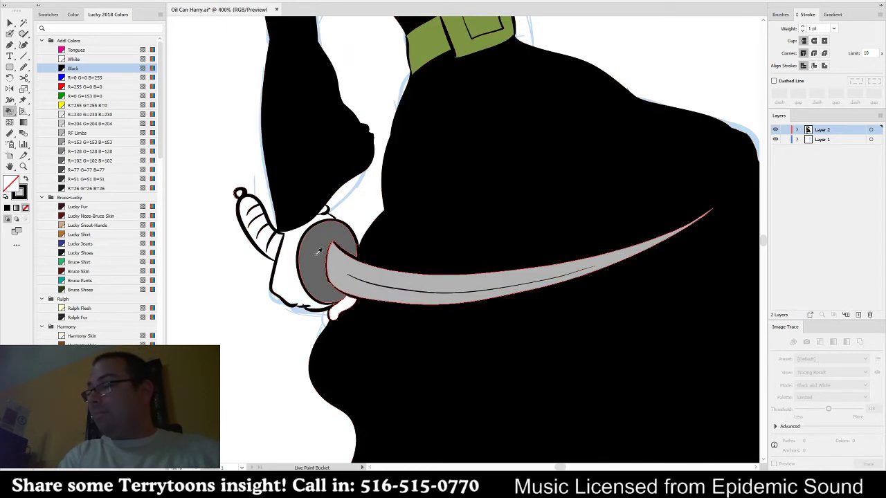
pyautogui.keyDown('alt'); pyautogui.click(317, 254); pyautogui.keyUp('alt')
pyautogui.click(265, 238)
pyautogui.click(275, 246)
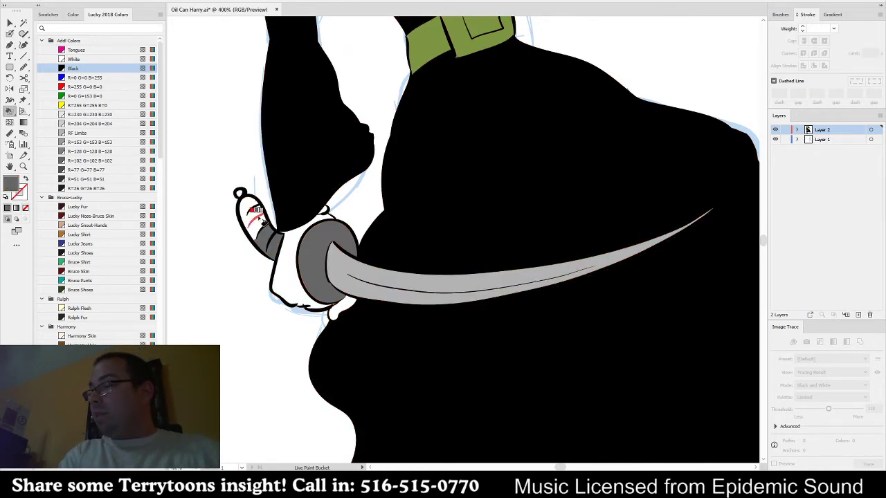
pyautogui.click(258, 221)
pyautogui.click(250, 210)
pyautogui.press('v')
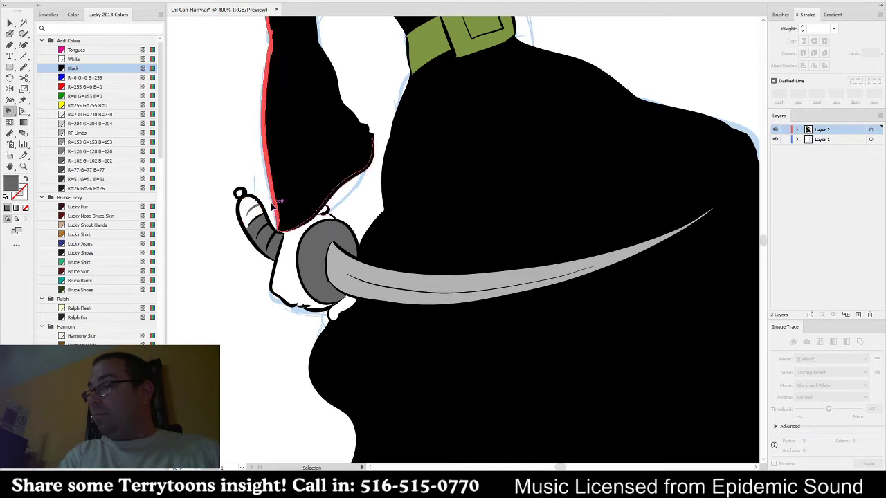
pyautogui.press('k')
pyautogui.click(253, 212)
pyautogui.click(242, 197)
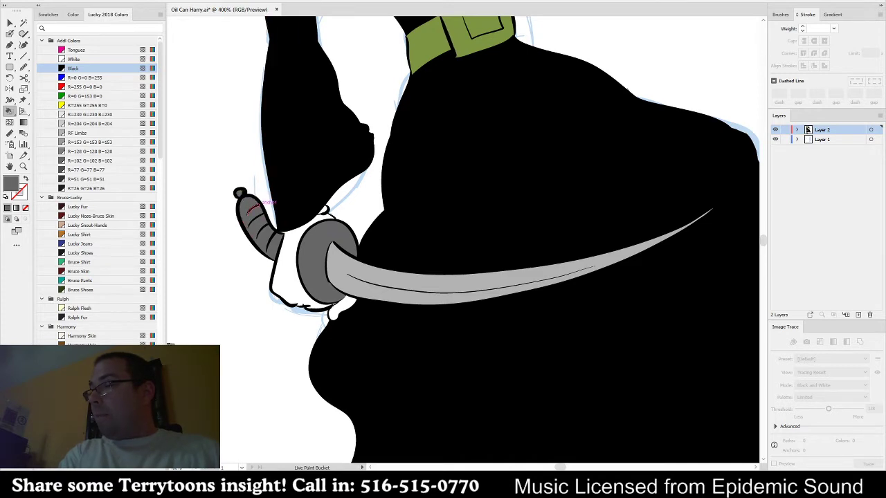
# - Undo the gray handle fills and the drawn sword handle
pyautogui.press('v')
pyautogui.scroll(-2, 203, 321)
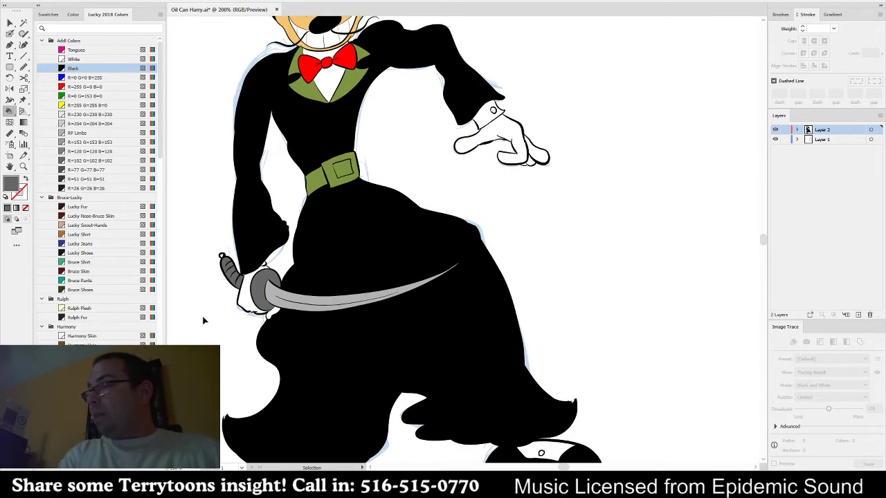
pyautogui.hotkey('ctrl', 'z')
pyautogui.hotkey('ctrl', 'z')
pyautogui.hotkey('ctrl', 'z')
pyautogui.hotkey('ctrl', 'z')
# - Redraw the curved outline of the sword handle behind the hand in black with the Blob Brush
pyautogui.press('k')
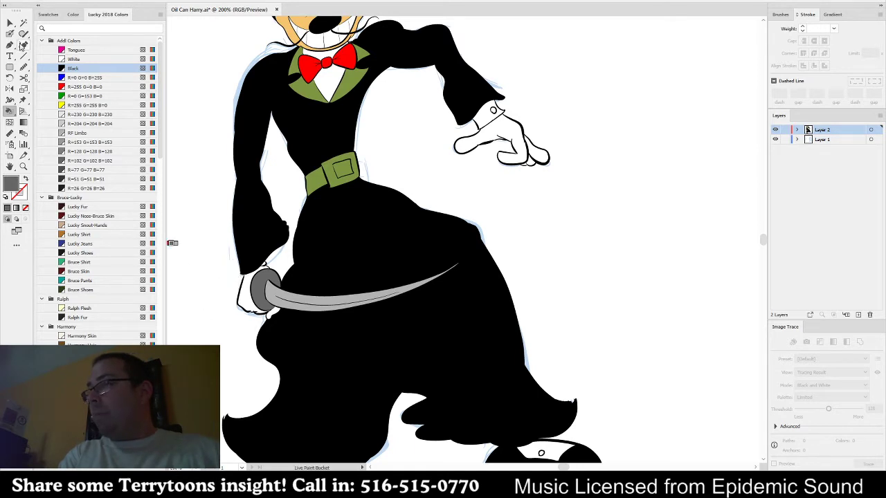
pyautogui.click(62, 67)
pyautogui.press('v')
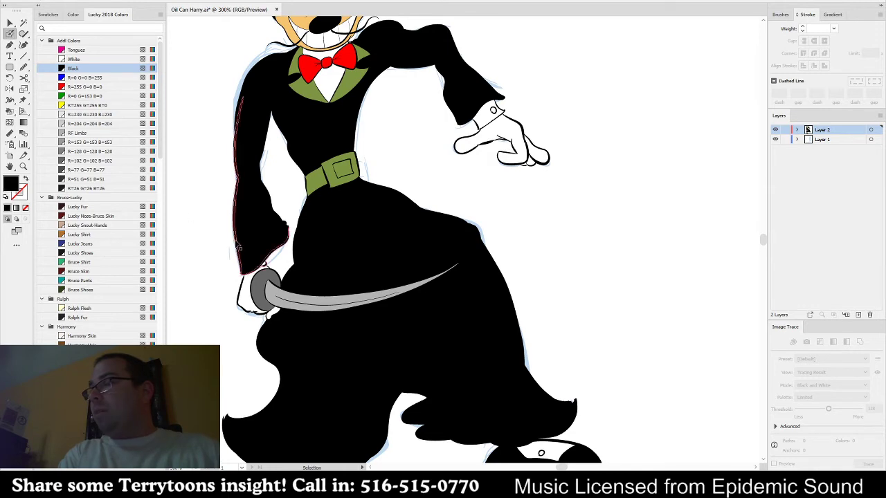
pyautogui.keyDown('ctrl'); pyautogui.click(237, 246); pyautogui.keyUp('ctrl')
pyautogui.hotkey('ctrl', '=')
pyautogui.moveTo(274, 376)
pyautogui.mouseDown()
pyautogui.moveTo(411, 303)
pyautogui.moveTo(367, 266)
pyautogui.moveTo(341, 221)
pyautogui.mouseUp()
pyautogui.hotkey('ctrl', 'shift', 'a')
pyautogui.hotkey('ctrl', 'z')
pyautogui.moveTo(387, 295)
pyautogui.mouseDown()
pyautogui.moveTo(349, 249)
pyautogui.moveTo(353, 209)
pyautogui.moveTo(369, 213)
pyautogui.moveTo(395, 242)
pyautogui.mouseUp()
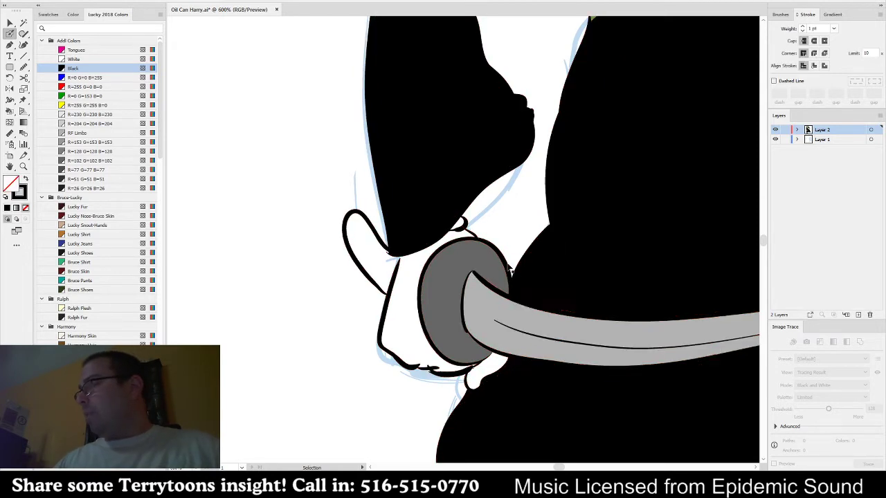
# - Undo the long handle outline and draw a shorter black sword handle with grip lines and a round pommel using the Blob Brush
pyautogui.hotkey('ctrl', 'z')
pyautogui.moveTo(382, 288); pyautogui.dragTo(378, 258)
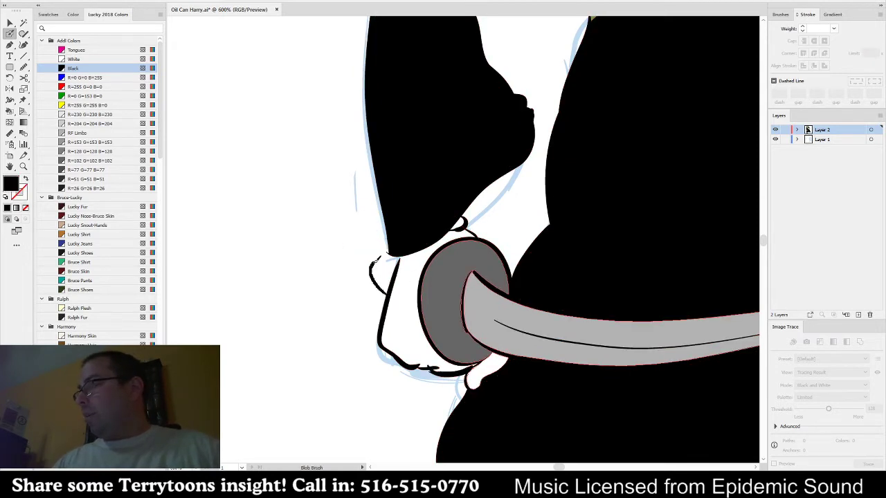
pyautogui.hotkey('shift', 'x')
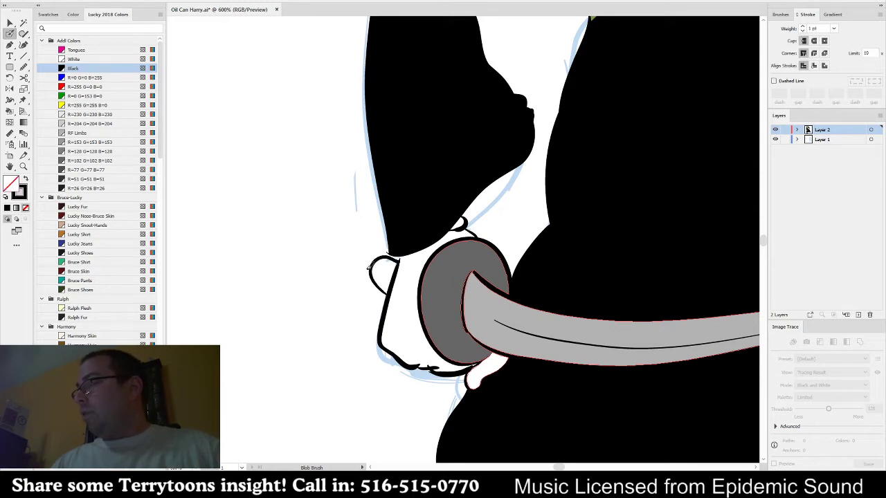
pyautogui.hotkey('ctrl', 'z')
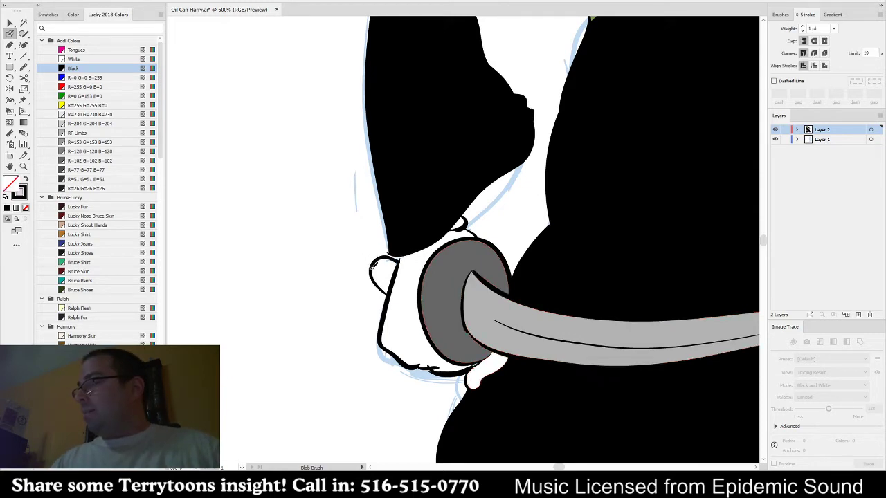
pyautogui.moveTo(378, 282)
pyautogui.mouseDown()
pyautogui.moveTo(387, 259)
pyautogui.moveTo(385, 288)
pyautogui.mouseUp()
pyautogui.hotkey('ctrl', 'z')
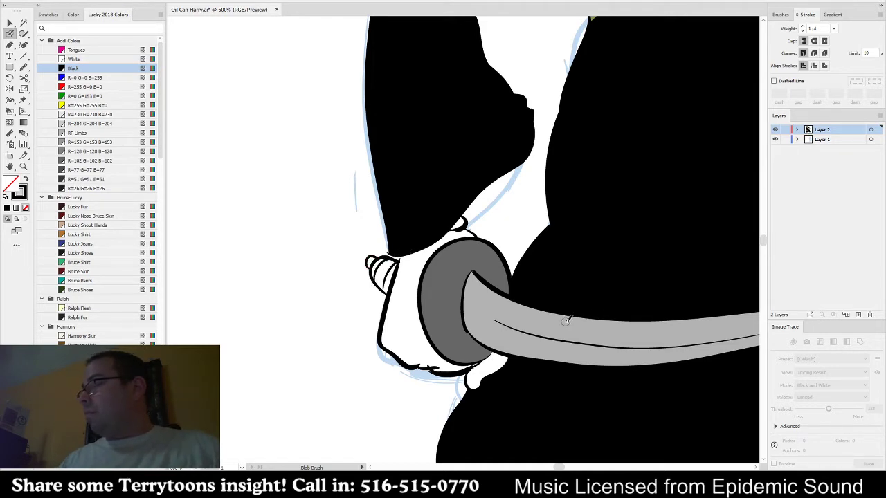
# - Sample the guard's dark gray and fill the sword handle's grip segments and pommel with it using Live Paint
pyautogui.press('k')
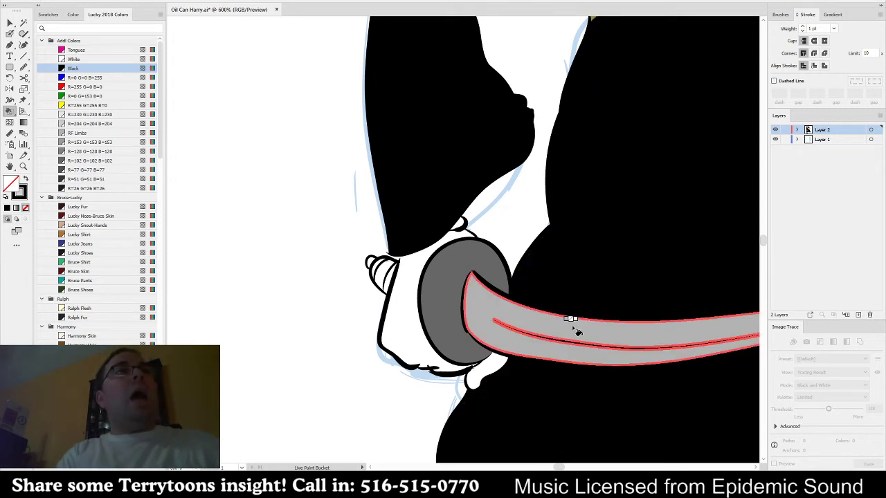
pyautogui.keyDown('alt'); pyautogui.click(434, 281); pyautogui.keyUp('alt')
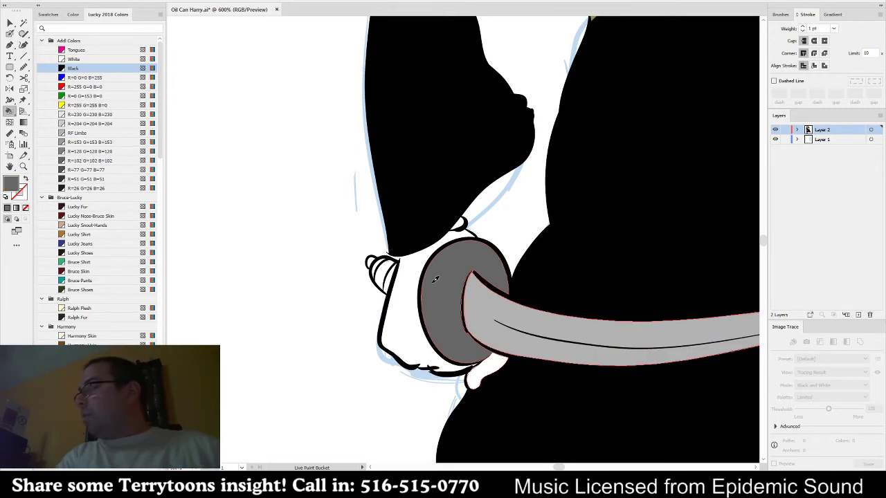
pyautogui.click(381, 272)
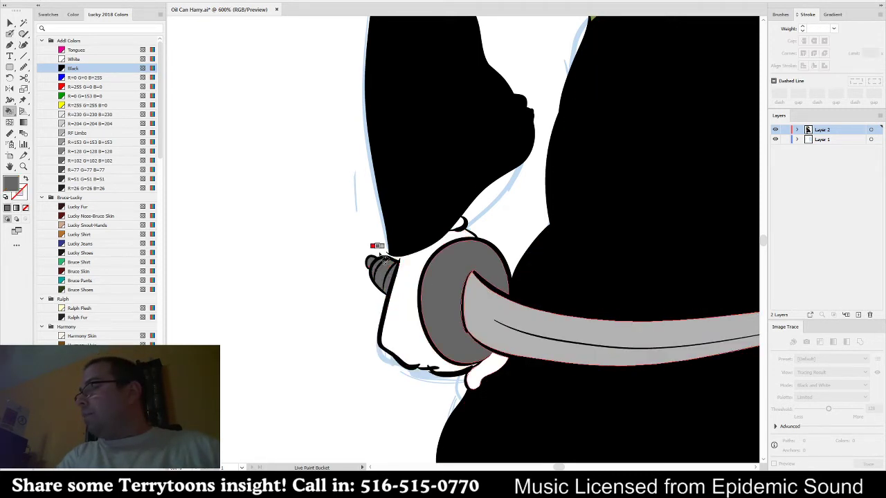
pyautogui.scroll(-4, 263, 282)
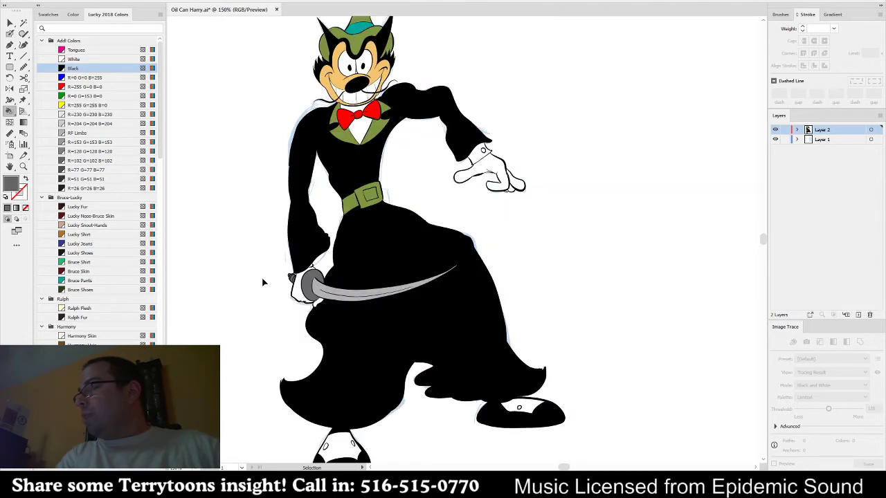
# - Select the whole character and expand it with Object, Fill and Stroke enabled
pyautogui.scroll(-1, 264, 282)
pyautogui.press('v')
pyautogui.moveTo(544, 90); pyautogui.dragTo(184, 438)
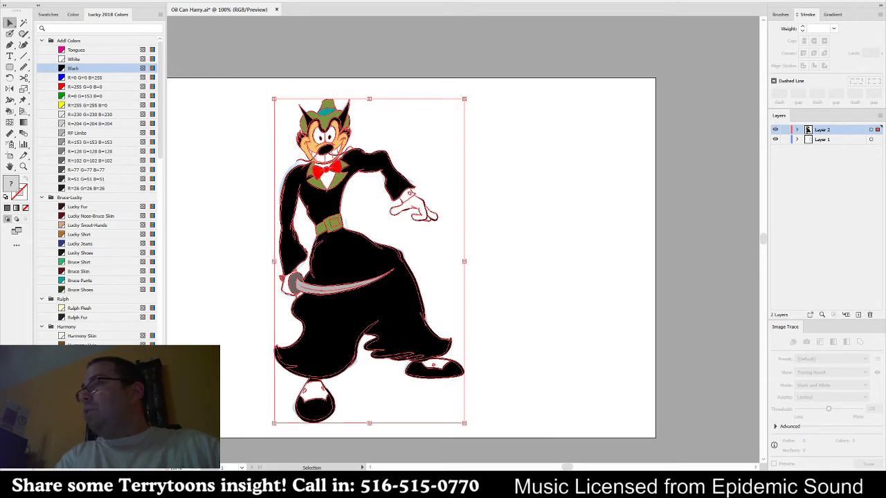
pyautogui.click(79, 0)
pyautogui.click(120, 90)
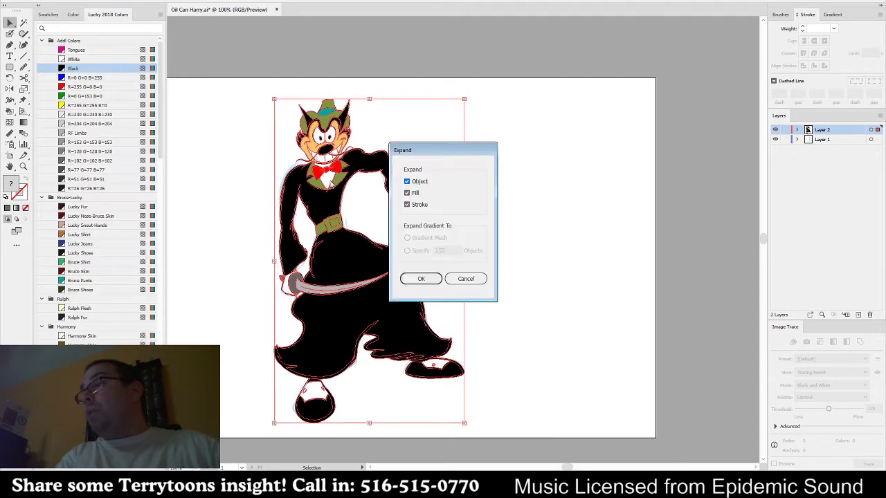
pyautogui.click(423, 279)
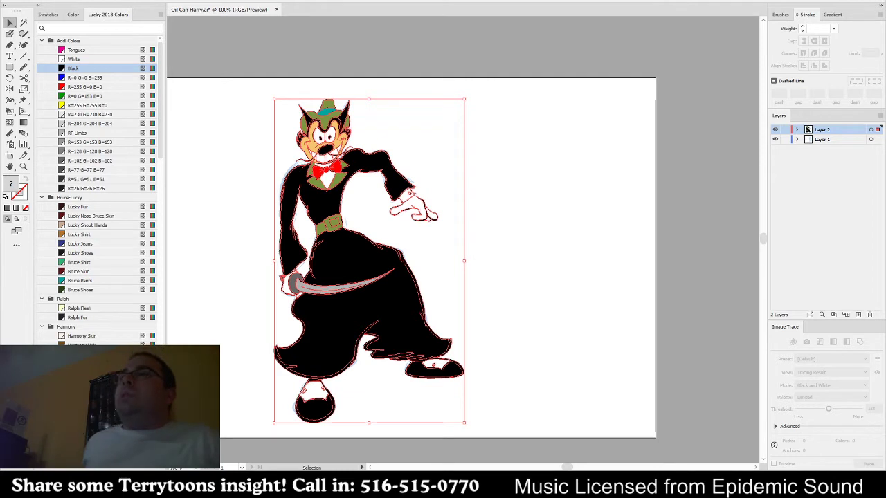
pyautogui.click(547, 266)
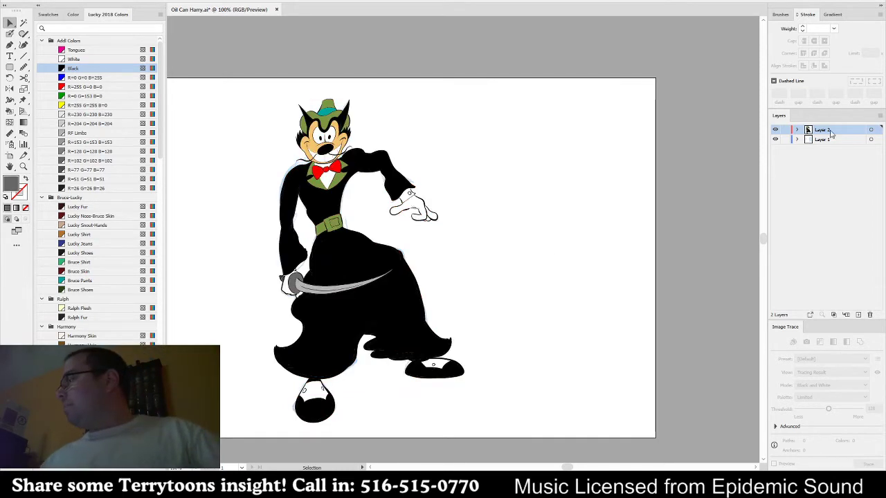
# - Delete Layer 1, which holds the light blue sketch
pyautogui.click(825, 141)
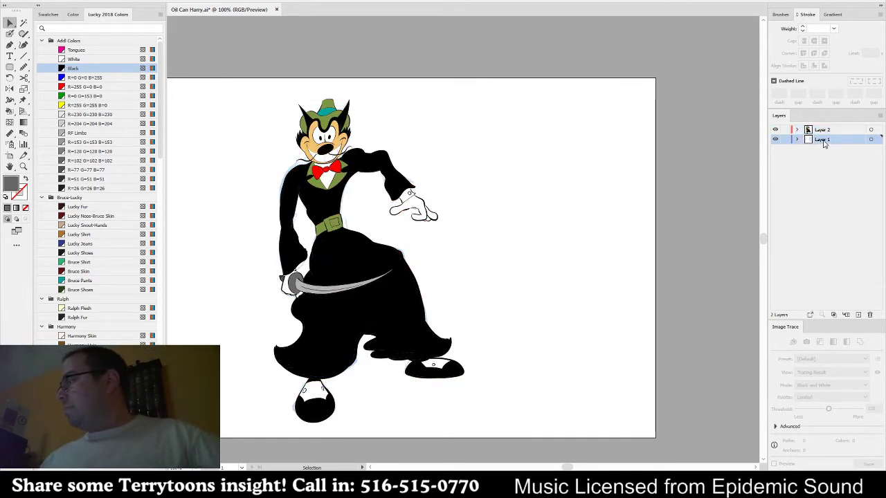
pyautogui.click(871, 315)
pyautogui.click(479, 238)
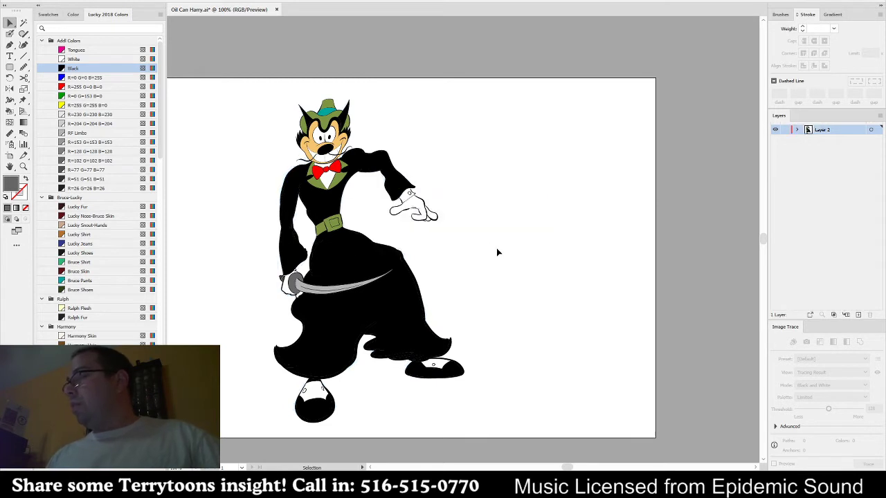
# - Sign the artwork by hand in black with the Blob Brush beside the character's feet, adding an underline and the year
pyautogui.hotkey('ctrl', '0')
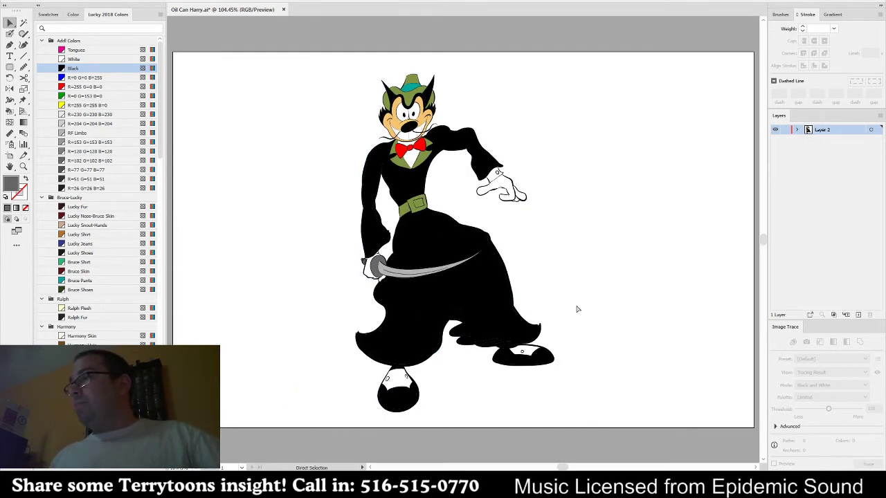
pyautogui.hotkey('shift', 'b')
pyautogui.click(89, 68)
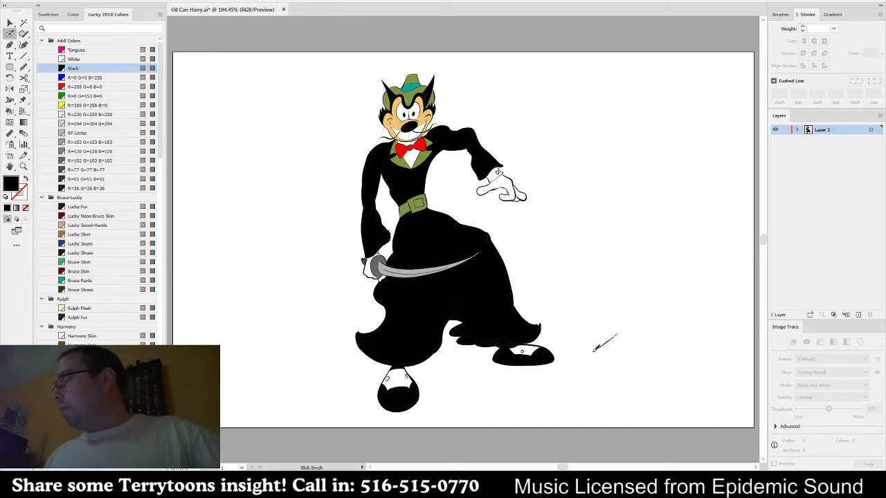
pyautogui.moveTo(594, 349)
pyautogui.mouseDown()
pyautogui.moveTo(620, 339)
pyautogui.moveTo(630, 358)
pyautogui.mouseUp()
pyautogui.moveTo(610, 347)
pyautogui.mouseDown()
pyautogui.moveTo(607, 361)
pyautogui.moveTo(658, 359)
pyautogui.mouseUp()
pyautogui.moveTo(663, 353)
pyautogui.mouseDown()
pyautogui.moveTo(684, 355)
pyautogui.moveTo(609, 378)
pyautogui.mouseUp()
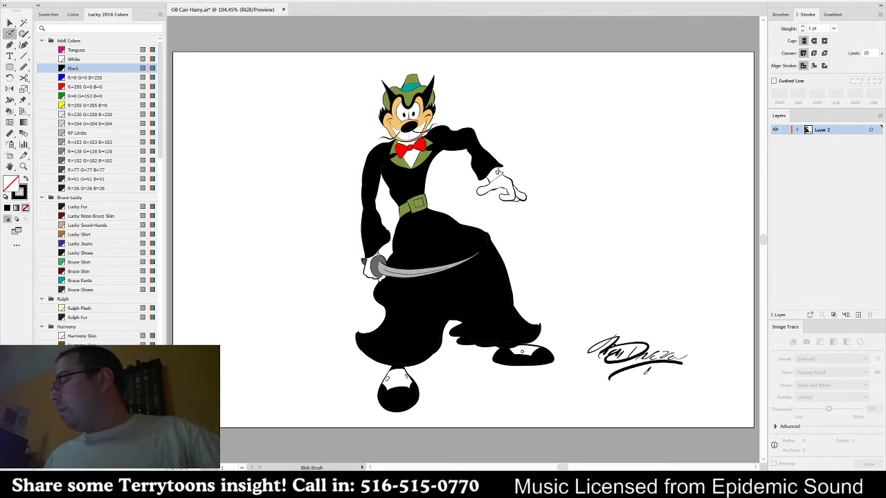
pyautogui.press('v')
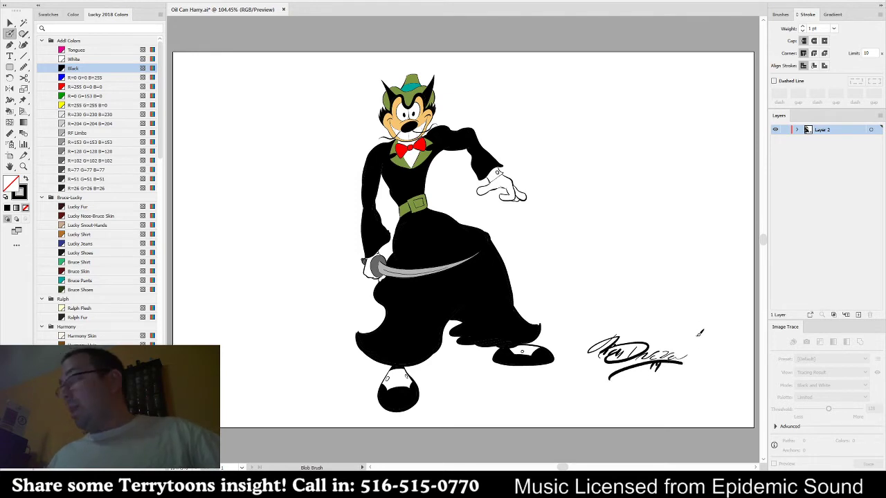
# - Save Oil Can Harry.ai and close the document
pyautogui.press('a')
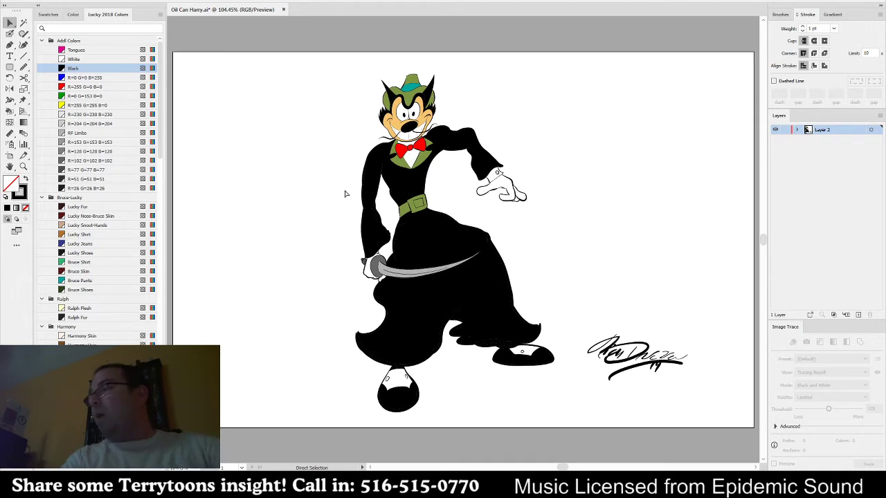
pyautogui.hotkey('ctrl', 's')
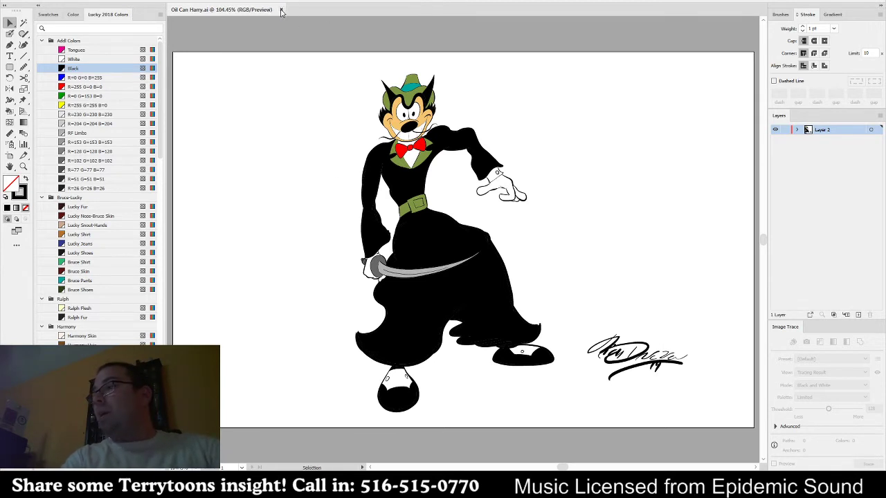
pyautogui.click(281, 10)
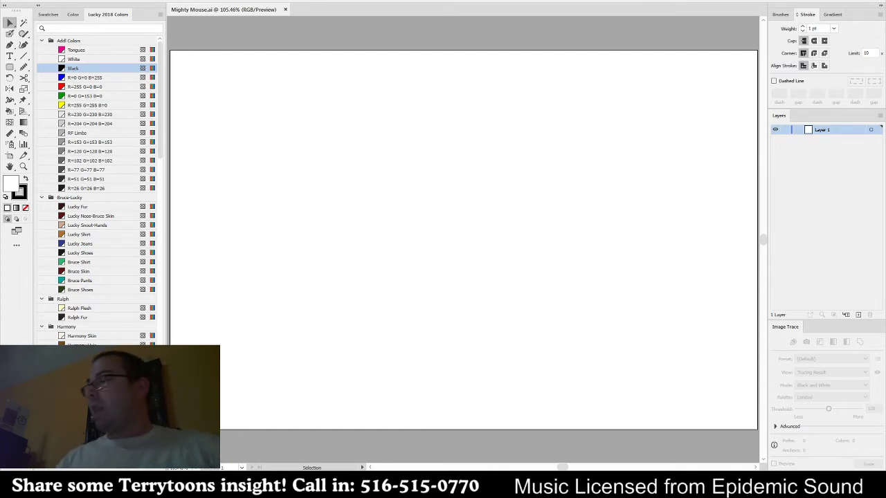
# - Set up the Blob Brush in Mighty Mouse.ai with no fill and the UP Fuzz swatch as the stroke color
pyautogui.click(10, 33)
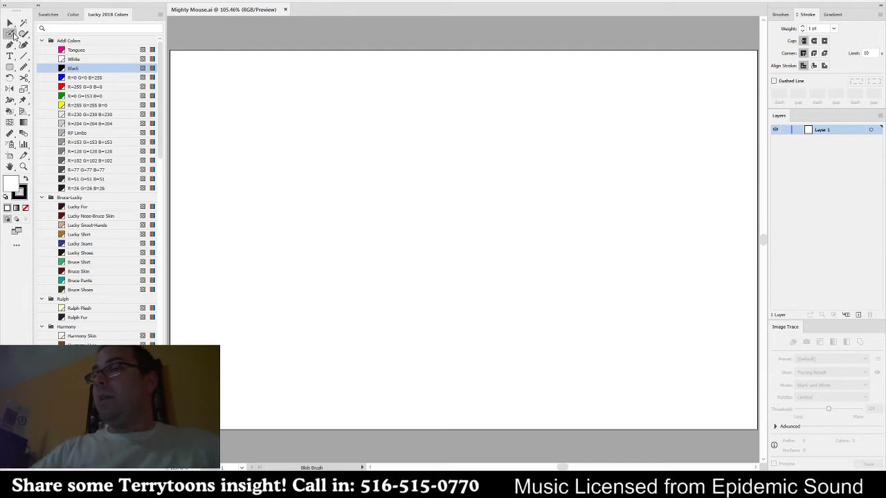
pyautogui.click(26, 208)
pyautogui.click(21, 193)
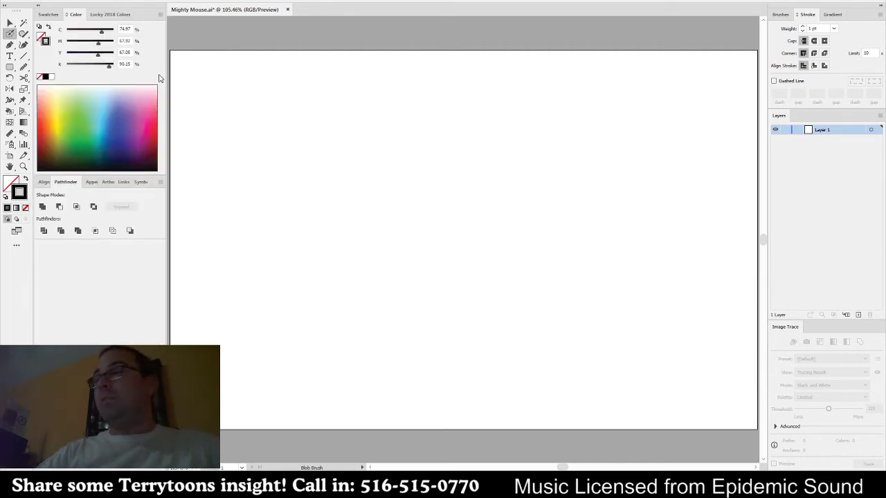
pyautogui.click(108, 14)
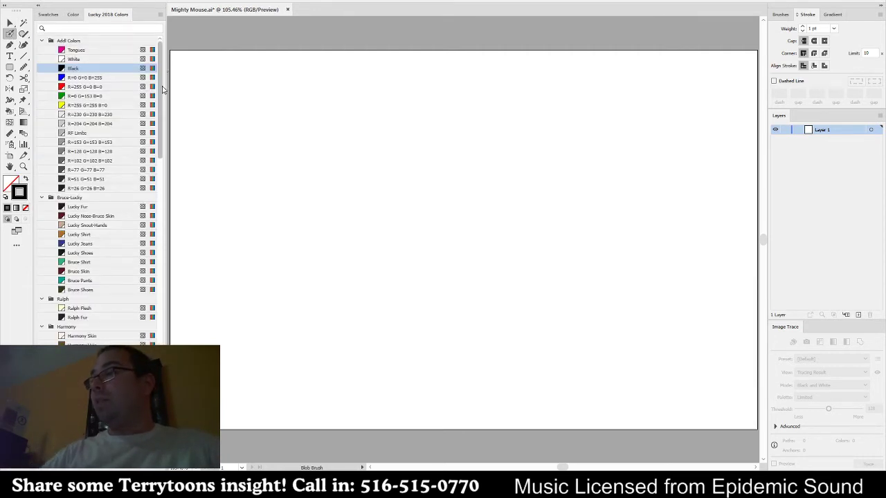
pyautogui.moveTo(159, 104); pyautogui.dragTo(171, 277)
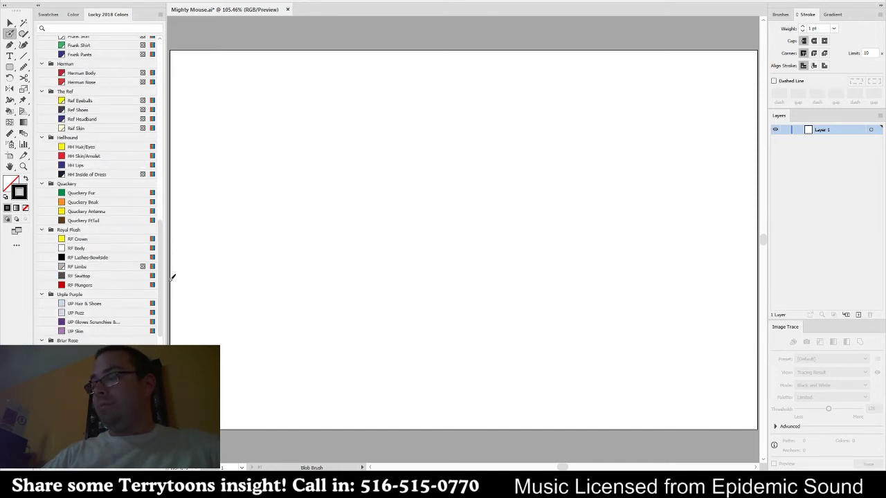
pyautogui.click(103, 314)
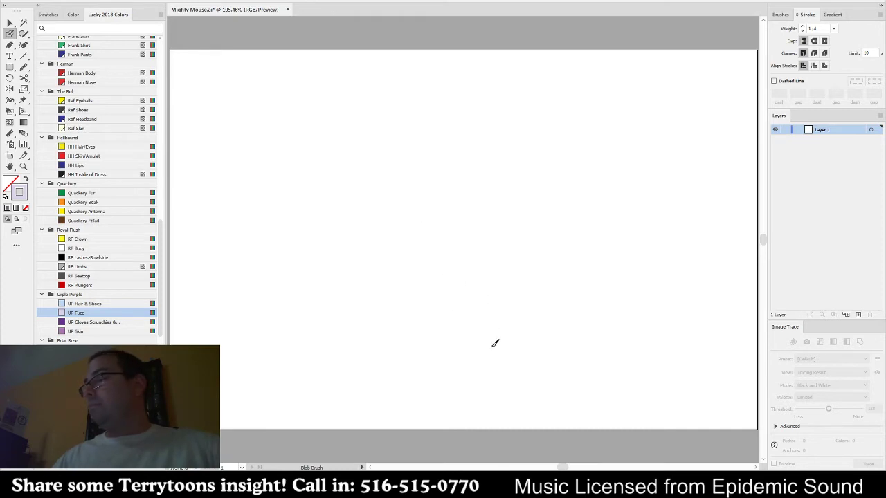
# - Sketch the pose's curved line of action, the head circle and the rounded chest, waist and hip forms
pyautogui.moveTo(495, 343)
pyautogui.mouseDown()
pyautogui.moveTo(451, 241)
pyautogui.moveTo(489, 170)
pyautogui.mouseUp()
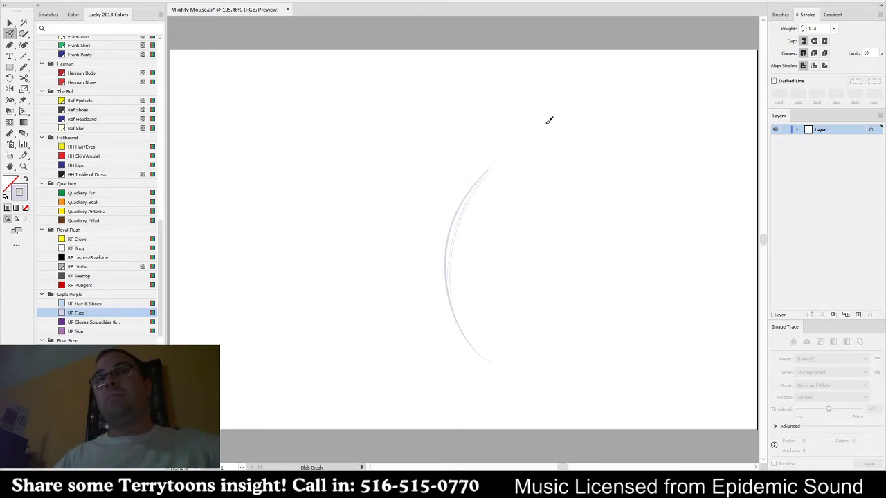
pyautogui.moveTo(523, 151)
pyautogui.mouseDown()
pyautogui.moveTo(473, 115)
pyautogui.moveTo(549, 150)
pyautogui.moveTo(498, 211)
pyautogui.mouseUp()
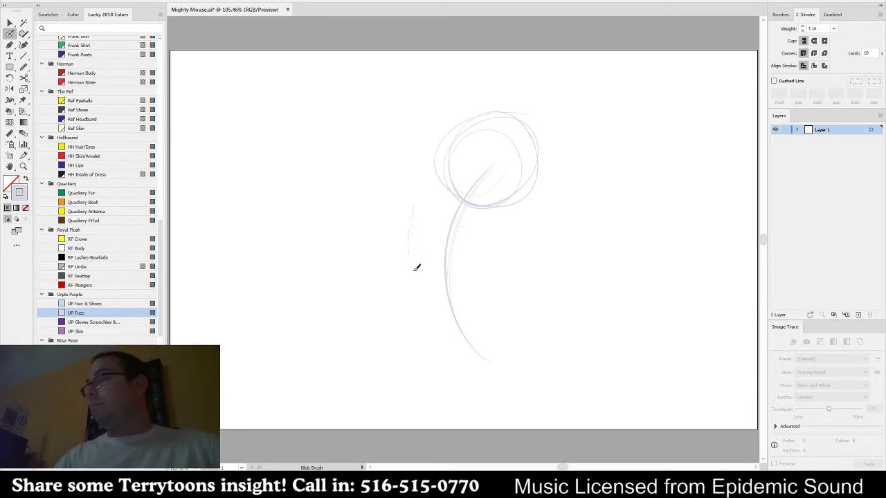
pyautogui.moveTo(427, 262)
pyautogui.mouseDown()
pyautogui.moveTo(467, 259)
pyautogui.moveTo(415, 257)
pyautogui.moveTo(408, 203)
pyautogui.mouseUp()
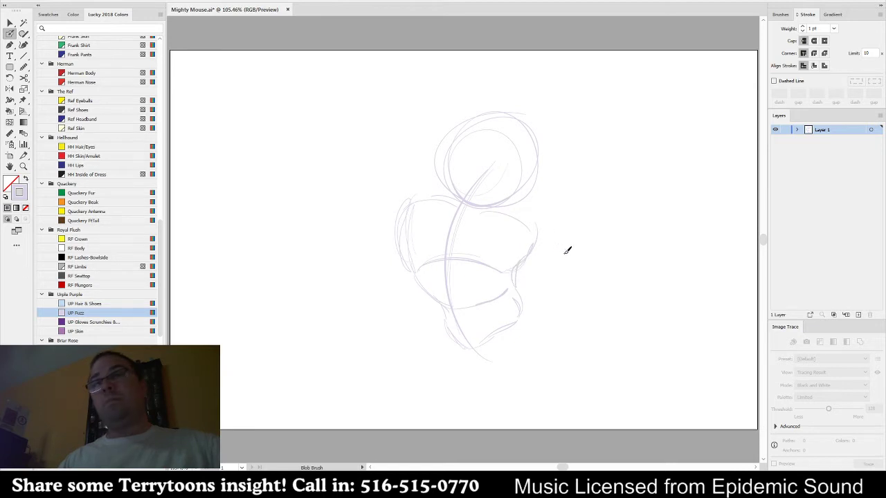
# - Try guide strokes for the outstretched arm, keeping only a short line extending from the chest beside the line of action
pyautogui.moveTo(522, 225); pyautogui.dragTo(593, 268)
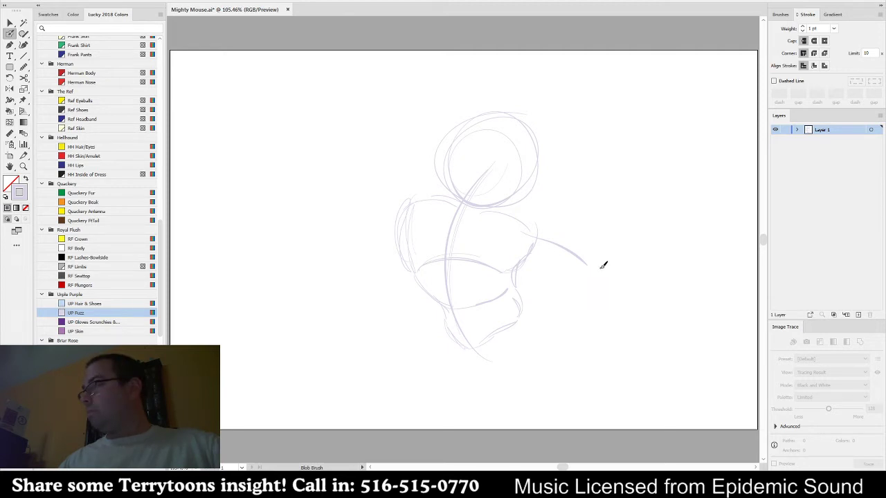
pyautogui.hotkey('ctrl', 'z')
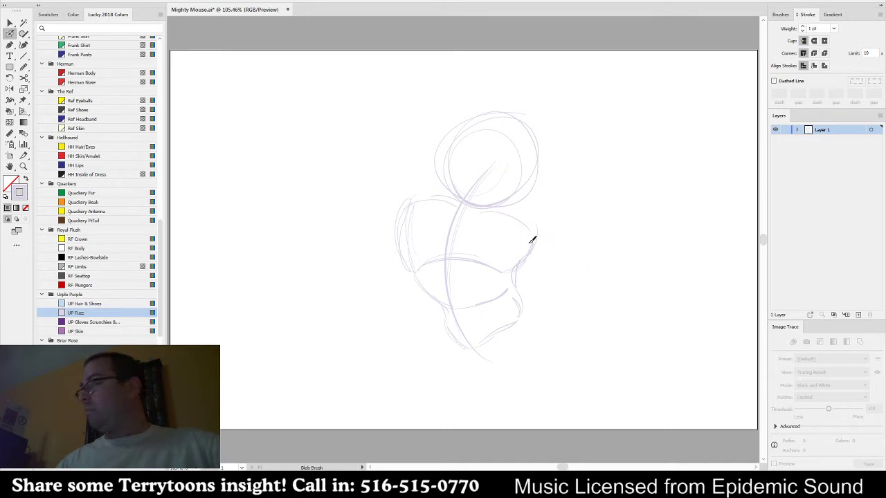
pyautogui.moveTo(532, 240)
pyautogui.mouseDown()
pyautogui.moveTo(589, 259)
pyautogui.moveTo(623, 234)
pyautogui.mouseUp()
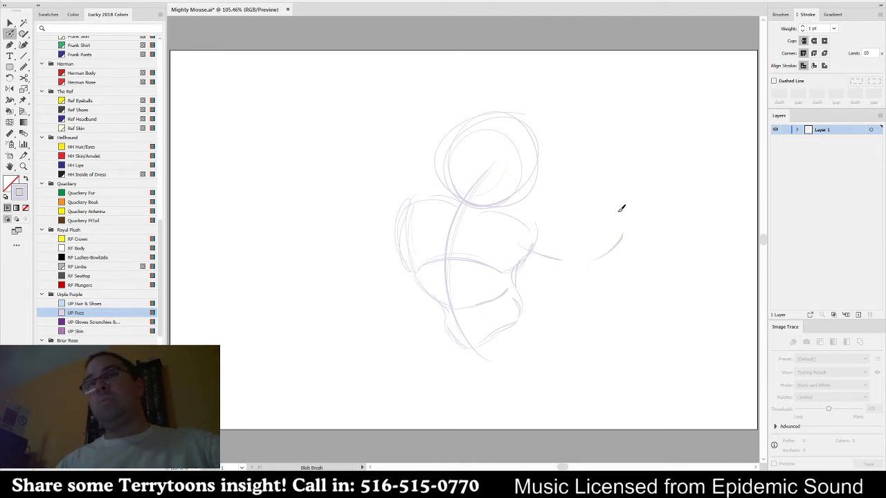
pyautogui.hotkey('ctrl', 'z')
# - Sketch the outstretched arm with rounded shoulder and biceps circles, an upward-bent forearm and a rough raised fist
pyautogui.moveTo(550, 242)
pyautogui.mouseDown()
pyautogui.moveTo(523, 249)
pyautogui.moveTo(531, 209)
pyautogui.moveTo(506, 211)
pyautogui.mouseUp()
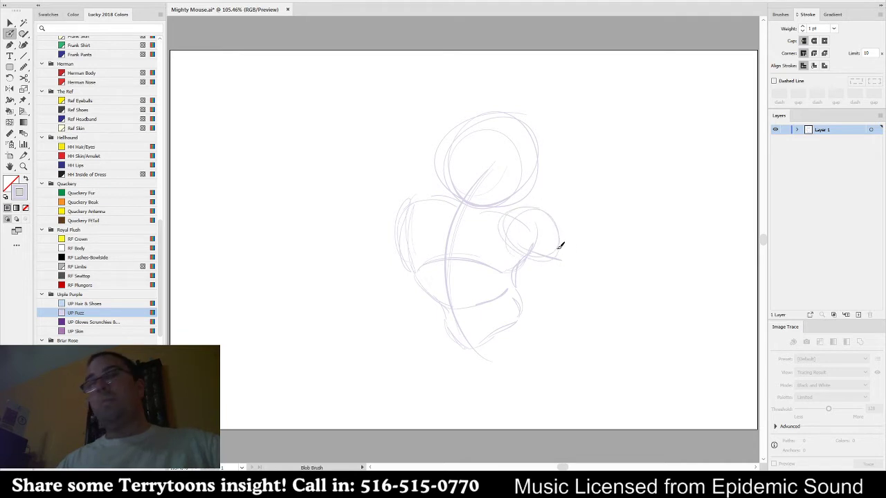
pyautogui.moveTo(567, 233); pyautogui.dragTo(560, 234)
pyautogui.moveTo(521, 266); pyautogui.dragTo(552, 260)
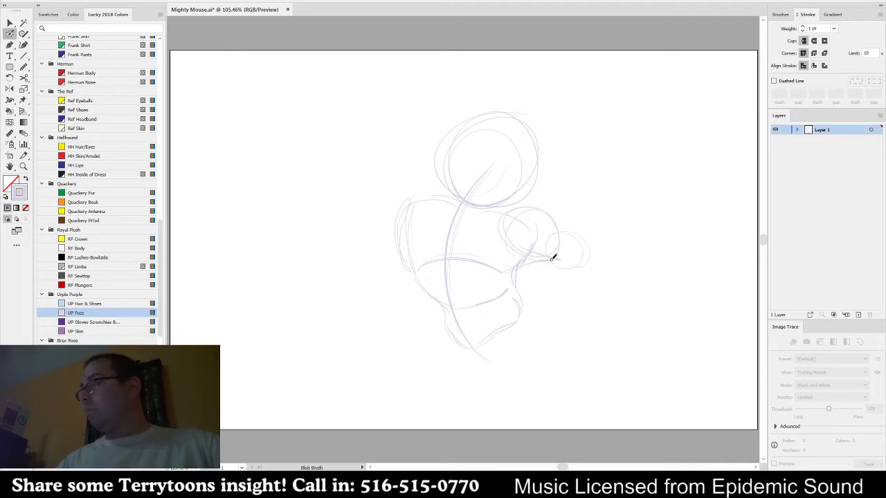
pyautogui.moveTo(507, 208)
pyautogui.mouseDown()
pyautogui.moveTo(568, 235)
pyautogui.moveTo(588, 232)
pyautogui.moveTo(591, 254)
pyautogui.mouseUp()
pyautogui.moveTo(620, 206); pyautogui.dragTo(600, 265)
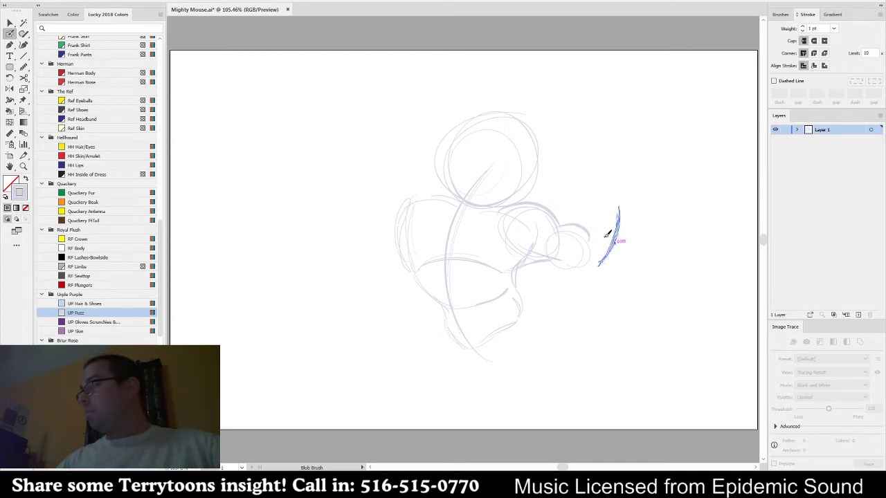
pyautogui.moveTo(612, 202)
pyautogui.mouseDown()
pyautogui.moveTo(630, 197)
pyautogui.moveTo(616, 270)
pyautogui.mouseUp()
pyautogui.hotkey('ctrl', 'z')
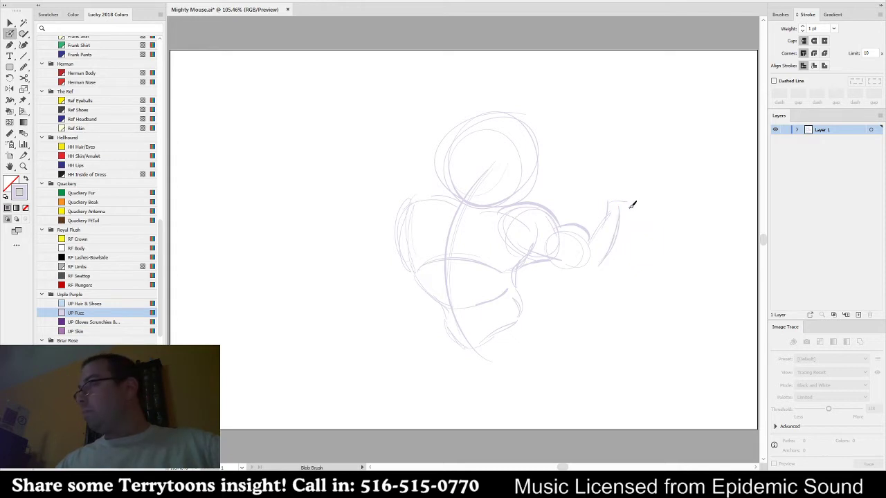
pyautogui.moveTo(590, 234)
pyautogui.mouseDown()
pyautogui.moveTo(608, 201)
pyautogui.moveTo(582, 248)
pyautogui.moveTo(615, 192)
pyautogui.moveTo(616, 259)
pyautogui.moveTo(593, 278)
pyautogui.mouseUp()
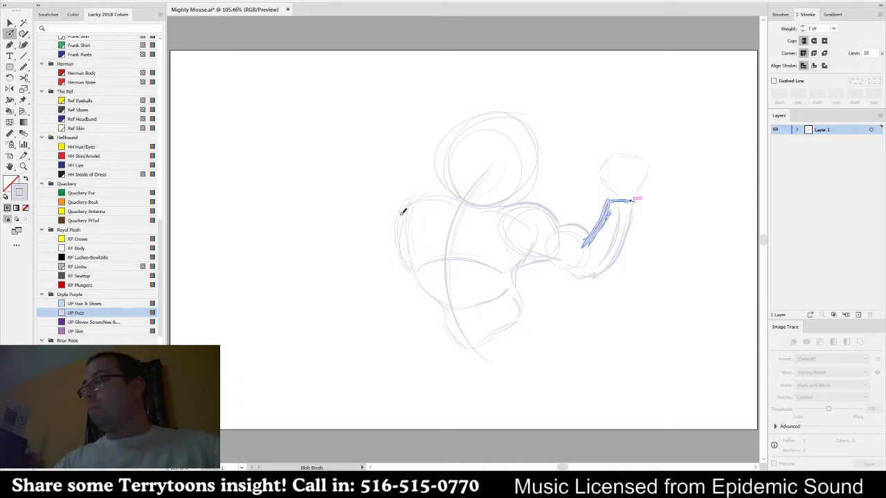
# - Sketch the opposite arm flexed upward, with a rounded shoulder, a bent elbow and a fist beside the head
pyautogui.moveTo(391, 234); pyautogui.dragTo(408, 184)
pyautogui.moveTo(384, 212); pyautogui.dragTo(425, 195)
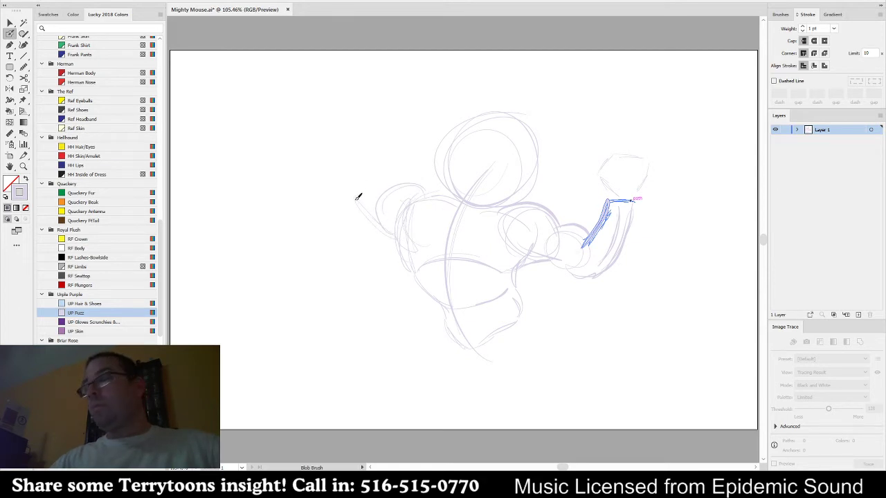
pyautogui.moveTo(356, 200)
pyautogui.mouseDown()
pyautogui.moveTo(398, 132)
pyautogui.moveTo(427, 141)
pyautogui.mouseUp()
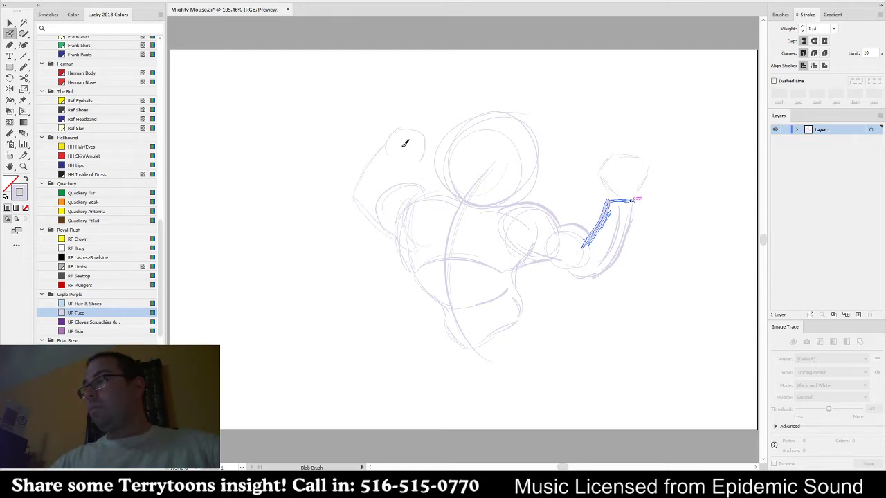
pyautogui.press('v')
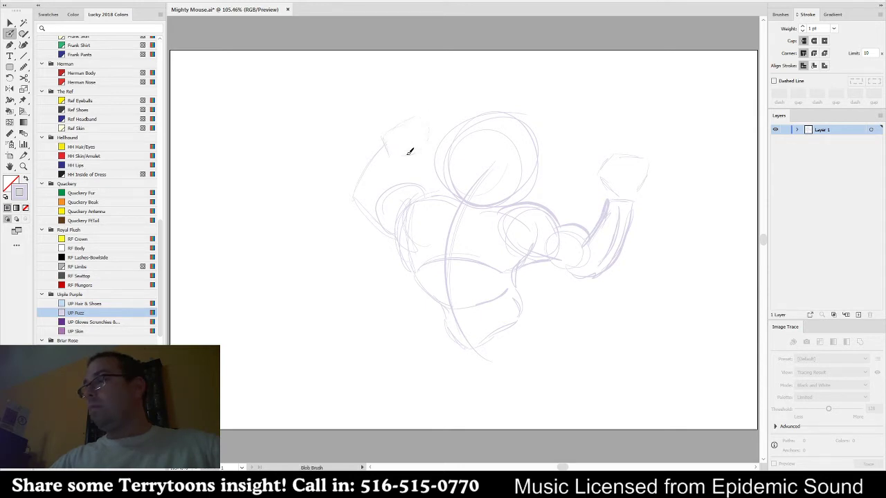
pyautogui.moveTo(414, 158); pyautogui.dragTo(430, 147)
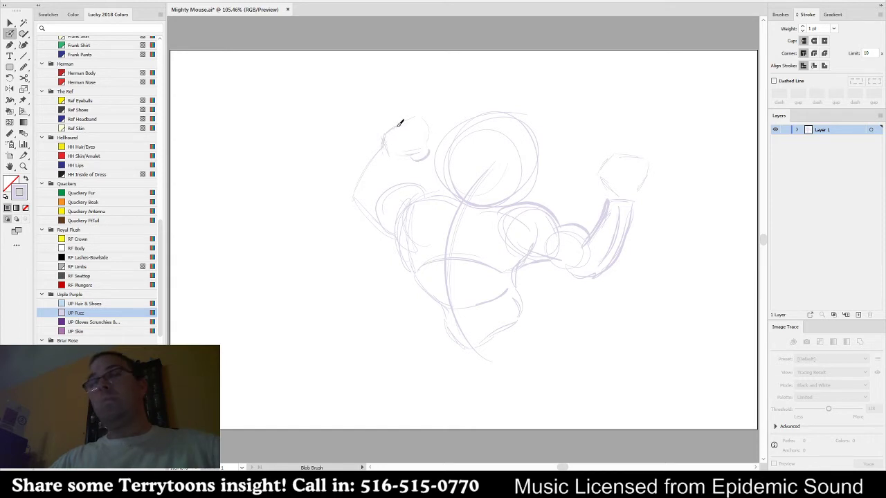
pyautogui.moveTo(421, 117); pyautogui.dragTo(435, 133)
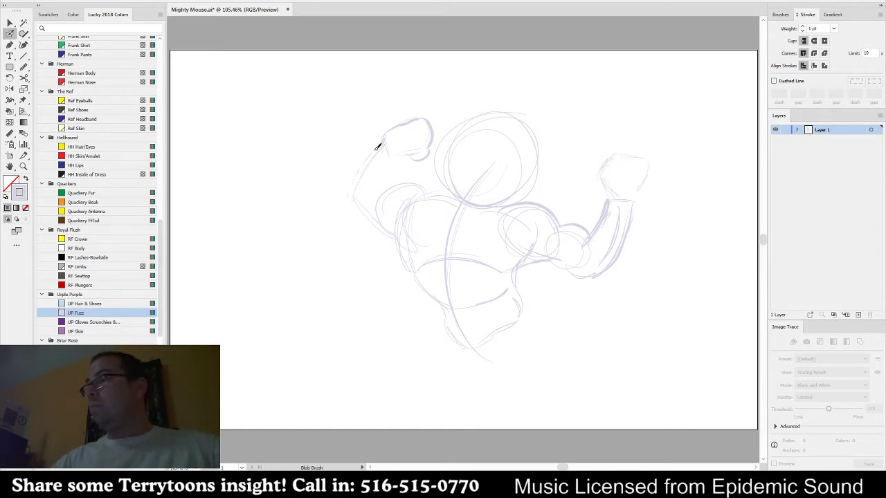
pyautogui.moveTo(377, 146)
pyautogui.mouseDown()
pyautogui.moveTo(349, 199)
pyautogui.moveTo(353, 215)
pyautogui.moveTo(347, 203)
pyautogui.moveTo(398, 239)
pyautogui.mouseUp()
pyautogui.moveTo(376, 199)
pyautogui.mouseDown()
pyautogui.moveTo(396, 185)
pyautogui.moveTo(425, 196)
pyautogui.mouseUp()
# - Move the whole sketch slightly up and to the left on the artboard, leaving space for the legs, and deselect it
pyautogui.press('space')
pyautogui.moveTo(584, 297); pyautogui.dragTo(566, 290)
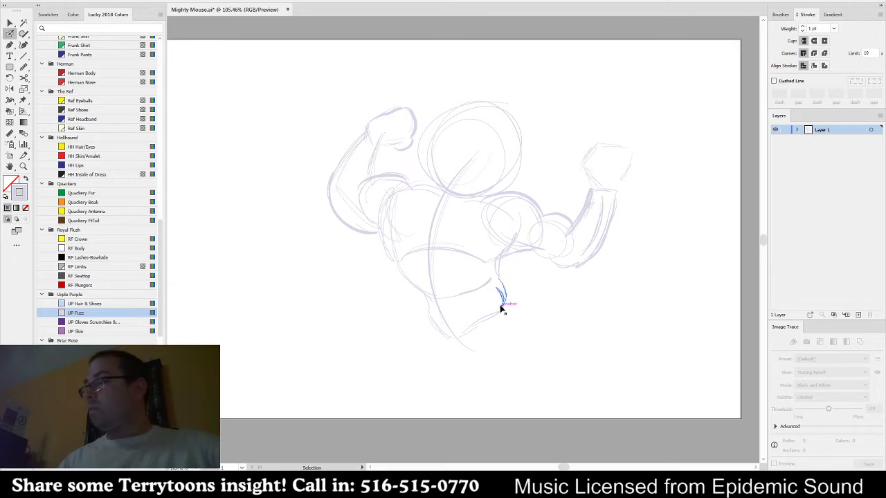
pyautogui.hotkey('ctrl', 'a')
pyautogui.press('v')
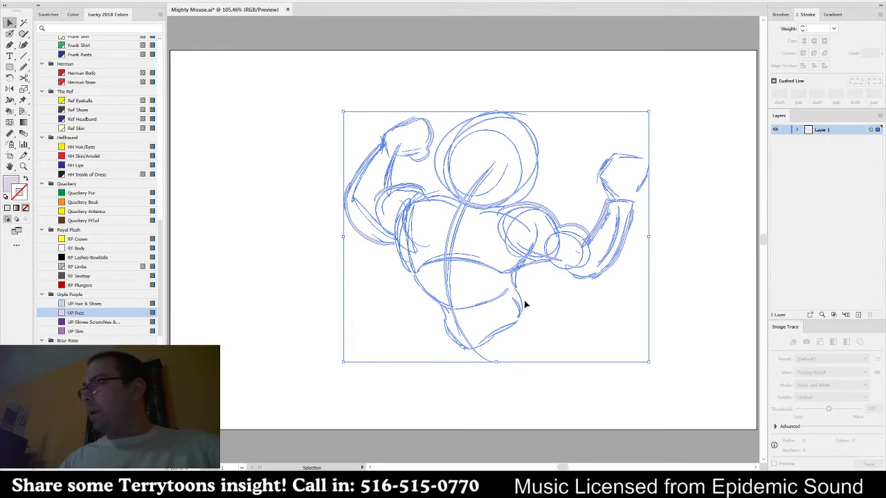
pyautogui.moveTo(525, 312)
pyautogui.mouseDown()
pyautogui.moveTo(518, 299)
pyautogui.moveTo(500, 300)
pyautogui.mouseUp()
pyautogui.click(516, 374)
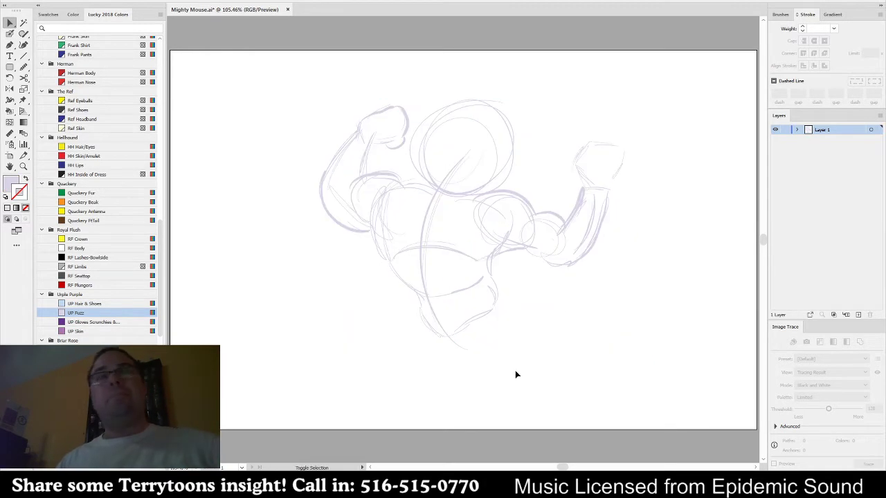
# - With the Blob Brush, sketch the bent leg's outer curve and the other leg extended diagonally down from the hip to the ankle
pyautogui.hotkey('shift', 'b')
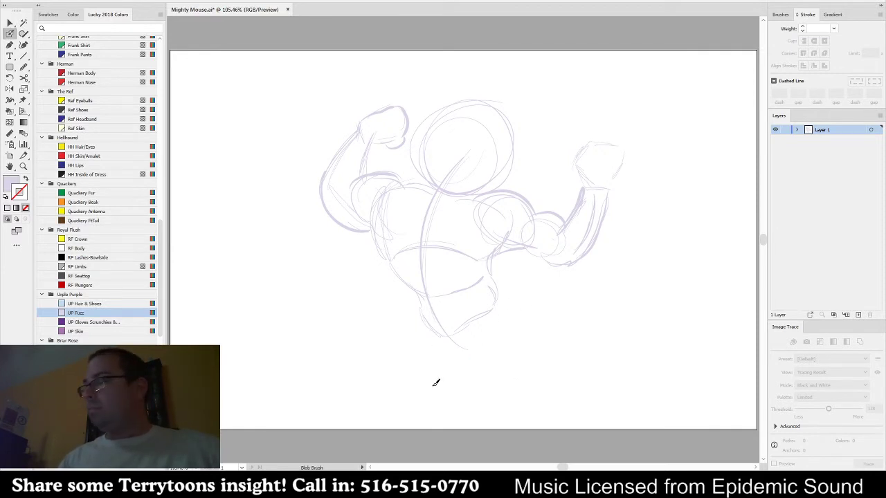
pyautogui.moveTo(435, 384)
pyautogui.mouseDown()
pyautogui.moveTo(410, 336)
pyautogui.moveTo(416, 328)
pyautogui.moveTo(517, 368)
pyautogui.mouseUp()
pyautogui.moveTo(465, 314)
pyautogui.mouseDown()
pyautogui.moveTo(531, 381)
pyautogui.moveTo(552, 378)
pyautogui.mouseUp()
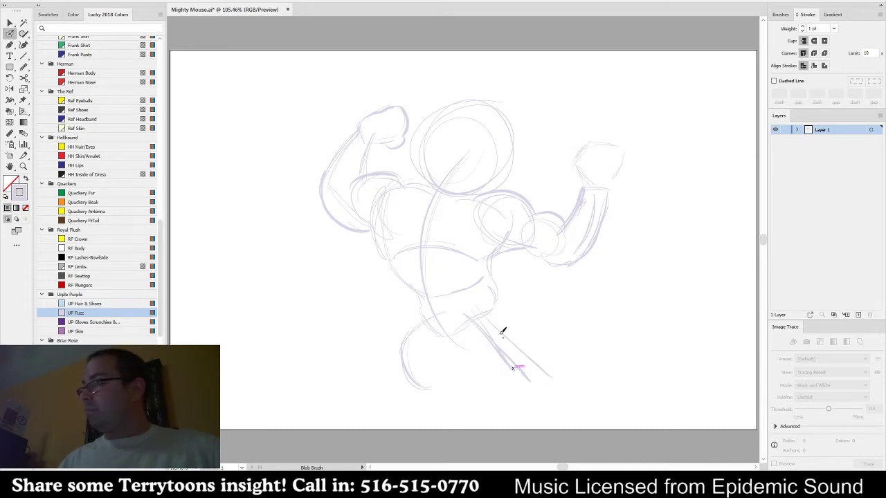
pyautogui.moveTo(500, 333); pyautogui.dragTo(541, 377)
pyautogui.moveTo(459, 331); pyautogui.dragTo(547, 389)
pyautogui.moveTo(493, 310); pyautogui.dragTo(543, 369)
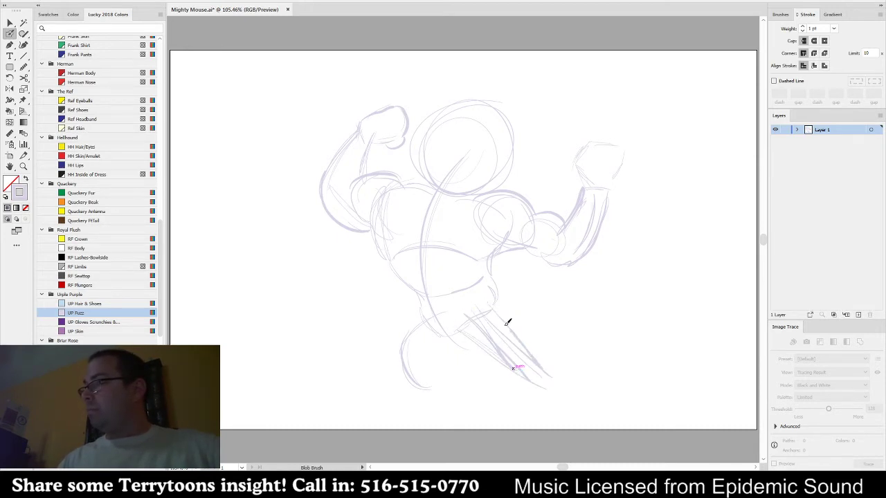
pyautogui.moveTo(505, 325); pyautogui.dragTo(556, 382)
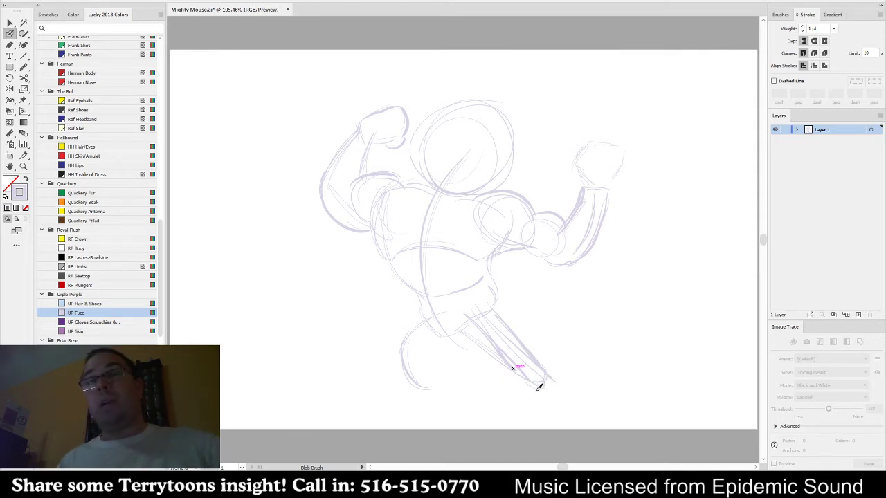
pyautogui.moveTo(521, 377); pyautogui.dragTo(540, 389)
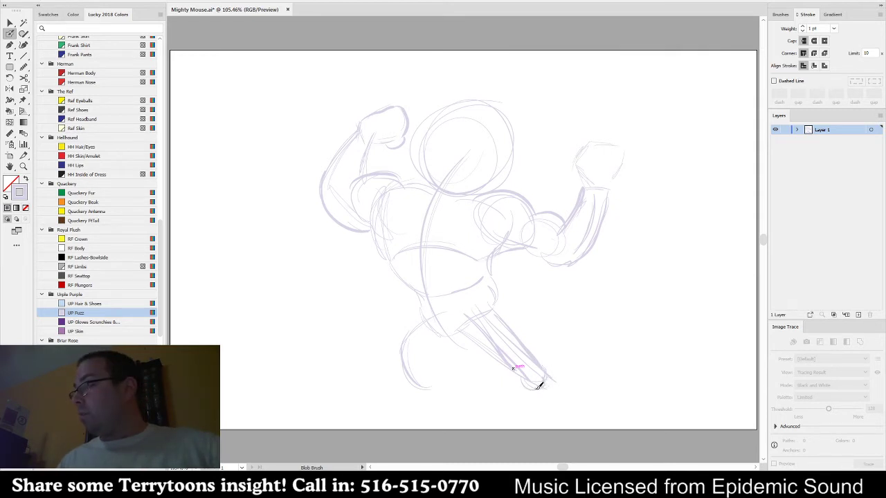
# - Sketch ankle cuffs and rounded shoes on both feet, redoing the extended leg's shoe, and fill out the bent leg's contours
pyautogui.moveTo(534, 397); pyautogui.dragTo(579, 405)
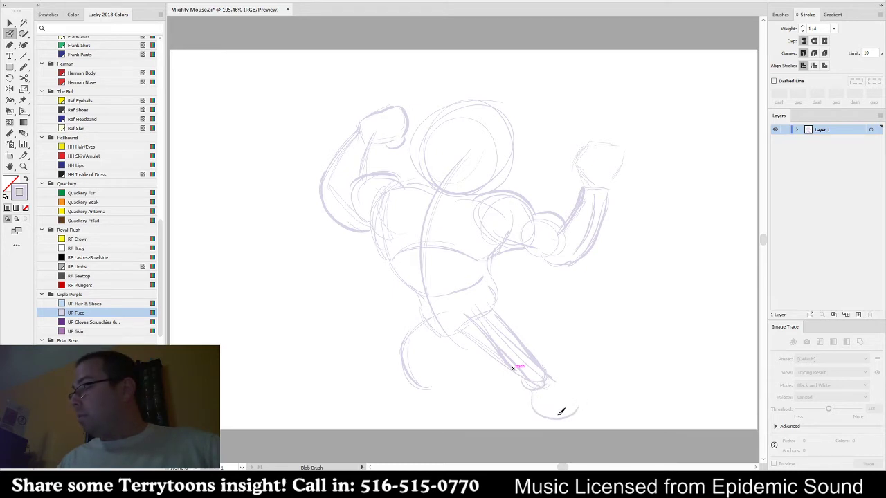
pyautogui.hotkey('ctrl', 'z')
pyautogui.moveTo(530, 404)
pyautogui.mouseDown()
pyautogui.moveTo(578, 416)
pyautogui.moveTo(556, 367)
pyautogui.mouseUp()
pyautogui.hotkey('ctrl', 'z')
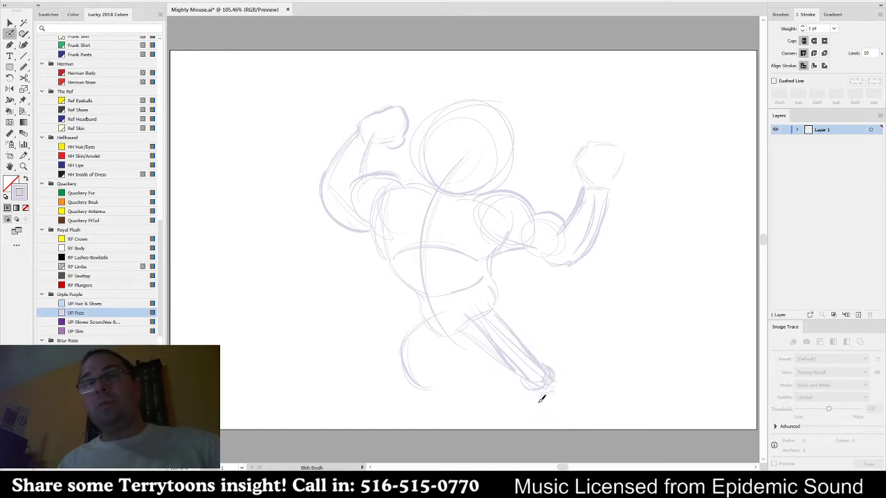
pyautogui.moveTo(533, 397)
pyautogui.mouseDown()
pyautogui.moveTo(557, 416)
pyautogui.moveTo(580, 401)
pyautogui.mouseUp()
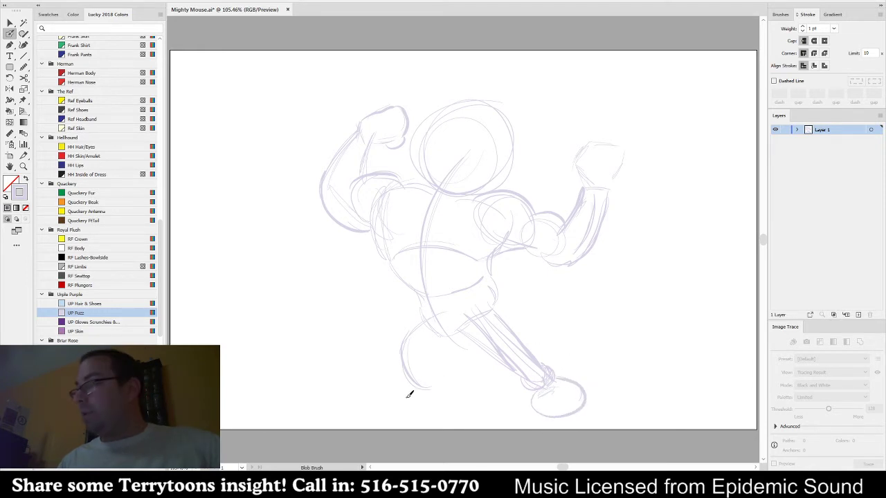
pyautogui.moveTo(411, 392)
pyautogui.mouseDown()
pyautogui.moveTo(402, 422)
pyautogui.moveTo(392, 408)
pyautogui.moveTo(445, 396)
pyautogui.moveTo(410, 418)
pyautogui.moveTo(374, 407)
pyautogui.moveTo(436, 399)
pyautogui.moveTo(423, 392)
pyautogui.moveTo(447, 398)
pyautogui.moveTo(392, 407)
pyautogui.mouseUp()
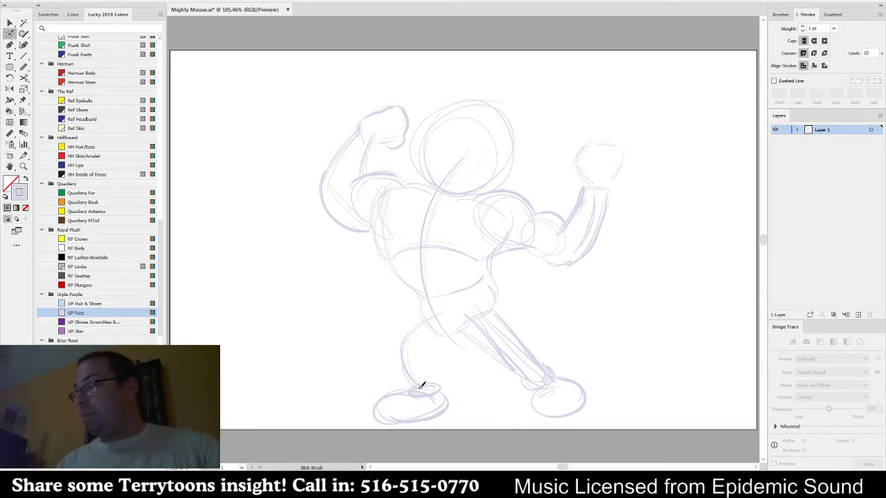
pyautogui.moveTo(421, 385)
pyautogui.mouseDown()
pyautogui.moveTo(393, 341)
pyautogui.moveTo(426, 310)
pyautogui.mouseUp()
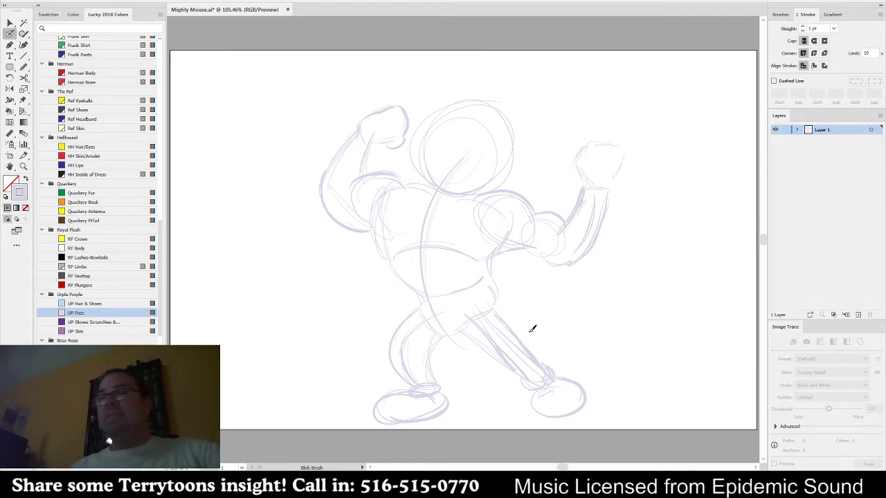
# - Sketch the leg openings of the trunks, firm up the waist and lower chest lines, and add a belt with a buckle
pyautogui.moveTo(457, 331)
pyautogui.mouseDown()
pyautogui.moveTo(531, 387)
pyautogui.moveTo(490, 290)
pyautogui.mouseUp()
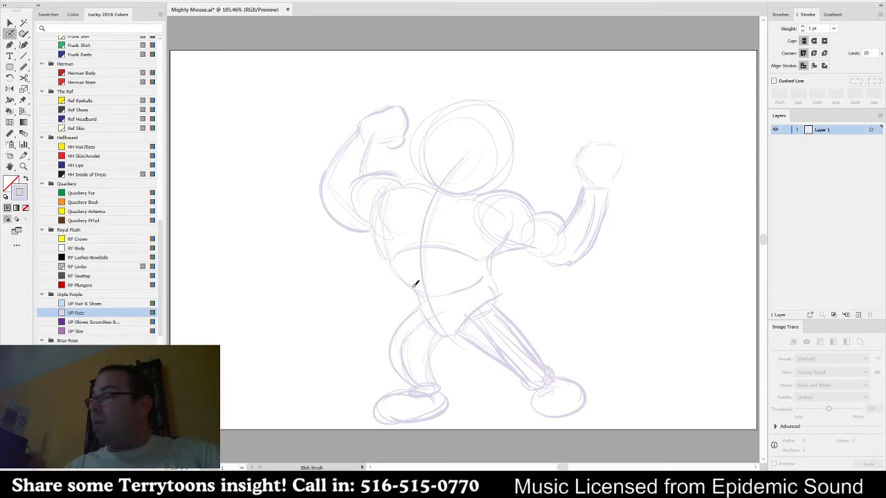
pyautogui.moveTo(415, 284); pyautogui.dragTo(493, 259)
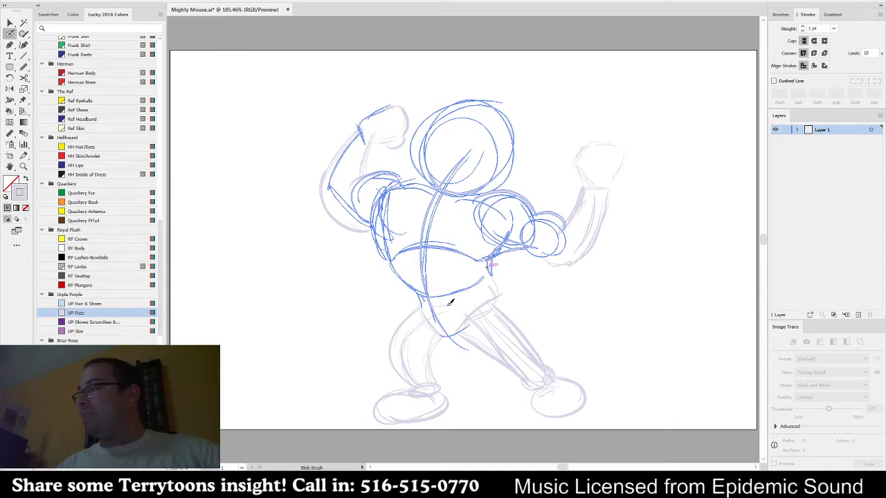
pyautogui.moveTo(432, 306); pyautogui.dragTo(452, 302)
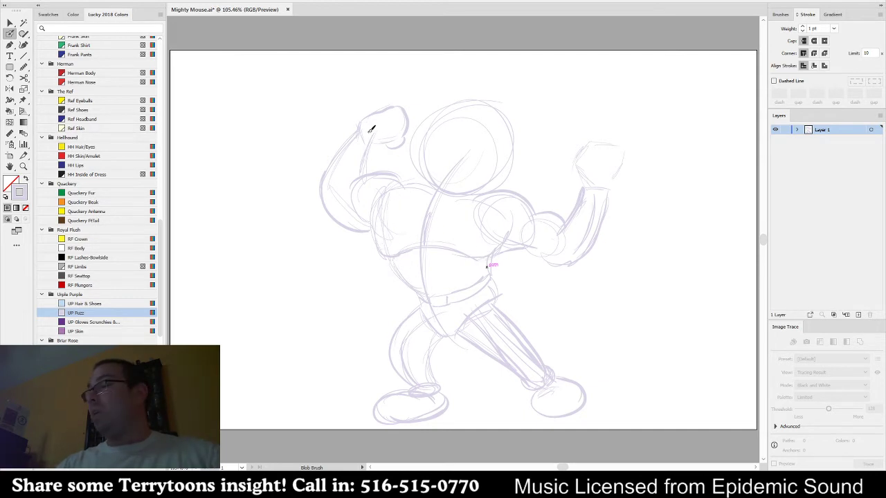
# - Add glove cuffs at both wrists and sketch the curled fingers and thumb on the outstretched arm's fist
pyautogui.moveTo(358, 145); pyautogui.dragTo(374, 147)
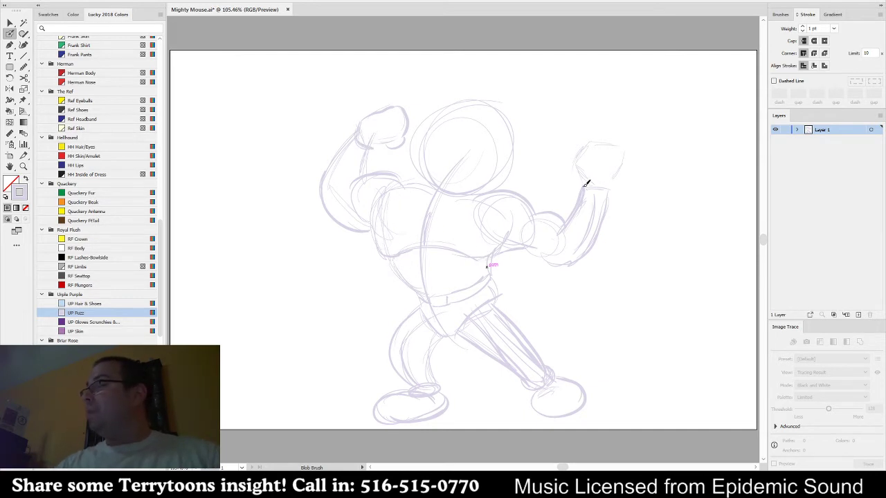
pyautogui.moveTo(585, 195); pyautogui.dragTo(608, 195)
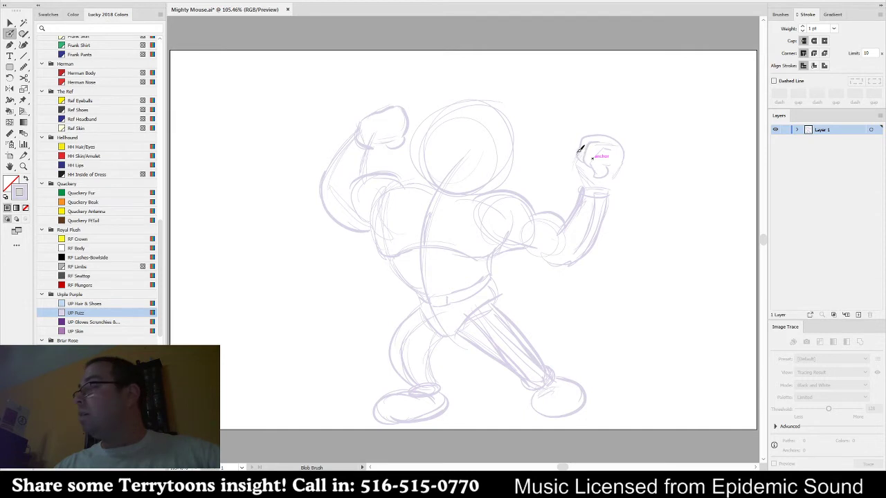
pyautogui.moveTo(580, 148); pyautogui.dragTo(584, 166)
# - Lasso the strokes of the outstretched arm's fist and move them slightly down and left onto the wrist
pyautogui.press('q')
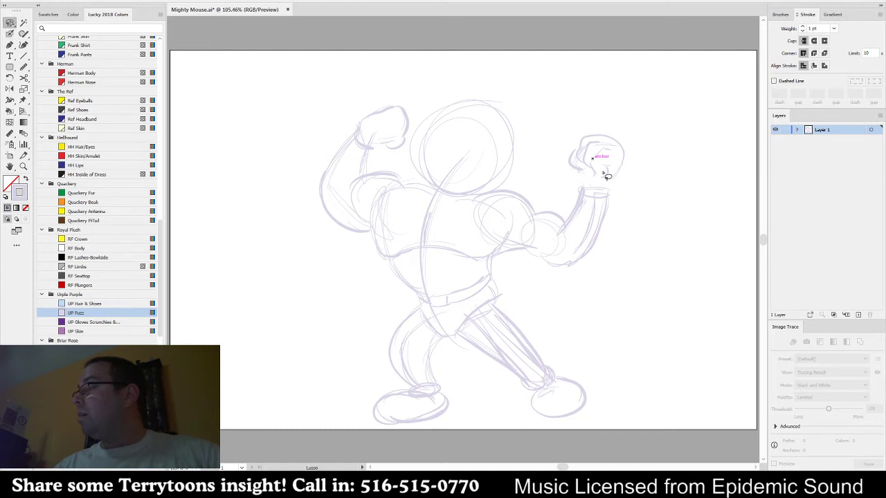
pyautogui.moveTo(607, 176)
pyautogui.mouseDown()
pyautogui.moveTo(620, 125)
pyautogui.moveTo(625, 162)
pyautogui.moveTo(607, 180)
pyautogui.mouseUp()
pyautogui.press('v')
pyautogui.hotkey('ctrl', 'z')
pyautogui.moveTo(646, 130)
pyautogui.mouseDown()
pyautogui.moveTo(568, 166)
pyautogui.moveTo(618, 171)
pyautogui.moveTo(614, 186)
pyautogui.mouseUp()
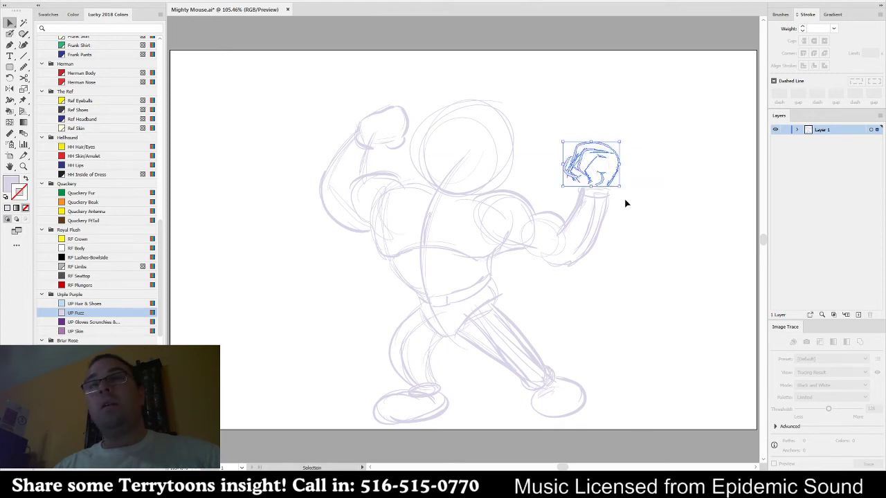
pyautogui.click(632, 214)
# - With the Blob Brush, sketch the cape's long inner edge below the raised arm and its line over the near shoulder
pyautogui.hotkey('shift', 'b')
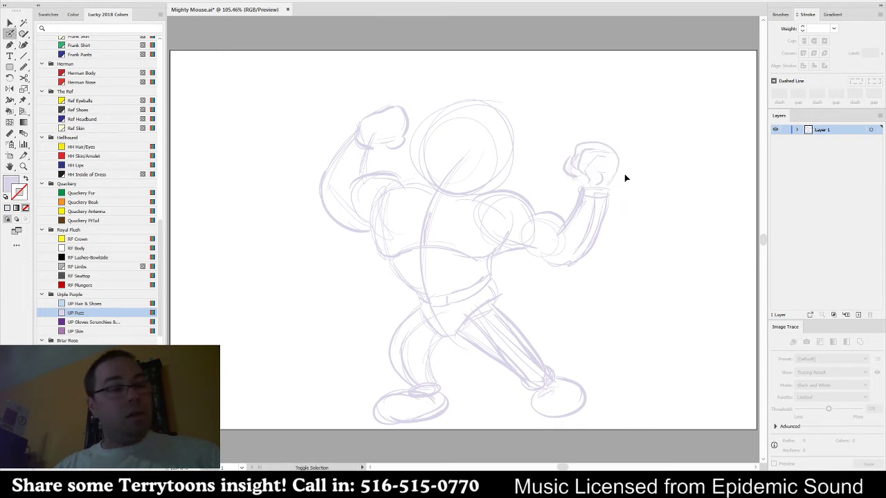
pyautogui.hotkey('shift', 'x')
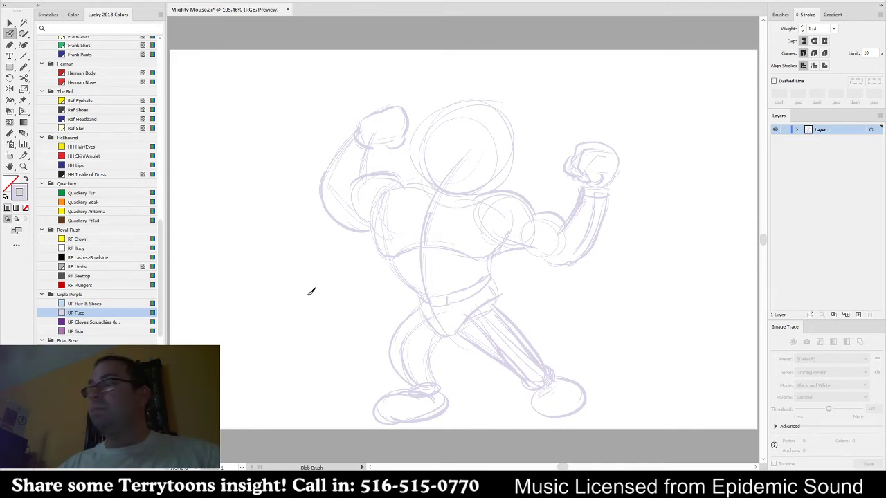
pyautogui.moveTo(293, 350); pyautogui.dragTo(358, 220)
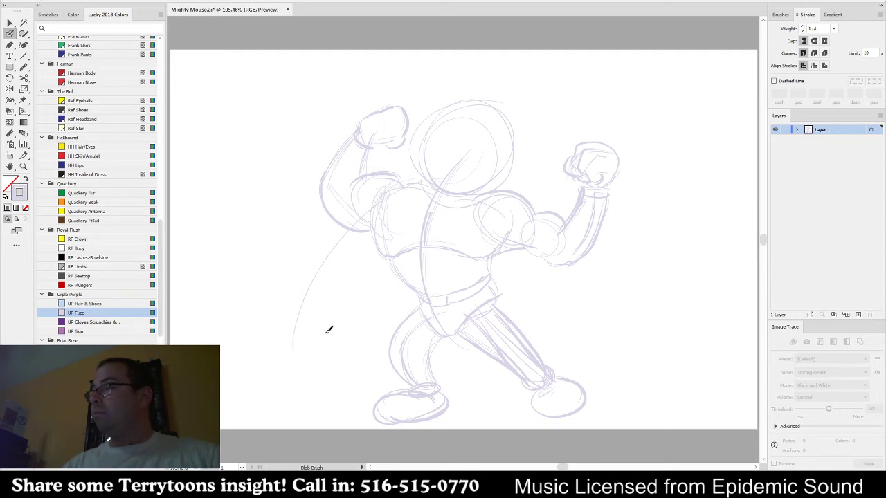
pyautogui.moveTo(300, 353); pyautogui.dragTo(401, 352)
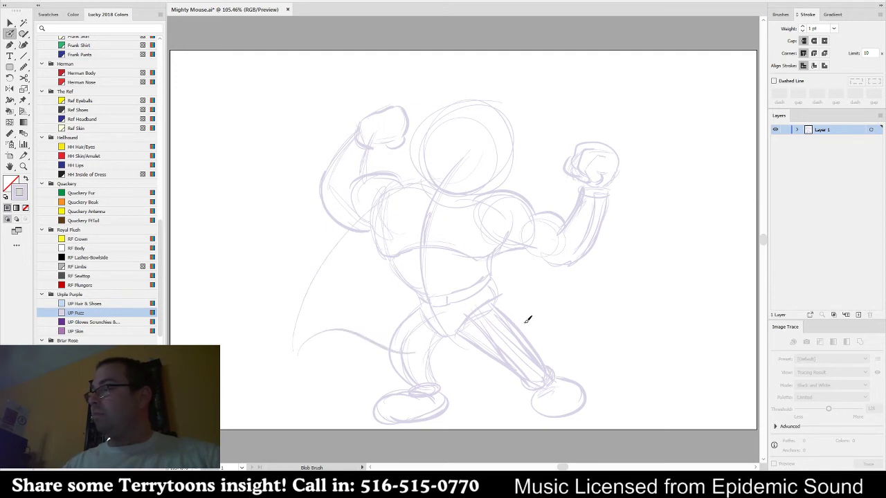
pyautogui.hotkey('ctrl', 'z')
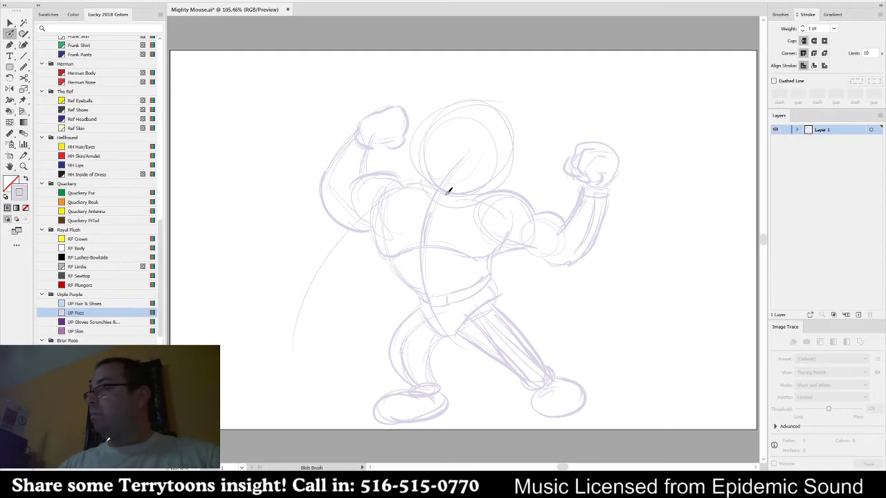
pyautogui.moveTo(426, 190); pyautogui.dragTo(389, 190)
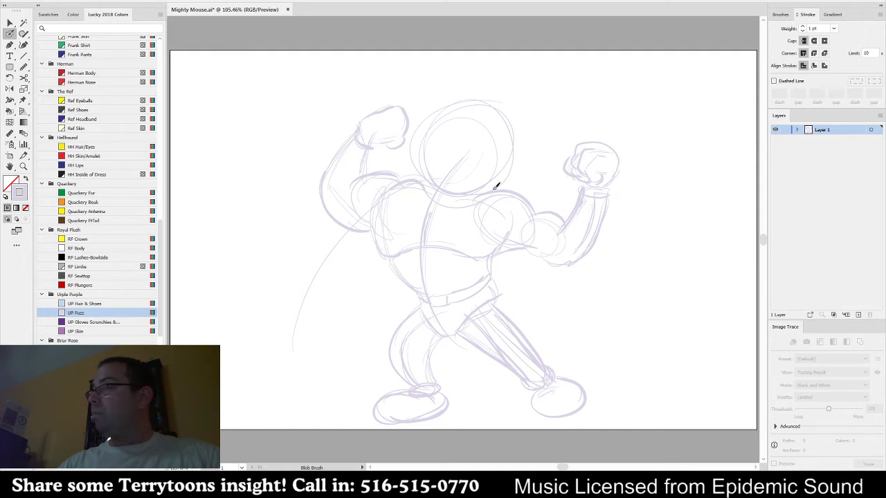
# - Sketch the cape sweeping behind the outstretched arm, redoing its outer edge, and add the wavy hem and outer edge below the raised arm
pyautogui.moveTo(539, 200)
pyautogui.mouseDown()
pyautogui.moveTo(577, 241)
pyautogui.moveTo(622, 344)
pyautogui.mouseUp()
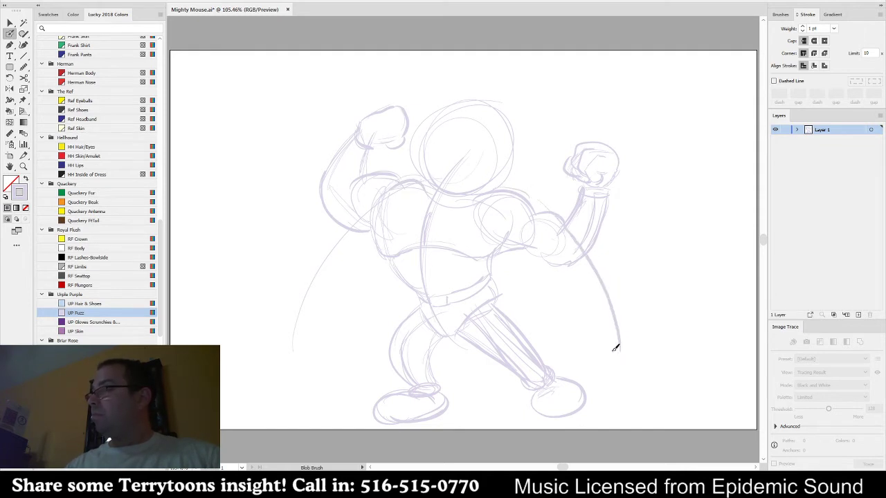
pyautogui.moveTo(579, 371)
pyautogui.mouseDown()
pyautogui.moveTo(526, 232)
pyautogui.moveTo(600, 289)
pyautogui.mouseUp()
pyautogui.hotkey('ctrl', 'z')
pyautogui.hotkey('ctrl', 'z')
pyautogui.moveTo(564, 359); pyautogui.dragTo(520, 251)
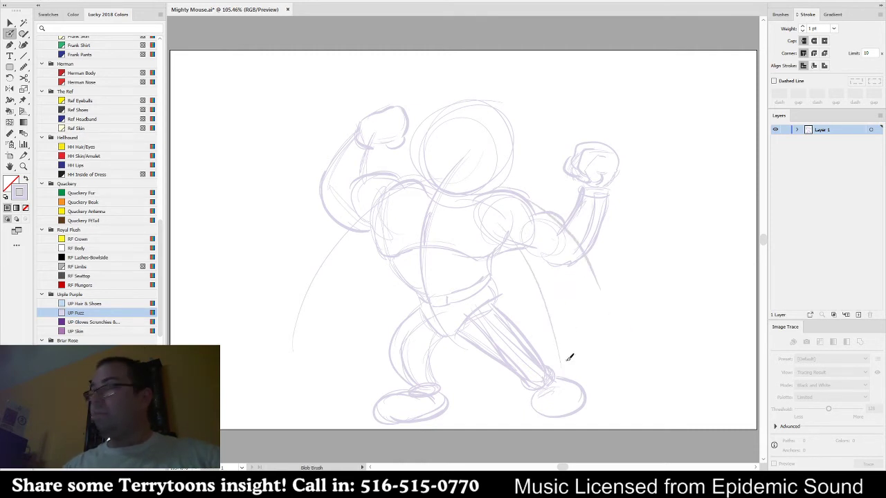
pyautogui.moveTo(566, 367)
pyautogui.mouseDown()
pyautogui.moveTo(601, 306)
pyautogui.moveTo(564, 248)
pyautogui.mouseUp()
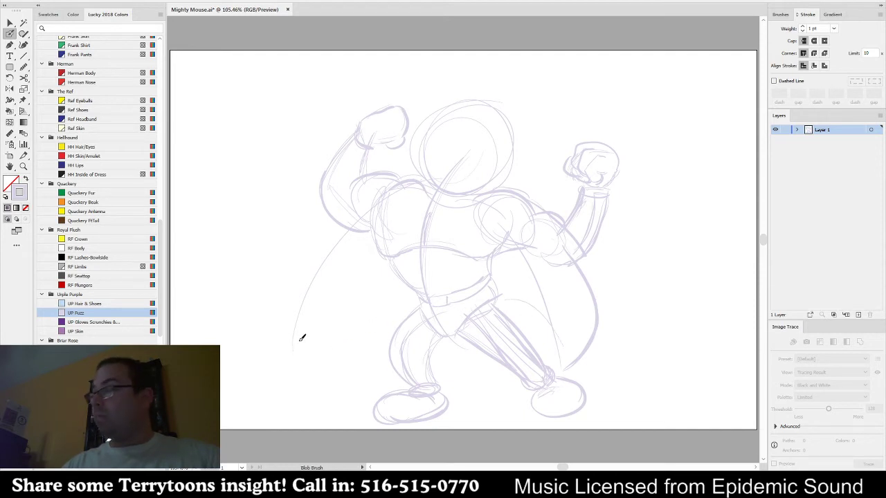
pyautogui.moveTo(306, 317); pyautogui.dragTo(374, 327)
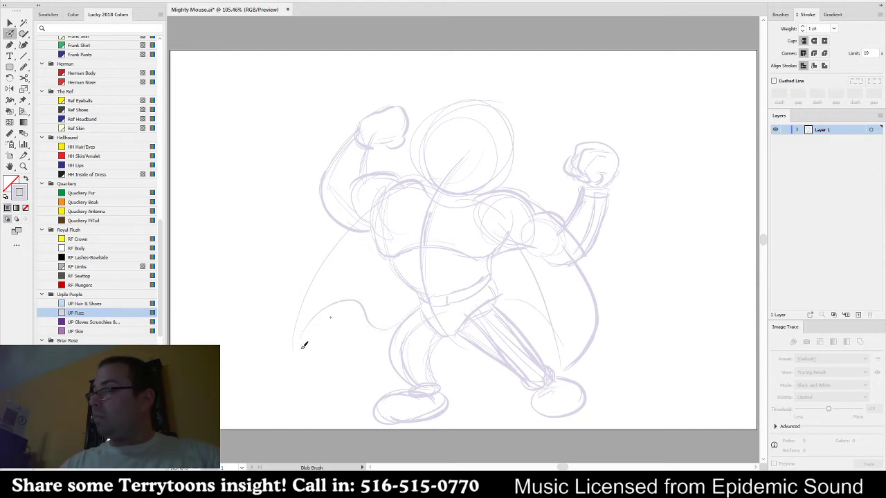
pyautogui.moveTo(293, 348)
pyautogui.mouseDown()
pyautogui.moveTo(317, 254)
pyautogui.moveTo(373, 221)
pyautogui.mouseUp()
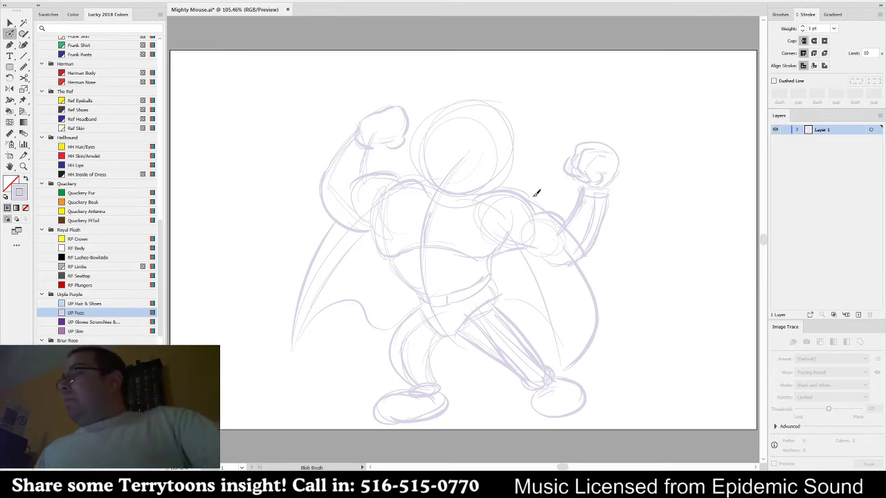
# - Select the whole sketch, move it slightly up on the artboard, and clear the selection
pyautogui.press('v')
pyautogui.hotkey('ctrl', 'a')
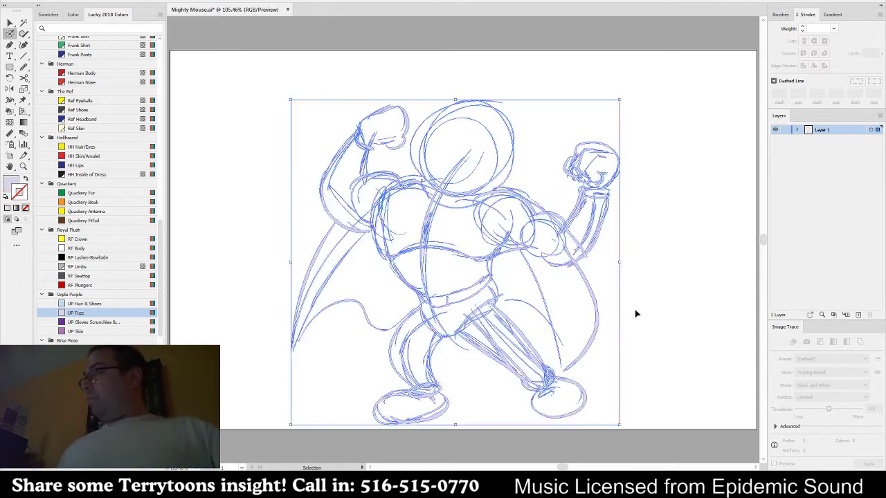
pyautogui.moveTo(586, 256); pyautogui.dragTo(588, 243)
pyautogui.click(655, 266)
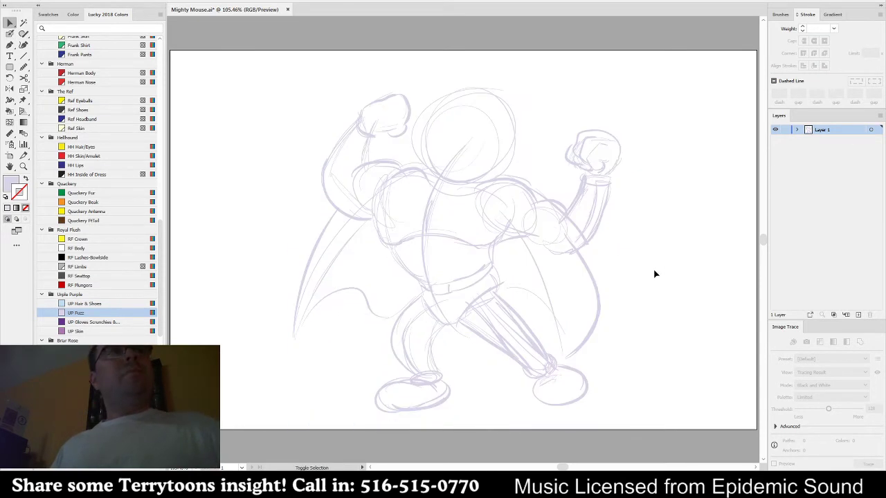
# - Sketch the curled finger lines on the raised arm's fist with the Blob Brush and deselect the body strokes
pyautogui.hotkey('shift', 'b')
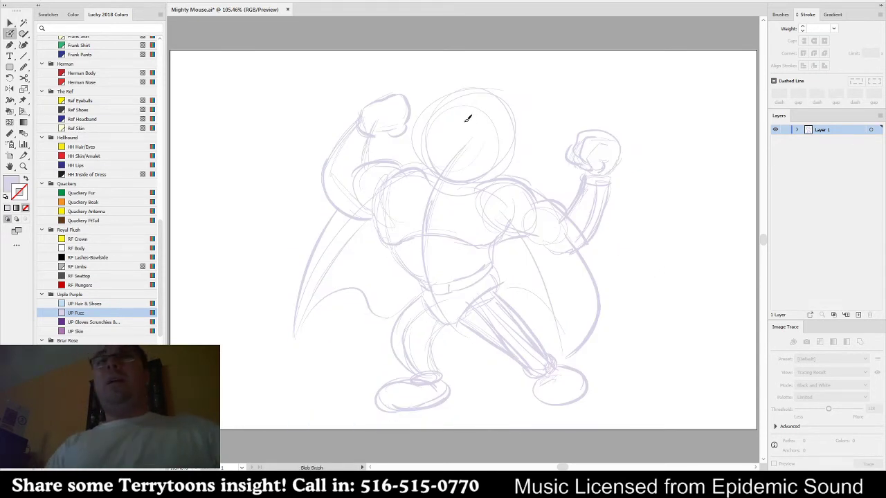
pyautogui.press('v')
pyautogui.click(439, 113)
pyautogui.hotkey('ctrl', '=')
pyautogui.hotkey('shift', 'b')
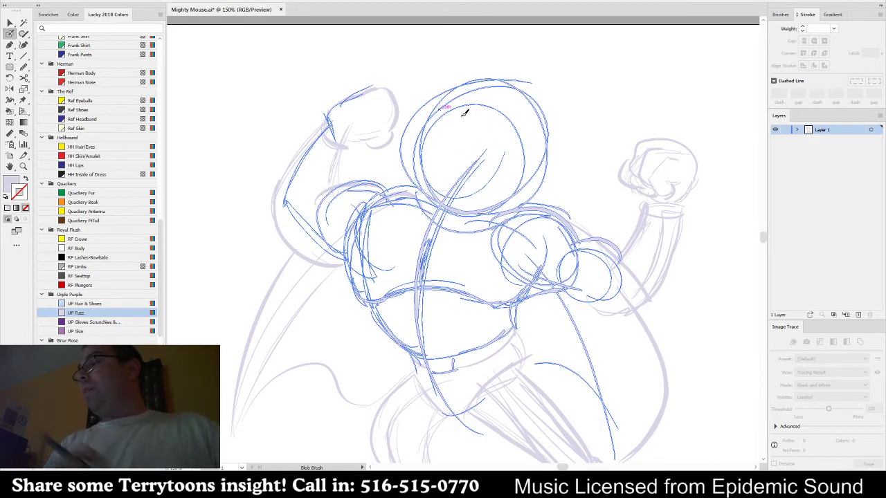
pyautogui.hotkey('ctrl', '0')
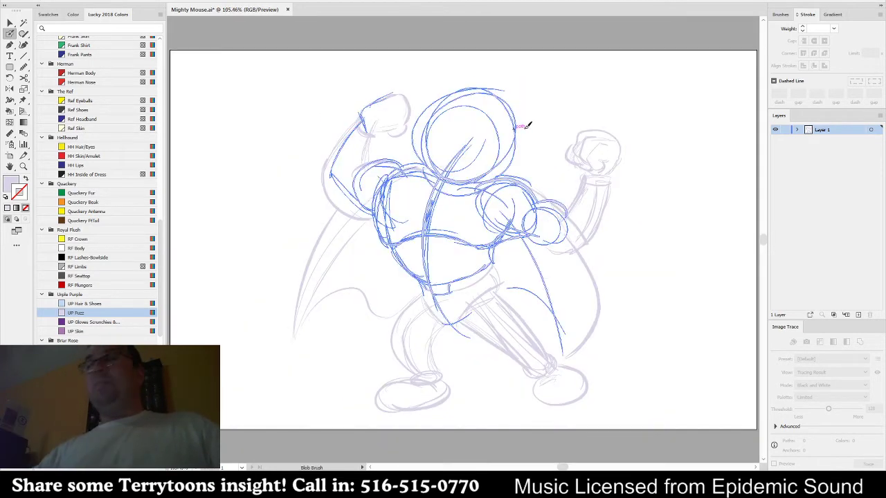
pyautogui.hotkey('shift', 'x')
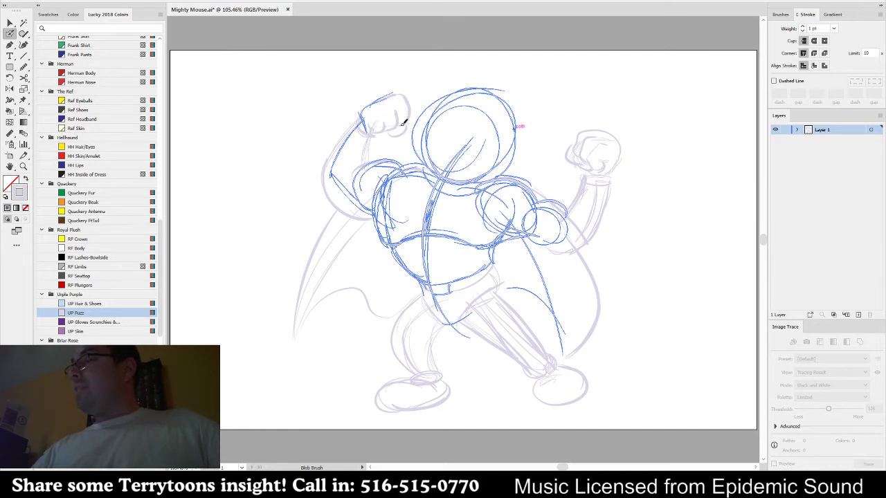
pyautogui.press('v')
pyautogui.click(657, 199)
pyautogui.hotkey('shift', 'b')
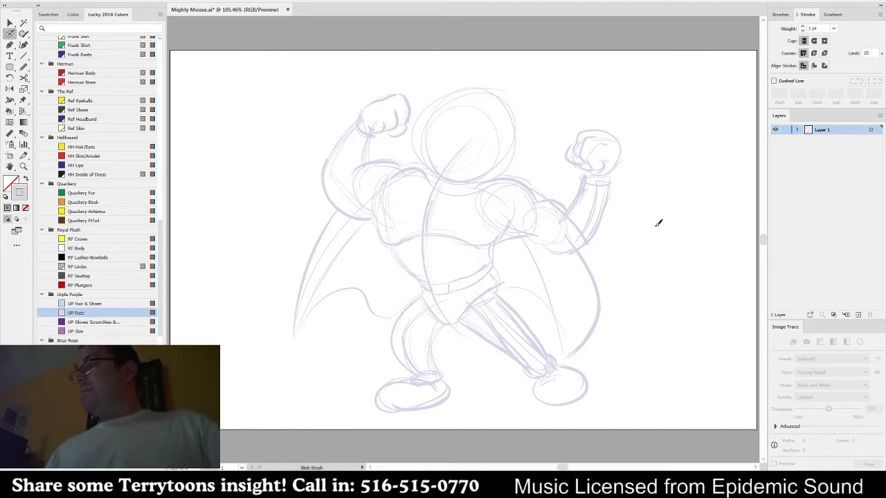
# - Rework the outer head contour and sketch an oval nose and two tall eyes with pupils
pyautogui.press('v')
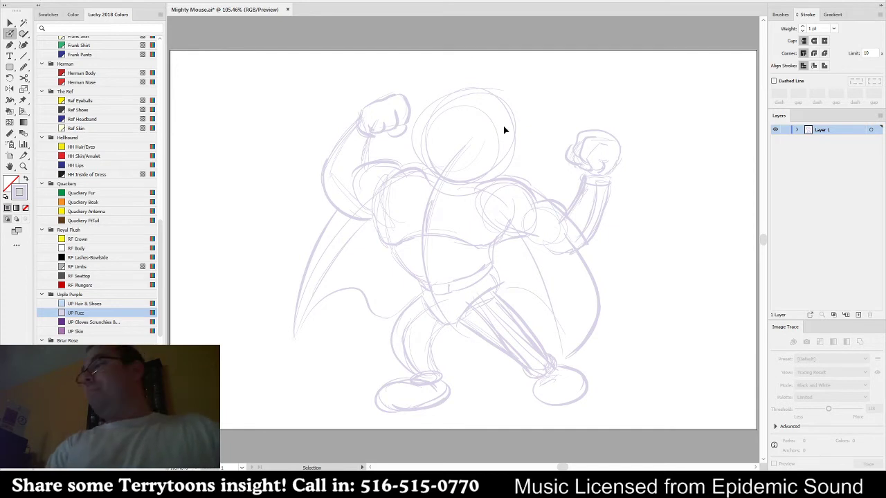
pyautogui.scroll(1, 494, 117)
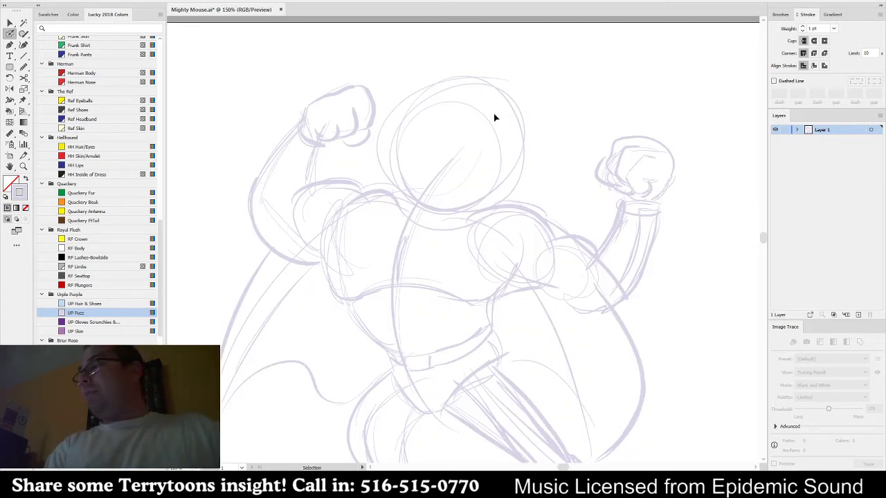
pyautogui.moveTo(389, 173); pyautogui.dragTo(382, 131)
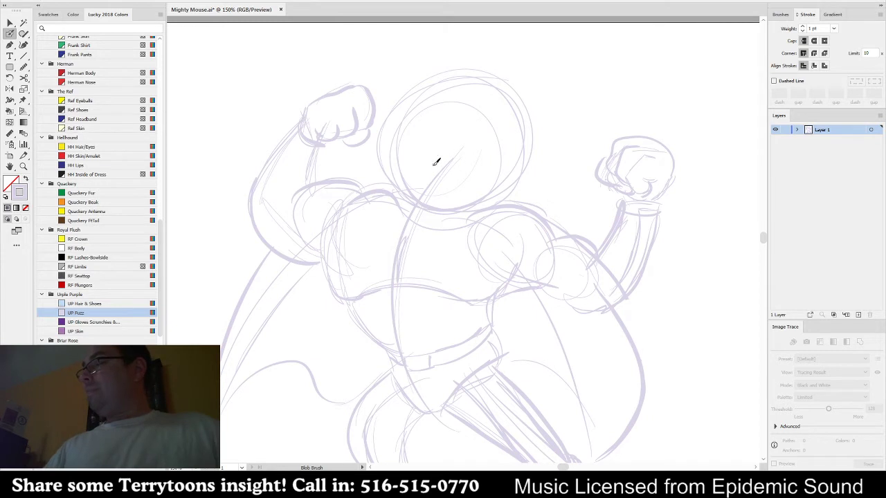
pyautogui.moveTo(436, 162)
pyautogui.mouseDown()
pyautogui.moveTo(460, 145)
pyautogui.moveTo(451, 127)
pyautogui.moveTo(421, 122)
pyautogui.moveTo(450, 128)
pyautogui.moveTo(516, 95)
pyautogui.moveTo(484, 144)
pyautogui.mouseUp()
pyautogui.hotkey('ctrl', 'z')
pyautogui.moveTo(444, 112); pyautogui.dragTo(440, 126)
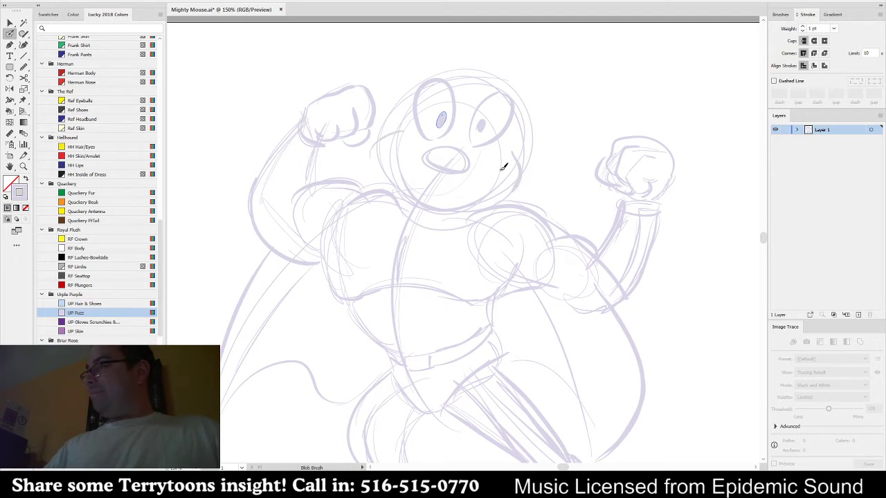
# - Sketch a wide grin with a cheek crease and teeth, and draw the chin below it
pyautogui.moveTo(510, 173)
pyautogui.mouseDown()
pyautogui.moveTo(453, 186)
pyautogui.moveTo(489, 191)
pyautogui.mouseUp()
pyautogui.moveTo(462, 192)
pyautogui.mouseDown()
pyautogui.moveTo(470, 206)
pyautogui.moveTo(508, 181)
pyautogui.mouseUp()
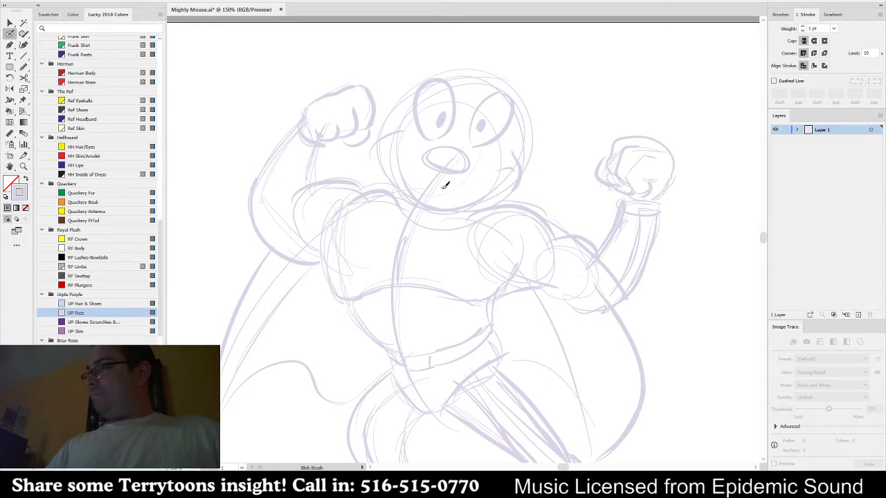
pyautogui.moveTo(444, 190); pyautogui.dragTo(505, 174)
pyautogui.moveTo(470, 210); pyautogui.dragTo(504, 183)
pyautogui.moveTo(457, 208); pyautogui.dragTo(509, 200)
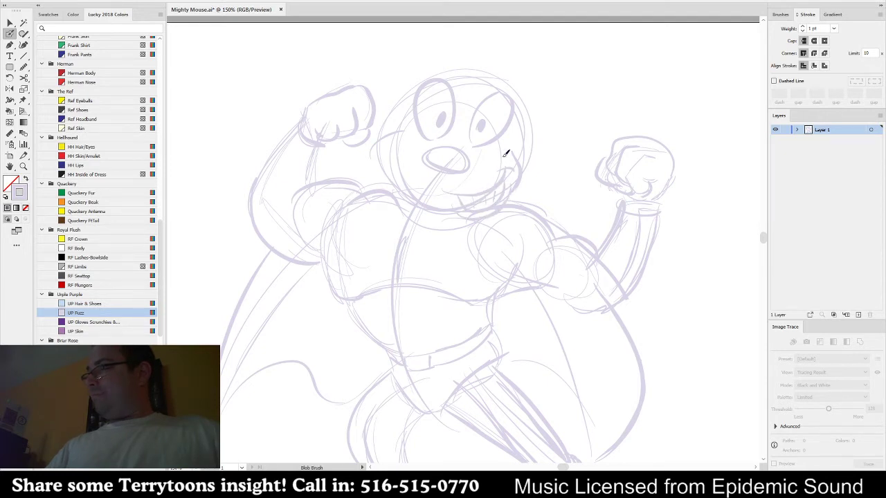
# - Sketch the far side of the face and the cowl's peaked ear bases on both sides of the head
pyautogui.moveTo(372, 152); pyautogui.dragTo(396, 193)
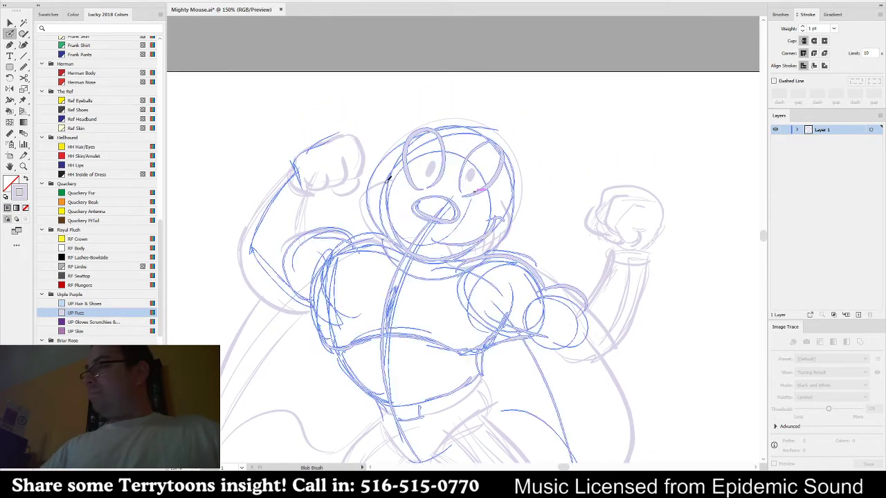
pyautogui.moveTo(388, 178); pyautogui.dragTo(436, 102)
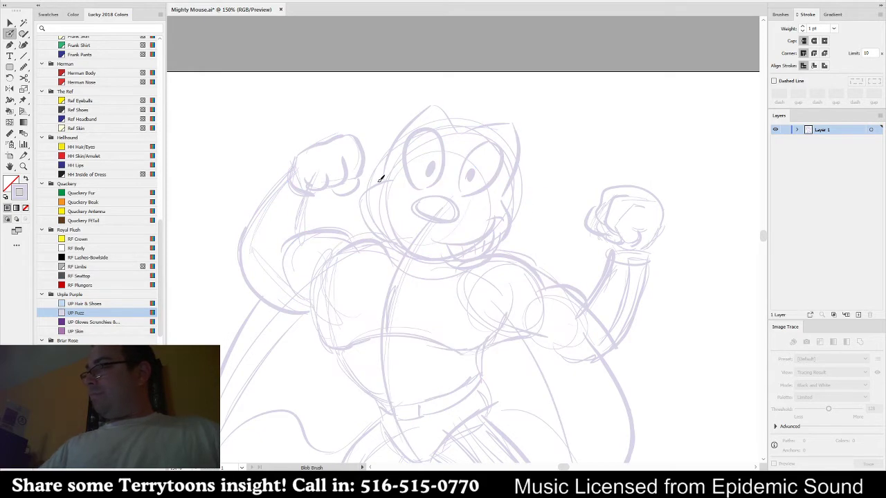
pyautogui.moveTo(381, 178)
pyautogui.mouseDown()
pyautogui.moveTo(420, 106)
pyautogui.moveTo(445, 98)
pyautogui.moveTo(494, 115)
pyautogui.moveTo(465, 128)
pyautogui.moveTo(523, 123)
pyautogui.moveTo(520, 167)
pyautogui.moveTo(520, 159)
pyautogui.moveTo(504, 201)
pyautogui.mouseUp()
pyautogui.moveTo(549, 170)
pyautogui.mouseDown()
pyautogui.moveTo(531, 217)
pyautogui.moveTo(513, 232)
pyautogui.mouseUp()
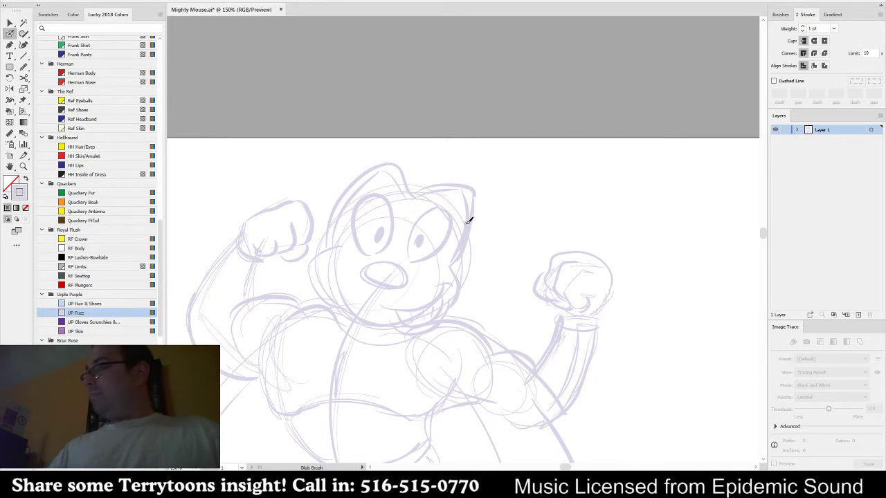
# - Draw two long upright ears rising from the cowl and add the inner ear contours
pyautogui.moveTo(473, 197); pyautogui.dragTo(466, 265)
pyautogui.moveTo(341, 208)
pyautogui.mouseDown()
pyautogui.moveTo(399, 158)
pyautogui.moveTo(370, 197)
pyautogui.mouseUp()
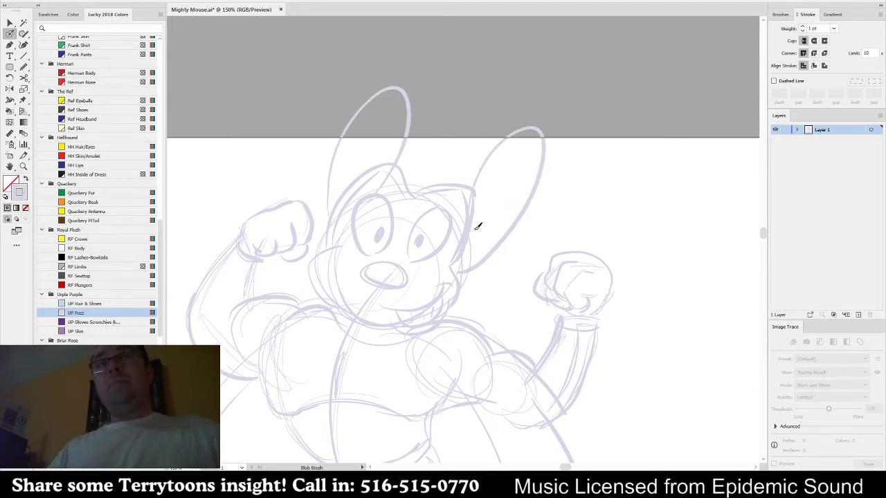
pyautogui.moveTo(476, 227)
pyautogui.mouseDown()
pyautogui.moveTo(522, 155)
pyautogui.moveTo(468, 253)
pyautogui.moveTo(481, 231)
pyautogui.mouseUp()
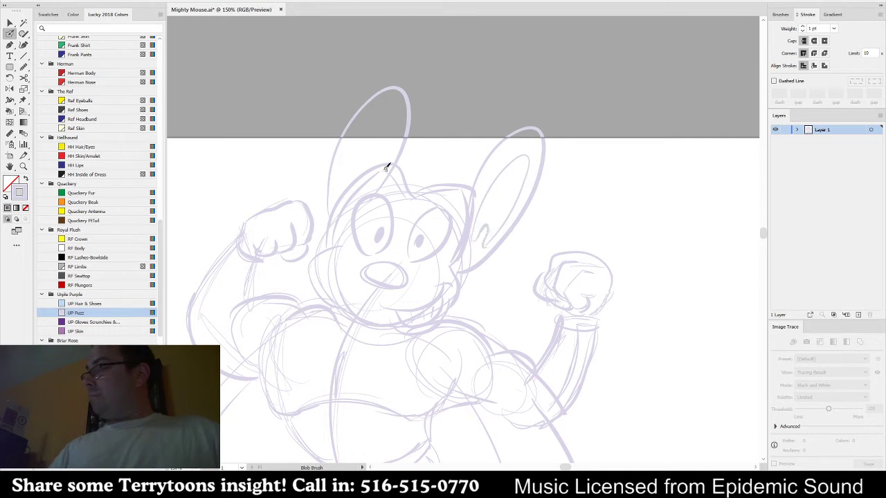
pyautogui.moveTo(387, 168)
pyautogui.mouseDown()
pyautogui.moveTo(346, 195)
pyautogui.moveTo(382, 113)
pyautogui.moveTo(376, 159)
pyautogui.mouseUp()
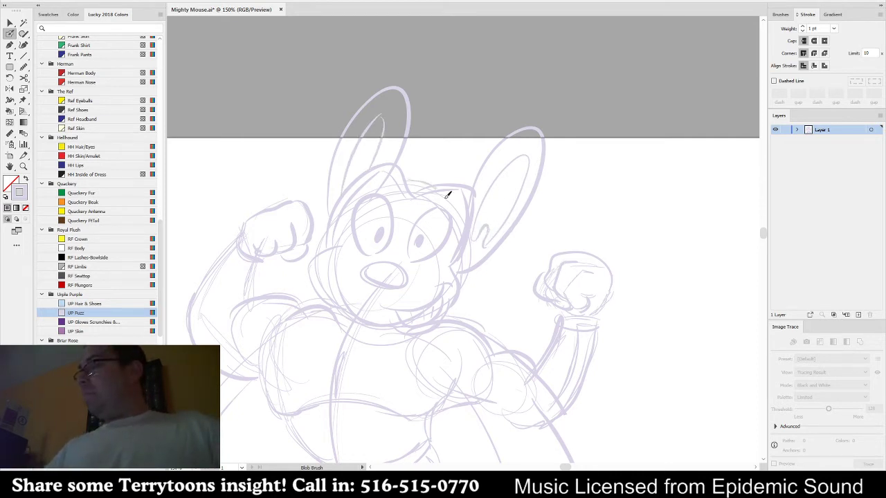
# - Select the whole sketch, scale it down proportionally about its center, and move it down and left to fit the artboard
pyautogui.hotkey('ctrl', '0')
pyautogui.press('v')
pyautogui.hotkey('ctrl', 'a')
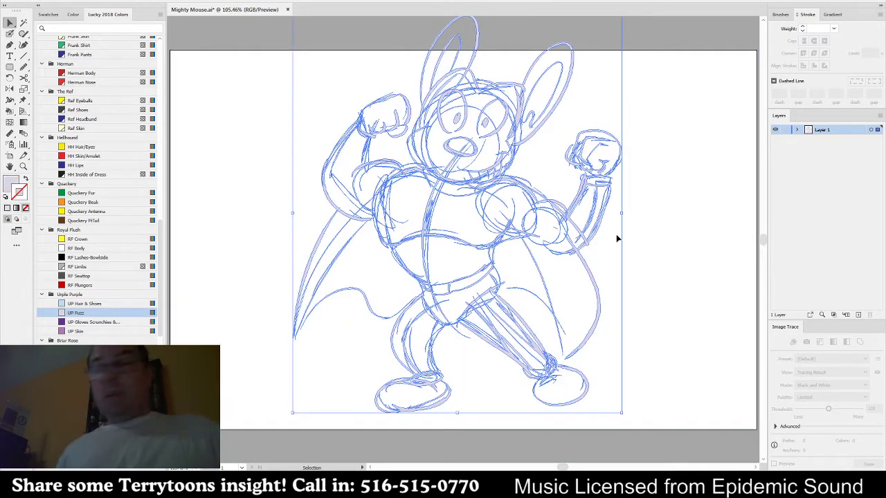
pyautogui.moveTo(621, 213); pyautogui.dragTo(595, 229)
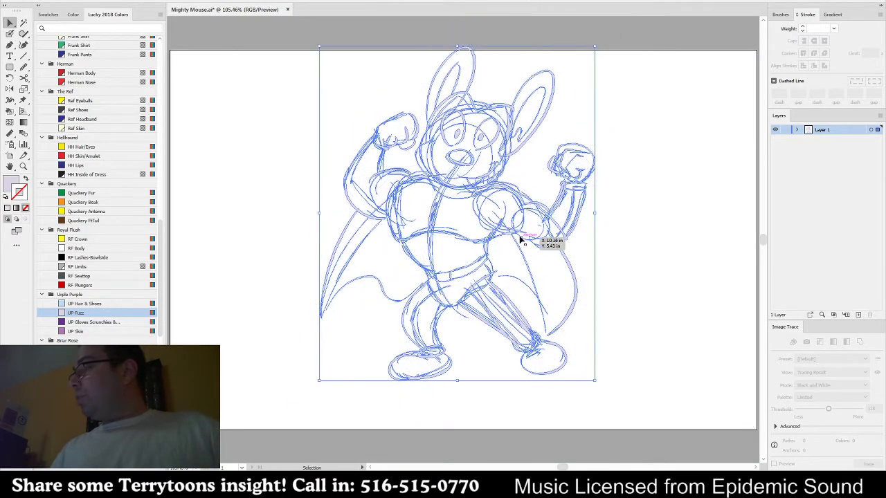
pyautogui.moveTo(521, 240)
pyautogui.mouseDown()
pyautogui.moveTo(510, 253)
pyautogui.moveTo(524, 263)
pyautogui.mouseUp()
pyautogui.click(585, 316)
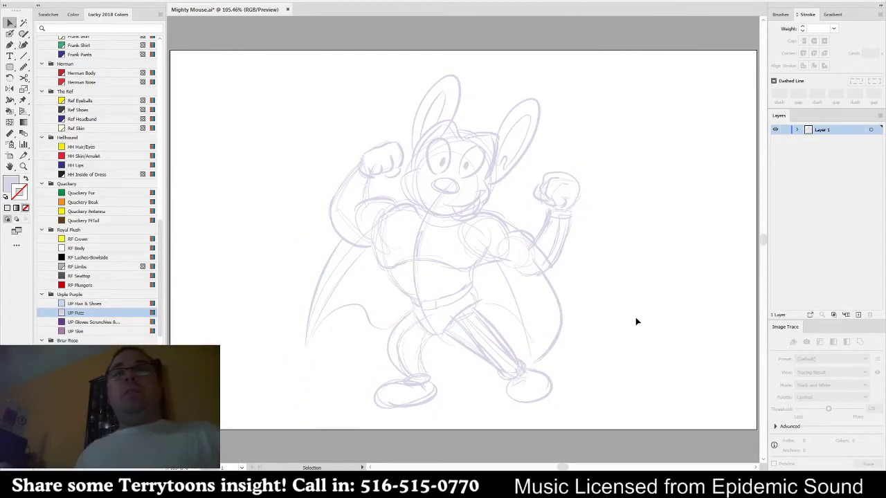
# - Select all anchor points of the sketch, save the drawing, and clear the selection
pyautogui.press('a')
pyautogui.hotkey('ctrl', 'a')
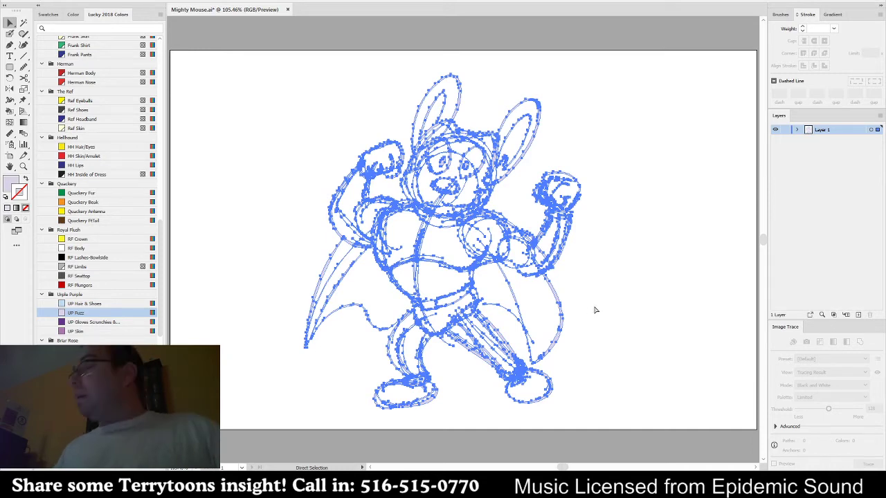
pyautogui.hotkey('ctrl', 's')
pyautogui.press('v')
pyautogui.click(583, 311)
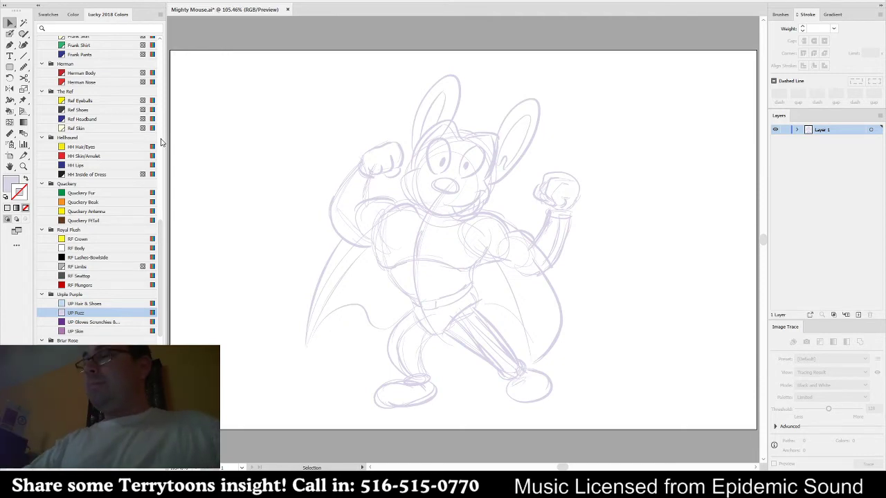
# - Set up the Blob Brush with the Black swatch as stroke and no fill for inking
pyautogui.scroll(10, 125, 67)
pyautogui.click(125, 68)
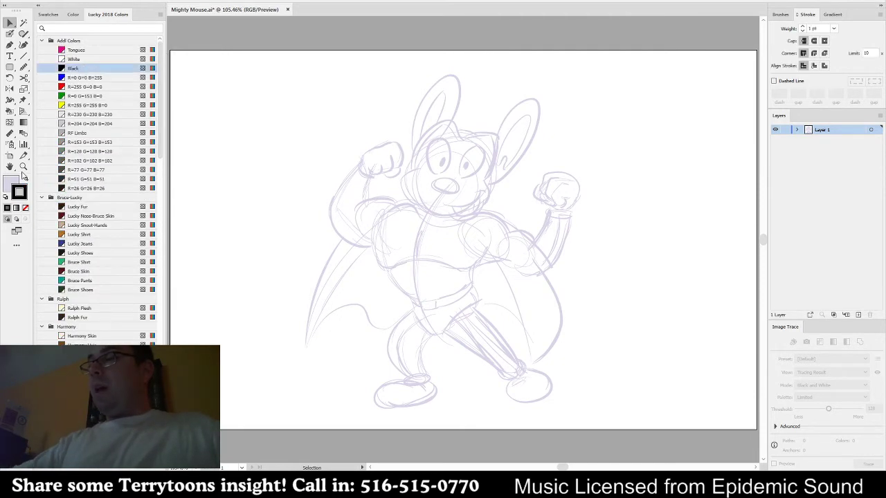
pyautogui.click(25, 179)
pyautogui.click(22, 198)
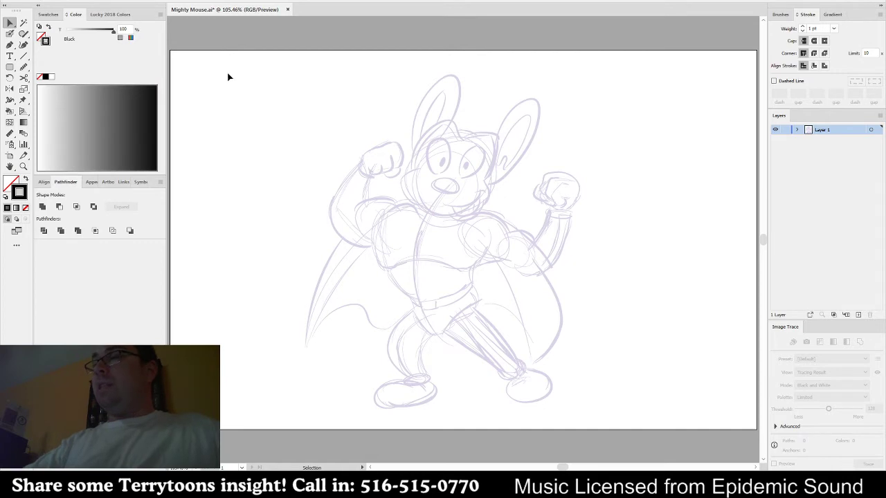
pyautogui.hotkey('shift', 'b')
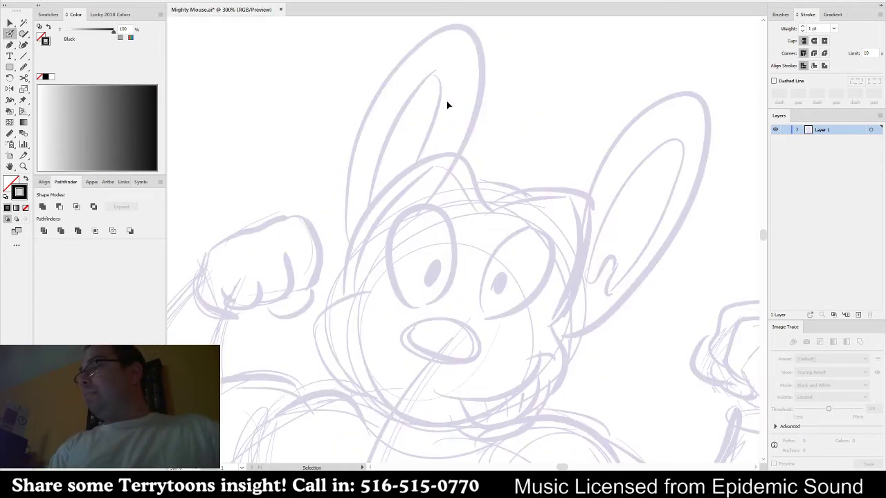
# - Ink solid black oval pupils in both eyes, undoing and repainting the near one until it fits the sketch
pyautogui.scroll(3, 448, 103)
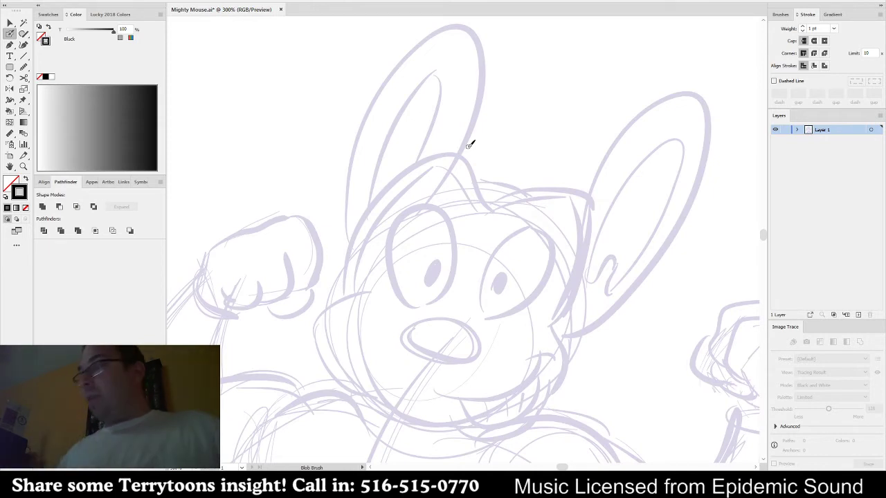
pyautogui.moveTo(431, 277); pyautogui.dragTo(436, 263)
pyautogui.hotkey('ctrl', 'z')
pyautogui.hotkey('ctrl', 'z')
pyautogui.hotkey('ctrl', 'z')
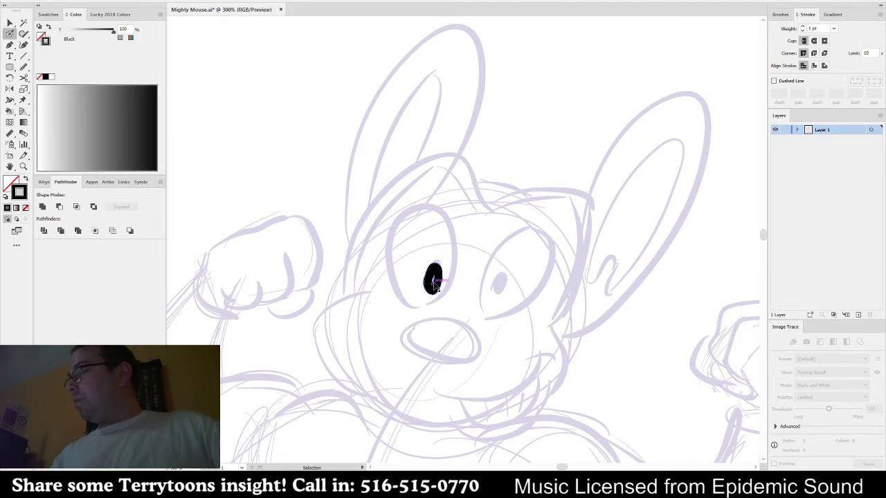
pyautogui.hotkey('ctrl', 'z')
pyautogui.moveTo(435, 284)
pyautogui.mouseDown()
pyautogui.moveTo(433, 269)
pyautogui.moveTo(436, 277)
pyautogui.mouseUp()
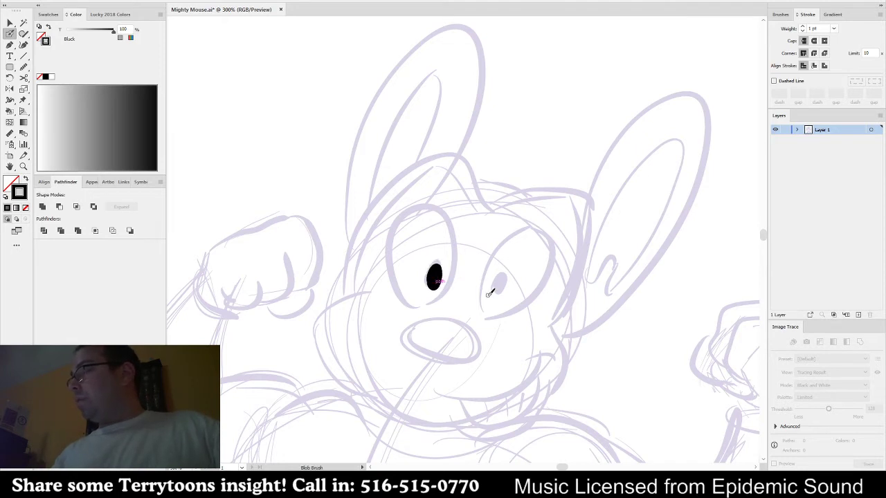
pyautogui.moveTo(489, 295); pyautogui.dragTo(493, 280)
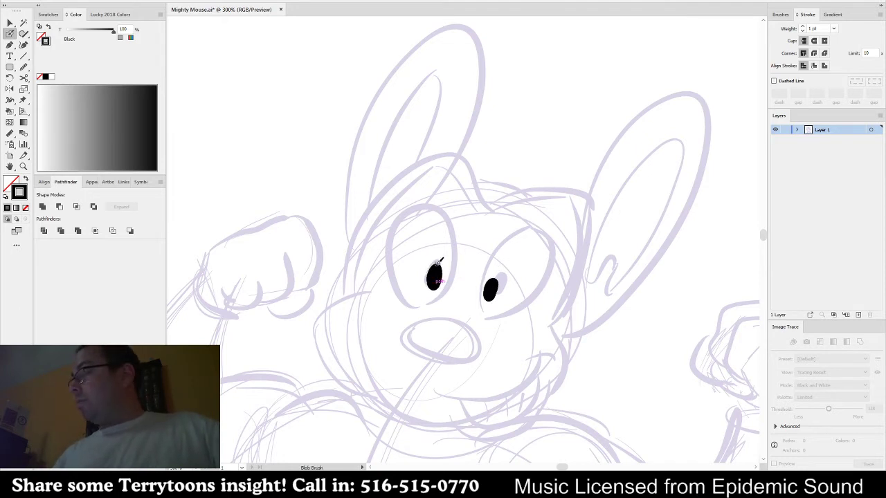
# - Ink the near eye's oval outline and add three short lashes along its upper edge
pyautogui.moveTo(414, 205)
pyautogui.mouseDown()
pyautogui.moveTo(394, 245)
pyautogui.moveTo(397, 280)
pyautogui.moveTo(416, 301)
pyautogui.moveTo(434, 300)
pyautogui.moveTo(454, 261)
pyautogui.moveTo(450, 231)
pyautogui.moveTo(421, 198)
pyautogui.moveTo(404, 222)
pyautogui.mouseUp()
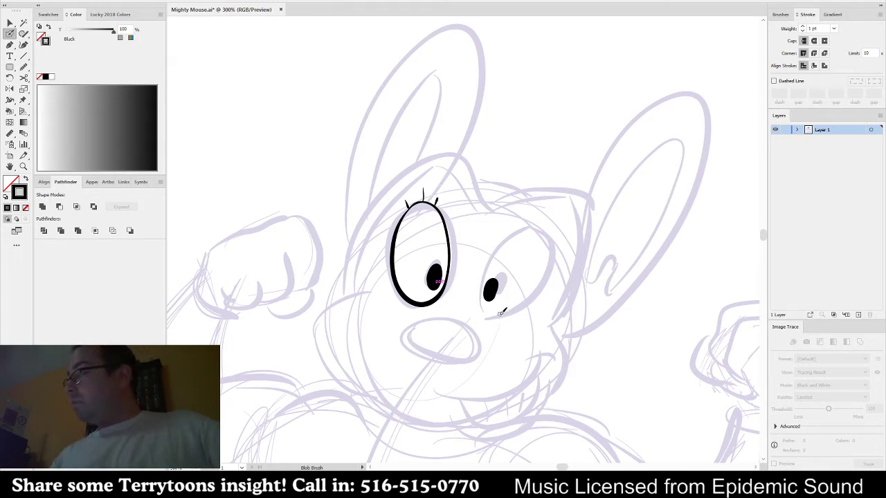
pyautogui.hotkey('ctrl', 'z')
pyautogui.hotkey('ctrl', 'z')
pyautogui.hotkey('ctrl', 'z')
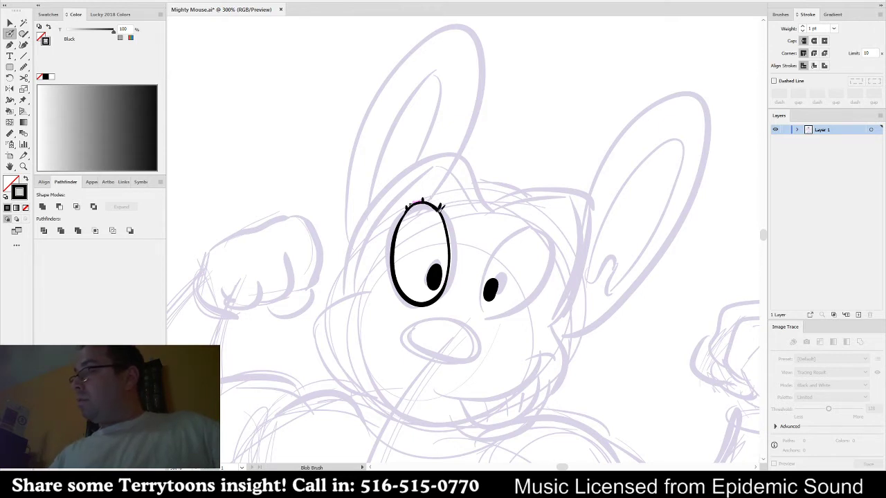
# - Ink the far eye's tilted oval outline with three short lashes at its upper outer edge
pyautogui.press('space')
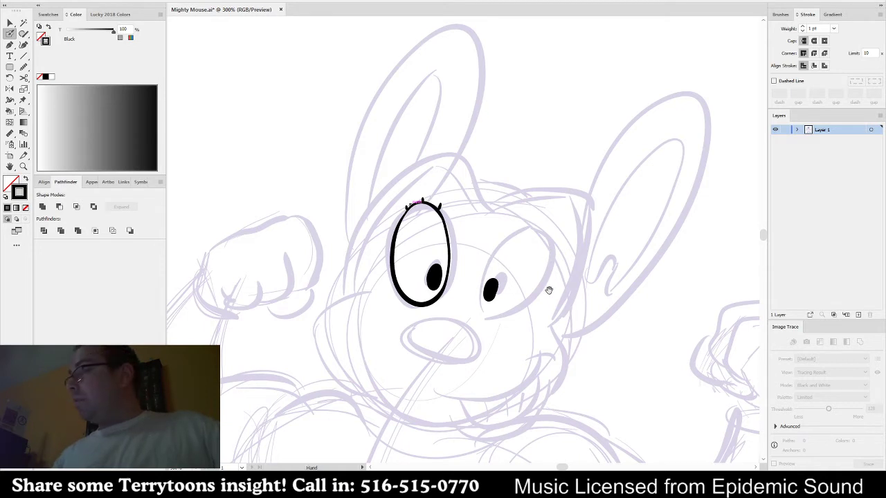
pyautogui.moveTo(549, 289); pyautogui.dragTo(489, 281)
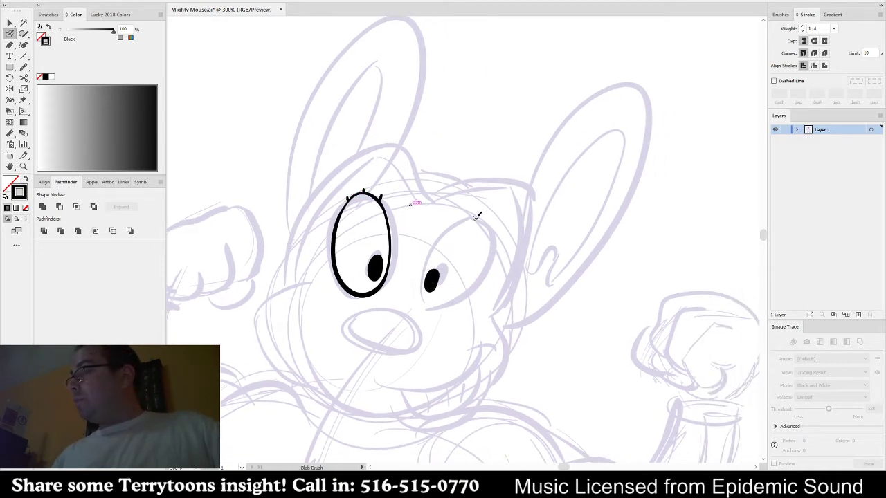
pyautogui.moveTo(475, 218)
pyautogui.mouseDown()
pyautogui.moveTo(439, 239)
pyautogui.moveTo(426, 262)
pyautogui.moveTo(421, 286)
pyautogui.moveTo(432, 305)
pyautogui.moveTo(459, 304)
pyautogui.moveTo(479, 288)
pyautogui.moveTo(495, 249)
pyautogui.moveTo(496, 232)
pyautogui.moveTo(463, 223)
pyautogui.mouseUp()
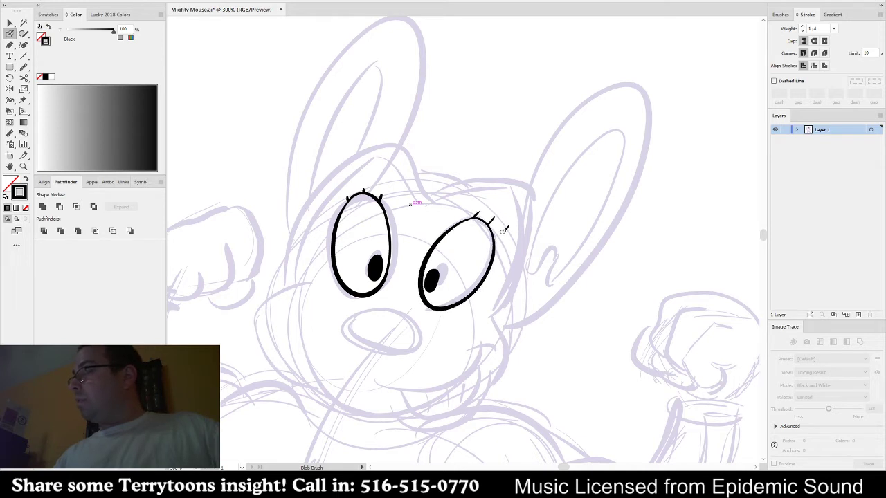
pyautogui.hotkey('ctrl', 'z')
pyautogui.moveTo(496, 220); pyautogui.dragTo(496, 242)
# - Ink the two-lobed brow contour around both eyes, dipping to a point between them and ending near the far cheek
pyautogui.moveTo(571, 261); pyautogui.dragTo(603, 264)
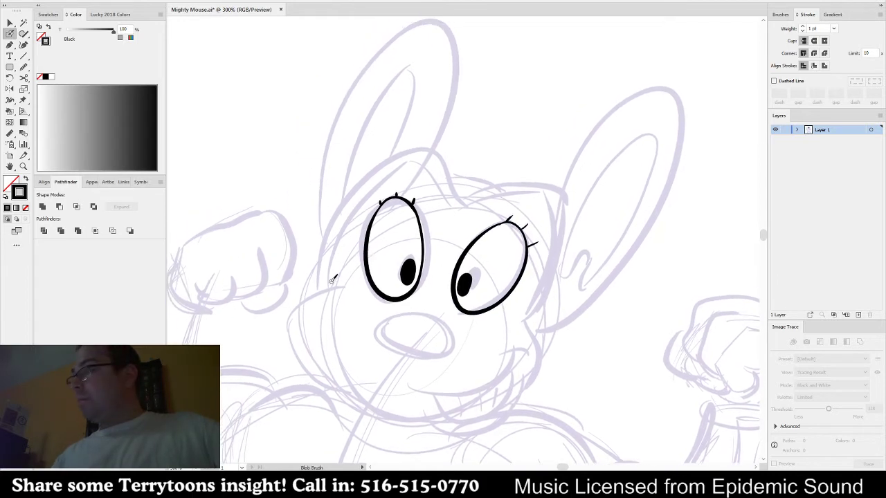
pyautogui.moveTo(330, 288)
pyautogui.mouseDown()
pyautogui.moveTo(359, 202)
pyautogui.moveTo(402, 165)
pyautogui.moveTo(426, 160)
pyautogui.moveTo(456, 206)
pyautogui.mouseUp()
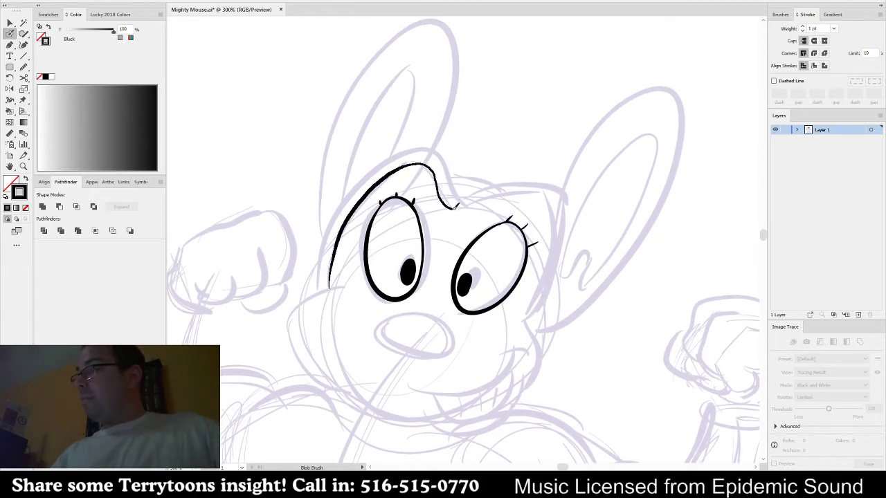
pyautogui.hotkey('ctrl', 'z')
pyautogui.moveTo(329, 286)
pyautogui.mouseDown()
pyautogui.moveTo(359, 206)
pyautogui.moveTo(398, 173)
pyautogui.moveTo(445, 172)
pyautogui.moveTo(458, 219)
pyautogui.moveTo(490, 188)
pyautogui.moveTo(535, 186)
pyautogui.moveTo(552, 205)
pyautogui.moveTo(554, 274)
pyautogui.mouseUp()
pyautogui.hotkey('ctrl', 'z')
pyautogui.moveTo(456, 210)
pyautogui.mouseDown()
pyautogui.moveTo(506, 186)
pyautogui.moveTo(540, 187)
pyautogui.moveTo(556, 211)
pyautogui.moveTo(558, 241)
pyautogui.moveTo(520, 320)
pyautogui.mouseUp()
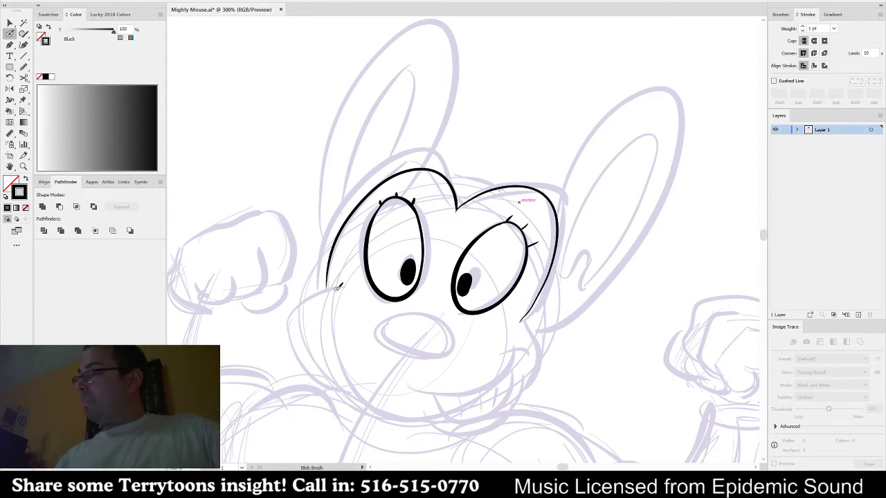
# - Ink the near cheek's rounded contour below the brow line and try a jaw line beneath it
pyautogui.moveTo(330, 286)
pyautogui.mouseDown()
pyautogui.moveTo(300, 309)
pyautogui.moveTo(330, 380)
pyautogui.mouseUp()
pyautogui.moveTo(547, 343); pyautogui.dragTo(551, 254)
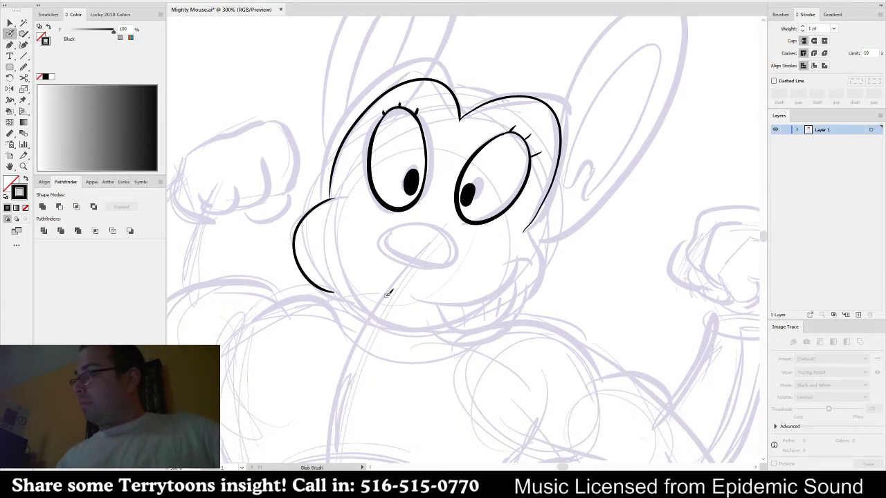
pyautogui.moveTo(331, 292); pyautogui.dragTo(379, 326)
pyautogui.moveTo(332, 285); pyautogui.dragTo(371, 317)
pyautogui.hotkey('ctrl', 'z')
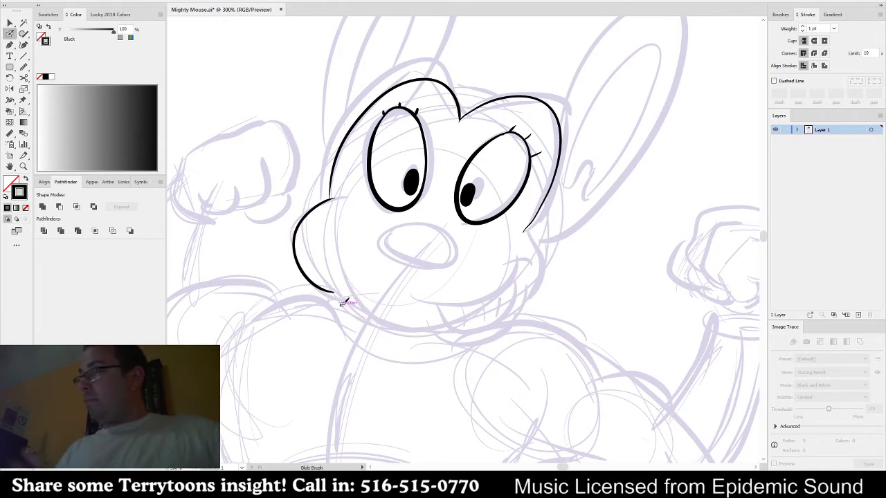
pyautogui.click(50, 0)
pyautogui.click(61, 2)
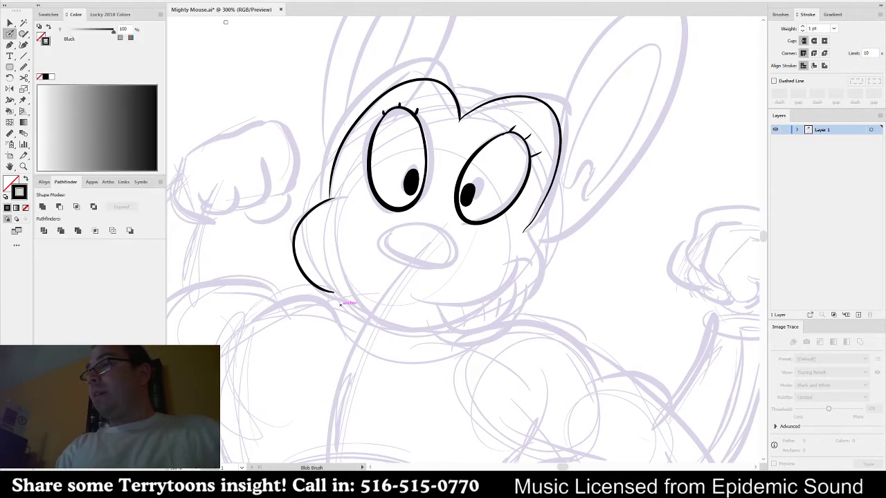
pyautogui.press('Return')
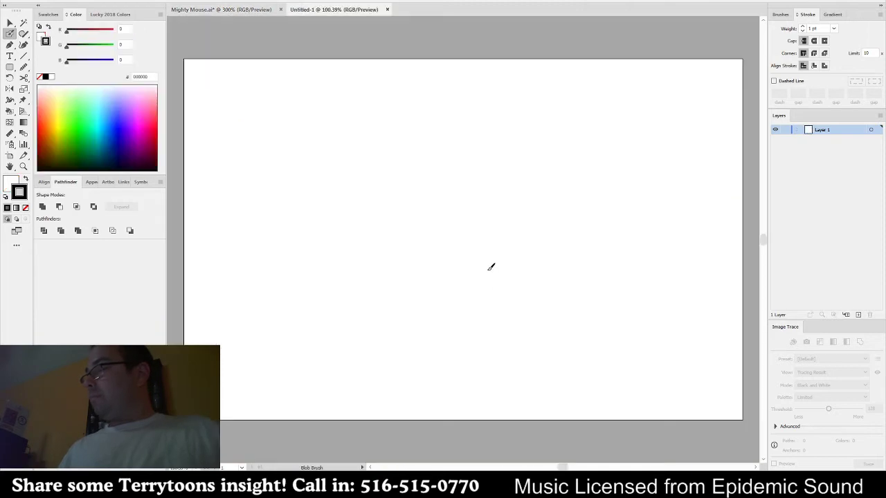
pyautogui.moveTo(500, 284); pyautogui.dragTo(498, 323)
pyautogui.hotkey('ctrl', 'z')
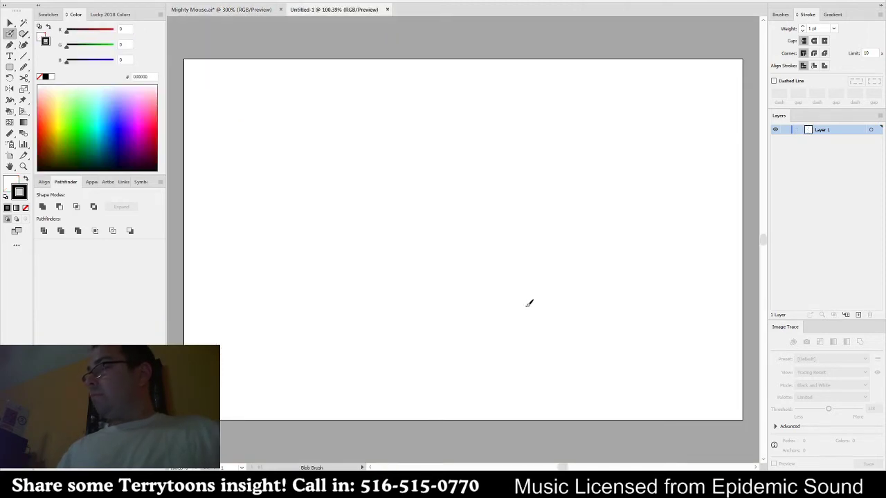
pyautogui.click(387, 9)
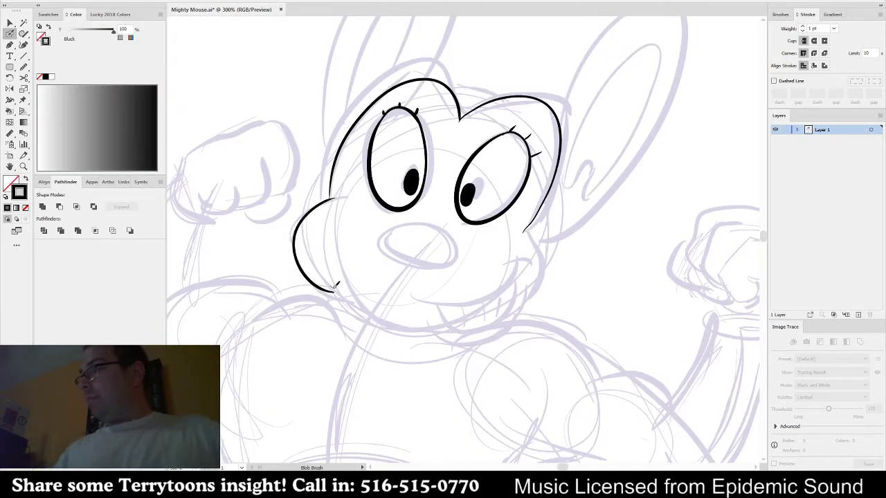
# - Ink the jaw and chin from the near cheek, then the wide toothy grin with its curled mouth corner
pyautogui.moveTo(342, 293)
pyautogui.mouseDown()
pyautogui.moveTo(381, 324)
pyautogui.moveTo(441, 333)
pyautogui.mouseUp()
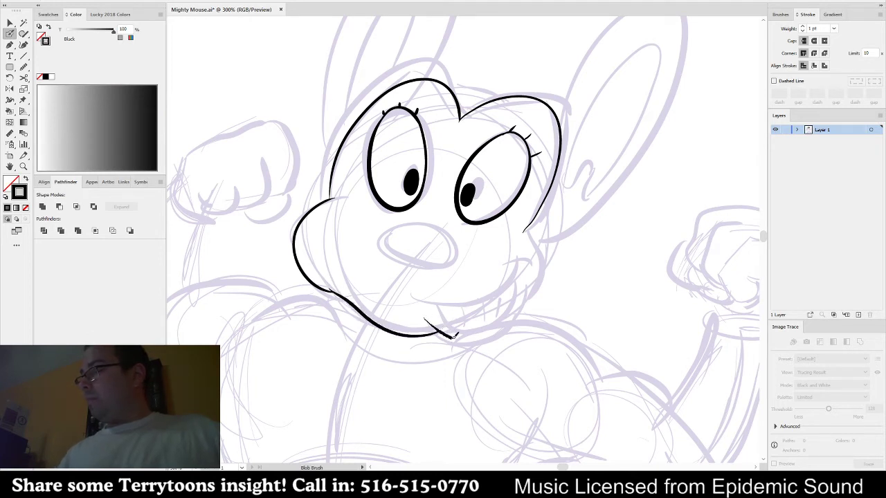
pyautogui.moveTo(493, 339); pyautogui.dragTo(526, 291)
pyautogui.moveTo(497, 263)
pyautogui.mouseDown()
pyautogui.moveTo(520, 257)
pyautogui.moveTo(526, 269)
pyautogui.moveTo(497, 292)
pyautogui.moveTo(436, 306)
pyautogui.moveTo(423, 294)
pyautogui.moveTo(470, 301)
pyautogui.moveTo(503, 290)
pyautogui.moveTo(529, 258)
pyautogui.moveTo(511, 310)
pyautogui.moveTo(493, 323)
pyautogui.moveTo(444, 328)
pyautogui.moveTo(436, 312)
pyautogui.moveTo(498, 308)
pyautogui.moveTo(501, 286)
pyautogui.mouseUp()
pyautogui.hotkey('ctrl', 'z')
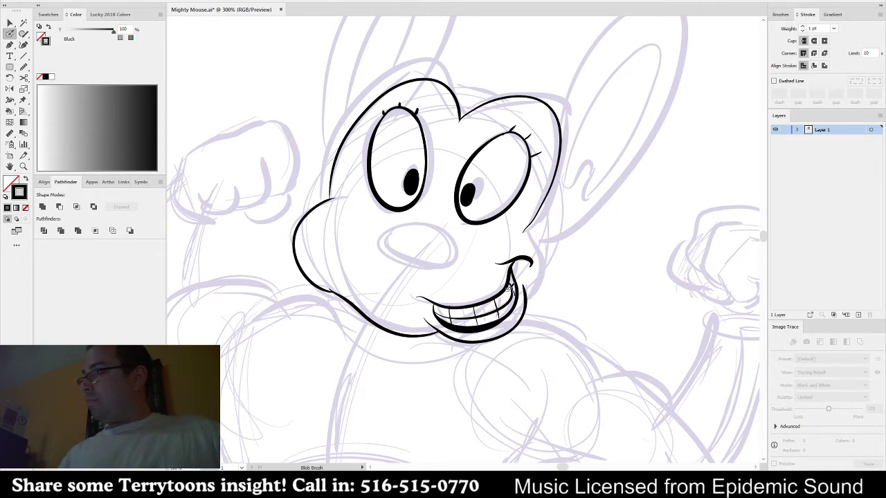
pyautogui.hotkey('ctrl', 'z')
# - Ink a thick oval nose outline and the far cheek curve running from the brow contour down toward the mouth
pyautogui.moveTo(580, 268); pyautogui.dragTo(588, 302)
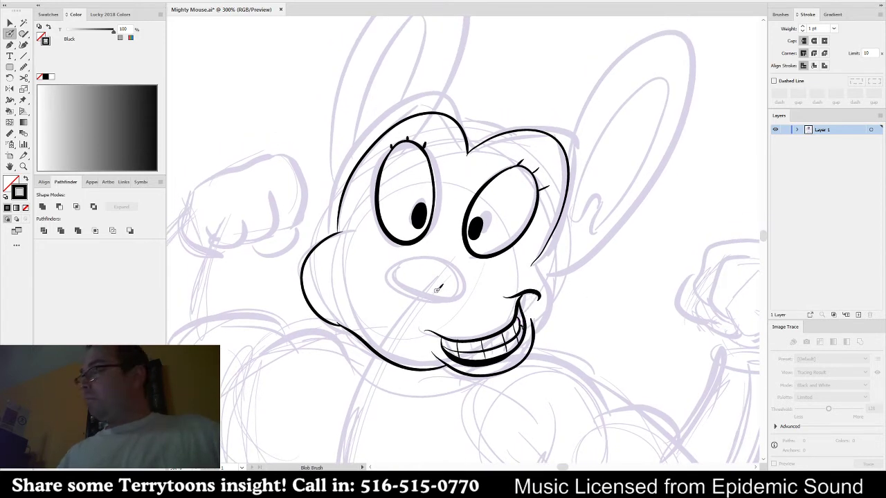
pyautogui.moveTo(450, 301)
pyautogui.mouseDown()
pyautogui.moveTo(390, 295)
pyautogui.moveTo(383, 267)
pyautogui.moveTo(434, 250)
pyautogui.moveTo(467, 265)
pyautogui.moveTo(470, 285)
pyautogui.moveTo(446, 302)
pyautogui.mouseUp()
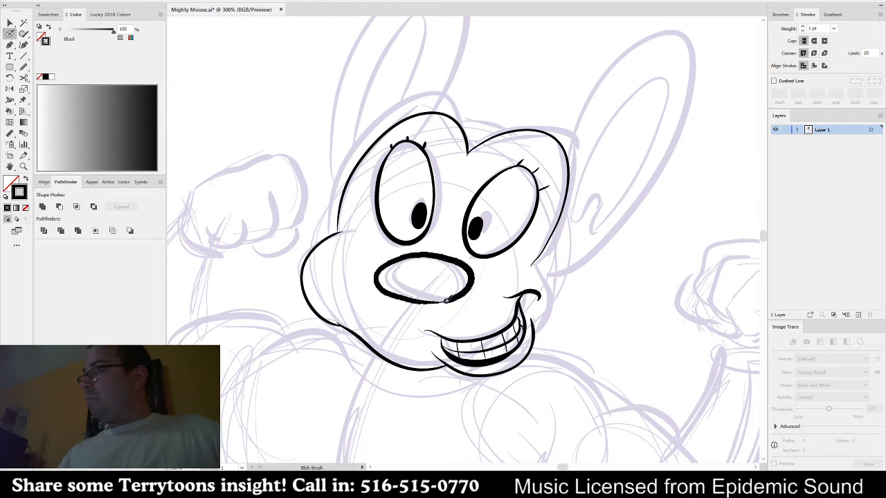
pyautogui.moveTo(606, 269)
pyautogui.mouseDown()
pyautogui.moveTo(582, 280)
pyautogui.moveTo(544, 271)
pyautogui.mouseUp()
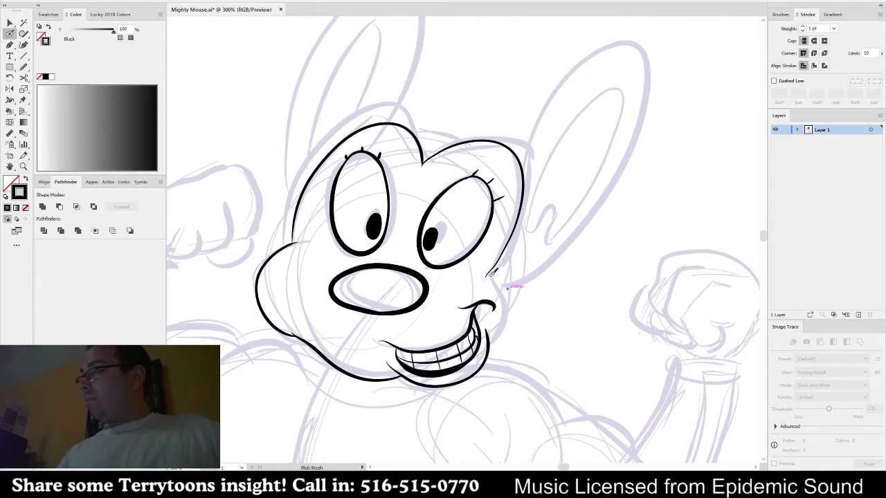
pyautogui.moveTo(513, 311); pyautogui.dragTo(510, 325)
pyautogui.hotkey('ctrl', 'z')
pyautogui.moveTo(487, 276)
pyautogui.mouseDown()
pyautogui.moveTo(507, 284)
pyautogui.moveTo(513, 311)
pyautogui.mouseUp()
# - Ink the cowl's outer contour over the near eye's brow lobe, rotate that stroke slightly, and deselect it
pyautogui.moveTo(557, 284)
pyautogui.mouseDown()
pyautogui.moveTo(578, 308)
pyautogui.moveTo(585, 348)
pyautogui.mouseUp()
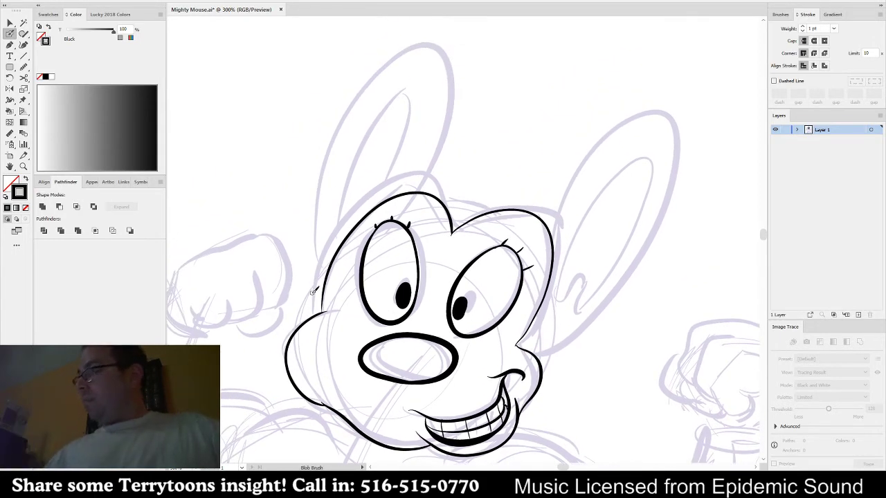
pyautogui.moveTo(315, 307)
pyautogui.mouseDown()
pyautogui.moveTo(324, 258)
pyautogui.moveTo(360, 209)
pyautogui.moveTo(400, 177)
pyautogui.moveTo(432, 170)
pyautogui.moveTo(450, 177)
pyautogui.moveTo(460, 213)
pyautogui.moveTo(497, 189)
pyautogui.moveTo(555, 197)
pyautogui.moveTo(567, 258)
pyautogui.mouseUp()
pyautogui.hotkey('ctrl', 'z')
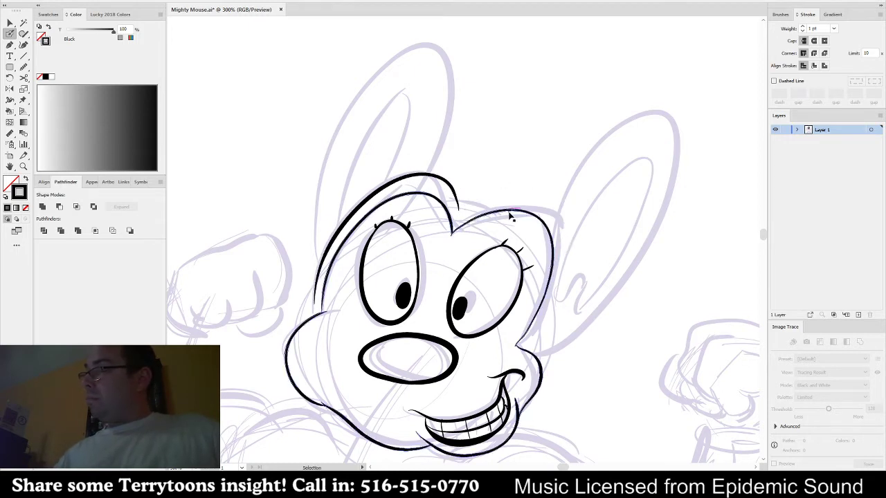
pyautogui.press('v')
pyautogui.click(462, 210)
pyautogui.click(462, 211)
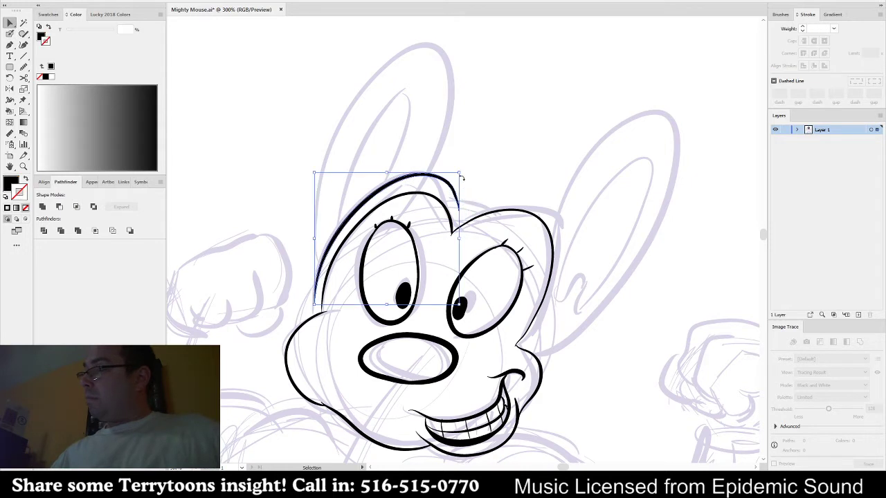
pyautogui.moveTo(460, 173); pyautogui.dragTo(461, 175)
pyautogui.click(484, 192)
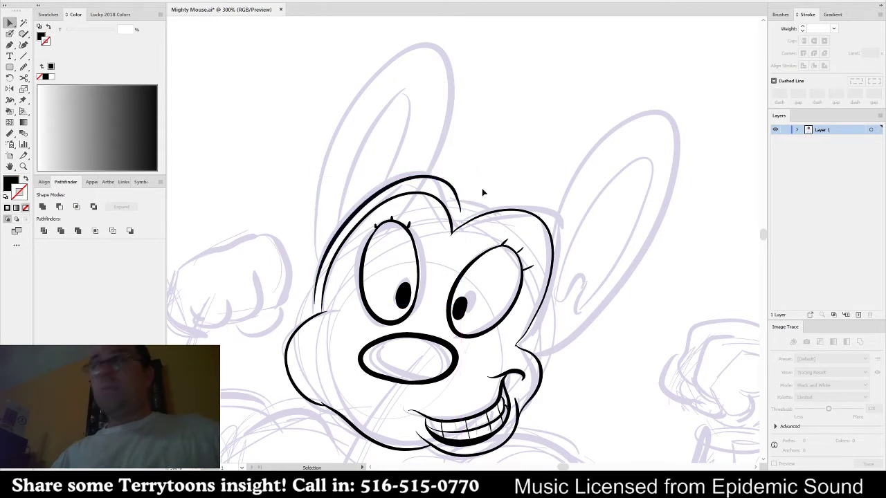
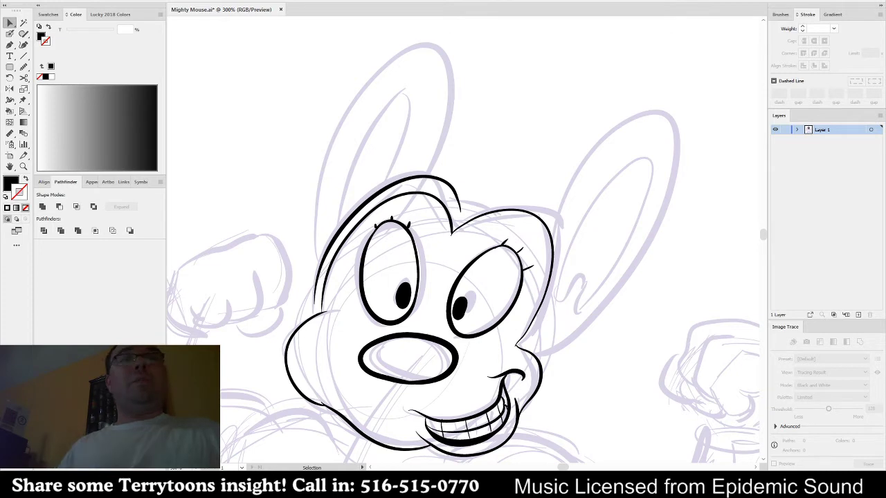
# - Ink the cowl's outer contour over the far eye's brow lobe and down the far side, plus a short line above the near cheek
pyautogui.moveTo(587, 285); pyautogui.dragTo(572, 270)
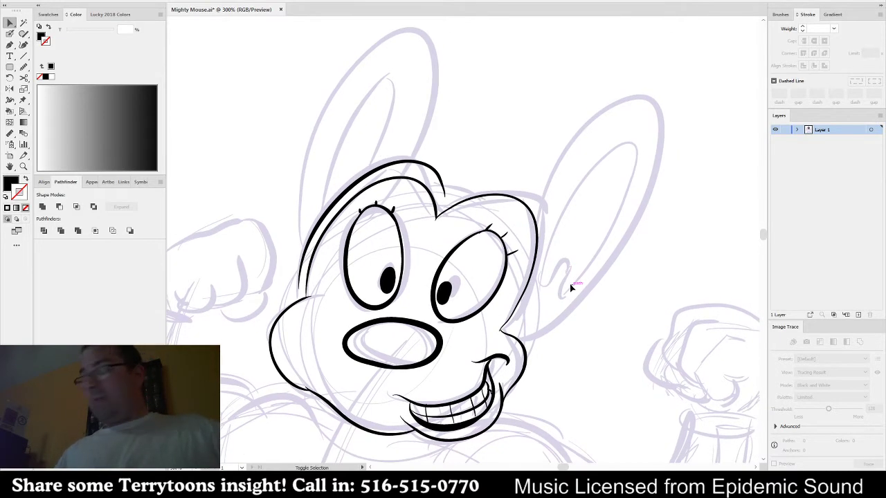
pyautogui.hotkey('shift', 'b')
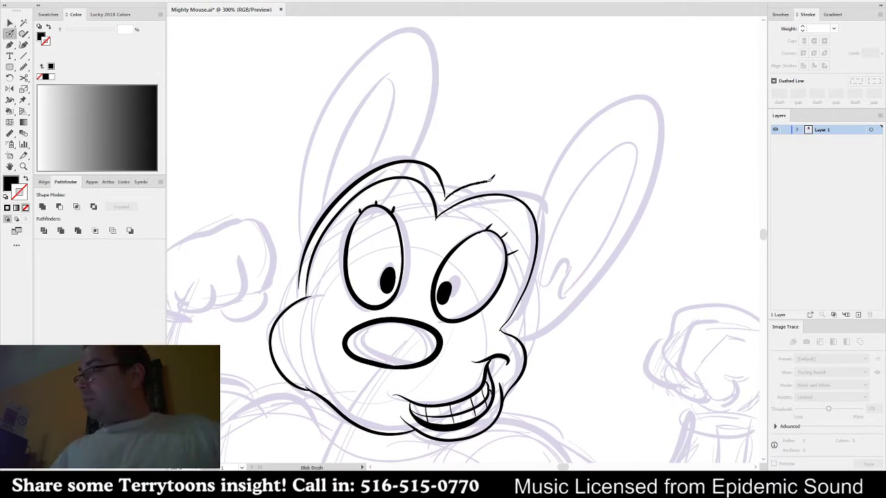
pyautogui.moveTo(530, 182)
pyautogui.mouseDown()
pyautogui.moveTo(549, 211)
pyautogui.moveTo(551, 243)
pyautogui.moveTo(527, 308)
pyautogui.mouseUp()
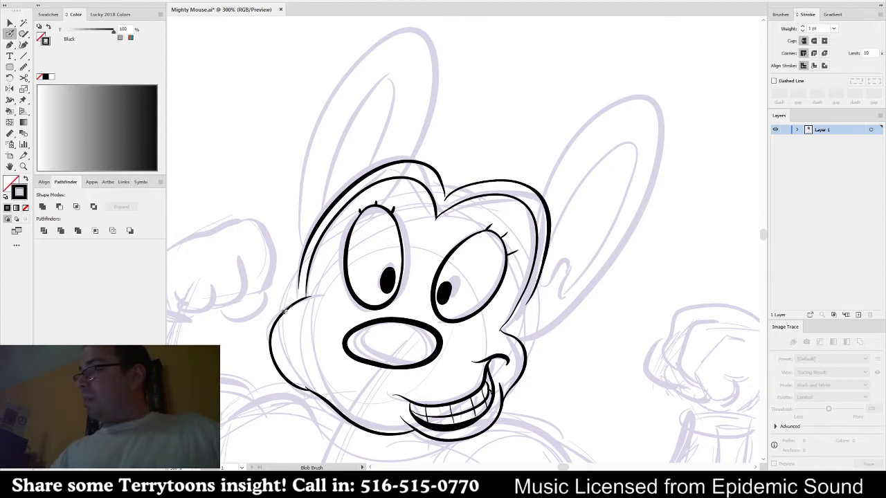
pyautogui.moveTo(286, 309); pyautogui.dragTo(311, 254)
pyautogui.moveTo(534, 292); pyautogui.dragTo(530, 350)
pyautogui.hotkey('ctrl', 'z')
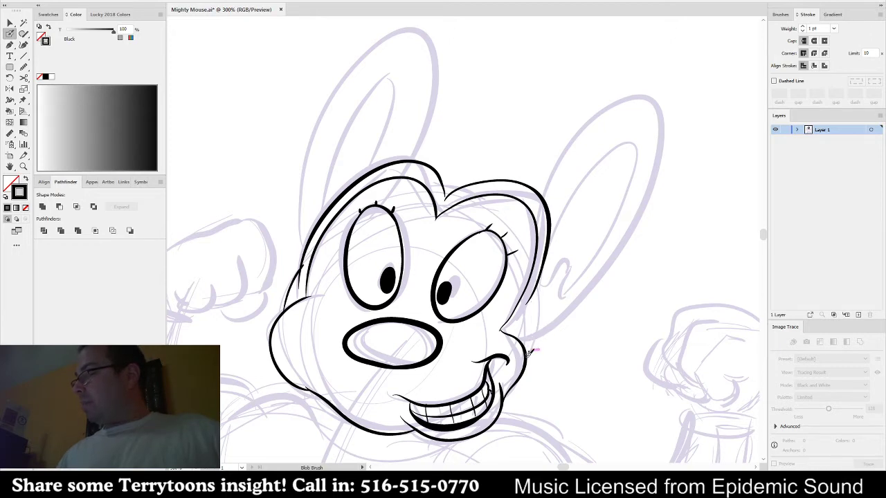
# - Ink the outer and inner contours of both ears, including the small curled fold at the base of the far ear
pyautogui.moveTo(617, 283); pyautogui.dragTo(548, 306)
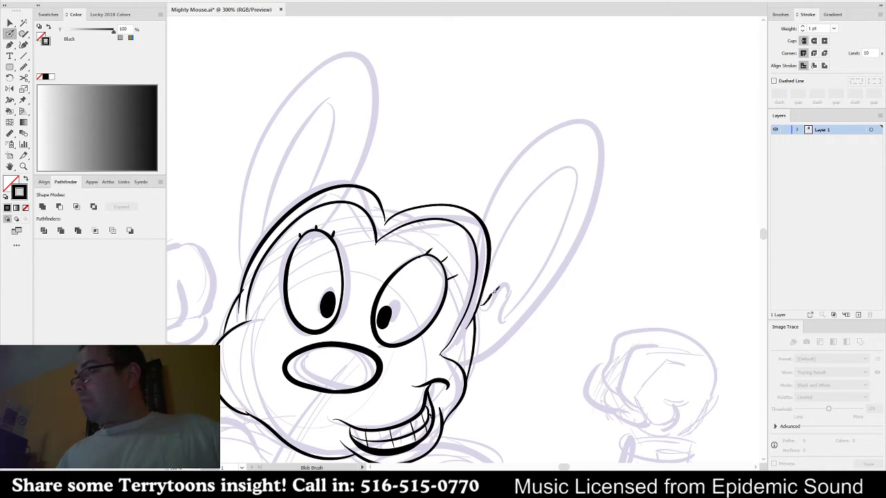
pyautogui.moveTo(495, 290)
pyautogui.mouseDown()
pyautogui.moveTo(506, 319)
pyautogui.moveTo(499, 320)
pyautogui.moveTo(553, 257)
pyautogui.moveTo(582, 165)
pyautogui.moveTo(564, 162)
pyautogui.moveTo(531, 192)
pyautogui.moveTo(491, 262)
pyautogui.mouseUp()
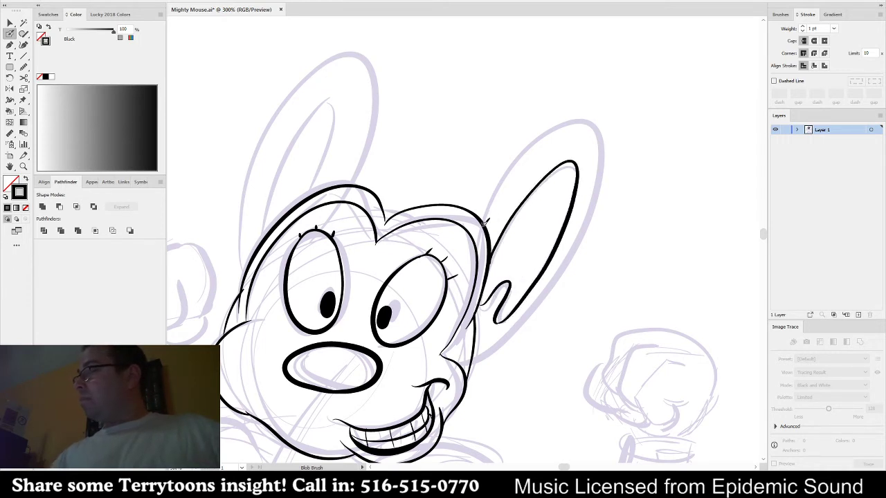
pyautogui.moveTo(483, 224)
pyautogui.mouseDown()
pyautogui.moveTo(562, 119)
pyautogui.moveTo(602, 197)
pyautogui.moveTo(541, 303)
pyautogui.moveTo(491, 346)
pyautogui.moveTo(584, 368)
pyautogui.mouseUp()
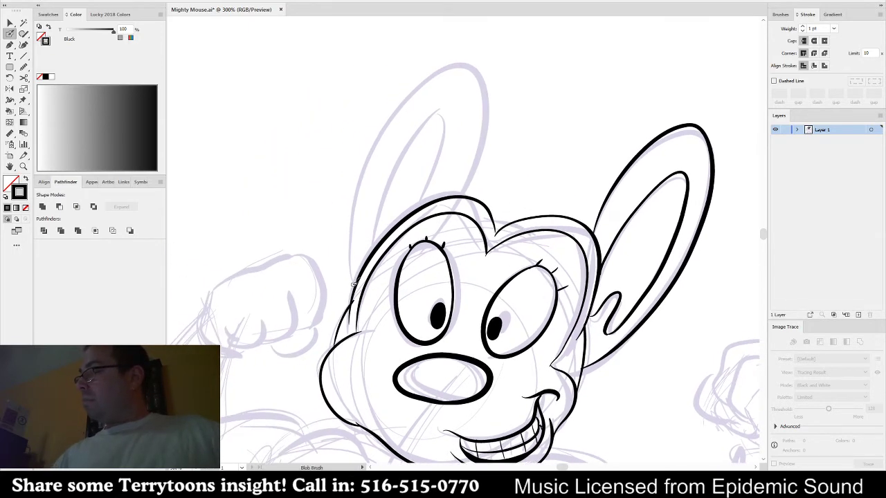
pyautogui.moveTo(355, 283)
pyautogui.mouseDown()
pyautogui.moveTo(360, 189)
pyautogui.moveTo(404, 92)
pyautogui.moveTo(484, 75)
pyautogui.moveTo(479, 140)
pyautogui.moveTo(467, 173)
pyautogui.mouseUp()
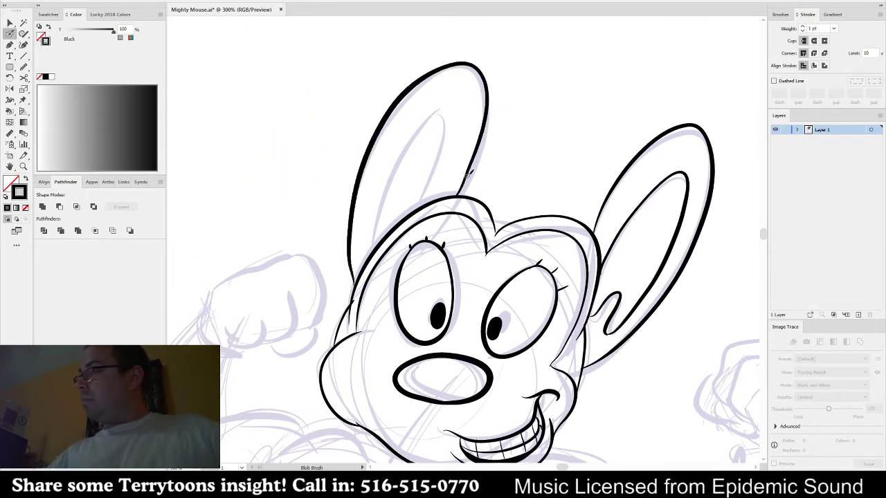
pyautogui.moveTo(376, 247)
pyautogui.mouseDown()
pyautogui.moveTo(410, 126)
pyautogui.moveTo(418, 208)
pyautogui.mouseUp()
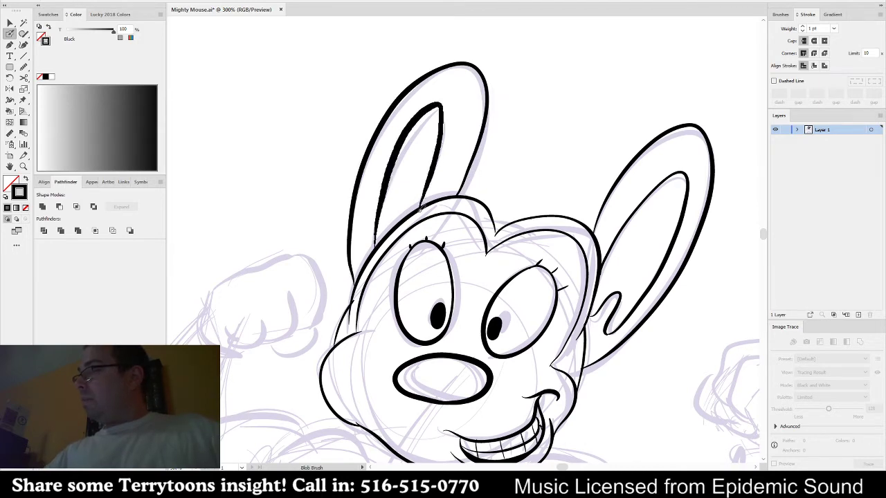
# - Ink the torso's sides with thick tapered chest curves and the narrowing waist lines, adding small crease marks below the far armpit
pyautogui.moveTo(514, 403)
pyautogui.mouseDown()
pyautogui.moveTo(629, 184)
pyautogui.moveTo(625, 200)
pyautogui.mouseUp()
pyautogui.hotkey('ctrl', '-')
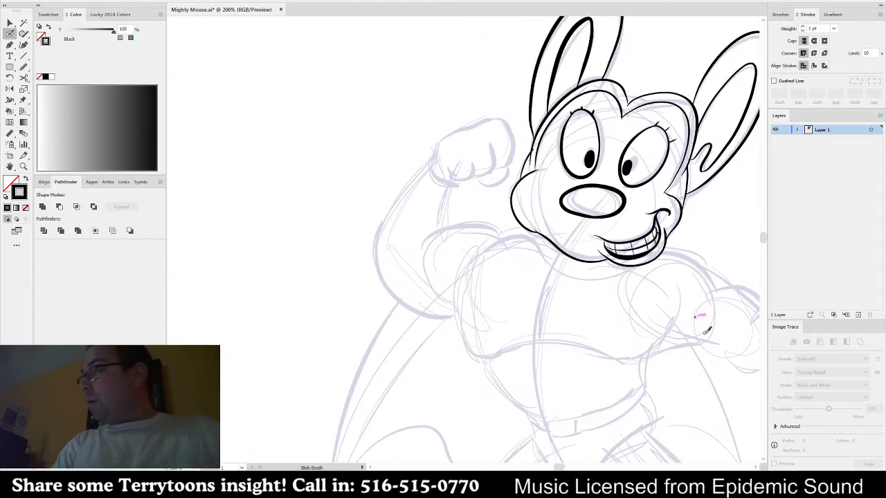
pyautogui.moveTo(705, 334); pyautogui.dragTo(540, 195)
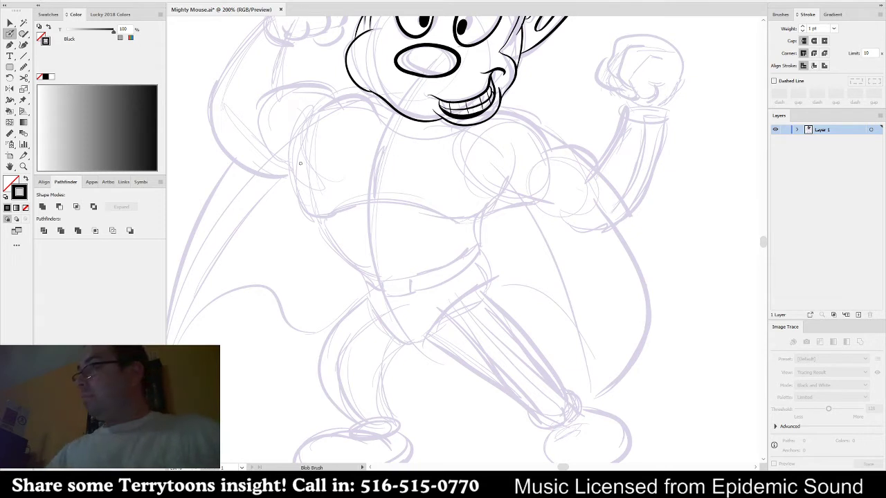
pyautogui.moveTo(290, 153)
pyautogui.mouseDown()
pyautogui.moveTo(304, 206)
pyautogui.moveTo(330, 214)
pyautogui.mouseUp()
pyautogui.hotkey('ctrl', 'z')
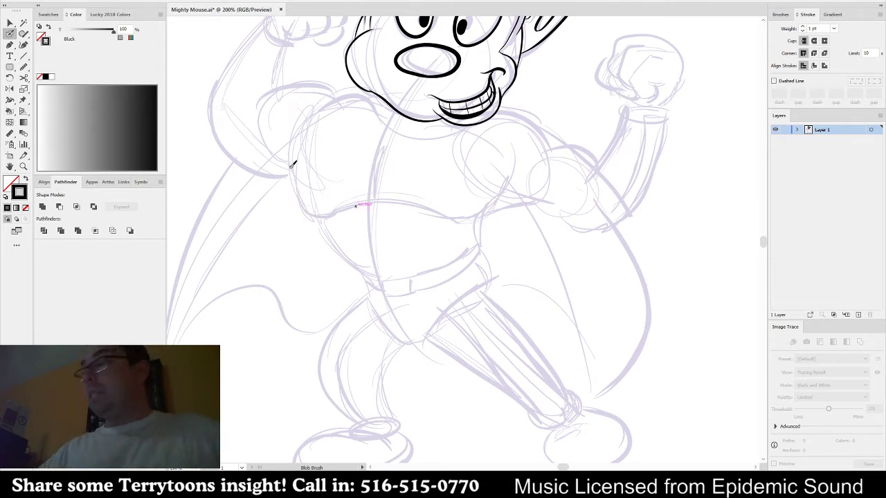
pyautogui.moveTo(289, 174); pyautogui.dragTo(359, 244)
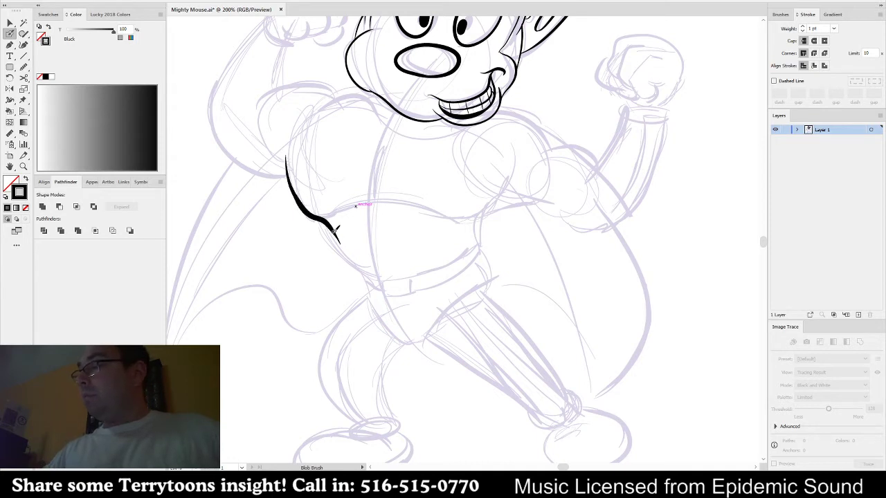
pyautogui.hotkey('ctrl', 'z')
pyautogui.moveTo(289, 159)
pyautogui.mouseDown()
pyautogui.moveTo(311, 211)
pyautogui.moveTo(335, 220)
pyautogui.moveTo(377, 281)
pyautogui.moveTo(315, 223)
pyautogui.mouseUp()
pyautogui.hotkey('ctrl', 'z')
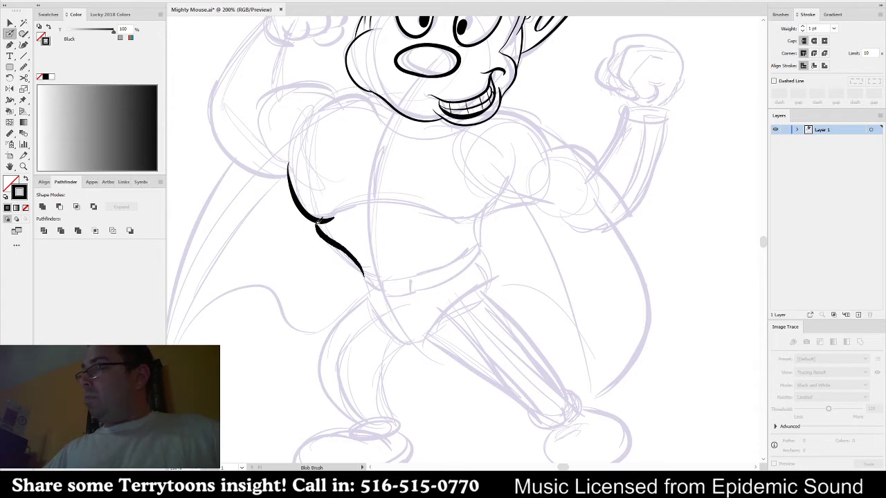
pyautogui.moveTo(478, 246)
pyautogui.mouseDown()
pyautogui.moveTo(488, 215)
pyautogui.moveTo(474, 223)
pyautogui.moveTo(495, 208)
pyautogui.moveTo(464, 225)
pyautogui.moveTo(491, 207)
pyautogui.moveTo(486, 219)
pyautogui.moveTo(484, 209)
pyautogui.moveTo(443, 213)
pyautogui.moveTo(505, 186)
pyautogui.mouseUp()
pyautogui.hotkey('ctrl', 'z')
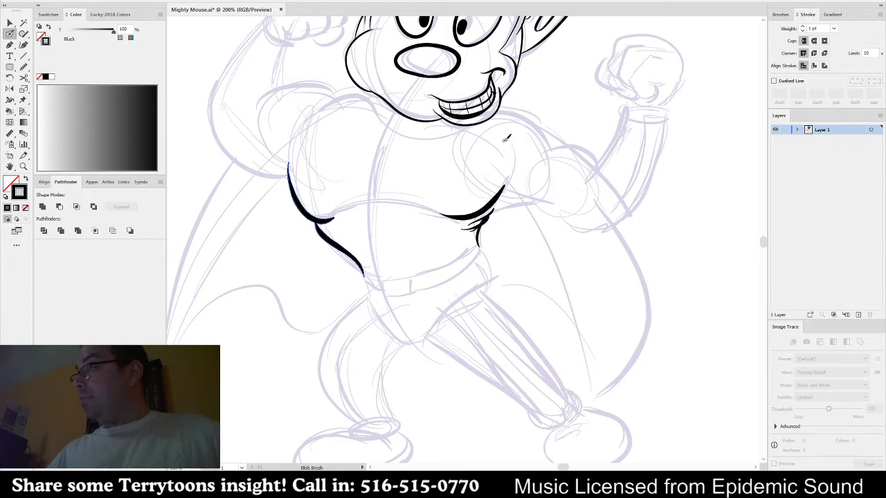
# - Ink the far arm's underside from the armpit around the elbow to the wrist, plus the forearm's inner line
pyautogui.moveTo(603, 211); pyautogui.dragTo(568, 223)
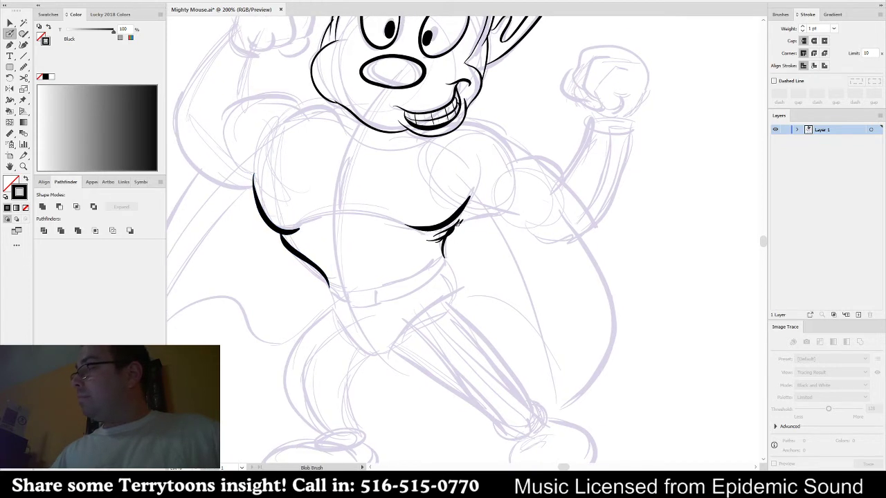
pyautogui.moveTo(458, 222)
pyautogui.mouseDown()
pyautogui.moveTo(600, 215)
pyautogui.moveTo(629, 135)
pyautogui.mouseUp()
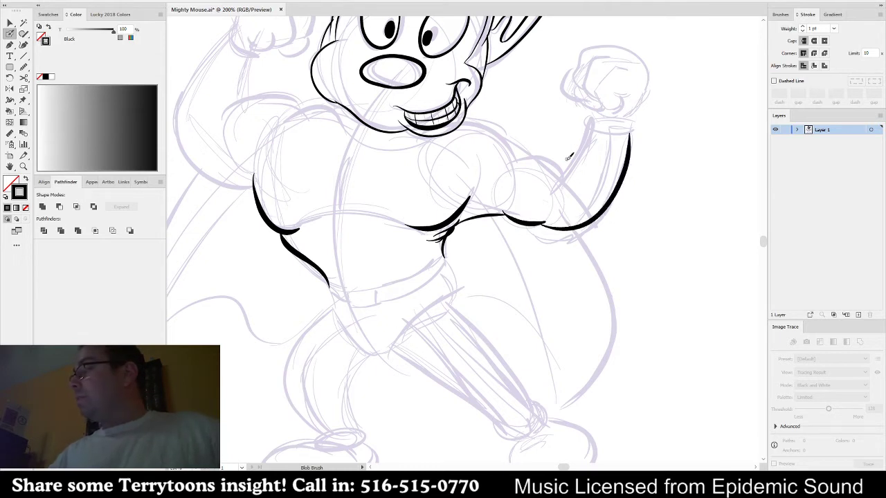
pyautogui.moveTo(543, 189)
pyautogui.mouseDown()
pyautogui.moveTo(592, 140)
pyautogui.moveTo(597, 119)
pyautogui.mouseUp()
# - Try to ink the far arm's biceps bump and shoulder as two separate curves
pyautogui.moveTo(506, 162); pyautogui.dragTo(564, 168)
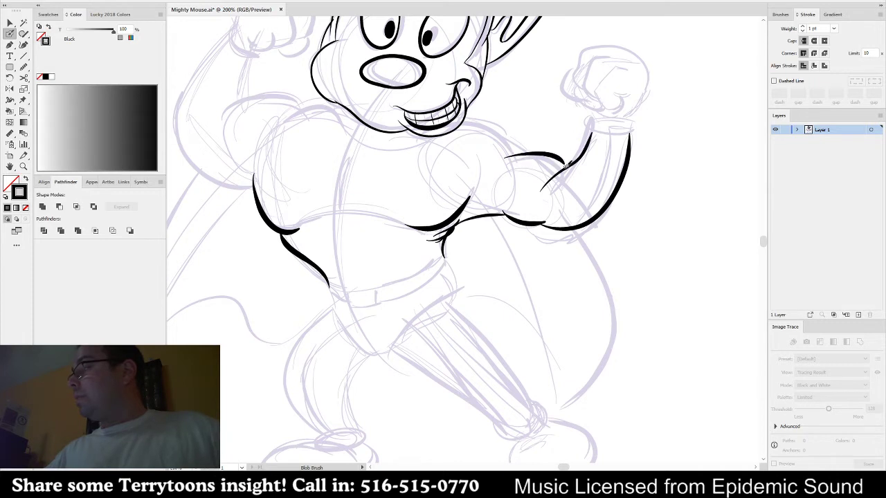
pyautogui.hotkey('ctrl', 'z')
pyautogui.moveTo(507, 163)
pyautogui.mouseDown()
pyautogui.moveTo(561, 165)
pyautogui.moveTo(532, 150)
pyautogui.moveTo(570, 158)
pyautogui.moveTo(562, 208)
pyautogui.mouseUp()
pyautogui.hotkey('ctrl', 'z')
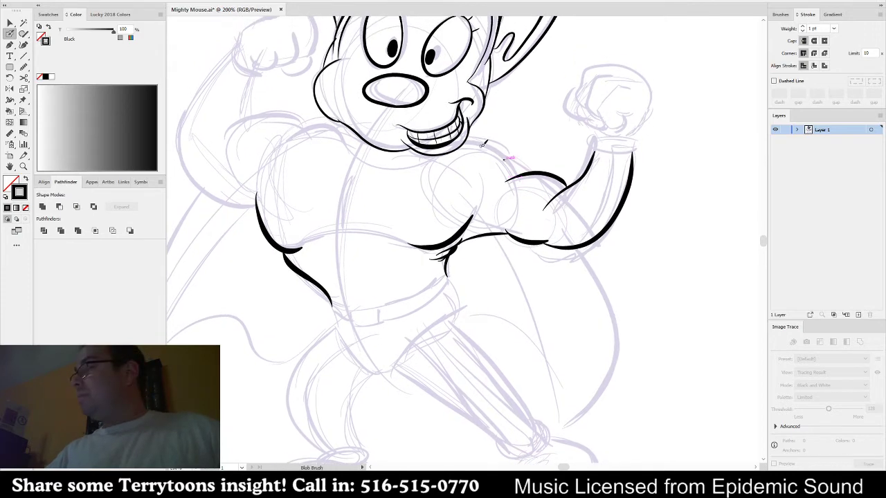
pyautogui.moveTo(477, 137)
pyautogui.mouseDown()
pyautogui.moveTo(511, 156)
pyautogui.moveTo(517, 174)
pyautogui.mouseUp()
pyautogui.moveTo(579, 214); pyautogui.dragTo(587, 225)
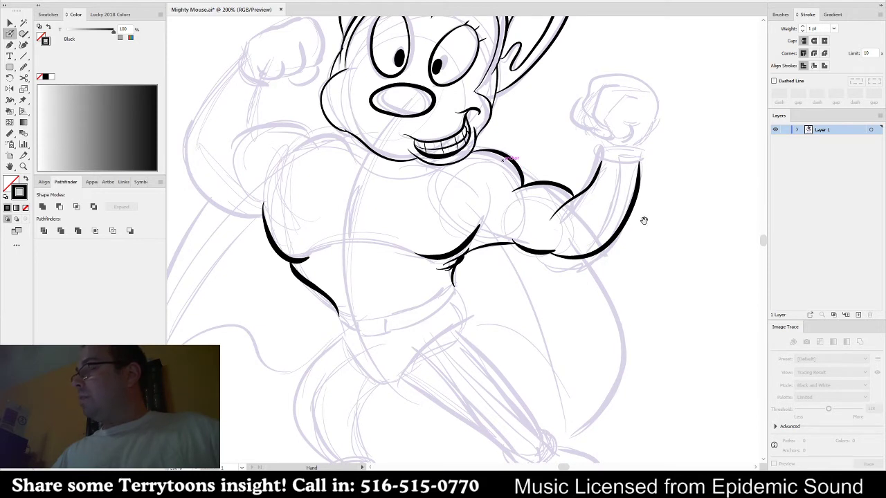
pyautogui.hotkey('ctrl', 'z')
pyautogui.hotkey('ctrl', 'z')
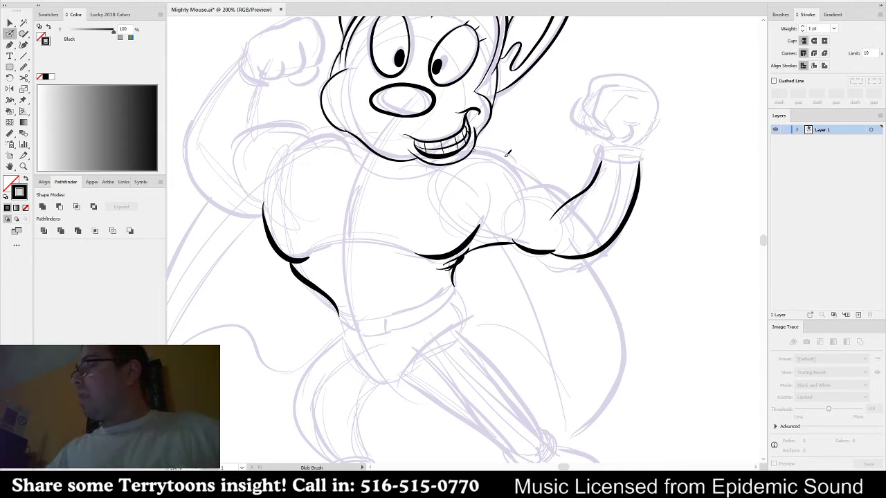
# - Ink the shoulder curves on both sides, the muscle line under the far shoulder, and the collar wrapping beneath the chin
pyautogui.moveTo(570, 198)
pyautogui.mouseDown()
pyautogui.moveTo(544, 151)
pyautogui.moveTo(475, 158)
pyautogui.moveTo(552, 201)
pyautogui.mouseUp()
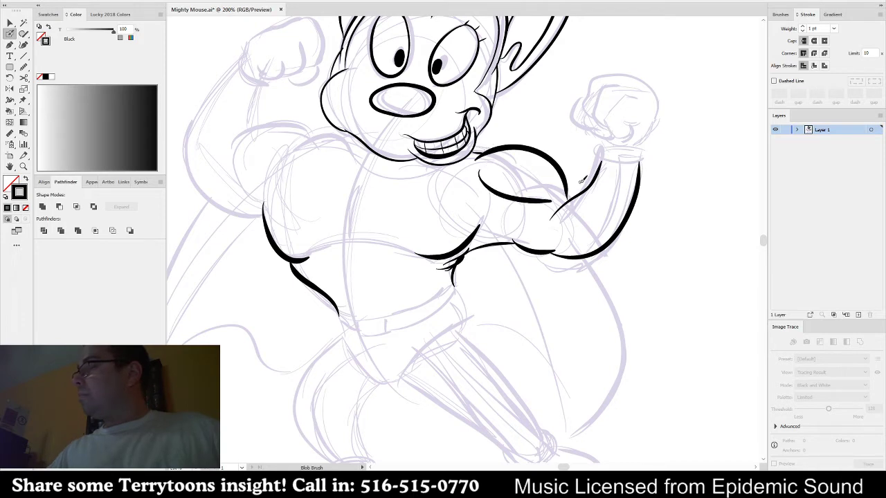
pyautogui.moveTo(268, 178); pyautogui.dragTo(317, 134)
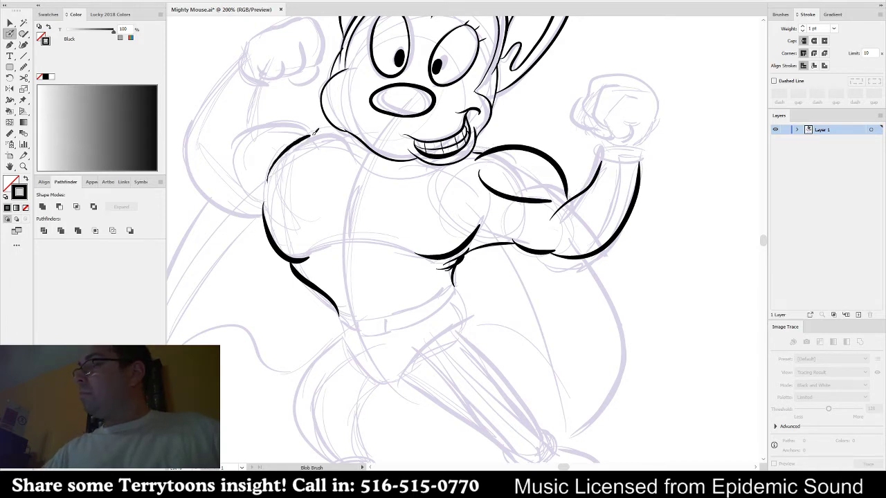
pyautogui.moveTo(404, 186)
pyautogui.mouseDown()
pyautogui.moveTo(451, 188)
pyautogui.moveTo(498, 212)
pyautogui.mouseUp()
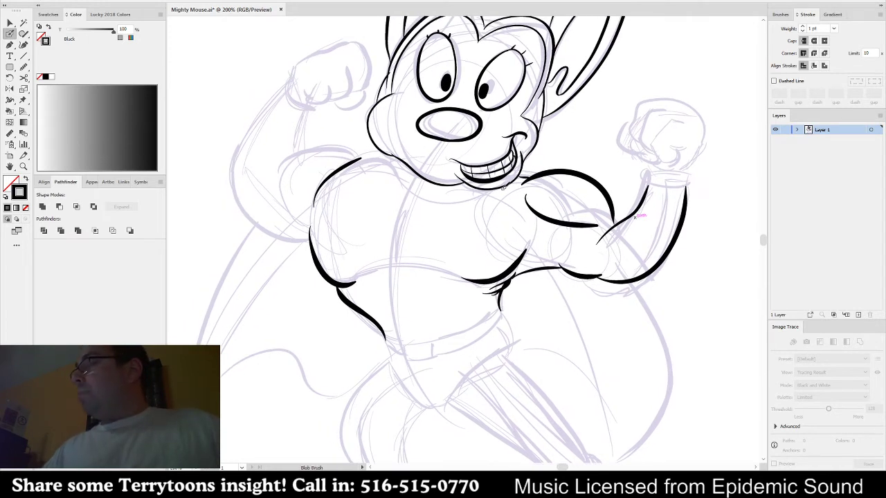
pyautogui.moveTo(526, 178)
pyautogui.mouseDown()
pyautogui.moveTo(485, 194)
pyautogui.moveTo(396, 176)
pyautogui.moveTo(382, 156)
pyautogui.moveTo(394, 148)
pyautogui.mouseUp()
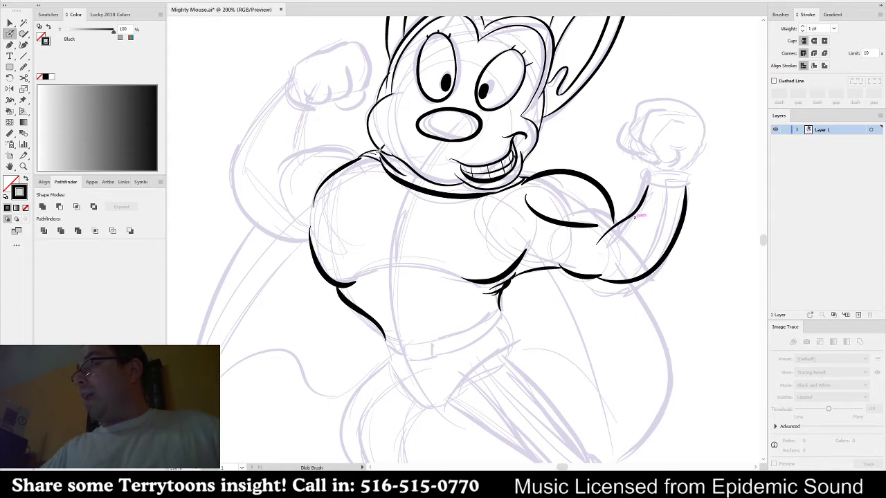
# - Ink the near arm's raised biceps with a thick arc to the collar and a small curved muscle line beneath it
pyautogui.scroll(2, 571, 218)
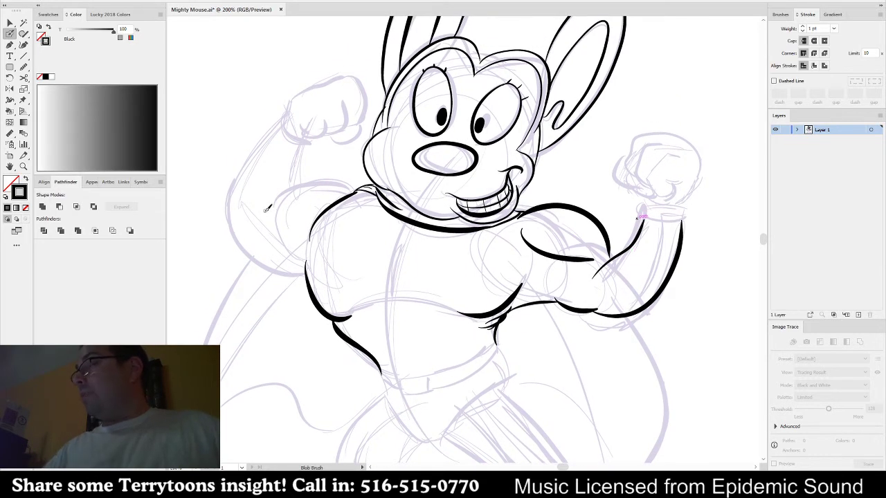
pyautogui.moveTo(268, 209)
pyautogui.mouseDown()
pyautogui.moveTo(331, 179)
pyautogui.moveTo(370, 181)
pyautogui.mouseUp()
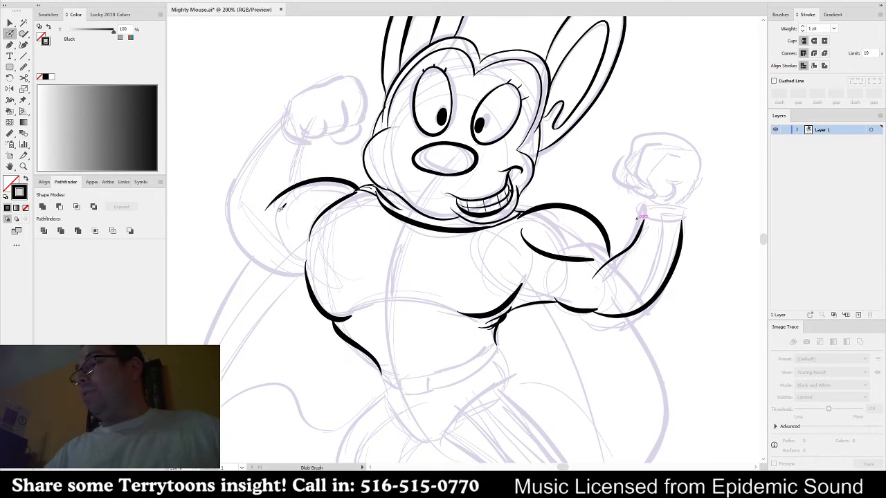
pyautogui.moveTo(277, 210); pyautogui.dragTo(305, 226)
# - Ink the near arm's outer forearm from the wrist down to the elbow, and the thick upper arm underside back to the chest
pyautogui.moveTo(405, 231); pyautogui.dragTo(456, 253)
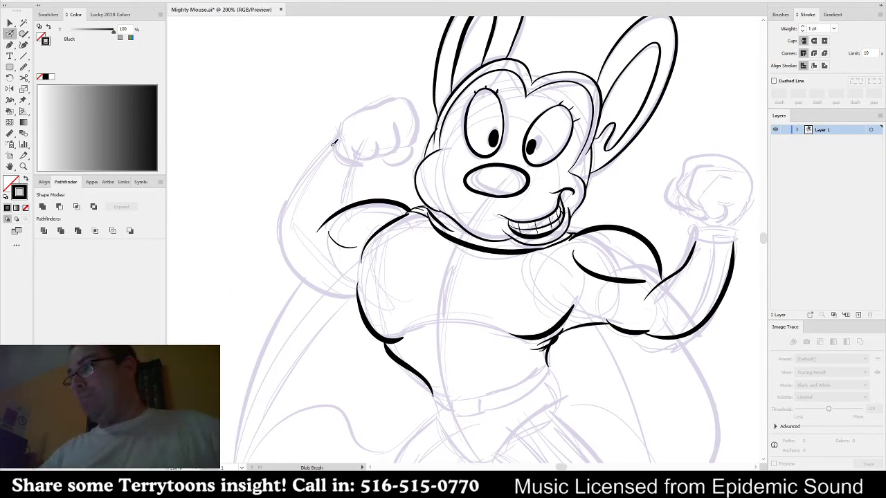
pyautogui.moveTo(330, 146)
pyautogui.mouseDown()
pyautogui.moveTo(284, 222)
pyautogui.moveTo(286, 235)
pyautogui.mouseUp()
pyautogui.hotkey('ctrl', 'z')
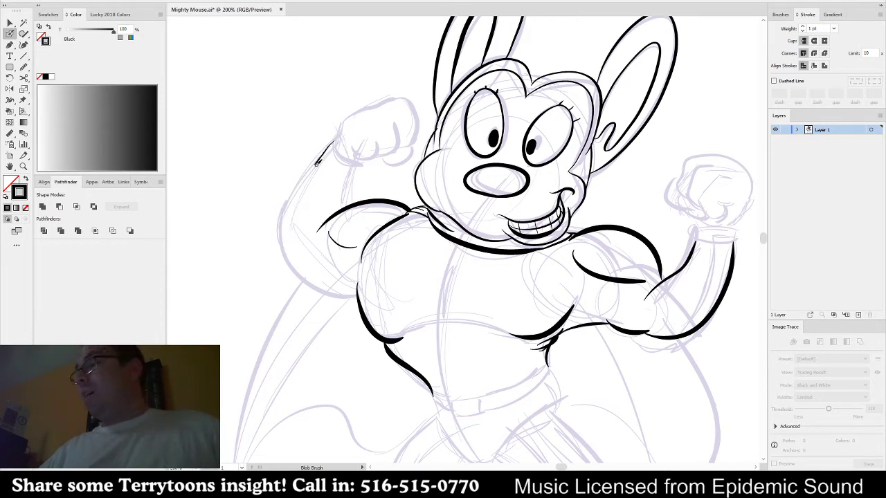
pyautogui.moveTo(333, 144)
pyautogui.mouseDown()
pyautogui.moveTo(287, 245)
pyautogui.moveTo(286, 262)
pyautogui.moveTo(301, 276)
pyautogui.moveTo(311, 272)
pyautogui.mouseUp()
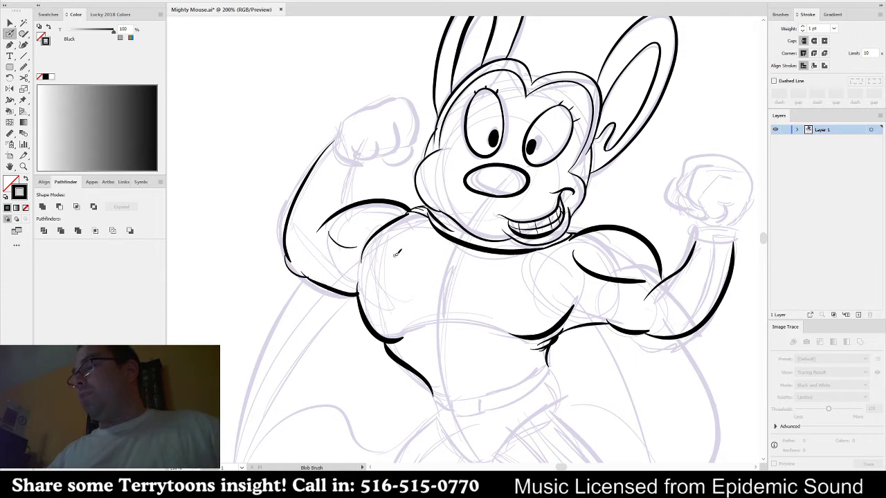
pyautogui.press('v')
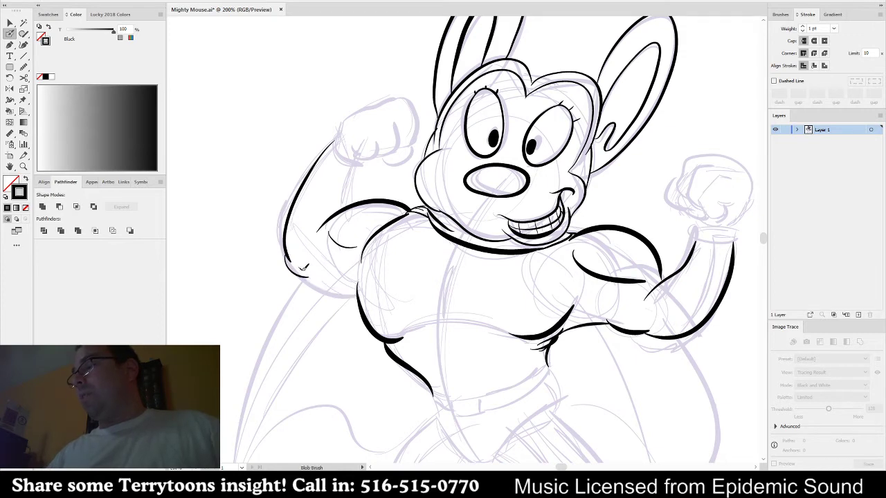
pyautogui.moveTo(303, 268); pyautogui.dragTo(340, 290)
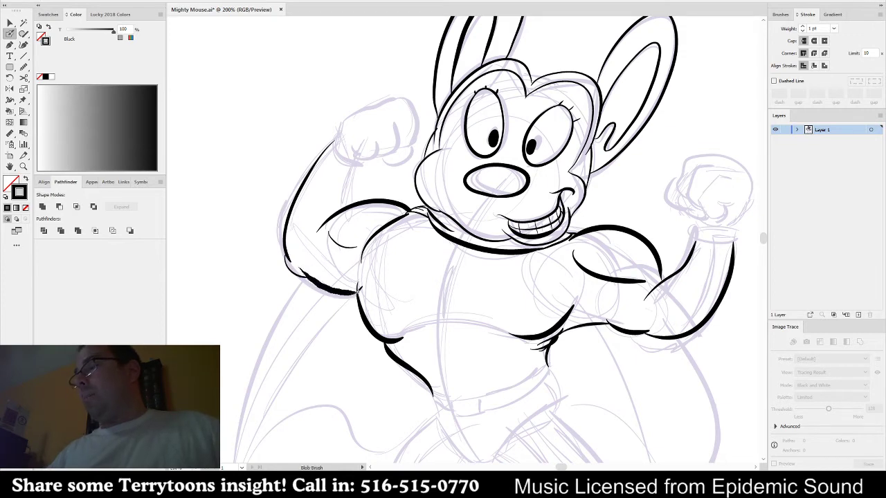
# - Ink the near arm's inner forearm, the wrist cuff, and the clenched fist with its separate finger curves and outer outline
pyautogui.moveTo(428, 249); pyautogui.dragTo(407, 292)
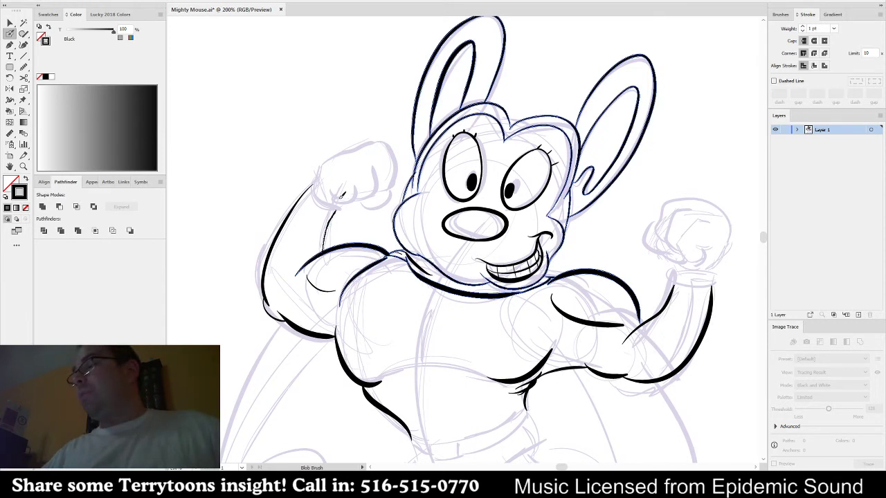
pyautogui.hotkey('ctrl', 'shift', 'a')
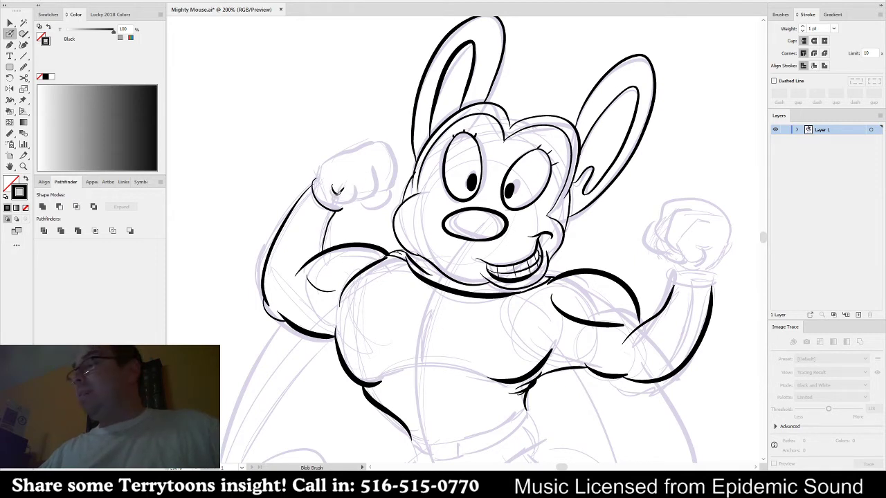
pyautogui.hotkey('ctrl', 'z')
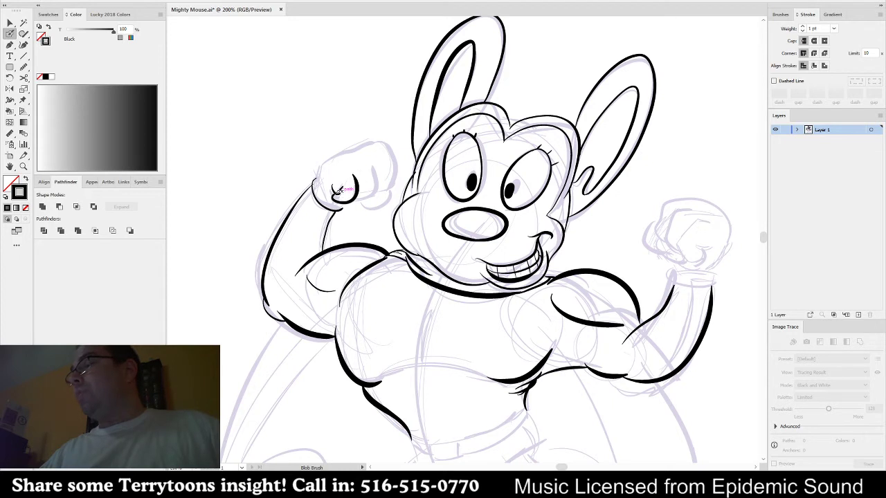
pyautogui.moveTo(381, 174)
pyautogui.mouseDown()
pyautogui.moveTo(374, 160)
pyautogui.moveTo(397, 154)
pyautogui.moveTo(401, 182)
pyautogui.moveTo(378, 189)
pyautogui.mouseUp()
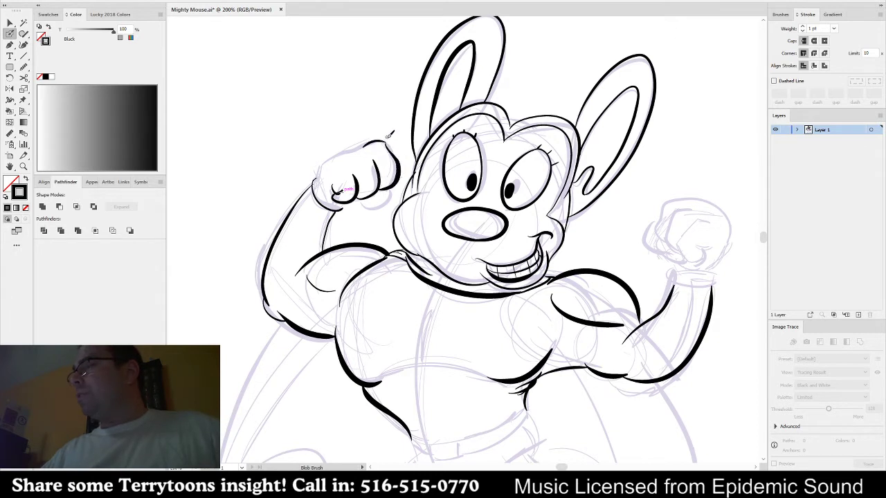
pyautogui.moveTo(383, 140); pyautogui.dragTo(322, 171)
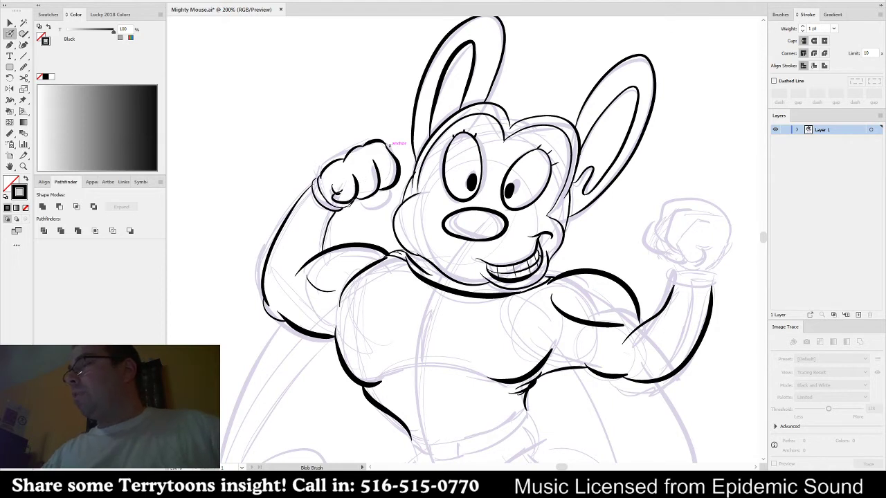
pyautogui.moveTo(348, 205); pyautogui.dragTo(372, 195)
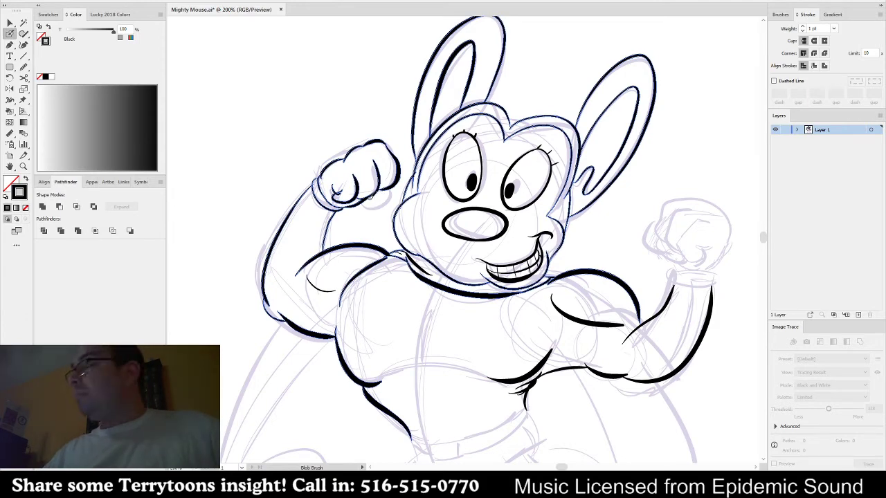
pyautogui.moveTo(383, 202); pyautogui.dragTo(397, 186)
# - Ink the far arm's fist with its curled thumb and fingers, the oval wrist cuff beneath it, and the back of the hand
pyautogui.moveTo(645, 281)
pyautogui.mouseDown()
pyautogui.moveTo(609, 300)
pyautogui.moveTo(441, 267)
pyautogui.mouseUp()
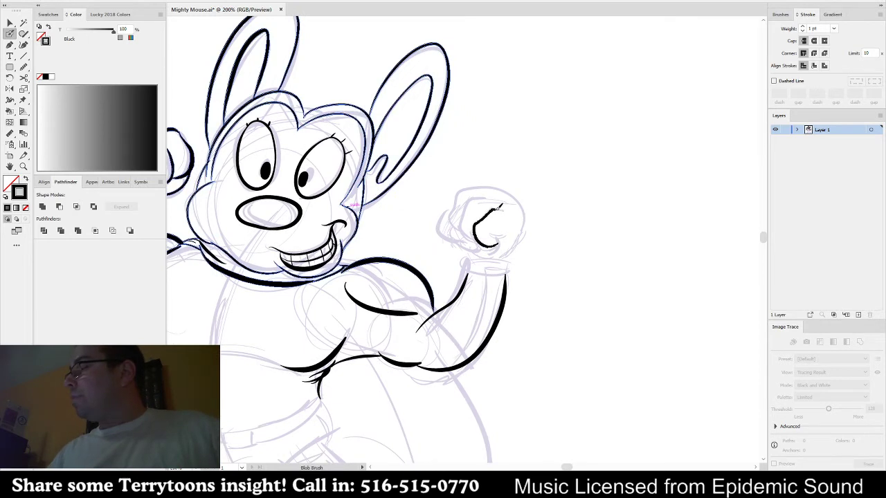
pyautogui.moveTo(498, 206)
pyautogui.mouseDown()
pyautogui.moveTo(503, 229)
pyautogui.moveTo(477, 236)
pyautogui.moveTo(474, 223)
pyautogui.moveTo(499, 225)
pyautogui.mouseUp()
pyautogui.hotkey('ctrl', 'z')
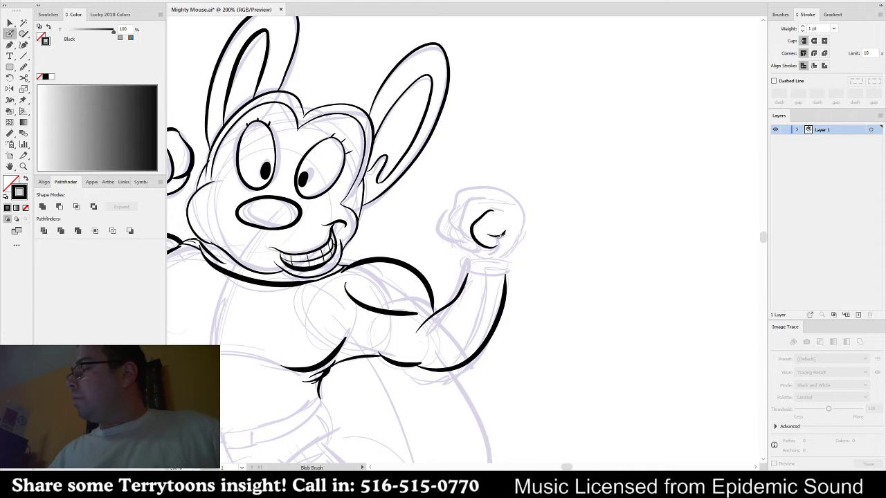
pyautogui.moveTo(474, 260)
pyautogui.mouseDown()
pyautogui.moveTo(508, 272)
pyautogui.moveTo(505, 262)
pyautogui.mouseUp()
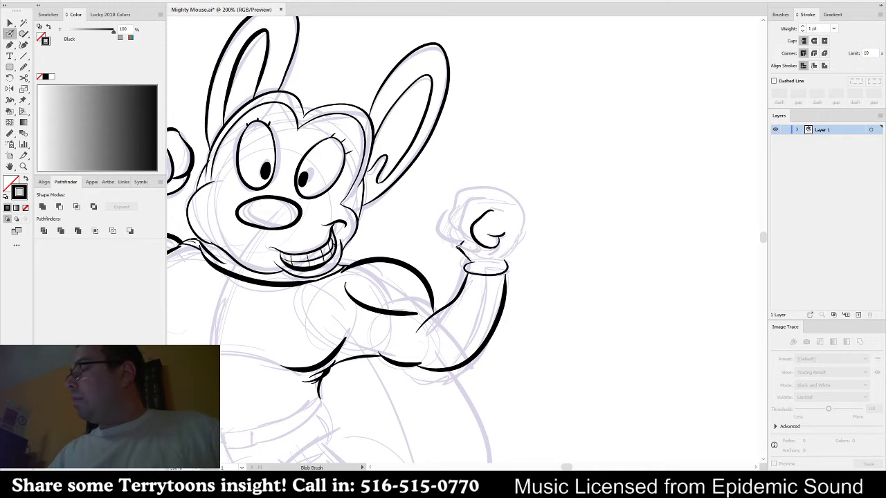
pyautogui.moveTo(442, 223)
pyautogui.mouseDown()
pyautogui.moveTo(474, 243)
pyautogui.moveTo(472, 197)
pyautogui.moveTo(493, 192)
pyautogui.moveTo(465, 201)
pyautogui.moveTo(457, 234)
pyautogui.mouseUp()
pyautogui.hotkey('ctrl', 'z')
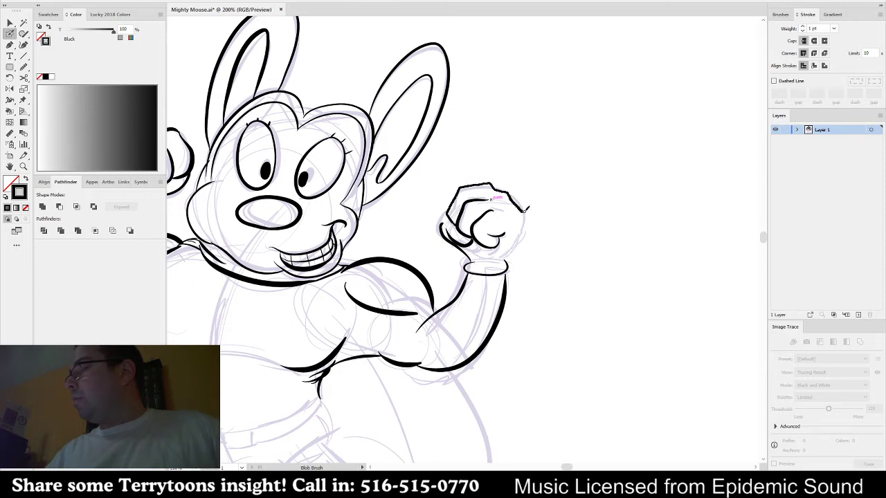
pyautogui.moveTo(528, 209)
pyautogui.mouseDown()
pyautogui.moveTo(506, 263)
pyautogui.moveTo(508, 203)
pyautogui.mouseUp()
pyautogui.hotkey('ctrl', 'z')
pyautogui.moveTo(472, 261); pyautogui.dragTo(505, 260)
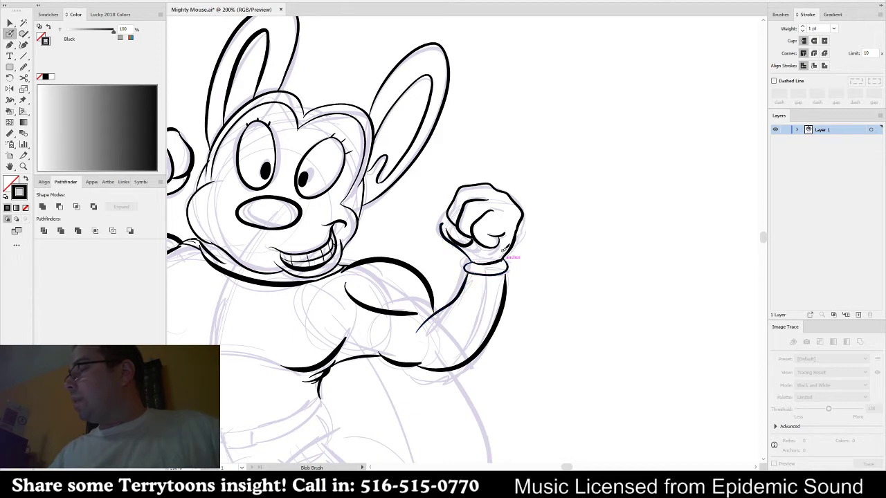
pyautogui.moveTo(447, 213); pyautogui.dragTo(457, 225)
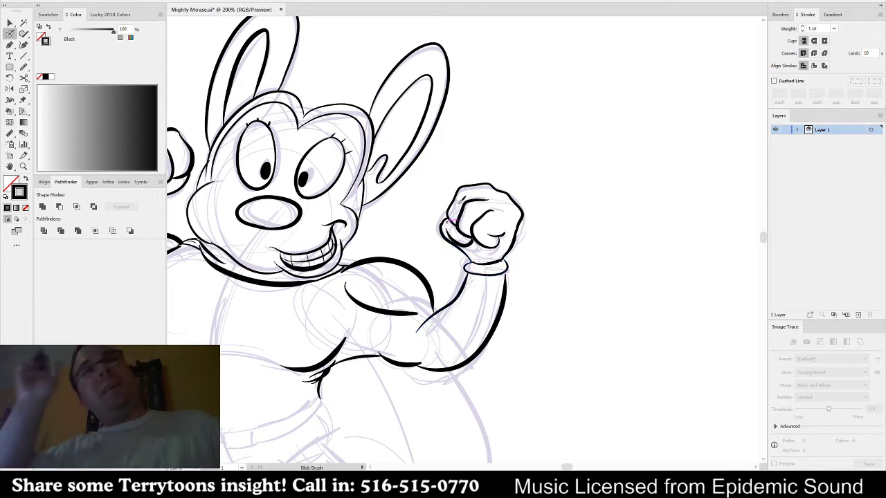
# - Examine the inked fists, arms and head up close, and the whole figure on the artboard
pyautogui.press('space')
pyautogui.moveTo(561, 292)
pyautogui.mouseDown()
pyautogui.moveTo(657, 270)
pyautogui.moveTo(657, 281)
pyautogui.moveTo(695, 217)
pyautogui.mouseUp()
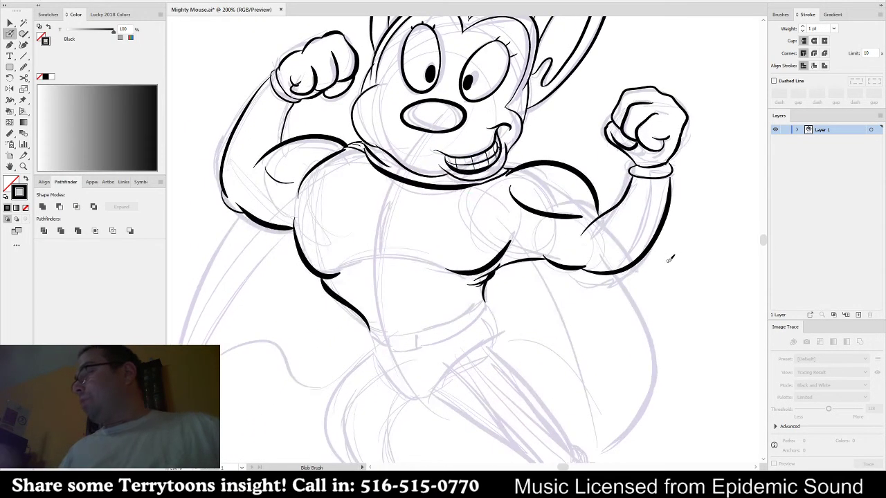
pyautogui.keyDown('ctrl'); pyautogui.click(664, 265); pyautogui.keyUp('ctrl')
pyautogui.hotkey('ctrl', '-')
pyautogui.press('space')
pyautogui.moveTo(617, 335); pyautogui.dragTo(607, 317)
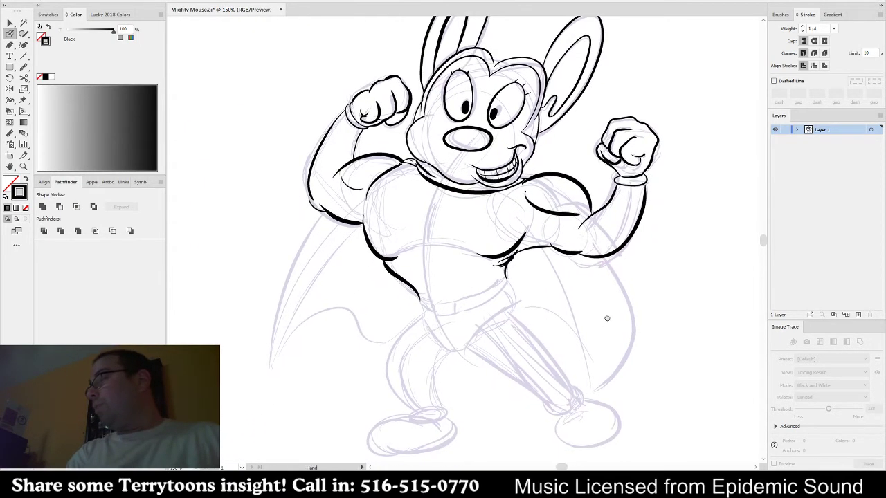
pyautogui.scroll(2, 538, 41)
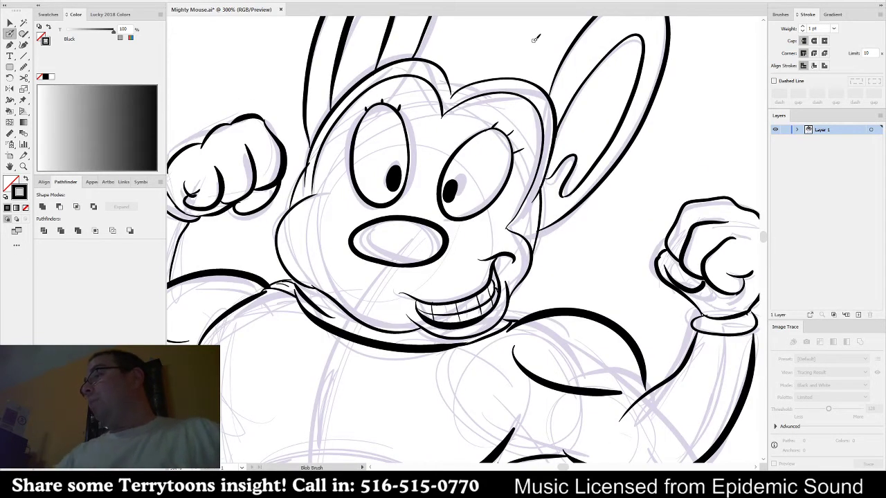
pyautogui.scroll(-1, 475, 87)
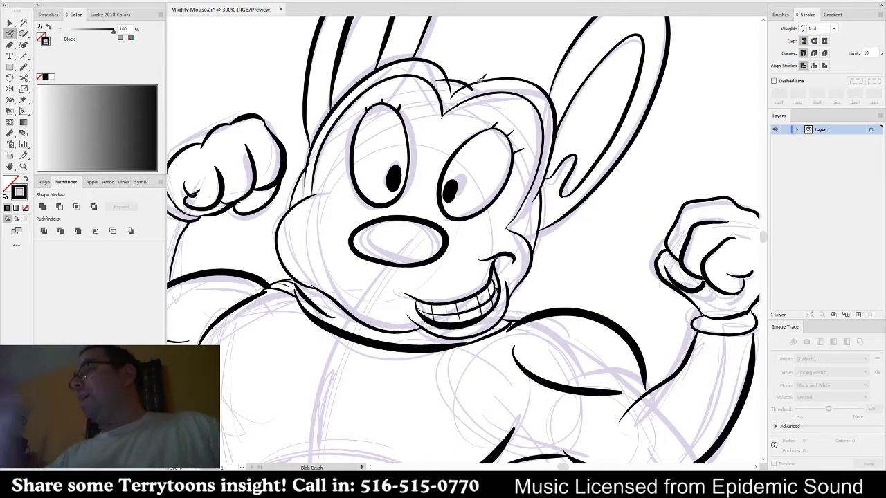
pyautogui.hotkey('ctrl', '0')
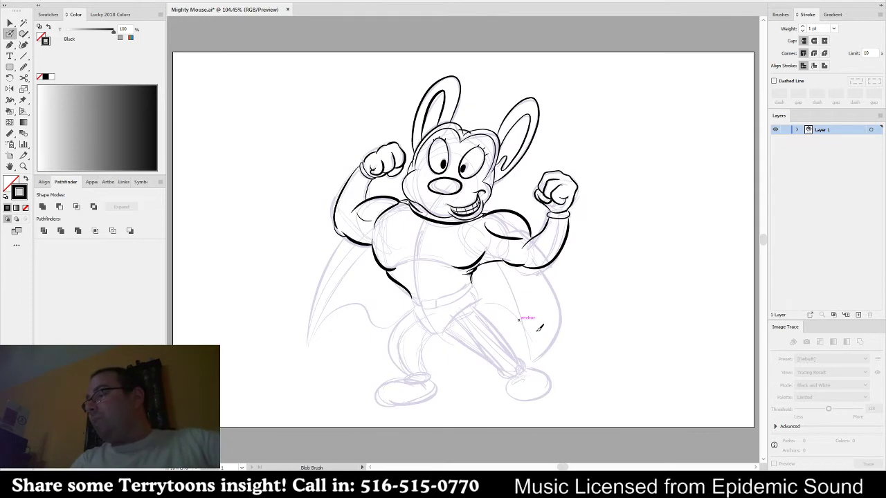
pyautogui.press('v')
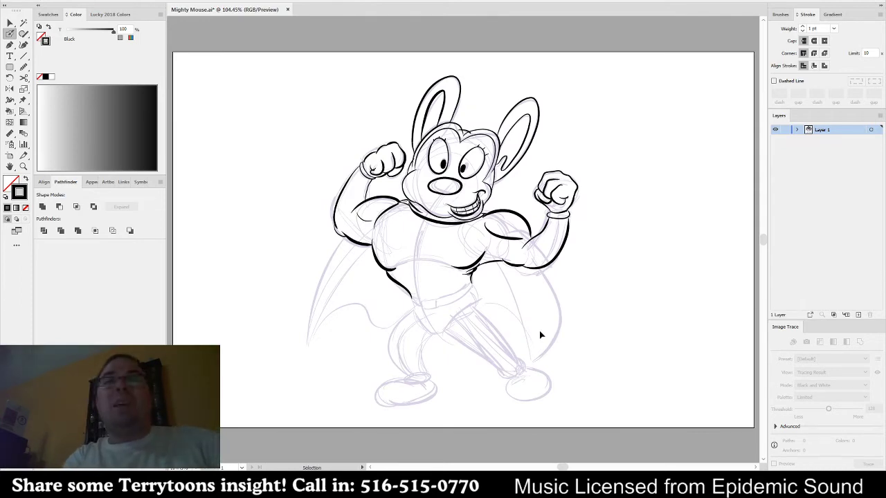
# - Ink the outstretched leg's thigh with a thick curve underneath, a line along its upper edge, and a short knee mark
pyautogui.scroll(4, 541, 335)
pyautogui.hotkey('shift', 'b')
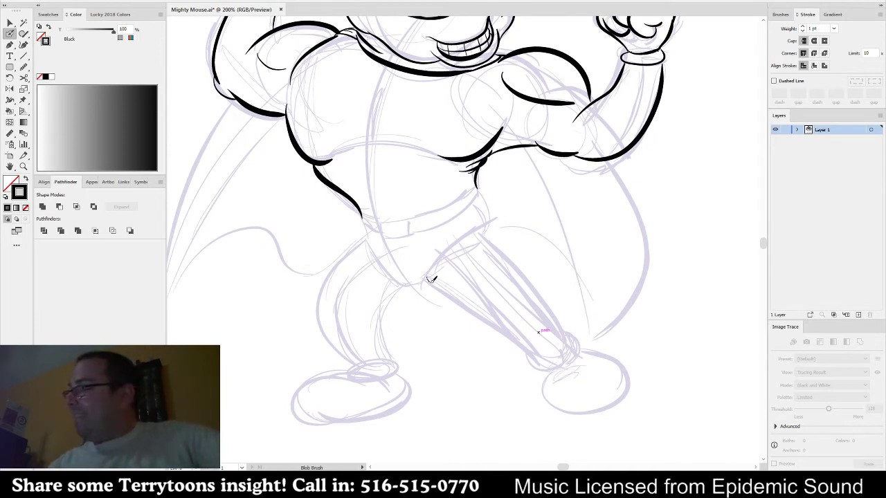
pyautogui.moveTo(428, 280); pyautogui.dragTo(490, 313)
pyautogui.hotkey('ctrl', 'z')
pyautogui.moveTo(426, 279); pyautogui.dragTo(493, 317)
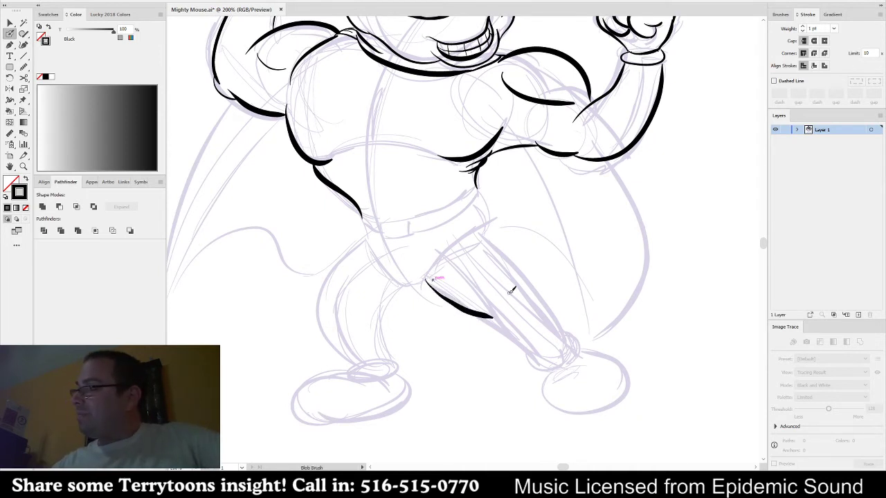
pyautogui.moveTo(485, 224)
pyautogui.mouseDown()
pyautogui.moveTo(503, 241)
pyautogui.moveTo(490, 315)
pyautogui.moveTo(531, 344)
pyautogui.mouseUp()
pyautogui.hotkey('ctrl', 'z')
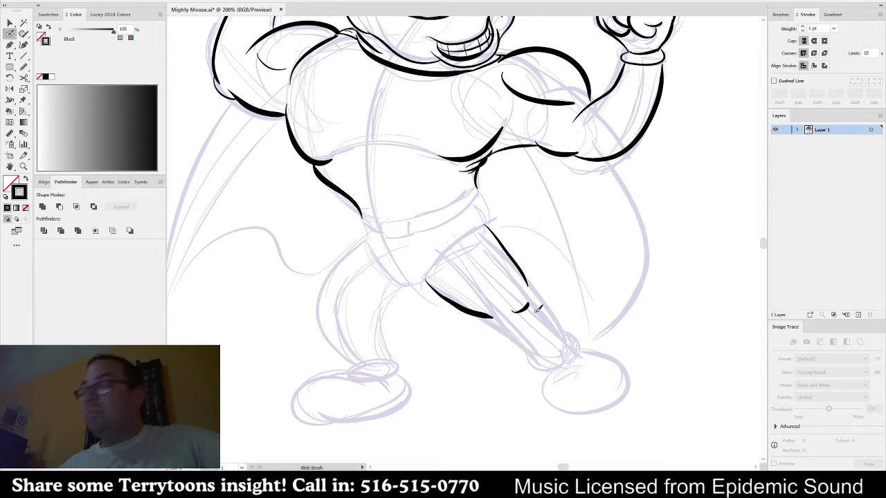
# - Ink the outstretched leg's shin and calf, the ankle cuff, and a thick rounded boot with a zigzag crease near the ankle
pyautogui.moveTo(496, 317); pyautogui.dragTo(550, 356)
pyautogui.moveTo(529, 284)
pyautogui.mouseDown()
pyautogui.moveTo(573, 343)
pyautogui.moveTo(567, 361)
pyautogui.moveTo(581, 341)
pyautogui.moveTo(588, 352)
pyautogui.moveTo(549, 384)
pyautogui.moveTo(563, 417)
pyautogui.moveTo(634, 405)
pyautogui.moveTo(587, 350)
pyautogui.mouseUp()
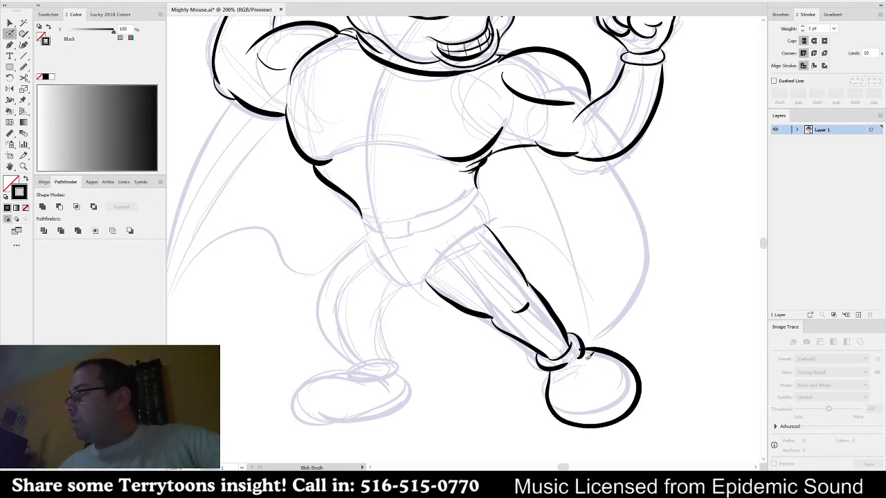
pyautogui.hotkey('ctrl', 'z')
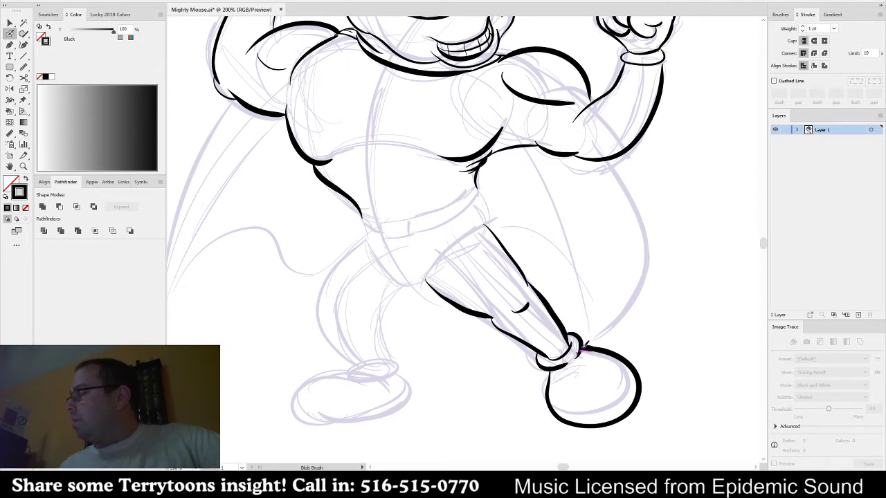
pyautogui.scroll(-1, 637, 357)
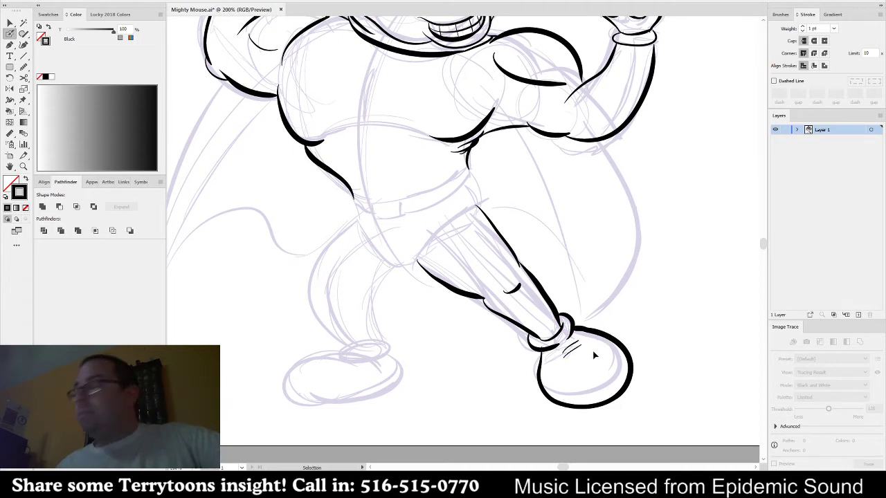
pyautogui.moveTo(564, 351); pyautogui.dragTo(574, 369)
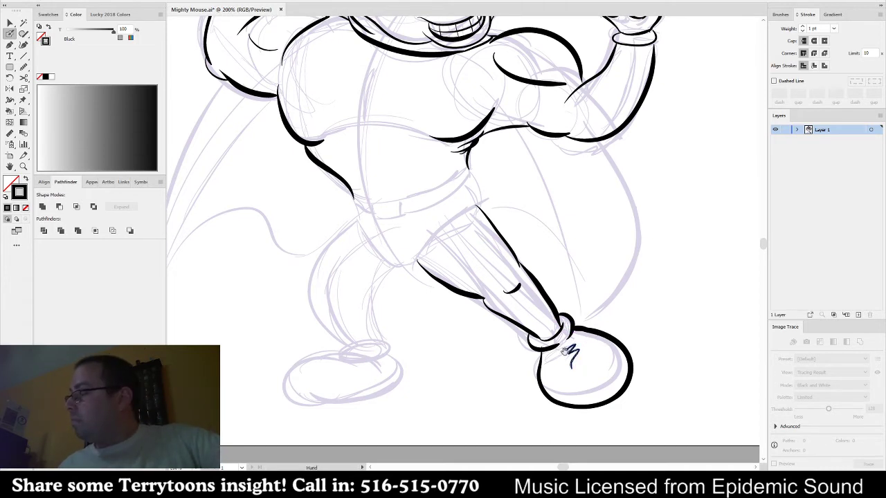
# - Ink the bent leg's outer curve, inner thigh and calf lines, together with its ankle cuff and rounded boot
pyautogui.hscroll(-2, 485, 360)
pyautogui.moveTo(441, 369)
pyautogui.mouseDown()
pyautogui.moveTo(360, 377)
pyautogui.moveTo(373, 404)
pyautogui.moveTo(425, 401)
pyautogui.moveTo(454, 392)
pyautogui.moveTo(475, 371)
pyautogui.moveTo(443, 353)
pyautogui.moveTo(433, 366)
pyautogui.moveTo(449, 364)
pyautogui.moveTo(438, 344)
pyautogui.moveTo(425, 359)
pyautogui.moveTo(417, 351)
pyautogui.moveTo(453, 341)
pyautogui.moveTo(458, 357)
pyautogui.moveTo(459, 346)
pyautogui.moveTo(448, 365)
pyautogui.mouseUp()
pyautogui.moveTo(544, 348); pyautogui.dragTo(539, 381)
pyautogui.moveTo(416, 382)
pyautogui.mouseDown()
pyautogui.moveTo(385, 348)
pyautogui.moveTo(379, 306)
pyautogui.moveTo(424, 253)
pyautogui.mouseUp()
pyautogui.moveTo(422, 339); pyautogui.dragTo(461, 305)
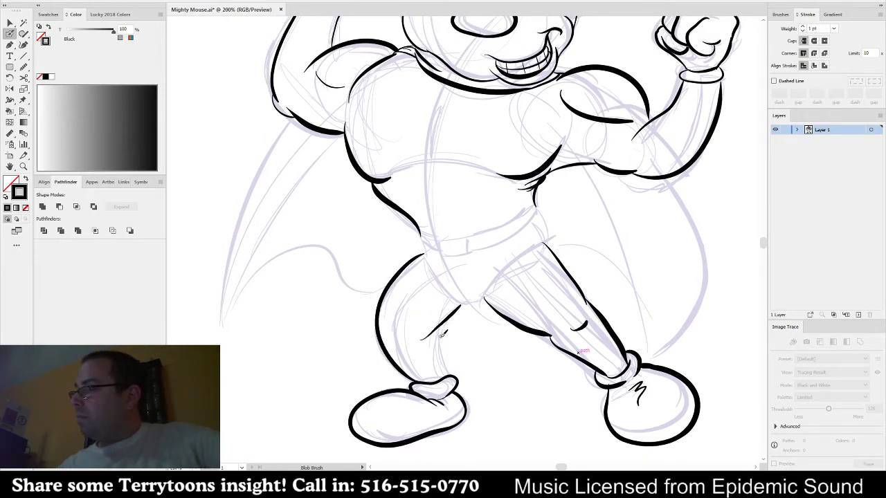
pyautogui.moveTo(443, 344); pyautogui.dragTo(448, 363)
# - Ink the V-shaped trunks from the waist down between the legs and up the hip, and the belt with its rectangular buckle
pyautogui.moveTo(490, 296); pyautogui.dragTo(476, 328)
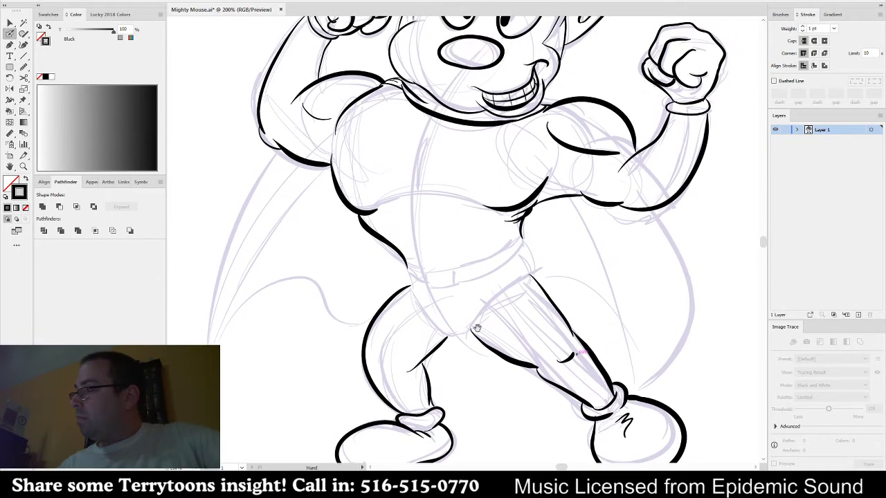
pyautogui.moveTo(407, 264)
pyautogui.mouseDown()
pyautogui.moveTo(424, 306)
pyautogui.moveTo(454, 338)
pyautogui.moveTo(528, 279)
pyautogui.moveTo(532, 256)
pyautogui.mouseUp()
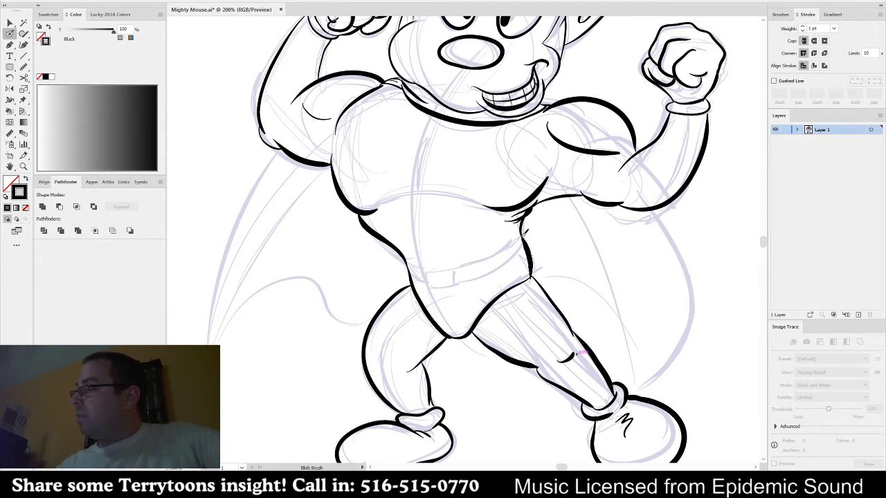
pyautogui.hotkey('ctrl', 'z')
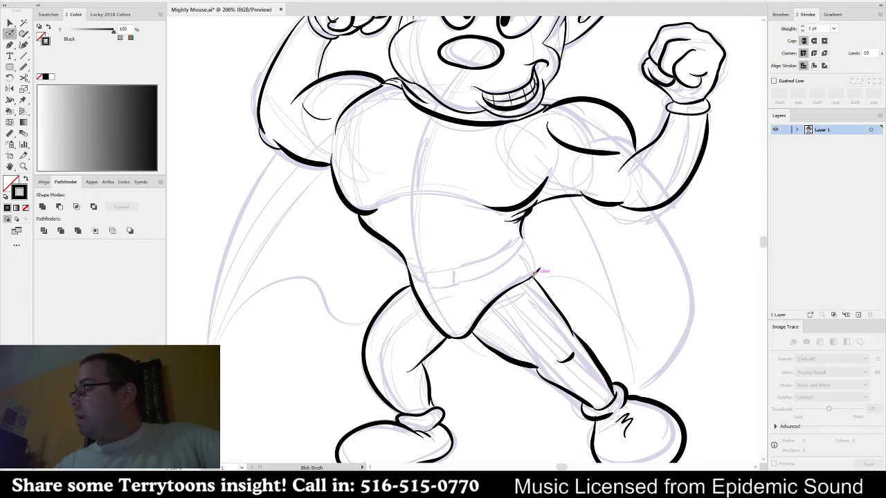
pyautogui.hotkey('ctrl', 'z')
pyautogui.moveTo(529, 243)
pyautogui.mouseDown()
pyautogui.moveTo(523, 235)
pyautogui.moveTo(532, 278)
pyautogui.mouseUp()
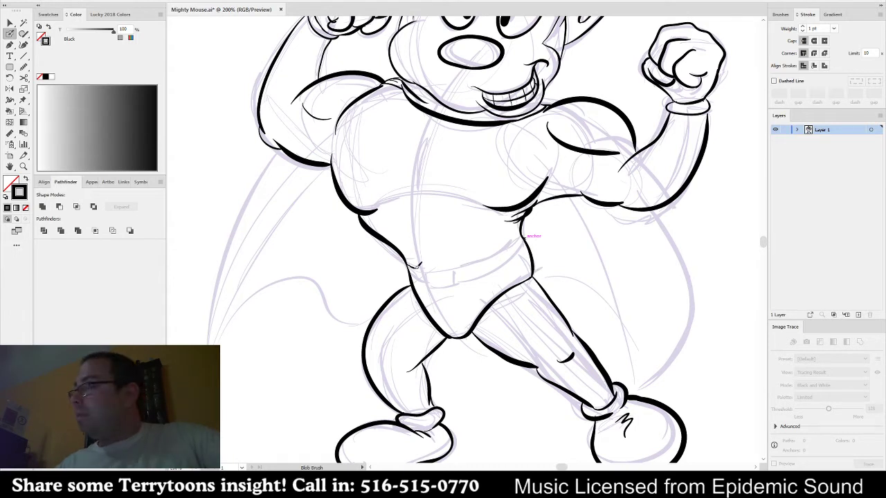
pyautogui.moveTo(458, 268); pyautogui.dragTo(526, 233)
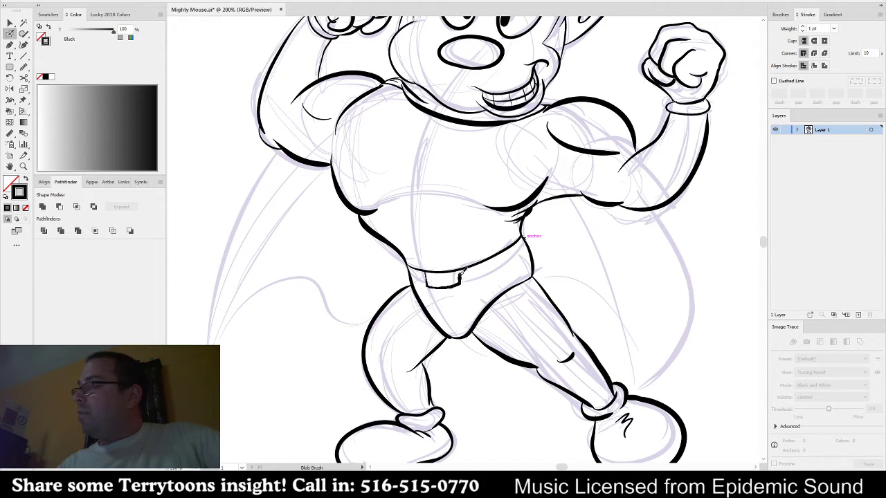
pyautogui.moveTo(461, 275); pyautogui.dragTo(495, 267)
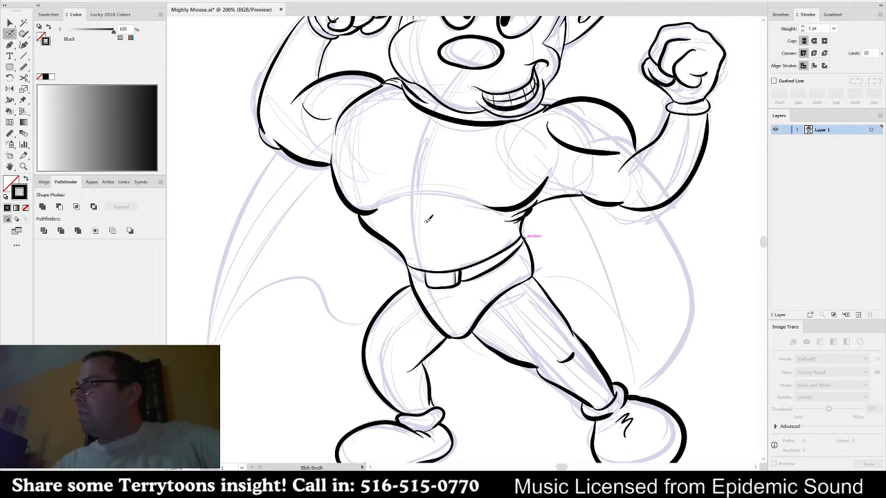
# - Ink a short, thick tapered centre line on the upper chest just beneath the collar
pyautogui.moveTo(438, 130); pyautogui.dragTo(428, 181)
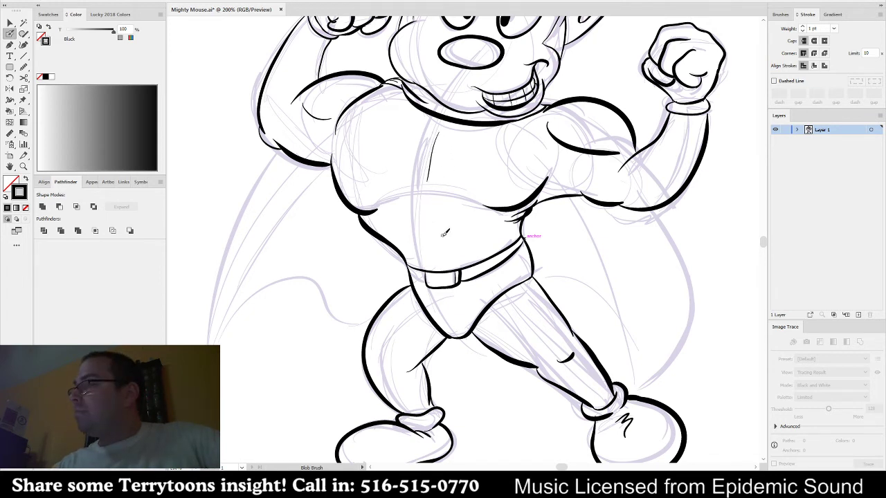
pyautogui.hotkey('ctrl', 'z')
pyautogui.moveTo(443, 130); pyautogui.dragTo(437, 150)
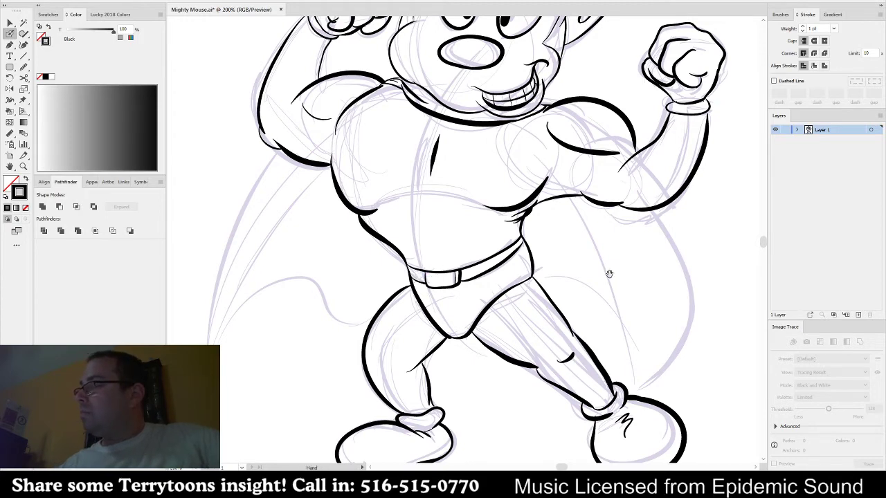
pyautogui.hscroll(5, 427, 281)
pyautogui.scroll(-2, 427, 281)
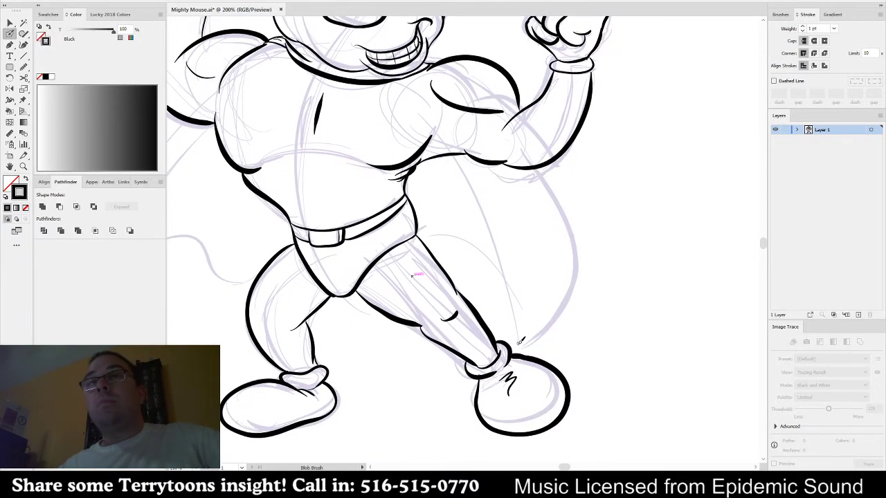
# - Ink the cape behind the outstretched leg, with its inner and curved outer edges meeting in a point, wavy hem and fold lines
pyautogui.moveTo(520, 343)
pyautogui.mouseDown()
pyautogui.moveTo(519, 293)
pyautogui.moveTo(496, 198)
pyautogui.mouseUp()
pyautogui.hotkey('ctrl', 'z')
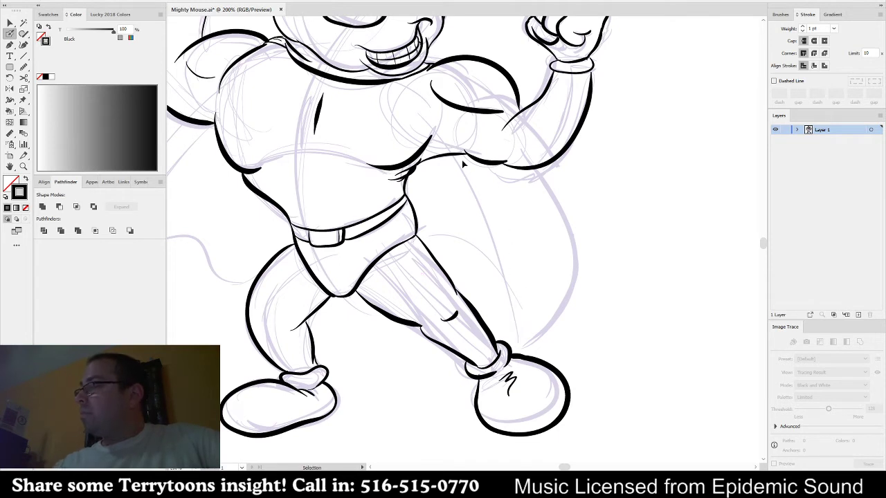
pyautogui.moveTo(457, 157)
pyautogui.mouseDown()
pyautogui.moveTo(508, 276)
pyautogui.moveTo(520, 338)
pyautogui.moveTo(564, 285)
pyautogui.moveTo(567, 238)
pyautogui.moveTo(541, 162)
pyautogui.mouseUp()
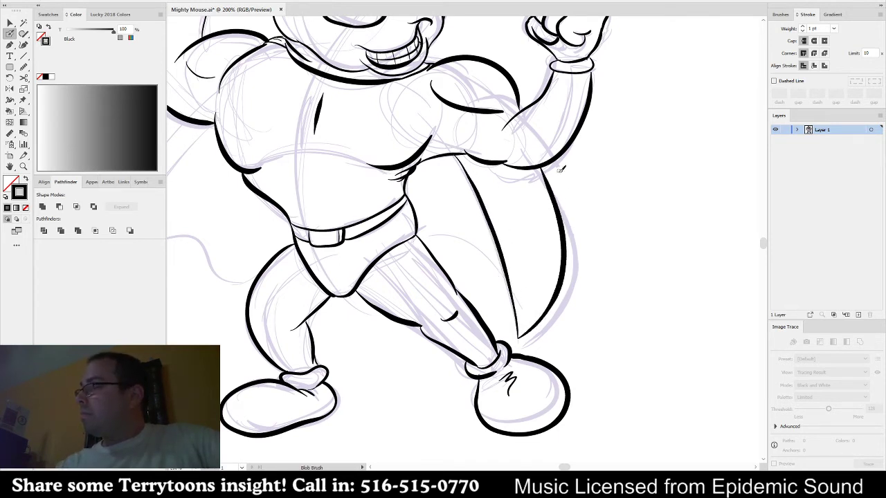
pyautogui.moveTo(590, 196); pyautogui.dragTo(697, 227)
pyautogui.moveTo(530, 265)
pyautogui.mouseDown()
pyautogui.moveTo(592, 283)
pyautogui.moveTo(552, 194)
pyautogui.mouseUp()
pyautogui.moveTo(562, 256); pyautogui.dragTo(531, 201)
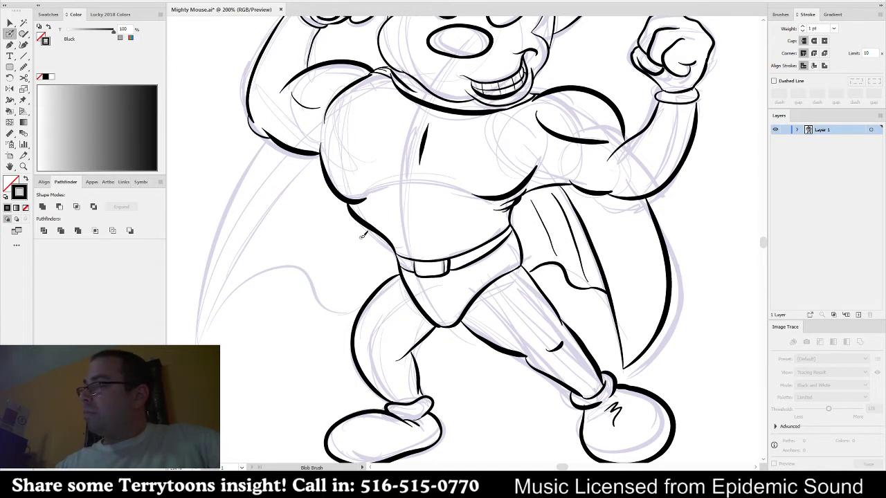
# - Ink two fold lines on the cape lining beside the waist and the scalloped hem section next to the bent leg
pyautogui.moveTo(310, 262); pyautogui.dragTo(337, 212)
pyautogui.moveTo(333, 310); pyautogui.dragTo(364, 240)
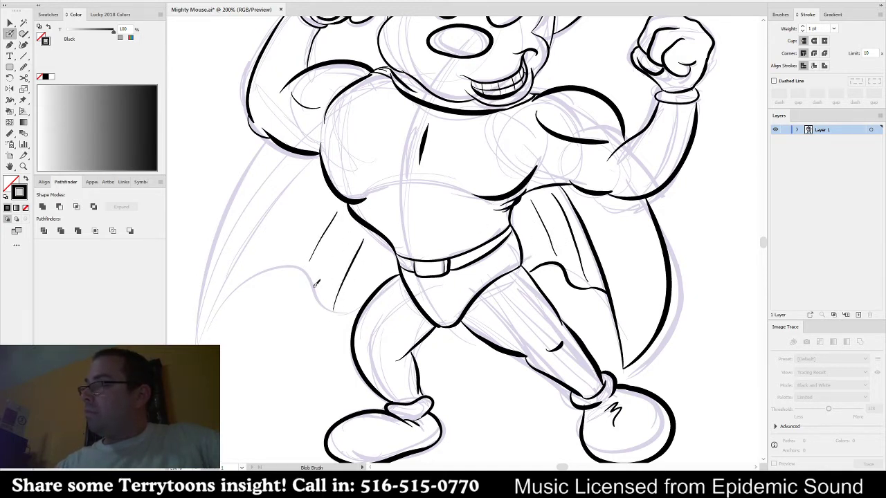
pyautogui.moveTo(307, 273)
pyautogui.mouseDown()
pyautogui.moveTo(346, 307)
pyautogui.moveTo(342, 317)
pyautogui.moveTo(371, 299)
pyautogui.mouseUp()
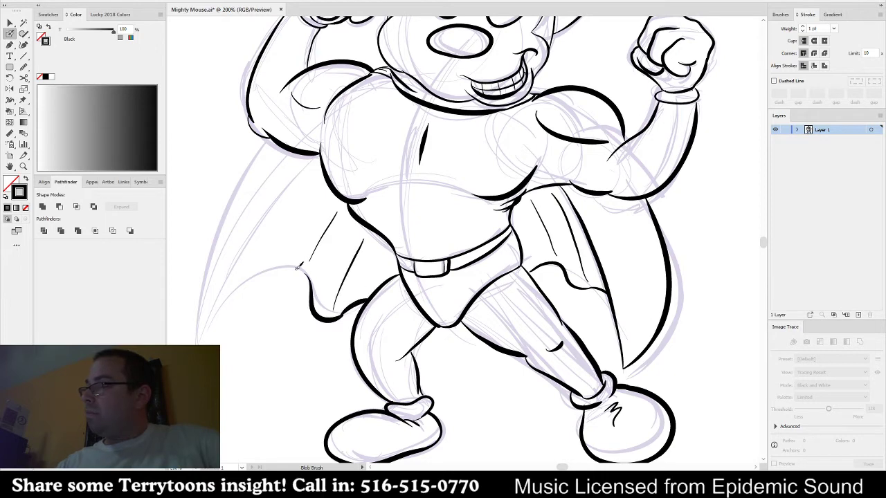
pyautogui.moveTo(305, 275)
pyautogui.mouseDown()
pyautogui.moveTo(256, 304)
pyautogui.moveTo(235, 288)
pyautogui.mouseUp()
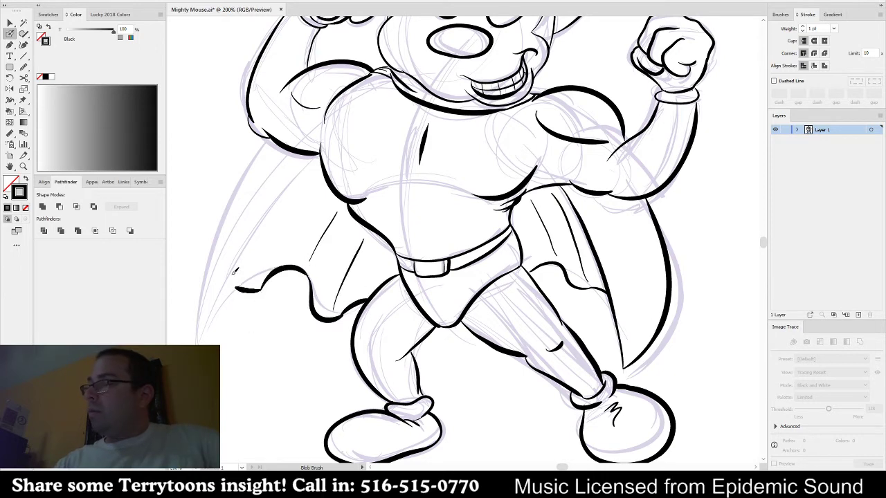
pyautogui.hotkey('ctrl', 'z')
pyautogui.press('z')
pyautogui.hotkey('ctrl', 'z')
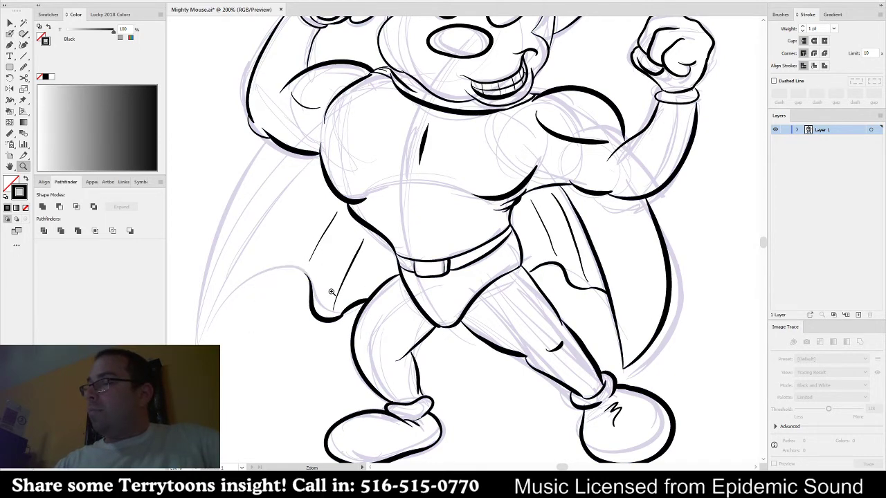
pyautogui.hotkey('shift', 'b')
pyautogui.moveTo(200, 343)
pyautogui.mouseDown()
pyautogui.moveTo(248, 282)
pyautogui.moveTo(314, 277)
pyautogui.mouseUp()
pyautogui.hotkey('ctrl', 'z')
# - Ink the cape hem's long curve out to the pointed tip and the two tapered edges from the tip to the arm
pyautogui.moveTo(200, 342)
pyautogui.mouseDown()
pyautogui.moveTo(240, 288)
pyautogui.moveTo(291, 264)
pyautogui.mouseUp()
pyautogui.moveTo(315, 300); pyautogui.dragTo(316, 302)
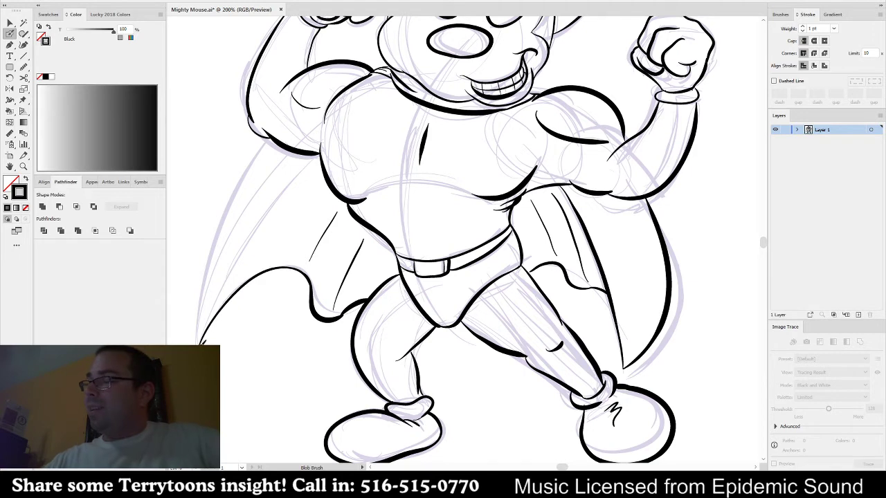
pyautogui.moveTo(205, 320)
pyautogui.mouseDown()
pyautogui.moveTo(284, 191)
pyautogui.moveTo(323, 149)
pyautogui.mouseUp()
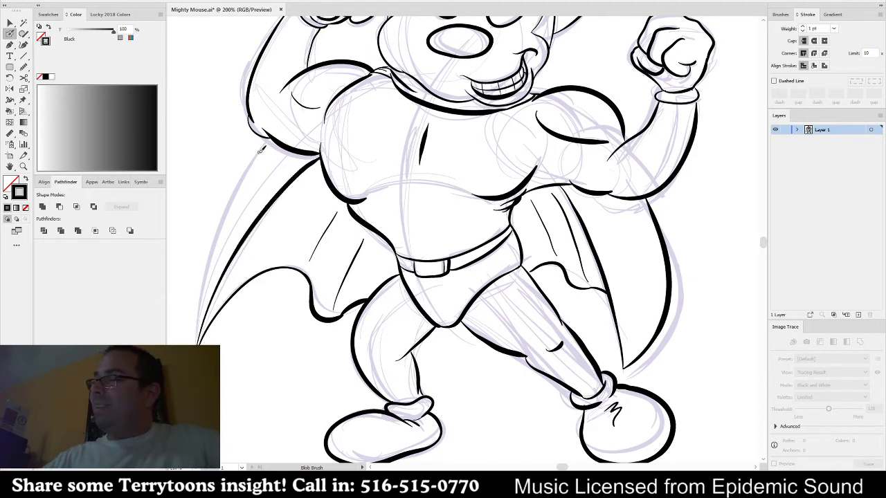
pyautogui.moveTo(274, 134)
pyautogui.mouseDown()
pyautogui.moveTo(244, 177)
pyautogui.moveTo(202, 337)
pyautogui.moveTo(220, 263)
pyautogui.moveTo(279, 138)
pyautogui.mouseUp()
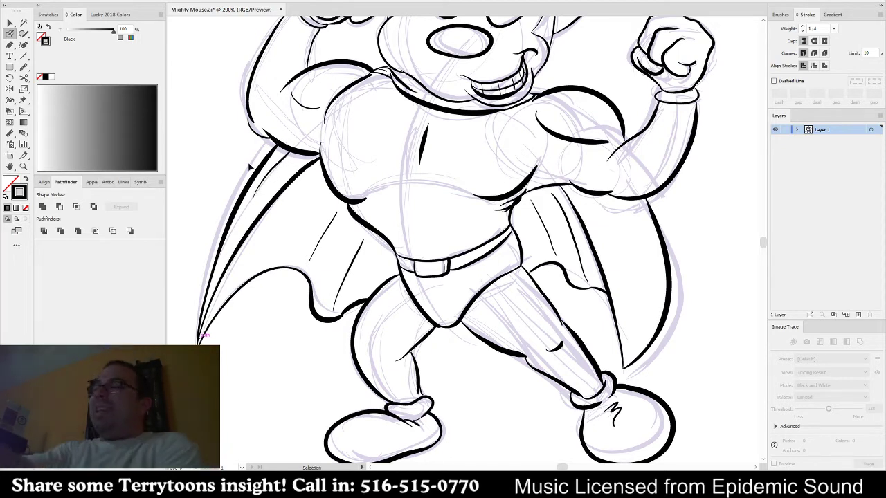
# - Add thin tapered fold lines inside the narrow outer cape flap under the arm and one on the adjoining lining
pyautogui.moveTo(254, 196); pyautogui.dragTo(289, 148)
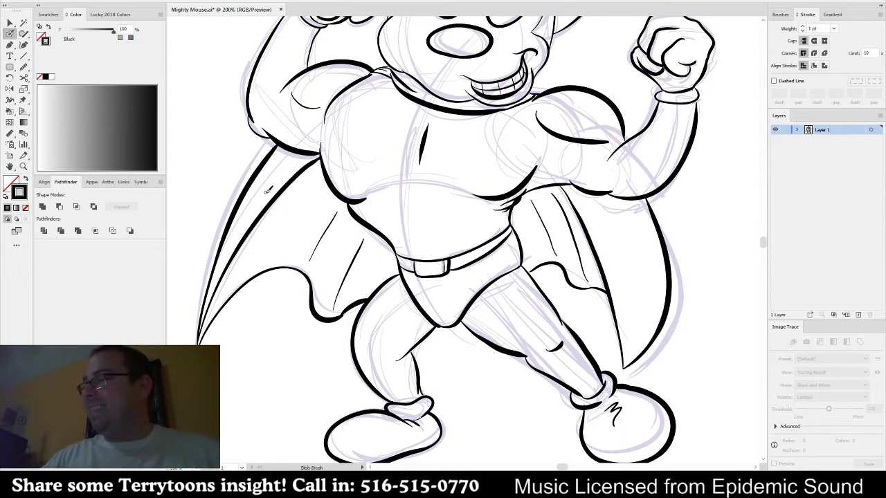
pyautogui.moveTo(242, 217); pyautogui.dragTo(297, 144)
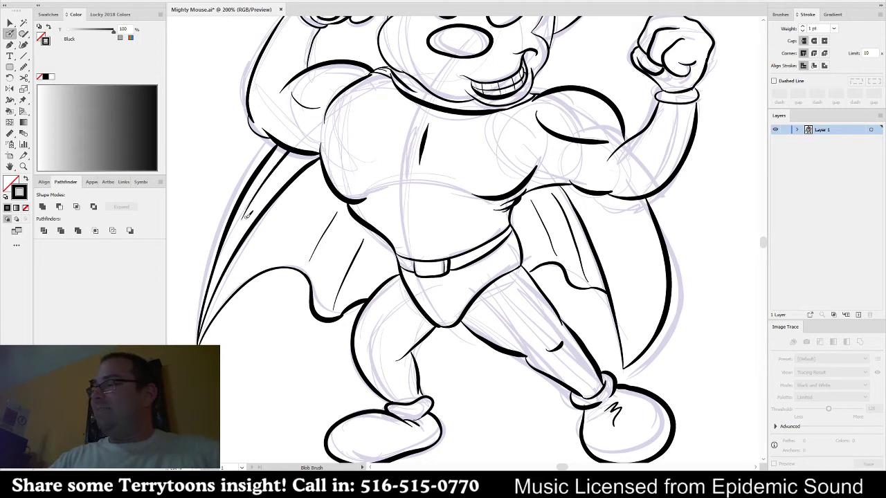
pyautogui.moveTo(274, 183); pyautogui.dragTo(299, 156)
pyautogui.hotkey('ctrl', 'z')
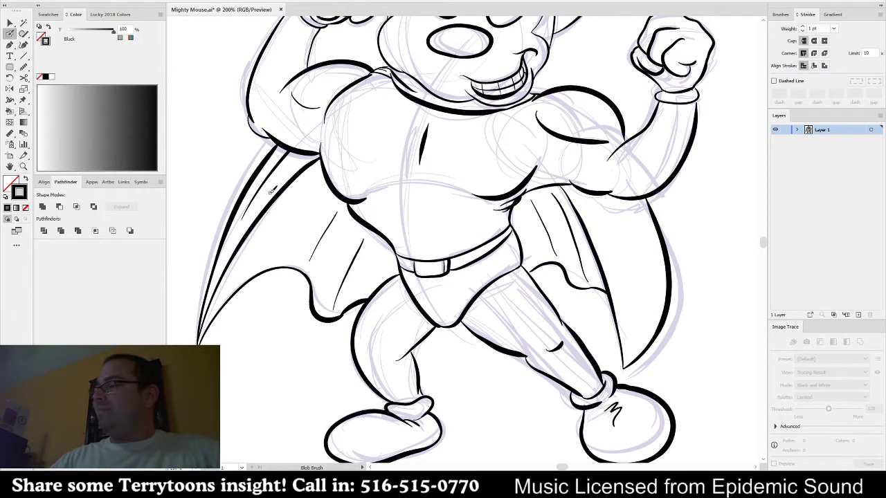
pyautogui.moveTo(270, 191); pyautogui.dragTo(300, 157)
pyautogui.moveTo(246, 270); pyautogui.dragTo(327, 154)
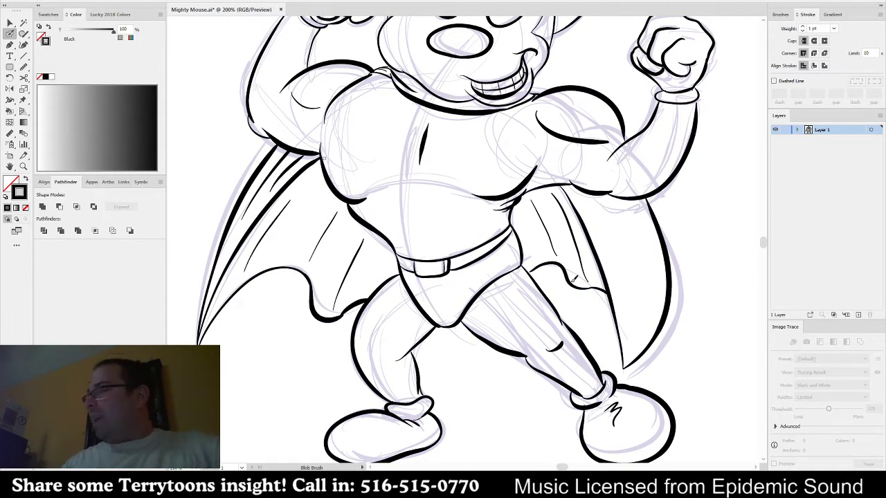
# - Select all the black ink lines and turn them into a Live Paint group
pyautogui.hotkey('ctrl', '0')
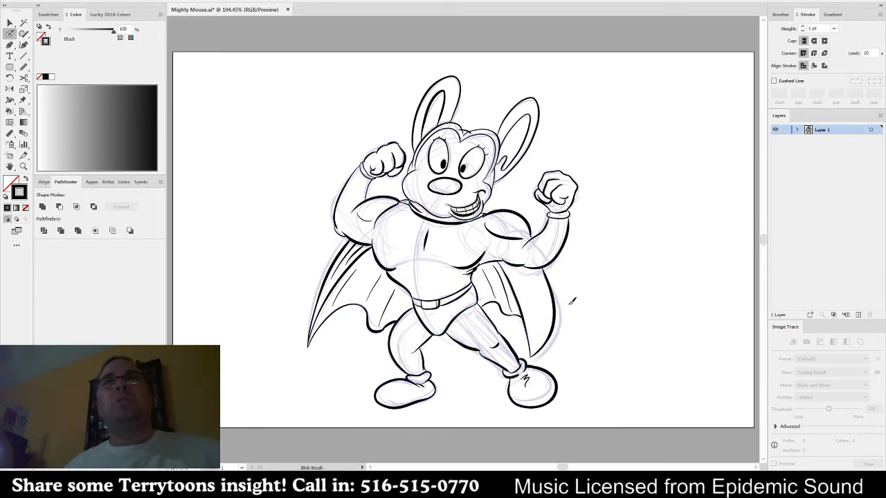
pyautogui.press('v')
pyautogui.press('ctrl')
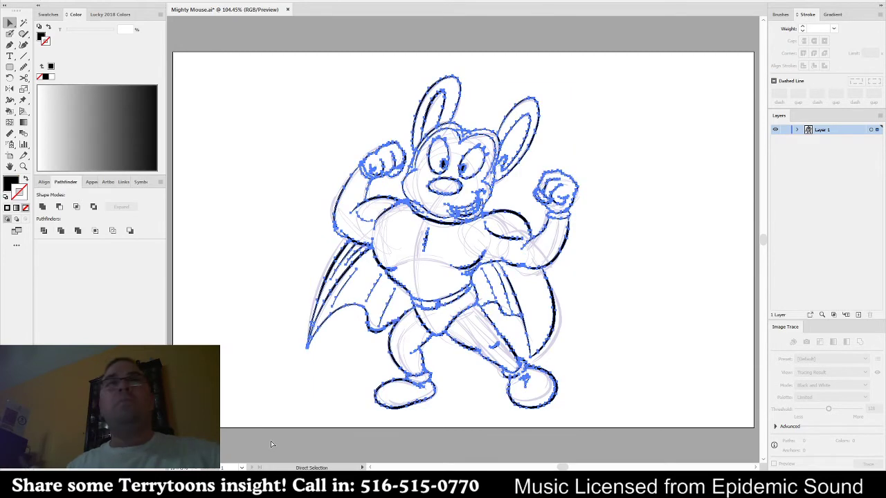
pyautogui.press('v')
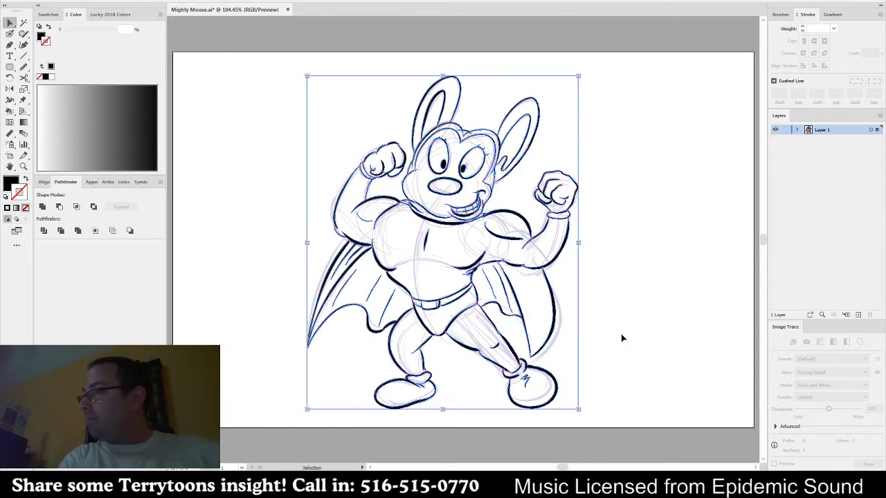
pyautogui.click(640, 330)
# - Fill the nose, both outer ears and the fur around the top and sides of the face with black using Live Paint Bucket
pyautogui.press('k')
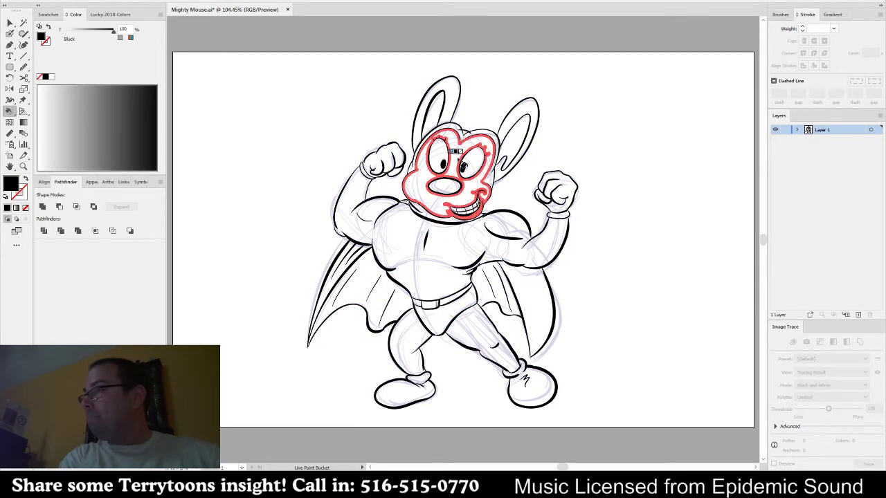
pyautogui.click(450, 188)
pyautogui.click(517, 123)
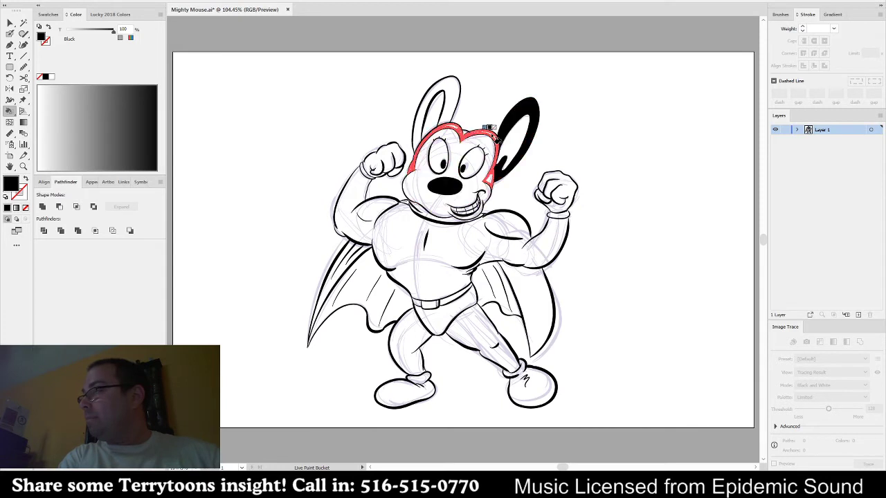
pyautogui.click(494, 142)
pyautogui.click(497, 163)
pyautogui.click(450, 111)
pyautogui.click(463, 126)
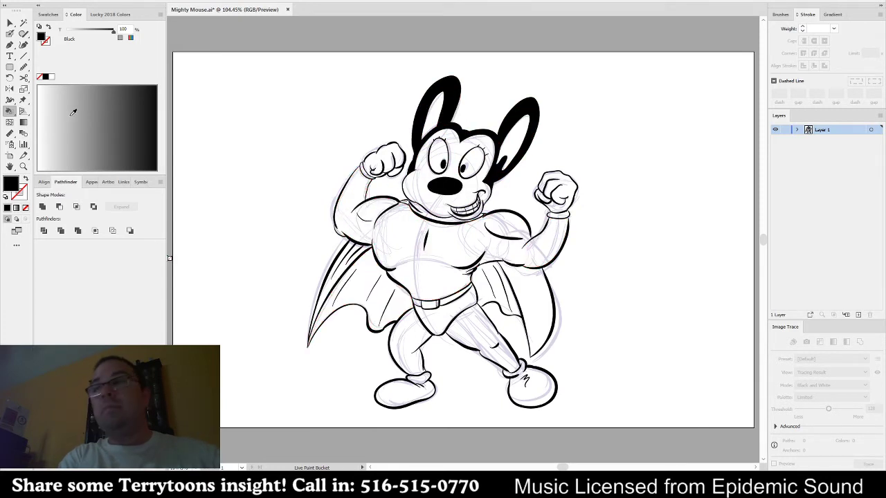
# - Fill the cape's outer panels on both sides and the collar under the chin with the red R=255 G=0 B=0 swatch
pyautogui.click(93, 16)
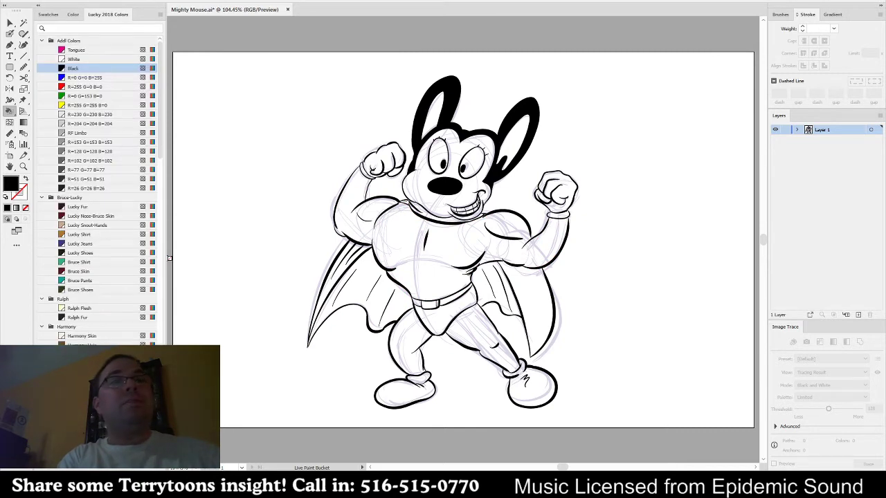
pyautogui.click(86, 86)
pyautogui.click(364, 290)
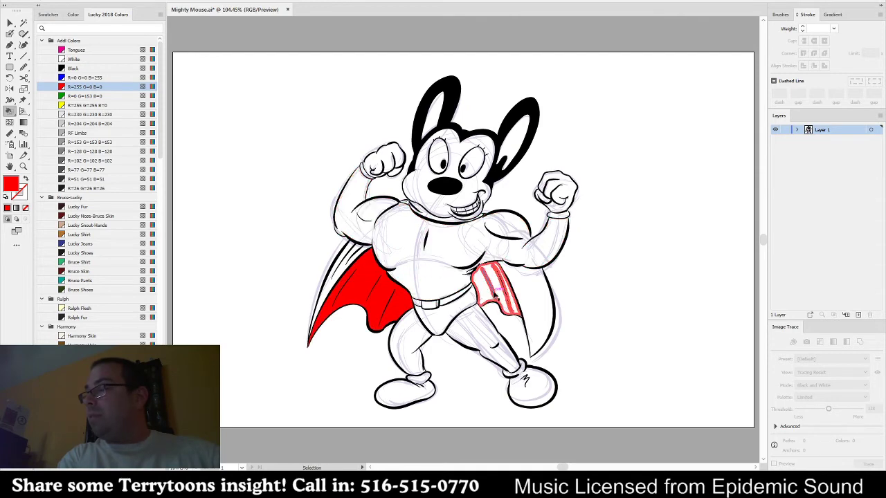
pyautogui.hotkey('ctrl', 'z')
pyautogui.click(337, 257)
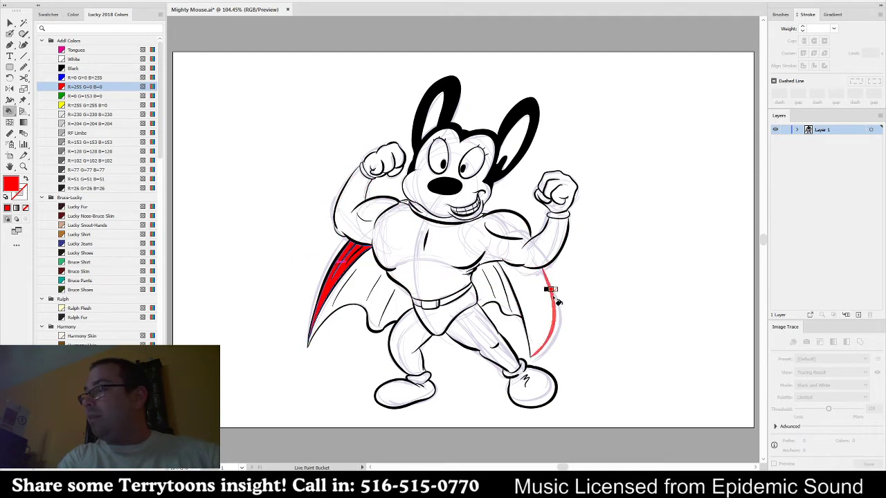
pyautogui.click(534, 296)
pyautogui.click(447, 211)
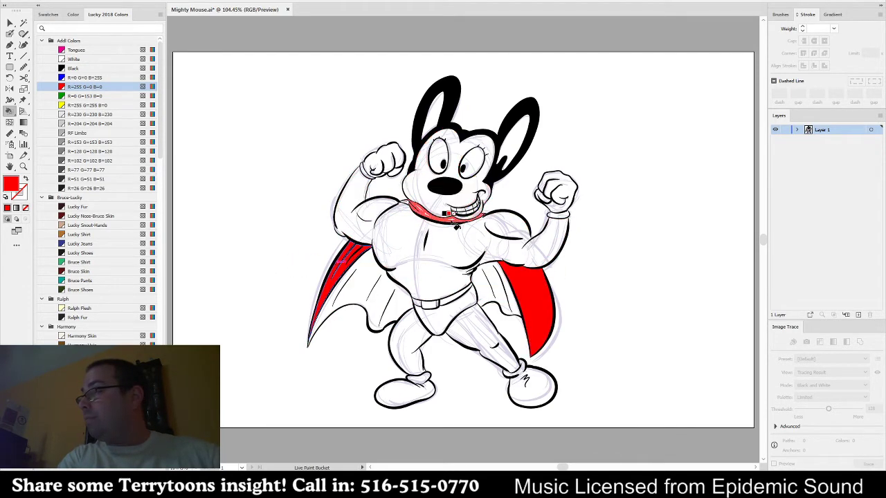
# - Fill the remaining small collar fold at the shoulder and the trunks with the same red
pyautogui.scroll(5, 429, 200)
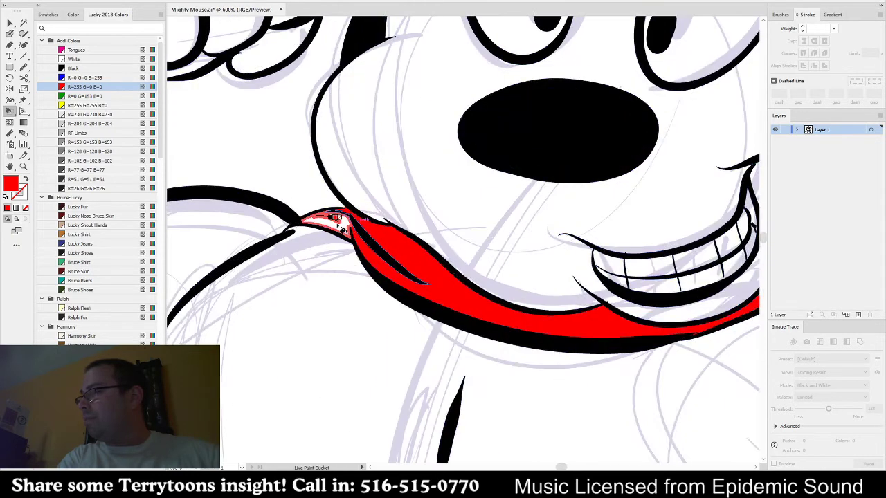
pyautogui.scroll(-2, 434, 233)
pyautogui.moveTo(549, 372); pyautogui.dragTo(459, 201)
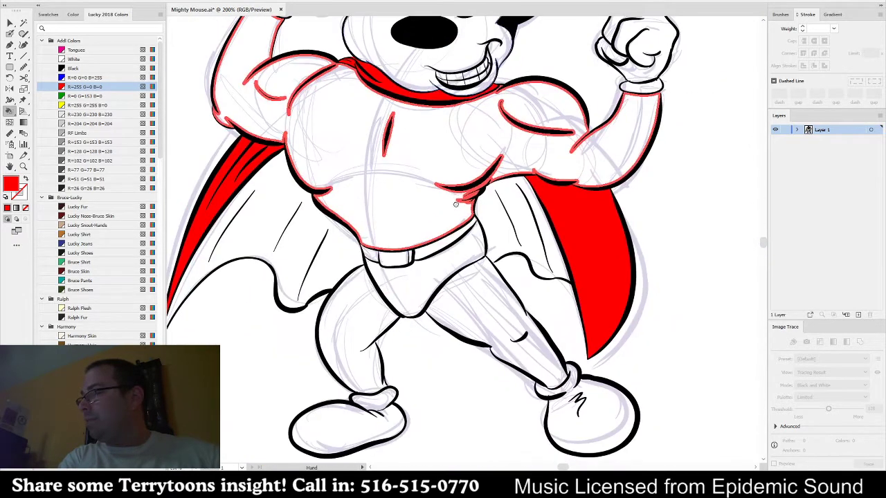
pyautogui.click(407, 304)
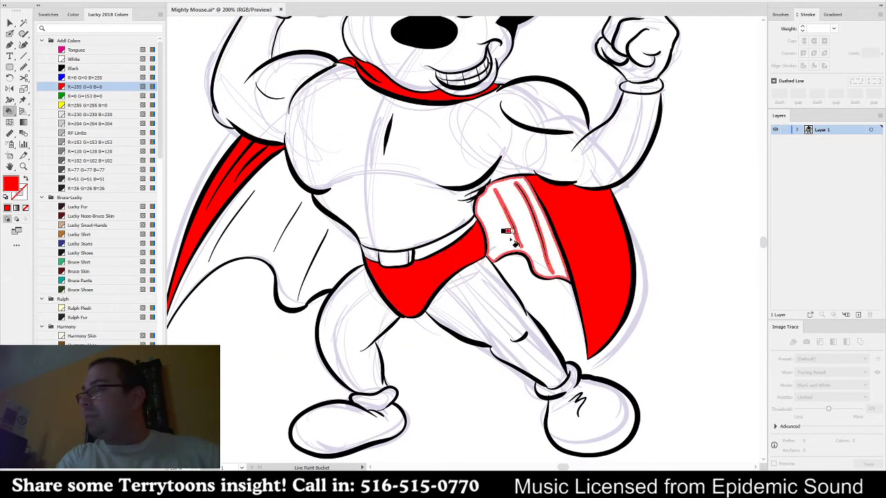
# - Fill the cape lining on both sides of the body with the brown swatch from the Harmony colour group
pyautogui.click(104, 344)
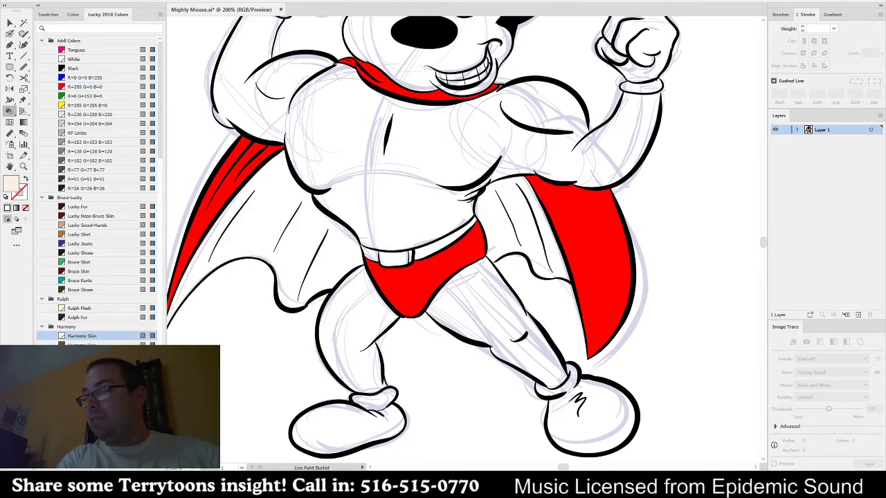
pyautogui.click(256, 229)
pyautogui.click(499, 230)
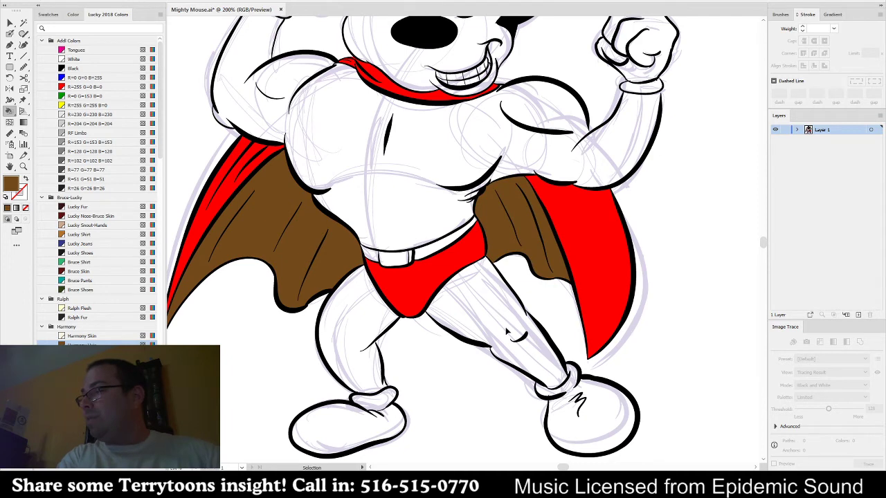
# - Fill the belt buckle and the belt with the yellow R=255 G=255 B=0 swatch
pyautogui.scroll(-1, 507, 332)
pyautogui.moveTo(453, 360); pyautogui.dragTo(428, 372)
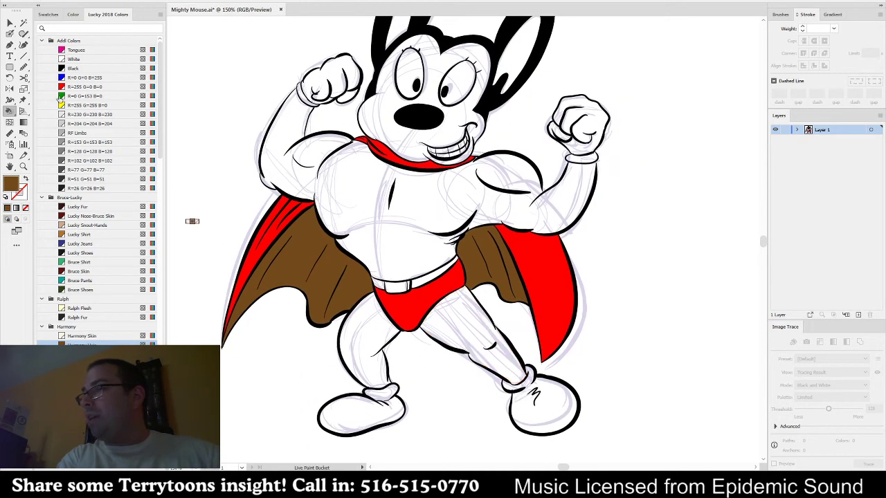
pyautogui.click(69, 105)
pyautogui.click(398, 286)
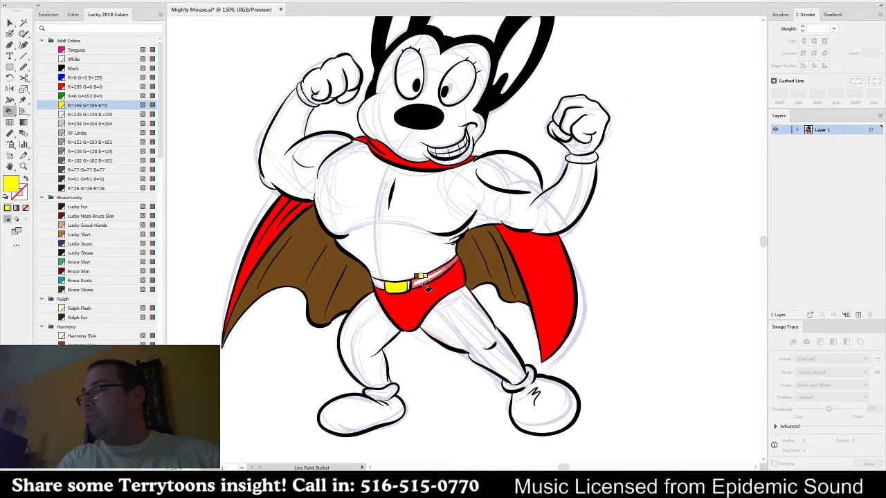
pyautogui.click(417, 282)
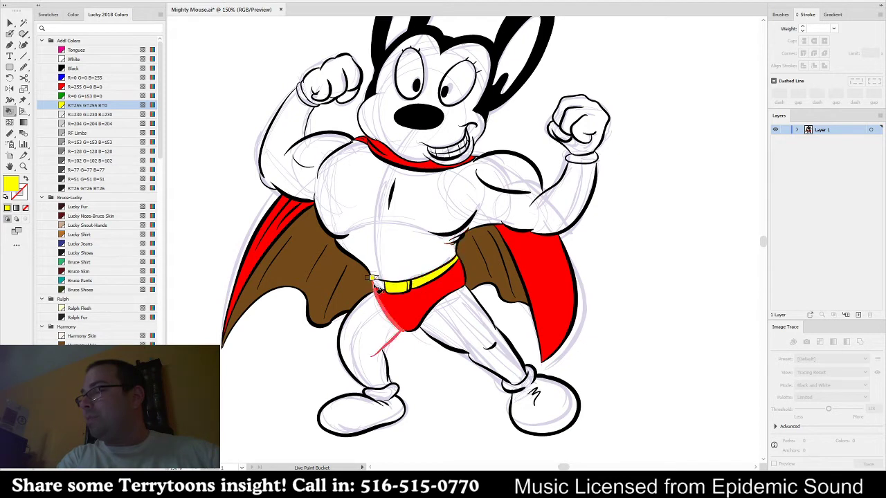
# - Fill both legs, the torso and both arms with the yellow R=255 G=255 B=0 swatch
pyautogui.click(357, 351)
pyautogui.click(463, 324)
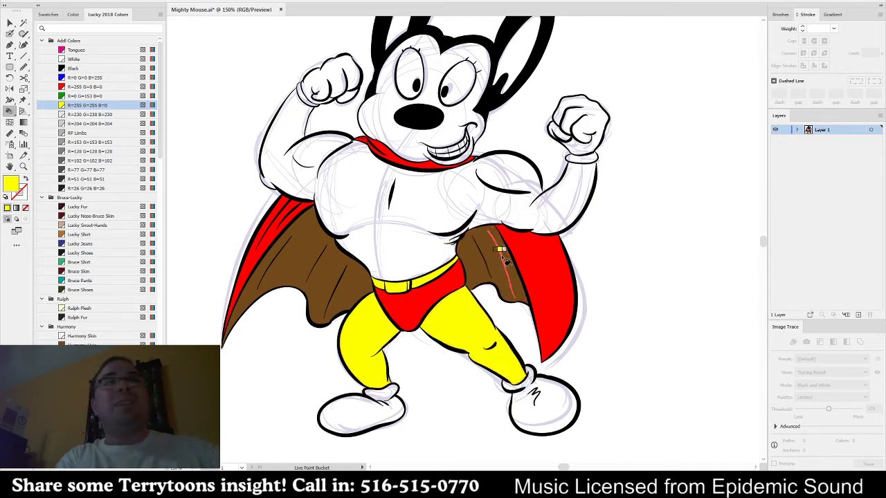
pyautogui.click(380, 244)
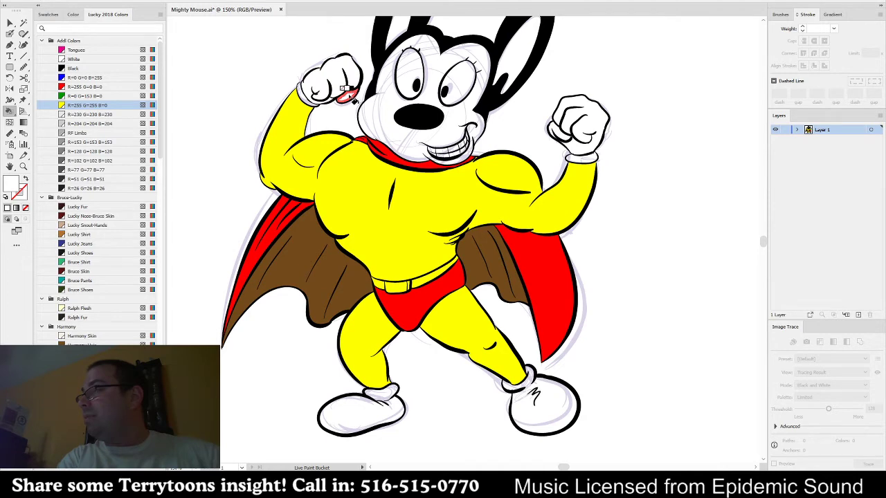
# - Fill the eyes and teeth with white, and the gap at the corner of the mouth with black
pyautogui.scroll(3, 531, 128)
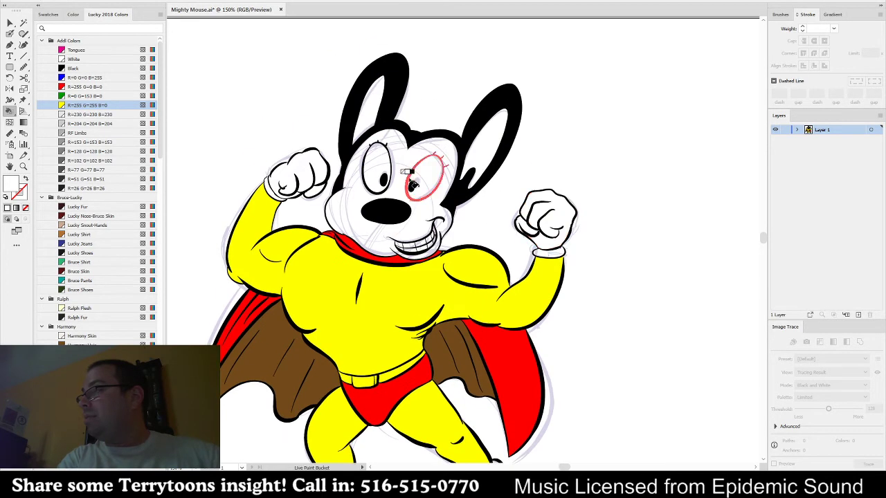
pyautogui.scroll(8, 437, 225)
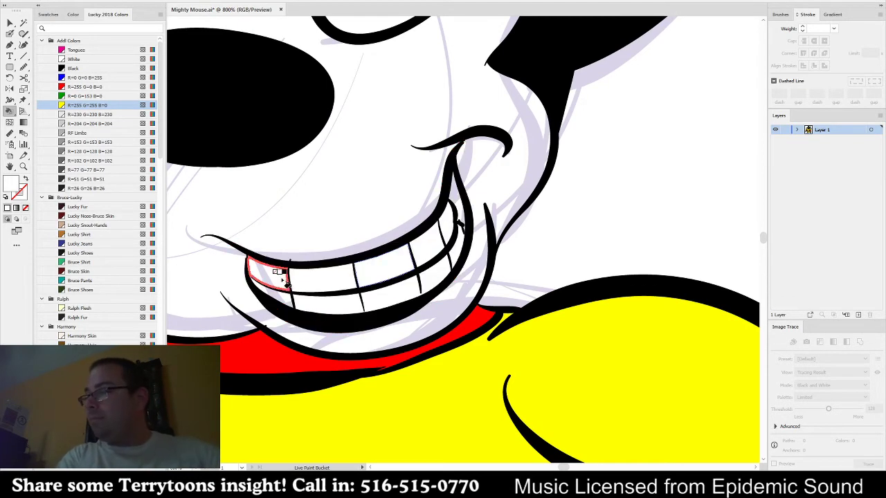
pyautogui.scroll(-3, 362, 288)
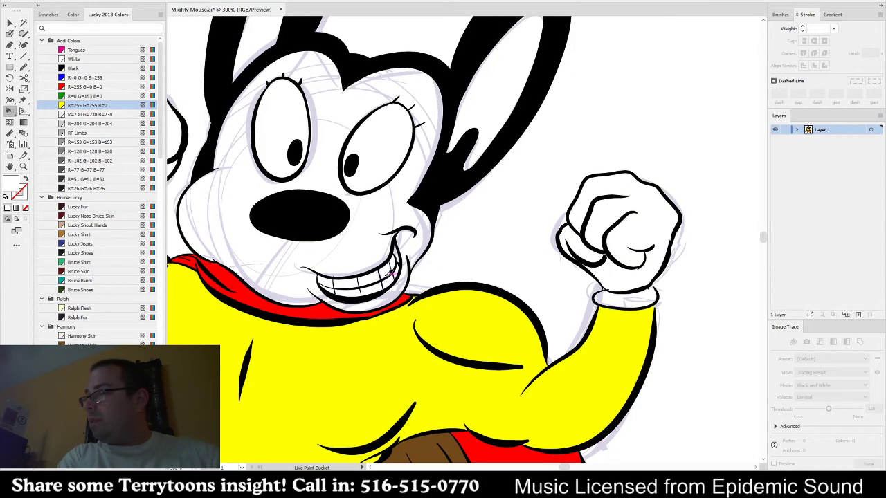
pyautogui.scroll(3, 392, 271)
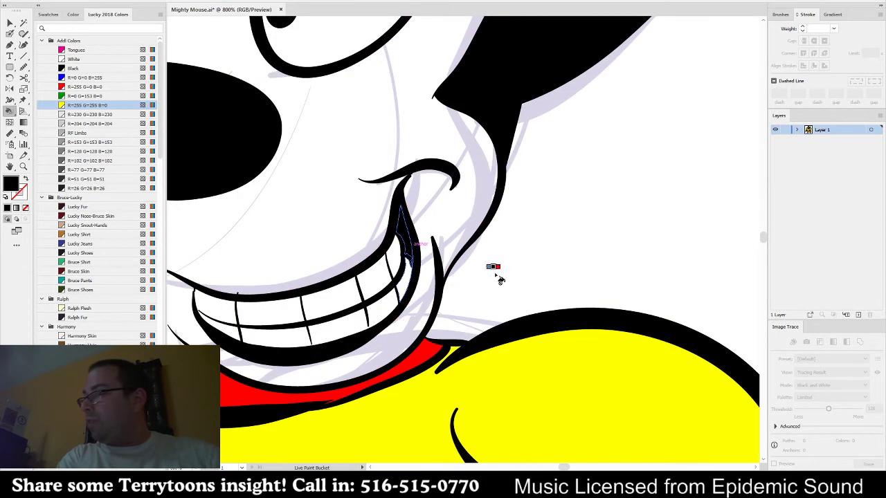
pyautogui.scroll(-6, 500, 278)
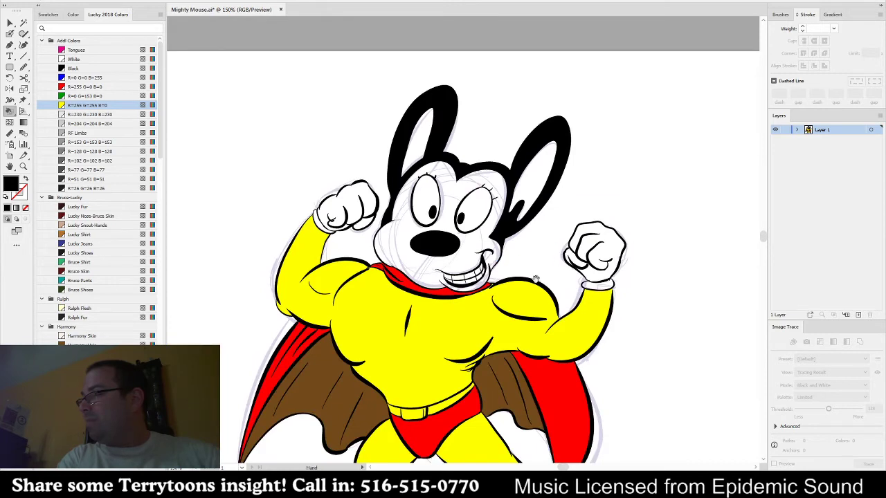
# - Fill both shoes and their ankle cuffs with the dark maroon Lucky Nose-Bruce Skin swatch
pyautogui.moveTo(537, 279); pyautogui.dragTo(504, 157)
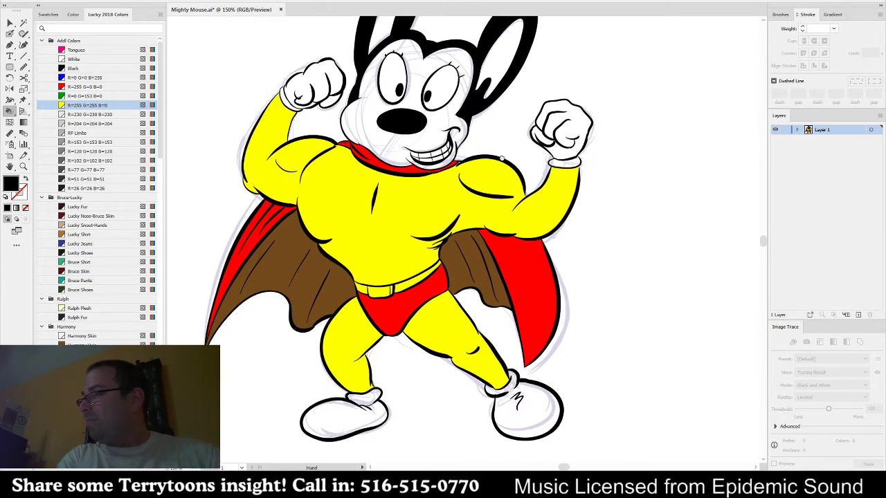
pyautogui.click(82, 217)
pyautogui.click(365, 410)
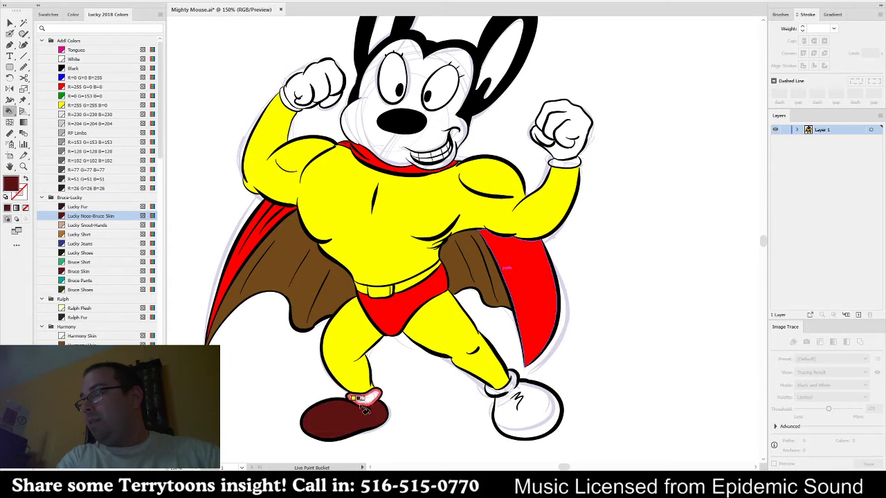
pyautogui.click(520, 409)
pyautogui.hotkey('ctrl', '1')
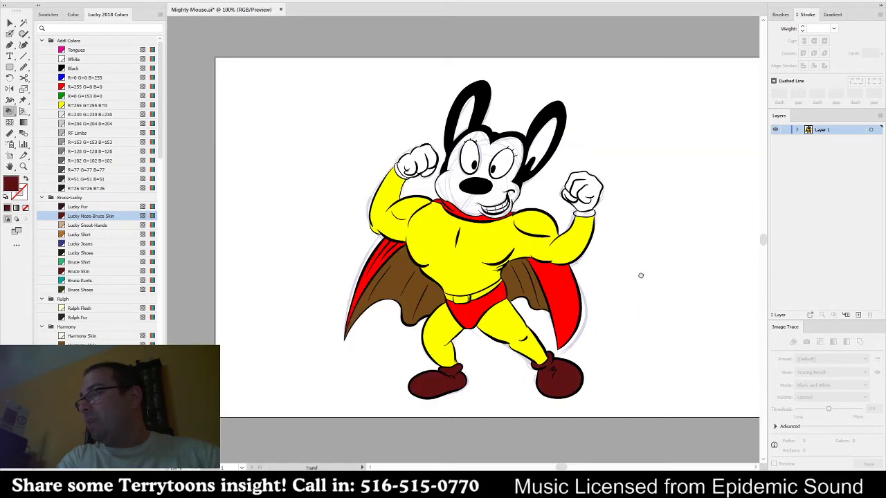
# - Fill the face and both inner ears with the pale cream skin swatch from the Dudley colour group
pyautogui.moveTo(639, 275); pyautogui.dragTo(531, 306)
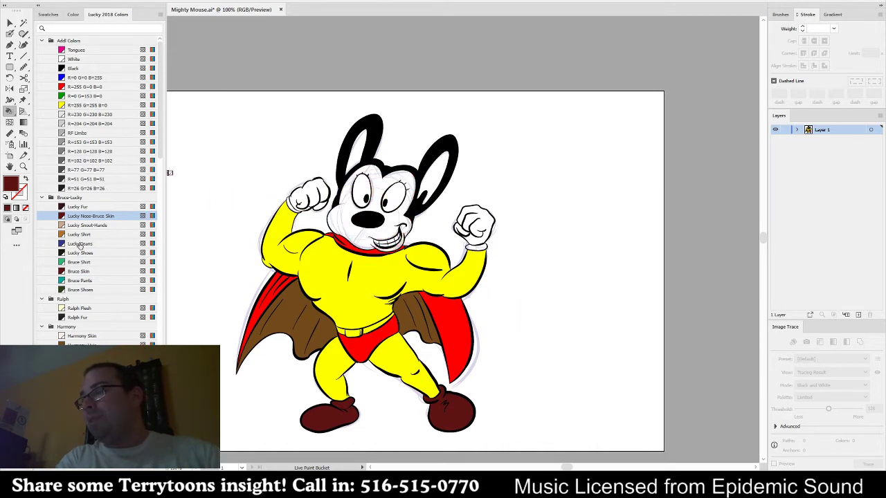
pyautogui.scroll(-3, 89, 342)
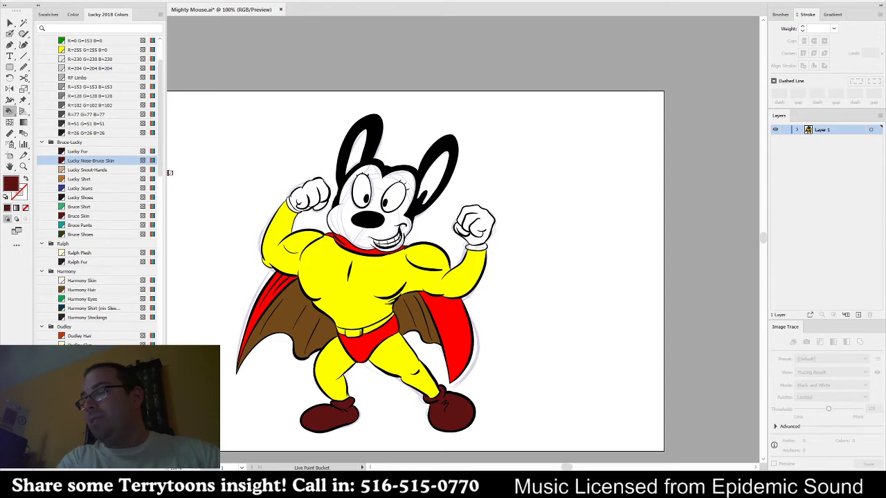
pyautogui.click(80, 345)
pyautogui.click(344, 221)
pyautogui.click(436, 173)
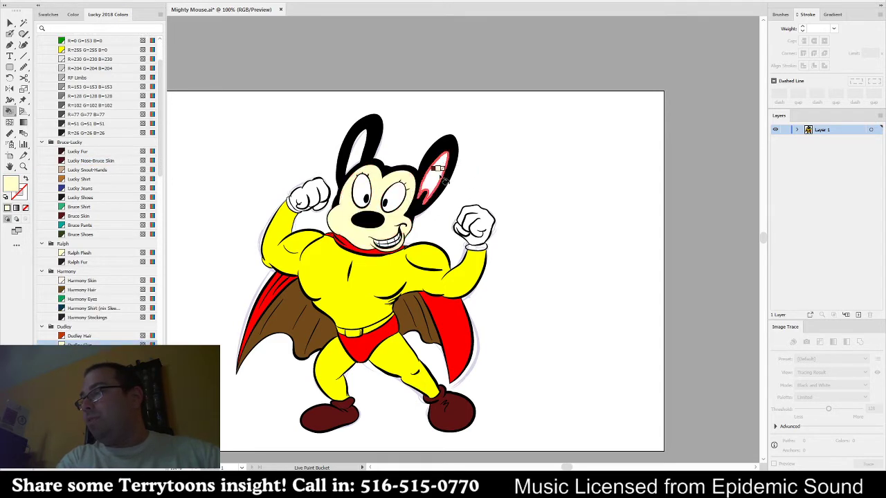
pyautogui.click(355, 158)
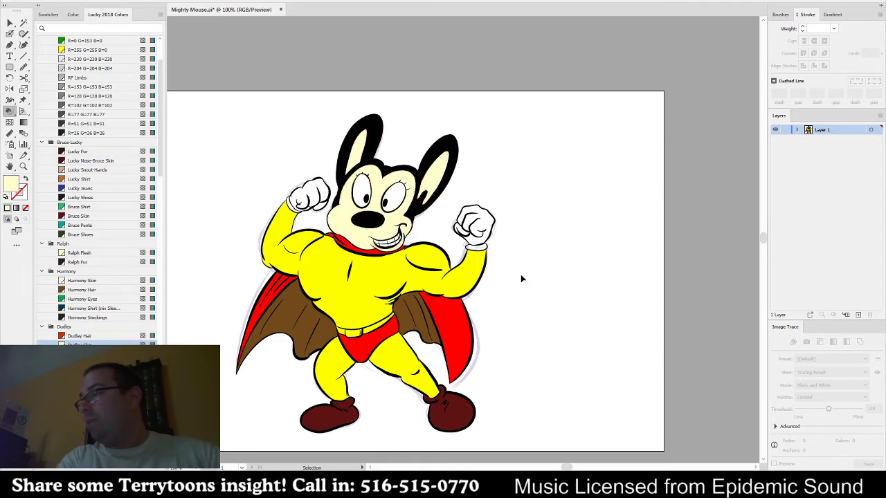
# - Fill the glove cuffs and the remaining areas of the gloves with white
pyautogui.scroll(3, 521, 275)
pyautogui.click(413, 199)
pyautogui.press('space')
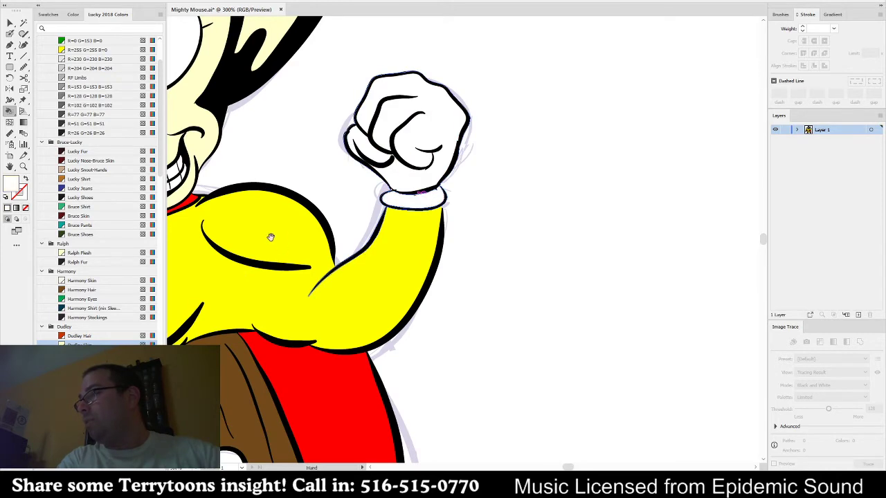
pyautogui.moveTo(179, 239); pyautogui.dragTo(719, 277)
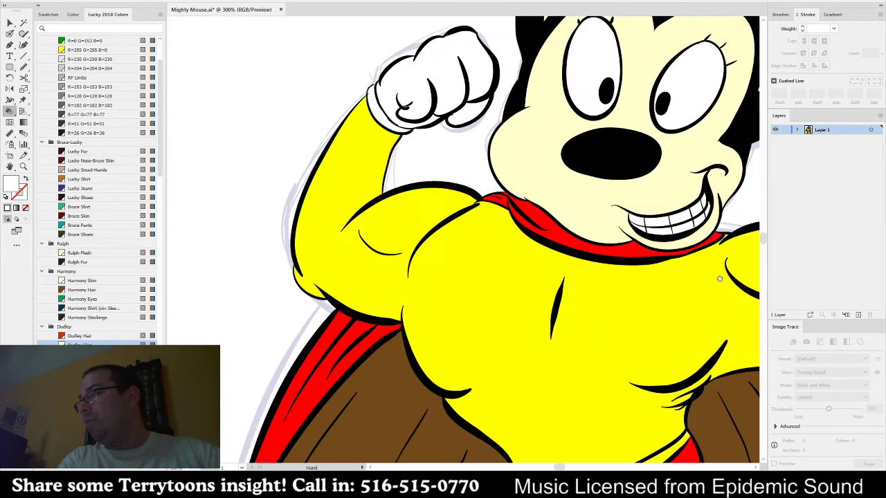
pyautogui.click(373, 101)
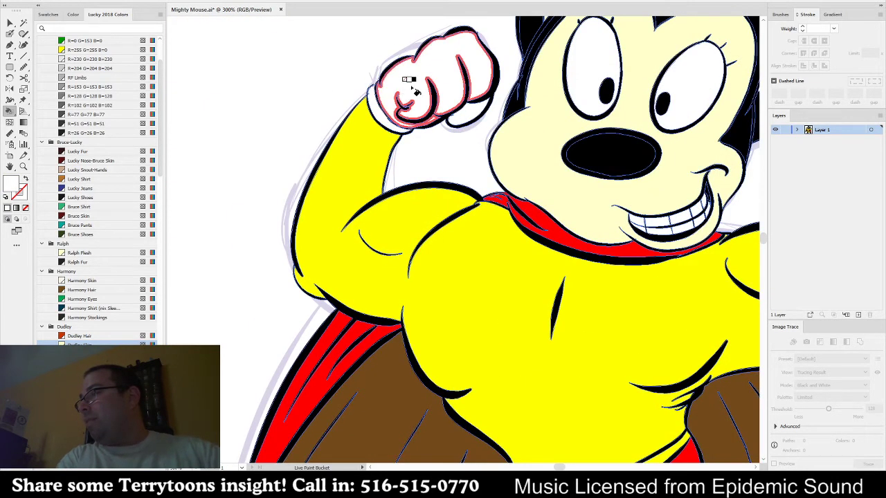
pyautogui.click(468, 111)
# - Select the whole coloured figure and expand it with Object, Fill and Stroke included
pyautogui.scroll(-3, 516, 213)
pyautogui.press('space')
pyautogui.moveTo(626, 376); pyautogui.dragTo(501, 362)
pyautogui.press('v')
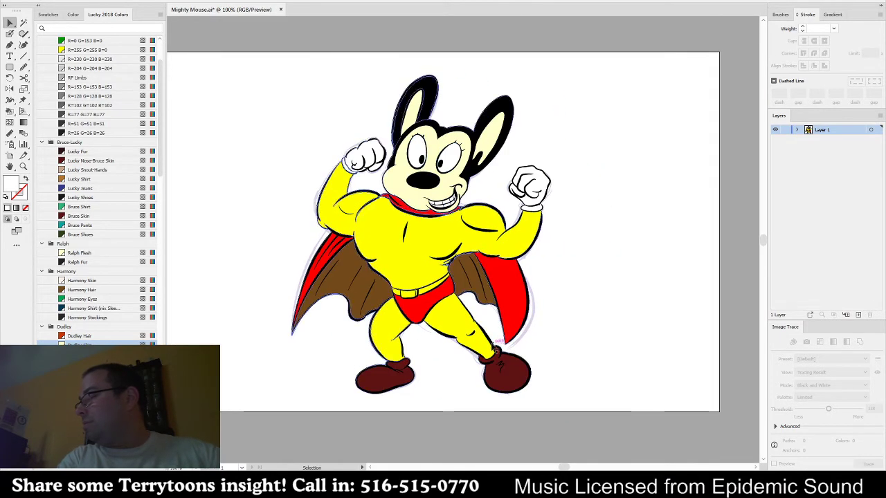
pyautogui.click(505, 342)
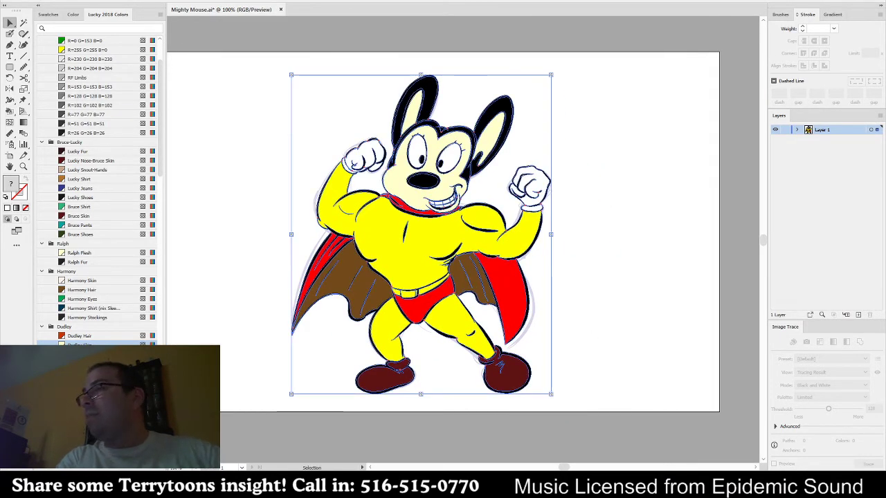
pyautogui.click(114, 97)
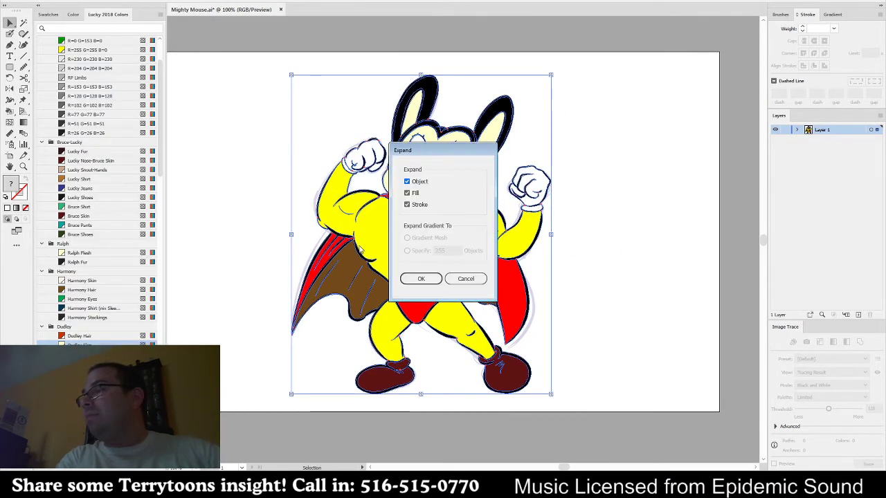
pyautogui.click(421, 278)
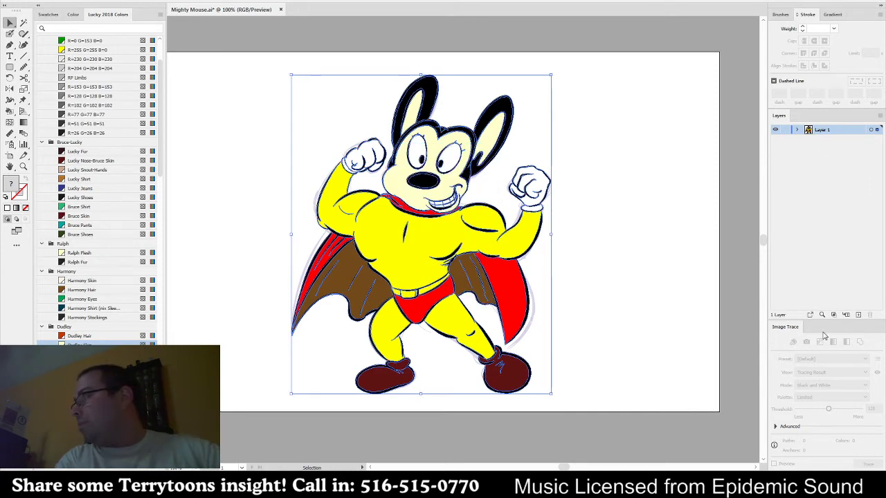
# - Delete the locked sketch group beneath the artwork in Layer 1 and deselect the figure
pyautogui.click(796, 132)
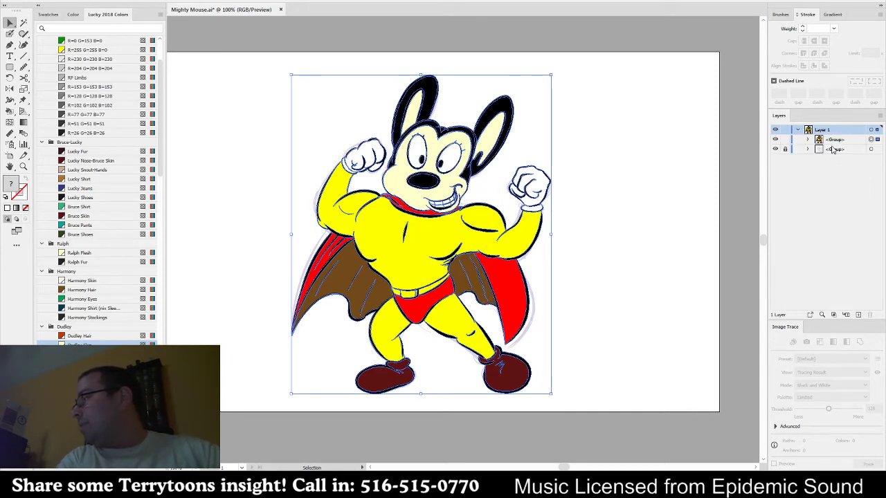
pyautogui.click(832, 152)
pyautogui.click(870, 315)
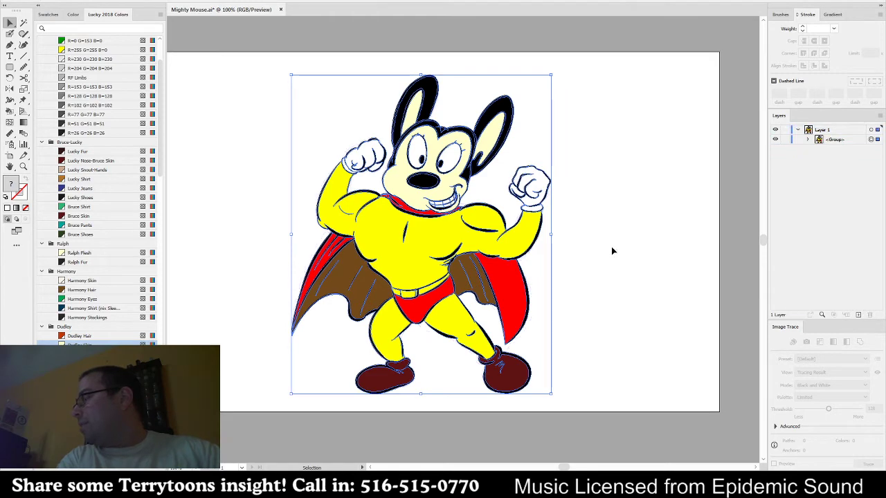
pyautogui.click(611, 247)
# - Sign the drawing in black with the Blob Brush in the empty area beside the figure's foot, with an underline flourish
pyautogui.click(10, 33)
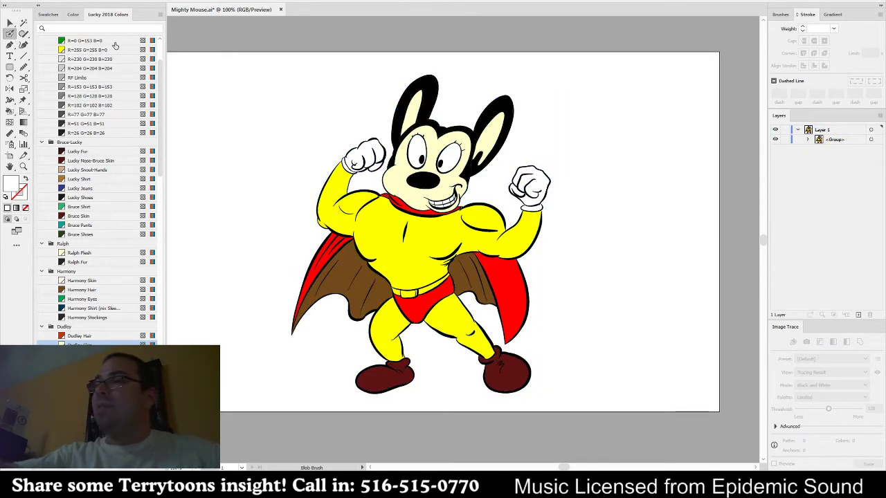
pyautogui.click(90, 68)
pyautogui.scroll(3, 109, 61)
pyautogui.click(108, 68)
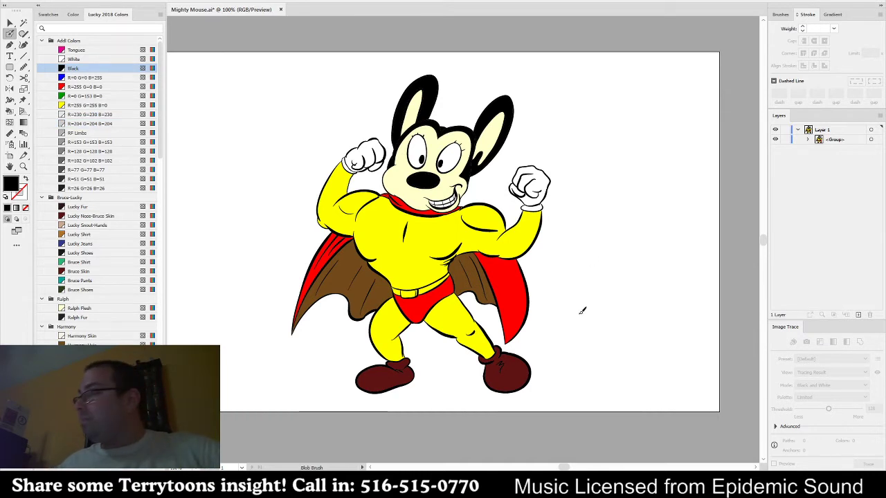
pyautogui.moveTo(583, 310)
pyautogui.mouseDown()
pyautogui.moveTo(598, 328)
pyautogui.moveTo(593, 336)
pyautogui.moveTo(616, 319)
pyautogui.moveTo(616, 338)
pyautogui.moveTo(638, 328)
pyautogui.moveTo(661, 338)
pyautogui.mouseUp()
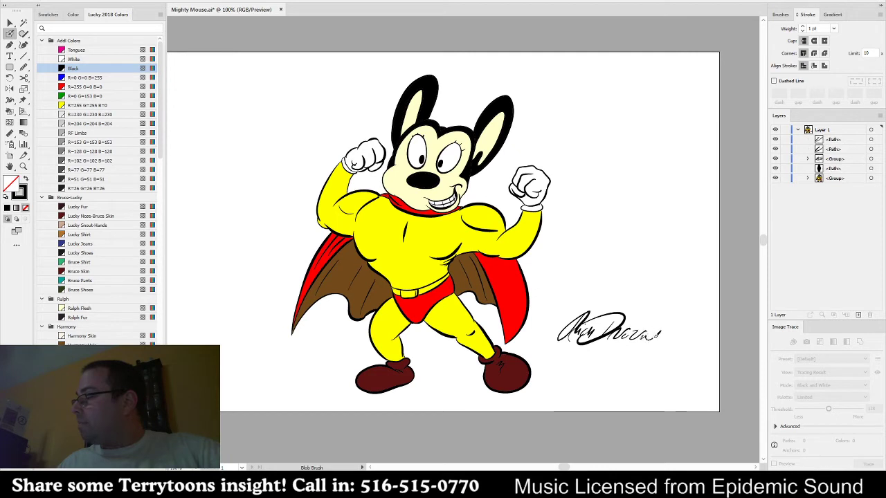
pyautogui.moveTo(590, 358)
pyautogui.mouseDown()
pyautogui.moveTo(657, 338)
pyautogui.moveTo(626, 353)
pyautogui.mouseUp()
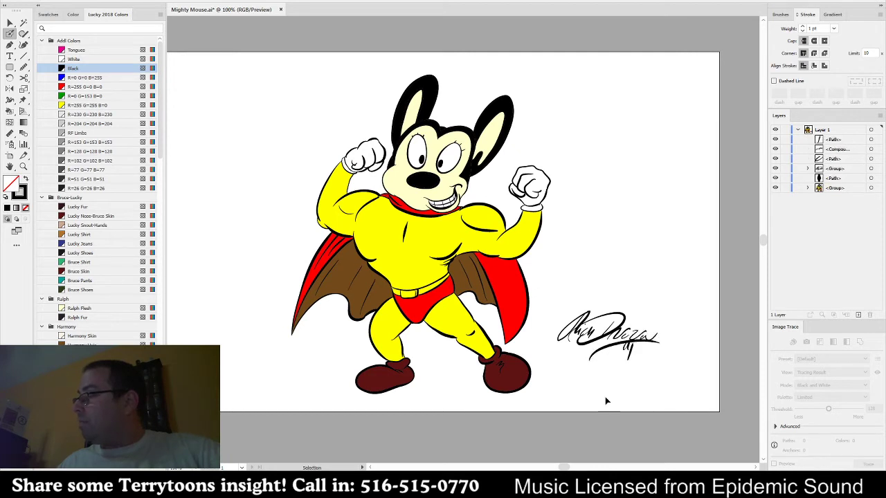
# - Save and close the Mighty Mouse.ai document
pyautogui.hotkey('ctrl', 's')
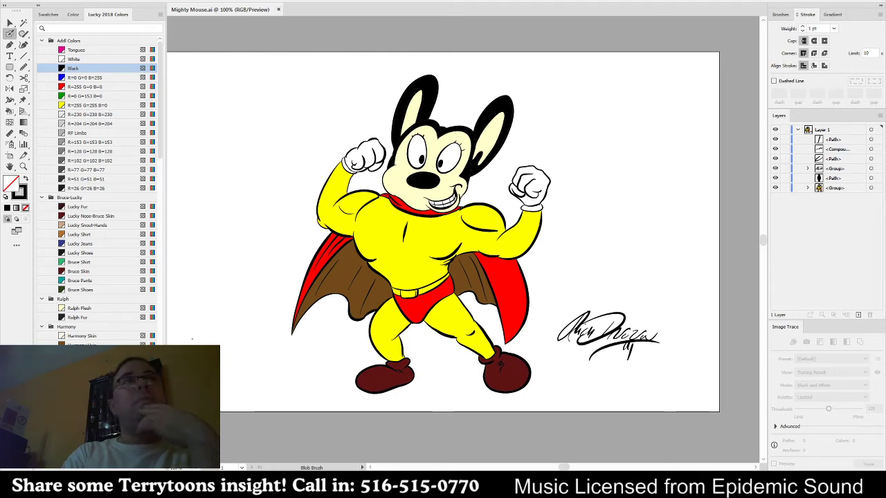
pyautogui.click(279, 9)
# - Open a blank Deputy Dawg.ai document and fit its artboard in the window
pyautogui.click(70, 2)
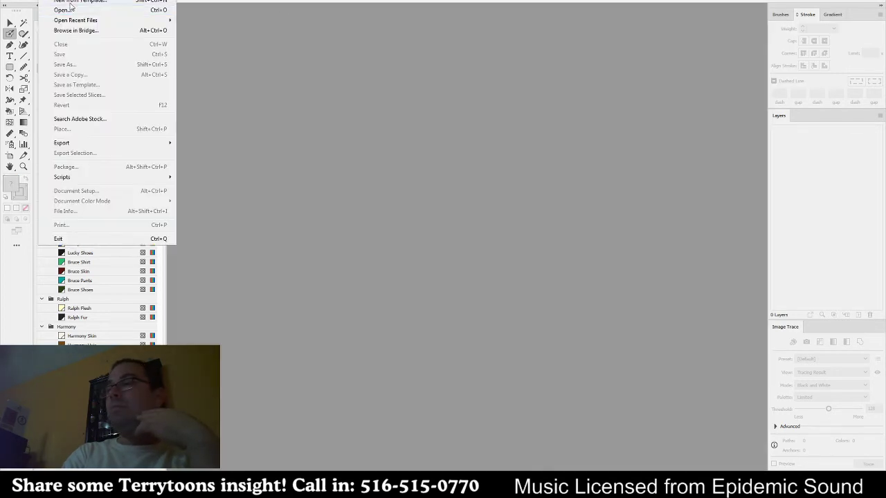
pyautogui.click(366, 267)
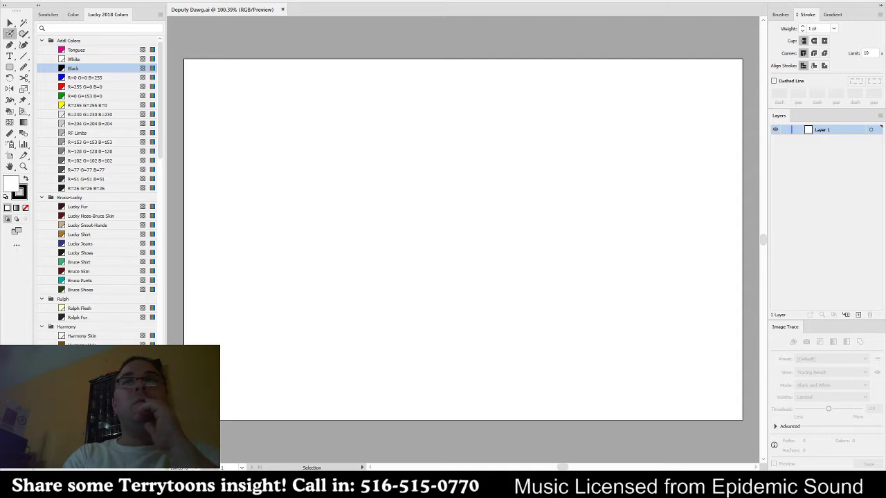
pyautogui.hotkey('ctrl', '0')
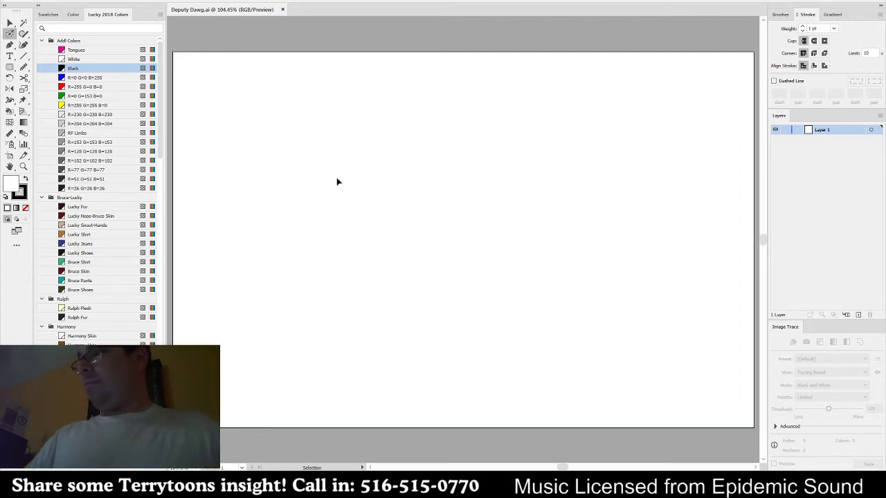
# - Set the Blob Brush to the light blue UP Hair & Shoes swatch as stroke colour, with no fill, for sketching
pyautogui.scroll(-15, 112, 282)
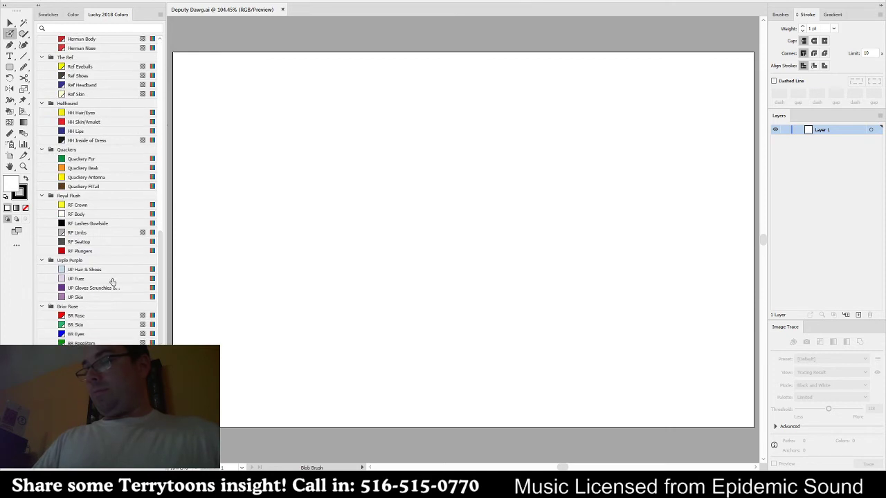
pyautogui.click(106, 270)
pyautogui.click(25, 179)
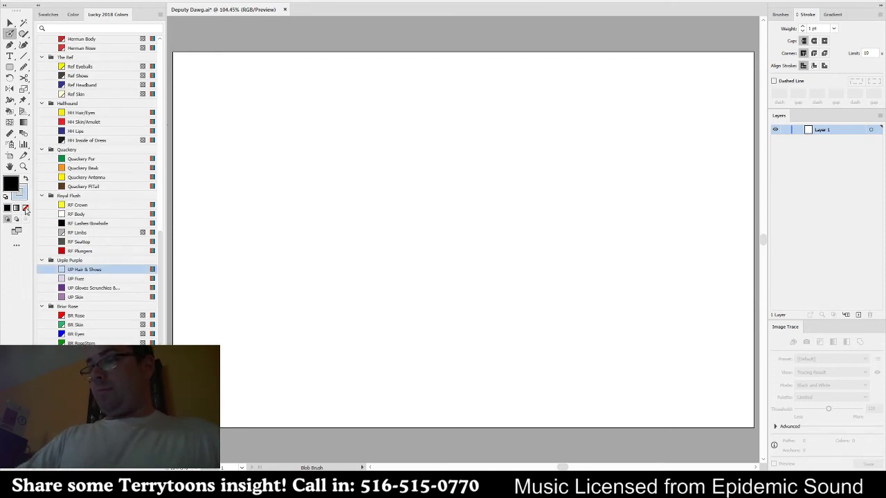
pyautogui.click(439, 211)
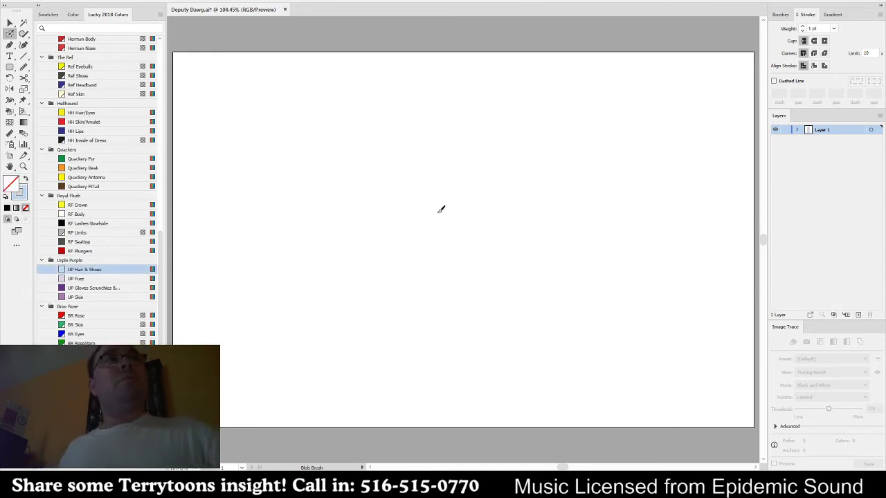
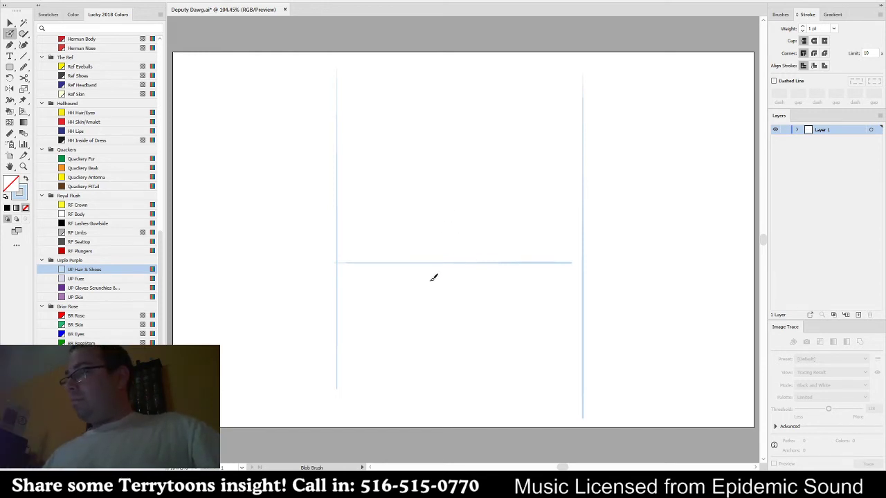
pyautogui.moveTo(344, 391); pyautogui.dragTo(562, 392)
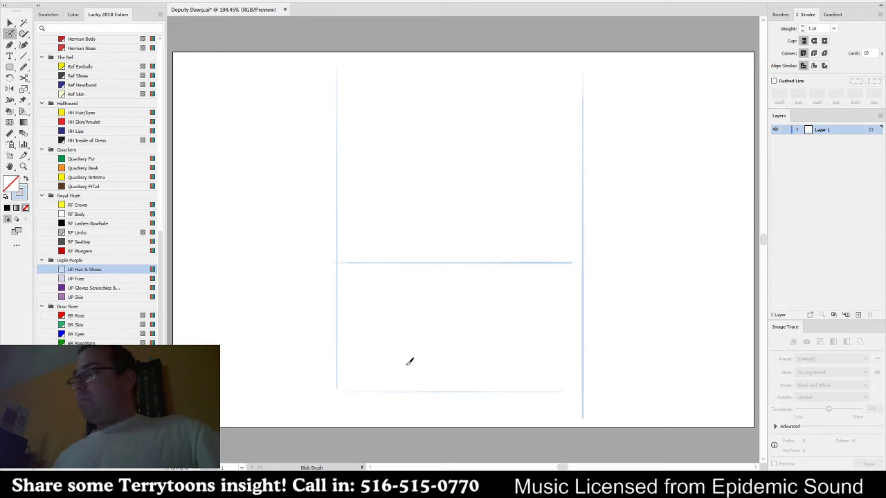
pyautogui.moveTo(403, 251)
pyautogui.mouseDown()
pyautogui.moveTo(449, 201)
pyautogui.moveTo(398, 184)
pyautogui.moveTo(388, 250)
pyautogui.moveTo(463, 206)
pyautogui.mouseUp()
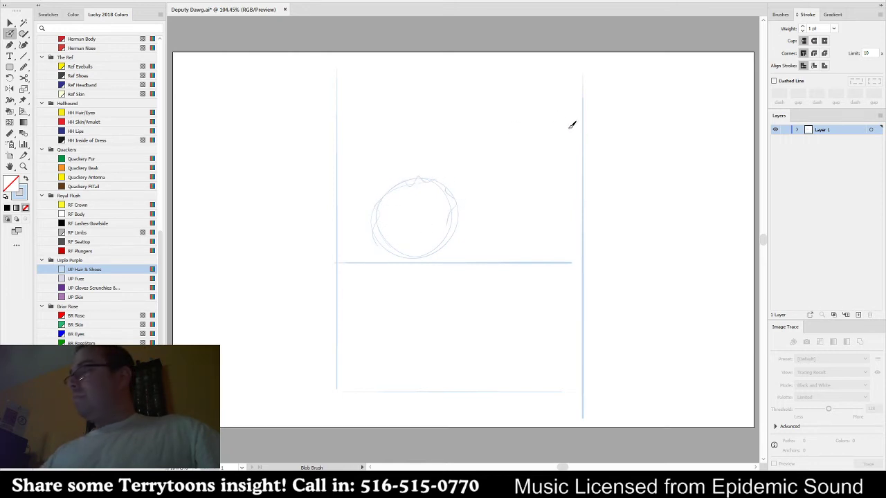
pyautogui.moveTo(511, 102); pyautogui.dragTo(531, 189)
pyautogui.moveTo(512, 102); pyautogui.dragTo(589, 92)
pyautogui.moveTo(580, 168); pyautogui.dragTo(567, 182)
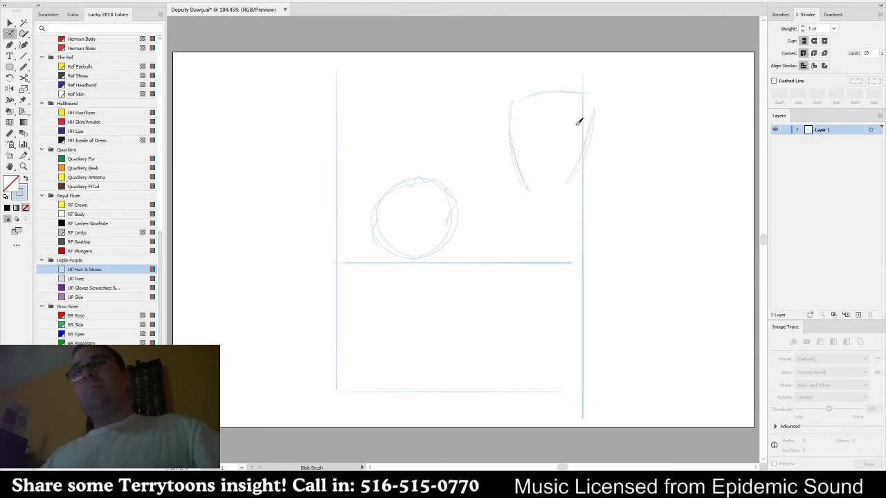
pyautogui.moveTo(554, 134)
pyautogui.mouseDown()
pyautogui.moveTo(615, 122)
pyautogui.moveTo(618, 135)
pyautogui.moveTo(581, 197)
pyautogui.mouseUp()
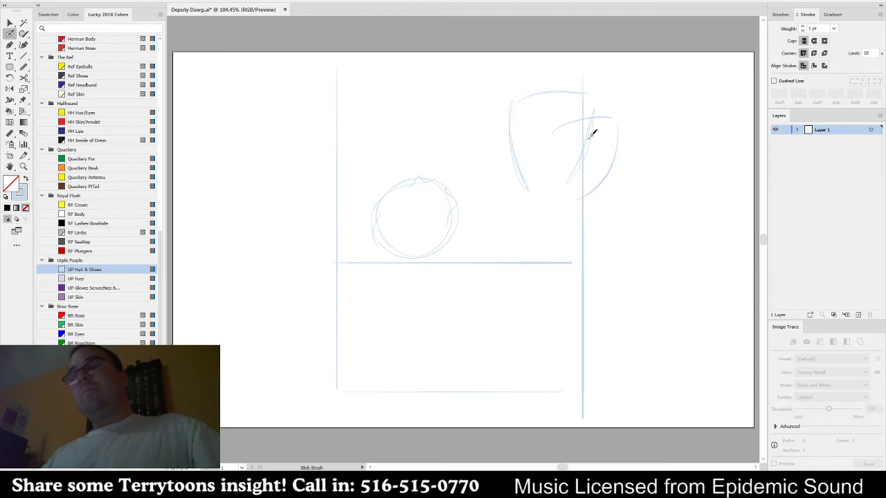
pyautogui.moveTo(603, 118); pyautogui.dragTo(587, 125)
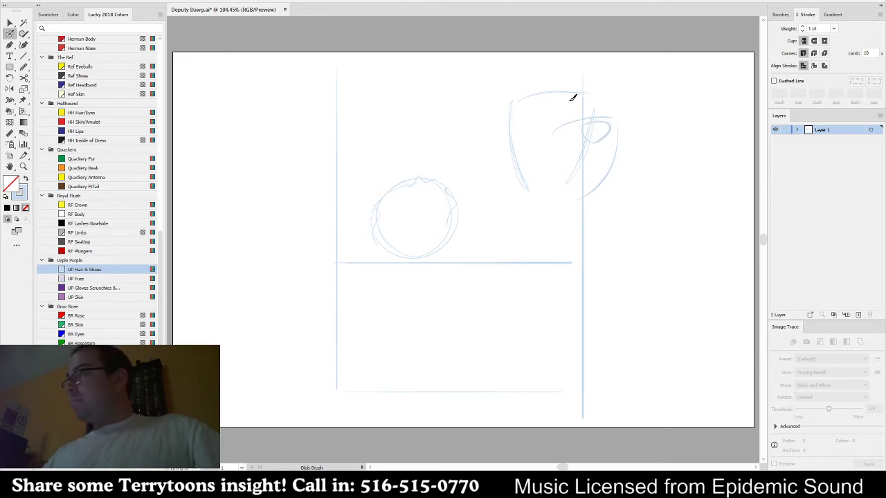
pyautogui.moveTo(635, 74); pyautogui.dragTo(620, 298)
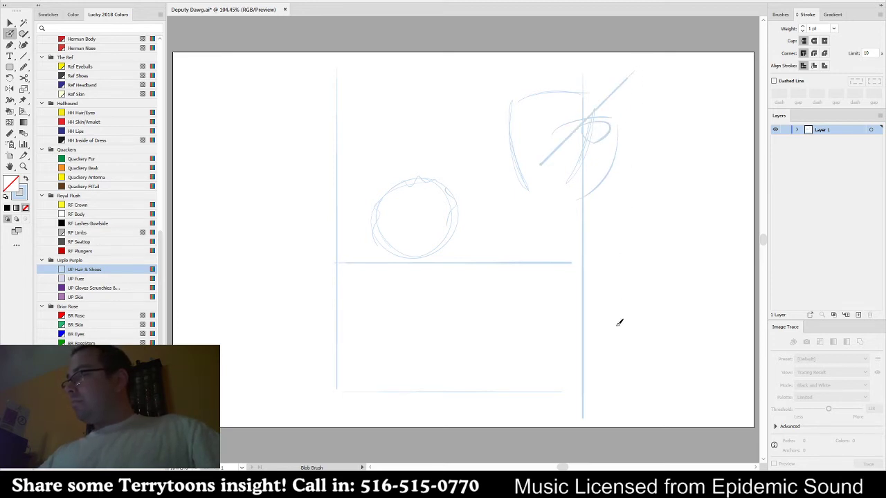
pyautogui.hotkey('ctrl', 'z')
pyautogui.moveTo(639, 77); pyautogui.dragTo(639, 395)
pyautogui.moveTo(579, 271)
pyautogui.mouseDown()
pyautogui.moveTo(587, 449)
pyautogui.moveTo(587, 269)
pyautogui.moveTo(628, 262)
pyautogui.mouseUp()
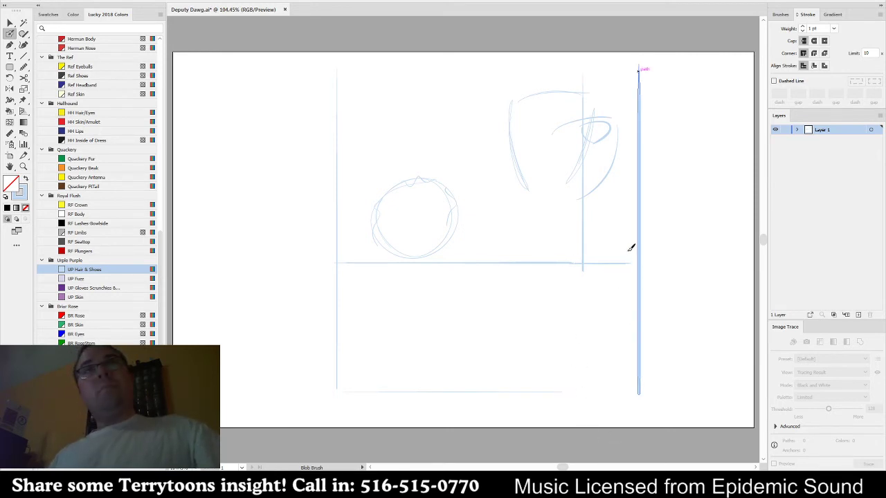
pyautogui.scroll(1, 636, 164)
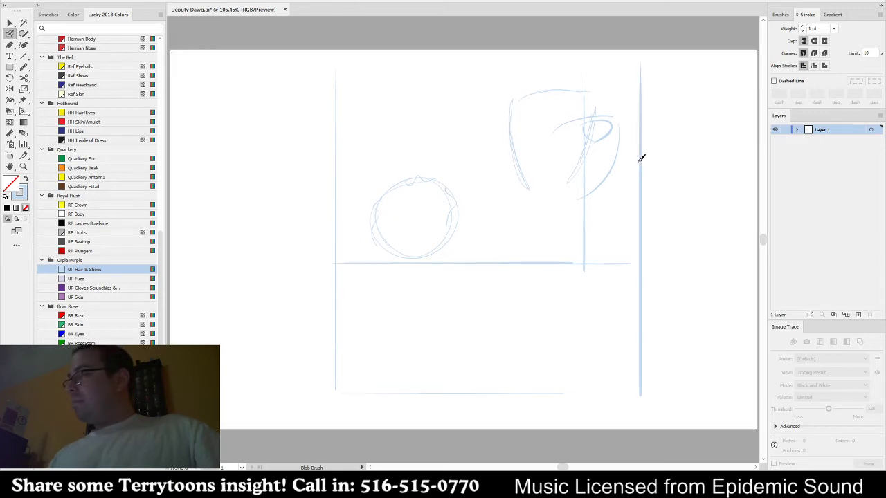
pyautogui.hotkey('ctrl', 'a')
pyautogui.press('Delete')
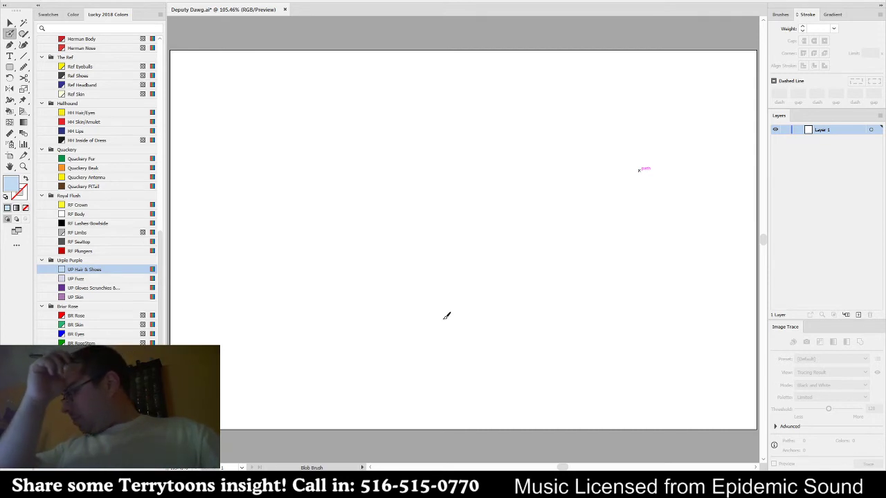
# - Sketch a curved line of action with the rounded back, waistline and lower body of the figure around it
pyautogui.moveTo(478, 336)
pyautogui.mouseDown()
pyautogui.moveTo(490, 134)
pyautogui.moveTo(491, 357)
pyautogui.moveTo(457, 172)
pyautogui.mouseUp()
pyautogui.moveTo(430, 223)
pyautogui.mouseDown()
pyautogui.moveTo(442, 209)
pyautogui.moveTo(400, 299)
pyautogui.moveTo(510, 279)
pyautogui.moveTo(529, 288)
pyautogui.mouseUp()
pyautogui.moveTo(404, 311)
pyautogui.mouseDown()
pyautogui.moveTo(512, 344)
pyautogui.moveTo(494, 318)
pyautogui.moveTo(433, 340)
pyautogui.moveTo(465, 311)
pyautogui.moveTo(531, 330)
pyautogui.mouseUp()
pyautogui.moveTo(459, 330); pyautogui.dragTo(547, 303)
pyautogui.moveTo(501, 328)
pyautogui.mouseDown()
pyautogui.moveTo(510, 329)
pyautogui.moveTo(445, 404)
pyautogui.mouseUp()
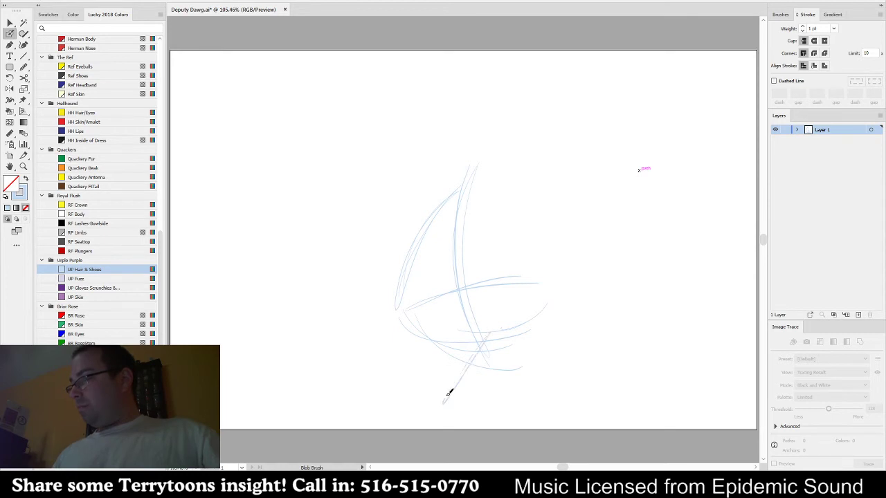
# - Sketch both legs in a striding pose beneath the body, each ending in a large rounded foot
pyautogui.moveTo(492, 324)
pyautogui.mouseDown()
pyautogui.moveTo(504, 353)
pyautogui.moveTo(519, 359)
pyautogui.moveTo(553, 349)
pyautogui.moveTo(556, 325)
pyautogui.moveTo(579, 353)
pyautogui.moveTo(601, 342)
pyautogui.moveTo(564, 351)
pyautogui.mouseUp()
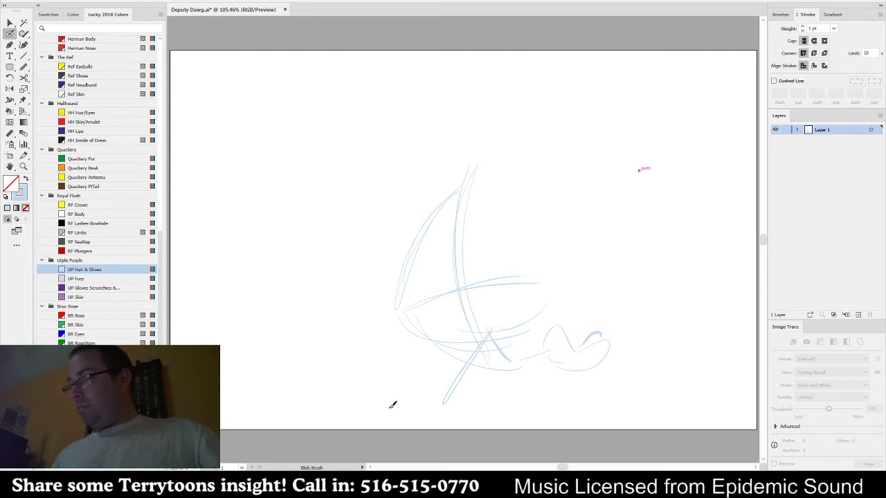
pyautogui.moveTo(382, 411)
pyautogui.mouseDown()
pyautogui.moveTo(411, 396)
pyautogui.moveTo(411, 409)
pyautogui.moveTo(457, 411)
pyautogui.moveTo(443, 387)
pyautogui.moveTo(497, 308)
pyautogui.mouseUp()
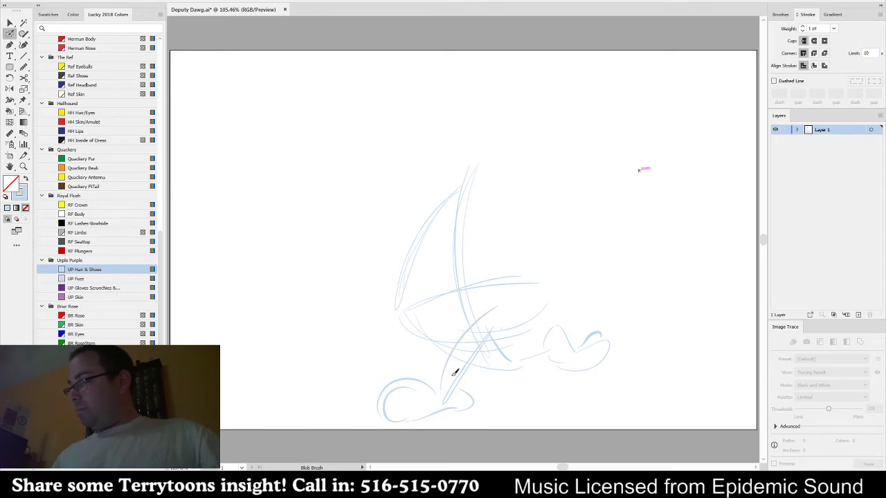
pyautogui.moveTo(454, 390); pyautogui.dragTo(536, 324)
pyautogui.moveTo(497, 349); pyautogui.dragTo(534, 322)
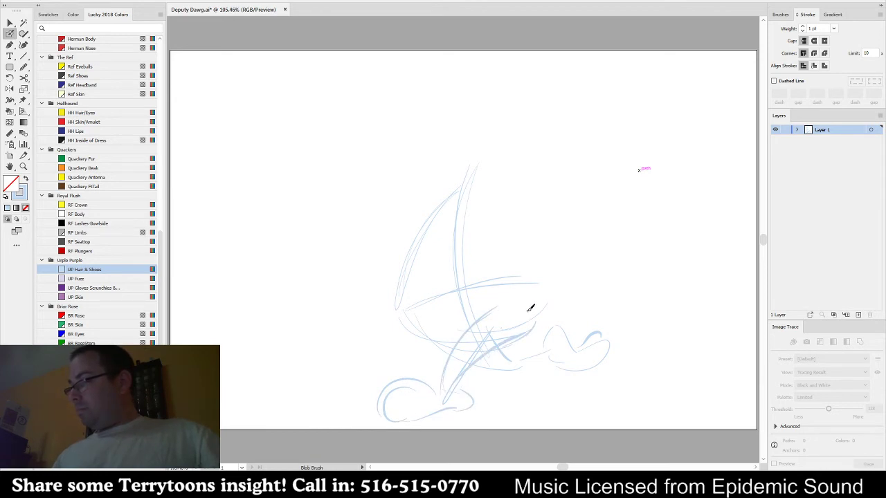
pyautogui.moveTo(457, 341)
pyautogui.mouseDown()
pyautogui.moveTo(491, 370)
pyautogui.moveTo(538, 321)
pyautogui.moveTo(551, 342)
pyautogui.moveTo(493, 359)
pyautogui.moveTo(495, 369)
pyautogui.moveTo(500, 333)
pyautogui.moveTo(548, 334)
pyautogui.mouseUp()
pyautogui.moveTo(505, 365); pyautogui.dragTo(554, 345)
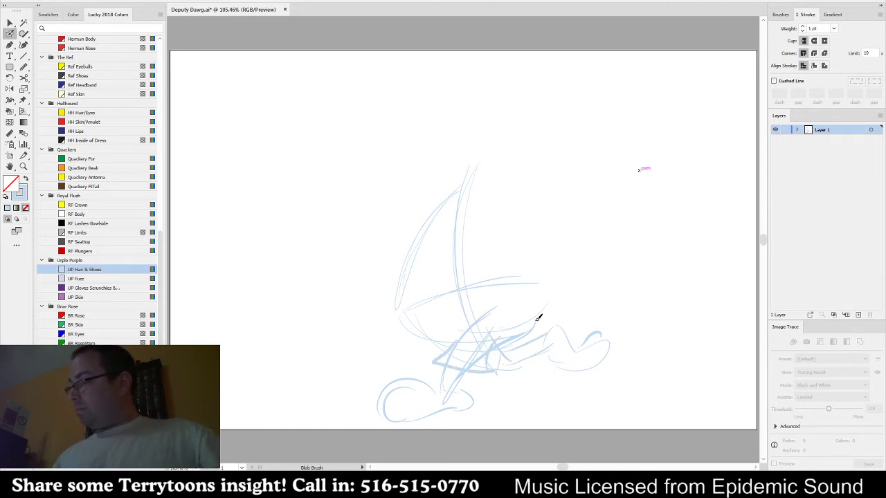
# - Sketch the curved front of the belly and chest, from the shoulder line down to the front leg
pyautogui.moveTo(551, 228)
pyautogui.mouseDown()
pyautogui.moveTo(561, 278)
pyautogui.moveTo(554, 313)
pyautogui.mouseUp()
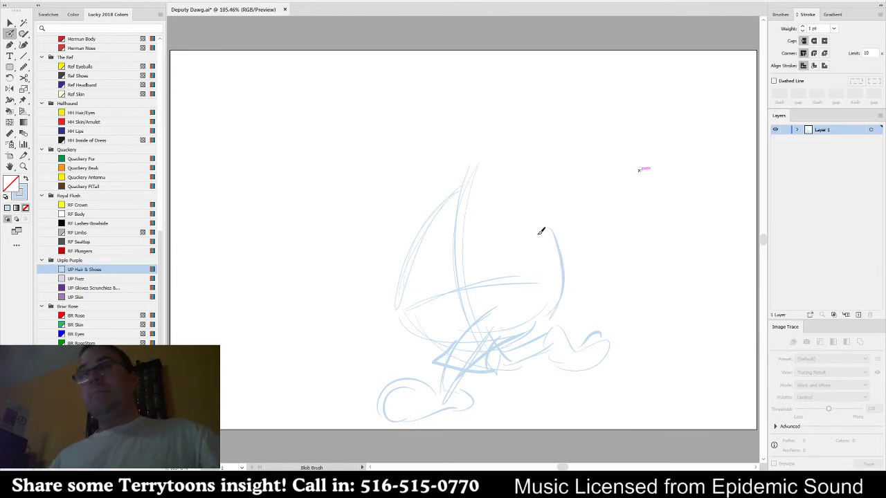
pyautogui.moveTo(524, 194); pyautogui.dragTo(572, 279)
pyautogui.moveTo(573, 279); pyautogui.dragTo(523, 191)
# - Sketch the outstretched front arm with an open hand, its fingers and thumb spread
pyautogui.moveTo(534, 244)
pyautogui.mouseDown()
pyautogui.moveTo(580, 193)
pyautogui.moveTo(612, 195)
pyautogui.moveTo(624, 208)
pyautogui.mouseUp()
pyautogui.hotkey('ctrl', 'z')
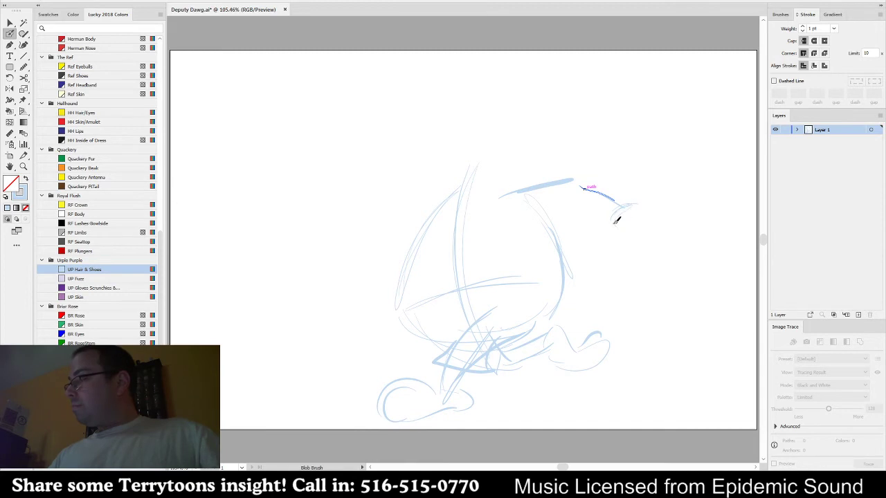
pyautogui.moveTo(632, 188)
pyautogui.mouseDown()
pyautogui.moveTo(645, 206)
pyautogui.moveTo(654, 186)
pyautogui.moveTo(674, 190)
pyautogui.moveTo(665, 212)
pyautogui.moveTo(666, 176)
pyautogui.mouseUp()
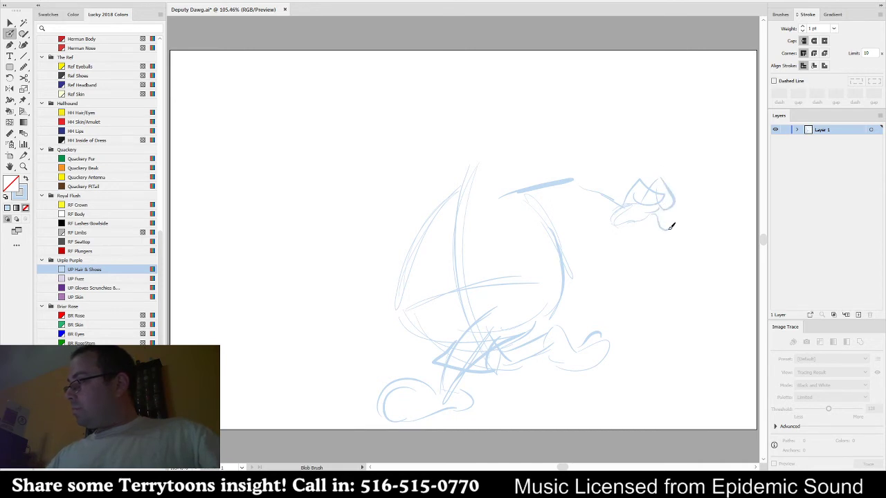
pyautogui.moveTo(624, 204)
pyautogui.mouseDown()
pyautogui.moveTo(616, 209)
pyautogui.moveTo(627, 229)
pyautogui.moveTo(645, 217)
pyautogui.mouseUp()
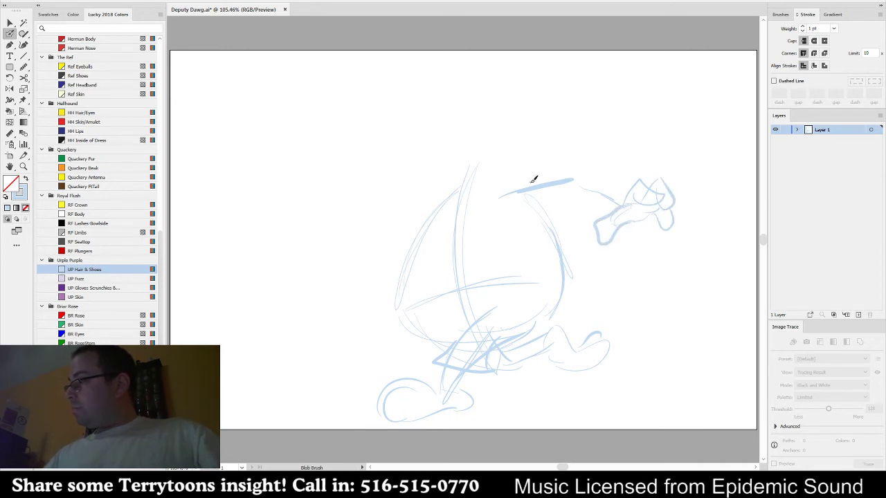
# - Rough in the neck and the domed head above the body, with a projecting snout and a large oval nose
pyautogui.moveTo(512, 162); pyautogui.dragTo(506, 171)
pyautogui.moveTo(475, 197); pyautogui.dragTo(493, 144)
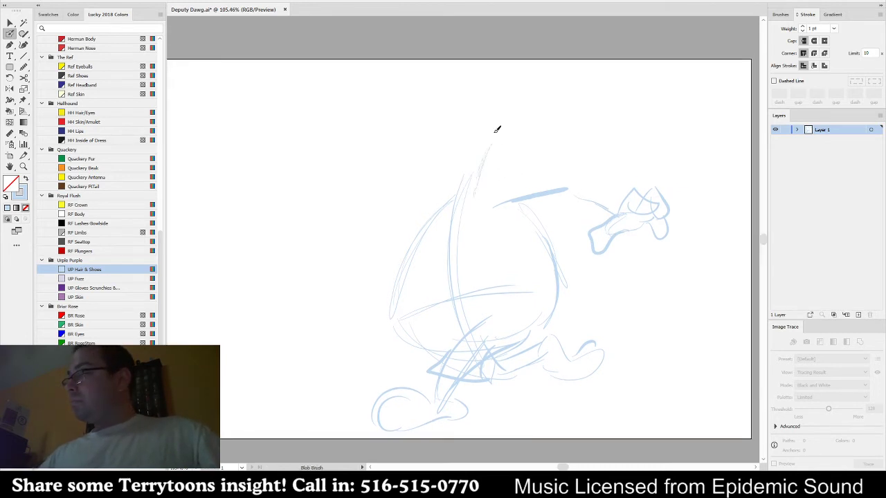
pyautogui.moveTo(460, 192)
pyautogui.mouseDown()
pyautogui.moveTo(472, 128)
pyautogui.moveTo(470, 137)
pyautogui.moveTo(501, 104)
pyautogui.moveTo(468, 118)
pyautogui.moveTo(529, 94)
pyautogui.mouseUp()
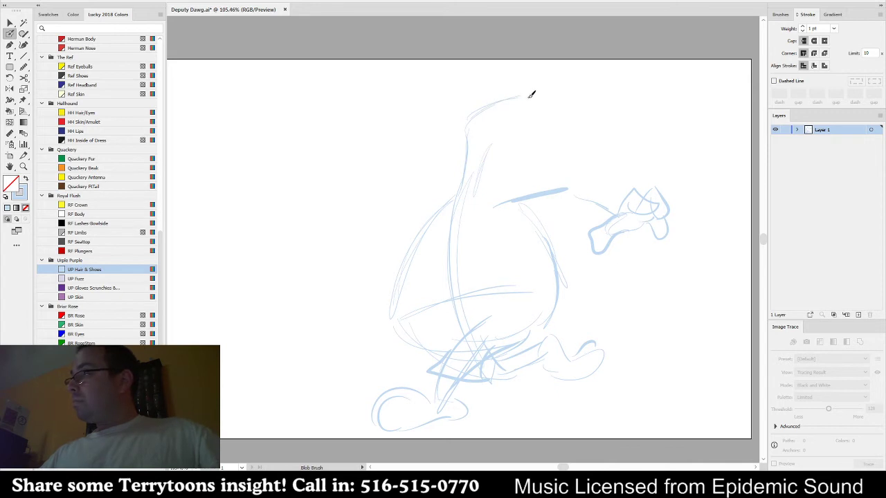
pyautogui.moveTo(529, 135); pyautogui.dragTo(571, 114)
pyautogui.moveTo(573, 117); pyautogui.dragTo(549, 181)
pyautogui.moveTo(572, 137)
pyautogui.mouseDown()
pyautogui.moveTo(552, 126)
pyautogui.moveTo(564, 110)
pyautogui.moveTo(566, 141)
pyautogui.moveTo(541, 152)
pyautogui.moveTo(512, 182)
pyautogui.mouseUp()
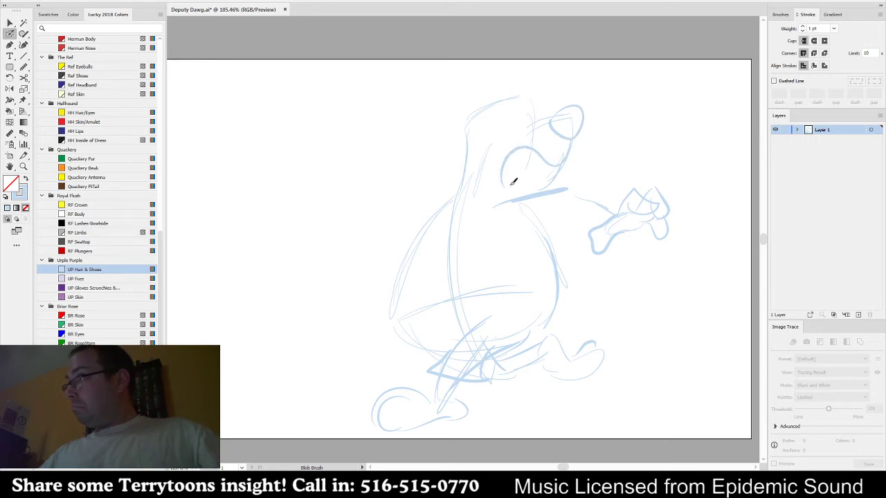
pyautogui.moveTo(565, 163); pyautogui.dragTo(578, 124)
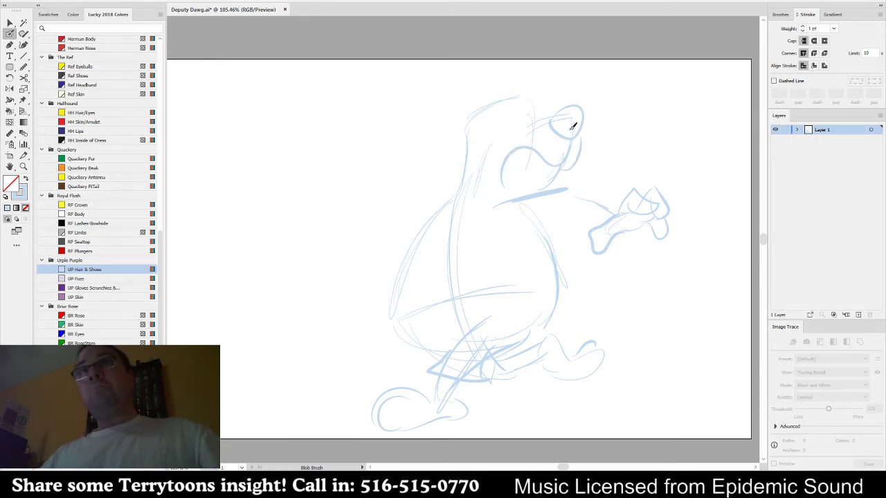
pyautogui.hotkey('ctrl', 'z')
pyautogui.hotkey('ctrl', 'z')
# - Sketch the facial features: a wavy mouth line, two oval eyes with pupils, and a long drooping ear behind the head
pyautogui.moveTo(492, 150)
pyautogui.mouseDown()
pyautogui.moveTo(510, 144)
pyautogui.moveTo(533, 176)
pyautogui.mouseUp()
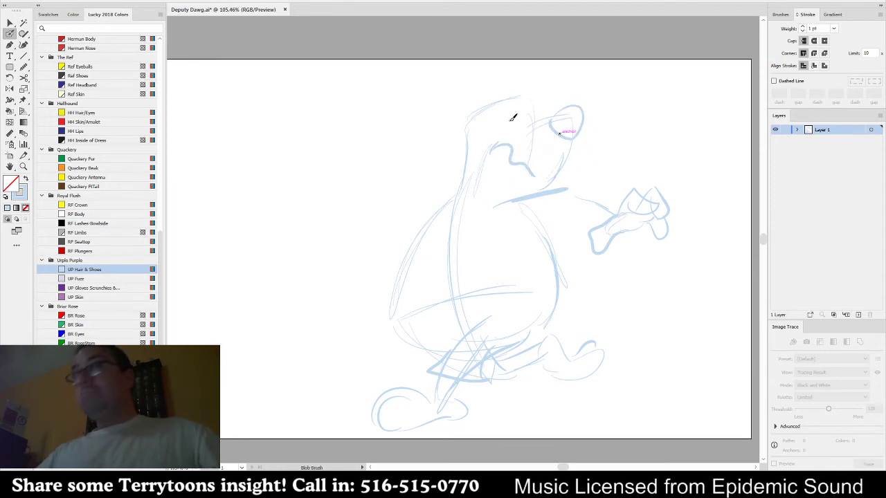
pyautogui.moveTo(522, 96)
pyautogui.mouseDown()
pyautogui.moveTo(515, 130)
pyautogui.moveTo(533, 103)
pyautogui.moveTo(539, 111)
pyautogui.mouseUp()
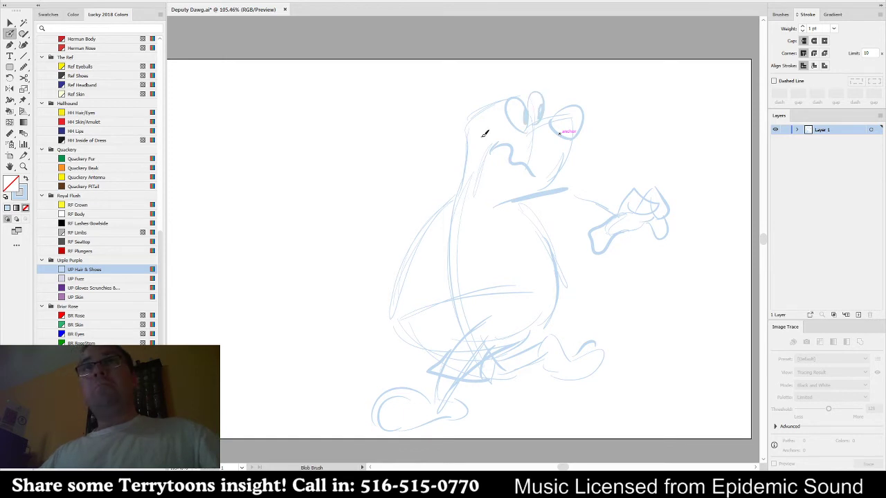
pyautogui.moveTo(461, 128)
pyautogui.mouseDown()
pyautogui.moveTo(427, 193)
pyautogui.moveTo(440, 193)
pyautogui.moveTo(427, 202)
pyautogui.moveTo(475, 136)
pyautogui.mouseUp()
pyautogui.press('space')
pyautogui.moveTo(560, 117); pyautogui.dragTo(547, 125)
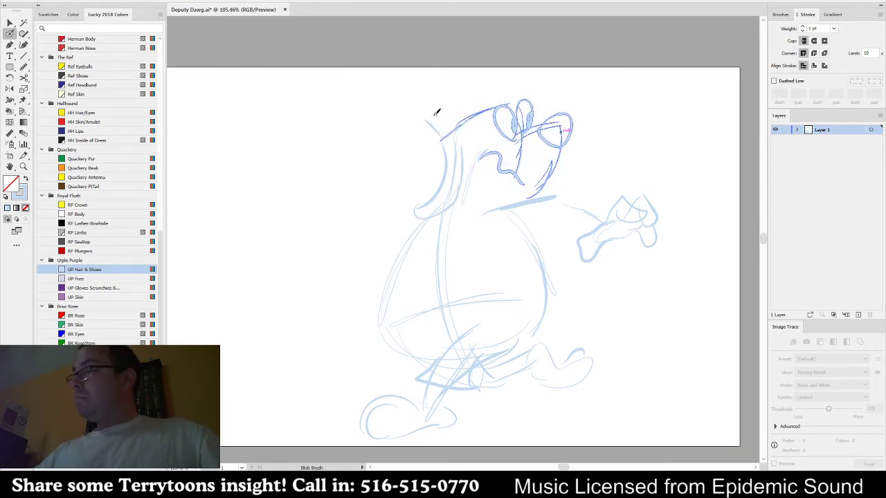
# - Sketch a hat on the head with a tall crown and a wide brim sweeping out at the back and front
pyautogui.moveTo(426, 119)
pyautogui.mouseDown()
pyautogui.moveTo(516, 77)
pyautogui.moveTo(508, 102)
pyautogui.mouseUp()
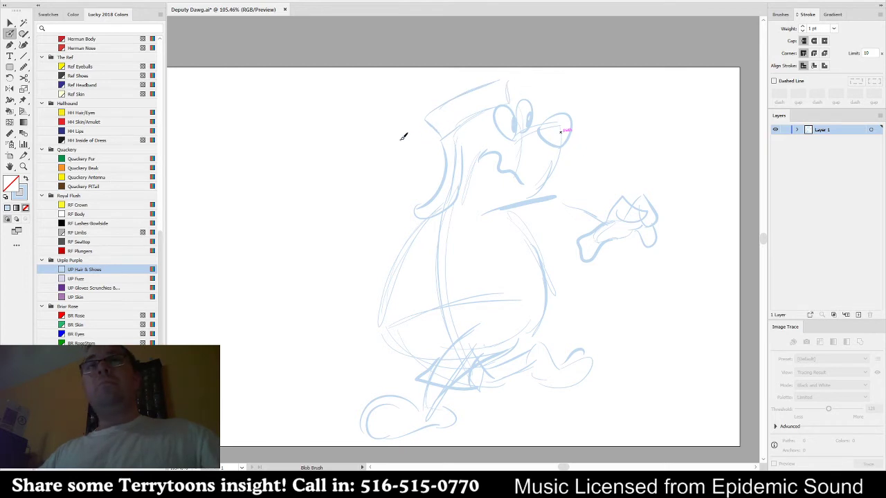
pyautogui.moveTo(441, 138)
pyautogui.mouseDown()
pyautogui.moveTo(361, 145)
pyautogui.moveTo(419, 150)
pyautogui.mouseUp()
pyautogui.moveTo(526, 87)
pyautogui.mouseDown()
pyautogui.moveTo(548, 71)
pyautogui.moveTo(555, 43)
pyautogui.mouseUp()
pyautogui.moveTo(546, 82); pyautogui.dragTo(565, 45)
pyautogui.moveTo(484, 115)
pyautogui.mouseDown()
pyautogui.moveTo(497, 99)
pyautogui.moveTo(525, 97)
pyautogui.mouseUp()
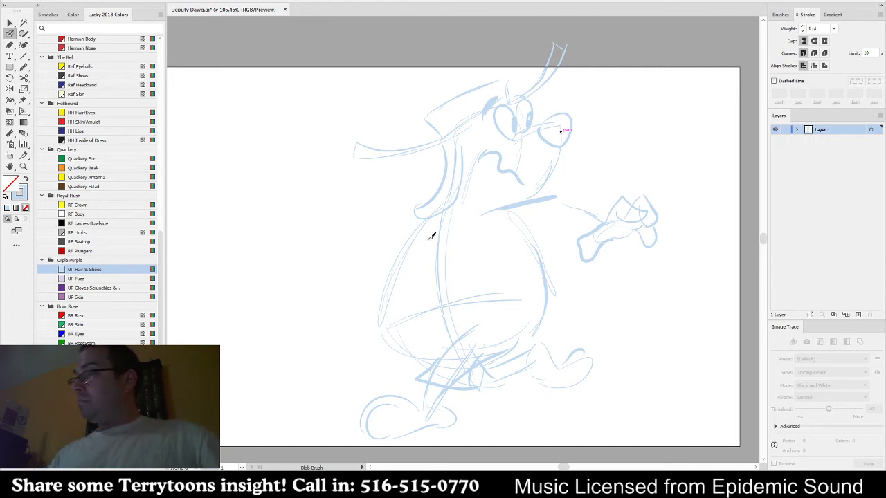
# - Strengthen the shoulder and outstretched arm lines, and sketch an open vest hanging over the belly
pyautogui.moveTo(483, 216); pyautogui.dragTo(559, 179)
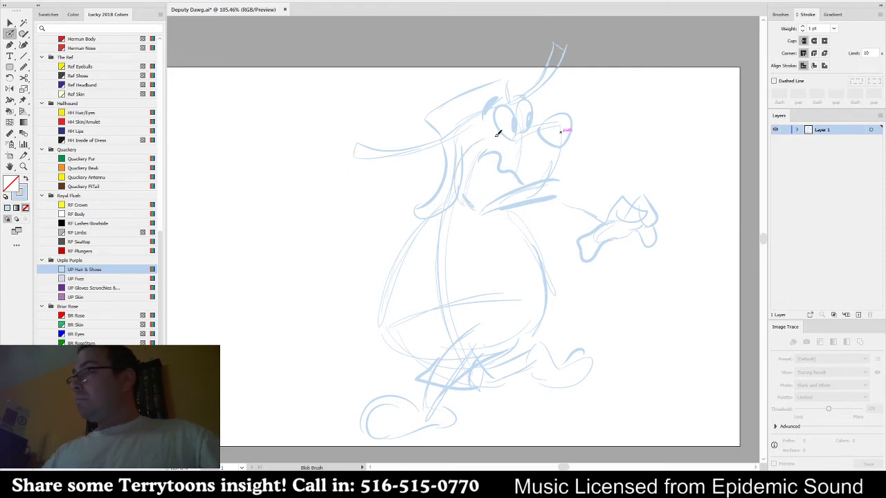
pyautogui.moveTo(560, 184); pyautogui.dragTo(614, 206)
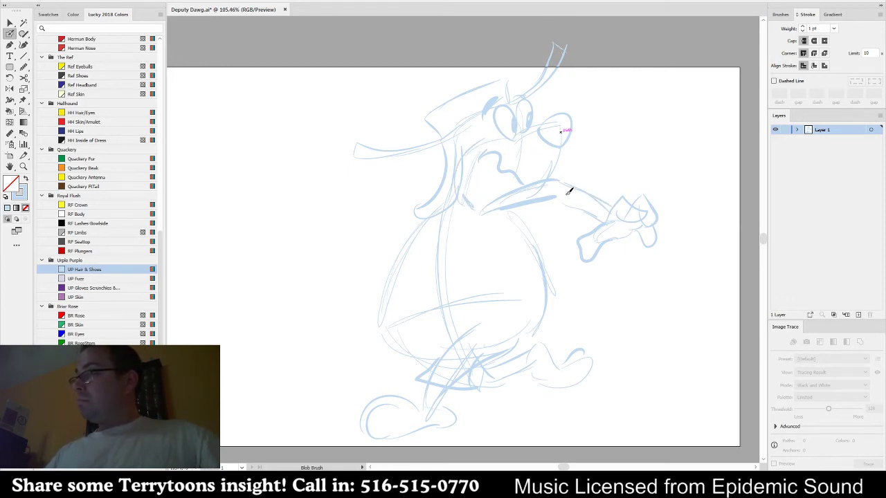
pyautogui.moveTo(485, 207)
pyautogui.mouseDown()
pyautogui.moveTo(507, 323)
pyautogui.moveTo(587, 292)
pyautogui.moveTo(544, 206)
pyautogui.mouseUp()
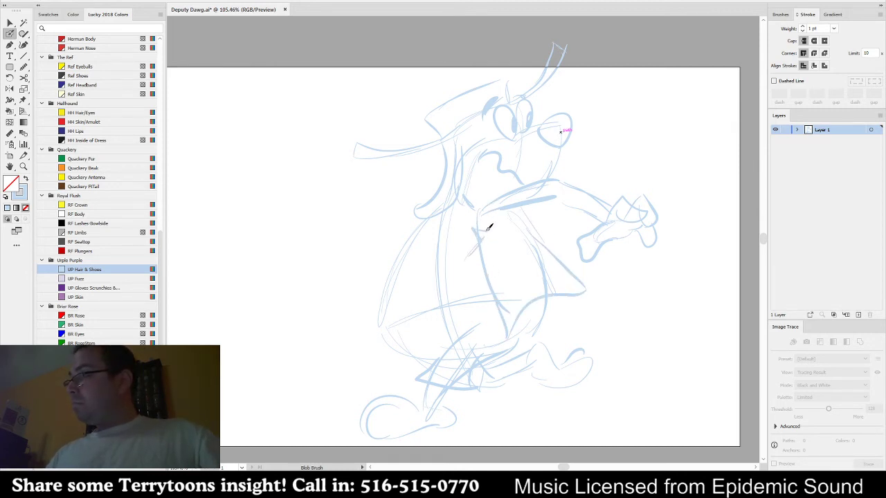
# - Sketch a five-pointed star badge on the chest of the vest with the Blob Brush
pyautogui.press('v')
pyautogui.press('z')
pyautogui.press('v')
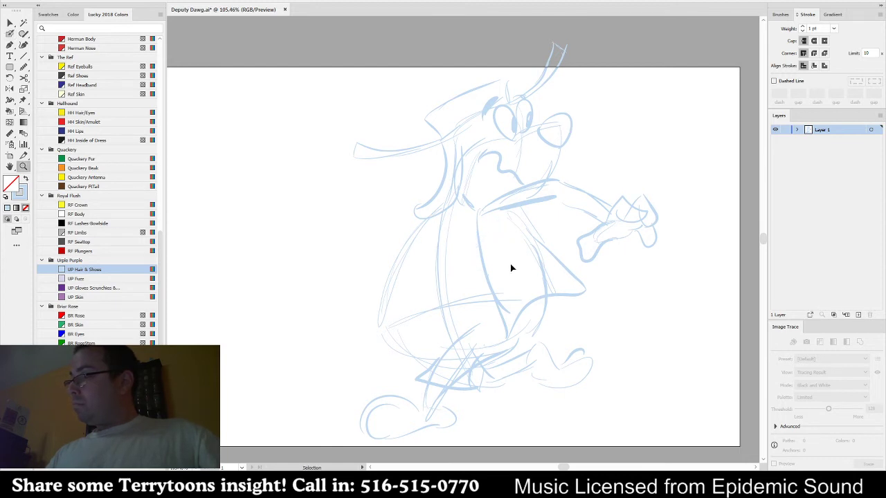
pyautogui.hotkey('shift', 'b')
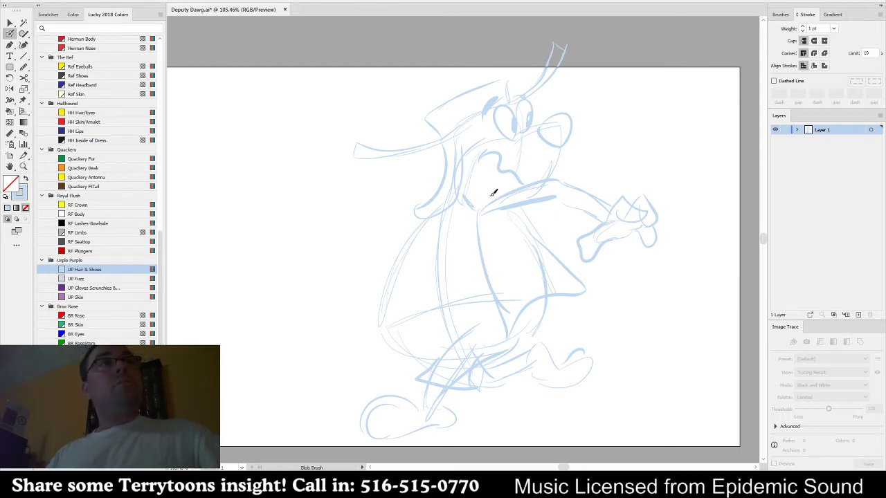
pyautogui.moveTo(498, 216); pyautogui.dragTo(460, 251)
pyautogui.moveTo(499, 216); pyautogui.dragTo(504, 263)
pyautogui.moveTo(462, 253); pyautogui.dragTo(496, 261)
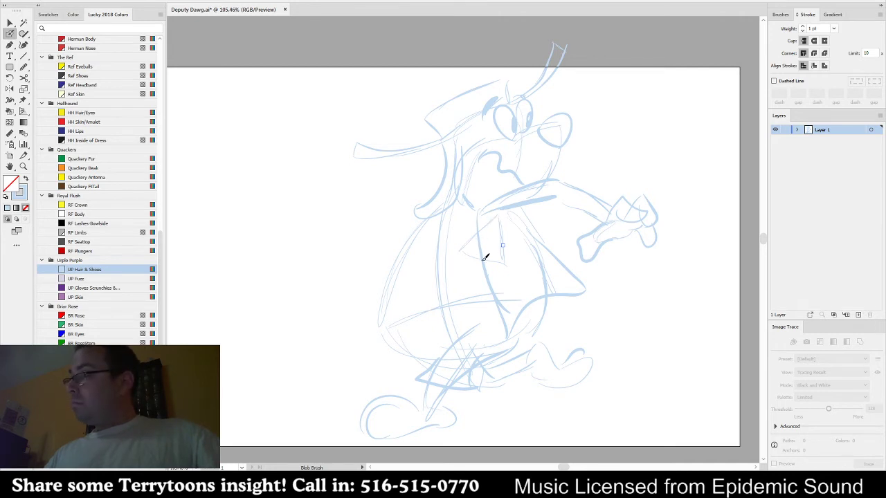
pyautogui.moveTo(469, 216)
pyautogui.mouseDown()
pyautogui.moveTo(522, 231)
pyautogui.moveTo(477, 251)
pyautogui.moveTo(510, 234)
pyautogui.moveTo(467, 215)
pyautogui.mouseUp()
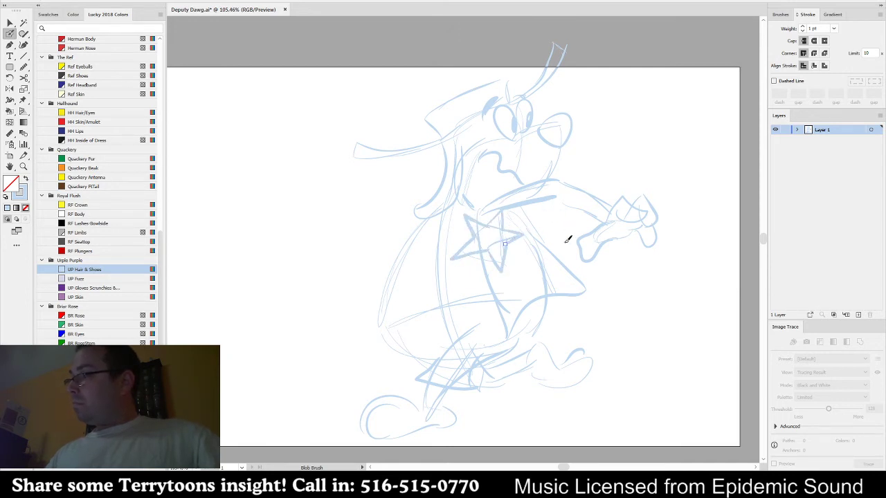
# - Sketch the rear arm stretched out behind the body, ending in a hand with curled and extended fingers
pyautogui.moveTo(392, 291)
pyautogui.mouseDown()
pyautogui.moveTo(358, 249)
pyautogui.moveTo(401, 236)
pyautogui.mouseUp()
pyautogui.moveTo(465, 222)
pyautogui.mouseDown()
pyautogui.moveTo(521, 209)
pyautogui.moveTo(368, 219)
pyautogui.moveTo(407, 228)
pyautogui.mouseUp()
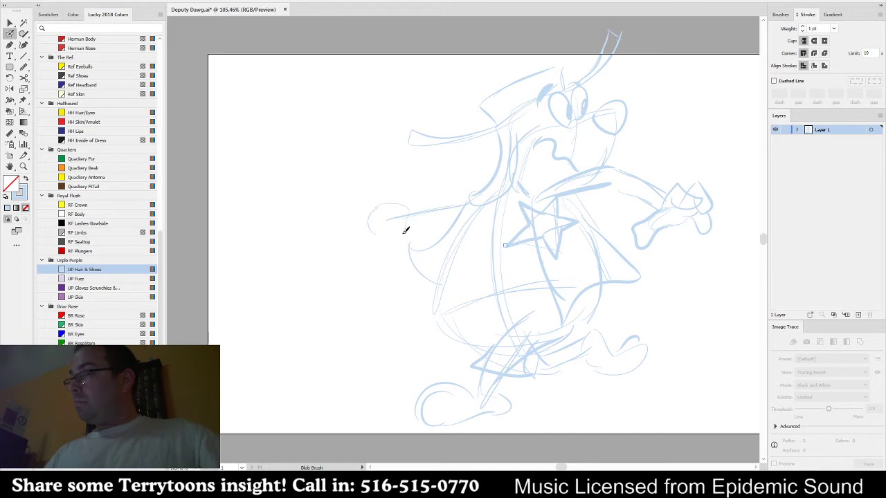
pyautogui.moveTo(388, 195); pyautogui.dragTo(383, 220)
pyautogui.hotkey('ctrl', 'z')
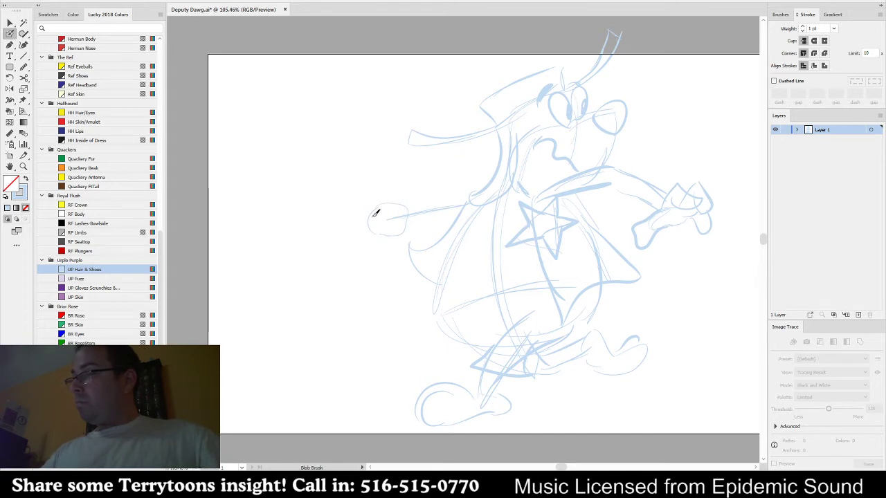
pyautogui.moveTo(374, 214)
pyautogui.mouseDown()
pyautogui.moveTo(408, 237)
pyautogui.moveTo(382, 205)
pyautogui.mouseUp()
pyautogui.moveTo(374, 206)
pyautogui.mouseDown()
pyautogui.moveTo(315, 207)
pyautogui.moveTo(308, 228)
pyautogui.moveTo(372, 210)
pyautogui.moveTo(353, 214)
pyautogui.moveTo(352, 226)
pyautogui.moveTo(382, 210)
pyautogui.moveTo(371, 241)
pyautogui.moveTo(360, 238)
pyautogui.moveTo(371, 213)
pyautogui.moveTo(378, 237)
pyautogui.mouseUp()
pyautogui.hotkey('ctrl', 'z')
pyautogui.hotkey('ctrl', 'z')
pyautogui.hotkey('ctrl', 'z')
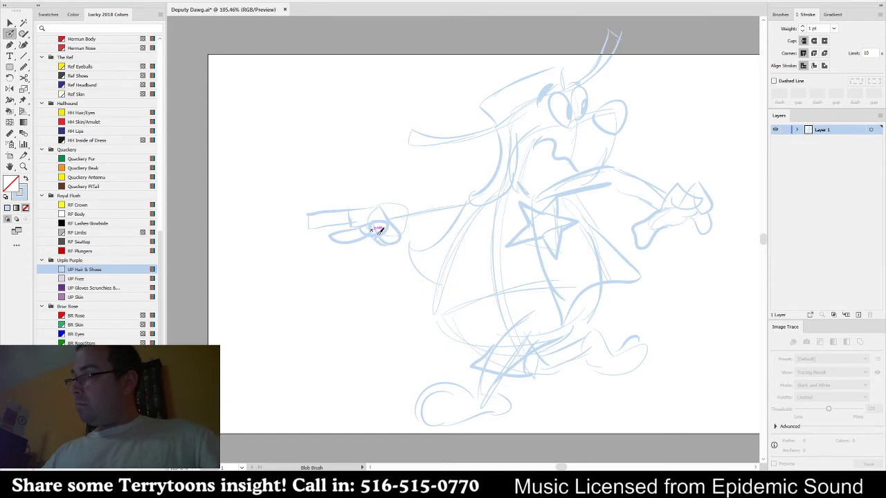
pyautogui.moveTo(379, 197)
pyautogui.mouseDown()
pyautogui.moveTo(386, 213)
pyautogui.moveTo(447, 219)
pyautogui.moveTo(487, 195)
pyautogui.mouseUp()
# - Sketch a thick, wavy tail curving up and out behind the lower body to a pointed tip
pyautogui.moveTo(676, 289); pyautogui.dragTo(638, 285)
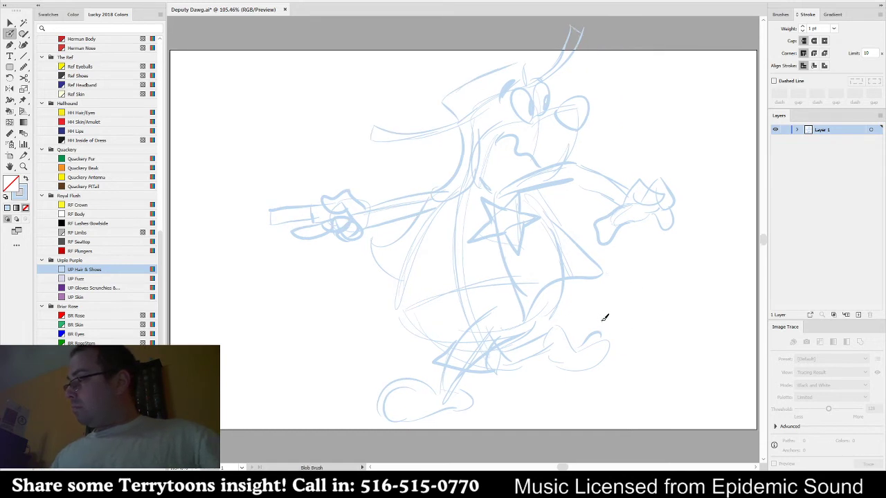
pyautogui.moveTo(681, 300)
pyautogui.mouseDown()
pyautogui.moveTo(580, 289)
pyautogui.moveTo(624, 266)
pyautogui.moveTo(662, 276)
pyautogui.moveTo(680, 306)
pyautogui.mouseUp()
pyautogui.hotkey('ctrl', 'z')
pyautogui.hotkey('ctrl', 'z')
pyautogui.moveTo(645, 261)
pyautogui.mouseDown()
pyautogui.moveTo(581, 300)
pyautogui.moveTo(614, 270)
pyautogui.moveTo(565, 288)
pyautogui.moveTo(643, 249)
pyautogui.moveTo(676, 275)
pyautogui.moveTo(640, 272)
pyautogui.moveTo(613, 297)
pyautogui.moveTo(572, 277)
pyautogui.mouseUp()
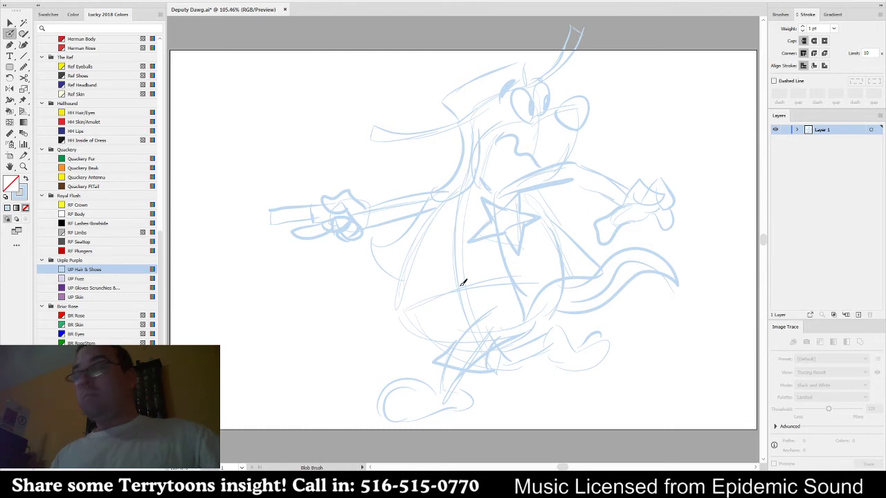
# - Sketch a wide belt with small round studs across the belly, and strengthen the lower belly and trouser leg lines
pyautogui.moveTo(386, 303)
pyautogui.mouseDown()
pyautogui.moveTo(415, 285)
pyautogui.moveTo(497, 266)
pyautogui.mouseUp()
pyautogui.moveTo(386, 303)
pyautogui.mouseDown()
pyautogui.moveTo(400, 330)
pyautogui.moveTo(405, 303)
pyautogui.moveTo(472, 278)
pyautogui.mouseUp()
pyautogui.moveTo(505, 267); pyautogui.dragTo(508, 269)
pyautogui.moveTo(404, 325); pyautogui.dragTo(463, 342)
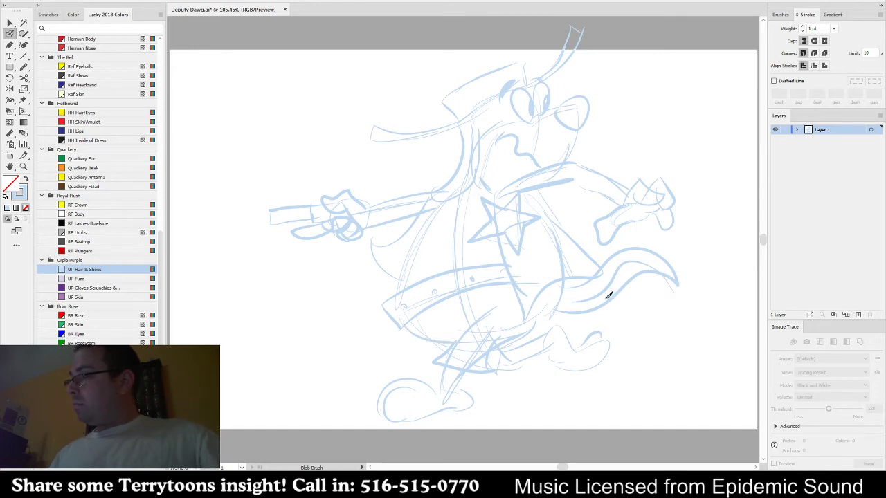
pyautogui.moveTo(558, 309); pyautogui.dragTo(569, 280)
pyautogui.moveTo(534, 340); pyautogui.dragTo(529, 374)
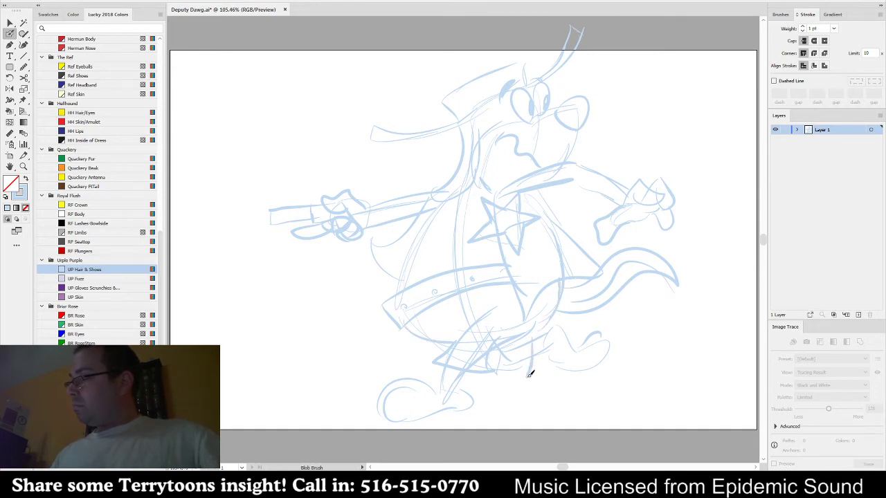
# - Select the entire character sketch, resize and reposition it to fit inside the artboard with a margin, and deselect it
pyautogui.hotkey('ctrl', 'a')
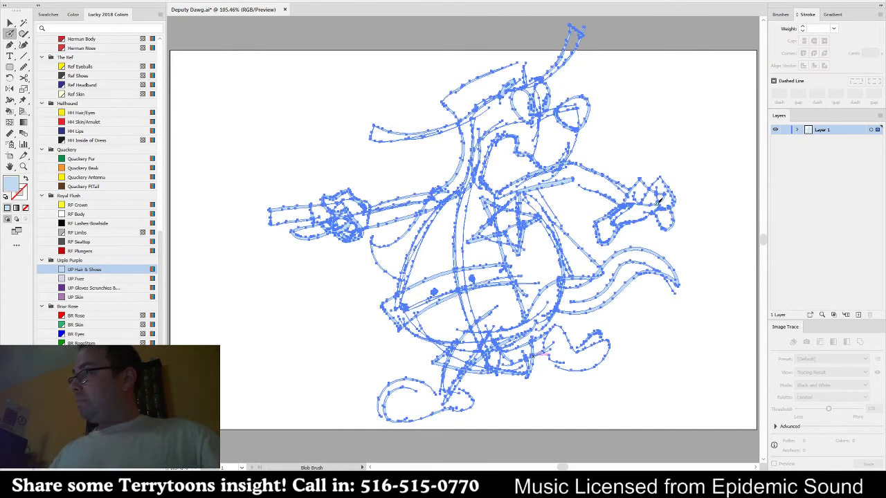
pyautogui.press('v')
pyautogui.moveTo(679, 223); pyautogui.dragTo(585, 243)
pyautogui.click(671, 264)
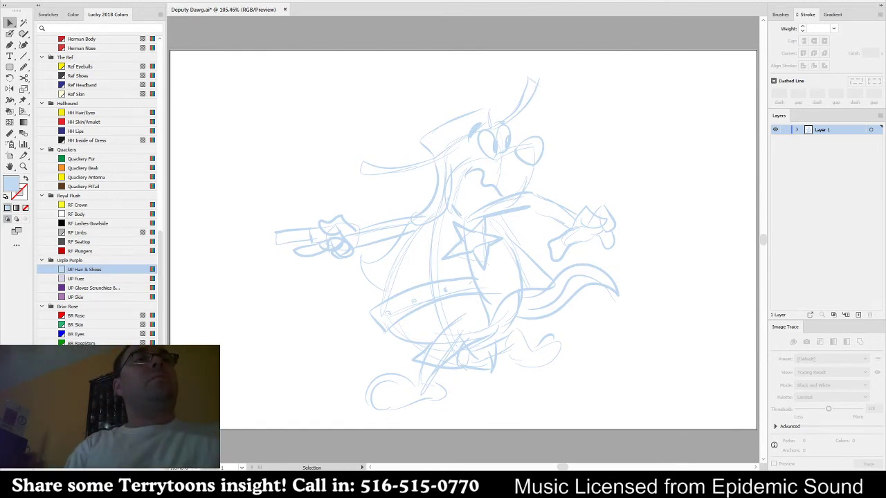
pyautogui.click(584, 293)
pyautogui.click(606, 359)
pyautogui.hotkey('ctrl', 'a')
pyautogui.moveTo(619, 238); pyautogui.dragTo(630, 259)
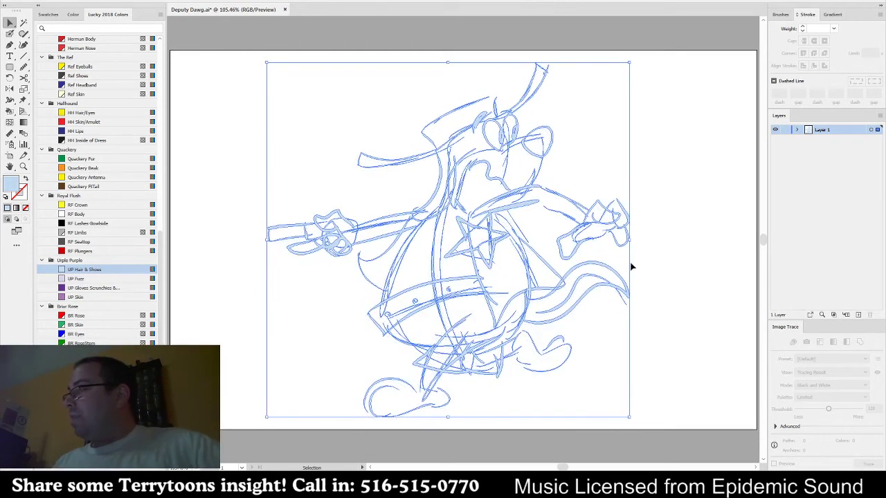
pyautogui.press('a')
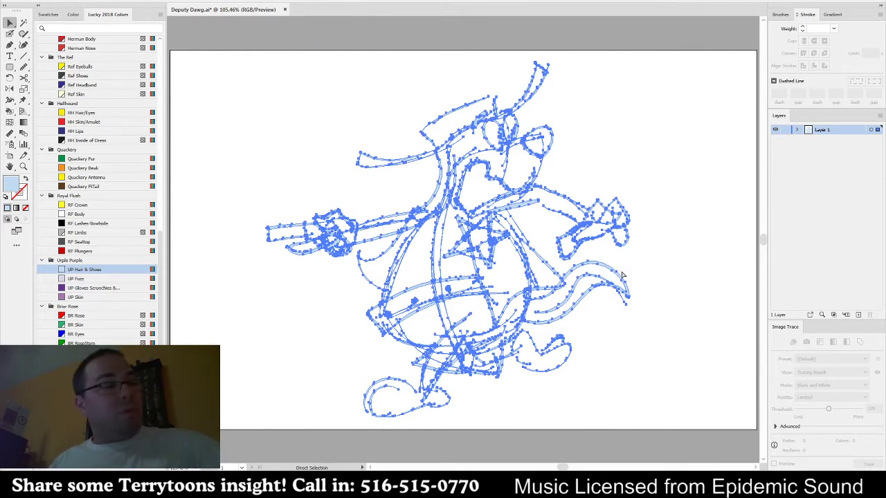
pyautogui.keyDown('ctrl'); pyautogui.click(599, 255); pyautogui.keyUp('ctrl')
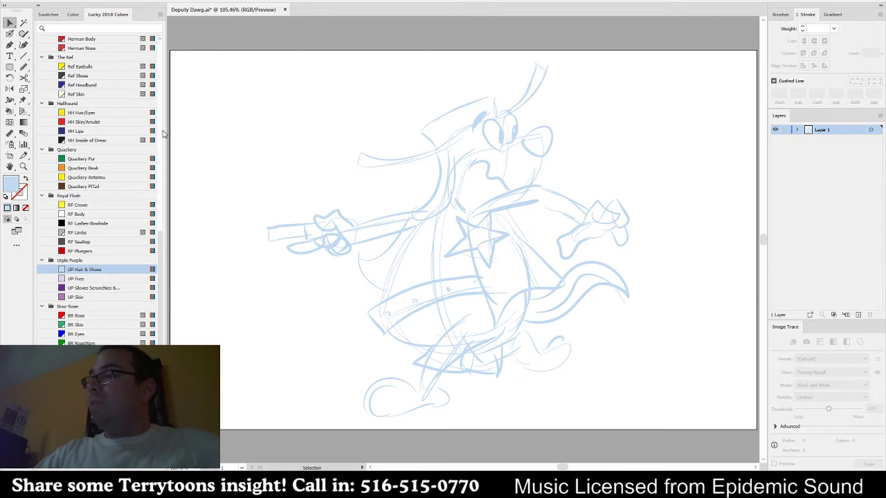
# - Set the drawing colour to Black and ink the nose, muzzle front and wavy mouth line with the Blob Brush
pyautogui.scroll(10, 164, 132)
pyautogui.click(101, 69)
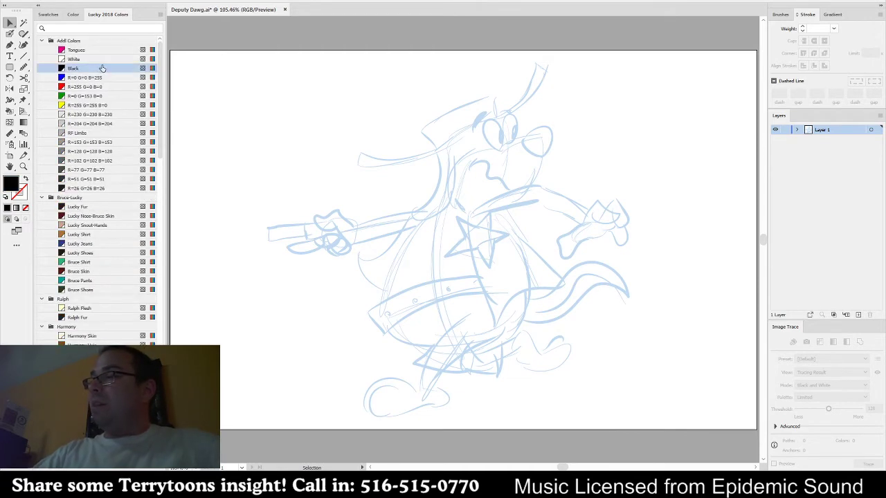
pyautogui.hotkey('shift', 'b')
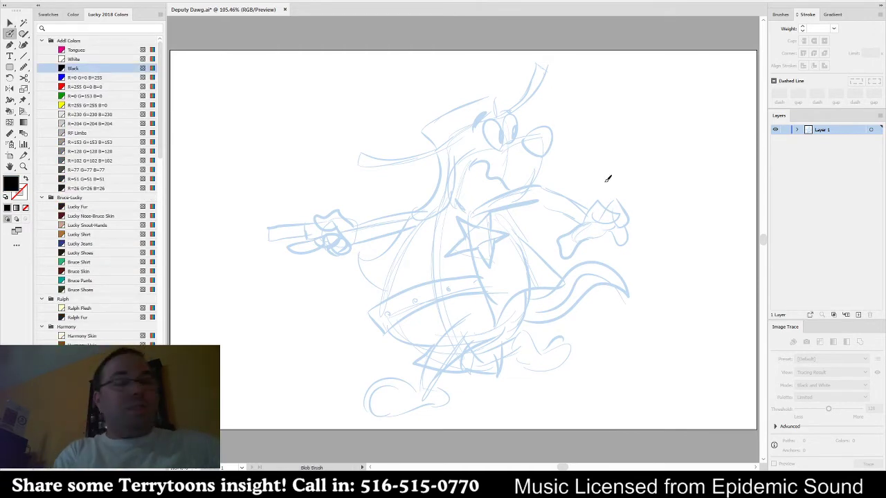
pyautogui.scroll(1, 555, 132)
pyautogui.scroll(1, 556, 133)
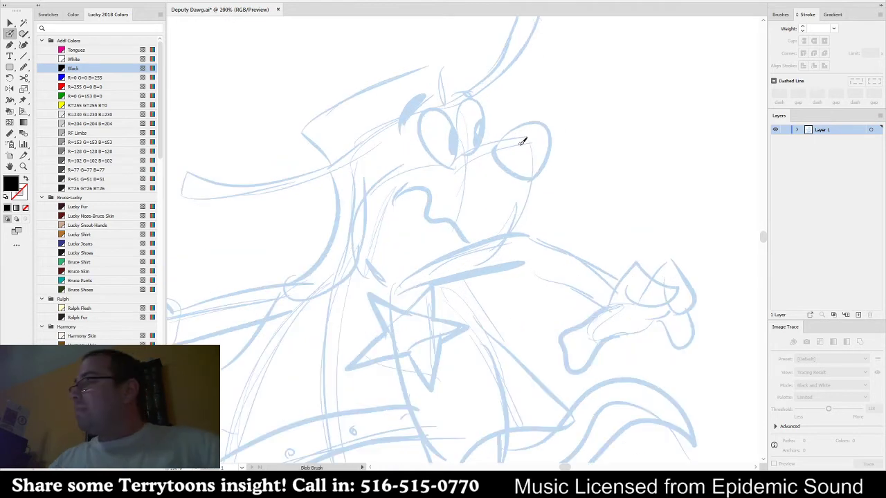
pyautogui.moveTo(530, 177)
pyautogui.mouseDown()
pyautogui.moveTo(496, 148)
pyautogui.moveTo(515, 127)
pyautogui.moveTo(552, 144)
pyautogui.mouseUp()
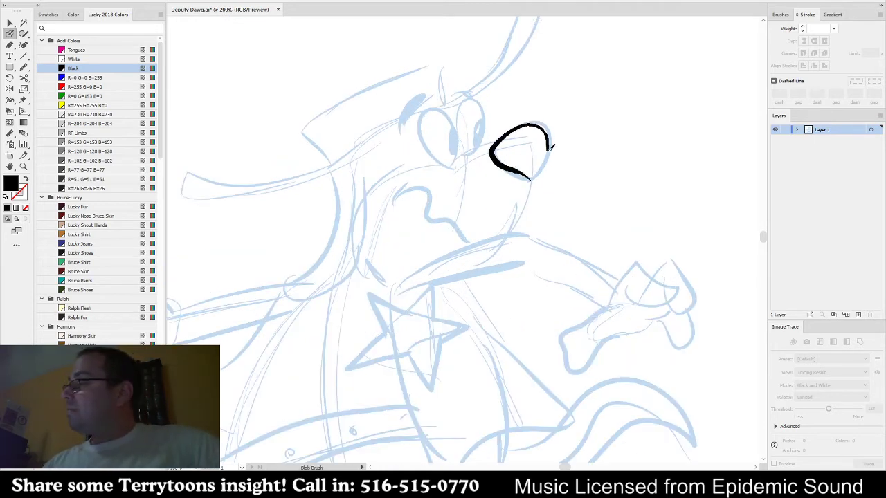
pyautogui.moveTo(538, 174)
pyautogui.mouseDown()
pyautogui.moveTo(540, 147)
pyautogui.moveTo(549, 193)
pyautogui.mouseUp()
pyautogui.moveTo(539, 229); pyautogui.dragTo(533, 234)
pyautogui.moveTo(407, 192)
pyautogui.mouseDown()
pyautogui.moveTo(431, 216)
pyautogui.moveTo(457, 225)
pyautogui.mouseUp()
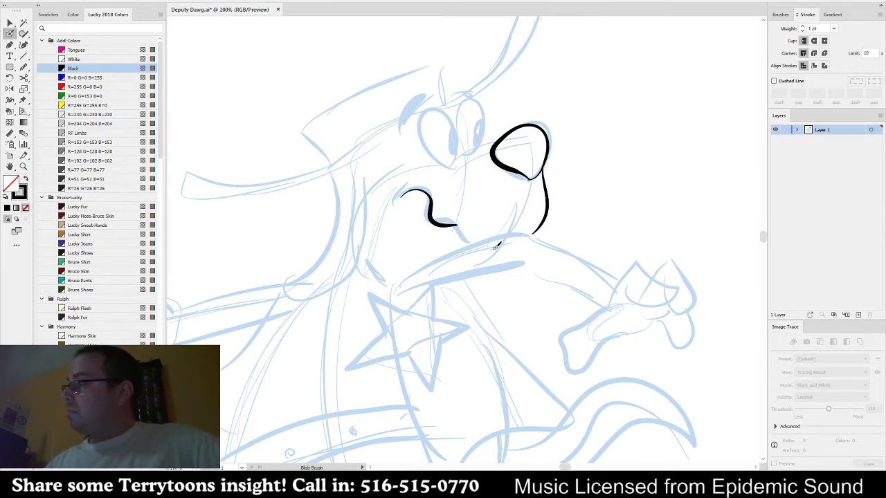
# - Ink the raised shoulder line and the curled fingers and palm of the outstretched front hand
pyautogui.moveTo(413, 280)
pyautogui.mouseDown()
pyautogui.moveTo(463, 247)
pyautogui.moveTo(532, 236)
pyautogui.mouseUp()
pyautogui.moveTo(646, 239); pyautogui.dragTo(556, 198)
pyautogui.moveTo(526, 263)
pyautogui.mouseDown()
pyautogui.moveTo(547, 218)
pyautogui.moveTo(589, 253)
pyautogui.moveTo(542, 253)
pyautogui.mouseUp()
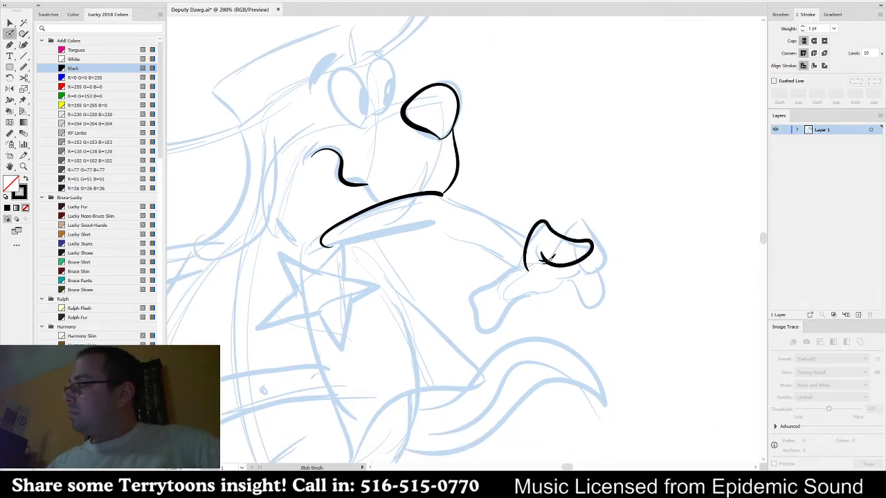
pyautogui.moveTo(574, 228)
pyautogui.mouseDown()
pyautogui.moveTo(585, 220)
pyautogui.moveTo(609, 260)
pyautogui.moveTo(585, 270)
pyautogui.mouseUp()
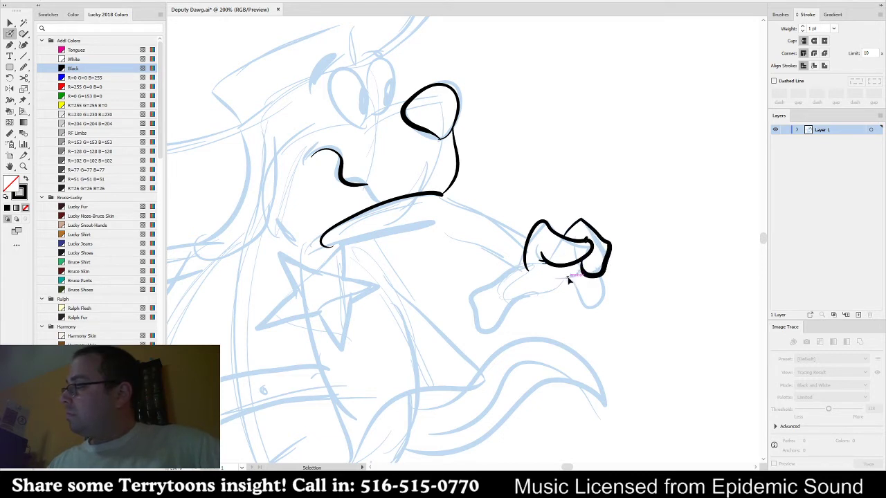
pyautogui.moveTo(521, 286)
pyautogui.mouseDown()
pyautogui.moveTo(574, 273)
pyautogui.moveTo(591, 298)
pyautogui.moveTo(605, 287)
pyautogui.moveTo(603, 266)
pyautogui.mouseUp()
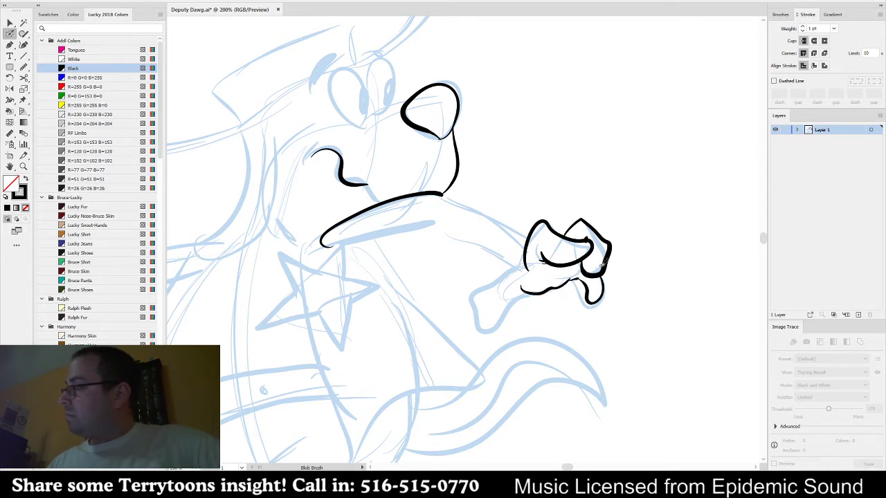
pyautogui.hotkey('ctrl', 'z')
pyautogui.moveTo(603, 302); pyautogui.dragTo(608, 274)
# - Ink the thumb of the front hand and the upper and lower edges of the outstretched arm
pyautogui.moveTo(528, 268)
pyautogui.mouseDown()
pyautogui.moveTo(490, 283)
pyautogui.moveTo(476, 311)
pyautogui.moveTo(502, 315)
pyautogui.moveTo(534, 294)
pyautogui.moveTo(618, 304)
pyautogui.mouseUp()
pyautogui.moveTo(564, 263); pyautogui.dragTo(626, 237)
pyautogui.moveTo(450, 247)
pyautogui.mouseDown()
pyautogui.moveTo(565, 214)
pyautogui.moveTo(557, 232)
pyautogui.moveTo(570, 220)
pyautogui.moveTo(609, 240)
pyautogui.mouseUp()
pyautogui.hotkey('ctrl', 'z')
pyautogui.moveTo(637, 273)
pyautogui.mouseDown()
pyautogui.moveTo(626, 254)
pyautogui.moveTo(576, 236)
pyautogui.moveTo(552, 229)
pyautogui.mouseUp()
# - Ink the long drooping near ear, the far ear flung forward above the nose, and the bridge of the snout
pyautogui.moveTo(566, 195)
pyautogui.mouseDown()
pyautogui.moveTo(654, 236)
pyautogui.moveTo(659, 226)
pyautogui.moveTo(554, 199)
pyautogui.moveTo(571, 207)
pyautogui.moveTo(508, 204)
pyautogui.moveTo(542, 218)
pyautogui.mouseUp()
pyautogui.moveTo(503, 166)
pyautogui.mouseDown()
pyautogui.moveTo(497, 244)
pyautogui.moveTo(418, 256)
pyautogui.moveTo(470, 179)
pyautogui.mouseUp()
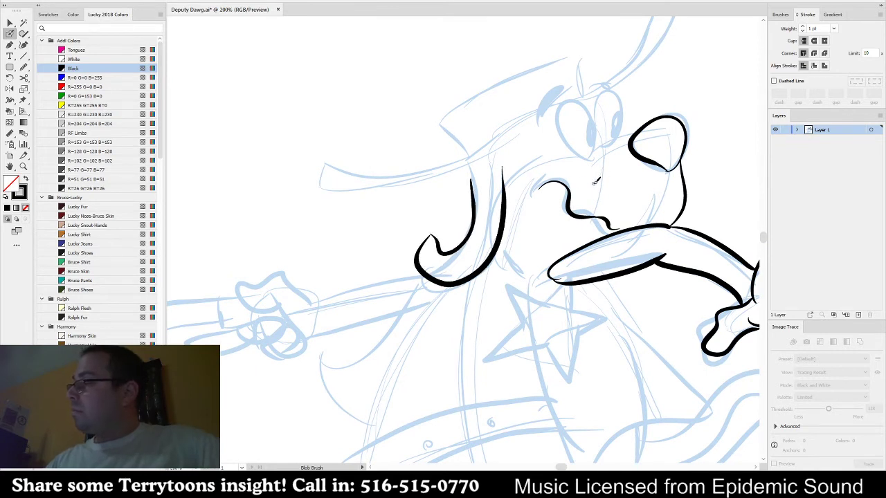
pyautogui.moveTo(633, 102)
pyautogui.mouseDown()
pyautogui.moveTo(610, 147)
pyautogui.moveTo(649, 159)
pyautogui.moveTo(647, 140)
pyautogui.moveTo(642, 160)
pyautogui.moveTo(604, 156)
pyautogui.moveTo(540, 182)
pyautogui.mouseUp()
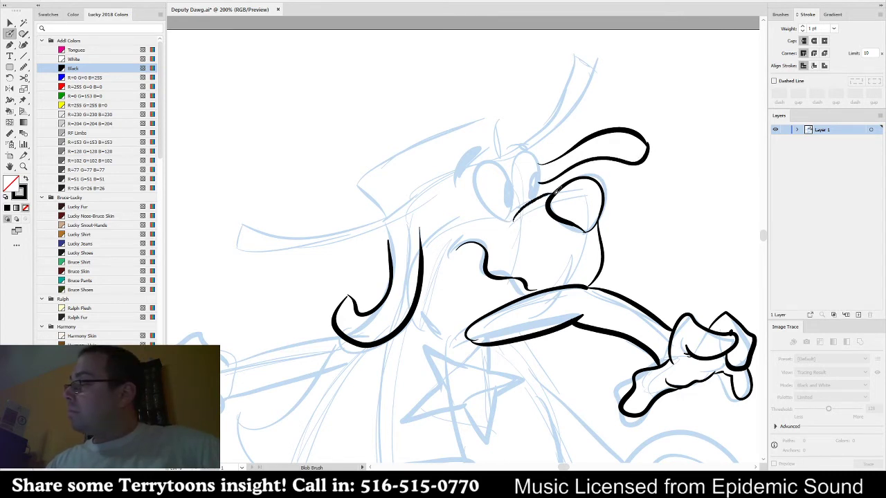
# - Ink the cheek line curving back from the snout and the large oval outline of the near eye
pyautogui.moveTo(514, 218)
pyautogui.mouseDown()
pyautogui.moveTo(469, 216)
pyautogui.moveTo(425, 260)
pyautogui.moveTo(466, 216)
pyautogui.moveTo(521, 209)
pyautogui.moveTo(502, 203)
pyautogui.moveTo(513, 212)
pyautogui.moveTo(507, 222)
pyautogui.moveTo(477, 216)
pyautogui.moveTo(431, 242)
pyautogui.mouseUp()
pyautogui.hotkey('ctrl', 'z')
pyautogui.hotkey('ctrl', 'z')
pyautogui.moveTo(513, 217)
pyautogui.mouseDown()
pyautogui.moveTo(478, 181)
pyautogui.moveTo(485, 155)
pyautogui.moveTo(503, 159)
pyautogui.moveTo(515, 185)
pyautogui.moveTo(508, 220)
pyautogui.moveTo(483, 206)
pyautogui.moveTo(465, 166)
pyautogui.moveTo(491, 143)
pyautogui.moveTo(513, 220)
pyautogui.mouseUp()
pyautogui.hotkey('ctrl', 'z')
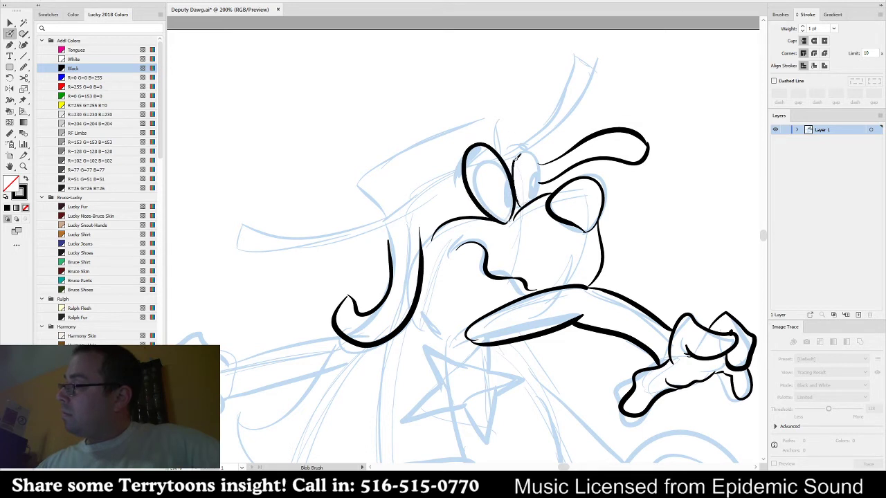
# - Ink the far eye outline, solid black pupils in both eyes, and arched eyebrows above them
pyautogui.moveTo(542, 148)
pyautogui.mouseDown()
pyautogui.moveTo(543, 185)
pyautogui.moveTo(533, 199)
pyautogui.mouseUp()
pyautogui.moveTo(496, 177); pyautogui.dragTo(504, 204)
pyautogui.hotkey('ctrl', 'z')
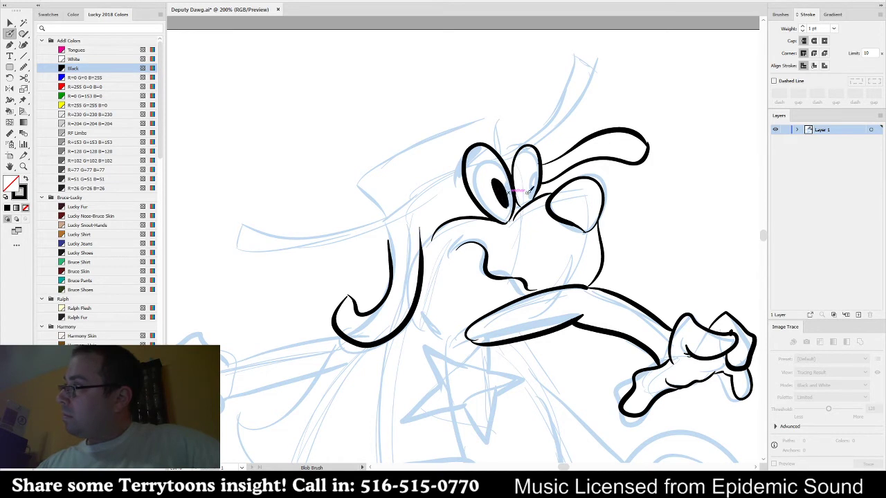
pyautogui.moveTo(468, 125)
pyautogui.mouseDown()
pyautogui.moveTo(450, 169)
pyautogui.moveTo(478, 103)
pyautogui.moveTo(533, 133)
pyautogui.moveTo(554, 129)
pyautogui.mouseUp()
pyautogui.hotkey('ctrl', 'z')
pyautogui.hotkey('ctrl', 'z')
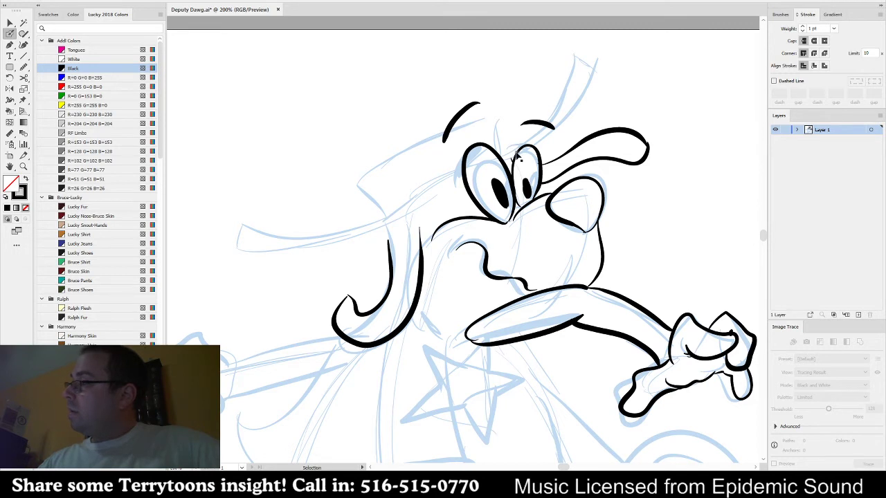
# - Ink the front of the hat brim sweeping upward and the outline of the tall hat crown
pyautogui.moveTo(543, 137)
pyautogui.mouseDown()
pyautogui.moveTo(570, 111)
pyautogui.moveTo(598, 53)
pyautogui.moveTo(554, 111)
pyautogui.mouseUp()
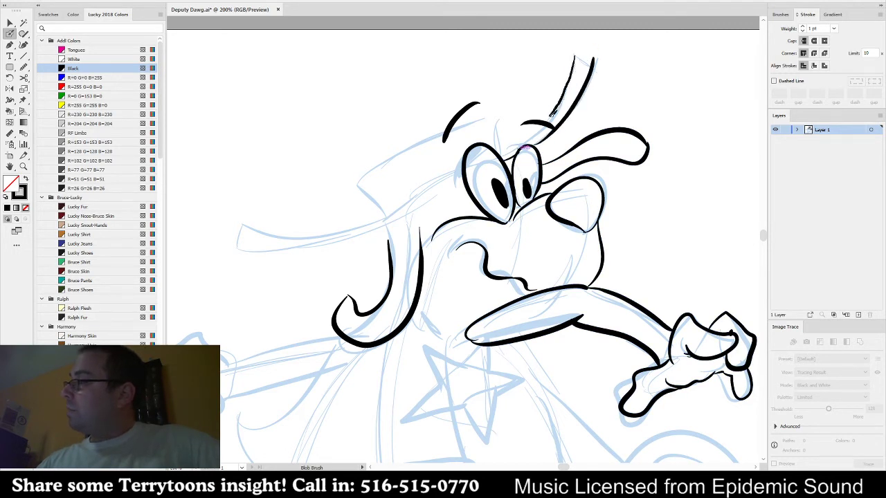
pyautogui.moveTo(504, 150); pyautogui.dragTo(578, 55)
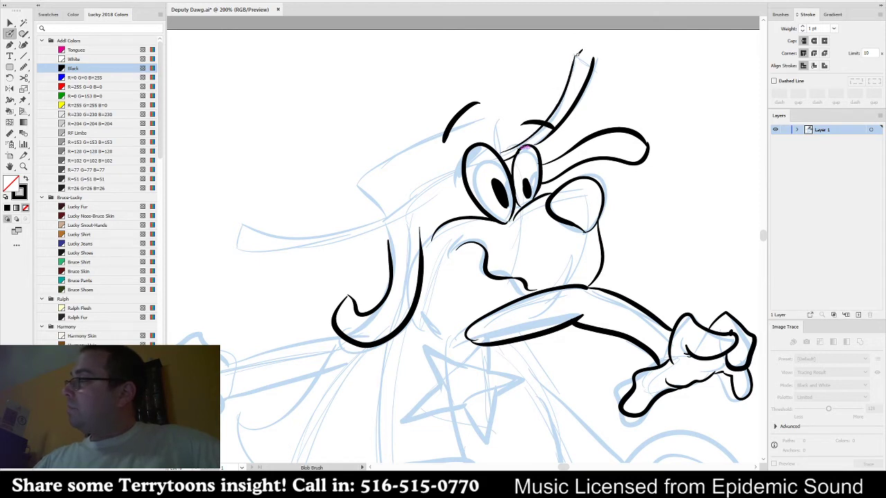
pyautogui.hotkey('ctrl', 'z')
pyautogui.moveTo(495, 108); pyautogui.dragTo(496, 155)
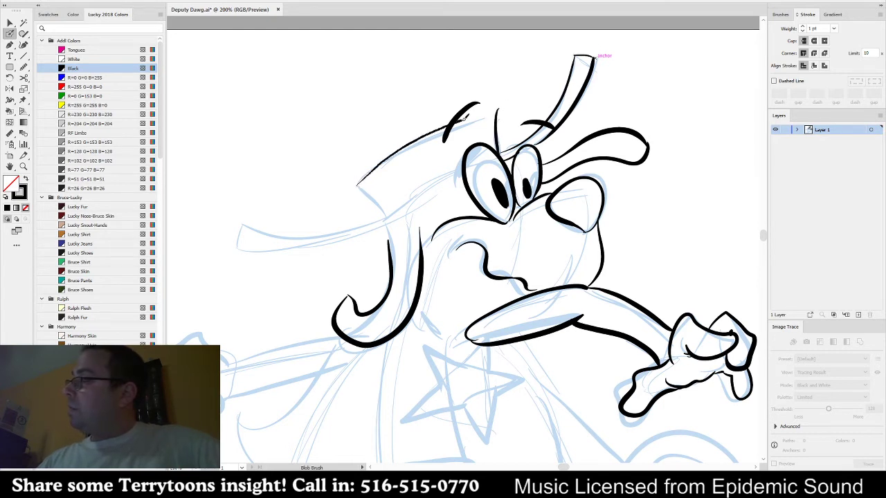
pyautogui.moveTo(476, 110)
pyautogui.mouseDown()
pyautogui.moveTo(396, 151)
pyautogui.moveTo(359, 184)
pyautogui.moveTo(385, 220)
pyautogui.mouseUp()
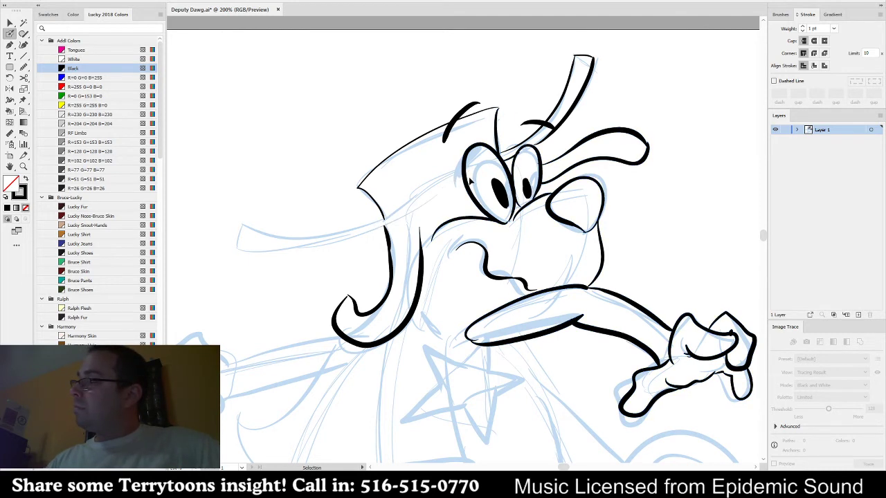
# - Ink the back of the hat brim curling upward to a squared tip above the sketched brim
pyautogui.moveTo(426, 200)
pyautogui.mouseDown()
pyautogui.moveTo(278, 241)
pyautogui.moveTo(234, 219)
pyautogui.mouseUp()
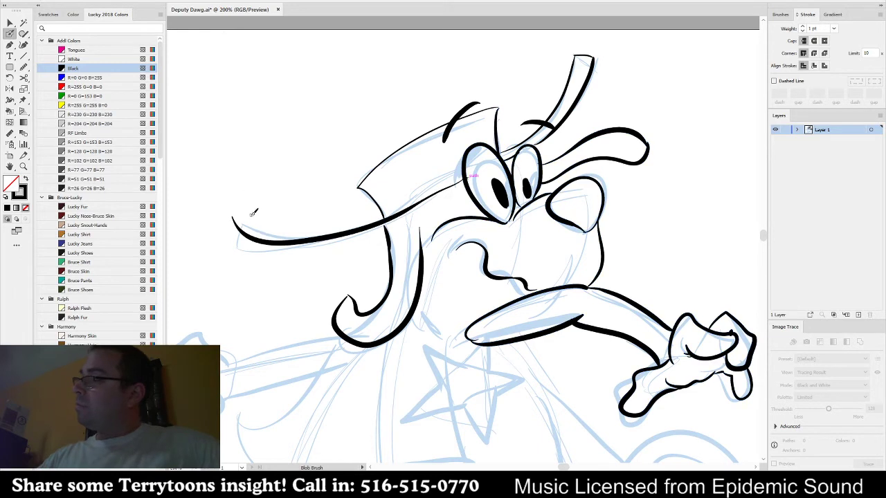
pyautogui.hotkey('ctrl', 'z')
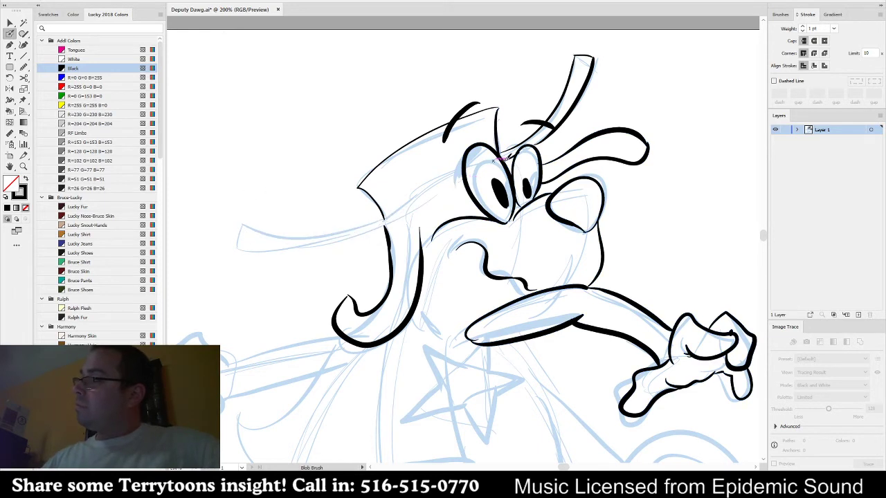
pyautogui.moveTo(354, 216)
pyautogui.mouseDown()
pyautogui.moveTo(263, 186)
pyautogui.moveTo(259, 171)
pyautogui.mouseUp()
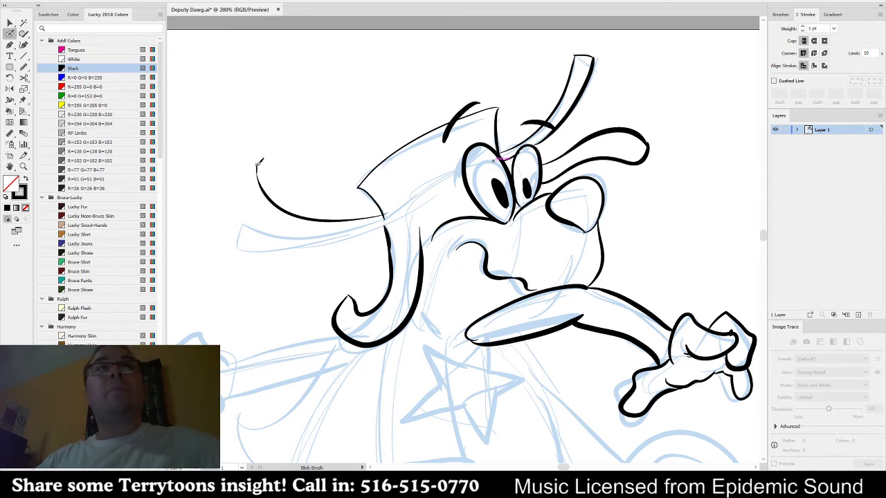
pyautogui.moveTo(259, 161); pyautogui.dragTo(282, 150)
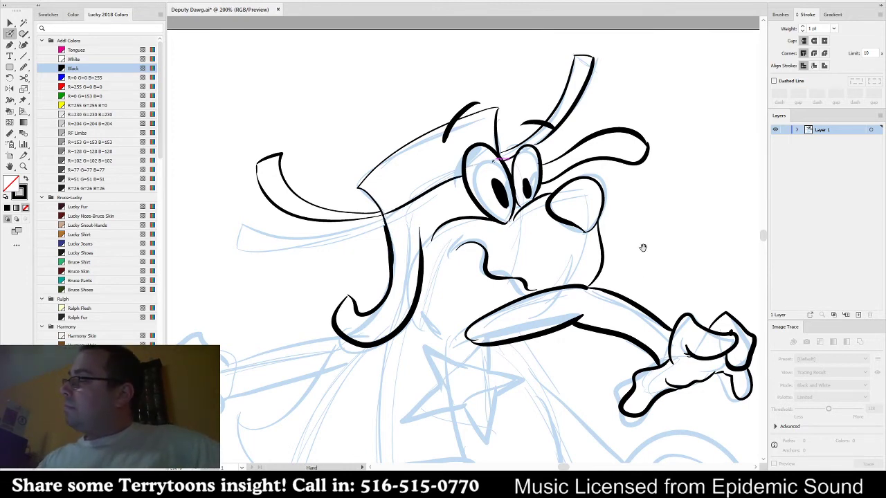
pyautogui.moveTo(626, 288); pyautogui.dragTo(658, 142)
pyautogui.moveTo(636, 240); pyautogui.dragTo(600, 257)
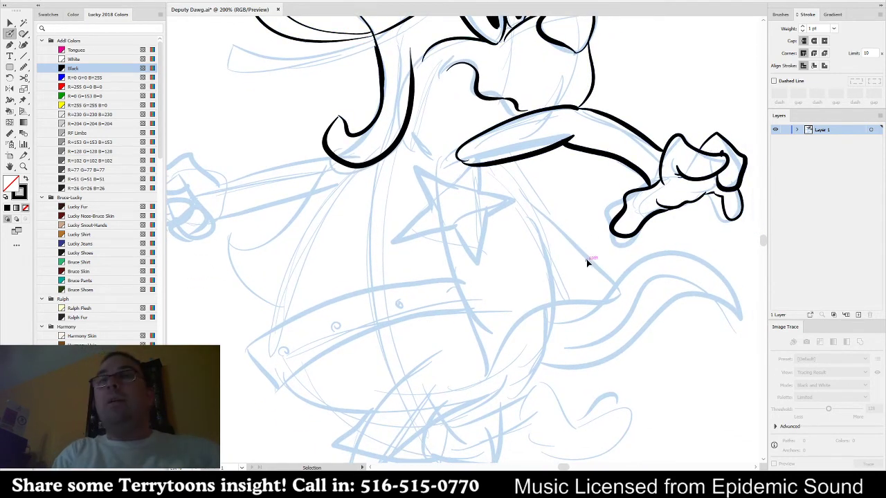
pyautogui.scroll(-1, 587, 261)
pyautogui.moveTo(537, 194); pyautogui.dragTo(497, 230)
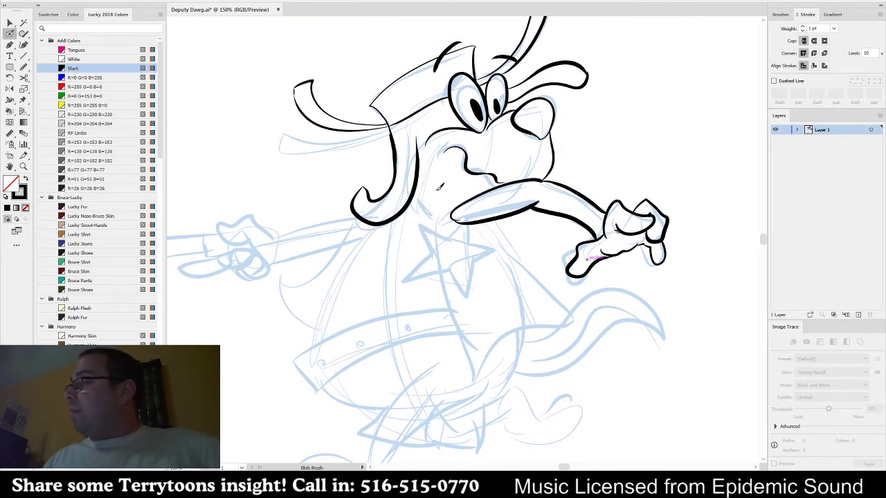
# - Ink the curved shoulder line from the top of the outstretched arm down toward the sketched star badge
pyautogui.moveTo(436, 231); pyautogui.dragTo(459, 203)
pyautogui.hotkey('ctrl', 'z')
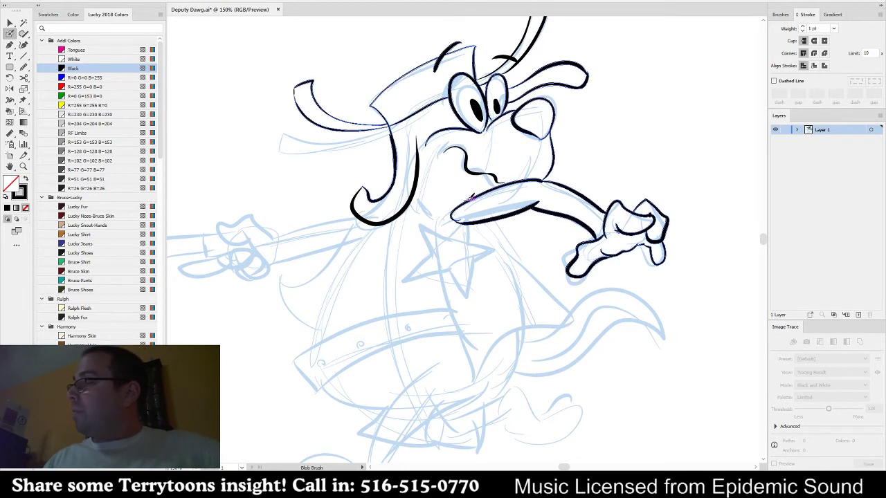
pyautogui.moveTo(435, 231); pyautogui.dragTo(474, 219)
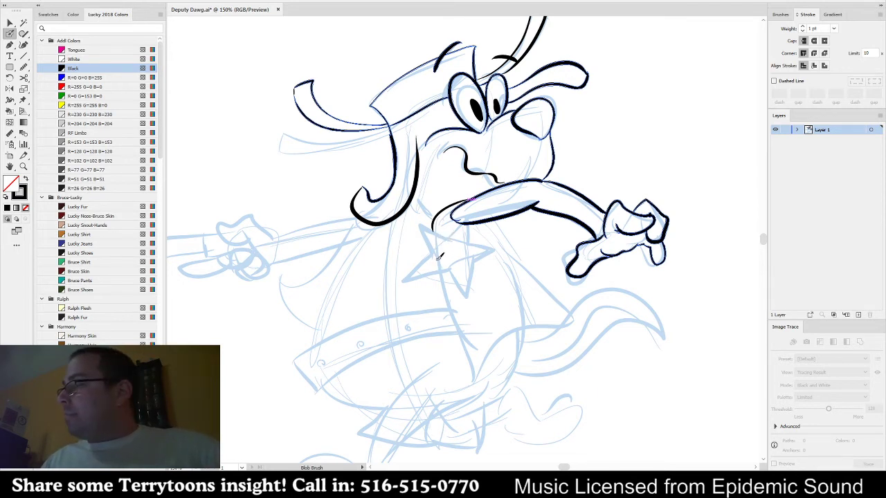
# - Ink the five-pointed star badge on the chest and thicken the shoulder line, extending it down to the star
pyautogui.moveTo(457, 246)
pyautogui.mouseDown()
pyautogui.moveTo(414, 253)
pyautogui.moveTo(447, 268)
pyautogui.moveTo(492, 238)
pyautogui.moveTo(474, 265)
pyautogui.moveTo(438, 295)
pyautogui.mouseUp()
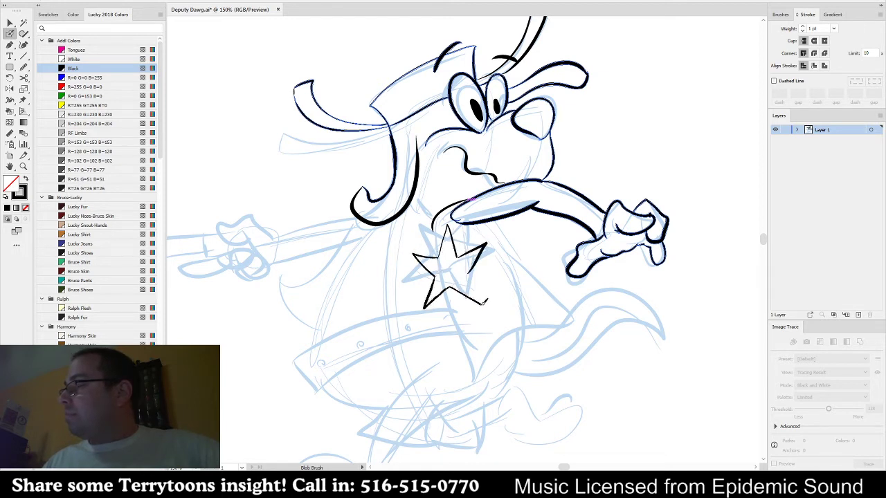
pyautogui.moveTo(442, 222); pyautogui.dragTo(435, 230)
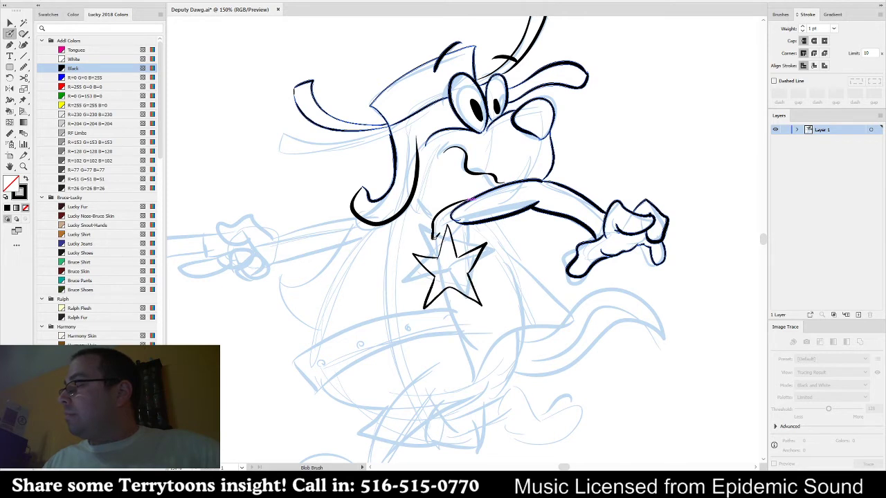
pyautogui.press('z')
pyautogui.hotkey('shift', 'b')
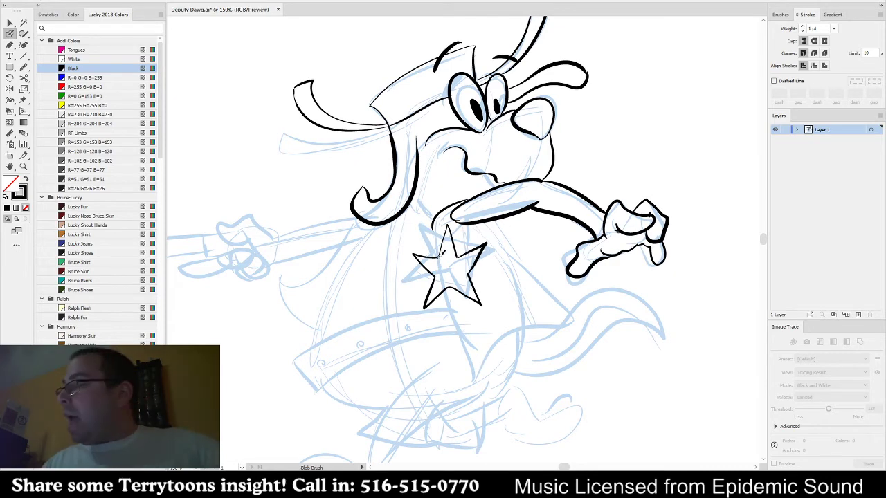
pyautogui.moveTo(438, 254)
pyautogui.mouseDown()
pyautogui.moveTo(434, 222)
pyautogui.moveTo(471, 199)
pyautogui.mouseUp()
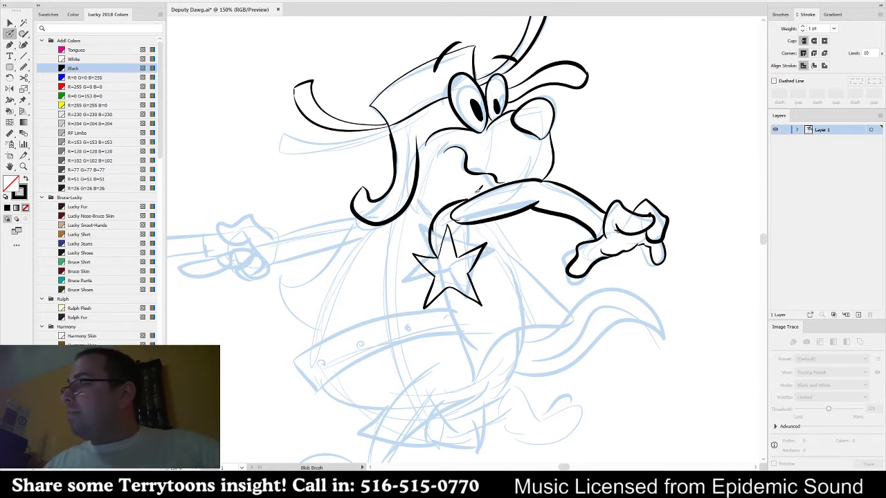
pyautogui.moveTo(508, 278); pyautogui.dragTo(478, 244)
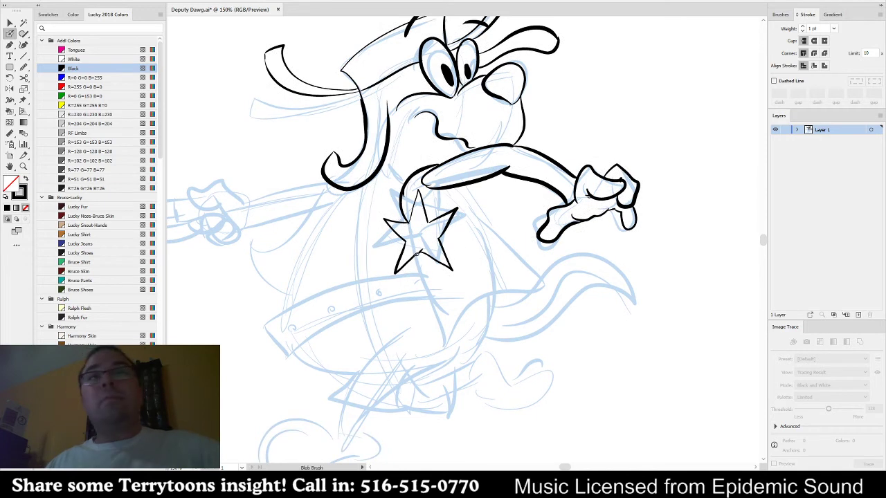
# - Ink the neck line and the open vest panel beneath the star badge with black Blob Brush strokes over the blue sketch
pyautogui.moveTo(420, 259)
pyautogui.mouseDown()
pyautogui.moveTo(440, 337)
pyautogui.moveTo(459, 333)
pyautogui.moveTo(453, 351)
pyautogui.moveTo(458, 317)
pyautogui.moveTo(504, 279)
pyautogui.moveTo(541, 271)
pyautogui.moveTo(539, 239)
pyautogui.moveTo(542, 247)
pyautogui.moveTo(523, 250)
pyautogui.moveTo(501, 232)
pyautogui.moveTo(471, 179)
pyautogui.mouseUp()
pyautogui.moveTo(556, 207); pyautogui.dragTo(619, 247)
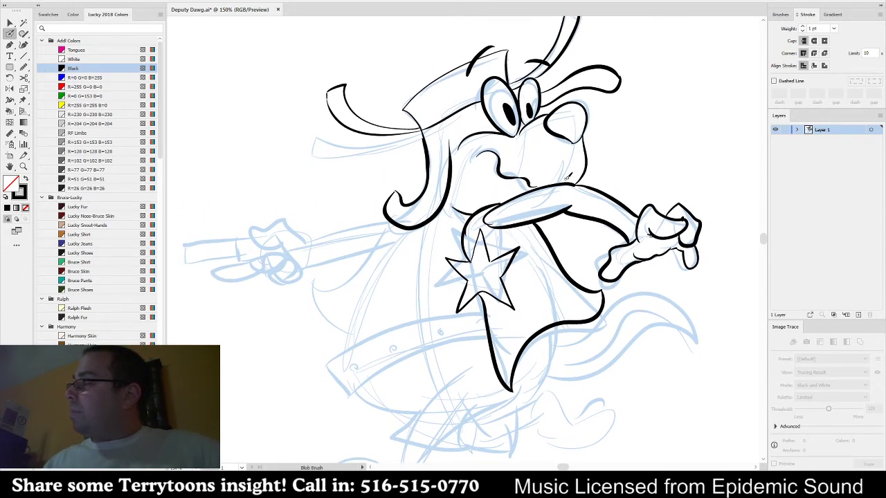
pyautogui.moveTo(588, 198)
pyautogui.mouseDown()
pyautogui.moveTo(593, 204)
pyautogui.moveTo(594, 193)
pyautogui.mouseUp()
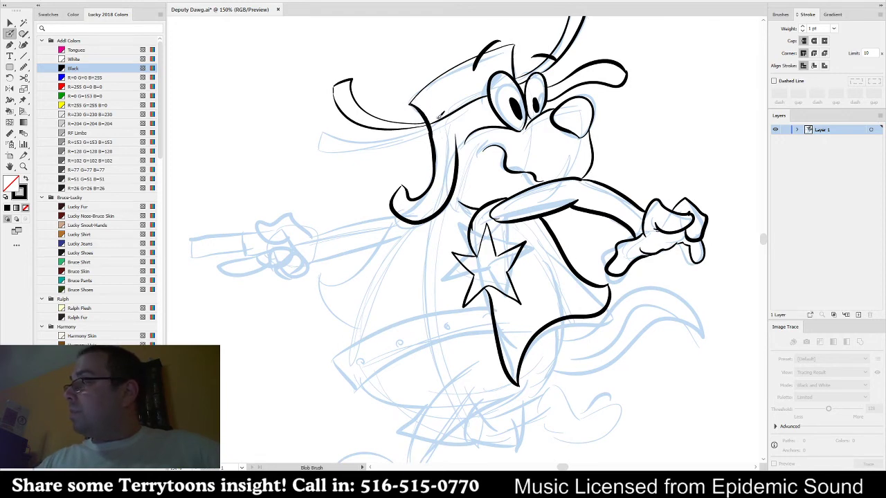
pyautogui.moveTo(690, 236)
pyautogui.mouseDown()
pyautogui.moveTo(673, 248)
pyautogui.moveTo(631, 200)
pyautogui.moveTo(678, 192)
pyautogui.mouseUp()
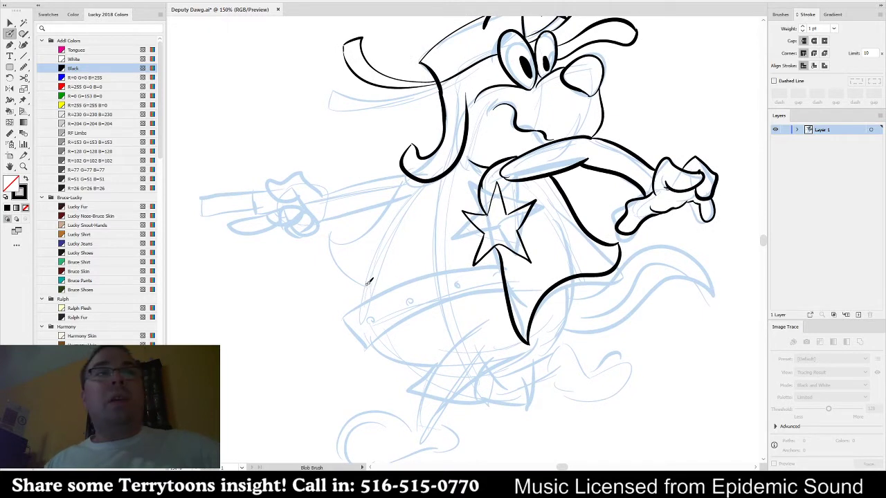
# - Ink the belly's outer contour with furry ticks near the shoulder, and the belt below it with three solid black dots
pyautogui.moveTo(373, 298)
pyautogui.mouseDown()
pyautogui.moveTo(367, 274)
pyautogui.moveTo(383, 237)
pyautogui.mouseUp()
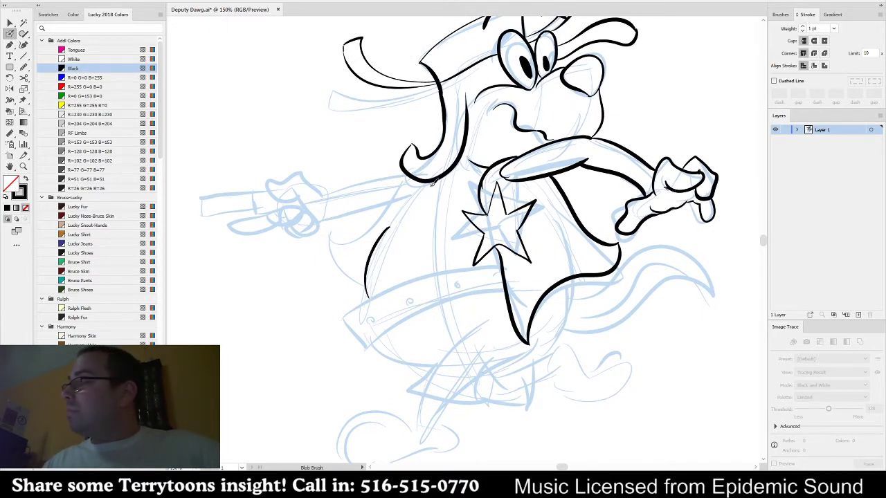
pyautogui.moveTo(400, 214); pyautogui.dragTo(389, 227)
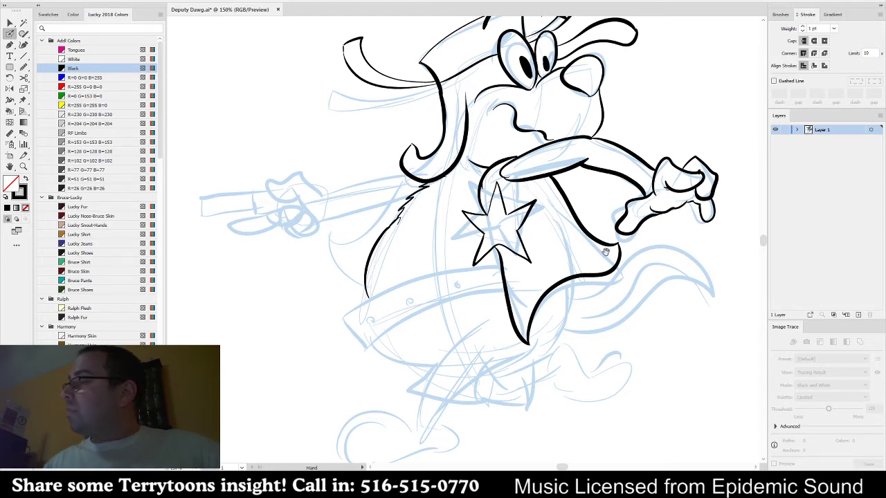
pyautogui.scroll(-3, 410, 202)
pyautogui.moveTo(342, 256); pyautogui.dragTo(432, 218)
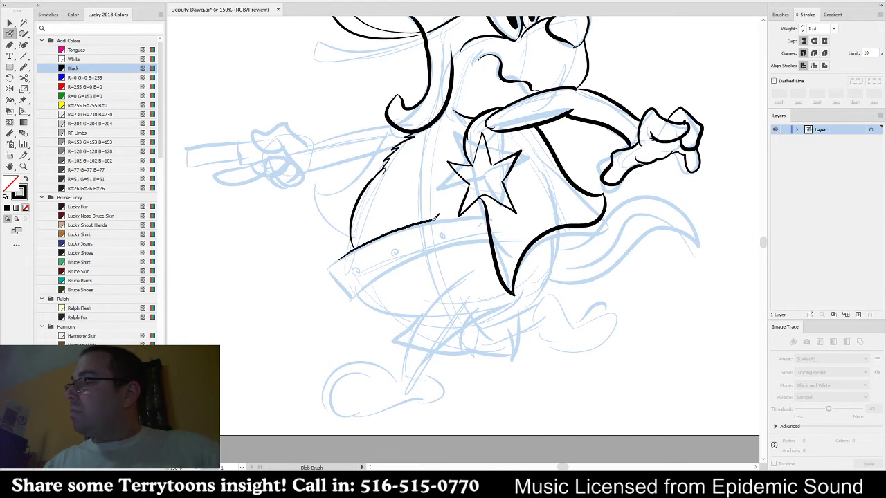
pyautogui.moveTo(488, 216)
pyautogui.mouseDown()
pyautogui.moveTo(341, 266)
pyautogui.moveTo(358, 288)
pyautogui.moveTo(370, 285)
pyautogui.moveTo(362, 290)
pyautogui.moveTo(415, 256)
pyautogui.moveTo(489, 238)
pyautogui.mouseUp()
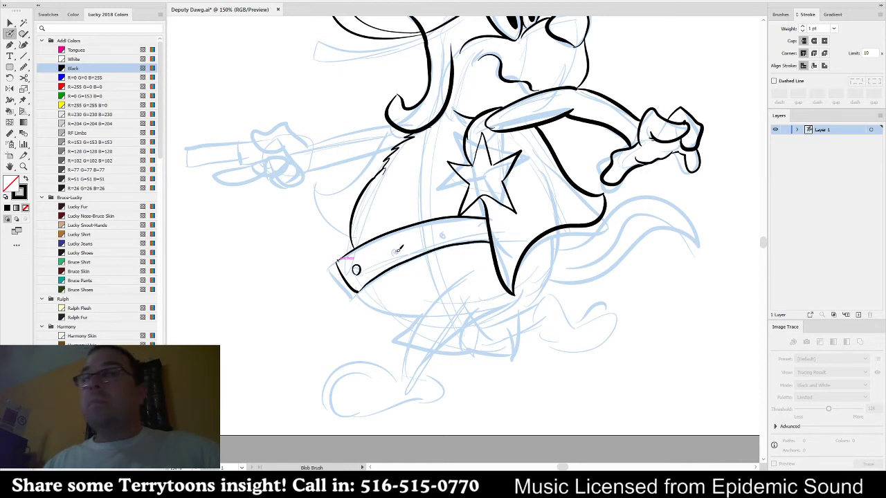
pyautogui.press('v')
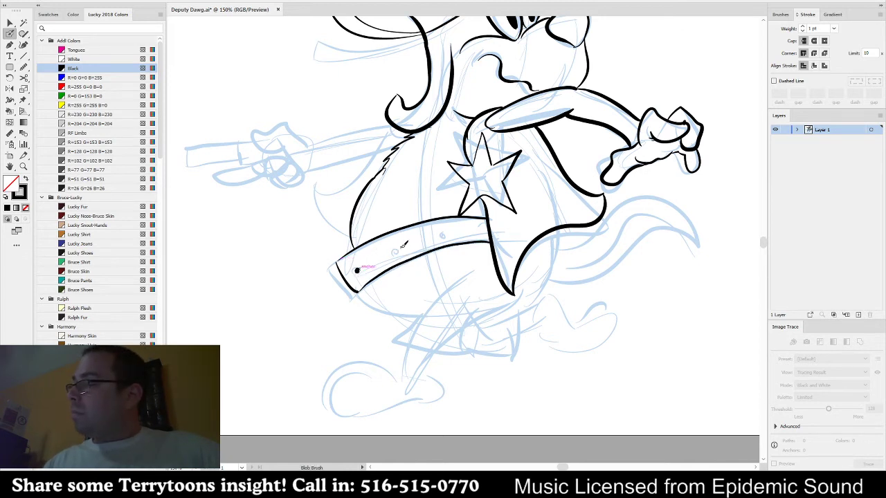
pyautogui.click(458, 232)
# - Ink the near leg's flared cuff, the rounded seat under the vest, and the far leg's cuff
pyautogui.moveTo(558, 248); pyautogui.dragTo(495, 227)
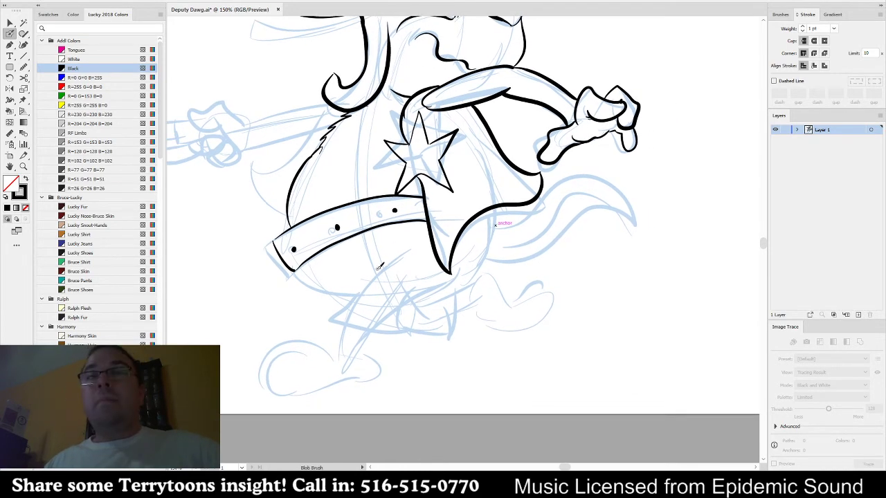
pyautogui.moveTo(392, 255)
pyautogui.mouseDown()
pyautogui.moveTo(336, 321)
pyautogui.moveTo(413, 323)
pyautogui.moveTo(411, 333)
pyautogui.moveTo(432, 289)
pyautogui.moveTo(426, 294)
pyautogui.moveTo(459, 288)
pyautogui.moveTo(492, 223)
pyautogui.mouseUp()
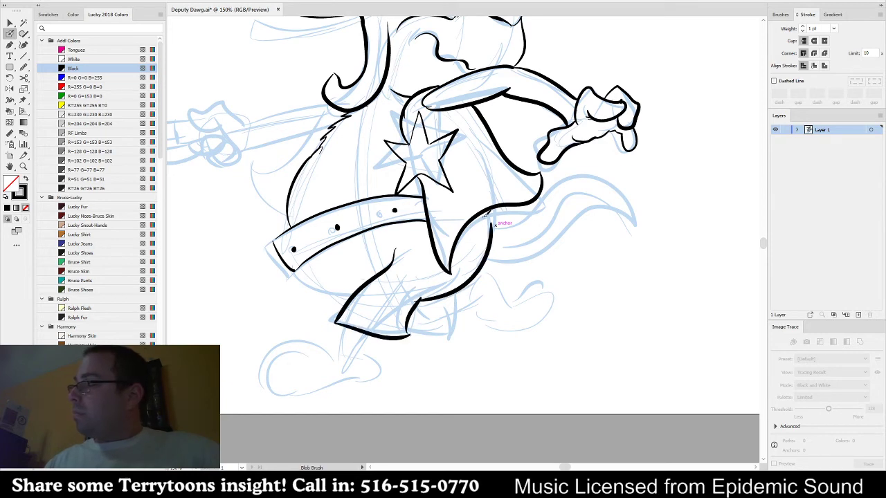
pyautogui.moveTo(555, 260); pyautogui.dragTo(522, 262)
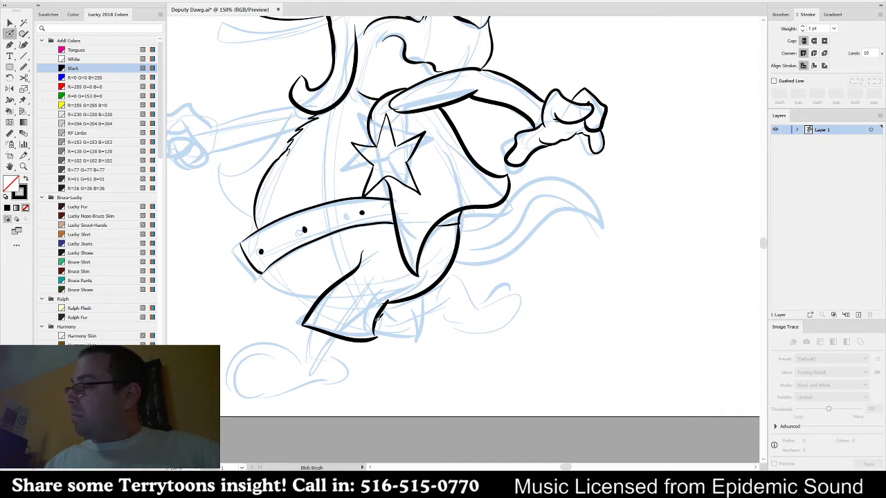
pyautogui.moveTo(427, 293); pyautogui.dragTo(413, 319)
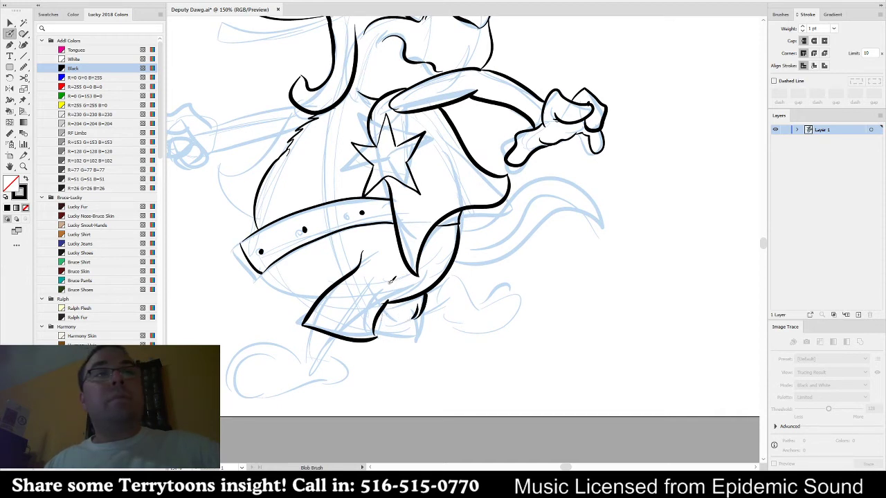
pyautogui.moveTo(379, 324); pyautogui.dragTo(418, 310)
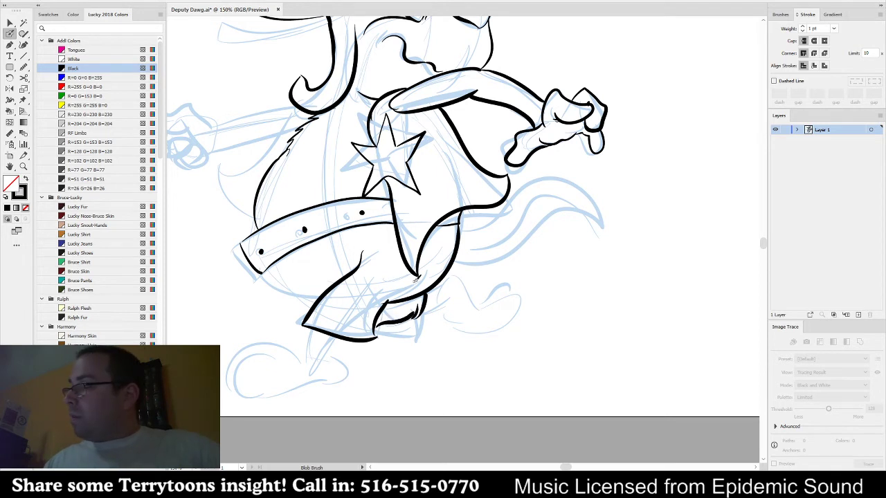
# - Ink the curved underside of the belly from the belt's end to the near leg
pyautogui.moveTo(309, 310); pyautogui.dragTo(302, 300)
pyautogui.moveTo(262, 273); pyautogui.dragTo(317, 298)
pyautogui.hotkey('ctrl', 'z')
pyautogui.moveTo(268, 271)
pyautogui.mouseDown()
pyautogui.moveTo(283, 288)
pyautogui.moveTo(318, 298)
pyautogui.mouseUp()
# - Ink the raised back foot with its toes, and the front foot with its ankle
pyautogui.moveTo(555, 297); pyautogui.dragTo(603, 308)
pyautogui.moveTo(474, 304)
pyautogui.mouseDown()
pyautogui.moveTo(513, 283)
pyautogui.moveTo(526, 339)
pyautogui.moveTo(554, 298)
pyautogui.moveTo(541, 334)
pyautogui.moveTo(545, 321)
pyautogui.moveTo(533, 304)
pyautogui.moveTo(528, 314)
pyautogui.moveTo(554, 296)
pyautogui.mouseUp()
pyautogui.moveTo(592, 321); pyautogui.dragTo(644, 303)
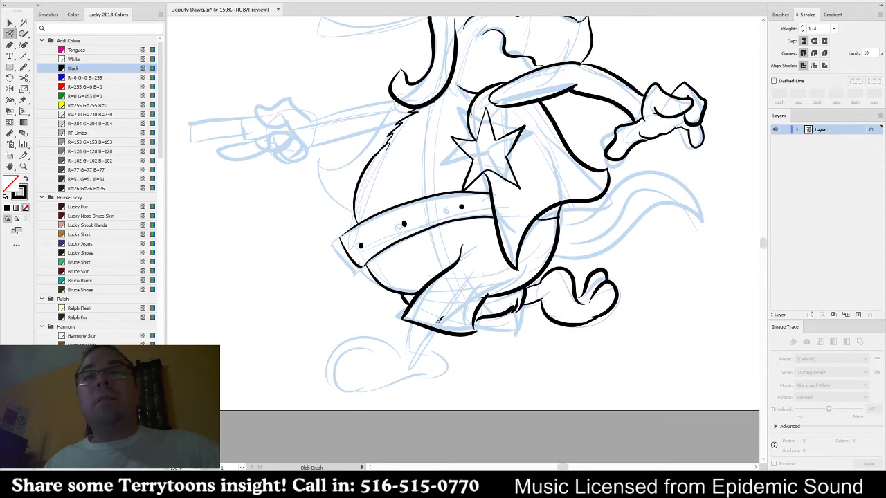
pyautogui.moveTo(369, 351)
pyautogui.mouseDown()
pyautogui.moveTo(340, 352)
pyautogui.moveTo(335, 385)
pyautogui.moveTo(436, 376)
pyautogui.moveTo(451, 360)
pyautogui.moveTo(403, 320)
pyautogui.moveTo(403, 352)
pyautogui.moveTo(356, 330)
pyautogui.moveTo(339, 377)
pyautogui.mouseUp()
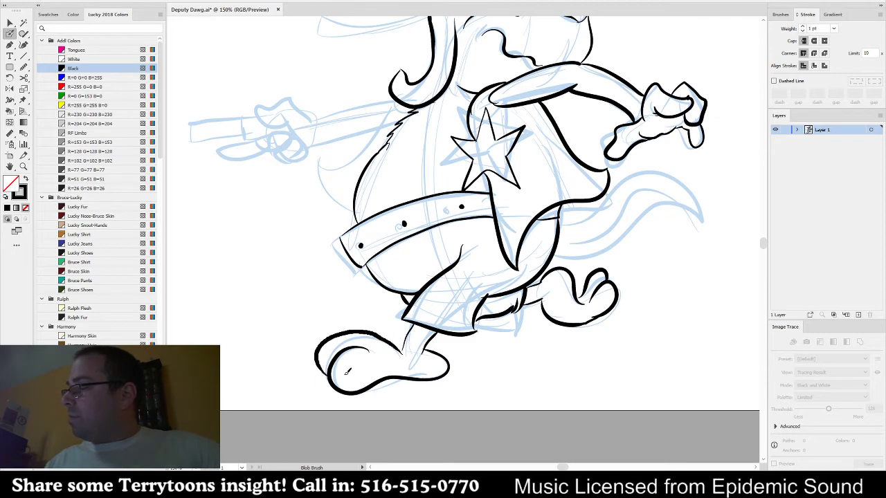
pyautogui.moveTo(403, 350); pyautogui.dragTo(418, 320)
# - Ink the waving tail behind the body, with jagged fur ticks along both edges and a pointed tip
pyautogui.scroll(4, 588, 250)
pyautogui.hscroll(3, 596, 308)
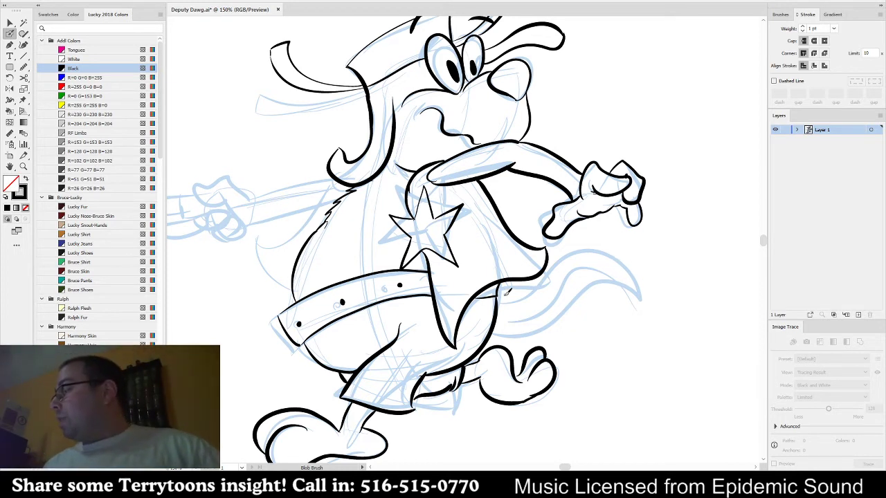
pyautogui.moveTo(500, 298)
pyautogui.mouseDown()
pyautogui.moveTo(541, 279)
pyautogui.moveTo(569, 249)
pyautogui.moveTo(555, 268)
pyautogui.moveTo(614, 249)
pyautogui.moveTo(606, 248)
pyautogui.moveTo(598, 248)
pyautogui.moveTo(642, 297)
pyautogui.moveTo(645, 275)
pyautogui.mouseUp()
pyautogui.hotkey('ctrl', 'z')
pyautogui.moveTo(616, 251); pyautogui.dragTo(635, 265)
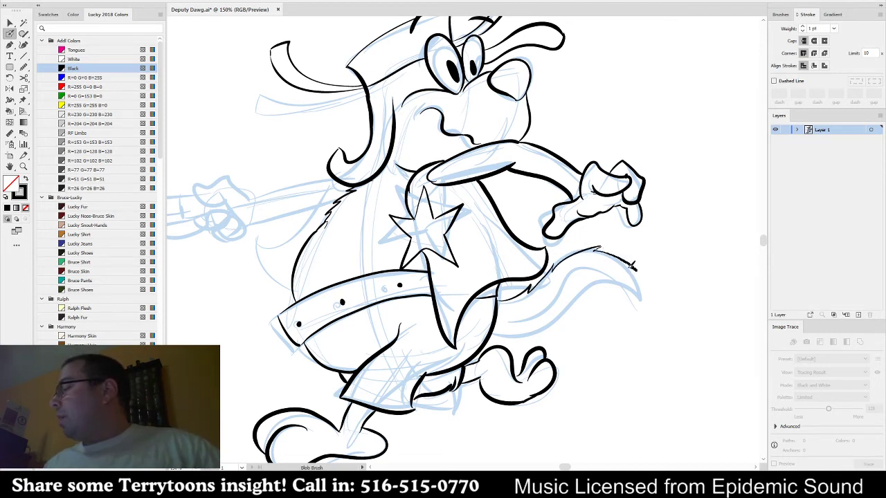
pyautogui.moveTo(642, 304)
pyautogui.mouseDown()
pyautogui.moveTo(618, 284)
pyautogui.moveTo(591, 280)
pyautogui.mouseUp()
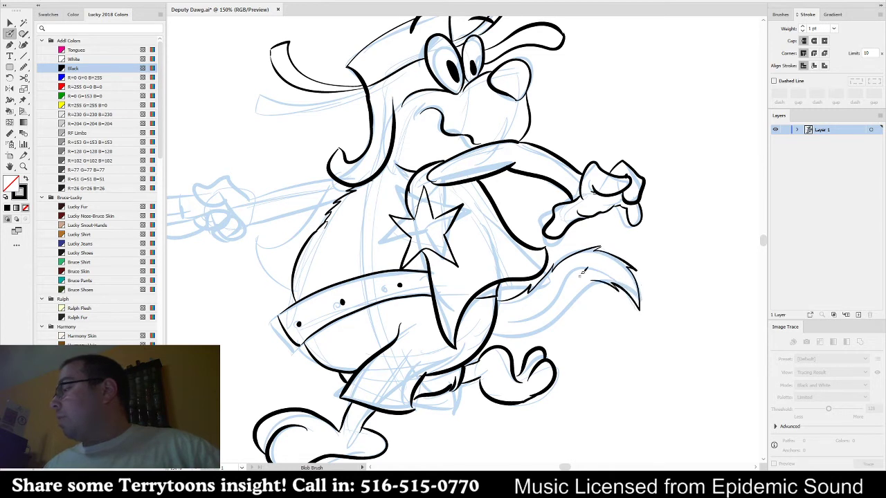
pyautogui.moveTo(508, 329)
pyautogui.mouseDown()
pyautogui.moveTo(566, 322)
pyautogui.moveTo(553, 323)
pyautogui.moveTo(598, 284)
pyautogui.mouseUp()
pyautogui.hotkey('ctrl', 'z')
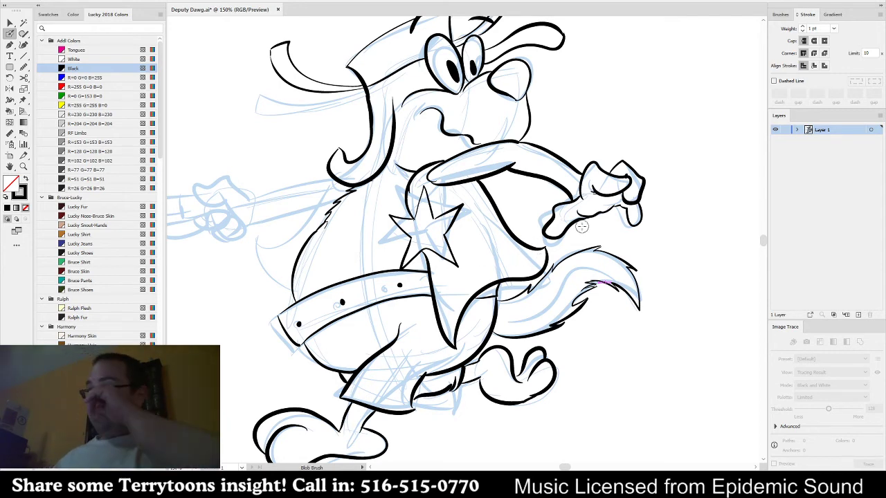
# - Ink the vest flap blowing out behind the back with a pointed tip and a wavy lower edge
pyautogui.moveTo(318, 275)
pyautogui.mouseDown()
pyautogui.moveTo(401, 289)
pyautogui.moveTo(347, 264)
pyautogui.moveTo(381, 305)
pyautogui.mouseUp()
pyautogui.hotkey('ctrl', 'z')
pyautogui.moveTo(328, 271)
pyautogui.mouseDown()
pyautogui.moveTo(364, 255)
pyautogui.moveTo(436, 190)
pyautogui.mouseUp()
pyautogui.moveTo(548, 237); pyautogui.dragTo(590, 253)
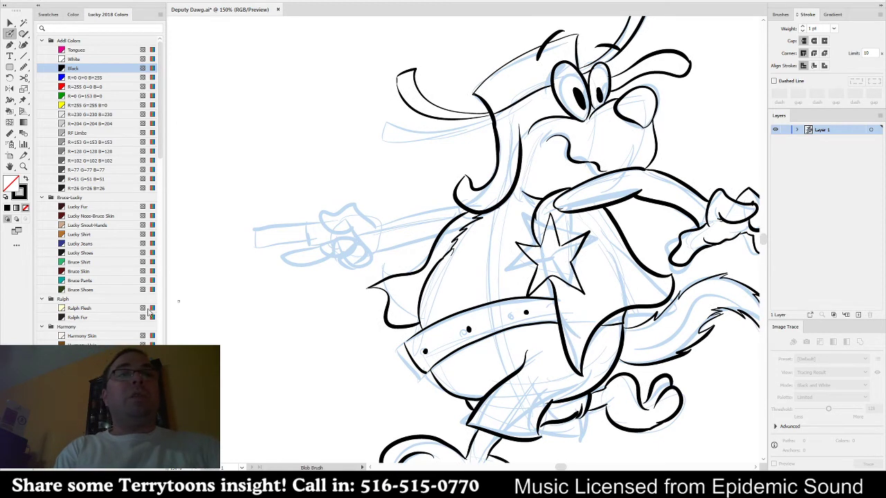
# - Ink the two curled lower fingers of the gun hand at 200% zoom, undoing and redrawing unsatisfactory strokes
pyautogui.scroll(1, 355, 208)
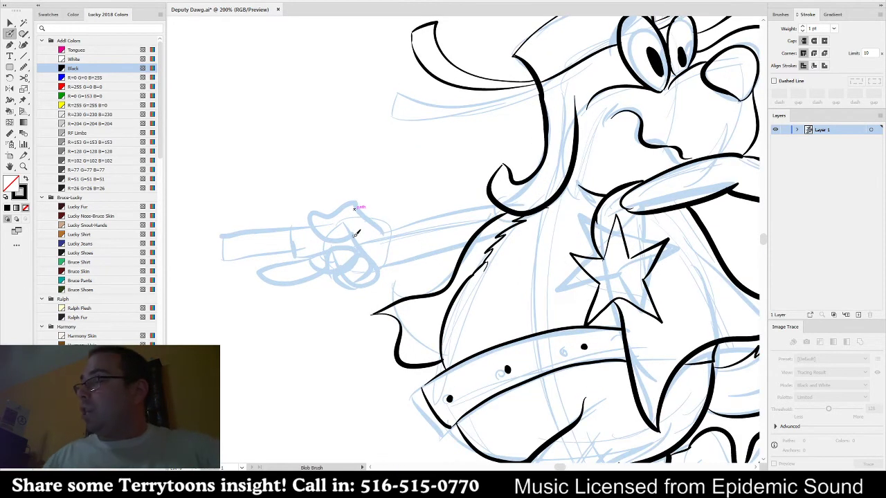
pyautogui.moveTo(326, 271)
pyautogui.mouseDown()
pyautogui.moveTo(346, 239)
pyautogui.moveTo(341, 259)
pyautogui.mouseUp()
pyautogui.hotkey('ctrl', 'z')
pyautogui.hotkey('ctrl', 'z')
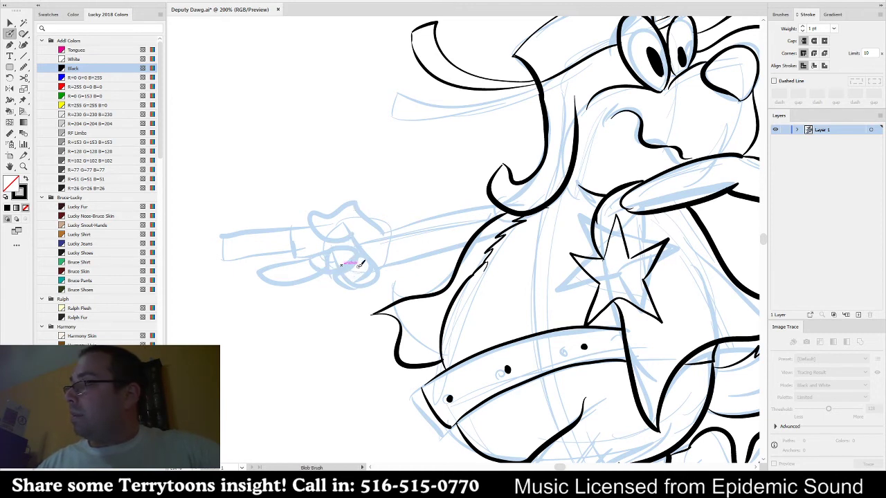
pyautogui.moveTo(353, 281)
pyautogui.mouseDown()
pyautogui.moveTo(333, 267)
pyautogui.moveTo(364, 260)
pyautogui.moveTo(350, 277)
pyautogui.moveTo(365, 296)
pyautogui.moveTo(361, 276)
pyautogui.moveTo(357, 285)
pyautogui.moveTo(331, 257)
pyautogui.moveTo(371, 275)
pyautogui.moveTo(347, 277)
pyautogui.moveTo(381, 277)
pyautogui.moveTo(368, 273)
pyautogui.moveTo(373, 293)
pyautogui.moveTo(369, 272)
pyautogui.mouseUp()
pyautogui.hotkey('ctrl', 'z')
pyautogui.hotkey('ctrl', 'z')
pyautogui.hotkey('ctrl', 'z')
pyautogui.hotkey('ctrl', 'z')
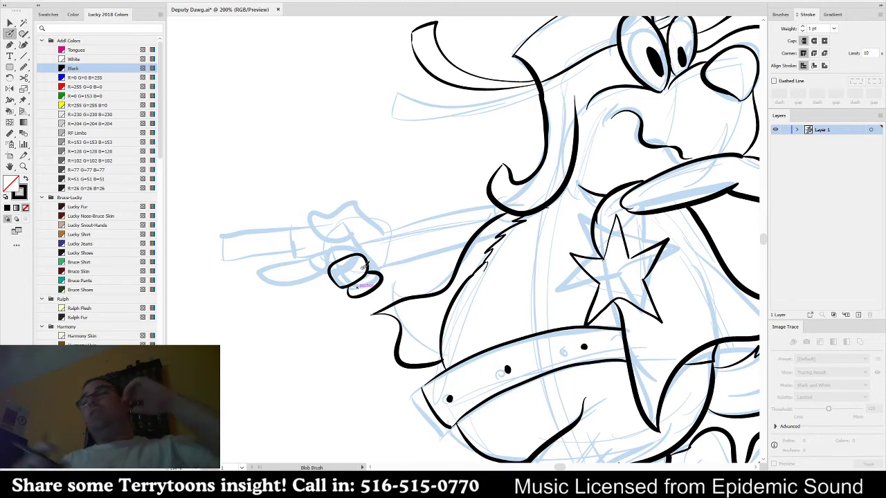
pyautogui.moveTo(353, 231); pyautogui.dragTo(321, 232)
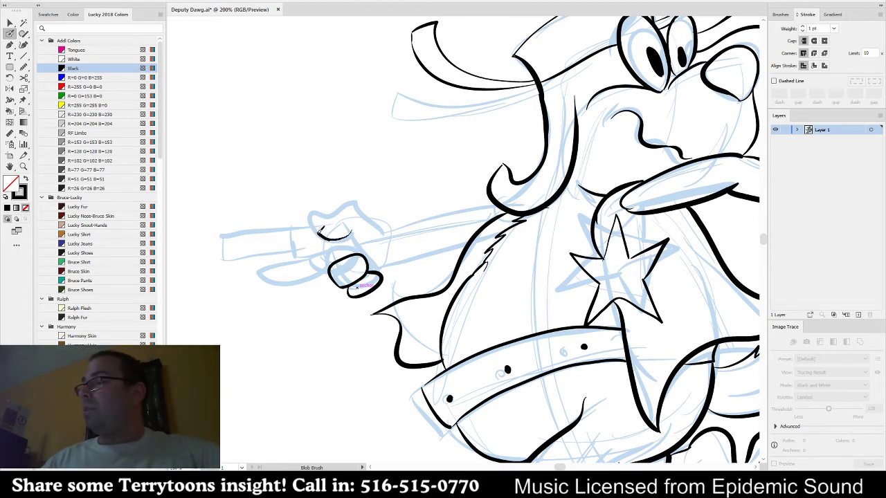
pyautogui.moveTo(360, 197); pyautogui.dragTo(370, 224)
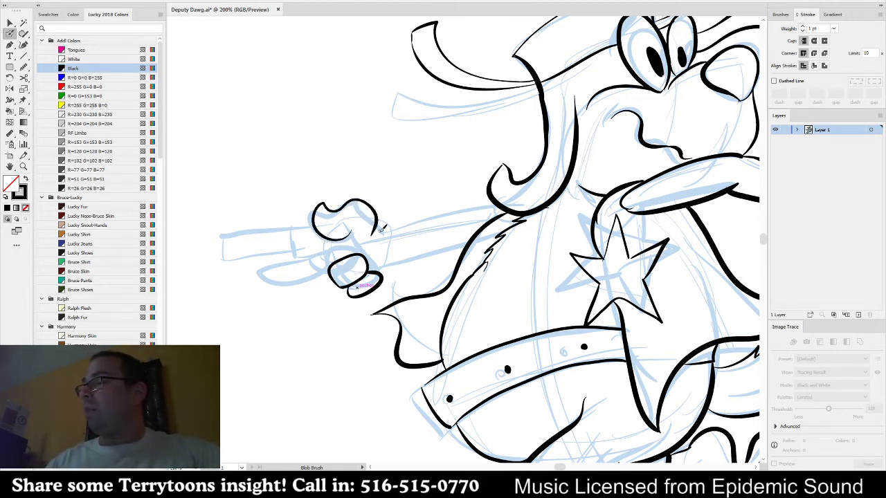
pyautogui.hotkey('ctrl', 'z')
pyautogui.hotkey('ctrl', 'z')
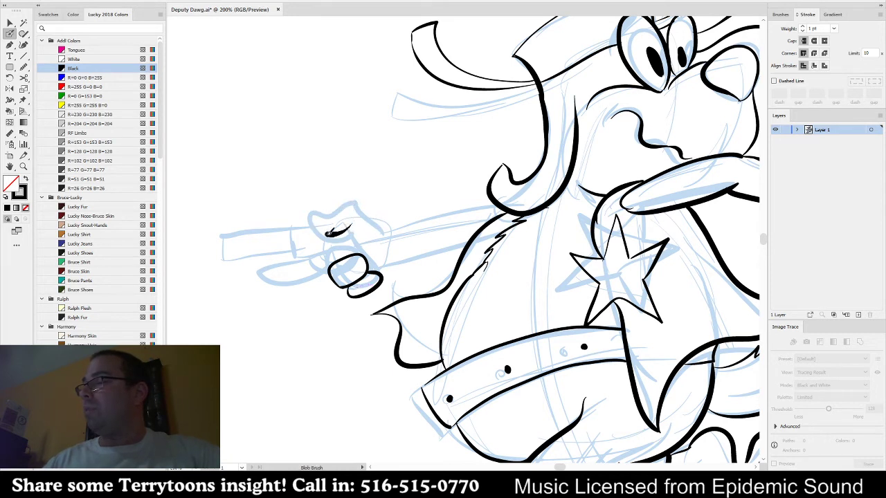
pyautogui.moveTo(367, 196); pyautogui.dragTo(376, 232)
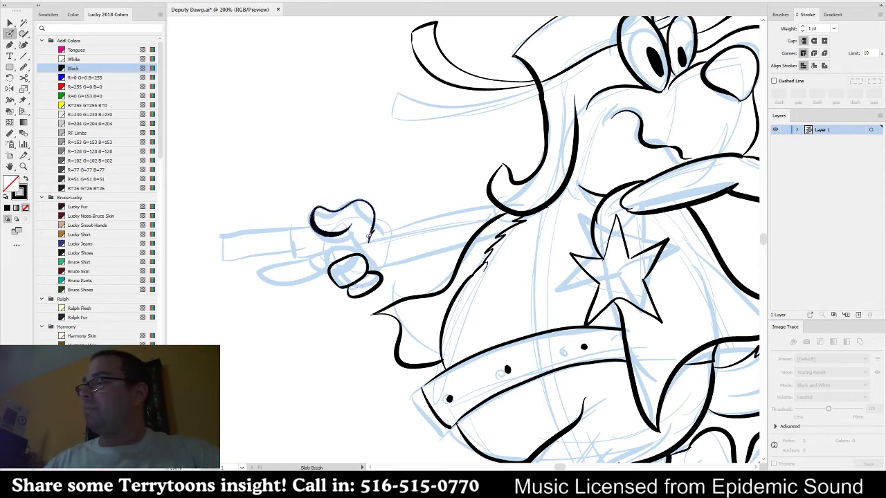
pyautogui.hotkey('ctrl', 'z')
# - Ink the gun hand's thumb and upper contour, and the outstretched forearm with fur ticks at the wrist
pyautogui.moveTo(342, 237)
pyautogui.mouseDown()
pyautogui.moveTo(362, 228)
pyautogui.moveTo(348, 210)
pyautogui.moveTo(365, 201)
pyautogui.moveTo(386, 229)
pyautogui.moveTo(368, 253)
pyautogui.mouseUp()
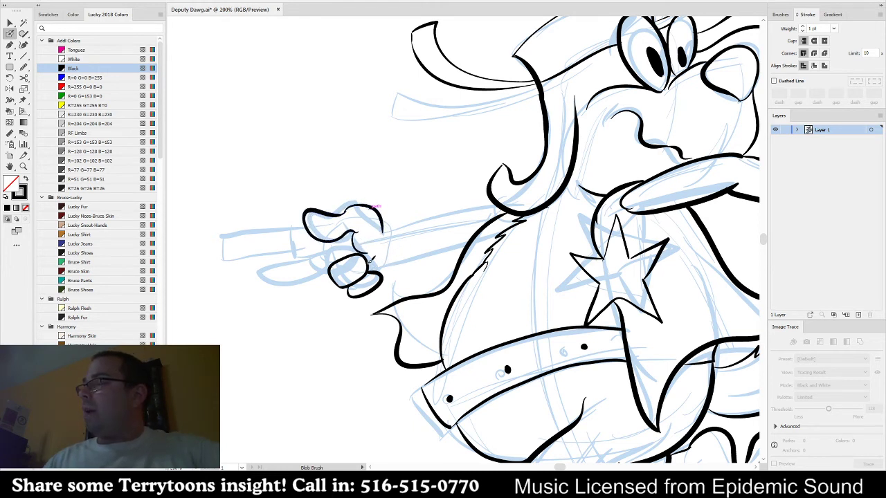
pyautogui.hotkey('ctrl', 'z')
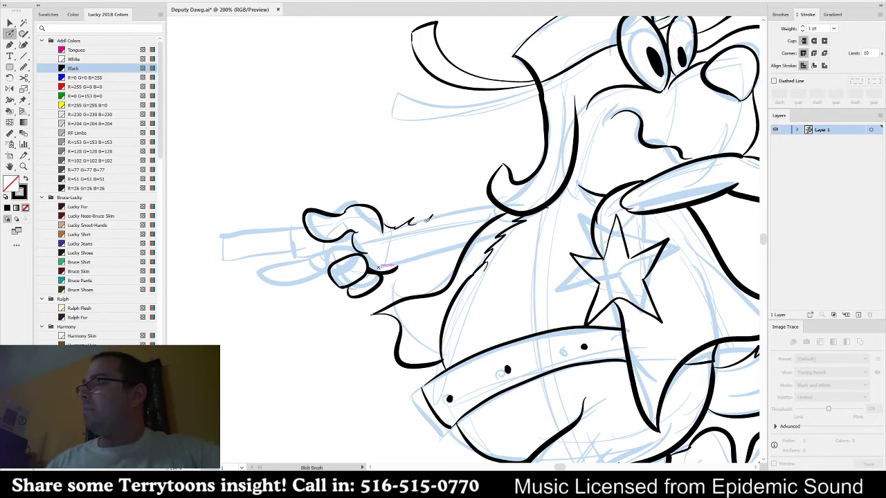
pyautogui.moveTo(462, 205); pyautogui.dragTo(498, 197)
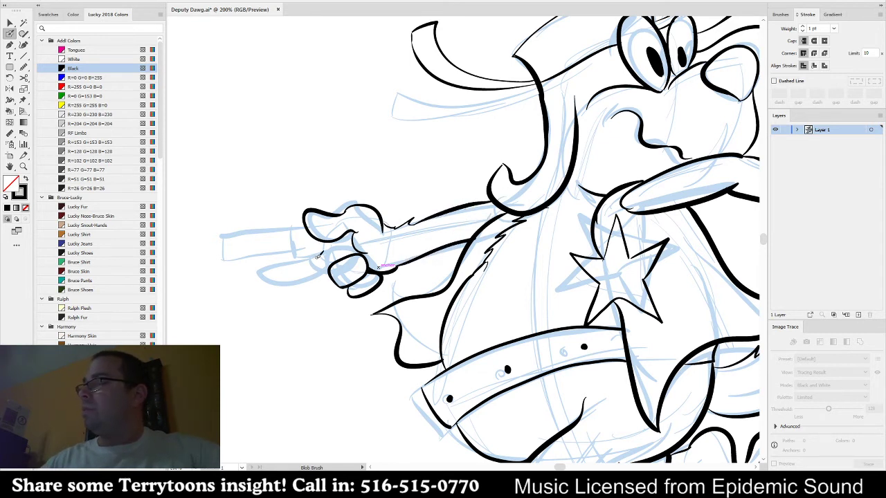
# - Ink the pistol's body at the hand, and its barrel ending in an oval muzzle with a solid black opening
pyautogui.moveTo(292, 253)
pyautogui.mouseDown()
pyautogui.moveTo(293, 220)
pyautogui.moveTo(309, 227)
pyautogui.moveTo(315, 246)
pyautogui.moveTo(353, 238)
pyautogui.mouseUp()
pyautogui.hotkey('ctrl', 'z')
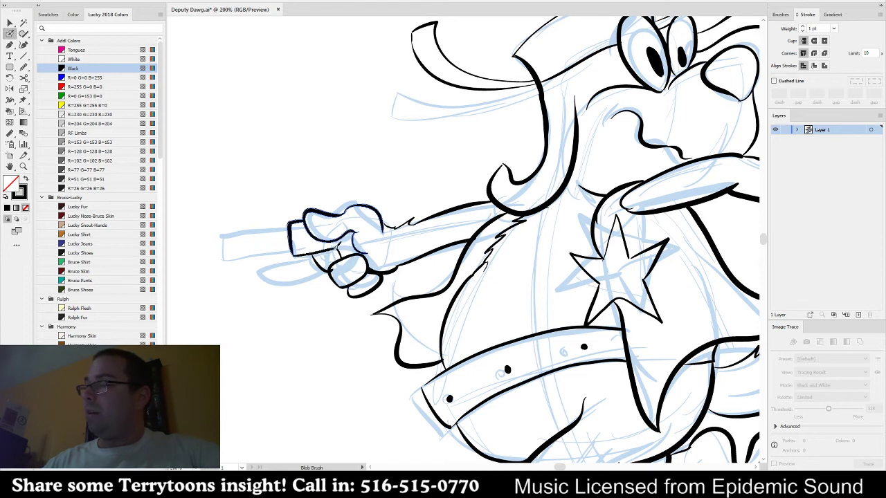
pyautogui.hotkey('ctrl', 'z')
pyautogui.moveTo(229, 263)
pyautogui.mouseDown()
pyautogui.moveTo(229, 229)
pyautogui.moveTo(242, 264)
pyautogui.moveTo(232, 239)
pyautogui.mouseUp()
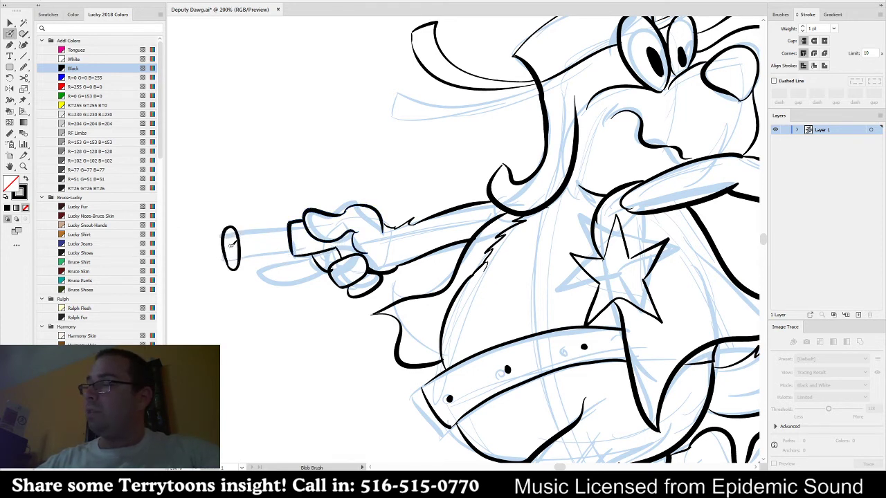
pyautogui.hotkey('ctrl', 'z')
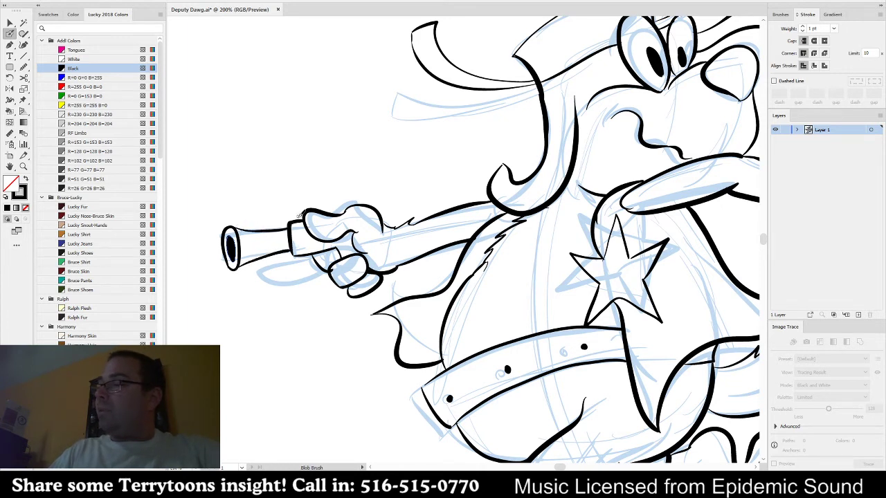
# - Add short detail lines on the pistol's body and ink the trigger area beside the curled fingers
pyautogui.moveTo(296, 232); pyautogui.dragTo(313, 228)
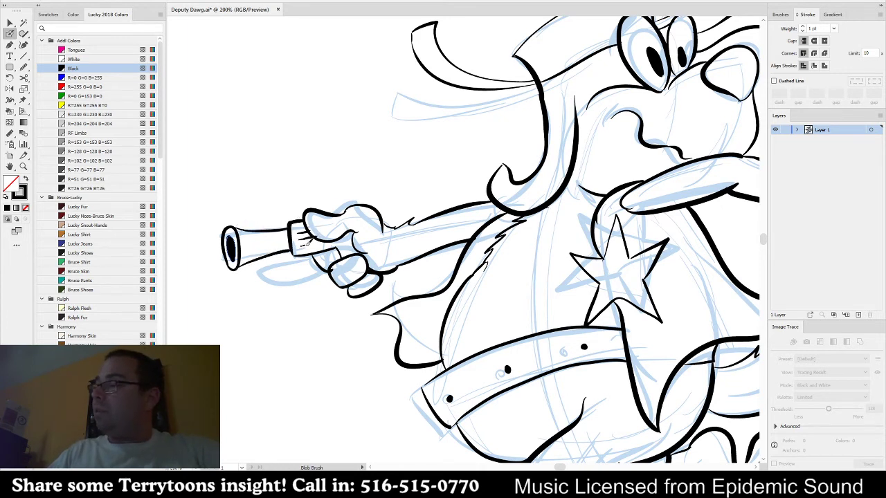
pyautogui.hotkey('ctrl', 'z')
pyautogui.moveTo(340, 236); pyautogui.dragTo(353, 234)
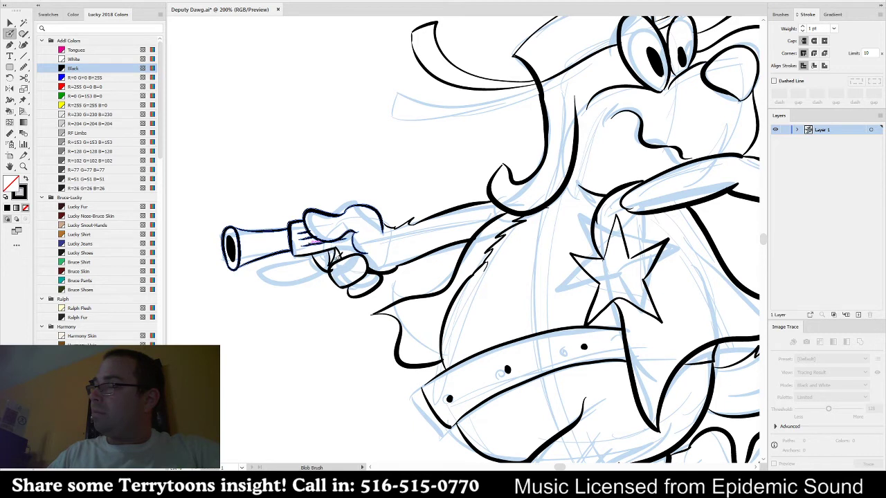
# - Ink the last short strokes of the pistol's trigger just behind the trigger guard
pyautogui.moveTo(336, 261); pyautogui.dragTo(341, 280)
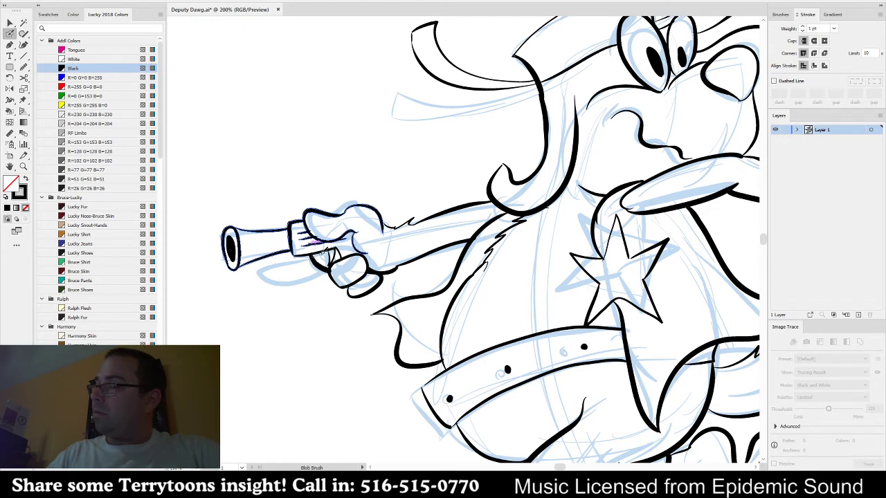
pyautogui.moveTo(331, 261); pyautogui.dragTo(329, 269)
pyautogui.hotkey('ctrl', '0')
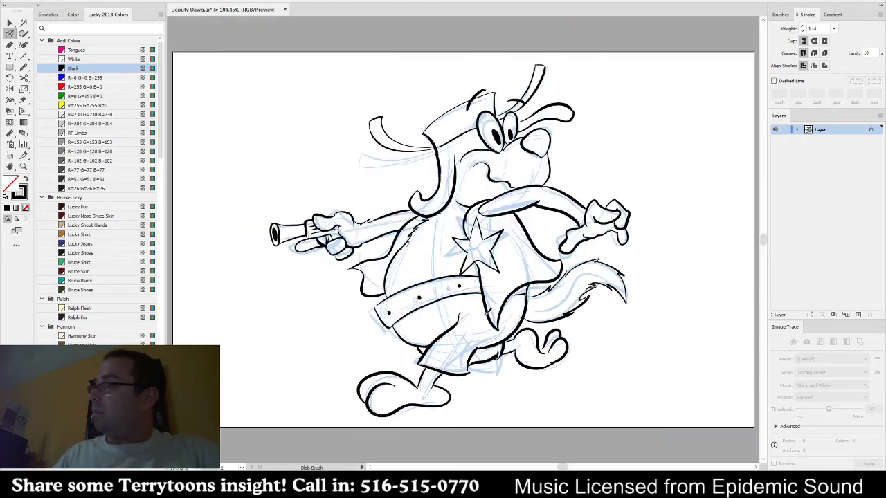
# - Convert all of the line art into a Live Paint group and fill both visible parts of the vest with black
pyautogui.press('v')
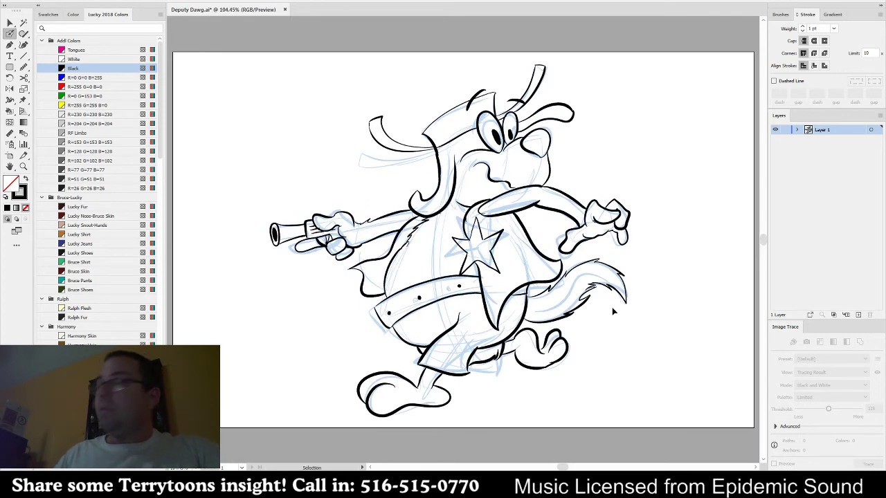
pyautogui.hotkey('ctrl', 'a')
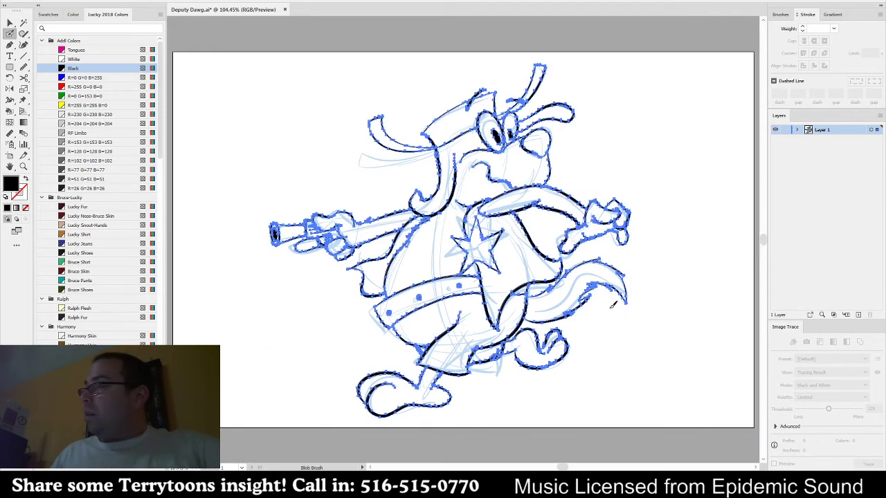
pyautogui.hotkey('shift', 'b')
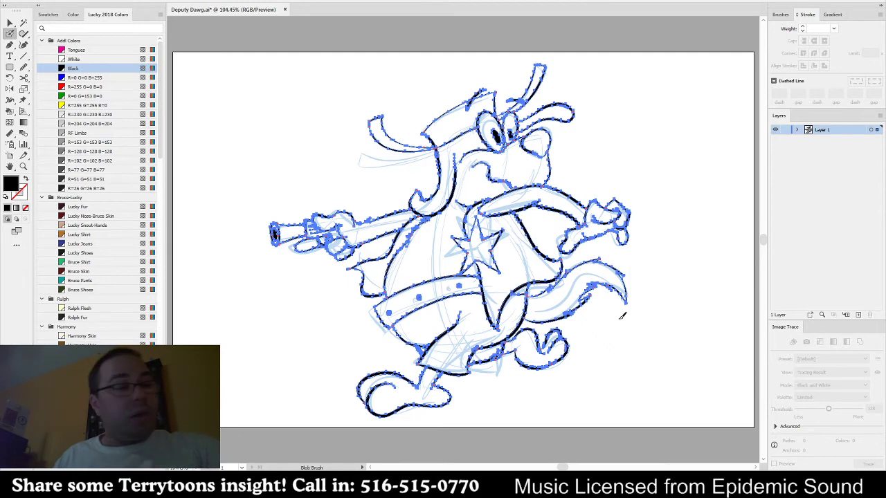
pyautogui.keyDown('ctrl'); pyautogui.click(651, 347); pyautogui.keyUp('ctrl')
pyautogui.press('k')
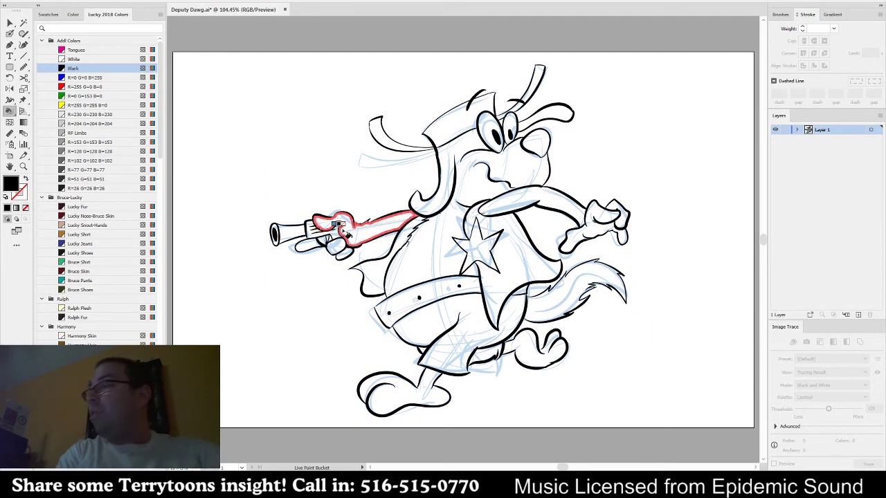
pyautogui.click(380, 257)
pyautogui.click(513, 277)
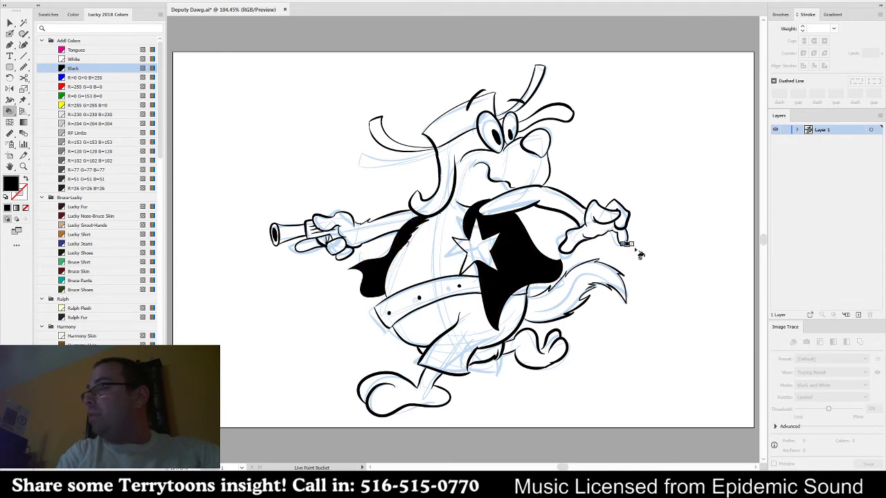
# - Fill the hat's crown and both curled brim ends with black
pyautogui.click(446, 118)
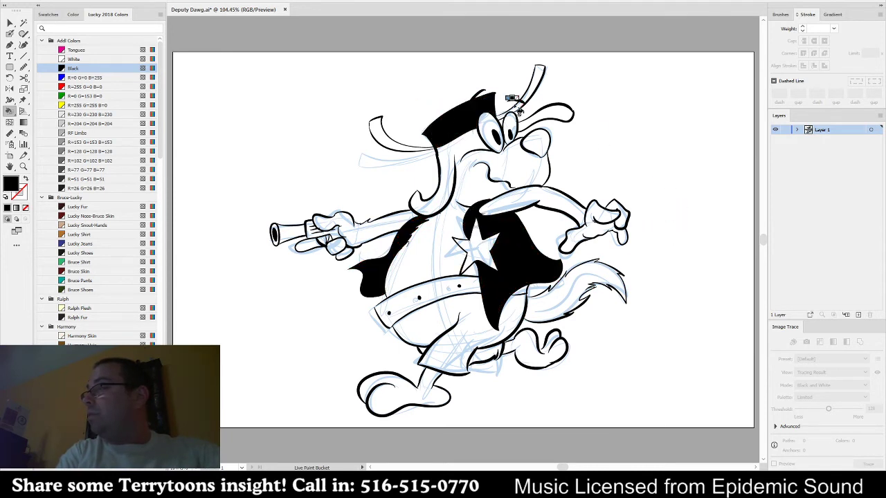
pyautogui.click(532, 82)
pyautogui.click(389, 135)
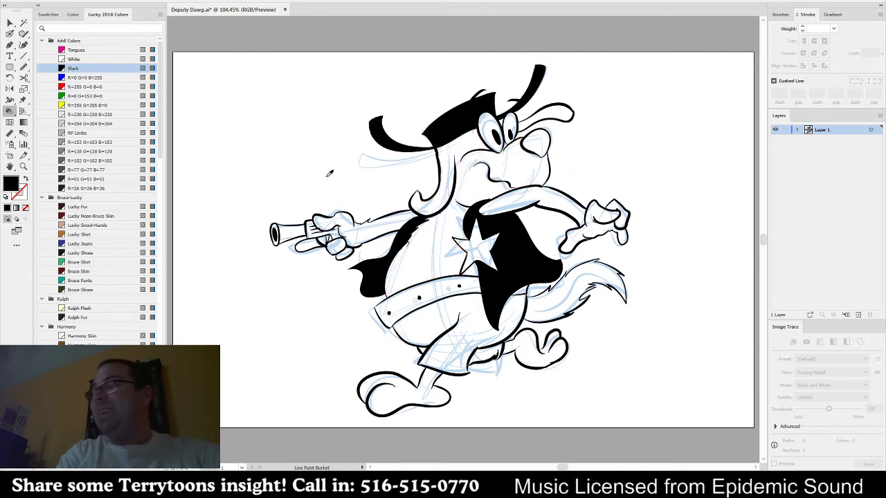
# - Fill the sheriff's star with yellow R=255 G=255 B=0
pyautogui.press('Right')
pyautogui.press('Right')
pyautogui.press('Right')
pyautogui.press('Right')
pyautogui.click(493, 250)
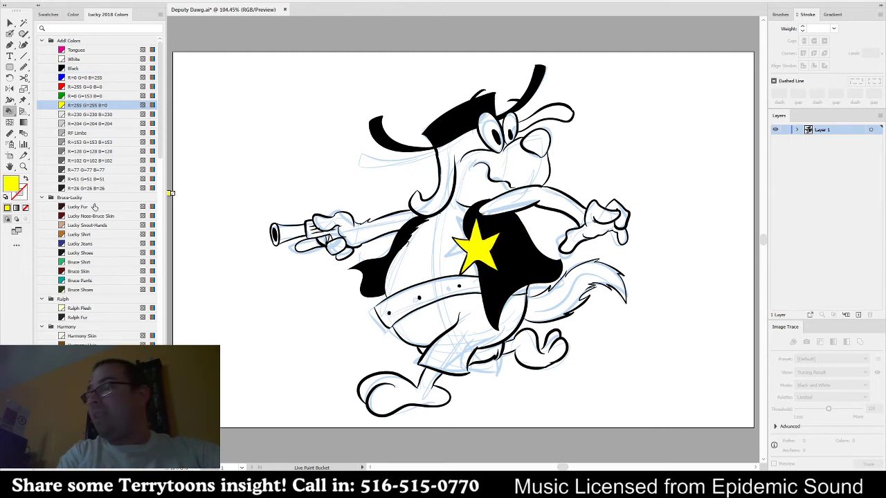
# - Pick the Lucky Shirt brown and close the gap in the outline at the belt's front upper corner
pyautogui.click(82, 234)
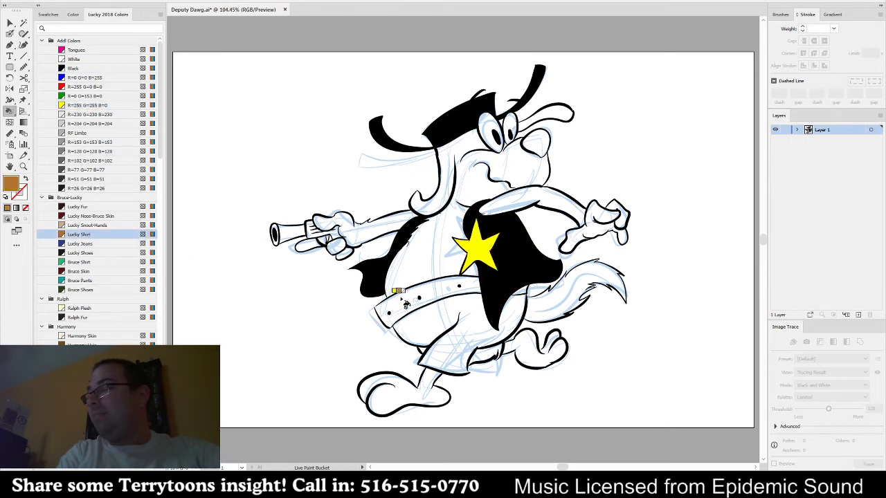
pyautogui.press('c')
pyautogui.press('v')
pyautogui.hotkey('ctrl', 'a')
pyautogui.scroll(7, 374, 328)
pyautogui.click(356, 311)
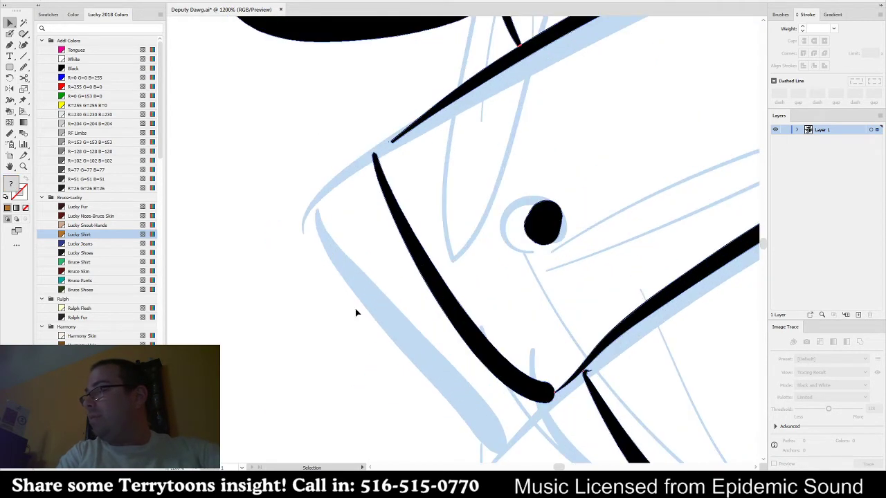
pyautogui.moveTo(393, 142); pyautogui.dragTo(376, 154)
pyautogui.hotkey('ctrl', 'shift', 'a')
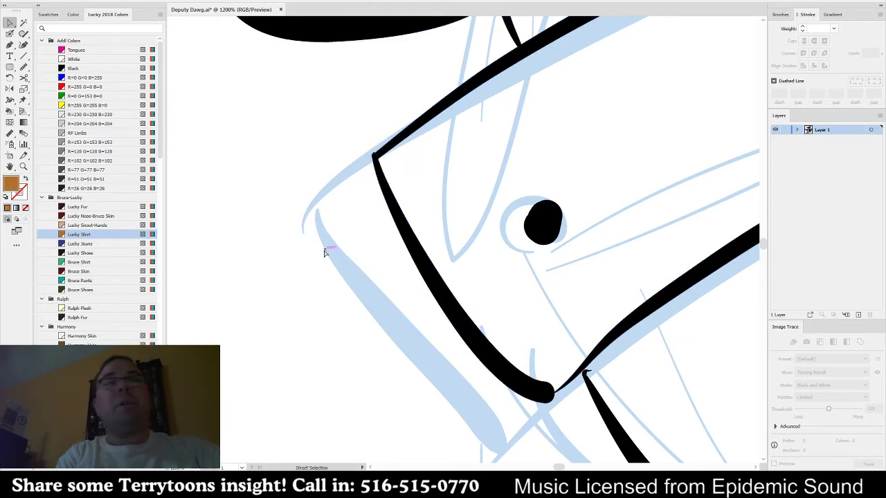
# - Fill the belt's front section and the small section behind the vest with Lucky Shirt brown
pyautogui.press('k')
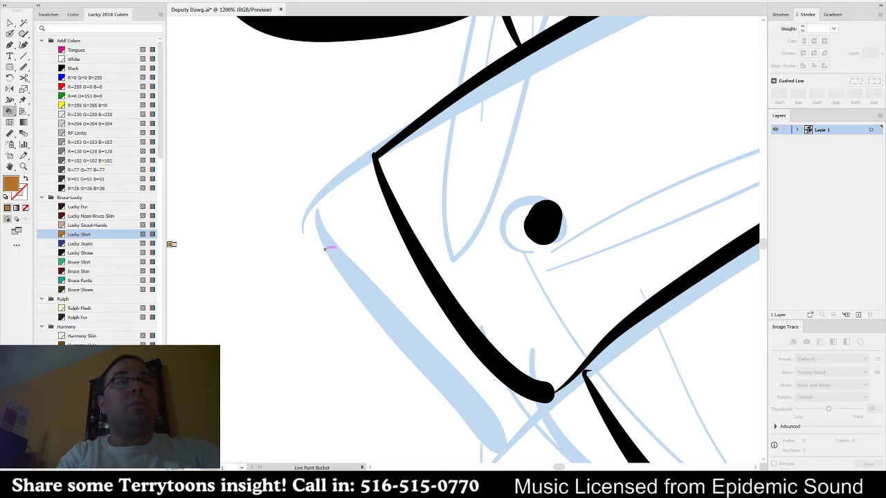
pyautogui.scroll(-5, 276, 261)
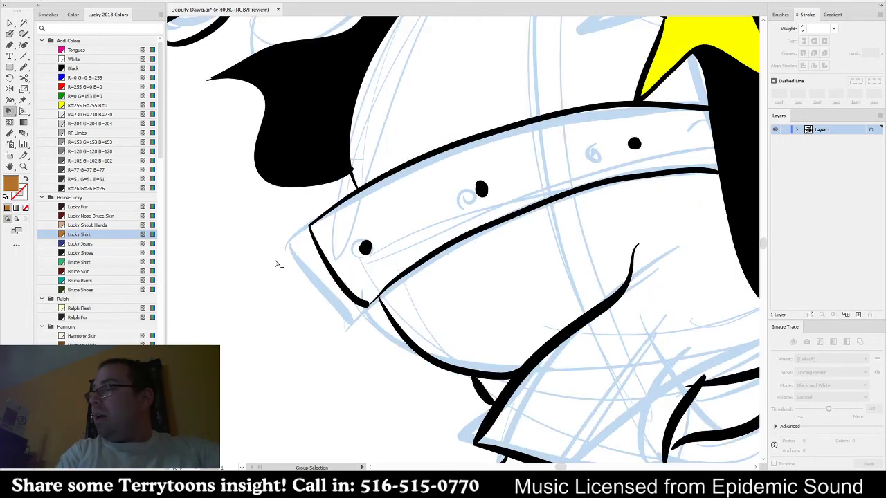
pyautogui.click(339, 229)
pyautogui.click(576, 210)
# - Sample white and fill the tail and both feet with it
pyautogui.keyDown('alt'); pyautogui.click(689, 280); pyautogui.keyUp('alt')
pyautogui.click(651, 245)
pyautogui.moveTo(712, 291); pyautogui.dragTo(587, 297)
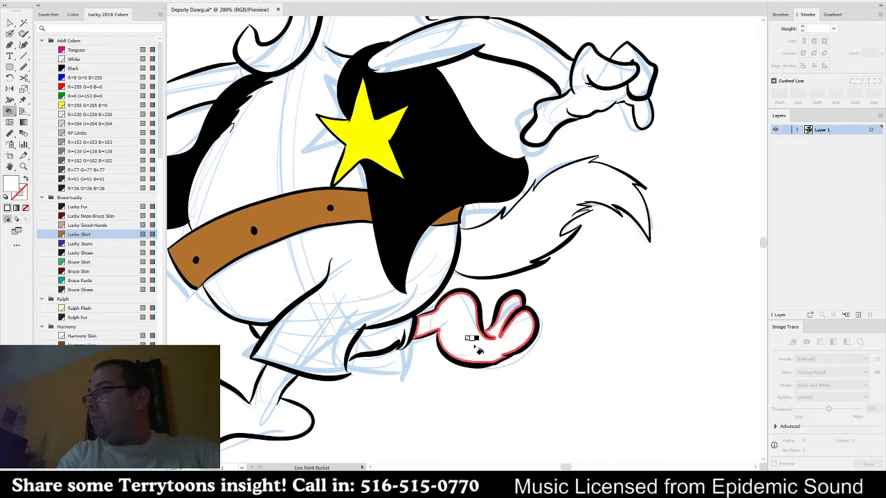
pyautogui.moveTo(228, 409)
pyautogui.mouseDown()
pyautogui.moveTo(323, 401)
pyautogui.moveTo(366, 367)
pyautogui.mouseUp()
# - Fill the trousers, including the rear leg and the small sliver under the belly, with Lucky Jeans blue
pyautogui.click(97, 244)
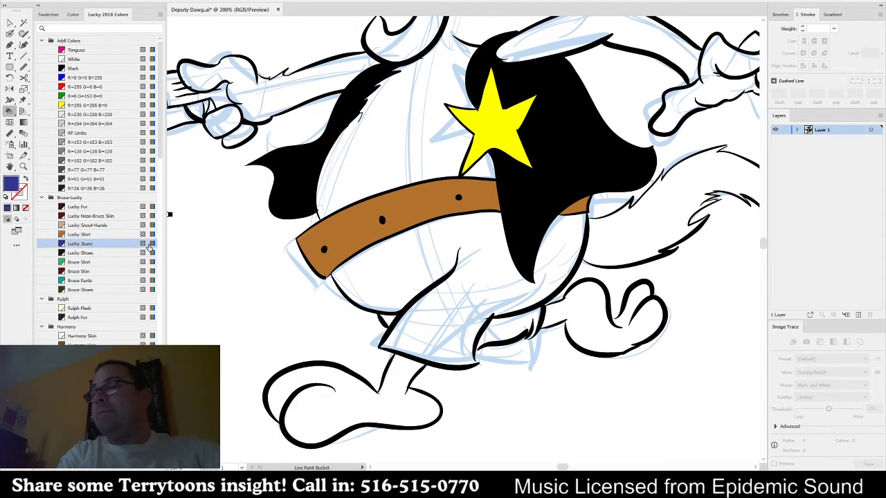
pyautogui.click(442, 302)
pyautogui.click(514, 330)
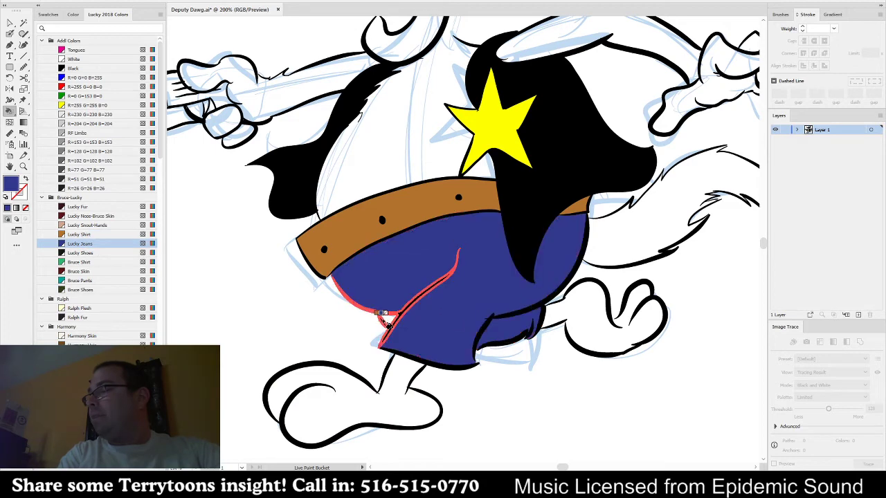
pyautogui.click(392, 319)
# - Sample white and fill the belly, head, eyes, and the gun arm and hand with it
pyautogui.moveTo(246, 280); pyautogui.dragTo(263, 380)
pyautogui.keyDown('alt'); pyautogui.click(232, 351); pyautogui.keyUp('alt')
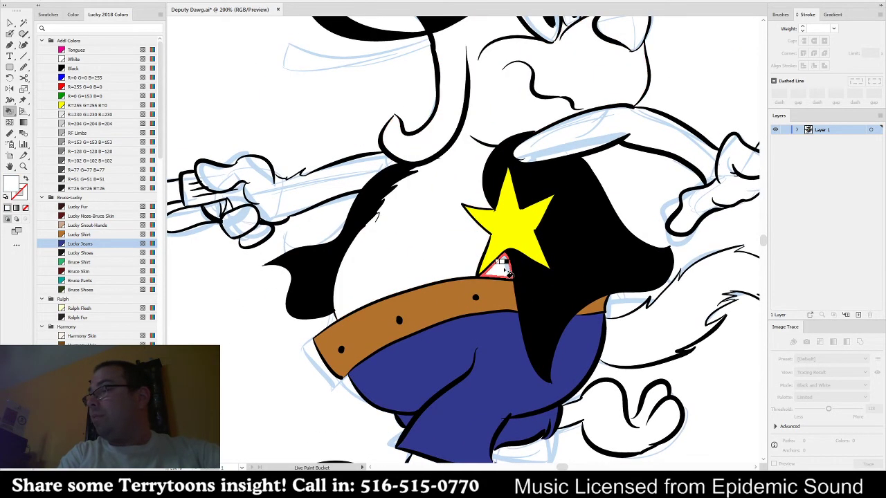
pyautogui.moveTo(429, 260); pyautogui.dragTo(406, 352)
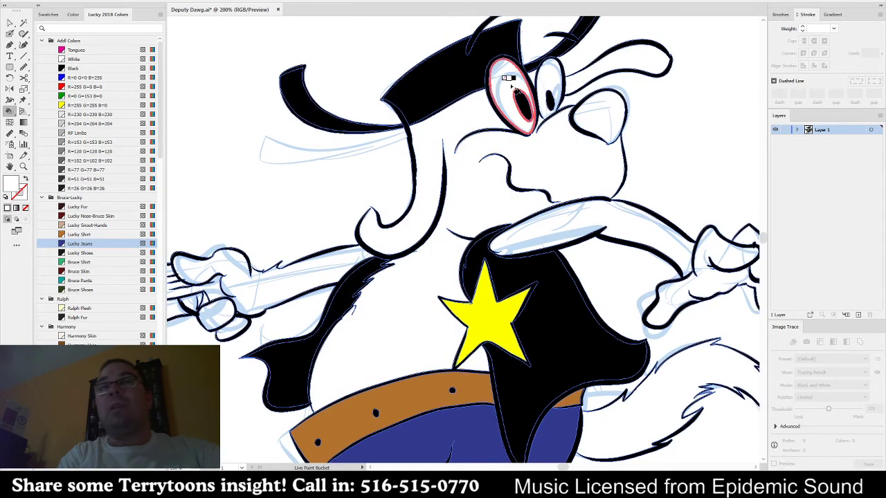
pyautogui.click(548, 79)
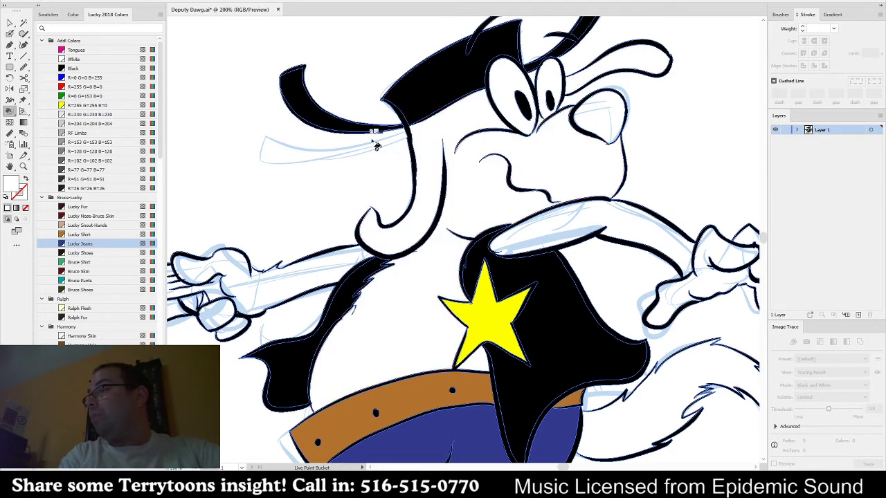
pyautogui.keyDown('ctrl'); pyautogui.keyDown('alt'); pyautogui.click(341, 180); pyautogui.keyUp('alt'); pyautogui.keyUp('ctrl')
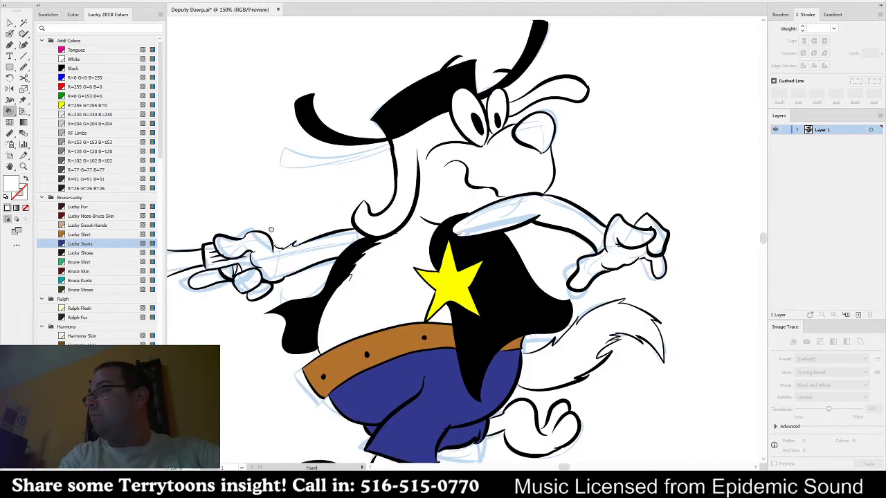
pyautogui.moveTo(273, 240); pyautogui.dragTo(410, 212)
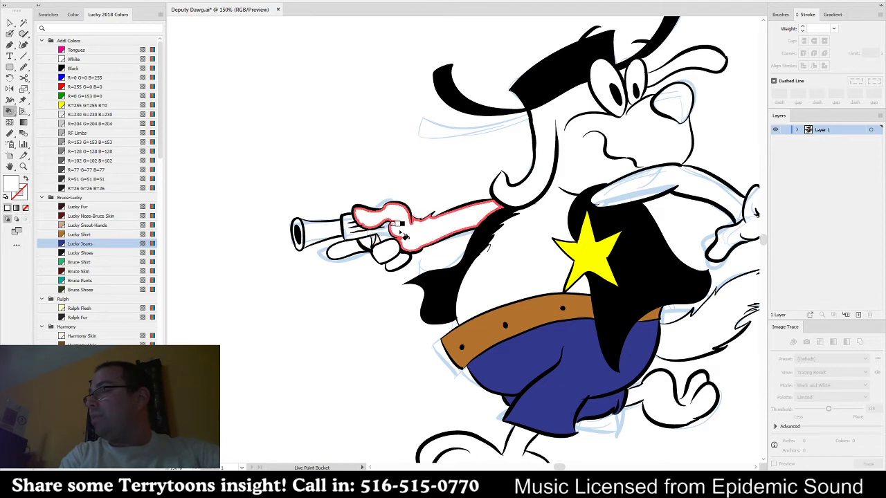
# - Sample black from the line art and fill the pistol's trigger with it
pyautogui.scroll(2, 370, 241)
pyautogui.scroll(1, 377, 244)
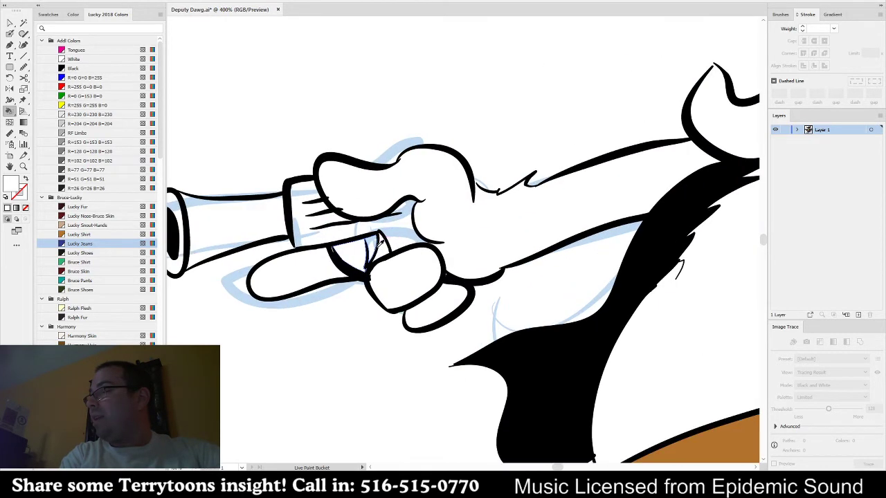
pyautogui.keyDown('alt'); pyautogui.click(377, 246); pyautogui.keyUp('alt')
pyautogui.click(374, 251)
# - Fill the pistol's barrel and muzzle rim with the RF Limbo grey, and its body and grip with R=102 G=102 B=102
pyautogui.moveTo(209, 252); pyautogui.dragTo(360, 260)
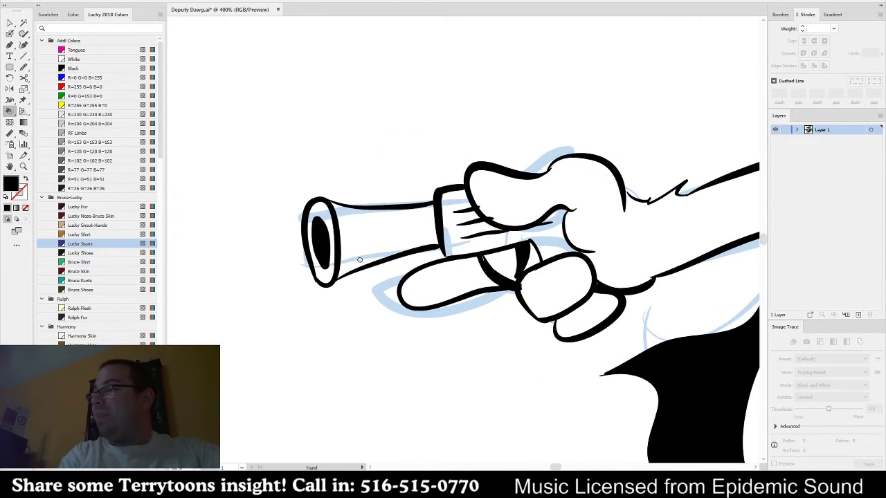
pyautogui.click(76, 134)
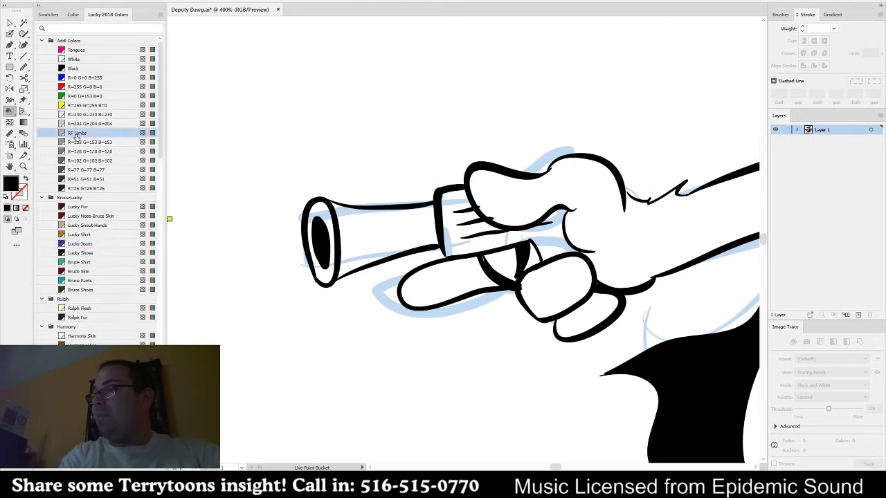
pyautogui.click(353, 255)
pyautogui.click(324, 278)
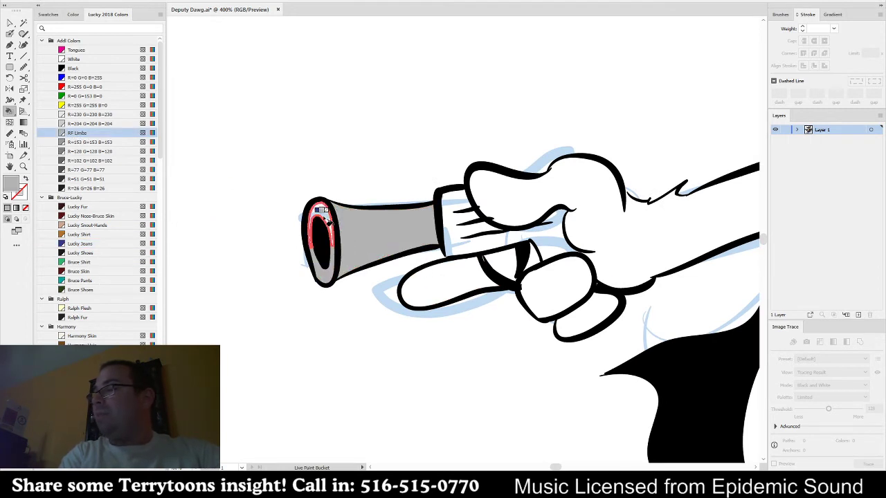
pyautogui.click(78, 161)
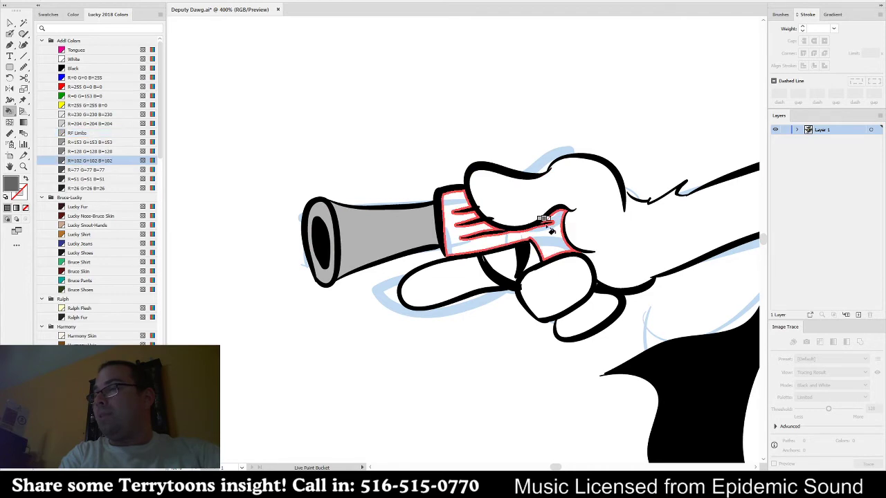
pyautogui.click(485, 232)
pyautogui.click(592, 321)
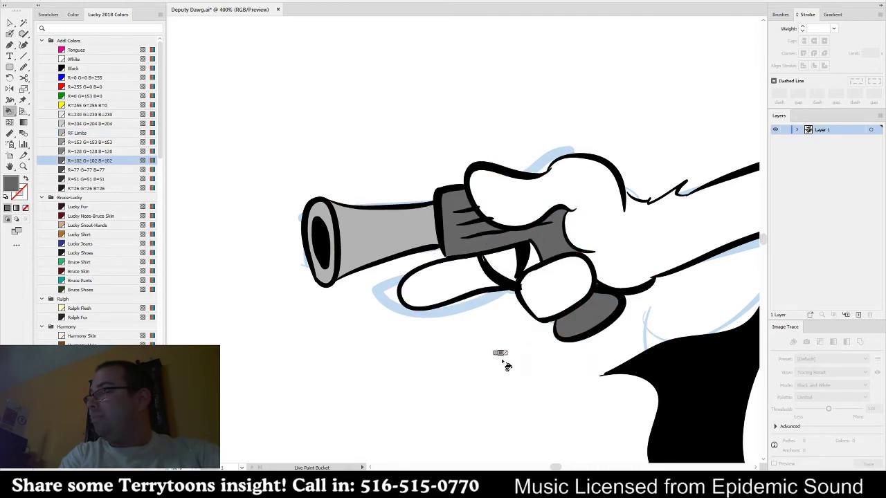
# - Sample white and fill the remaining small area at the gun hand, and the other arm and hand
pyautogui.scroll(4, 509, 291)
pyautogui.keyDown('alt'); pyautogui.click(464, 206); pyautogui.keyUp('alt')
pyautogui.click(414, 151)
pyautogui.scroll(-7, 455, 325)
pyautogui.moveTo(473, 406)
pyautogui.mouseDown()
pyautogui.moveTo(273, 325)
pyautogui.moveTo(260, 309)
pyautogui.mouseUp()
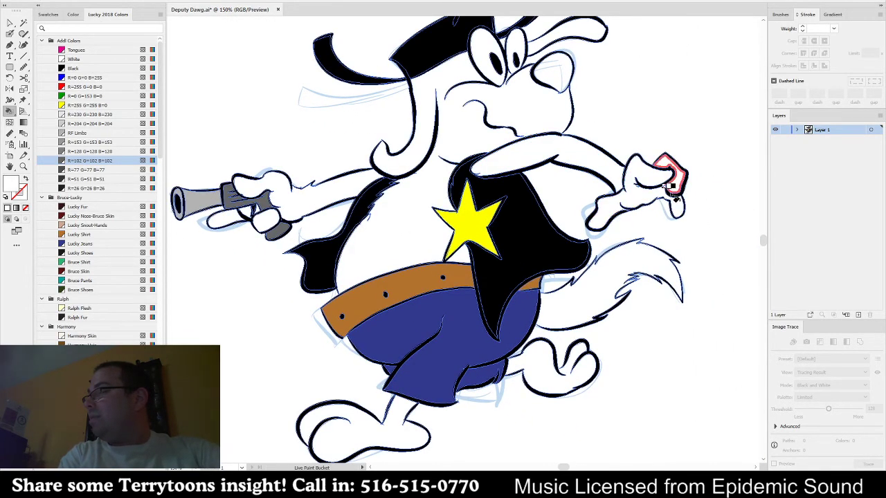
pyautogui.moveTo(700, 326); pyautogui.dragTo(673, 249)
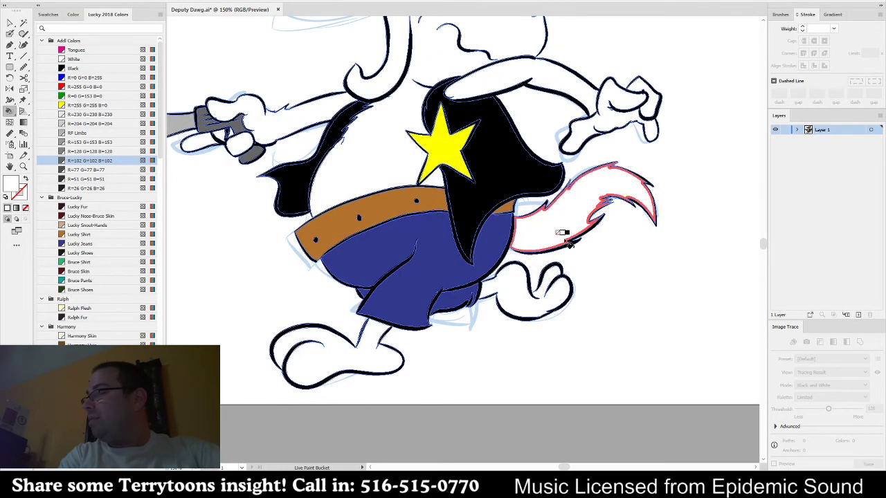
# - Fill the dog's nose with red R=255 G=0 B=0
pyautogui.hotkey('ctrl', '0')
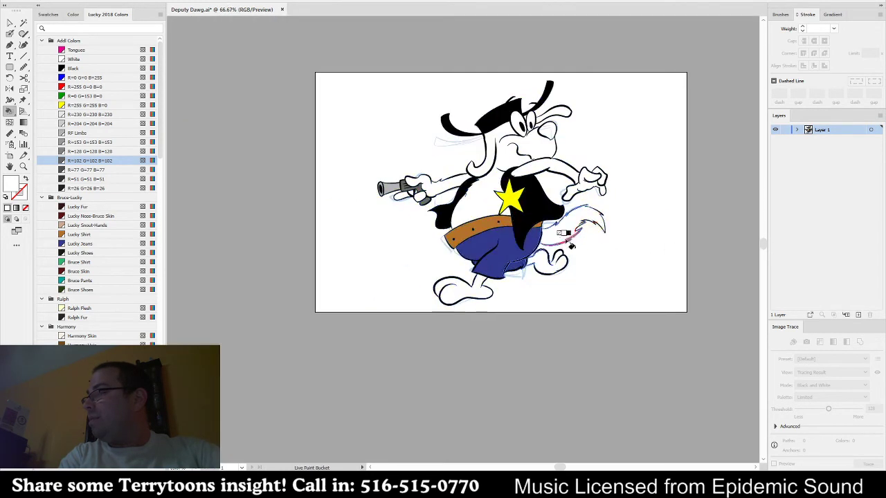
pyautogui.click(78, 87)
pyautogui.click(547, 130)
# - Select the whole character and expand the Live Paint artwork with Object, Fill and Stroke included
pyautogui.press('v')
pyautogui.moveTo(653, 112); pyautogui.dragTo(308, 384)
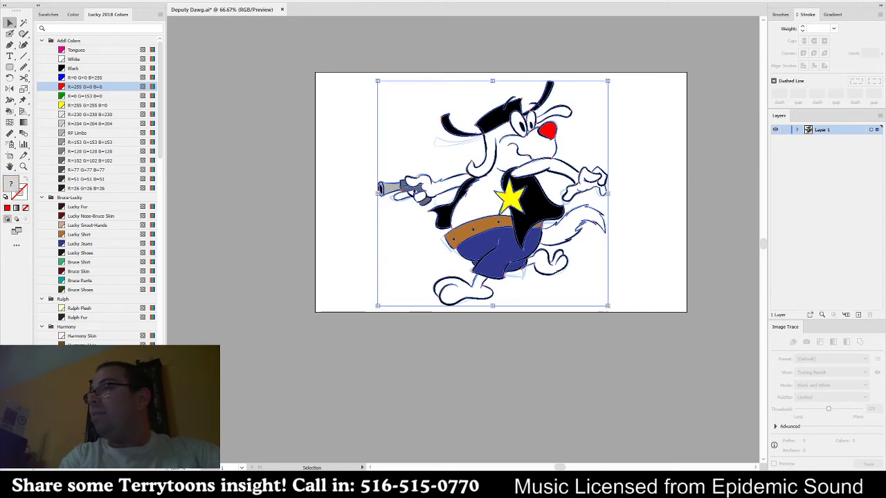
pyautogui.click(87, 85)
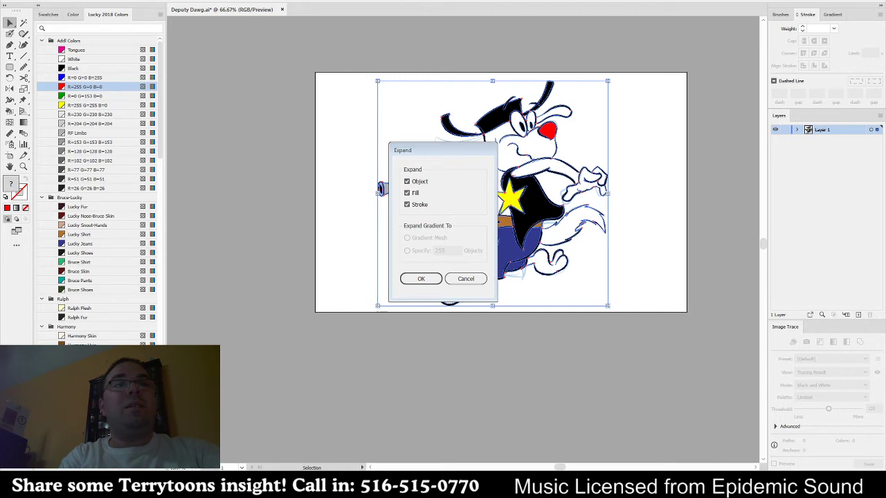
pyautogui.click(421, 279)
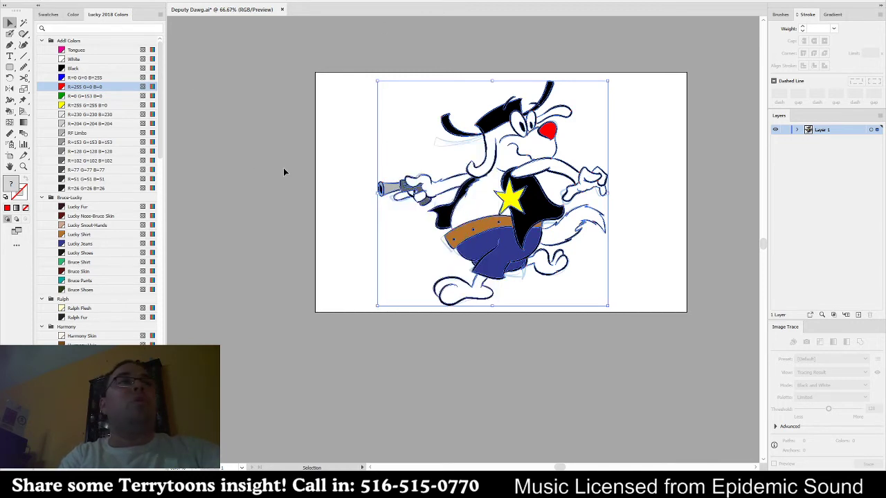
# - Delete the light-blue rough sketch behind the character so that Layer 1 holds only the coloured artwork group
pyautogui.keyDown('alt'); pyautogui.scroll(2, 582, 286); pyautogui.keyUp('alt')
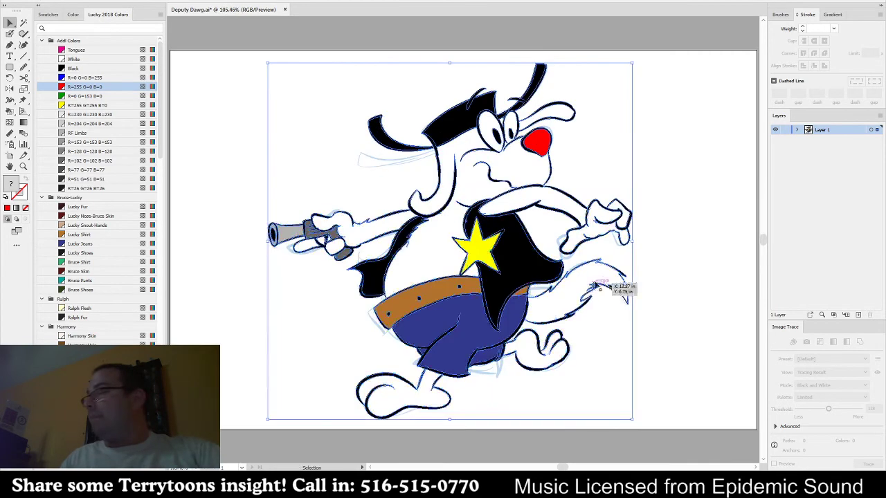
pyautogui.click(705, 292)
pyautogui.click(797, 129)
pyautogui.click(870, 315)
pyautogui.click(627, 299)
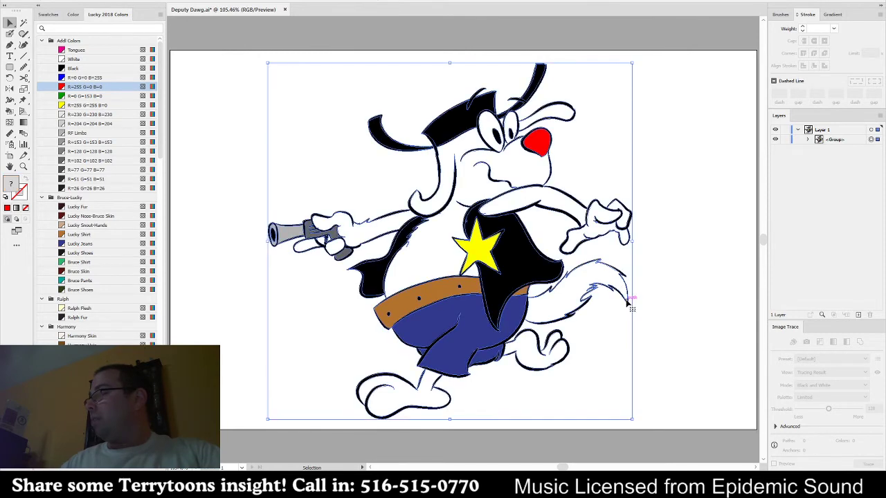
pyautogui.click(655, 265)
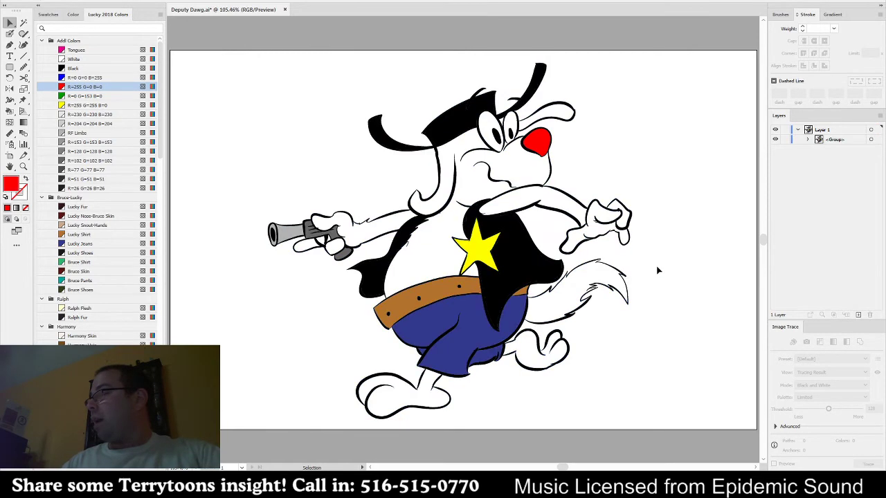
# - Try scaling the whole character group down to a small figure and up far beyond the artboard
pyautogui.moveTo(699, 63); pyautogui.dragTo(574, 112)
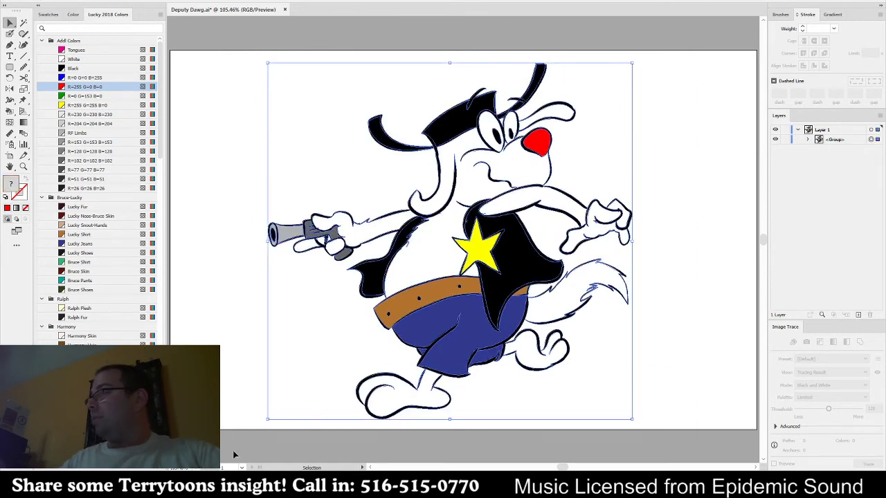
pyautogui.moveTo(631, 240); pyautogui.dragTo(489, 292)
pyautogui.click(443, 369)
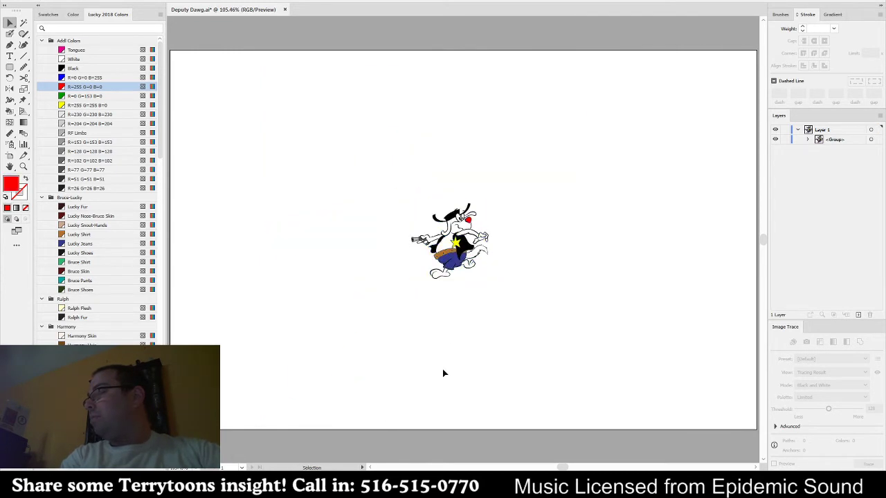
pyautogui.click(472, 229)
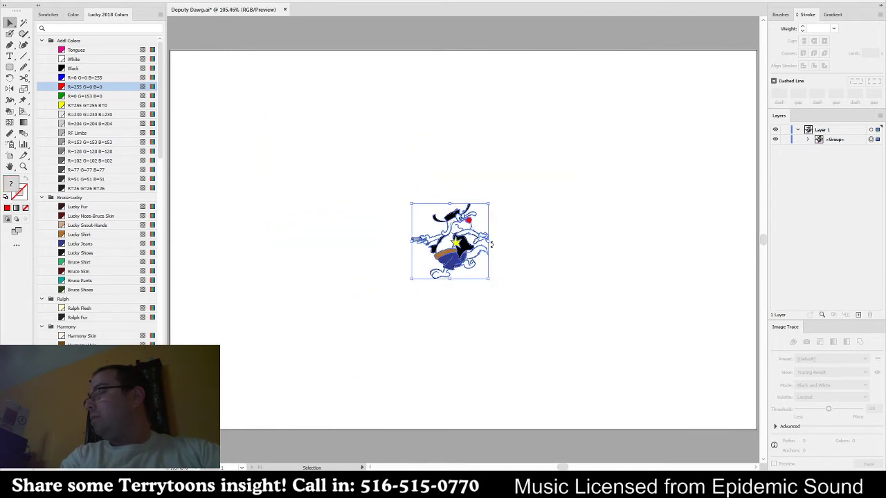
pyautogui.moveTo(488, 242); pyautogui.dragTo(884, 249)
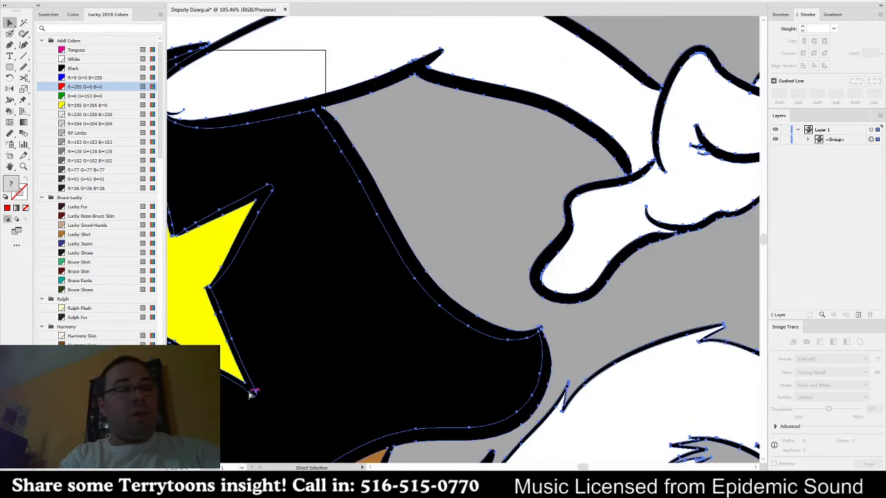
pyautogui.hscroll(-5, 250, 394)
pyautogui.click(231, 63)
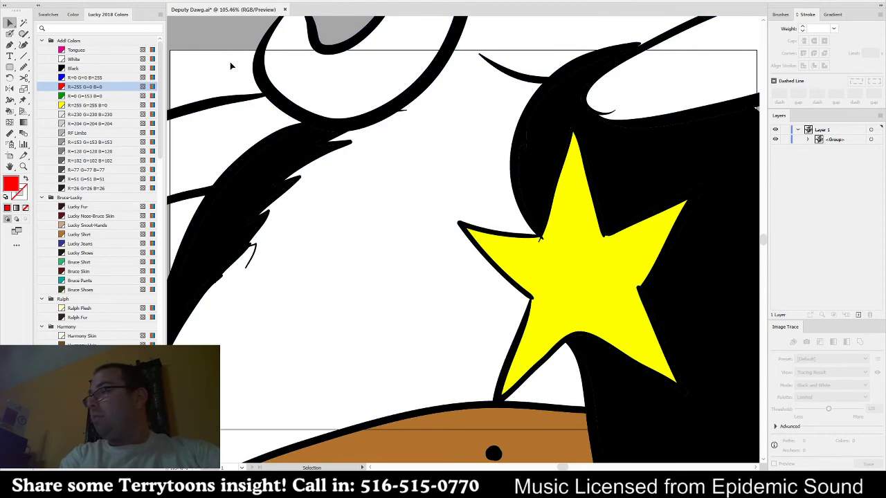
# - Fit the artboard in the window and save the Deputy Dawg document
pyautogui.scroll(4, 576, 277)
pyautogui.scroll(2, 463, 288)
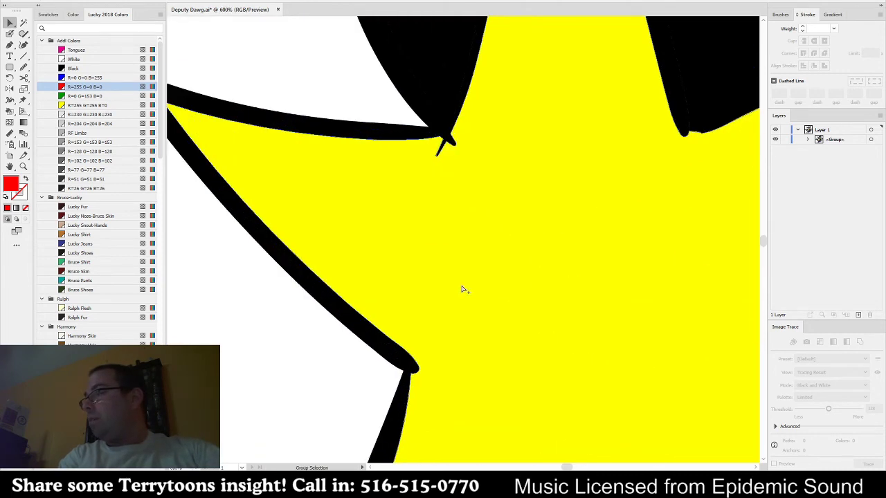
pyautogui.scroll(-5, 458, 292)
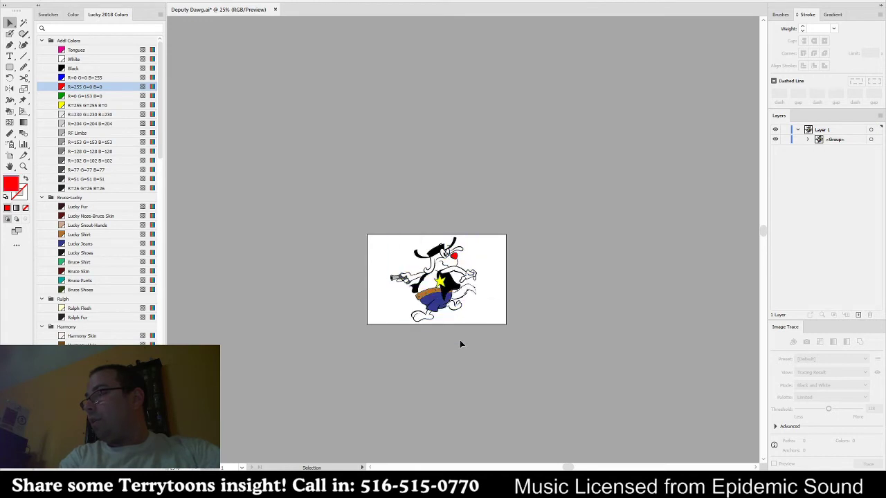
pyautogui.hotkey('ctrl', '0')
pyautogui.hotkey('ctrl', 's')
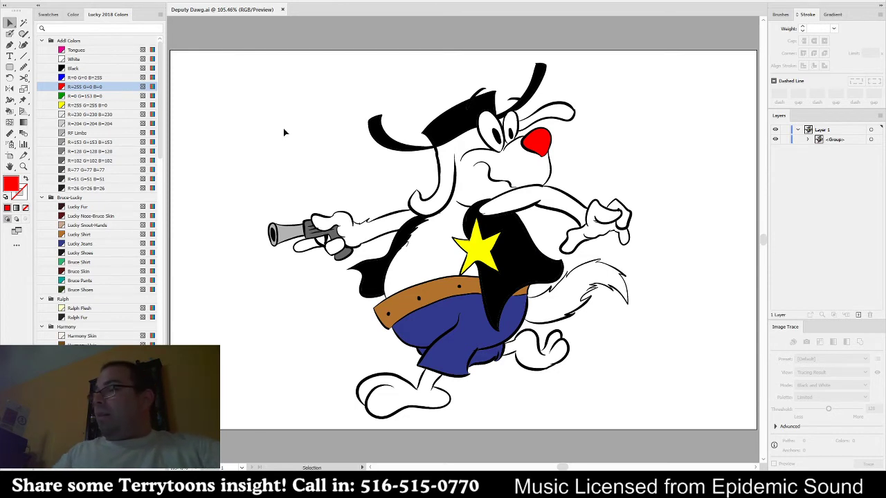
# - Sign the drawing in Black with the Blob Brush in the empty lower-left area of the artboard, underlined with a curved flourish
pyautogui.click(72, 68)
pyautogui.click(10, 34)
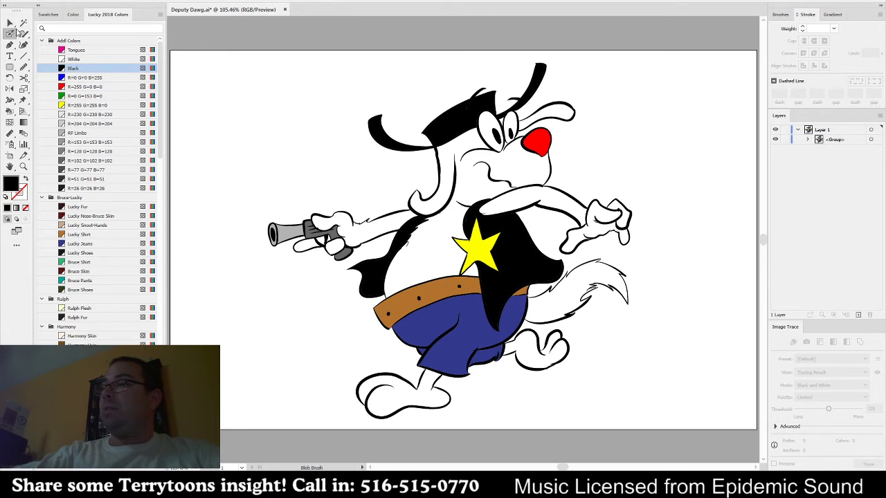
pyautogui.moveTo(247, 355)
pyautogui.mouseDown()
pyautogui.moveTo(233, 389)
pyautogui.moveTo(254, 377)
pyautogui.mouseUp()
pyautogui.moveTo(256, 367)
pyautogui.mouseDown()
pyautogui.moveTo(263, 378)
pyautogui.moveTo(251, 387)
pyautogui.mouseUp()
pyautogui.moveTo(275, 356); pyautogui.dragTo(272, 376)
pyautogui.moveTo(279, 365); pyautogui.dragTo(316, 355)
pyautogui.moveTo(277, 399)
pyautogui.mouseDown()
pyautogui.moveTo(316, 358)
pyautogui.moveTo(304, 380)
pyautogui.mouseUp()
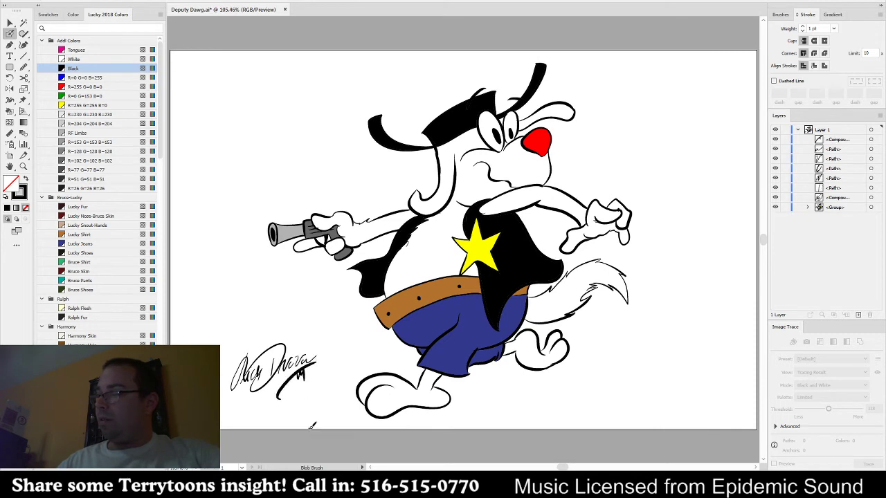
# - Group all the signature strokes, deselect them and save the document
pyautogui.press('a')
pyautogui.moveTo(323, 329); pyautogui.dragTo(228, 405)
pyautogui.hotkey('ctrl', 'g')
pyautogui.press('v')
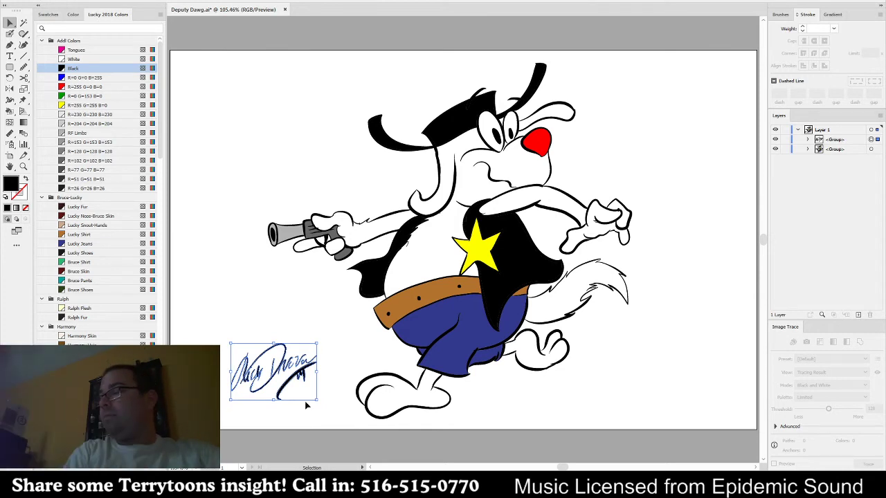
pyautogui.press('a')
pyautogui.click(273, 155)
pyautogui.press('v')
pyautogui.hotkey('ctrl', 's')
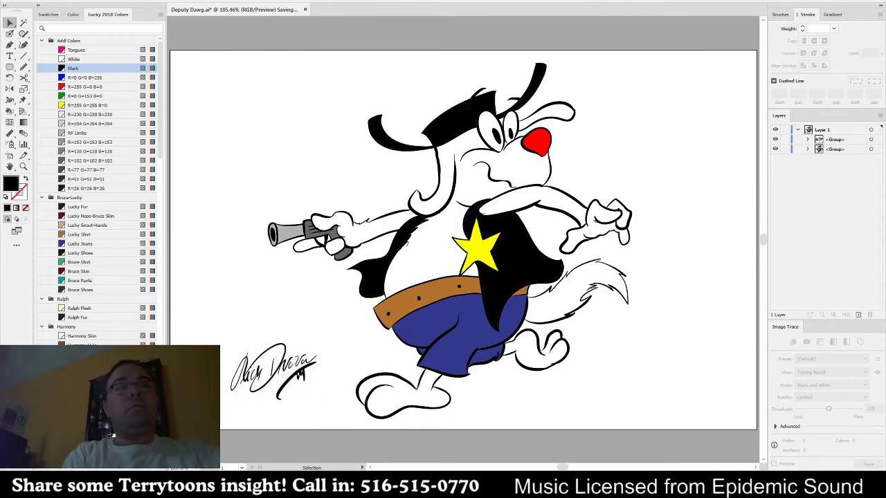
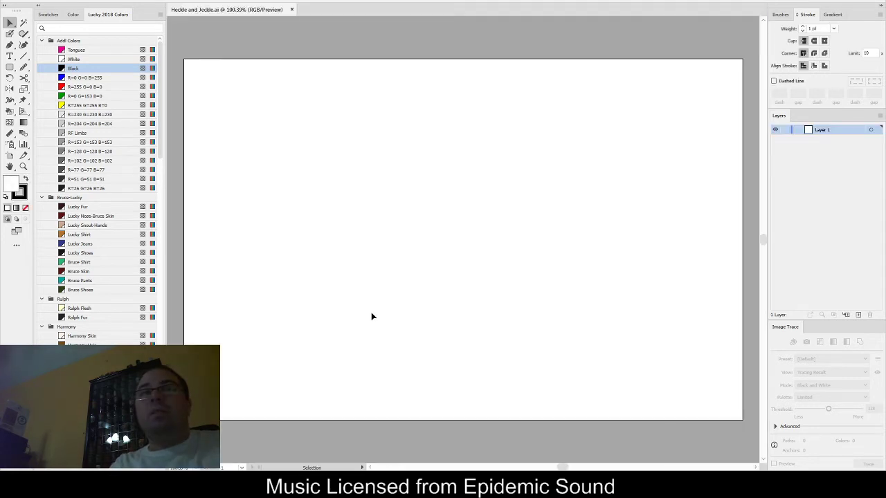
pyautogui.hotkey('ctrl', '0')
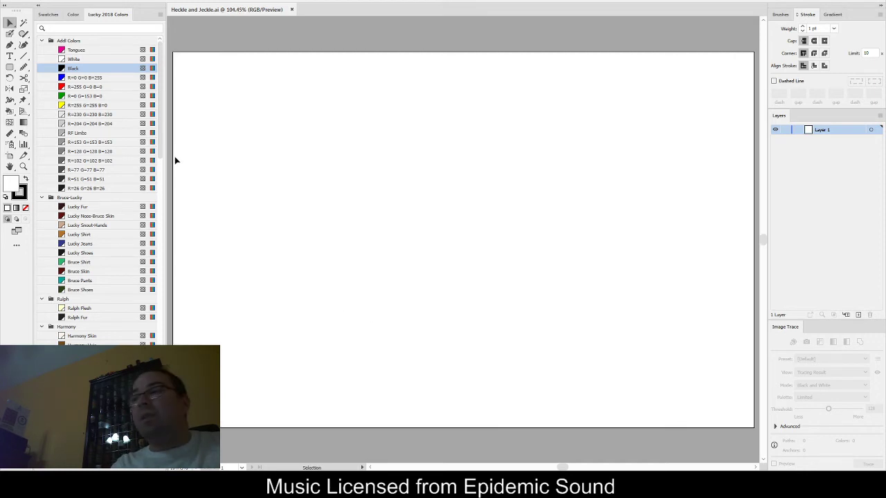
pyautogui.click(9, 33)
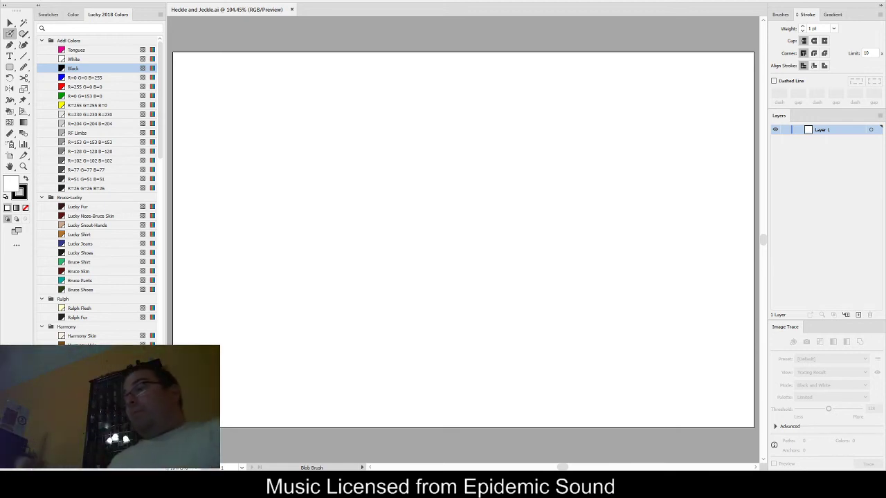
pyautogui.moveTo(315, 337); pyautogui.dragTo(411, 212)
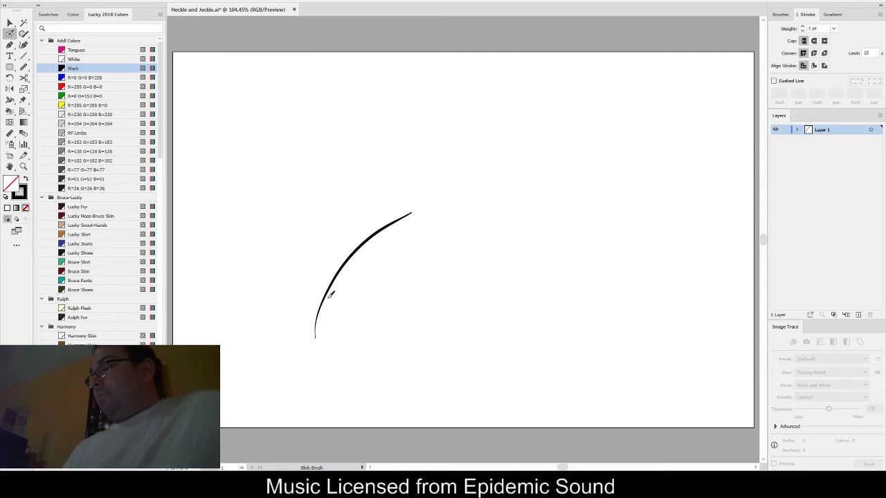
pyautogui.moveTo(325, 305)
pyautogui.mouseDown()
pyautogui.moveTo(472, 212)
pyautogui.moveTo(273, 393)
pyautogui.mouseUp()
pyautogui.press('v')
pyautogui.hotkey('shift', 'b')
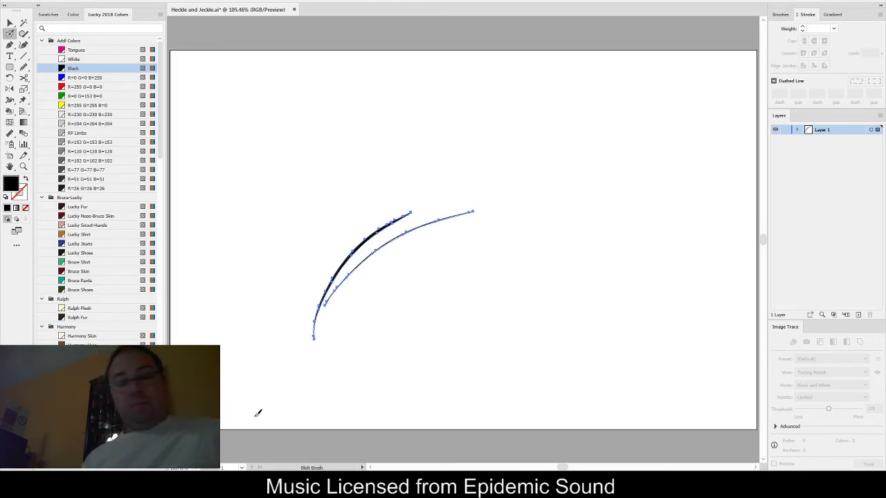
pyautogui.press('Delete')
# - Using the light-blue UP Hair & Shoes swatch, sketch three long curved guide lines and a round head construction over their upper end
pyautogui.scroll(-15, 129, 256)
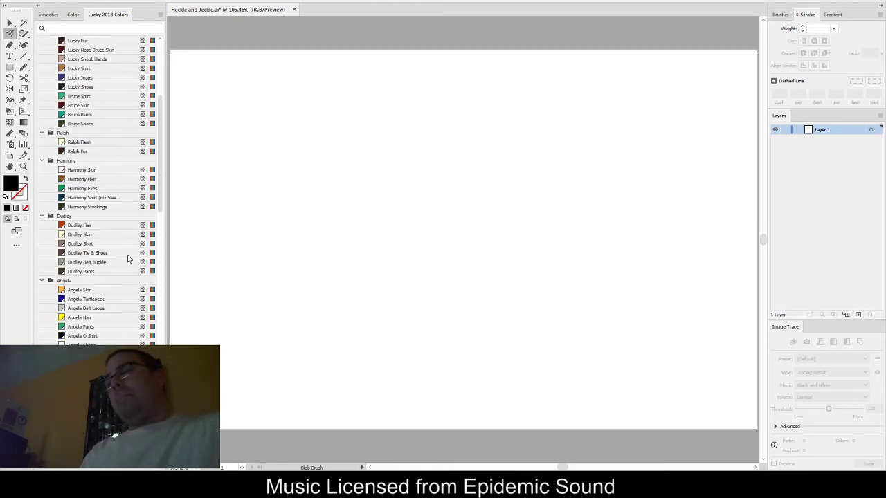
pyautogui.click(81, 217)
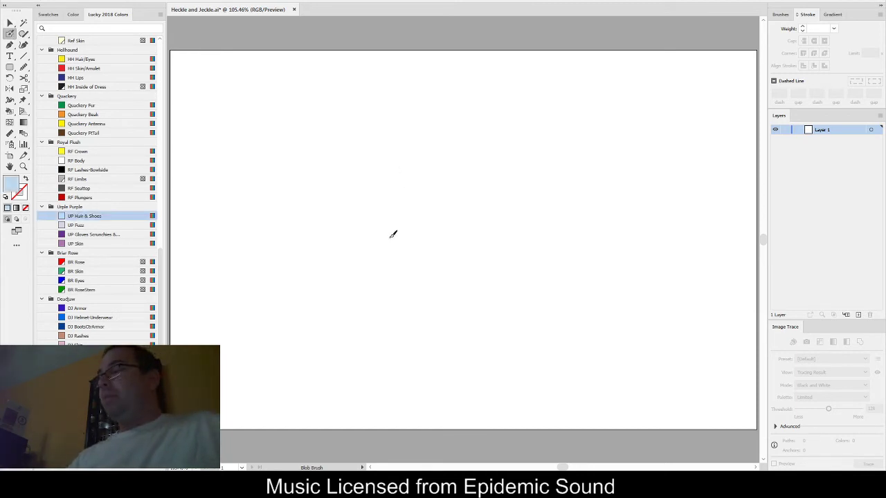
pyautogui.moveTo(362, 316); pyautogui.dragTo(517, 176)
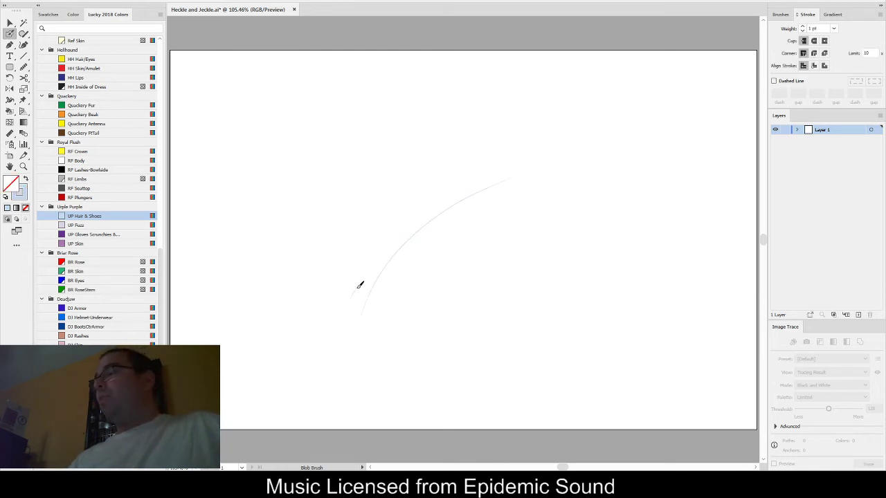
pyautogui.moveTo(352, 295)
pyautogui.mouseDown()
pyautogui.moveTo(444, 212)
pyautogui.moveTo(531, 167)
pyautogui.mouseUp()
pyautogui.moveTo(353, 300)
pyautogui.mouseDown()
pyautogui.moveTo(444, 212)
pyautogui.moveTo(563, 166)
pyautogui.mouseUp()
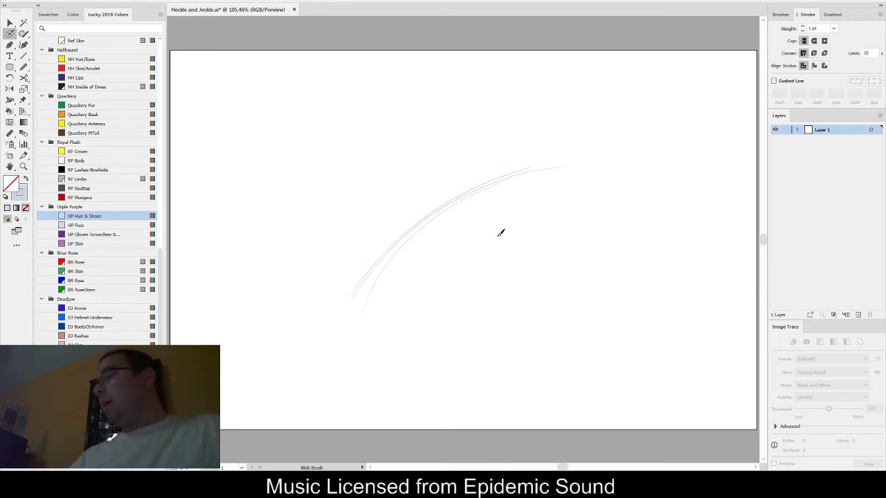
pyautogui.moveTo(471, 188)
pyautogui.mouseDown()
pyautogui.moveTo(486, 250)
pyautogui.moveTo(560, 211)
pyautogui.moveTo(562, 195)
pyautogui.moveTo(462, 219)
pyautogui.moveTo(437, 202)
pyautogui.mouseUp()
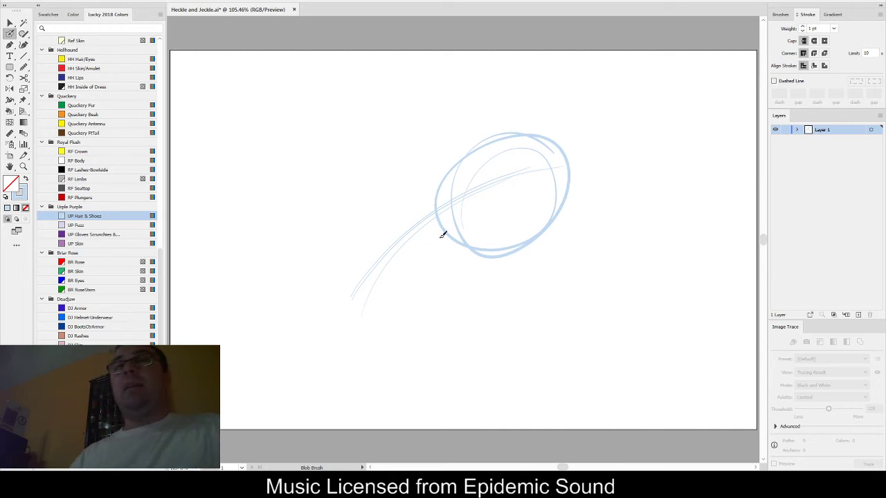
# - Sketch the long upper beak, with its top and bottom contours tapering from the head circle down to a point
pyautogui.moveTo(352, 319); pyautogui.dragTo(493, 258)
pyautogui.moveTo(366, 314)
pyautogui.mouseDown()
pyautogui.moveTo(413, 281)
pyautogui.moveTo(383, 301)
pyautogui.moveTo(412, 186)
pyautogui.moveTo(443, 180)
pyautogui.mouseUp()
pyautogui.moveTo(343, 300)
pyautogui.mouseDown()
pyautogui.moveTo(413, 186)
pyautogui.moveTo(457, 151)
pyautogui.mouseUp()
pyautogui.moveTo(347, 316); pyautogui.dragTo(484, 140)
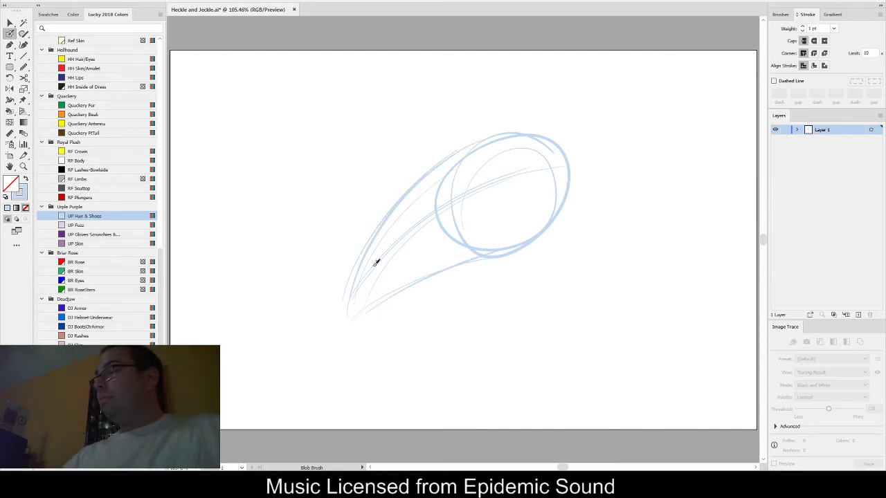
pyautogui.moveTo(351, 298); pyautogui.dragTo(467, 162)
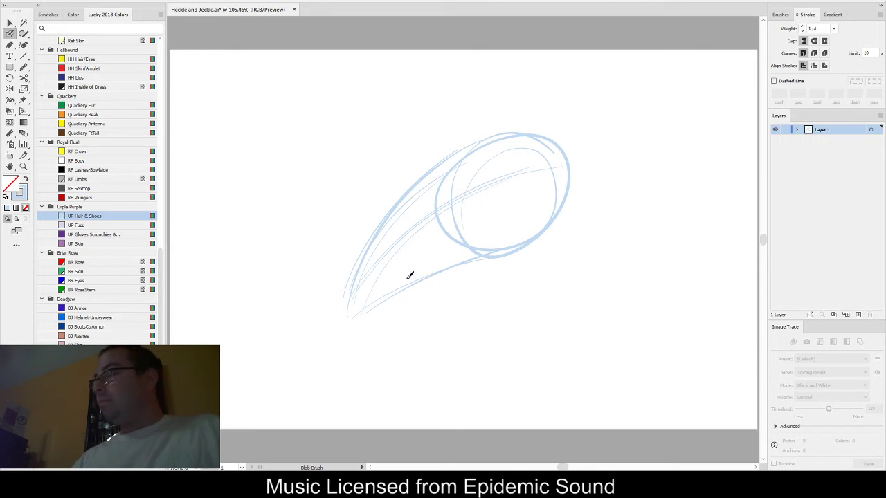
# - Sketch the open lower beak, the mouth line with a row of teeth, and the curved cheek at the mouth corner
pyautogui.moveTo(410, 275)
pyautogui.mouseDown()
pyautogui.moveTo(387, 320)
pyautogui.moveTo(505, 256)
pyautogui.mouseUp()
pyautogui.moveTo(420, 279)
pyautogui.mouseDown()
pyautogui.moveTo(401, 307)
pyautogui.moveTo(489, 266)
pyautogui.mouseUp()
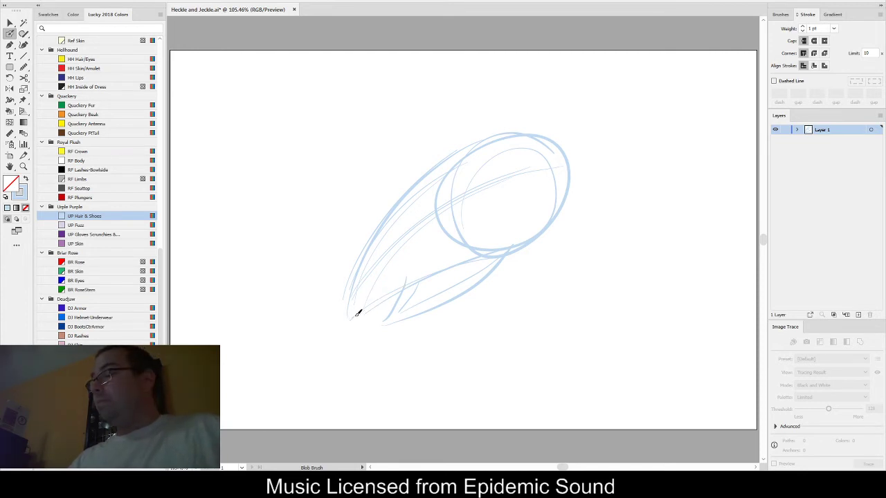
pyautogui.moveTo(358, 311)
pyautogui.mouseDown()
pyautogui.moveTo(459, 253)
pyautogui.moveTo(504, 245)
pyautogui.mouseUp()
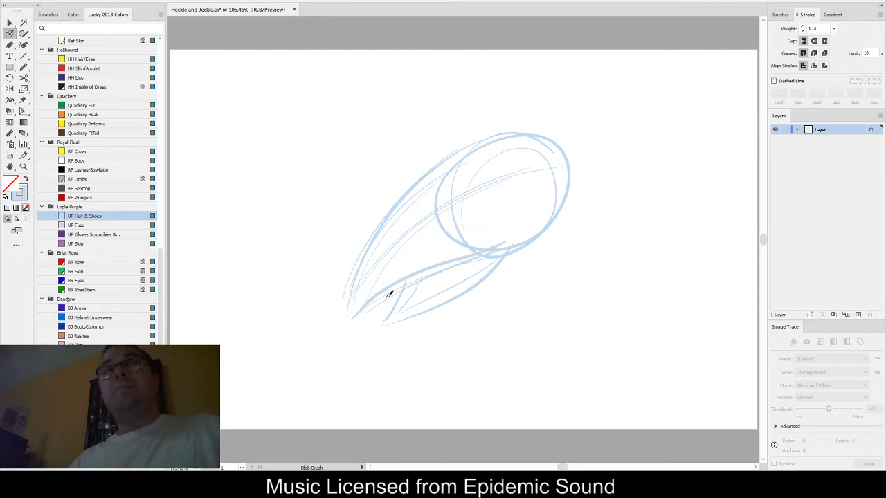
pyautogui.moveTo(388, 293)
pyautogui.mouseDown()
pyautogui.moveTo(454, 277)
pyautogui.moveTo(484, 257)
pyautogui.mouseUp()
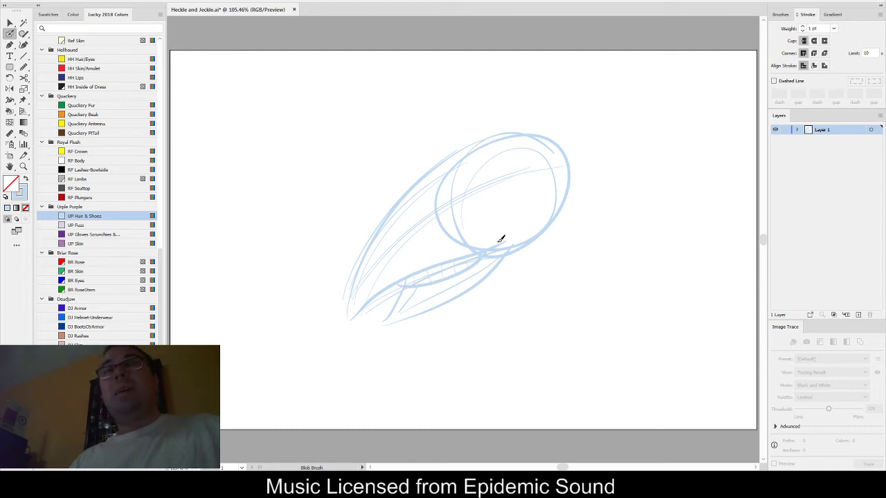
pyautogui.moveTo(510, 237)
pyautogui.mouseDown()
pyautogui.moveTo(520, 219)
pyautogui.moveTo(528, 233)
pyautogui.moveTo(542, 208)
pyautogui.mouseUp()
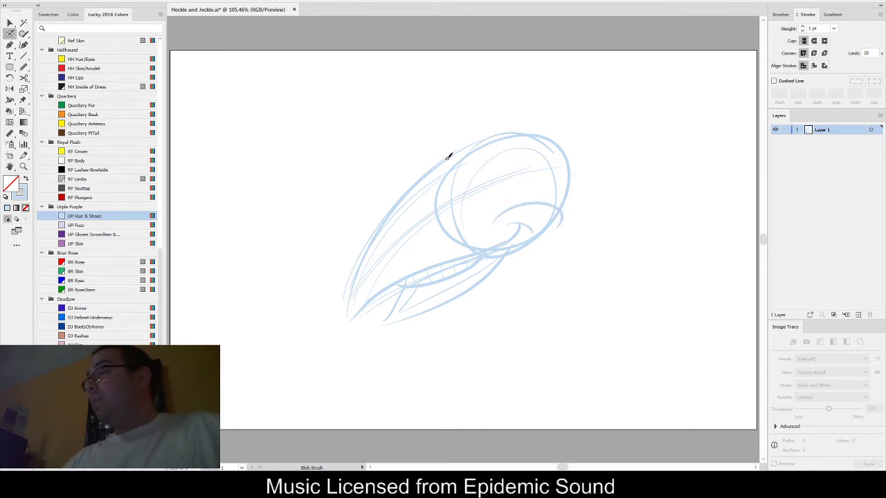
# - Sketch the pointed forehead contours and two slanted oval eyes with filled pupils on the bird's head
pyautogui.moveTo(449, 157)
pyautogui.mouseDown()
pyautogui.moveTo(499, 125)
pyautogui.moveTo(495, 160)
pyautogui.moveTo(554, 148)
pyautogui.moveTo(543, 150)
pyautogui.moveTo(513, 205)
pyautogui.mouseUp()
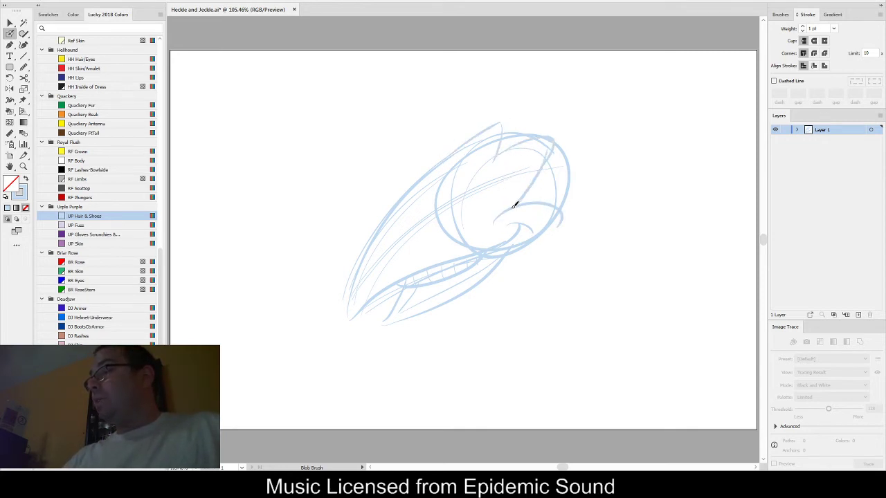
pyautogui.moveTo(462, 173); pyautogui.dragTo(464, 152)
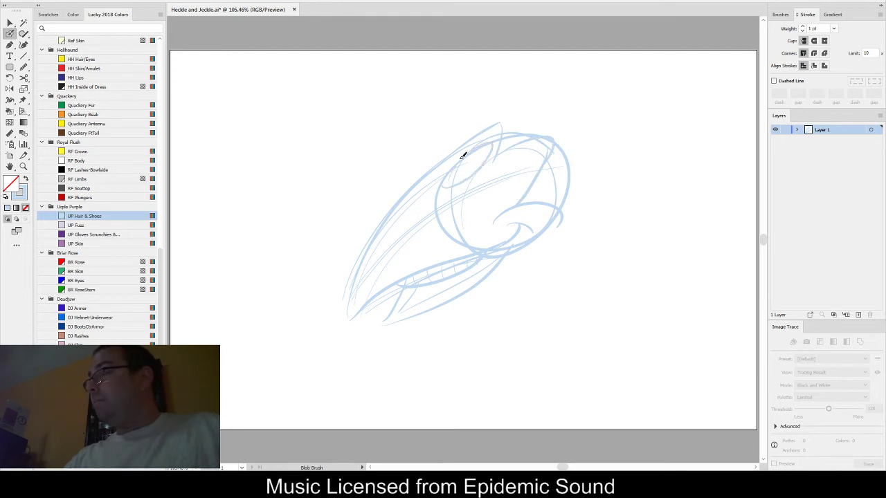
pyautogui.moveTo(486, 193)
pyautogui.mouseDown()
pyautogui.moveTo(523, 172)
pyautogui.moveTo(522, 141)
pyautogui.mouseUp()
pyautogui.moveTo(466, 171); pyautogui.dragTo(469, 169)
pyautogui.hotkey('ctrl', 'z')
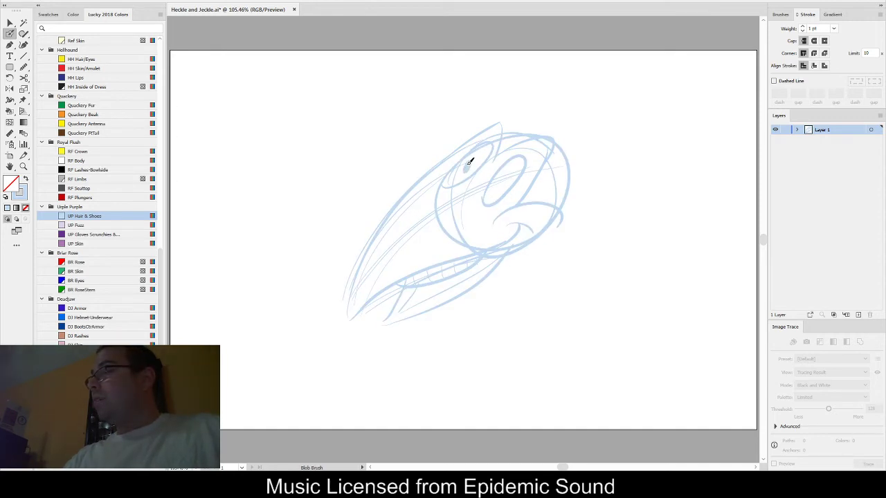
pyautogui.moveTo(469, 164); pyautogui.dragTo(502, 184)
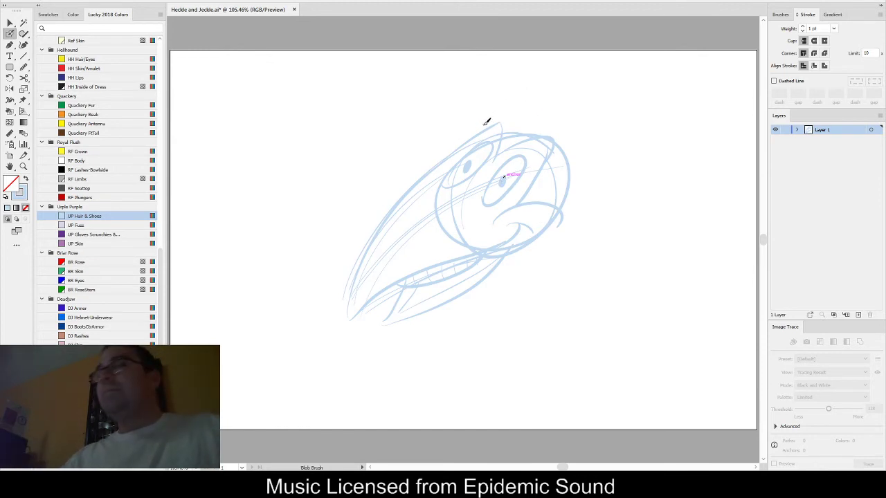
# - Sketch two pointed feather tufts and a rounded one on the bird's crown, and reinforce the back contour of the head
pyautogui.moveTo(475, 135)
pyautogui.mouseDown()
pyautogui.moveTo(511, 108)
pyautogui.moveTo(511, 134)
pyautogui.moveTo(567, 147)
pyautogui.mouseUp()
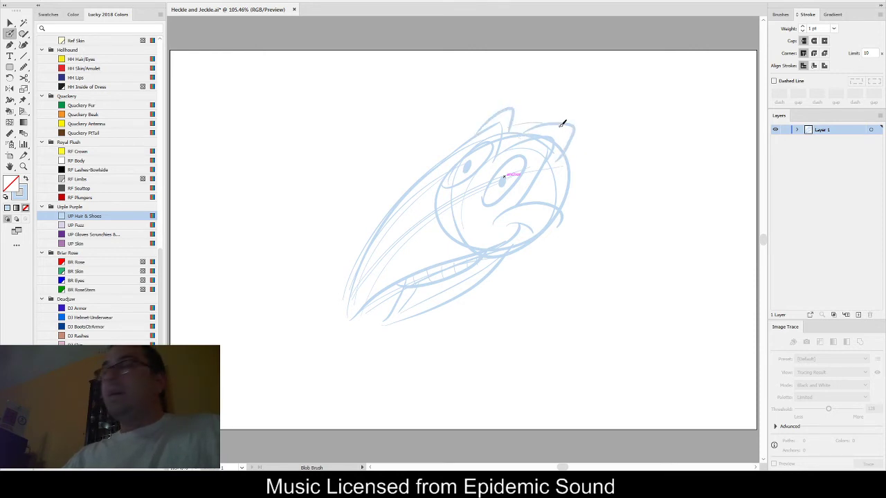
pyautogui.moveTo(566, 183); pyautogui.dragTo(558, 201)
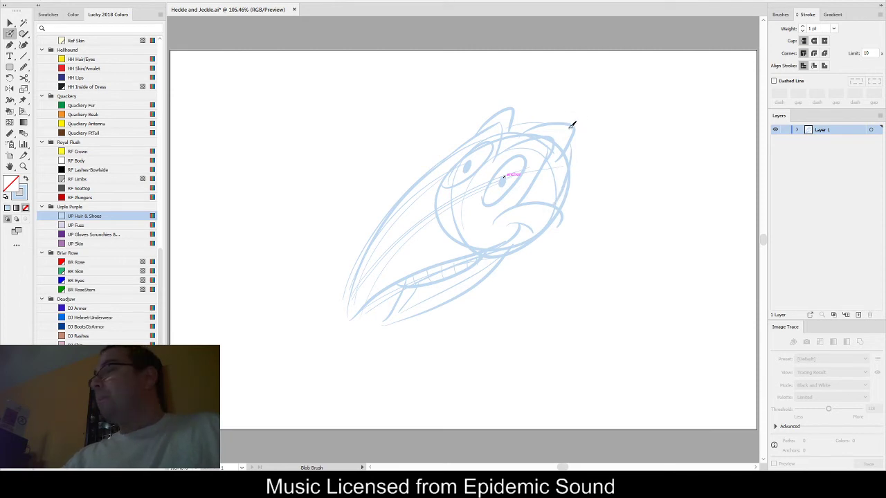
pyautogui.moveTo(571, 125); pyautogui.dragTo(579, 132)
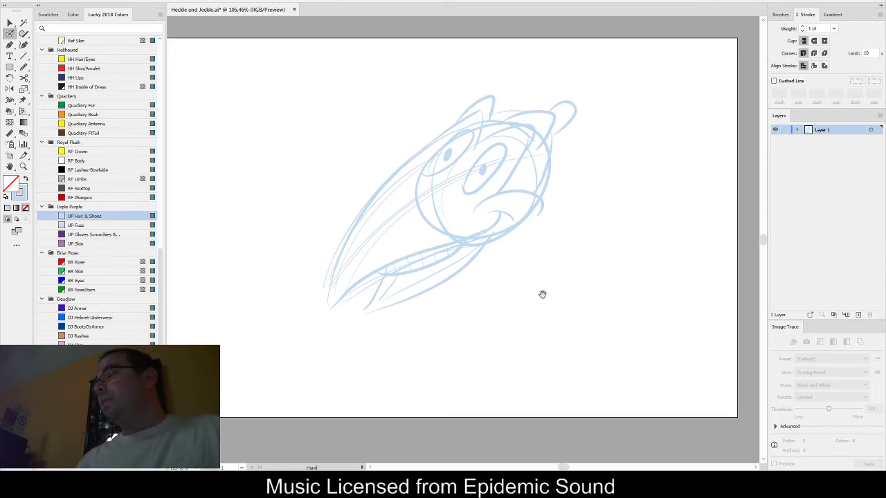
# - Shade the open mouth below the teeth with hatching, and strengthen the lower beak's bottom contour
pyautogui.moveTo(566, 297); pyautogui.dragTo(543, 294)
pyautogui.moveTo(387, 292)
pyautogui.mouseDown()
pyautogui.moveTo(457, 257)
pyautogui.moveTo(391, 285)
pyautogui.moveTo(410, 285)
pyautogui.moveTo(470, 238)
pyautogui.mouseUp()
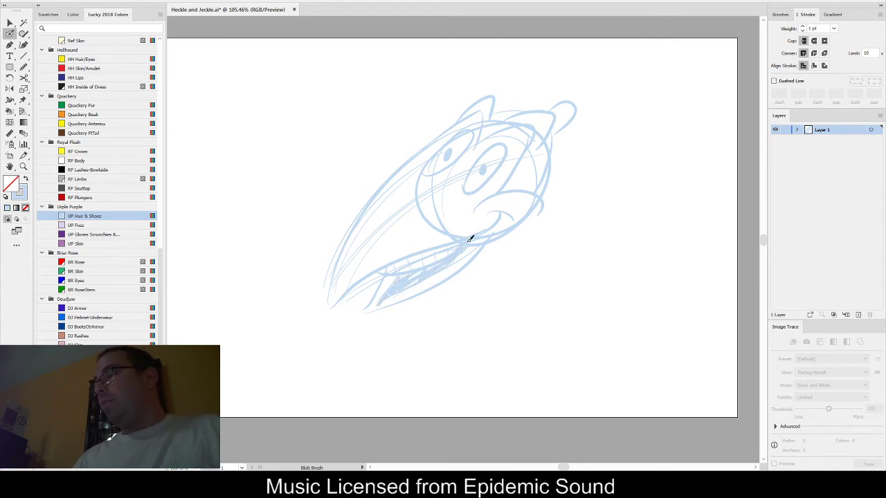
pyautogui.moveTo(398, 294); pyautogui.dragTo(457, 263)
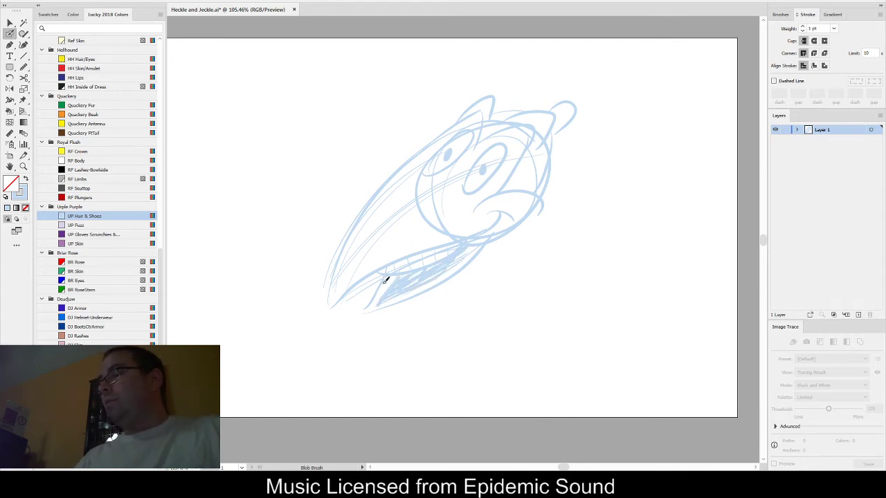
pyautogui.moveTo(357, 317)
pyautogui.mouseDown()
pyautogui.moveTo(483, 252)
pyautogui.moveTo(520, 271)
pyautogui.mouseUp()
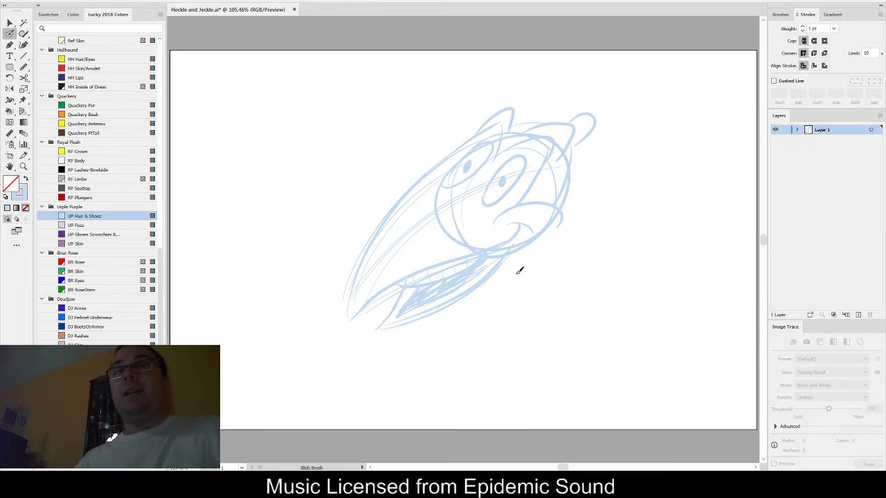
# - Sketch the bird's body below the head, with a curved chest line, a bulging back line and rounded hips
pyautogui.moveTo(555, 362); pyautogui.dragTo(537, 329)
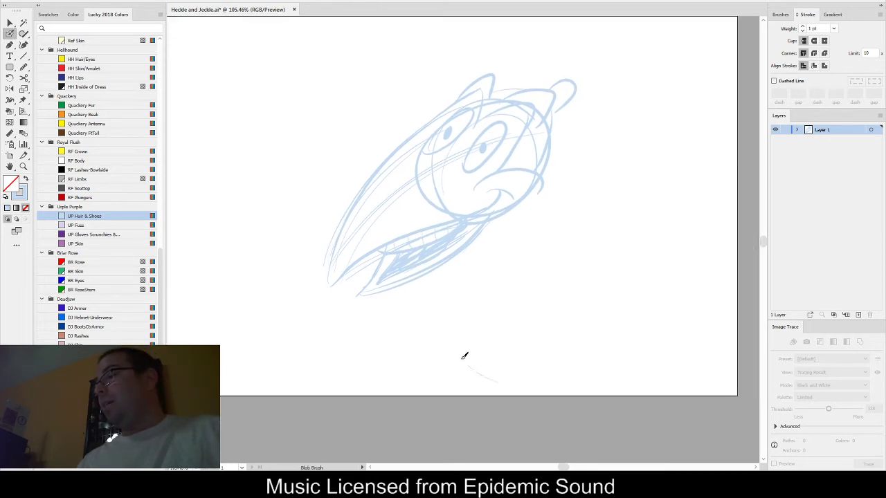
pyautogui.moveTo(465, 356); pyautogui.dragTo(429, 265)
pyautogui.moveTo(533, 204)
pyautogui.mouseDown()
pyautogui.moveTo(561, 228)
pyautogui.moveTo(482, 340)
pyautogui.moveTo(414, 257)
pyautogui.moveTo(470, 362)
pyautogui.mouseUp()
pyautogui.moveTo(470, 362); pyautogui.dragTo(416, 275)
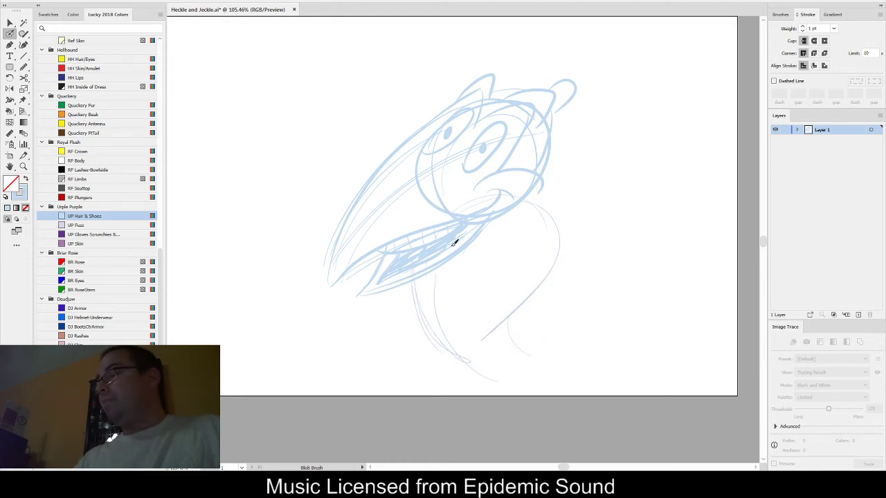
pyautogui.moveTo(509, 320)
pyautogui.mouseDown()
pyautogui.moveTo(521, 374)
pyautogui.moveTo(530, 339)
pyautogui.moveTo(515, 284)
pyautogui.mouseUp()
pyautogui.press('space')
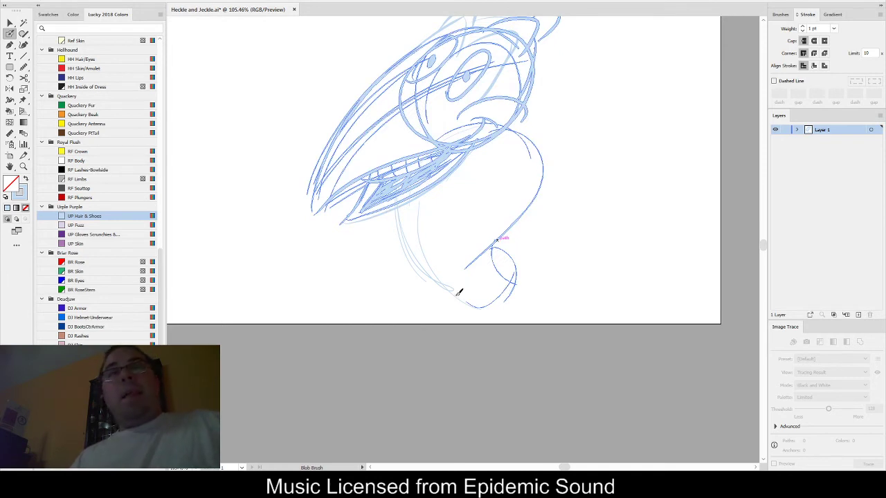
pyautogui.moveTo(437, 277)
pyautogui.mouseDown()
pyautogui.moveTo(455, 309)
pyautogui.moveTo(470, 301)
pyautogui.moveTo(462, 292)
pyautogui.moveTo(498, 314)
pyautogui.moveTo(515, 300)
pyautogui.moveTo(510, 306)
pyautogui.moveTo(512, 255)
pyautogui.mouseUp()
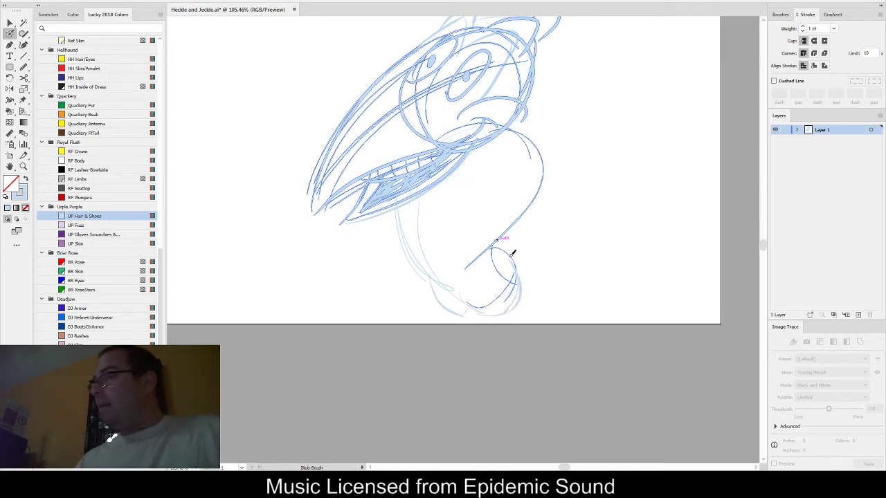
# - Sketch two thin legs slanting down from the hips, continuing below the artboard's edge
pyautogui.moveTo(491, 283); pyautogui.dragTo(522, 353)
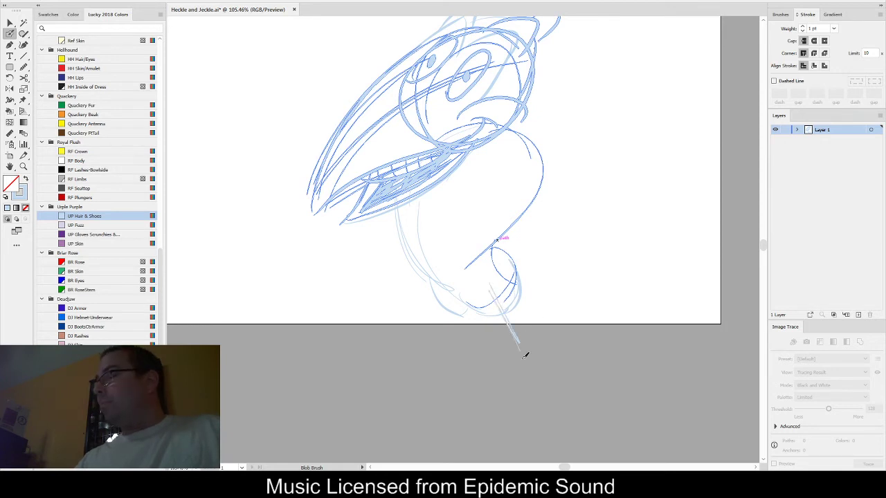
pyautogui.moveTo(458, 298); pyautogui.dragTo(490, 371)
pyautogui.moveTo(513, 311); pyautogui.dragTo(523, 370)
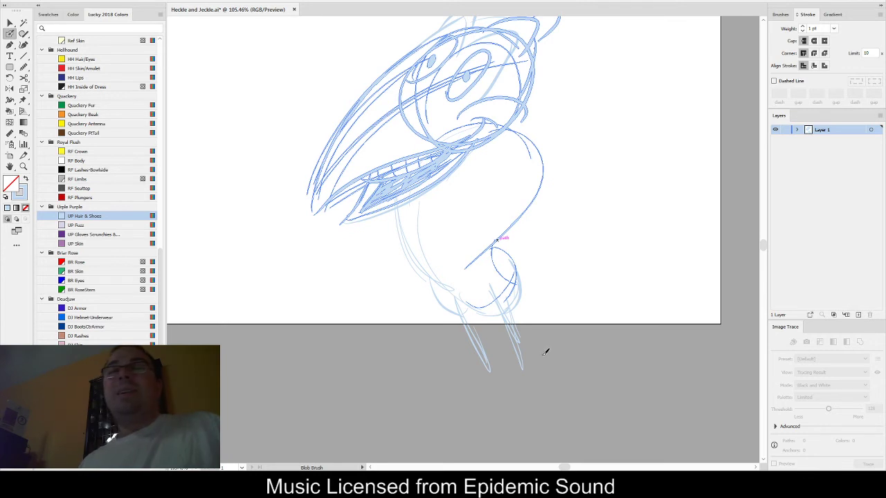
# - Sketch a large rounded foot with toe lines and an ankle cuff on the front leg, and a smaller foot on the other leg
pyautogui.moveTo(511, 359)
pyautogui.mouseDown()
pyautogui.moveTo(512, 397)
pyautogui.moveTo(529, 362)
pyautogui.moveTo(515, 388)
pyautogui.moveTo(554, 365)
pyautogui.mouseUp()
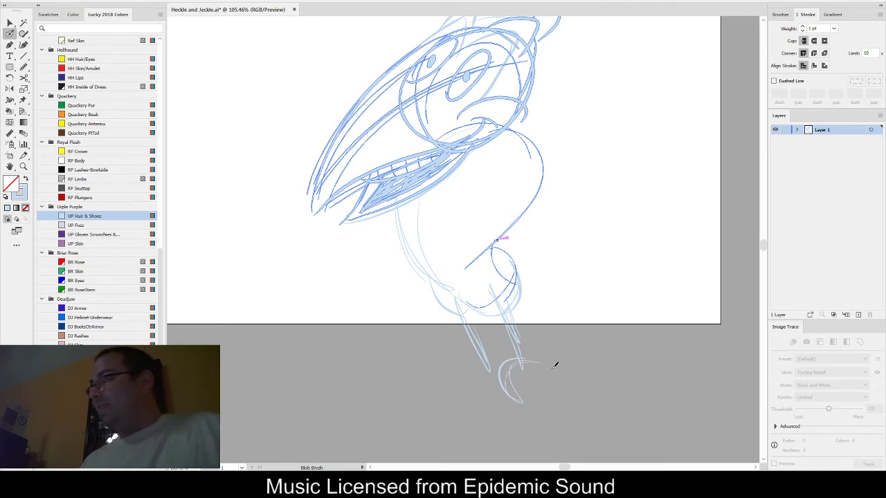
pyautogui.moveTo(537, 394); pyautogui.dragTo(588, 414)
pyautogui.moveTo(541, 373)
pyautogui.mouseDown()
pyautogui.moveTo(623, 389)
pyautogui.moveTo(651, 380)
pyautogui.moveTo(574, 390)
pyautogui.moveTo(638, 396)
pyautogui.moveTo(582, 432)
pyautogui.moveTo(600, 367)
pyautogui.mouseUp()
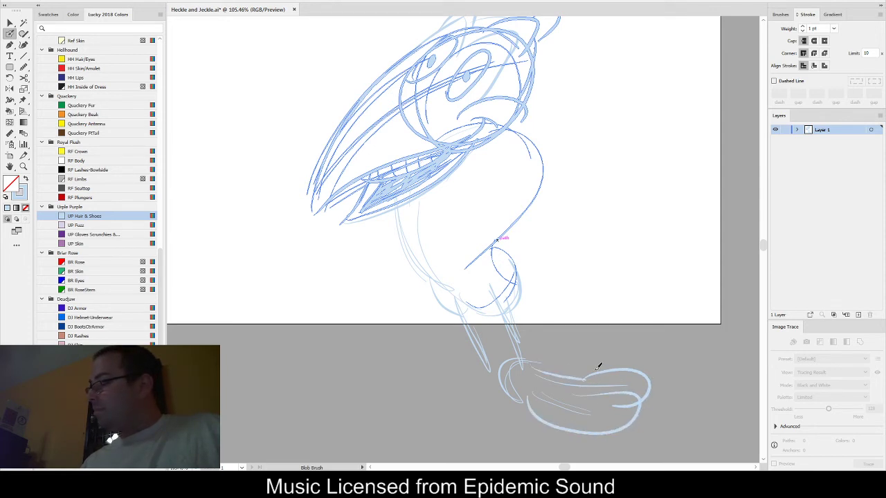
pyautogui.moveTo(514, 370)
pyautogui.mouseDown()
pyautogui.moveTo(479, 301)
pyautogui.moveTo(525, 368)
pyautogui.moveTo(431, 371)
pyautogui.moveTo(475, 362)
pyautogui.moveTo(531, 381)
pyautogui.mouseUp()
pyautogui.moveTo(444, 379)
pyautogui.mouseDown()
pyautogui.moveTo(411, 365)
pyautogui.moveTo(461, 363)
pyautogui.moveTo(471, 345)
pyautogui.mouseUp()
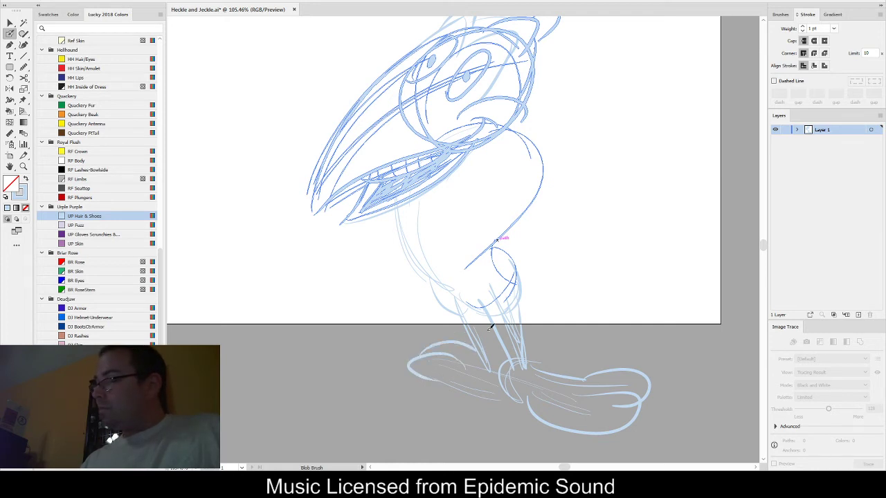
# - Add curved pointed claws to the toes of both feet, and strengthen the lower edge of the smaller foot
pyautogui.moveTo(395, 369)
pyautogui.mouseDown()
pyautogui.moveTo(436, 341)
pyautogui.moveTo(403, 355)
pyautogui.moveTo(457, 342)
pyautogui.mouseUp()
pyautogui.moveTo(633, 398); pyautogui.dragTo(669, 409)
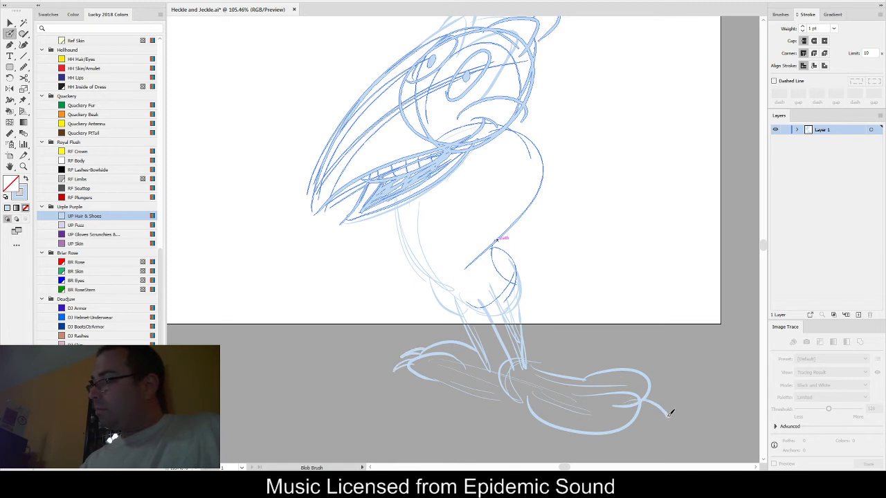
pyautogui.moveTo(643, 378); pyautogui.dragTo(682, 394)
pyautogui.moveTo(444, 378)
pyautogui.mouseDown()
pyautogui.moveTo(472, 393)
pyautogui.moveTo(491, 380)
pyautogui.mouseUp()
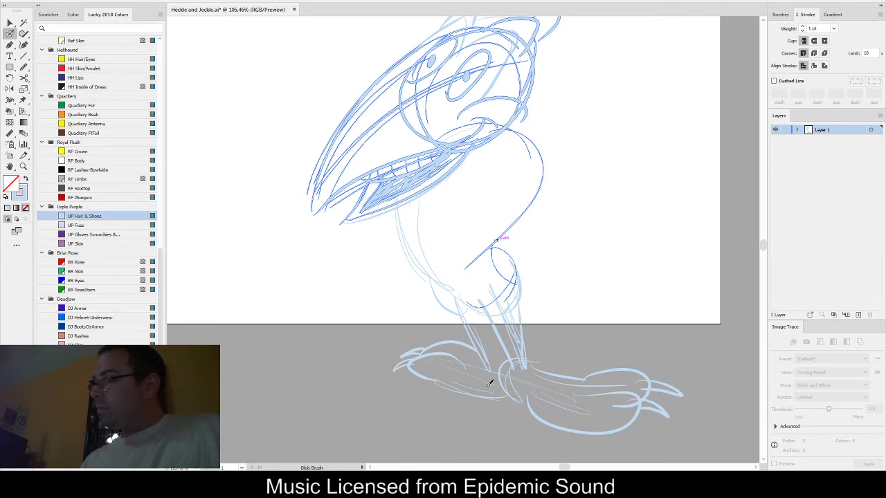
# - Sketch a long tail extending backwards from the hips, with widening edges and a notched end
pyautogui.moveTo(515, 275); pyautogui.dragTo(641, 315)
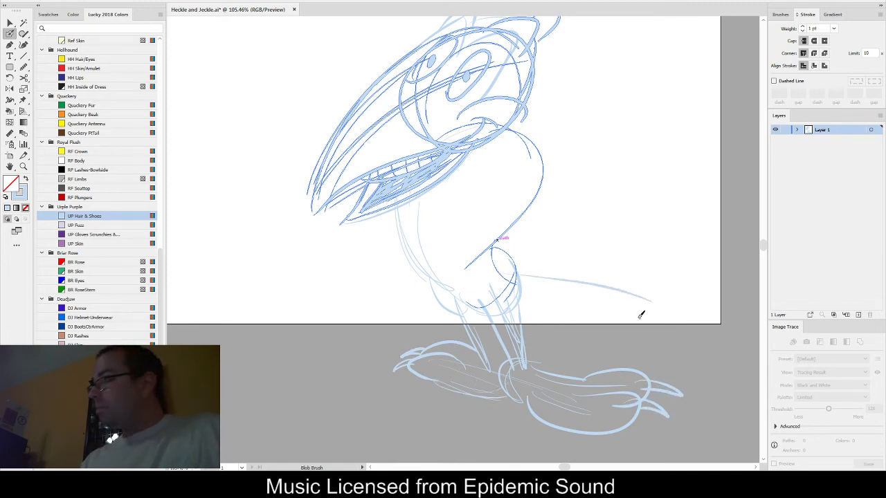
pyautogui.moveTo(530, 294); pyautogui.dragTo(645, 344)
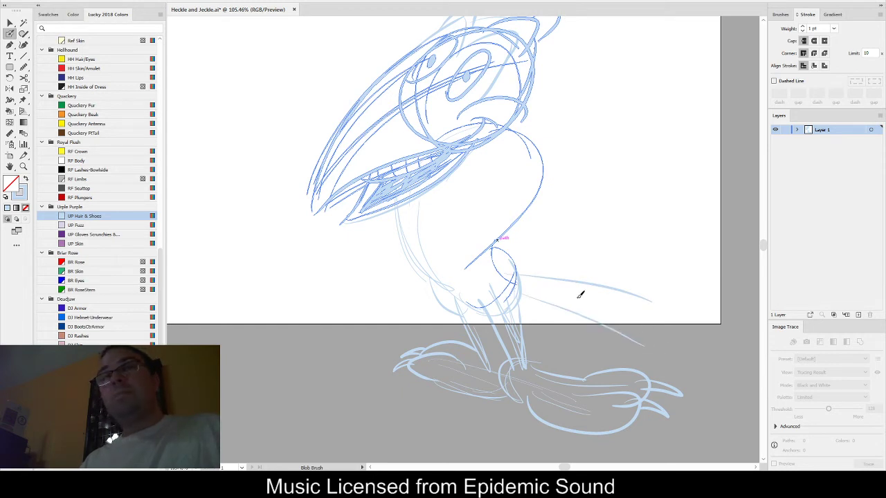
pyautogui.moveTo(652, 302); pyautogui.dragTo(650, 333)
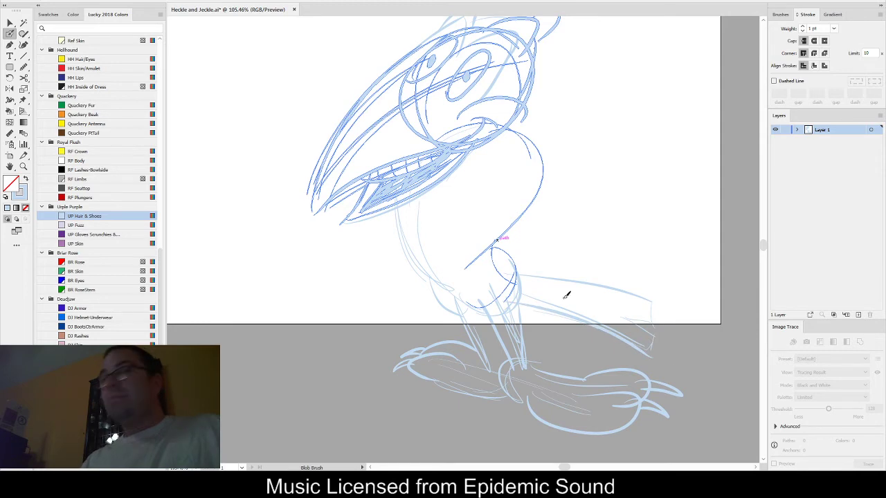
# - Sketch an S-curved line down the torso from the neck to the hips to mark off the belly area
pyautogui.moveTo(567, 319)
pyautogui.mouseDown()
pyautogui.moveTo(553, 376)
pyautogui.moveTo(539, 391)
pyautogui.mouseUp()
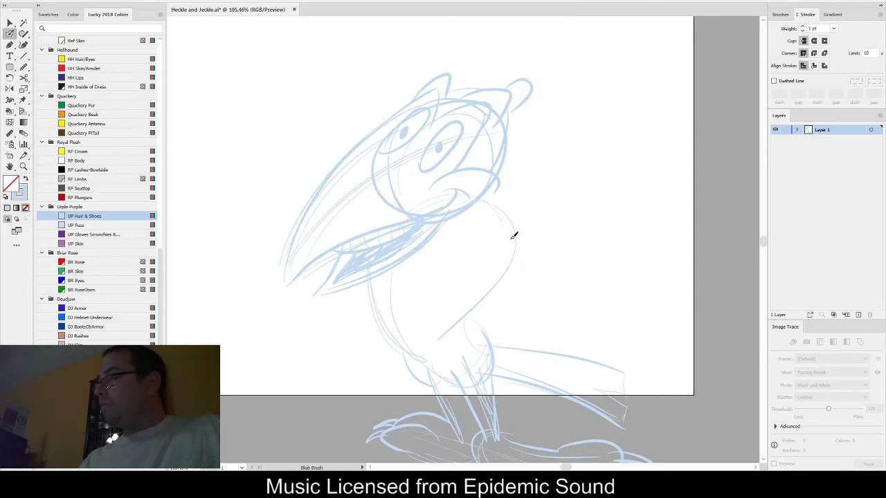
pyautogui.moveTo(445, 369); pyautogui.dragTo(462, 267)
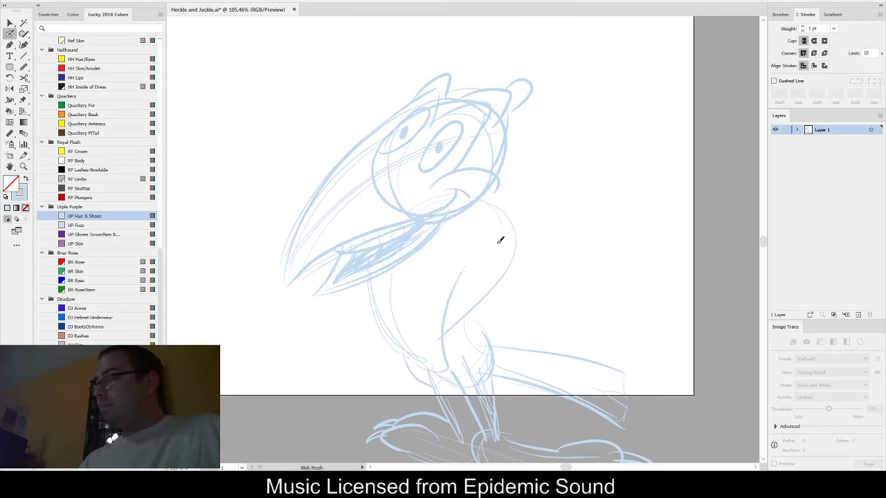
pyautogui.moveTo(447, 316); pyautogui.dragTo(476, 230)
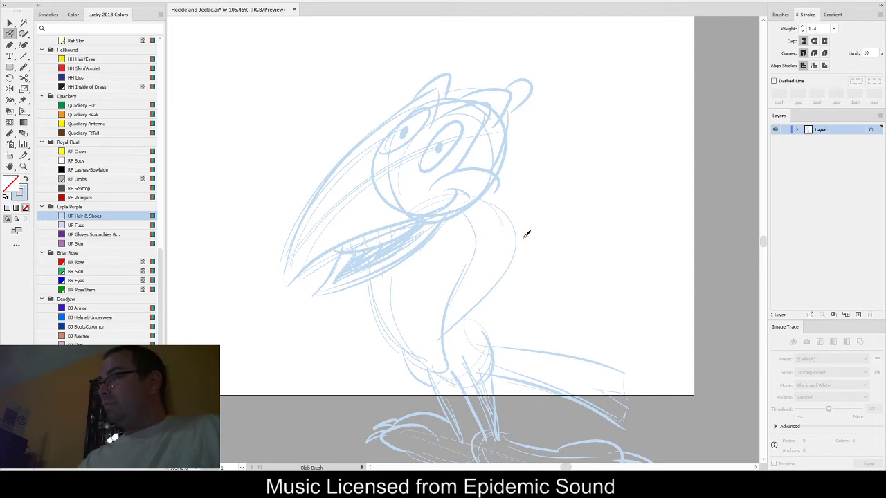
# - Scale the whole bird sketch down to about two thirds of its size and move it inside the right half of the artboard
pyautogui.hotkey('ctrl', '0')
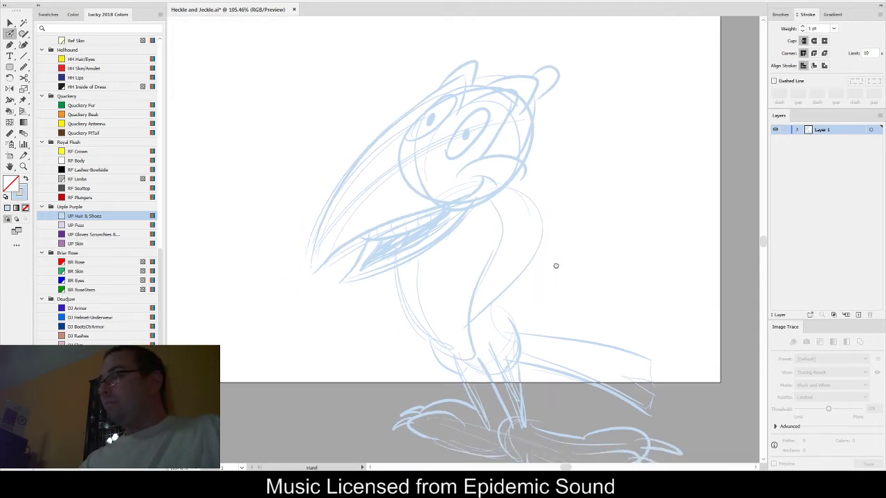
pyautogui.hotkey('ctrl', 'a')
pyautogui.press('v')
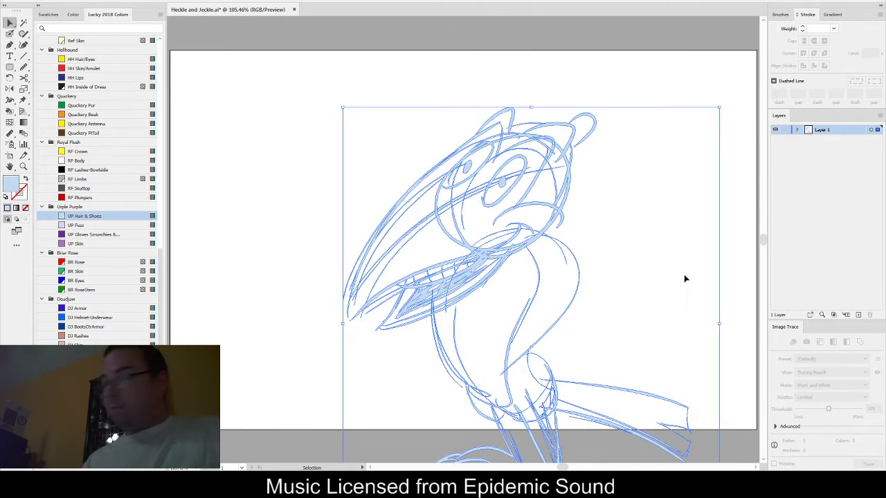
pyautogui.moveTo(720, 318)
pyautogui.mouseDown()
pyautogui.moveTo(657, 332)
pyautogui.moveTo(663, 316)
pyautogui.mouseUp()
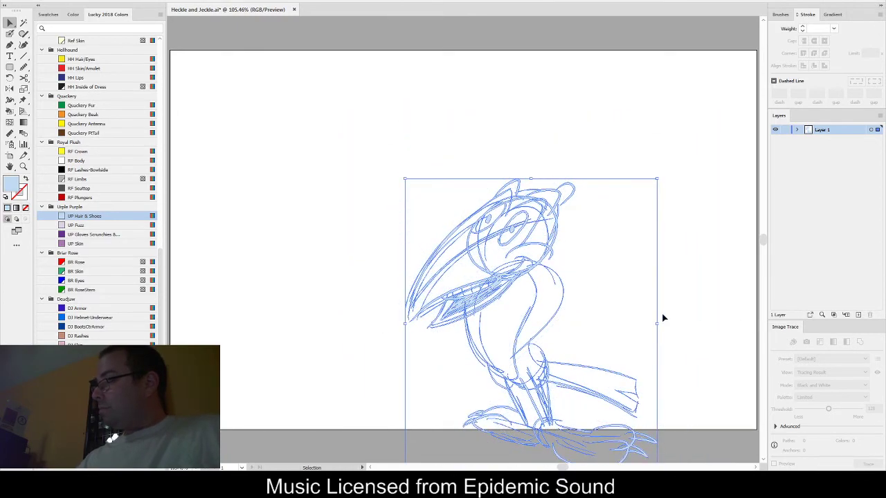
pyautogui.moveTo(554, 313); pyautogui.dragTo(599, 245)
pyautogui.click(602, 283)
pyautogui.hotkey('ctrl', 'a')
pyautogui.moveTo(564, 315)
pyautogui.mouseDown()
pyautogui.moveTo(584, 278)
pyautogui.moveTo(617, 255)
pyautogui.mouseUp()
pyautogui.click(713, 380)
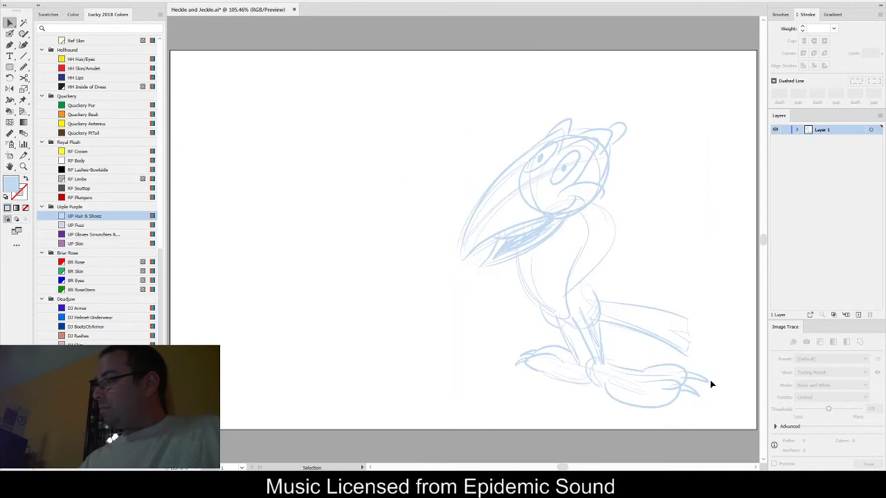
# - With the Blob Brush, sketch the rear wing bent onto the hip and the other arm stretched past the beak, ending in a rough hand
pyautogui.hotkey('shift', 'b')
pyautogui.moveTo(594, 225)
pyautogui.mouseDown()
pyautogui.moveTo(654, 231)
pyautogui.moveTo(587, 286)
pyautogui.moveTo(646, 264)
pyautogui.moveTo(624, 271)
pyautogui.moveTo(654, 224)
pyautogui.mouseUp()
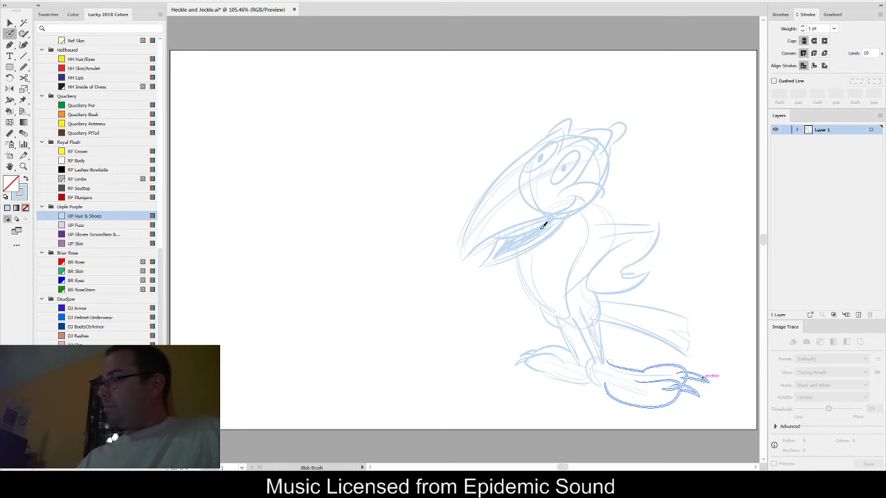
pyautogui.moveTo(443, 185); pyautogui.dragTo(567, 227)
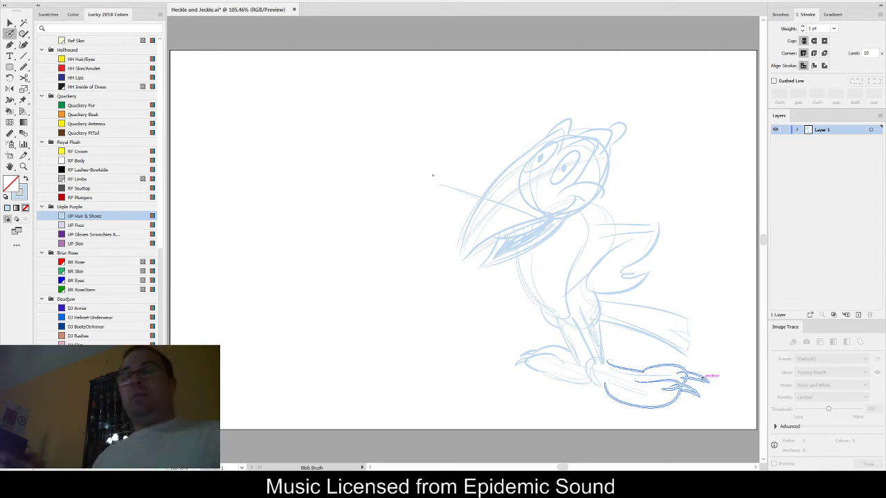
pyautogui.moveTo(430, 162)
pyautogui.mouseDown()
pyautogui.moveTo(431, 184)
pyautogui.moveTo(446, 162)
pyautogui.moveTo(475, 182)
pyautogui.moveTo(454, 200)
pyautogui.moveTo(473, 212)
pyautogui.mouseUp()
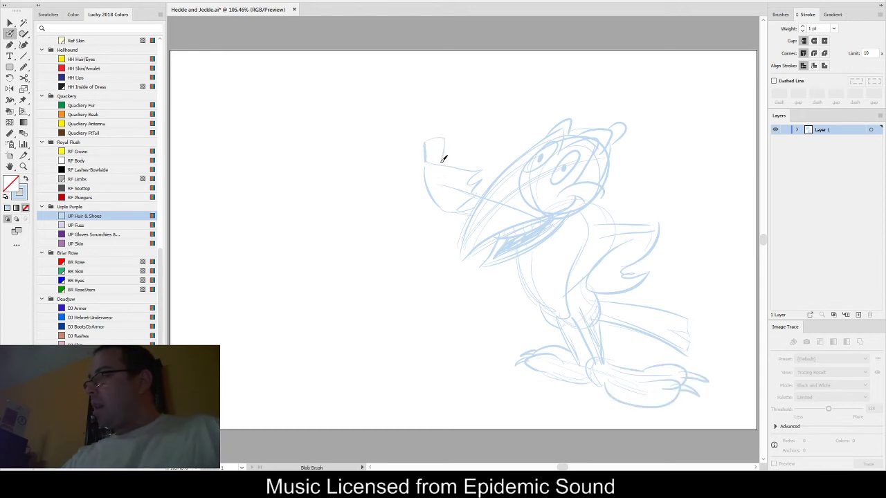
pyautogui.moveTo(434, 163)
pyautogui.mouseDown()
pyautogui.moveTo(478, 165)
pyautogui.moveTo(436, 190)
pyautogui.mouseUp()
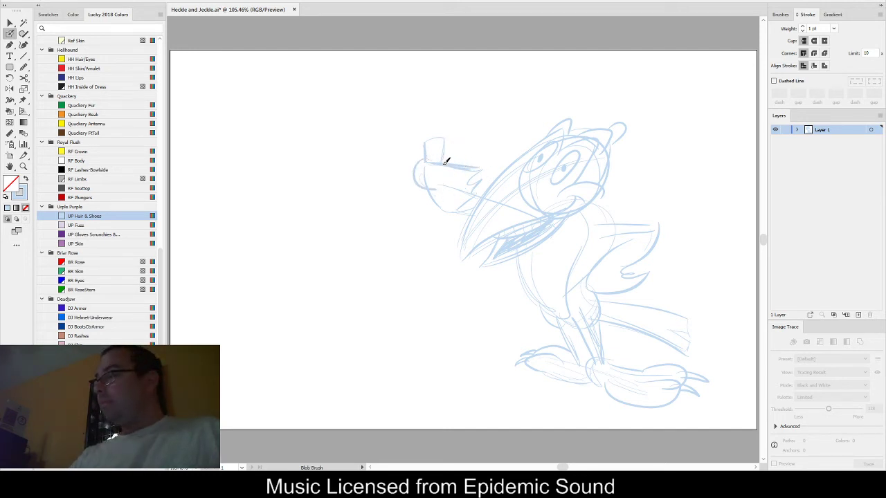
# - Erase the rough outstretched hand beneath the small glass and redraw it with a rounded palm and curved, pointed fingers
pyautogui.hotkey('shift', 'e')
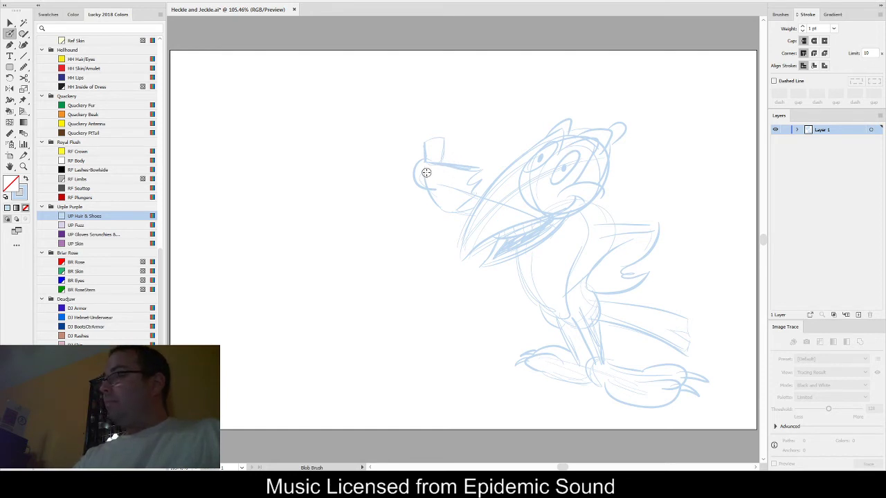
pyautogui.moveTo(421, 174)
pyautogui.mouseDown()
pyautogui.moveTo(443, 164)
pyautogui.moveTo(417, 183)
pyautogui.moveTo(450, 167)
pyautogui.moveTo(428, 203)
pyautogui.moveTo(465, 178)
pyautogui.moveTo(449, 198)
pyautogui.mouseUp()
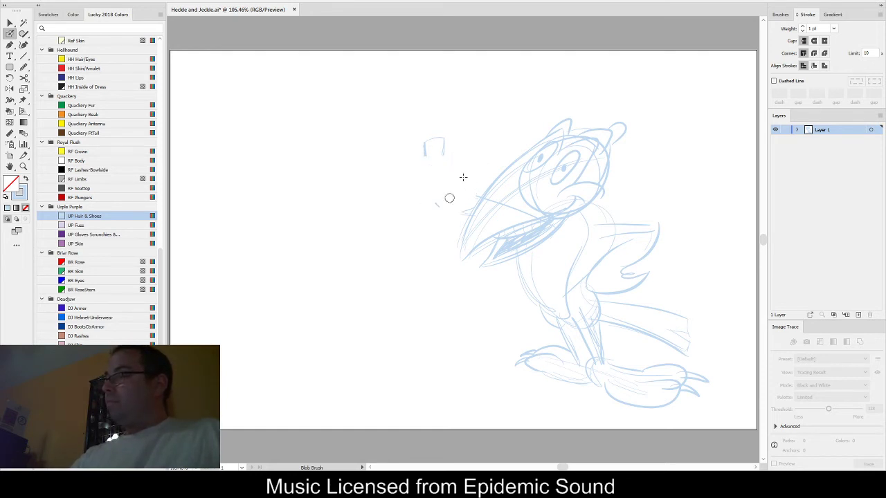
pyautogui.moveTo(428, 166)
pyautogui.mouseDown()
pyautogui.moveTo(423, 203)
pyautogui.moveTo(477, 155)
pyautogui.moveTo(453, 174)
pyautogui.moveTo(477, 174)
pyautogui.moveTo(431, 197)
pyautogui.moveTo(487, 208)
pyautogui.moveTo(479, 219)
pyautogui.mouseUp()
pyautogui.moveTo(441, 192); pyautogui.dragTo(479, 207)
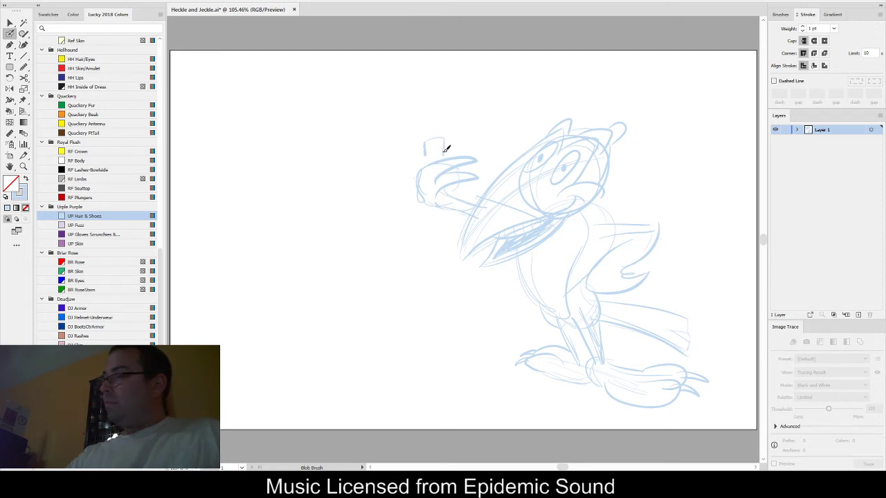
# - Undo the misplaced finger strokes and sketch a pointed finger behind the small glass and a liquid line inside it
pyautogui.moveTo(466, 143)
pyautogui.mouseDown()
pyautogui.moveTo(425, 166)
pyautogui.moveTo(444, 151)
pyautogui.mouseUp()
pyautogui.hotkey('ctrl', 'z')
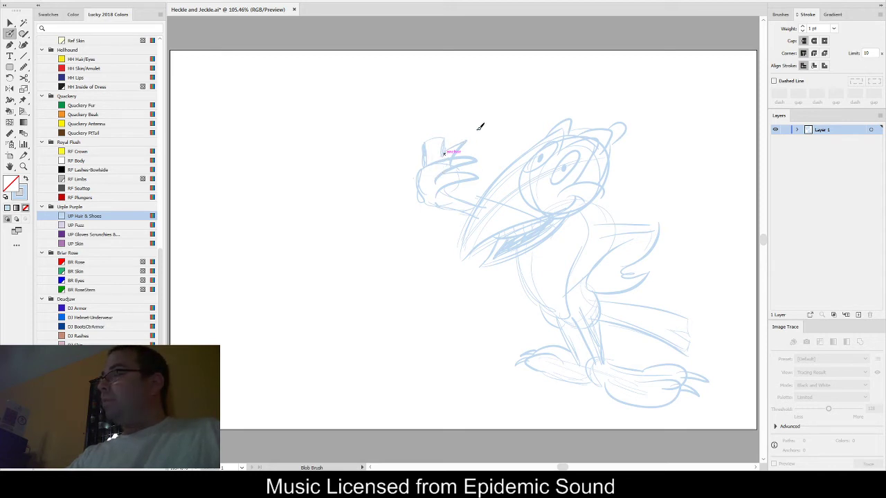
pyautogui.press('v')
pyautogui.hotkey('ctrl', 'z')
pyautogui.hotkey('ctrl', 'z')
pyautogui.hotkey('shift', 'b')
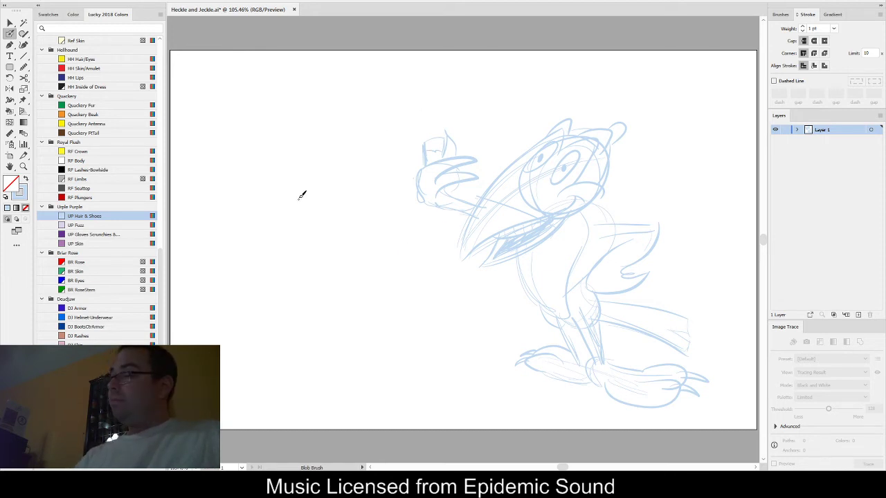
# - Start a second bird facing the first with a curved action line, an oval head and a long downward-pointing beak
pyautogui.moveTo(307, 138)
pyautogui.mouseDown()
pyautogui.moveTo(319, 164)
pyautogui.moveTo(307, 349)
pyautogui.mouseUp()
pyautogui.moveTo(317, 156); pyautogui.dragTo(323, 311)
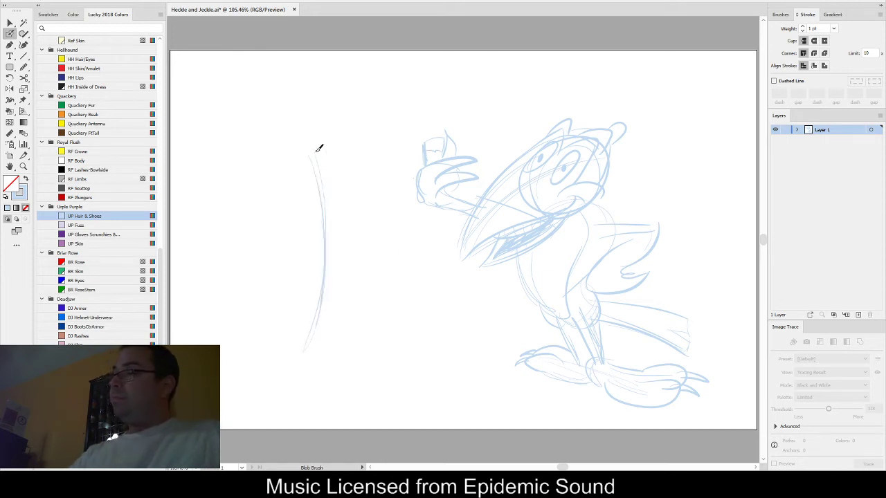
pyautogui.moveTo(306, 214)
pyautogui.mouseDown()
pyautogui.moveTo(339, 148)
pyautogui.moveTo(279, 178)
pyautogui.moveTo(339, 275)
pyautogui.moveTo(350, 171)
pyautogui.mouseUp()
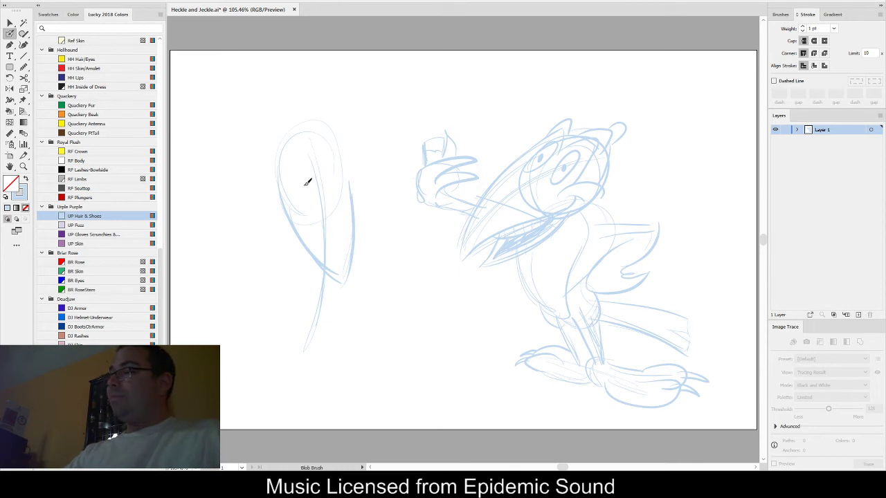
# - Sketch the second bird's tall half-lidded eyes, its cheek, and two rounded head lobes arching above the eyes
pyautogui.moveTo(306, 194)
pyautogui.mouseDown()
pyautogui.moveTo(310, 139)
pyautogui.moveTo(319, 179)
pyautogui.moveTo(335, 187)
pyautogui.moveTo(339, 137)
pyautogui.moveTo(337, 189)
pyautogui.mouseUp()
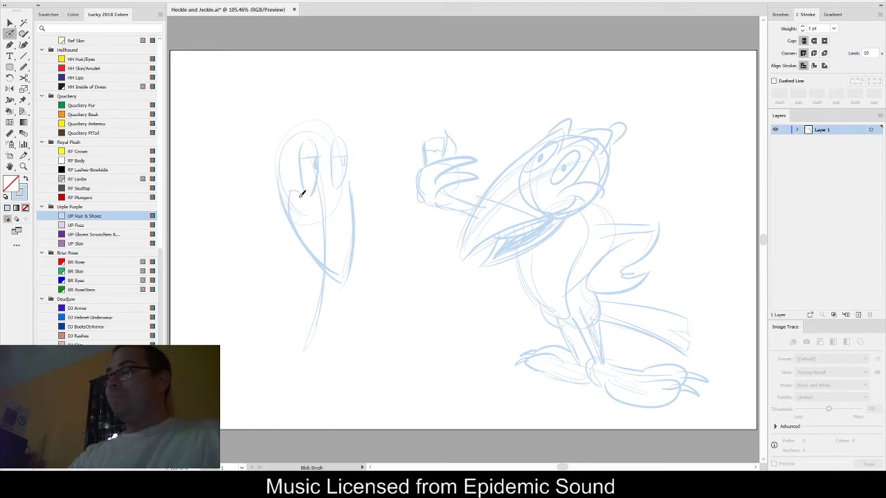
pyautogui.moveTo(284, 201)
pyautogui.mouseDown()
pyautogui.moveTo(275, 173)
pyautogui.moveTo(298, 166)
pyautogui.moveTo(287, 138)
pyautogui.moveTo(290, 169)
pyautogui.moveTo(311, 111)
pyautogui.moveTo(333, 140)
pyautogui.mouseUp()
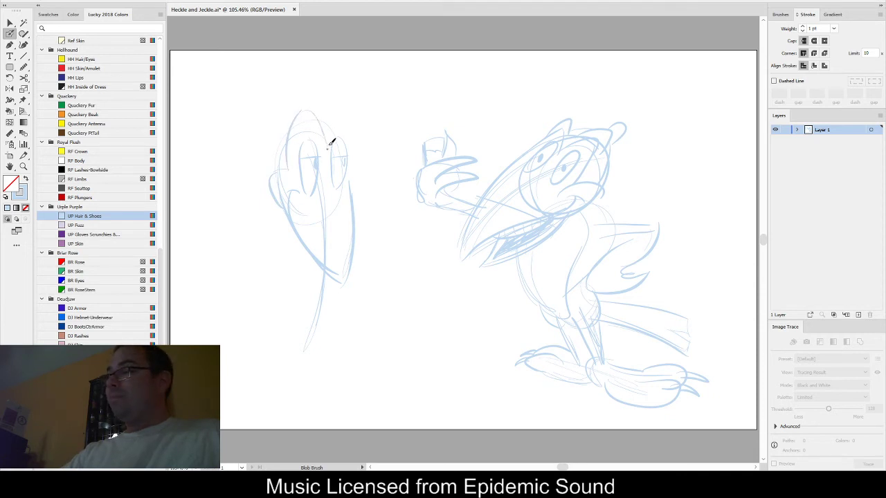
pyautogui.moveTo(342, 107); pyautogui.dragTo(350, 156)
pyautogui.moveTo(271, 179)
pyautogui.mouseDown()
pyautogui.moveTo(284, 127)
pyautogui.moveTo(310, 104)
pyautogui.moveTo(325, 125)
pyautogui.moveTo(347, 107)
pyautogui.moveTo(353, 147)
pyautogui.mouseUp()
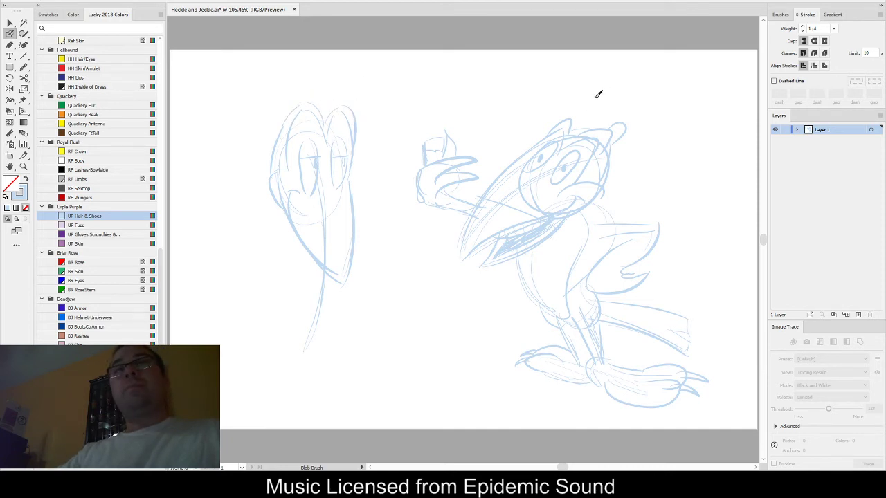
# - Sketch thin head feathers rising from the crowns of both birds
pyautogui.moveTo(612, 89); pyautogui.dragTo(609, 128)
pyautogui.moveTo(596, 97); pyautogui.dragTo(594, 123)
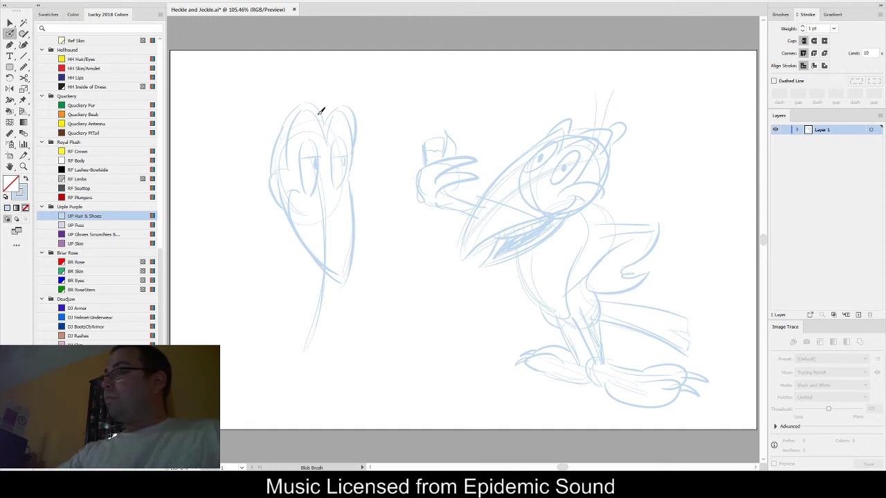
pyautogui.moveTo(321, 110); pyautogui.dragTo(371, 88)
# - Sketch the second bird's rounded torso and hips below and behind the beak
pyautogui.moveTo(279, 222)
pyautogui.mouseDown()
pyautogui.moveTo(274, 237)
pyautogui.moveTo(313, 286)
pyautogui.mouseUp()
pyautogui.moveTo(270, 243); pyautogui.dragTo(315, 301)
pyautogui.moveTo(270, 263); pyautogui.dragTo(296, 291)
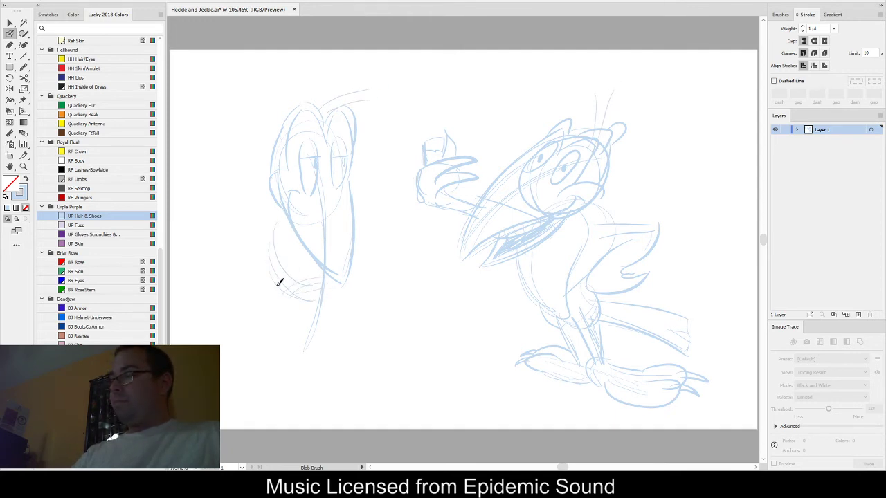
# - Sketch two tapering legs running from the second bird's hips down to meet at the ankles
pyautogui.moveTo(303, 328); pyautogui.dragTo(313, 372)
pyautogui.moveTo(328, 292); pyautogui.dragTo(313, 366)
pyautogui.moveTo(287, 296); pyautogui.dragTo(304, 375)
pyautogui.moveTo(336, 299); pyautogui.dragTo(323, 363)
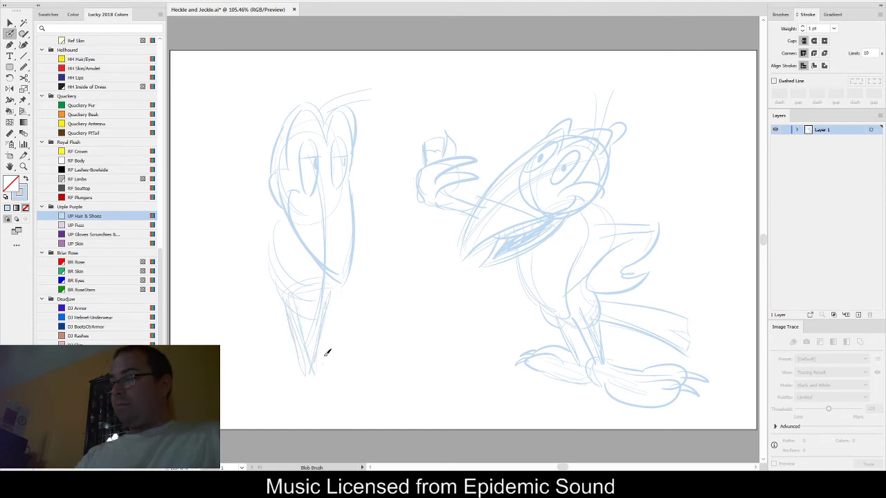
pyautogui.click(323, 337)
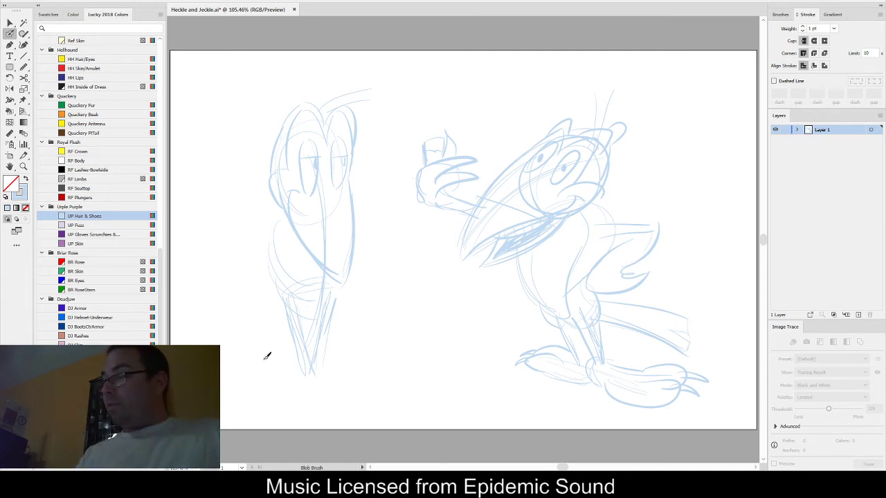
pyautogui.moveTo(312, 371); pyautogui.dragTo(239, 367)
pyautogui.press('v')
pyautogui.click(309, 375)
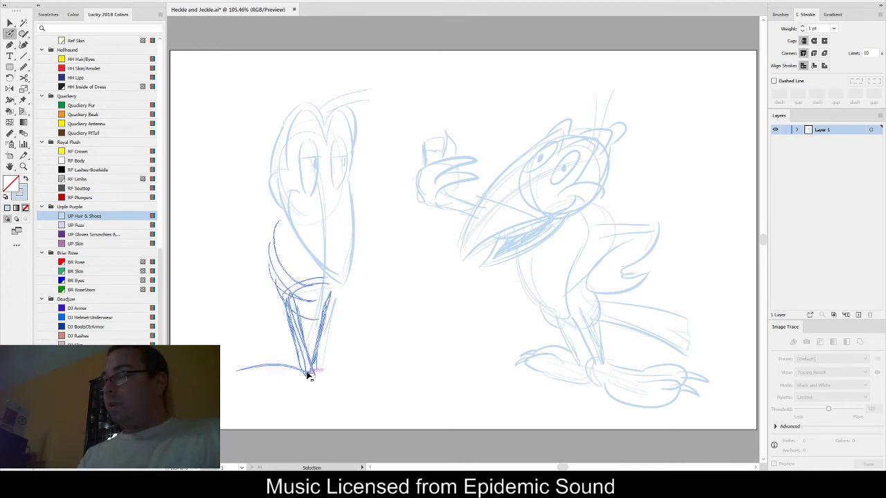
pyautogui.press('Delete')
# - With the Blob Brush, sketch the second bird's long feet pointing outwards to both sides, with rounded toes
pyautogui.hotkey('shift', 'b')
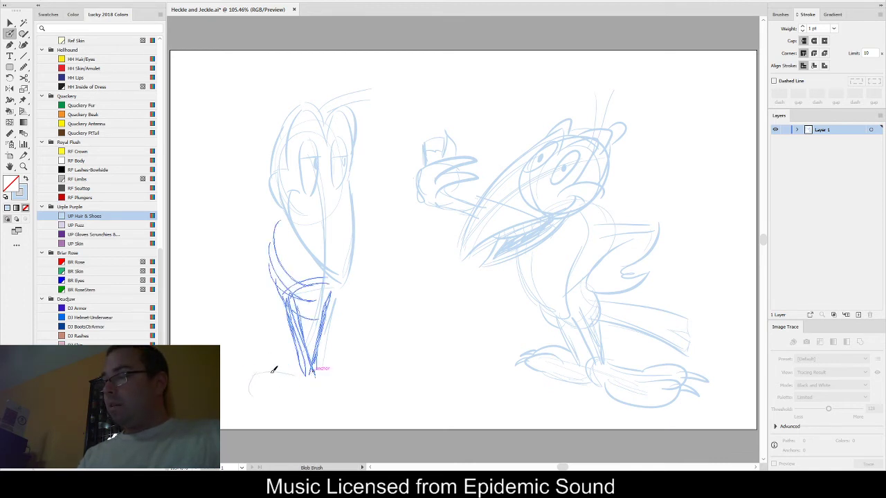
pyautogui.moveTo(311, 372)
pyautogui.mouseDown()
pyautogui.moveTo(250, 392)
pyautogui.moveTo(357, 365)
pyautogui.mouseUp()
pyautogui.hotkey('ctrl', 'shift', 'a')
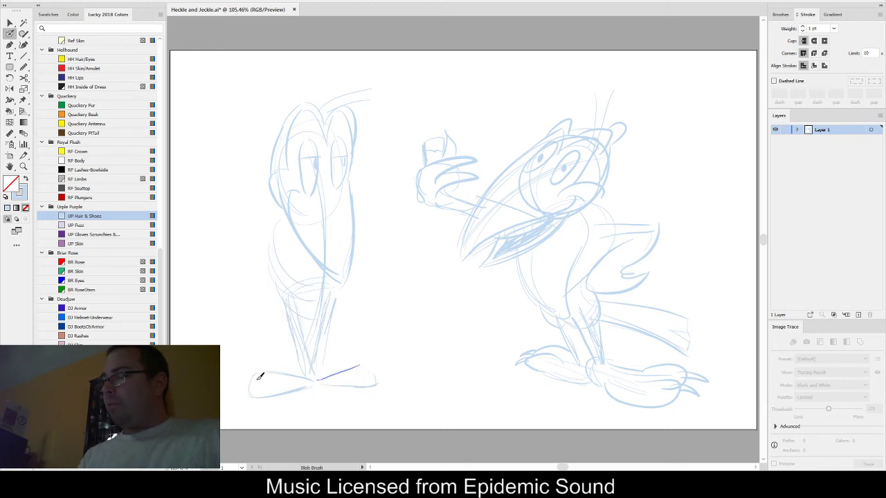
pyautogui.moveTo(259, 369)
pyautogui.mouseDown()
pyautogui.moveTo(248, 388)
pyautogui.moveTo(242, 379)
pyautogui.moveTo(283, 378)
pyautogui.moveTo(256, 397)
pyautogui.moveTo(266, 373)
pyautogui.mouseUp()
pyautogui.moveTo(329, 379); pyautogui.dragTo(380, 387)
pyautogui.moveTo(328, 377); pyautogui.dragTo(328, 377)
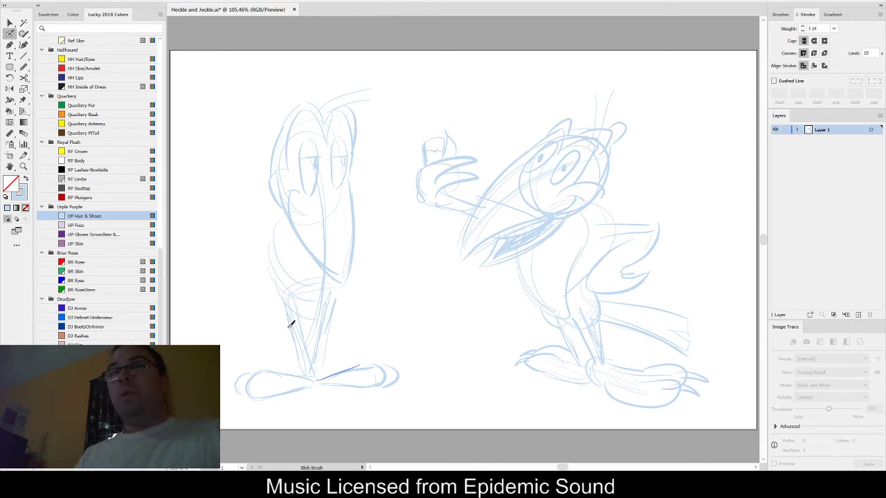
# - Strengthen the second bird's leg lines and sketch feathered thigh cuffs around the legs of both birds
pyautogui.moveTo(318, 372); pyautogui.dragTo(323, 362)
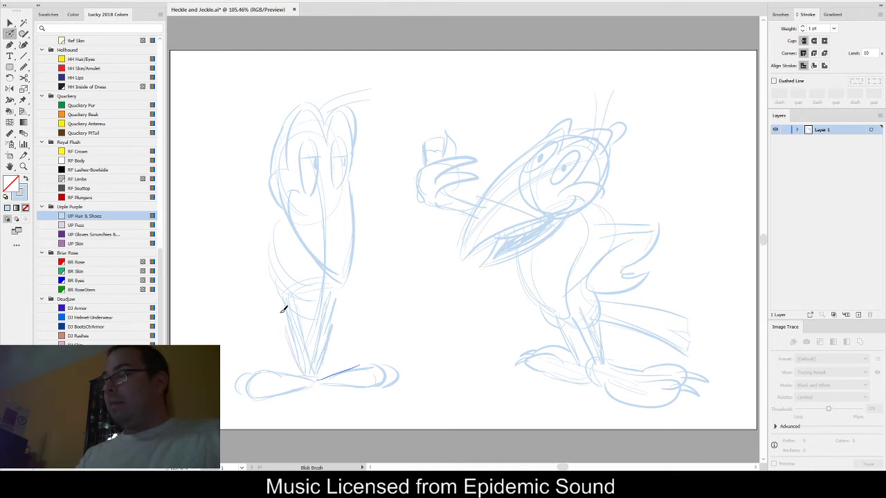
pyautogui.moveTo(284, 308); pyautogui.dragTo(298, 337)
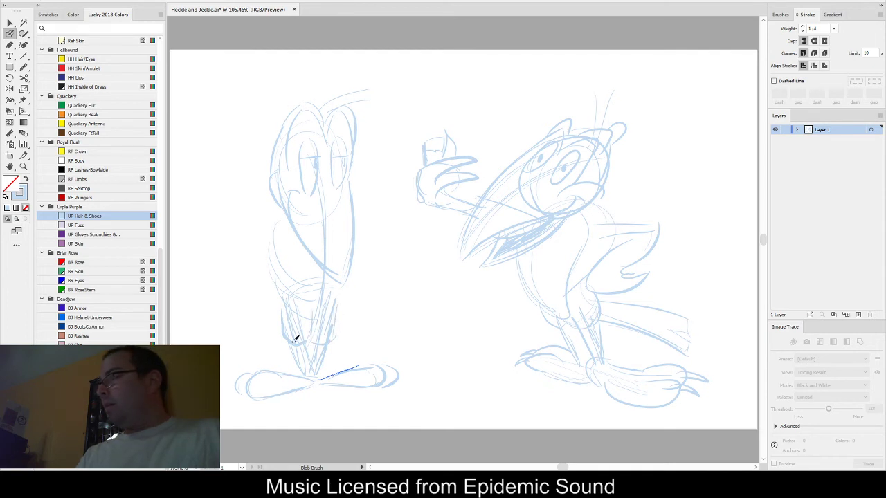
pyautogui.moveTo(558, 327)
pyautogui.mouseDown()
pyautogui.moveTo(581, 338)
pyautogui.moveTo(605, 327)
pyautogui.mouseUp()
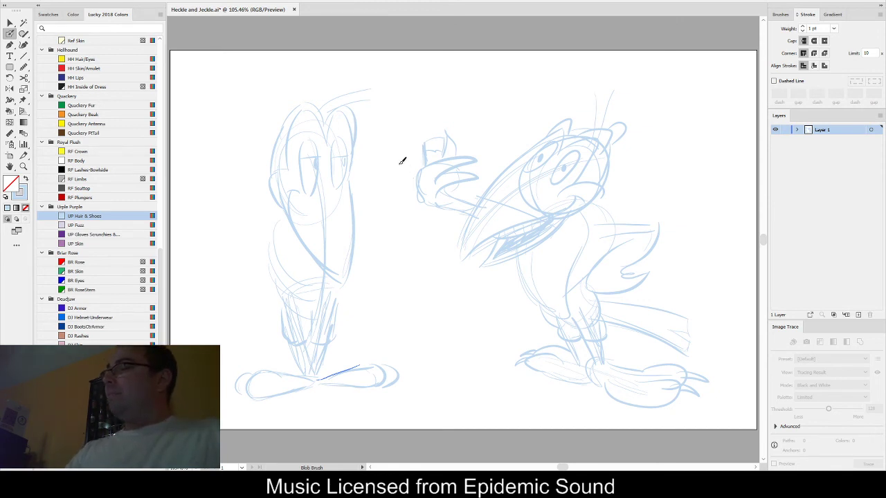
# - Sketch the second bird's raised arm, with its hand holding a small glass against the first bird's glass
pyautogui.moveTo(402, 168)
pyautogui.mouseDown()
pyautogui.moveTo(420, 167)
pyautogui.moveTo(403, 142)
pyautogui.moveTo(423, 142)
pyautogui.mouseUp()
pyautogui.hotkey('ctrl', 'z')
pyautogui.hotkey('ctrl', 'z')
pyautogui.hotkey('ctrl', 'z')
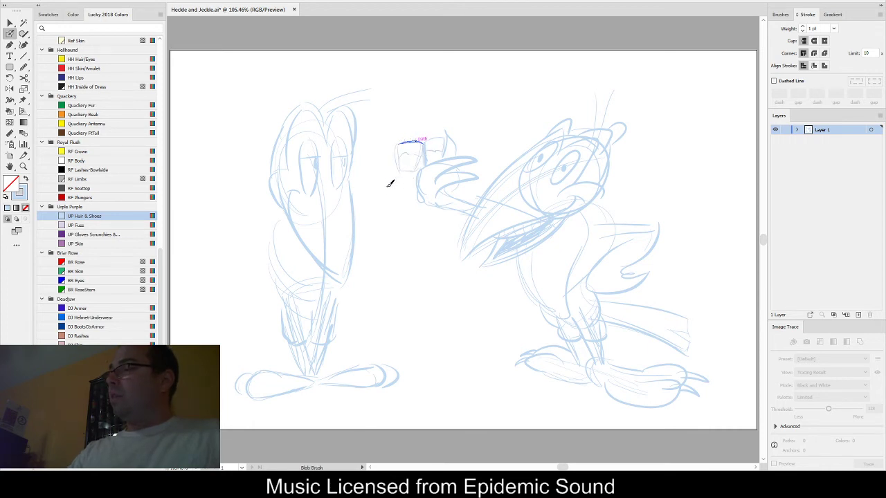
pyautogui.moveTo(392, 192); pyautogui.dragTo(411, 171)
pyautogui.moveTo(423, 126)
pyautogui.mouseDown()
pyautogui.moveTo(417, 152)
pyautogui.moveTo(425, 157)
pyautogui.moveTo(441, 130)
pyautogui.mouseUp()
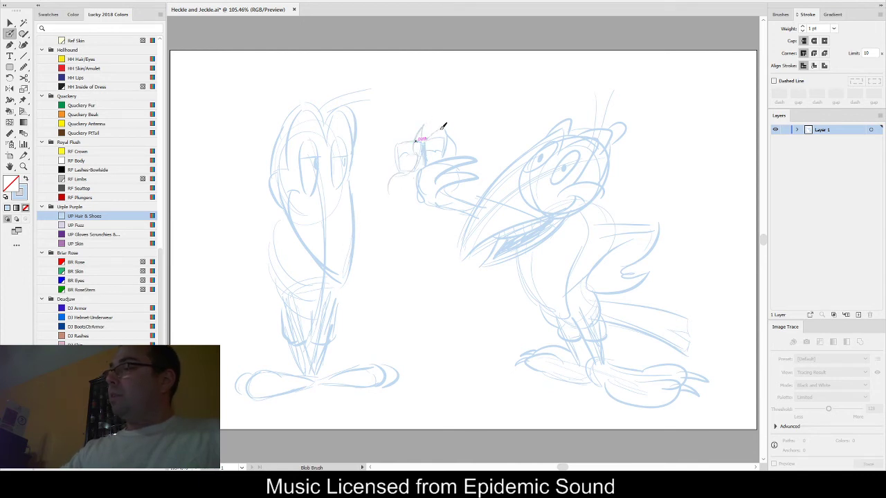
pyautogui.moveTo(385, 174)
pyautogui.mouseDown()
pyautogui.moveTo(397, 153)
pyautogui.moveTo(393, 168)
pyautogui.moveTo(416, 157)
pyautogui.moveTo(390, 199)
pyautogui.moveTo(396, 179)
pyautogui.moveTo(371, 241)
pyautogui.moveTo(379, 238)
pyautogui.moveTo(360, 198)
pyautogui.moveTo(353, 236)
pyautogui.moveTo(375, 242)
pyautogui.moveTo(396, 178)
pyautogui.mouseUp()
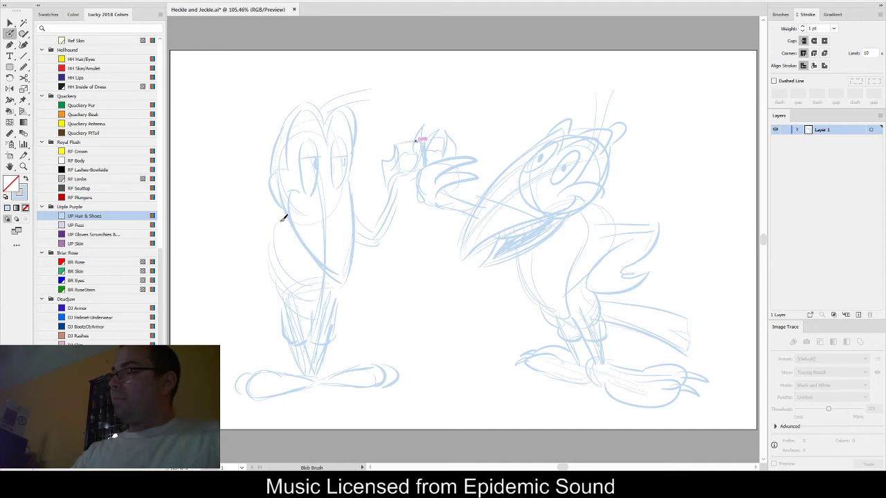
# - Sketch the second bird's other arm bent with the hand at the hip, and a widening tail behind the legs
pyautogui.moveTo(281, 218)
pyautogui.mouseDown()
pyautogui.moveTo(231, 258)
pyautogui.moveTo(270, 265)
pyautogui.moveTo(276, 230)
pyautogui.mouseUp()
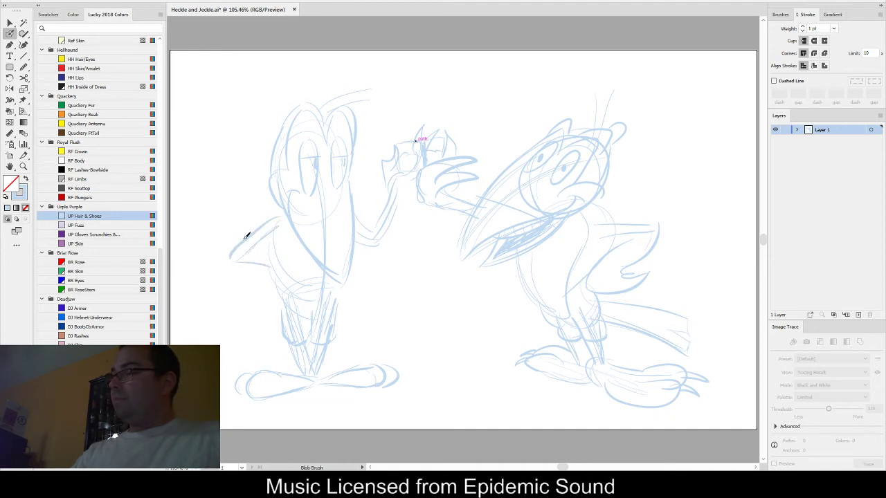
pyautogui.moveTo(234, 262)
pyautogui.mouseDown()
pyautogui.moveTo(263, 271)
pyautogui.moveTo(254, 252)
pyautogui.moveTo(271, 264)
pyautogui.moveTo(265, 285)
pyautogui.mouseUp()
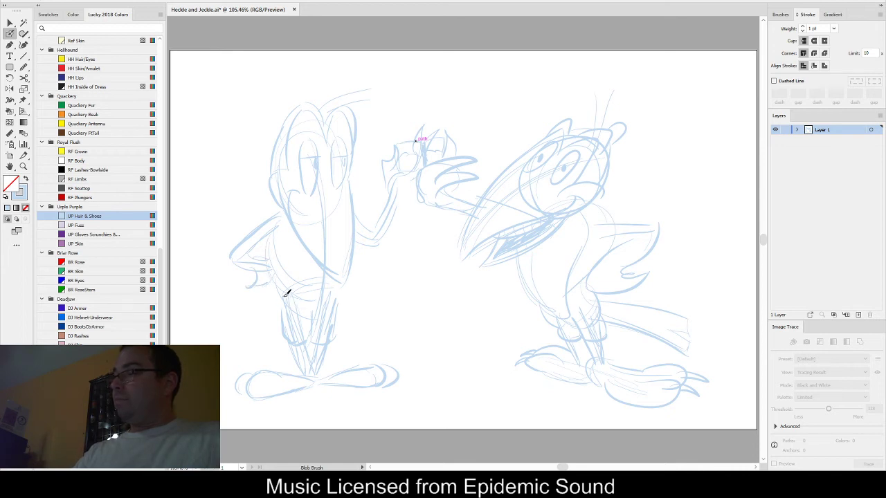
pyautogui.moveTo(281, 296); pyautogui.dragTo(215, 349)
pyautogui.moveTo(275, 311)
pyautogui.mouseDown()
pyautogui.moveTo(233, 372)
pyautogui.moveTo(281, 303)
pyautogui.mouseUp()
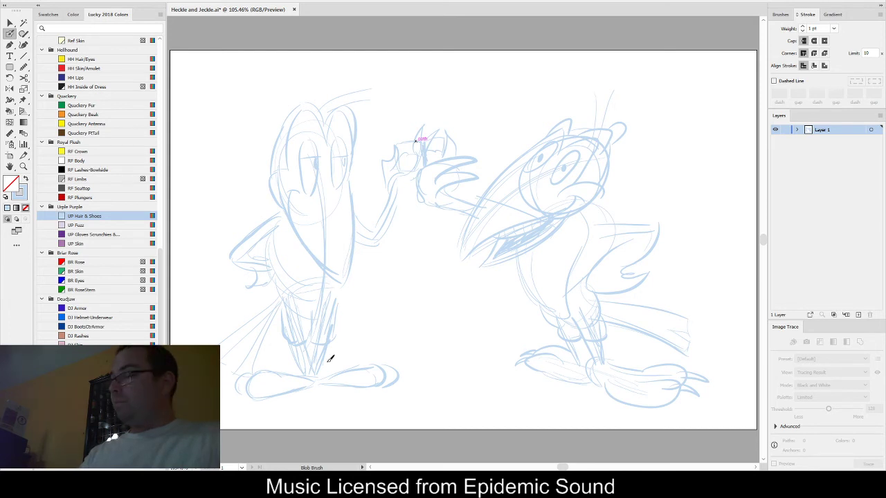
# - Add claws to the second bird's toes and draw a curved line down its torso to mark off the belly
pyautogui.moveTo(247, 398)
pyautogui.mouseDown()
pyautogui.moveTo(260, 384)
pyautogui.moveTo(235, 396)
pyautogui.mouseUp()
pyautogui.moveTo(385, 368); pyautogui.dragTo(403, 382)
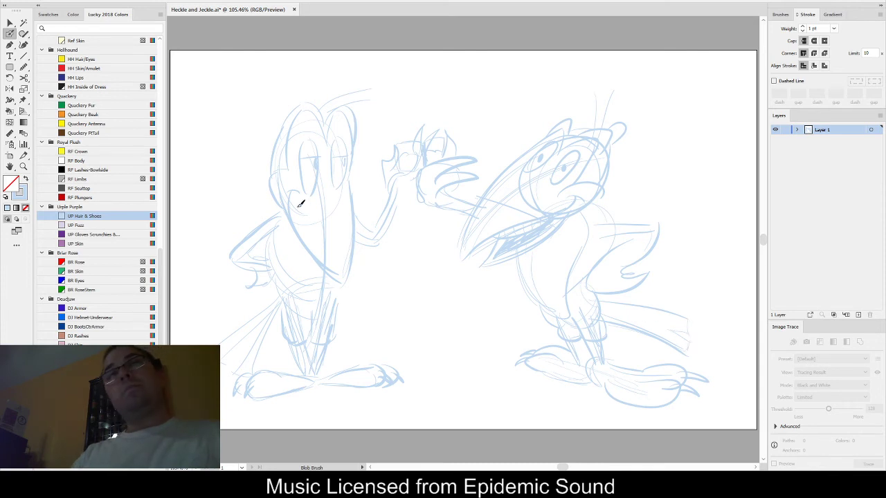
pyautogui.moveTo(287, 223)
pyautogui.mouseDown()
pyautogui.moveTo(279, 268)
pyautogui.moveTo(299, 322)
pyautogui.mouseUp()
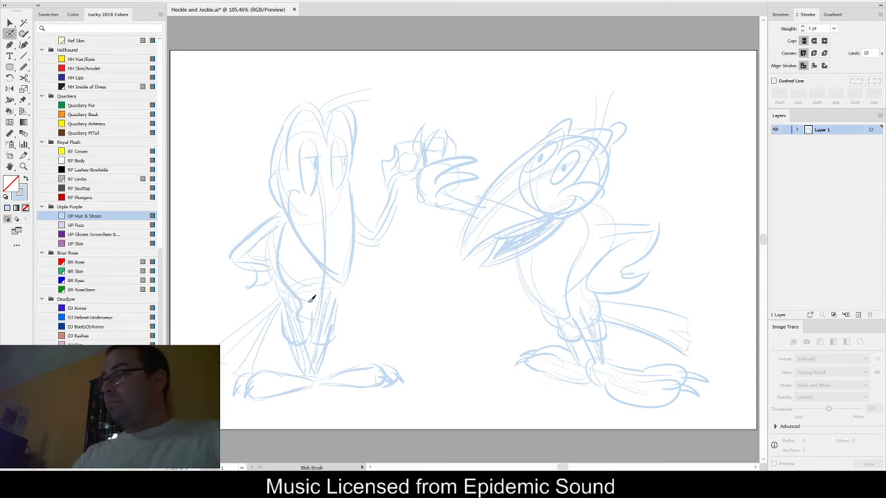
pyautogui.hotkey('ctrl', 'z')
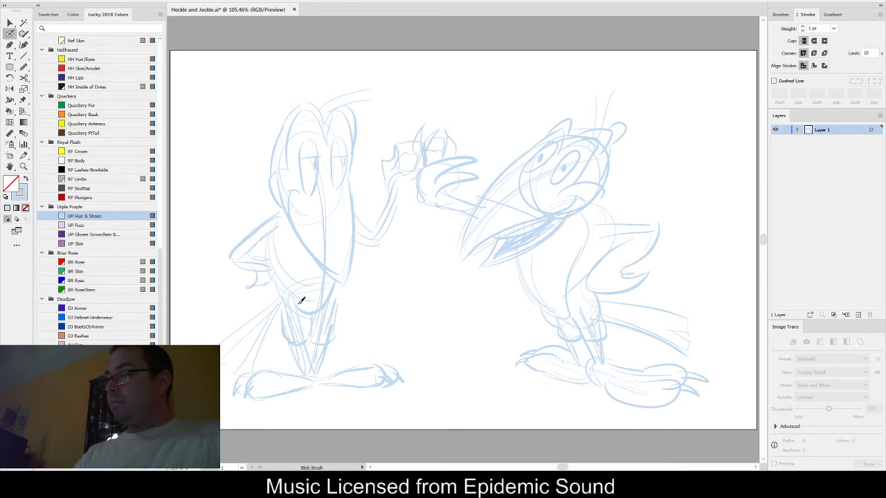
pyautogui.moveTo(301, 300); pyautogui.dragTo(298, 212)
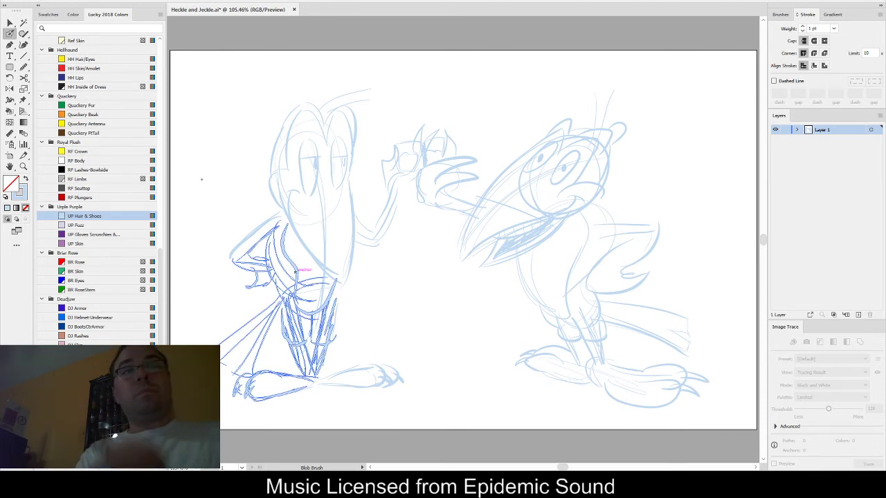
pyautogui.keyDown('ctrl'); pyautogui.click(454, 330); pyautogui.keyUp('ctrl')
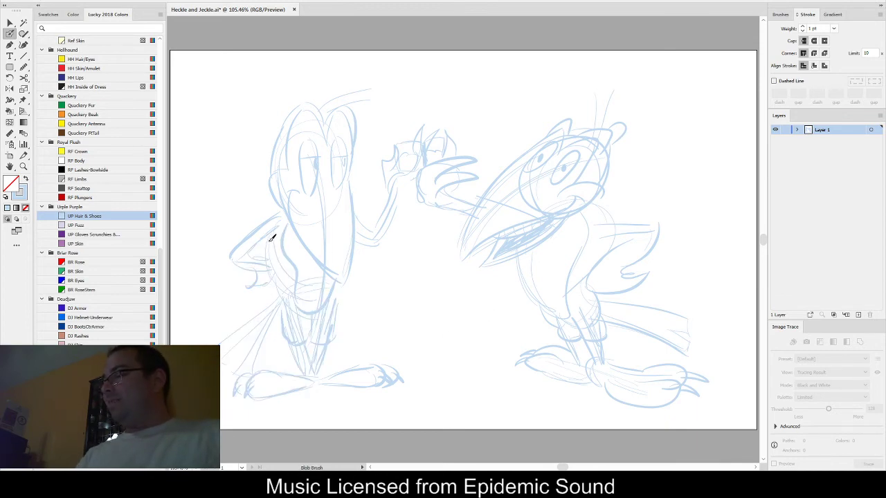
# - Select both bird sketches, scale them down slightly and reposition them inside the artboard
pyautogui.hotkey('ctrl', 'a')
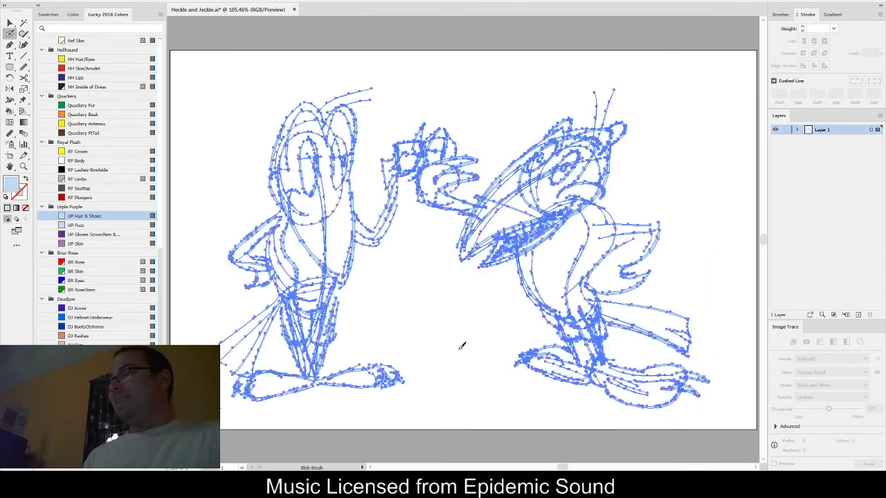
pyautogui.press('a')
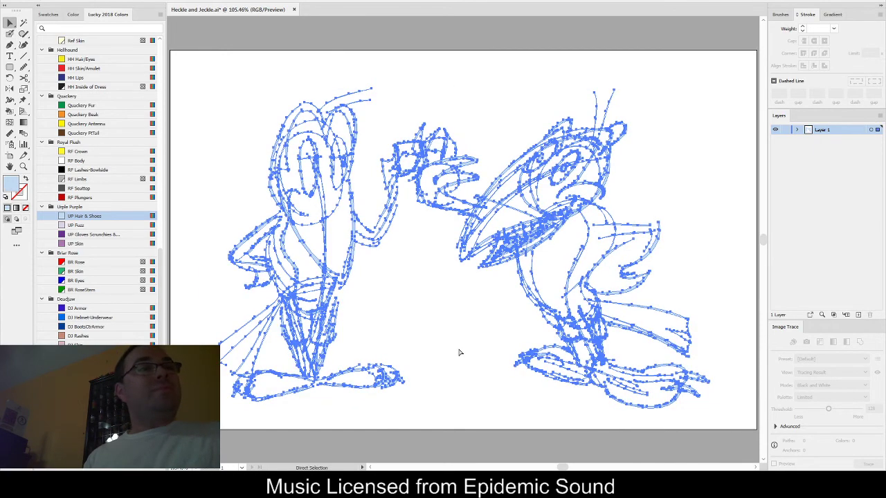
pyautogui.press('v')
pyautogui.moveTo(708, 248); pyautogui.dragTo(695, 255)
pyautogui.moveTo(632, 285); pyautogui.dragTo(644, 287)
pyautogui.press('a')
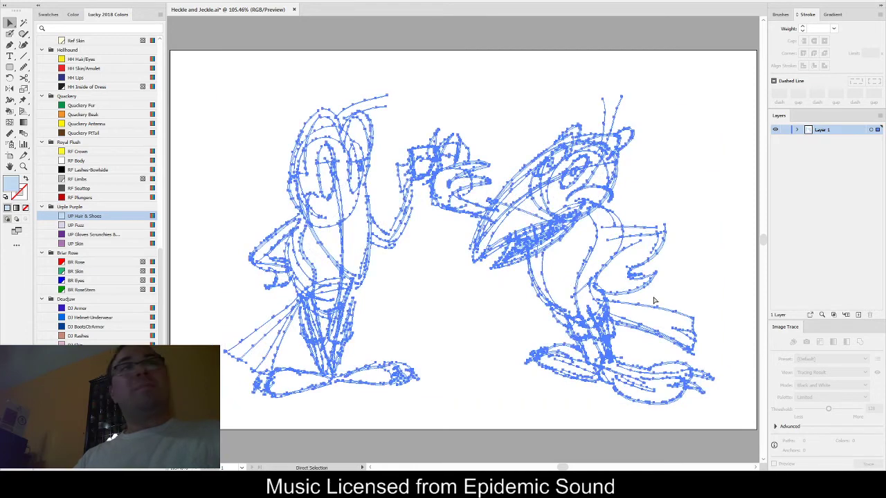
# - Deselect the sketches, choose the Black swatch as the drawing colour and get the Blob Brush ready at the second bird's head
pyautogui.hotkey('ctrl', 'shift', 'a')
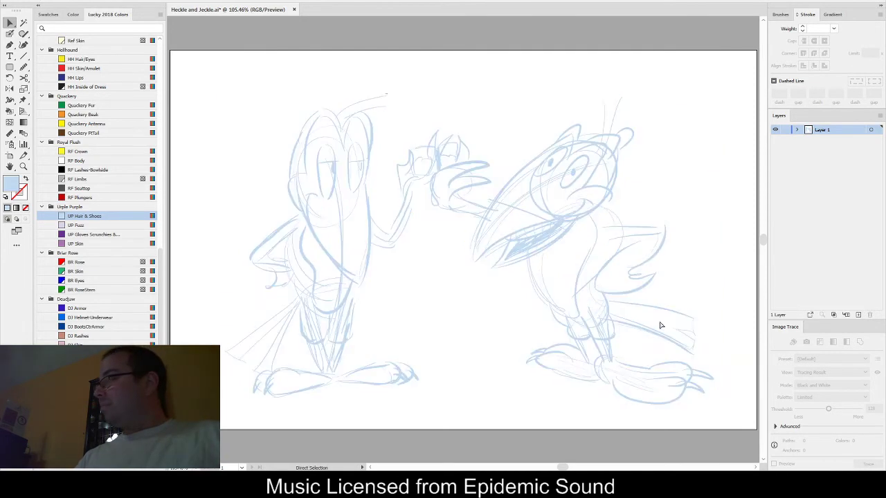
pyautogui.press('v')
pyautogui.click(161, 198)
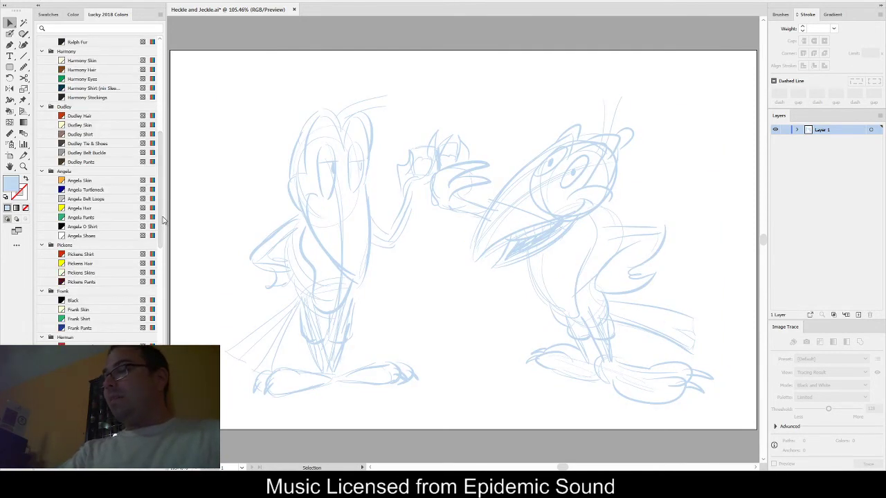
pyautogui.click(161, 297)
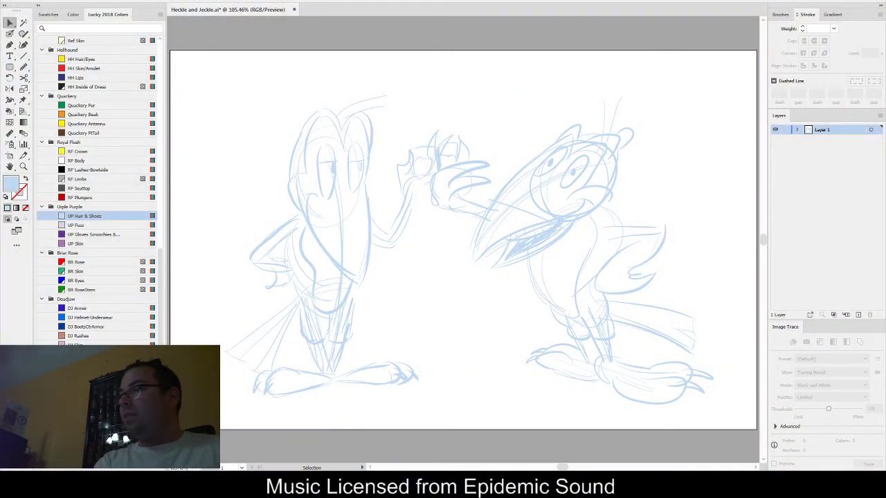
pyautogui.scroll(15, 74, 300)
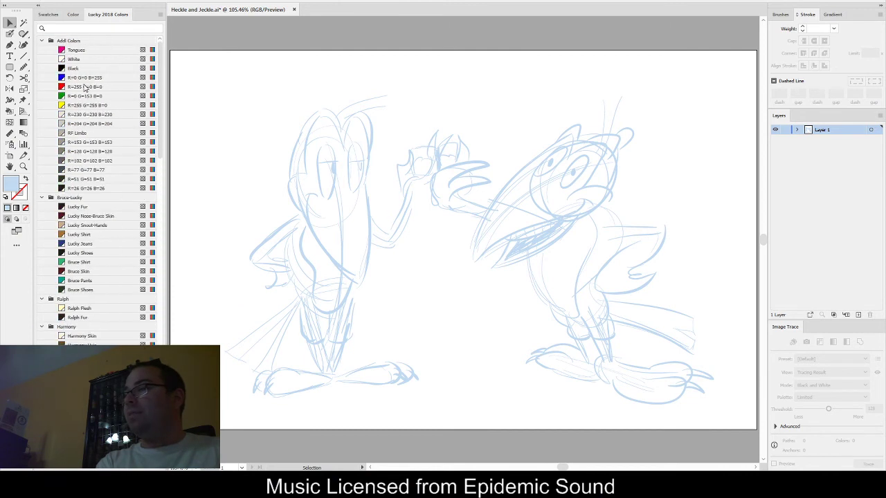
pyautogui.click(73, 68)
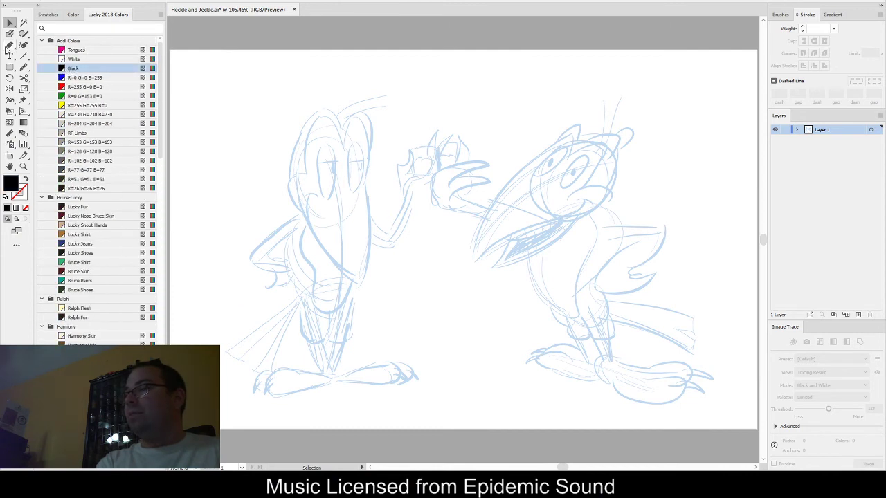
pyautogui.click(10, 33)
pyautogui.press('v')
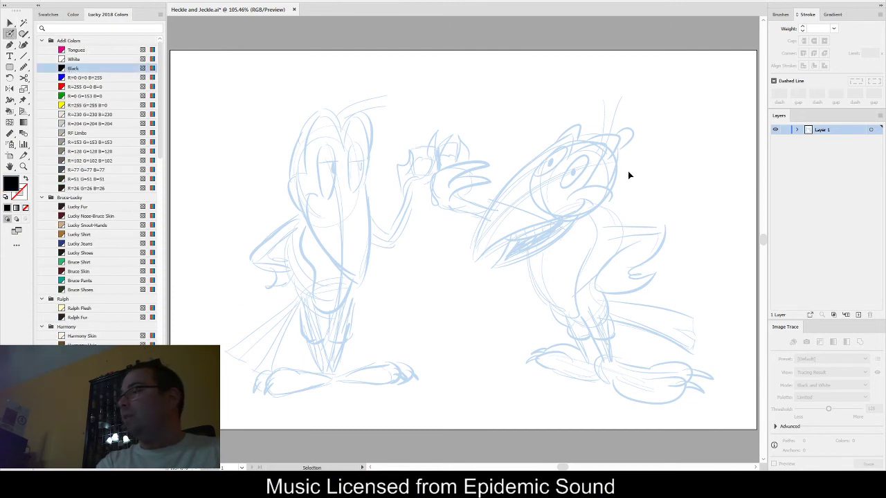
pyautogui.scroll(5, 597, 150)
pyautogui.hotkey('shift', 'b')
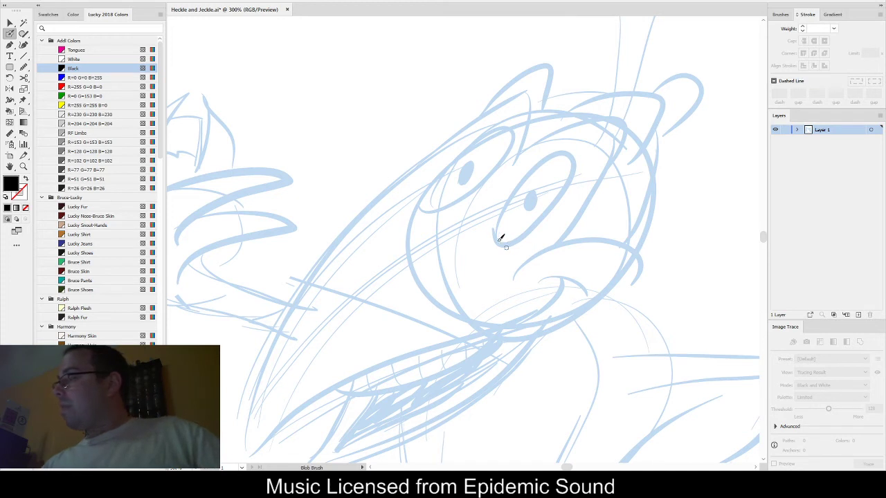
# - Ink the second bird's two pointed eyes in black over the sketch, each with an oval pupil and small highlight
pyautogui.moveTo(586, 137)
pyautogui.mouseDown()
pyautogui.moveTo(526, 167)
pyautogui.moveTo(503, 199)
pyautogui.moveTo(499, 234)
pyautogui.moveTo(532, 235)
pyautogui.moveTo(559, 210)
pyautogui.moveTo(585, 139)
pyautogui.mouseUp()
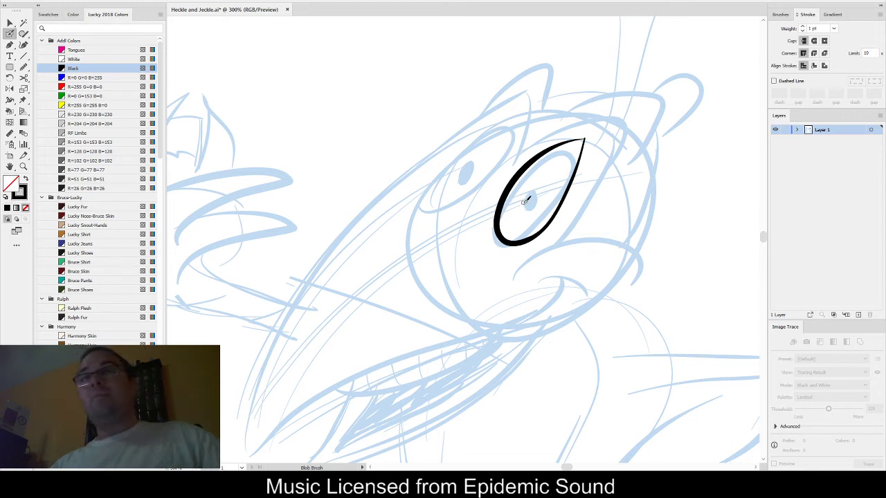
pyautogui.moveTo(526, 201)
pyautogui.mouseDown()
pyautogui.moveTo(523, 218)
pyautogui.moveTo(529, 191)
pyautogui.moveTo(523, 198)
pyautogui.moveTo(534, 182)
pyautogui.mouseUp()
pyautogui.hotkey('ctrl', 'z')
pyautogui.hotkey('ctrl', 'z')
pyautogui.hotkey('ctrl', 'z')
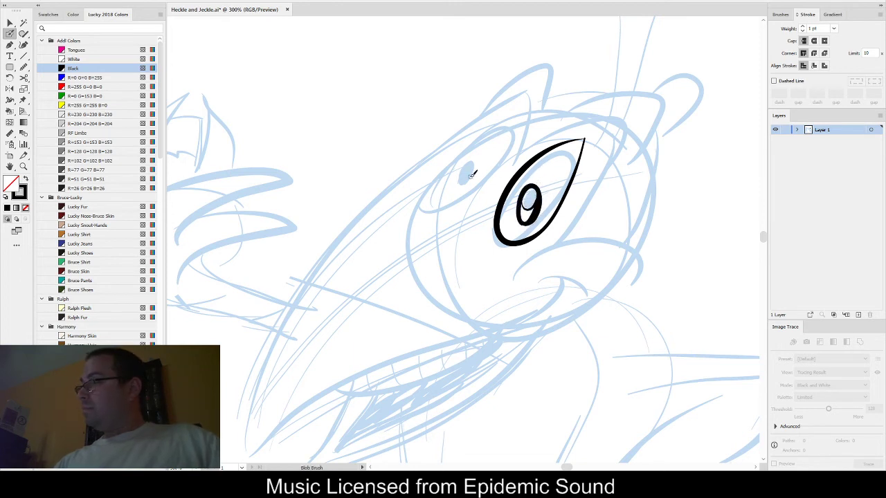
pyautogui.moveTo(464, 187)
pyautogui.mouseDown()
pyautogui.moveTo(459, 195)
pyautogui.moveTo(468, 164)
pyautogui.mouseUp()
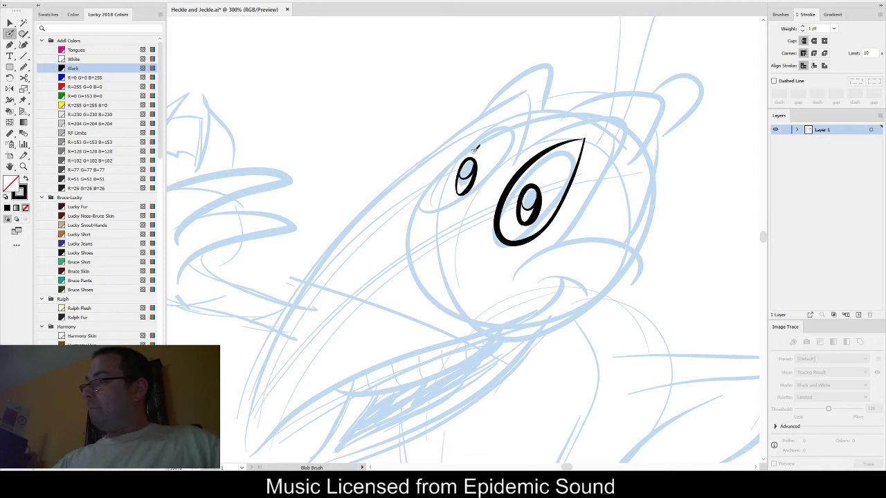
pyautogui.moveTo(514, 128)
pyautogui.mouseDown()
pyautogui.moveTo(463, 150)
pyautogui.moveTo(434, 183)
pyautogui.moveTo(436, 205)
pyautogui.moveTo(460, 203)
pyautogui.moveTo(513, 122)
pyautogui.mouseUp()
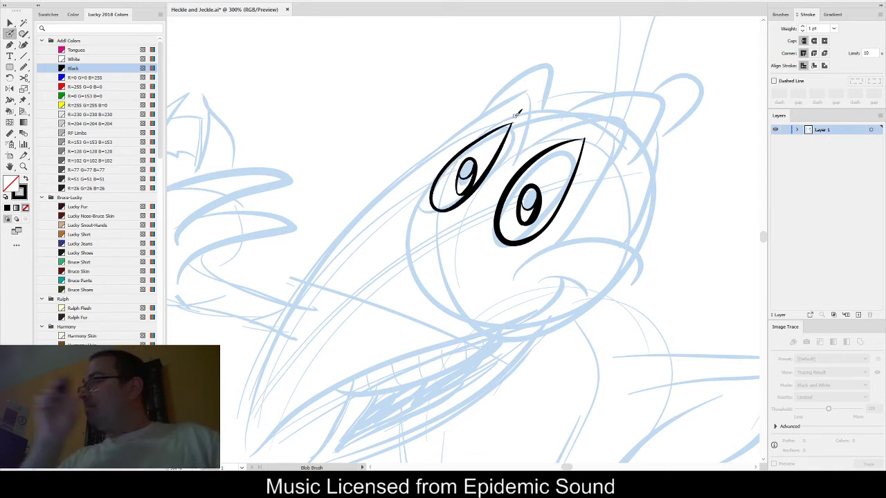
# - Ink the lower edge of the second bird's upper beak, curving it up into a smile crease, and outline the rounded cheek
pyautogui.press('ctrl')
pyautogui.scroll(-2, 513, 122)
pyautogui.scroll(-3, 498, 123)
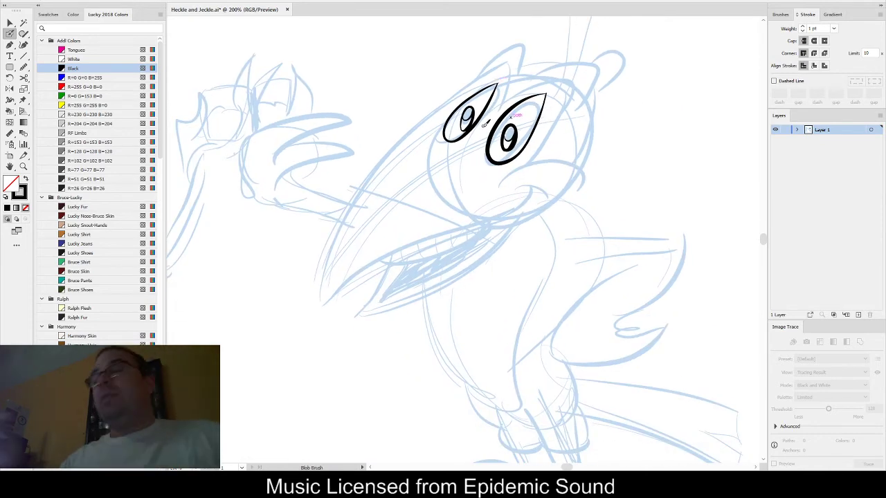
pyautogui.moveTo(318, 315)
pyautogui.mouseDown()
pyautogui.moveTo(366, 270)
pyautogui.moveTo(490, 223)
pyautogui.mouseUp()
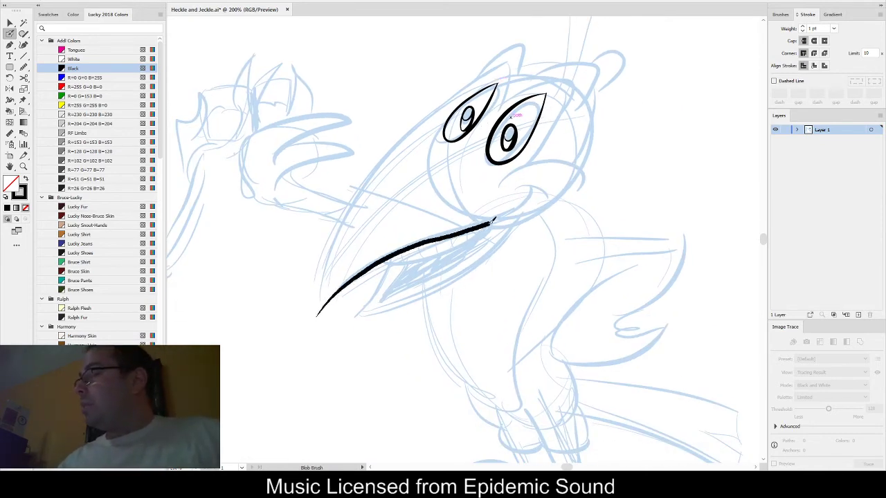
pyautogui.moveTo(516, 192)
pyautogui.mouseDown()
pyautogui.moveTo(522, 185)
pyautogui.moveTo(543, 201)
pyautogui.mouseUp()
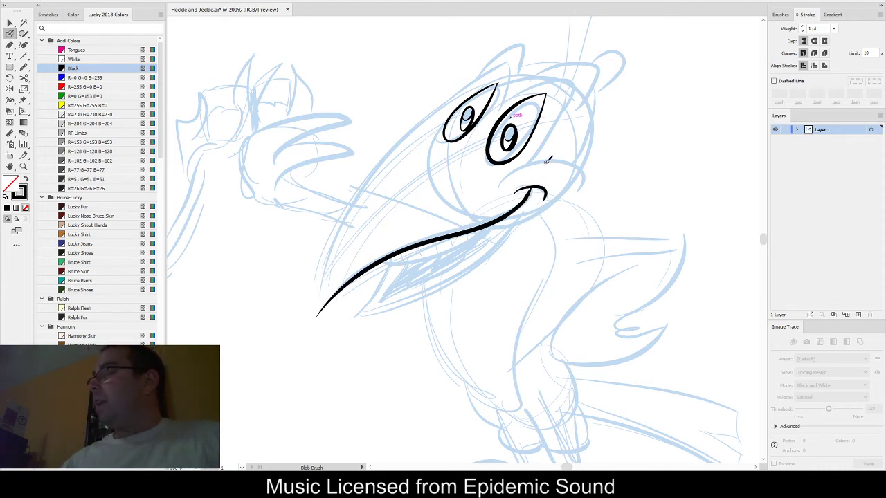
pyautogui.moveTo(592, 168)
pyautogui.mouseDown()
pyautogui.moveTo(587, 191)
pyautogui.moveTo(516, 223)
pyautogui.mouseUp()
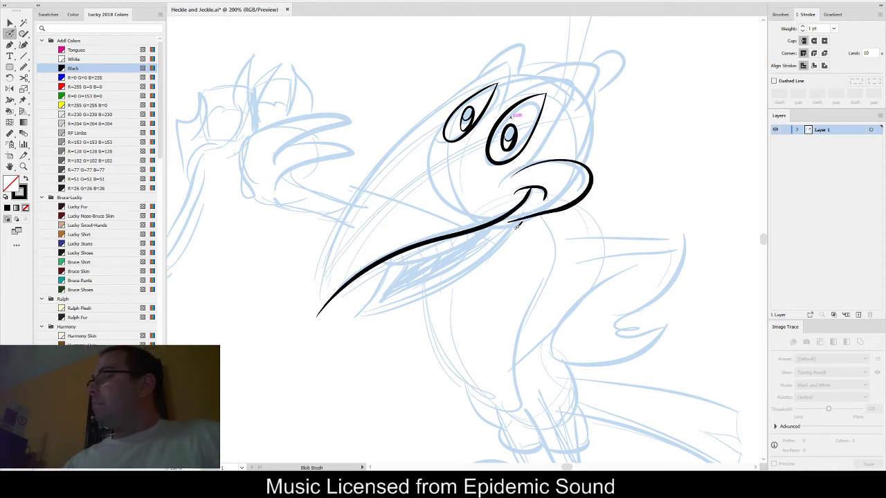
# - Ink the open lower beak with its inner mouth lines, and the long curved top edge from the beak tip to the forehead
pyautogui.moveTo(384, 259)
pyautogui.mouseDown()
pyautogui.moveTo(451, 253)
pyautogui.moveTo(505, 210)
pyautogui.moveTo(480, 252)
pyautogui.moveTo(414, 289)
pyautogui.moveTo(364, 286)
pyautogui.moveTo(382, 295)
pyautogui.moveTo(374, 299)
pyautogui.moveTo(417, 262)
pyautogui.mouseUp()
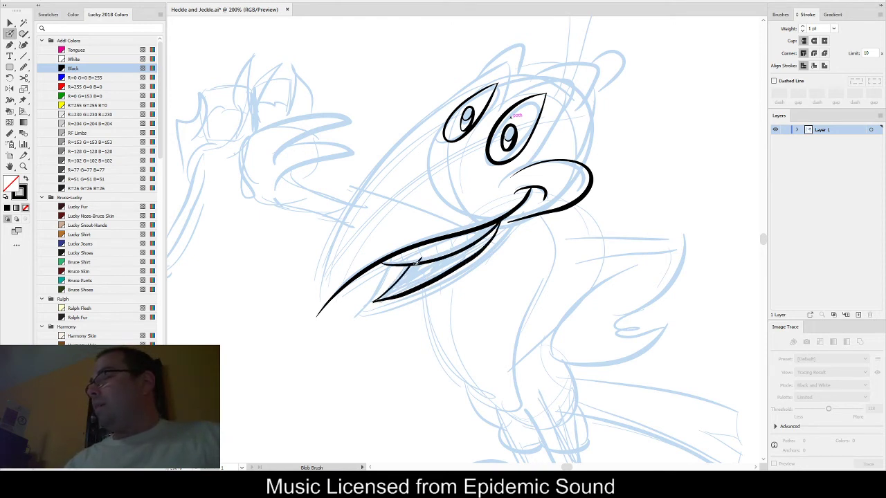
pyautogui.moveTo(360, 303)
pyautogui.mouseDown()
pyautogui.moveTo(415, 304)
pyautogui.moveTo(478, 268)
pyautogui.mouseUp()
pyautogui.moveTo(507, 228); pyautogui.dragTo(514, 221)
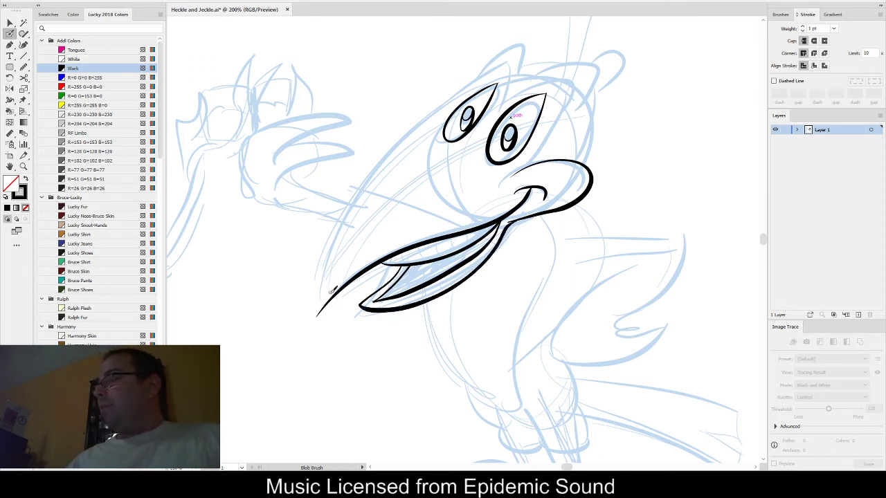
pyautogui.moveTo(318, 314)
pyautogui.mouseDown()
pyautogui.moveTo(350, 205)
pyautogui.moveTo(489, 69)
pyautogui.mouseUp()
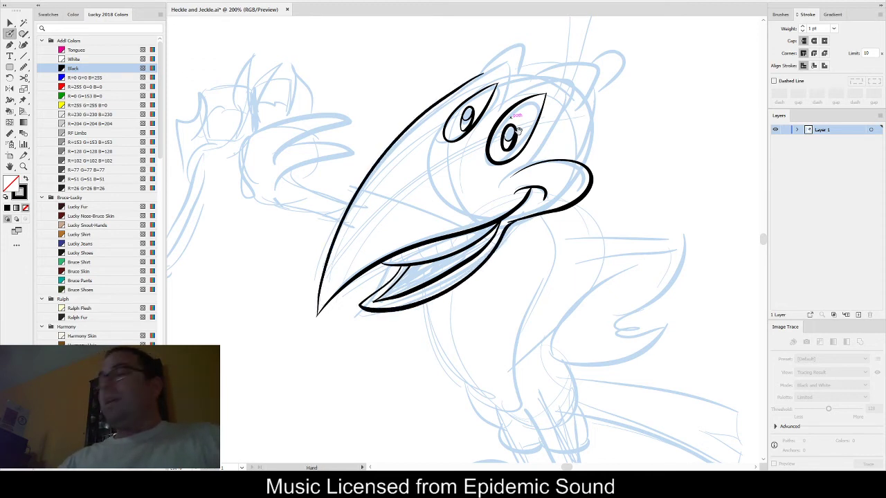
# - Ink the face outline around both eyes, from the top of the beak over two brow peaks down to the cheek
pyautogui.moveTo(515, 149); pyautogui.dragTo(499, 168)
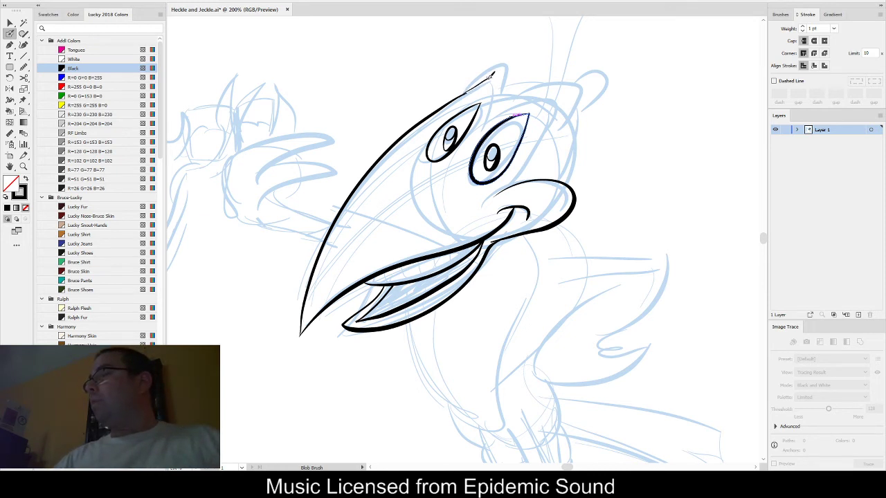
pyautogui.hotkey('ctrl', 'z')
pyautogui.moveTo(470, 88); pyautogui.dragTo(499, 72)
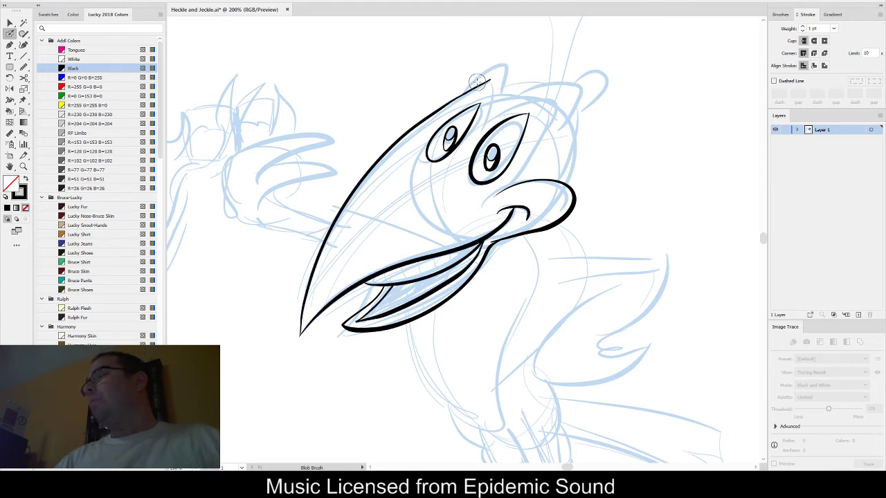
pyautogui.moveTo(476, 84); pyautogui.dragTo(501, 68)
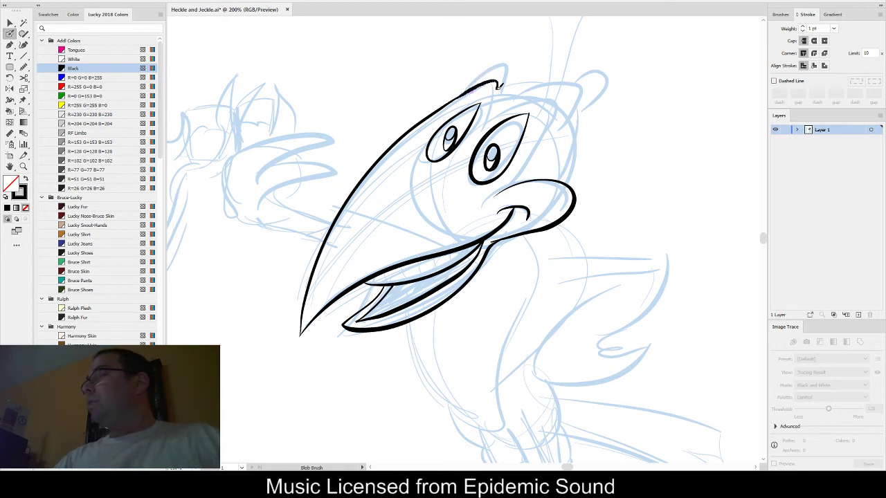
pyautogui.moveTo(485, 120); pyautogui.dragTo(558, 97)
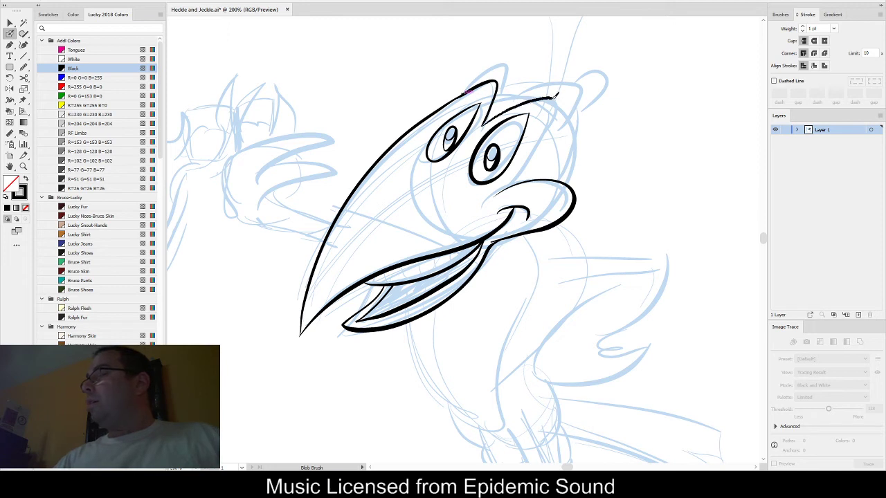
pyautogui.moveTo(524, 172); pyautogui.dragTo(516, 176)
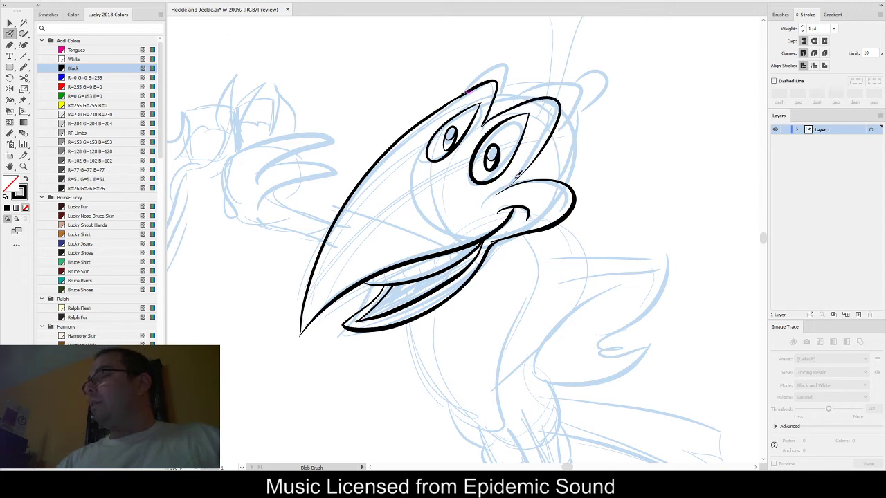
pyautogui.press('v')
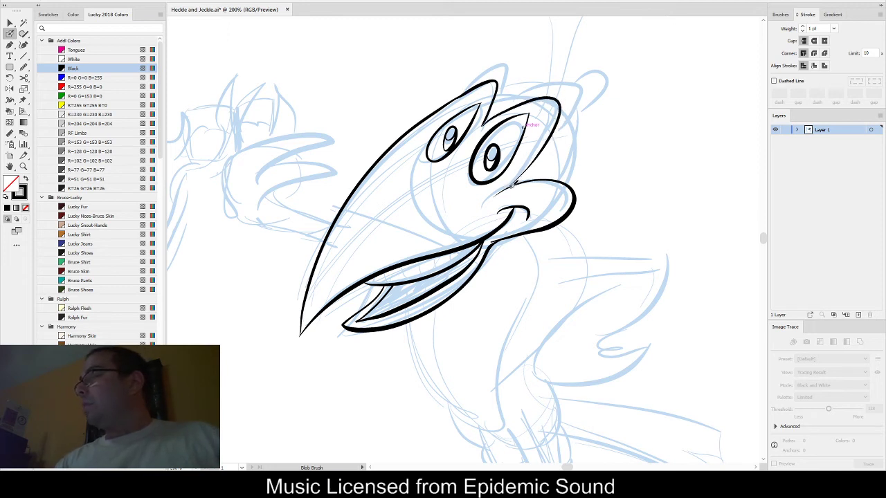
pyautogui.click(518, 183)
pyautogui.hotkey('shift', 'b')
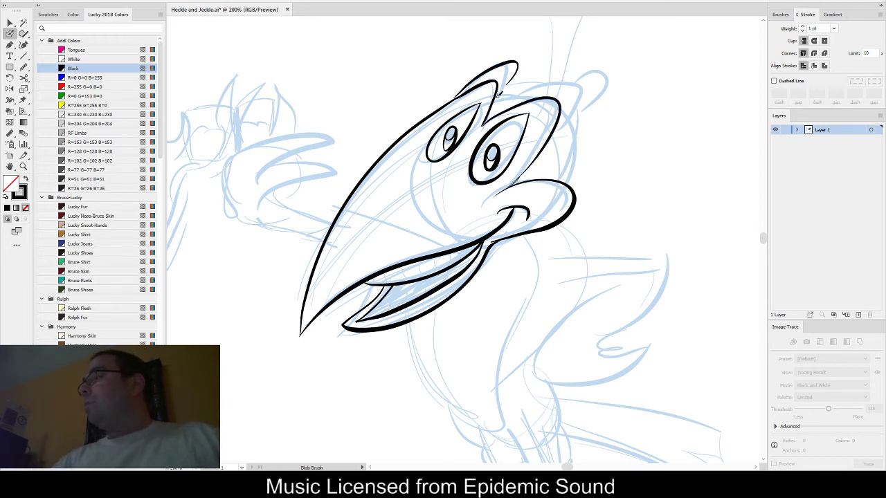
# - Ink the second bird's head outline with its peaks above the eyes, the rounded tuft behind and the back of the head
pyautogui.moveTo(509, 94)
pyautogui.mouseDown()
pyautogui.moveTo(512, 70)
pyautogui.moveTo(497, 62)
pyautogui.moveTo(465, 81)
pyautogui.mouseUp()
pyautogui.moveTo(521, 93)
pyautogui.mouseDown()
pyautogui.moveTo(565, 80)
pyautogui.moveTo(585, 84)
pyautogui.moveTo(554, 144)
pyautogui.mouseUp()
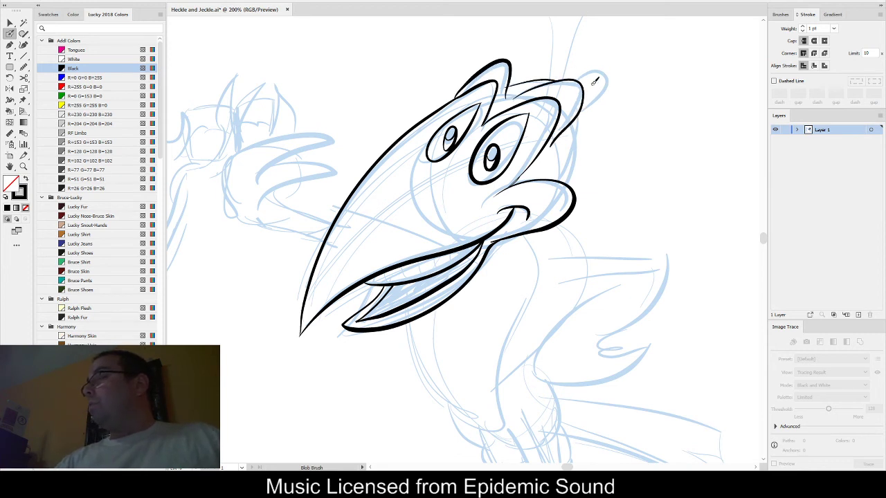
pyautogui.moveTo(586, 103); pyautogui.dragTo(575, 170)
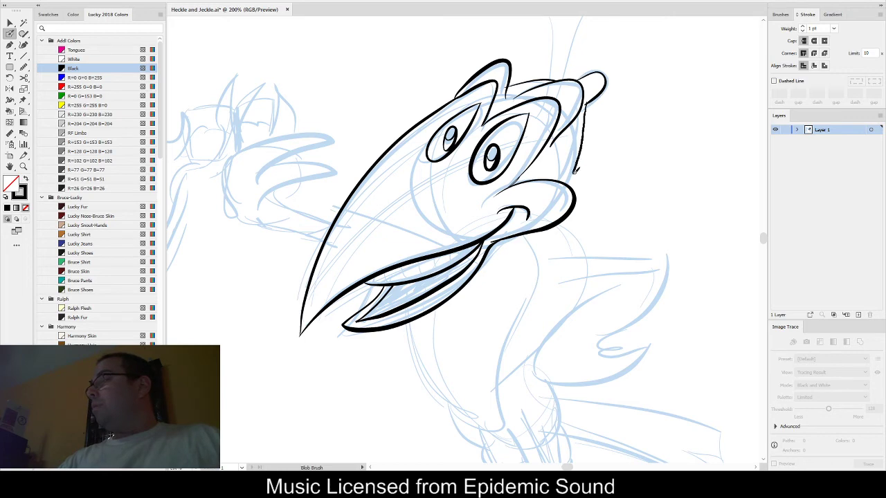
# - Ink two long thin hair strands rising from the top of the second bird's head
pyautogui.moveTo(602, 144); pyautogui.dragTo(542, 224)
pyautogui.moveTo(469, 93)
pyautogui.mouseDown()
pyautogui.moveTo(484, 141)
pyautogui.moveTo(478, 171)
pyautogui.mouseUp()
pyautogui.moveTo(515, 98); pyautogui.dragTo(495, 170)
pyautogui.hotkey('ctrl', 'z')
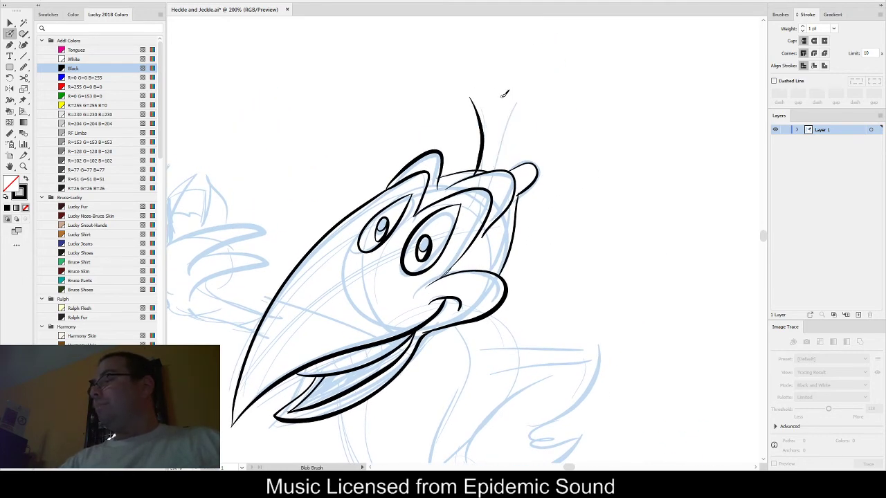
pyautogui.moveTo(504, 97); pyautogui.dragTo(495, 173)
# - Ink the second bird's bent arm with its feathered hand at the hip, and add ruffled feathers behind the neck
pyautogui.moveTo(600, 249); pyautogui.dragTo(672, 82)
pyautogui.moveTo(654, 257); pyautogui.dragTo(565, 244)
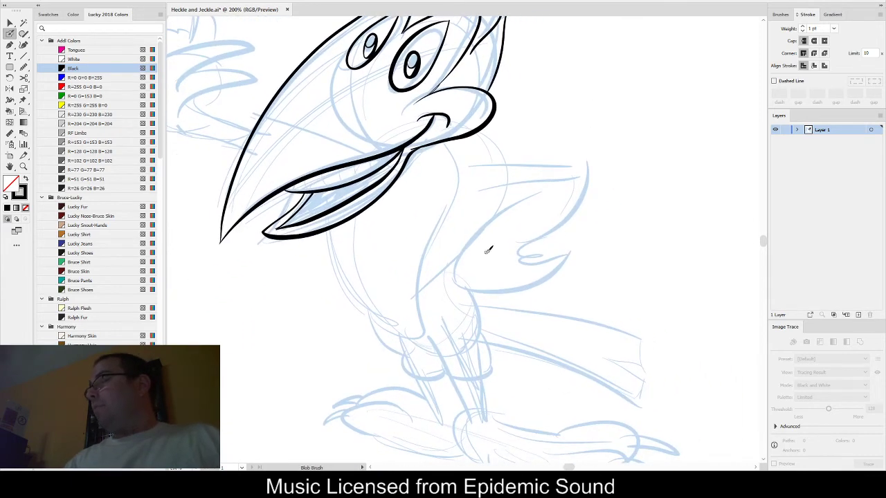
pyautogui.moveTo(455, 279); pyautogui.dragTo(559, 182)
pyautogui.moveTo(461, 275)
pyautogui.mouseDown()
pyautogui.moveTo(558, 253)
pyautogui.moveTo(531, 266)
pyautogui.mouseUp()
pyautogui.moveTo(561, 239); pyautogui.dragTo(529, 259)
pyautogui.hotkey('ctrl', 'z')
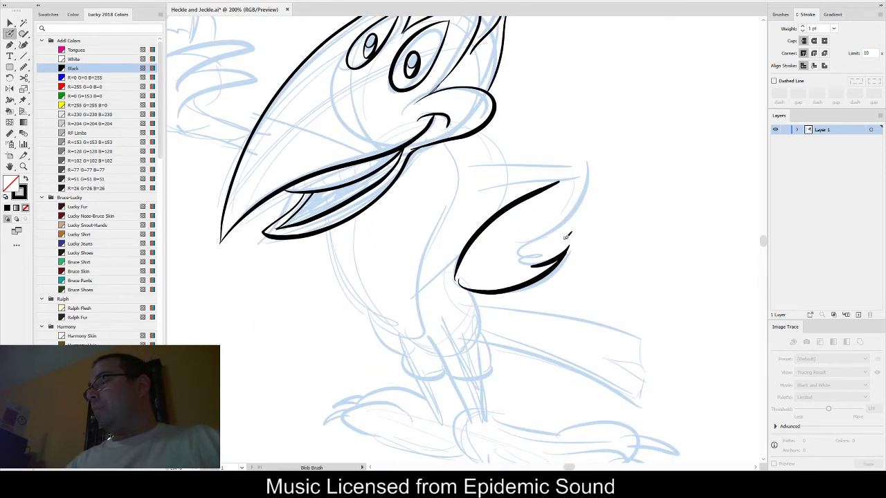
pyautogui.moveTo(567, 237)
pyautogui.mouseDown()
pyautogui.moveTo(555, 246)
pyautogui.moveTo(524, 240)
pyautogui.moveTo(588, 168)
pyautogui.mouseUp()
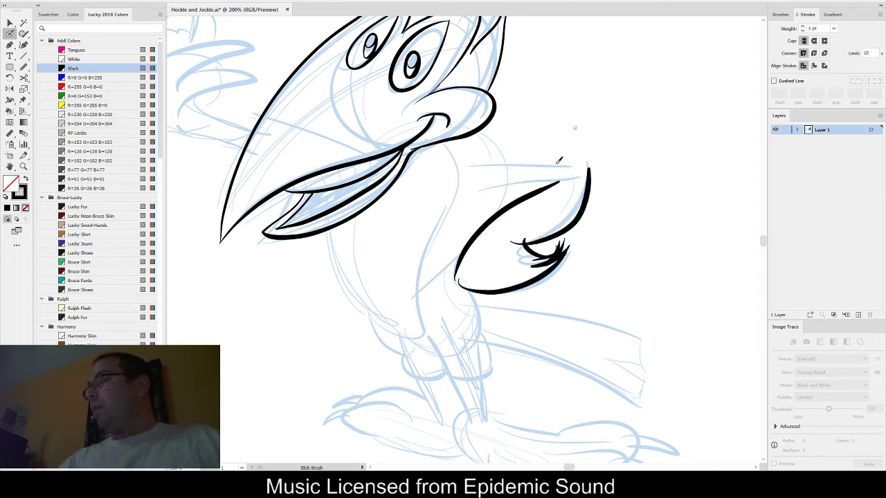
pyautogui.moveTo(462, 159); pyautogui.dragTo(583, 165)
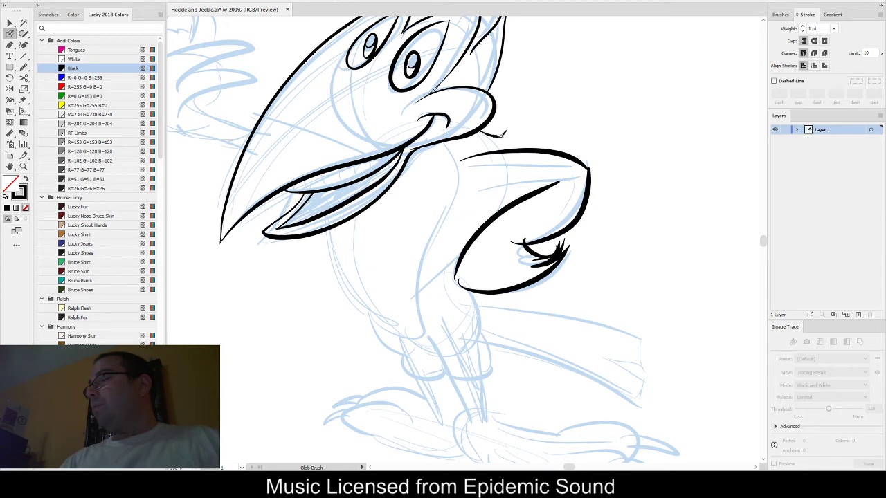
# - Ink the second bird's chest and belly outline from under the beak, with the belly's inner edge curving up toward the shoulder
pyautogui.moveTo(576, 215); pyautogui.dragTo(622, 200)
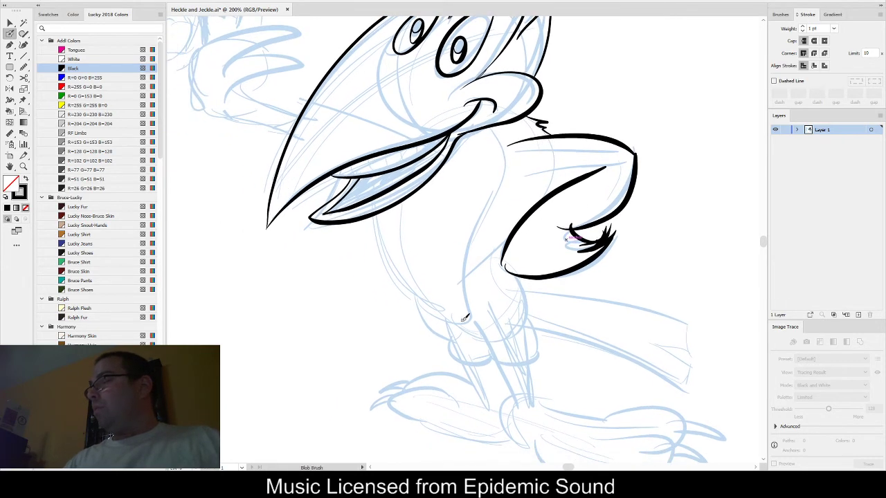
pyautogui.moveTo(463, 321)
pyautogui.mouseDown()
pyautogui.moveTo(420, 309)
pyautogui.moveTo(395, 275)
pyautogui.moveTo(376, 218)
pyautogui.mouseUp()
pyautogui.hotkey('ctrl', 'z')
pyautogui.moveTo(468, 320)
pyautogui.mouseDown()
pyautogui.moveTo(422, 306)
pyautogui.moveTo(380, 248)
pyautogui.mouseUp()
pyautogui.moveTo(375, 213); pyautogui.dragTo(374, 215)
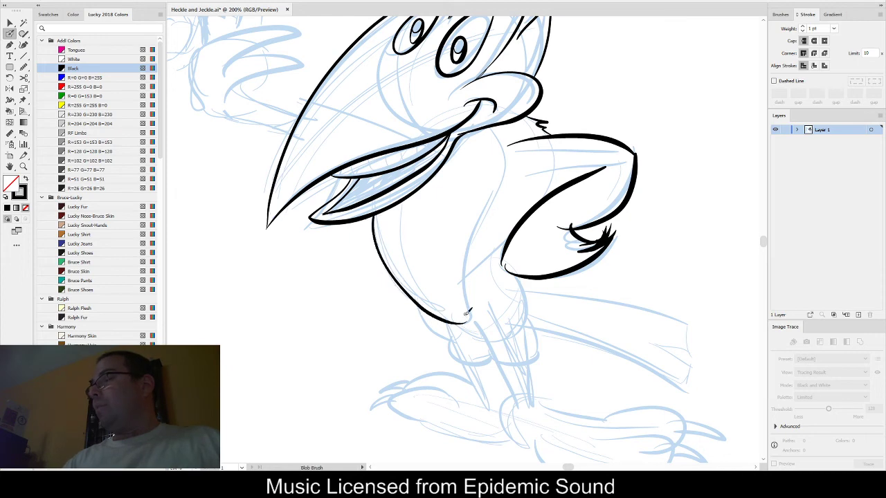
pyautogui.moveTo(482, 233); pyautogui.dragTo(503, 171)
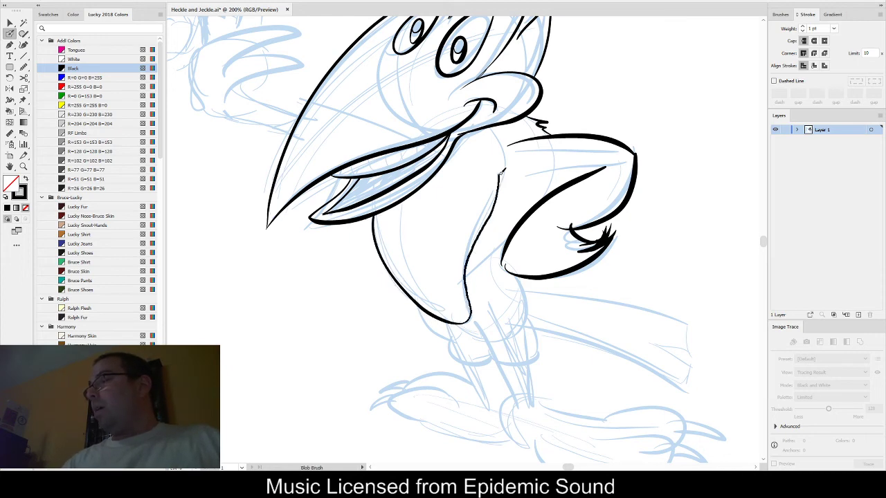
# - Ink the scalloped feathers around the second bird's thighs and the long tail with its notched end
pyautogui.scroll(-3, 573, 287)
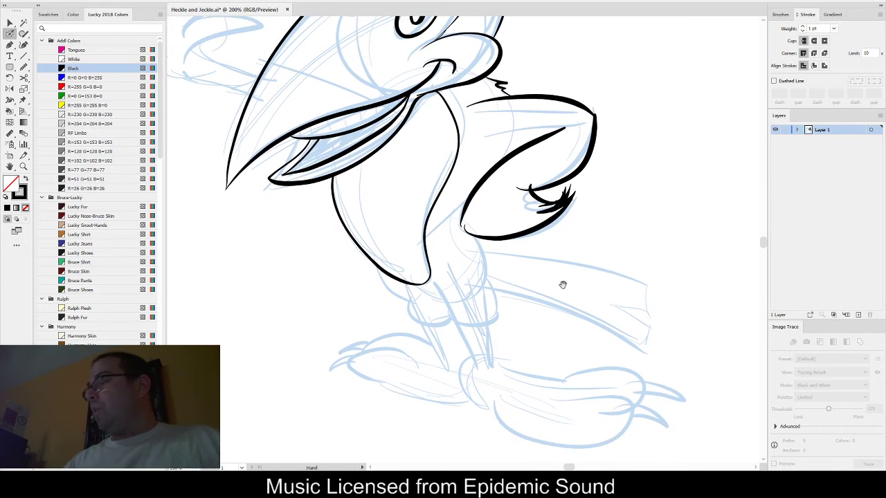
pyautogui.moveTo(399, 264)
pyautogui.mouseDown()
pyautogui.moveTo(425, 290)
pyautogui.moveTo(466, 304)
pyautogui.moveTo(450, 314)
pyautogui.moveTo(457, 279)
pyautogui.moveTo(467, 306)
pyautogui.moveTo(514, 273)
pyautogui.moveTo(506, 230)
pyautogui.mouseUp()
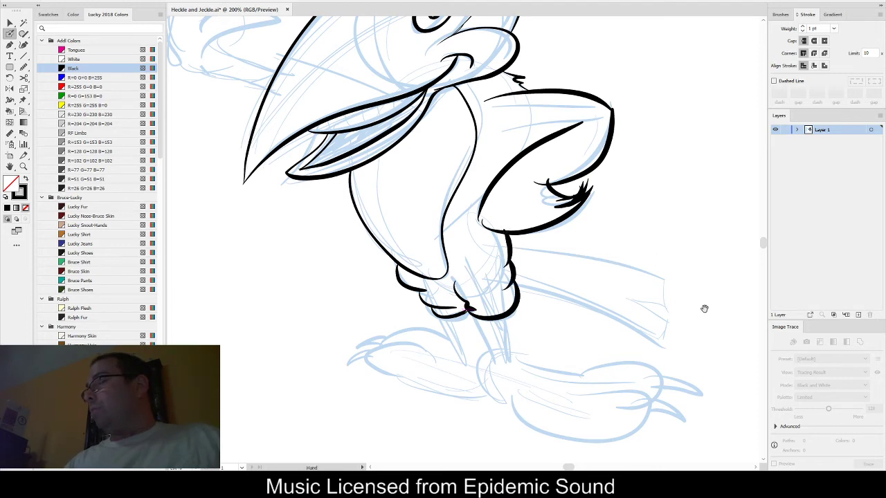
pyautogui.moveTo(704, 308)
pyautogui.mouseDown()
pyautogui.moveTo(547, 287)
pyautogui.moveTo(573, 315)
pyautogui.moveTo(558, 339)
pyautogui.moveTo(527, 316)
pyautogui.moveTo(413, 281)
pyautogui.mouseUp()
pyautogui.hotkey('ctrl', 'z')
pyautogui.moveTo(554, 262); pyautogui.dragTo(415, 239)
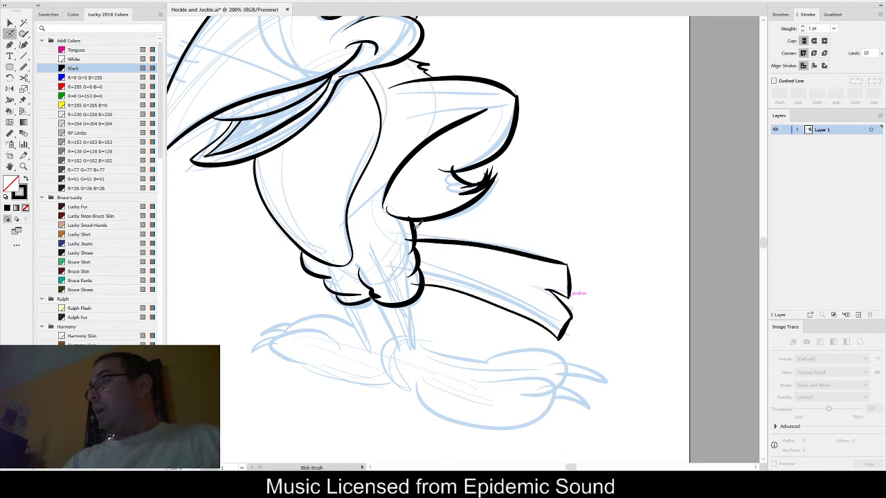
pyautogui.hotkey('ctrl', 'z')
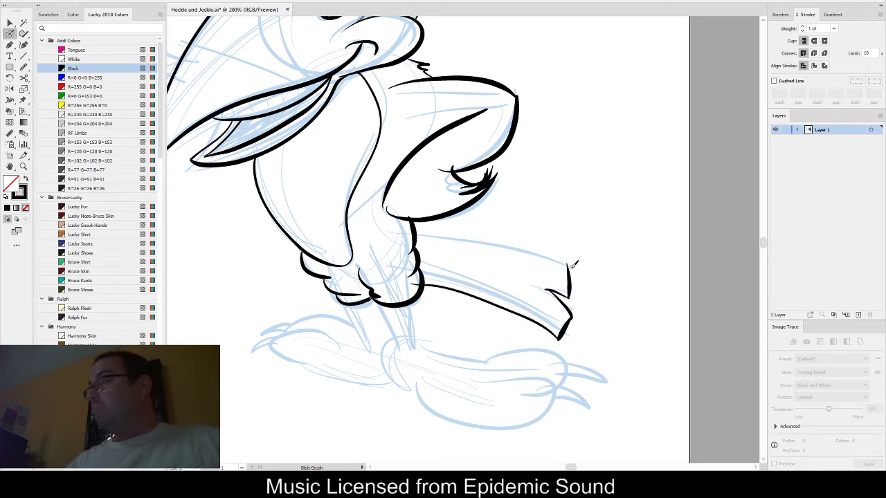
pyautogui.moveTo(566, 262); pyautogui.dragTo(416, 244)
pyautogui.moveTo(422, 294); pyautogui.dragTo(502, 274)
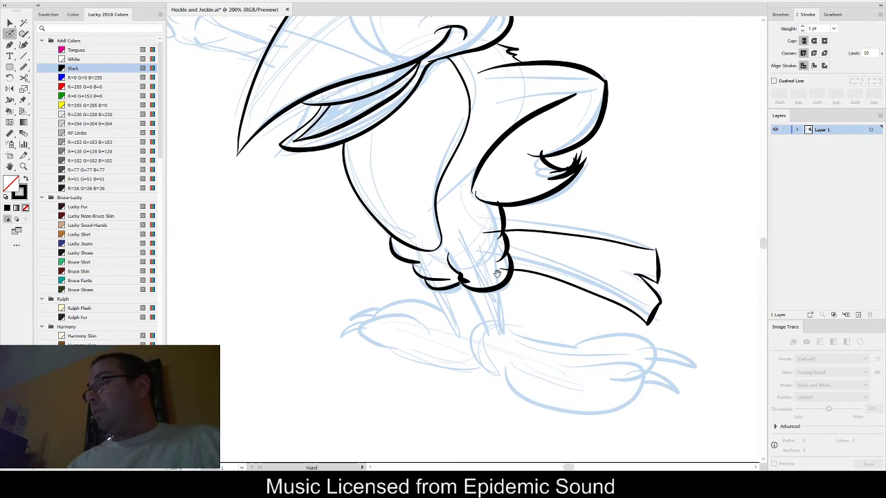
# - Ink the second bird's front foot with its rounded heel, two thick toes and curved claws
pyautogui.moveTo(566, 313); pyautogui.dragTo(487, 290)
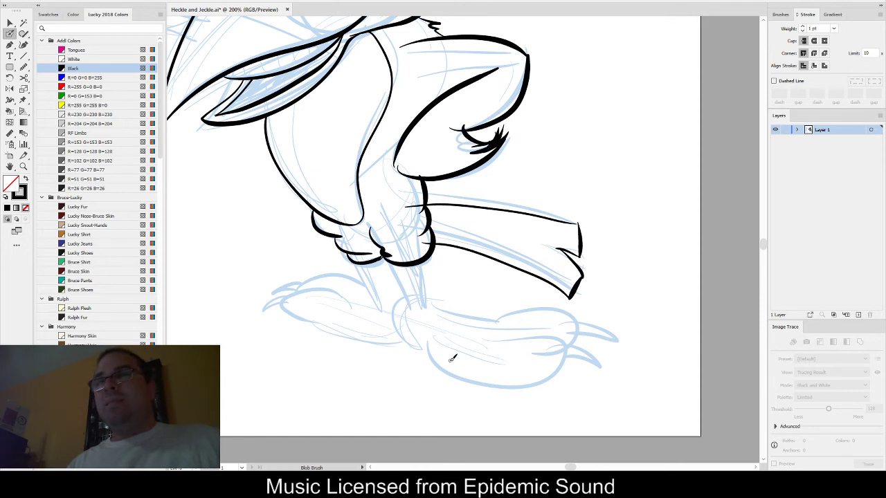
pyautogui.moveTo(410, 310)
pyautogui.mouseDown()
pyautogui.moveTo(408, 351)
pyautogui.moveTo(510, 391)
pyautogui.mouseUp()
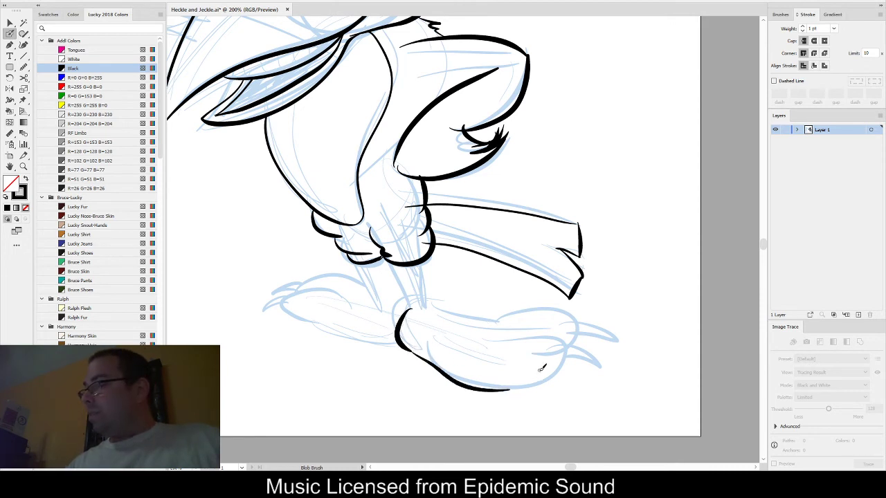
pyautogui.moveTo(492, 342); pyautogui.dragTo(517, 390)
pyautogui.hotkey('ctrl', 'z')
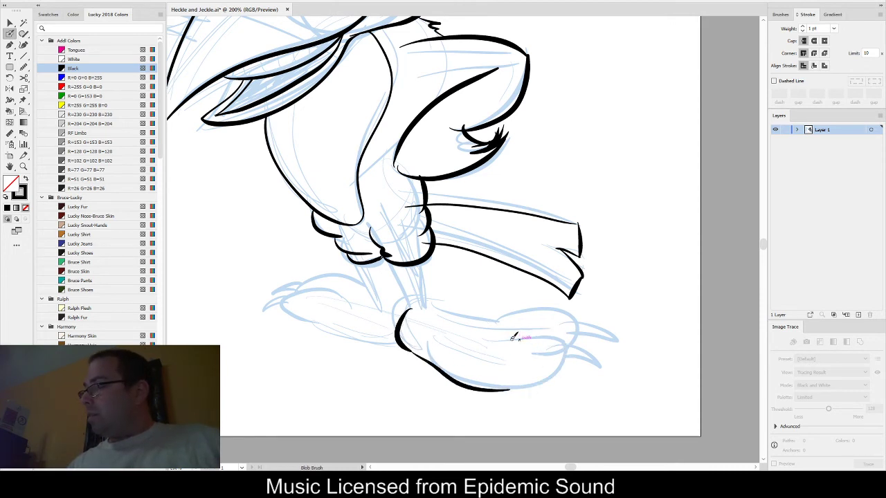
pyautogui.moveTo(486, 334)
pyautogui.mouseDown()
pyautogui.moveTo(572, 346)
pyautogui.moveTo(516, 389)
pyautogui.moveTo(495, 387)
pyautogui.mouseUp()
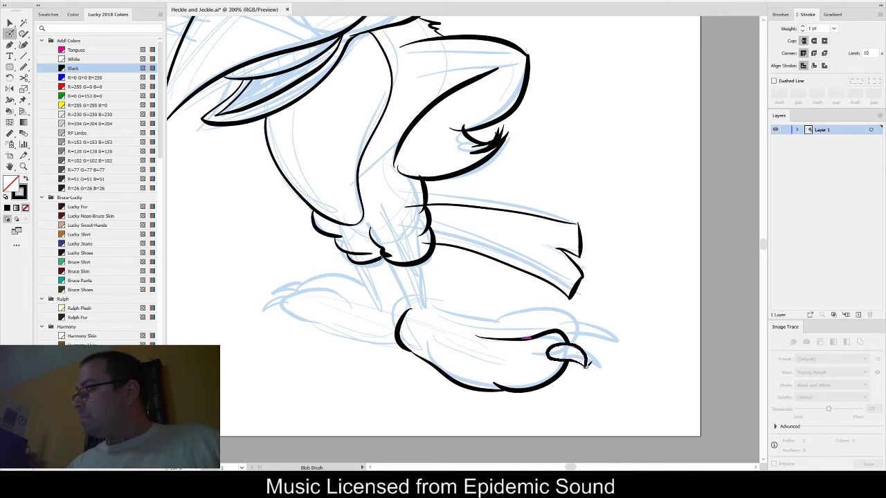
pyautogui.moveTo(441, 309); pyautogui.dragTo(497, 319)
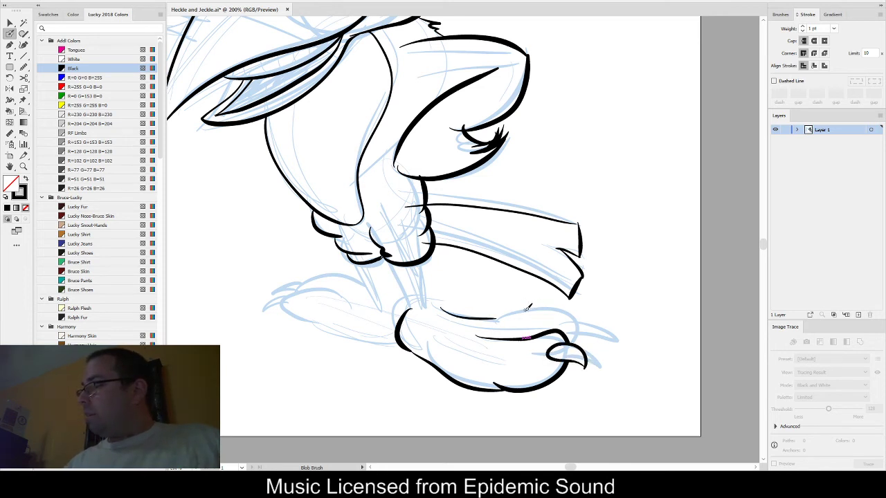
pyautogui.moveTo(548, 302)
pyautogui.mouseDown()
pyautogui.moveTo(601, 331)
pyautogui.moveTo(580, 330)
pyautogui.moveTo(552, 303)
pyautogui.moveTo(486, 322)
pyautogui.mouseUp()
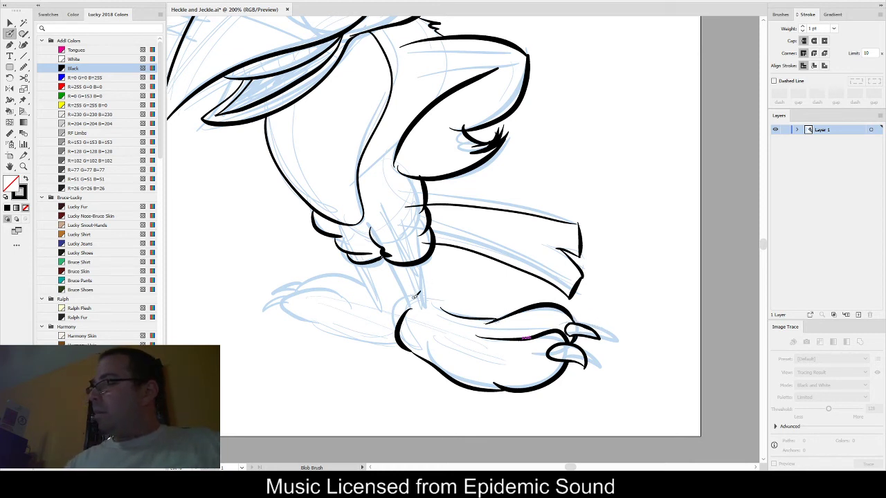
# - Ink both of the second bird's thin legs and the rear foot with its toes
pyautogui.moveTo(414, 312)
pyautogui.mouseDown()
pyautogui.moveTo(398, 266)
pyautogui.moveTo(427, 258)
pyautogui.moveTo(444, 320)
pyautogui.moveTo(479, 304)
pyautogui.mouseUp()
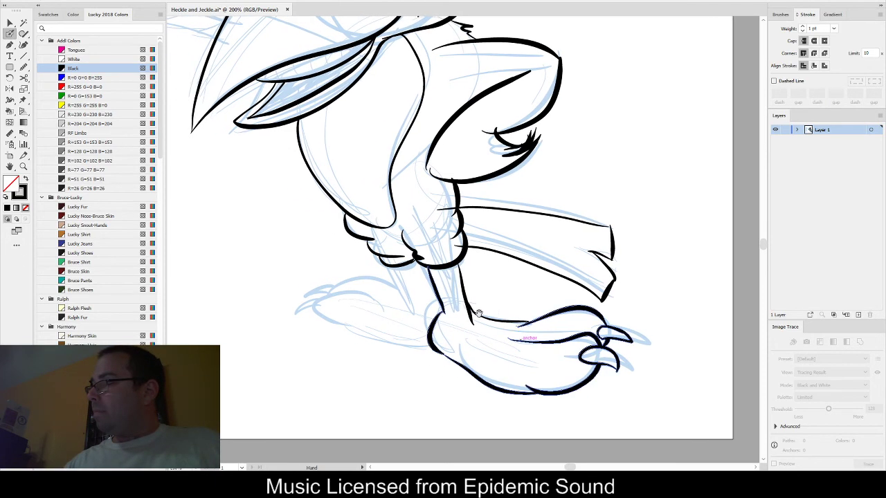
pyautogui.moveTo(397, 266); pyautogui.dragTo(417, 314)
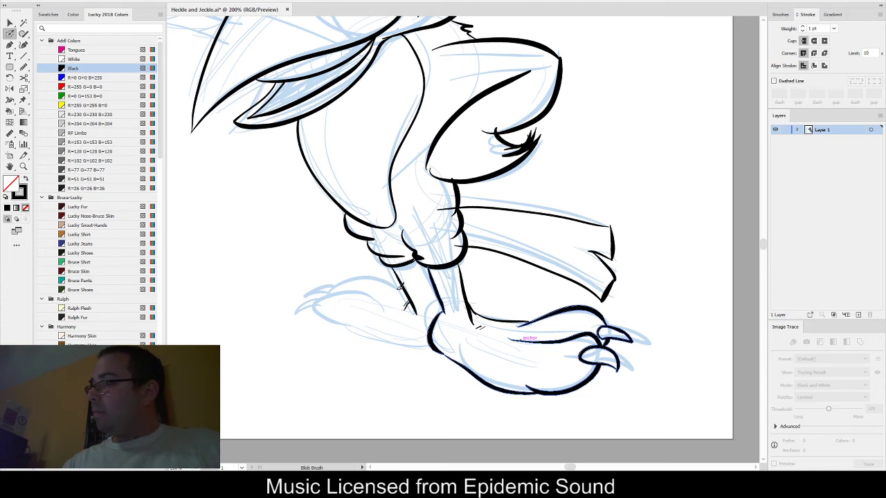
pyautogui.moveTo(333, 290)
pyautogui.mouseDown()
pyautogui.moveTo(372, 293)
pyautogui.moveTo(320, 310)
pyautogui.moveTo(420, 345)
pyautogui.moveTo(434, 335)
pyautogui.mouseUp()
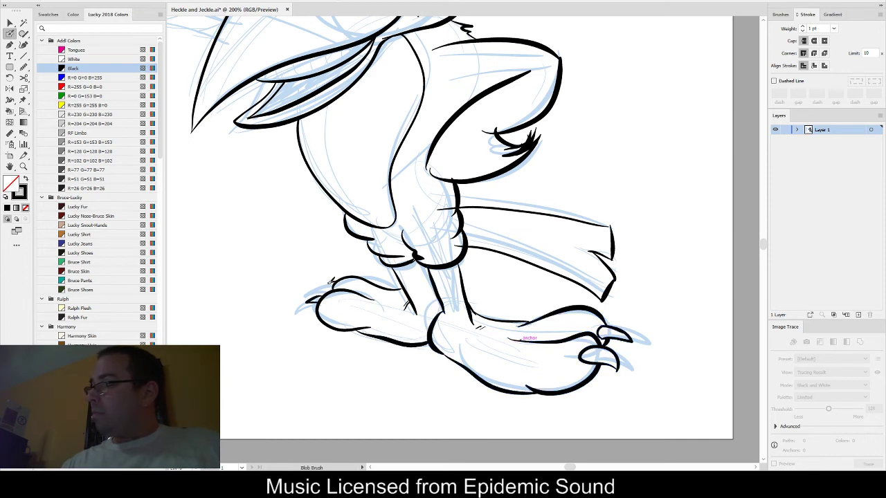
# - Ink the second bird's raised hand with pointed feather fingers and the forearm behind the beak, and add tooth divisions in the mouth
pyautogui.press('space')
pyautogui.moveTo(572, 286); pyautogui.dragTo(627, 360)
pyautogui.moveTo(433, 221); pyautogui.dragTo(579, 356)
pyautogui.moveTo(428, 145); pyautogui.dragTo(341, 185)
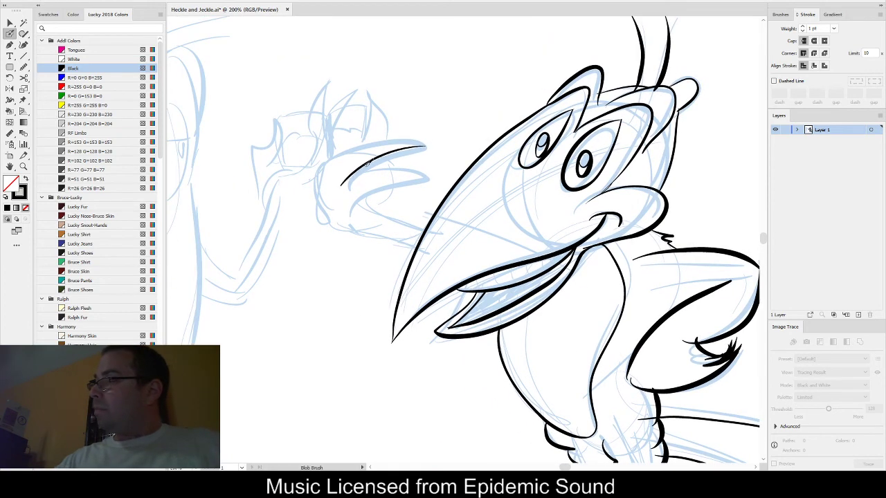
pyautogui.moveTo(427, 143)
pyautogui.mouseDown()
pyautogui.moveTo(334, 162)
pyautogui.moveTo(347, 226)
pyautogui.mouseUp()
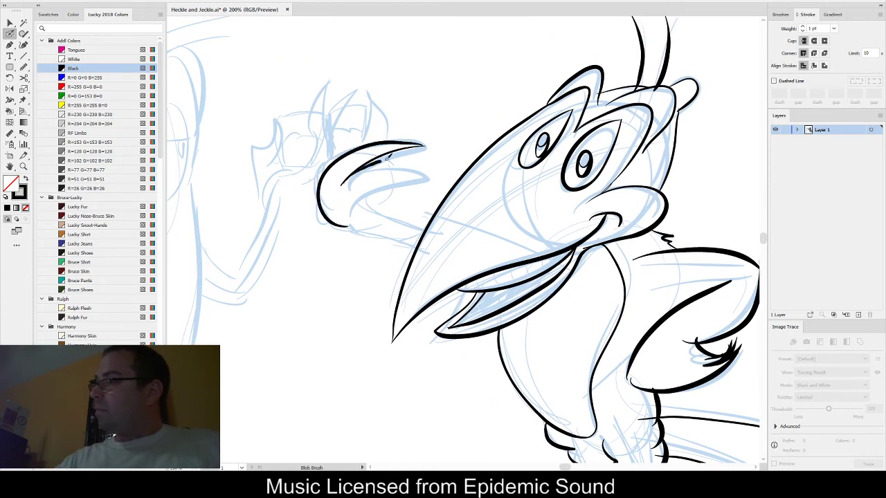
pyautogui.moveTo(429, 159); pyautogui.dragTo(357, 203)
pyautogui.moveTo(368, 144)
pyautogui.mouseDown()
pyautogui.moveTo(374, 100)
pyautogui.moveTo(388, 137)
pyautogui.mouseUp()
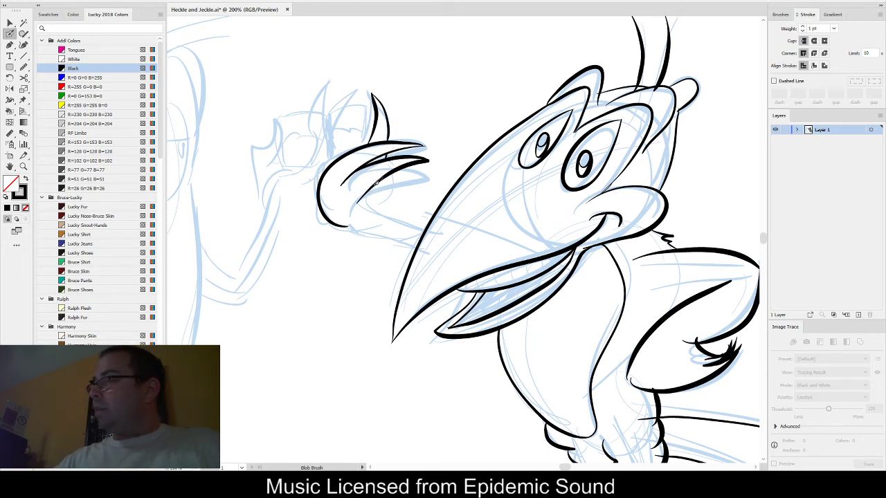
pyautogui.moveTo(380, 176); pyautogui.dragTo(385, 211)
pyautogui.moveTo(377, 205); pyautogui.dragTo(427, 225)
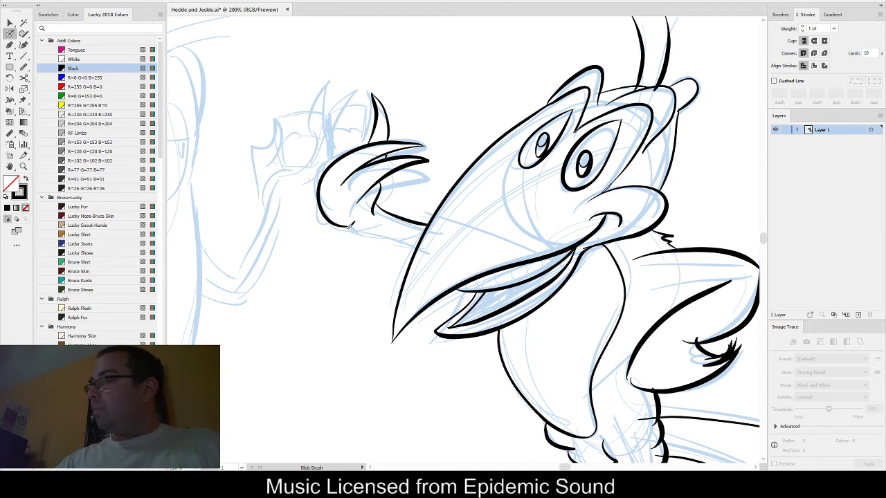
pyautogui.moveTo(420, 242); pyautogui.dragTo(421, 243)
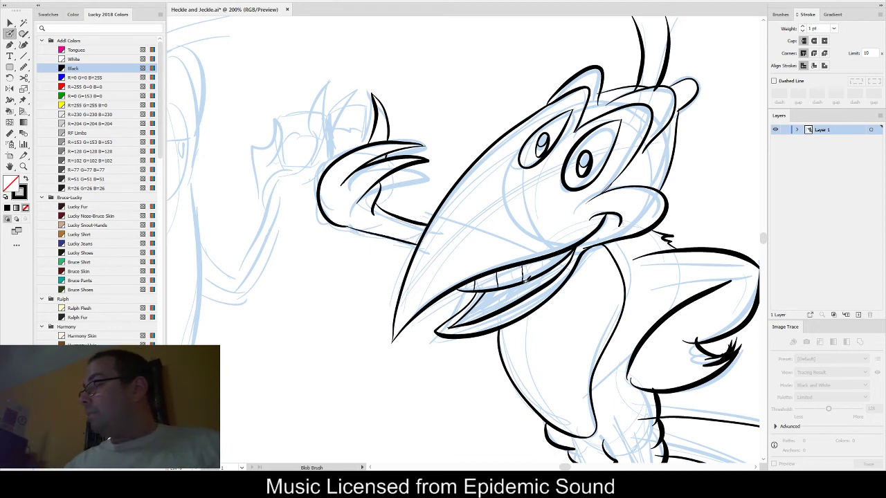
# - Ink the first bird's pointed beak with its smile and cheek, and the two-lobed face outline around the eye area
pyautogui.press('space')
pyautogui.moveTo(666, 280); pyautogui.dragTo(489, 374)
pyautogui.moveTo(579, 338); pyautogui.dragTo(667, 179)
pyautogui.moveTo(661, 315); pyautogui.dragTo(665, 242)
pyautogui.moveTo(595, 223); pyautogui.dragTo(644, 328)
pyautogui.moveTo(384, 284)
pyautogui.mouseDown()
pyautogui.moveTo(574, 314)
pyautogui.moveTo(687, 284)
pyautogui.moveTo(625, 309)
pyautogui.moveTo(527, 318)
pyautogui.mouseUp()
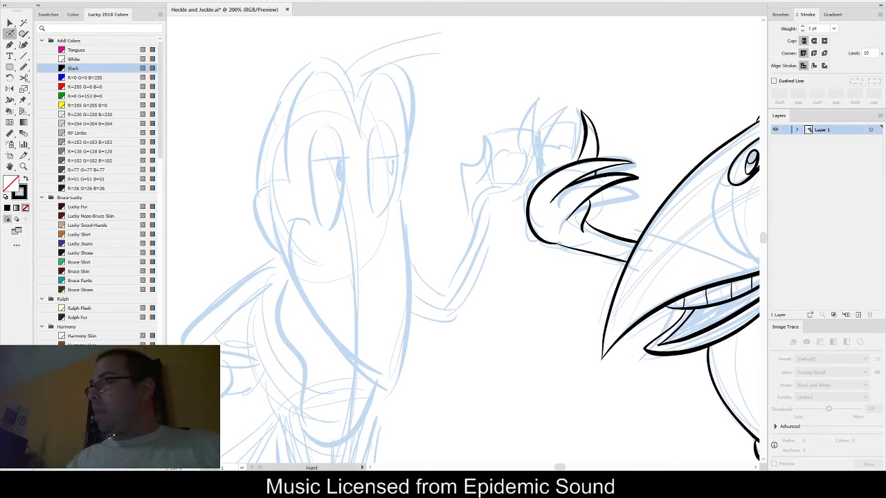
pyautogui.moveTo(282, 223)
pyautogui.mouseDown()
pyautogui.moveTo(311, 223)
pyautogui.moveTo(291, 238)
pyautogui.moveTo(297, 278)
pyautogui.moveTo(328, 327)
pyautogui.moveTo(386, 377)
pyautogui.mouseUp()
pyautogui.hotkey('ctrl', 'z')
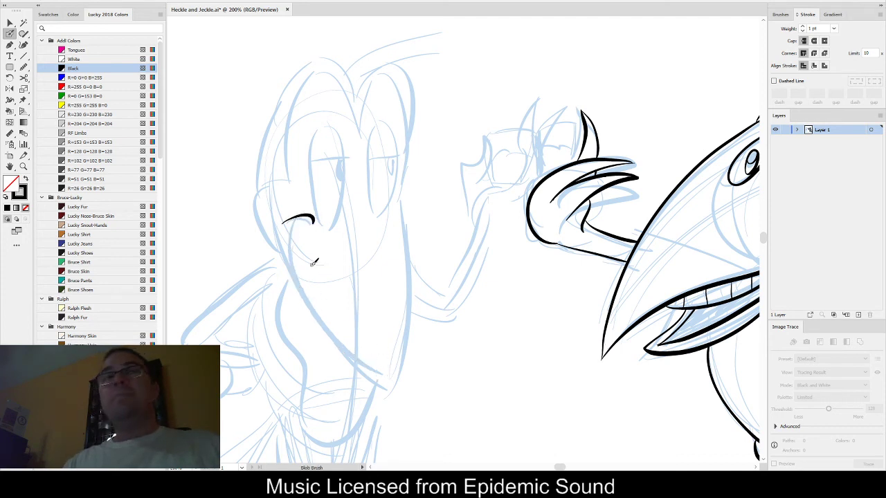
pyautogui.moveTo(258, 194)
pyautogui.mouseDown()
pyautogui.moveTo(269, 243)
pyautogui.moveTo(386, 389)
pyautogui.moveTo(410, 259)
pyautogui.moveTo(407, 178)
pyautogui.mouseUp()
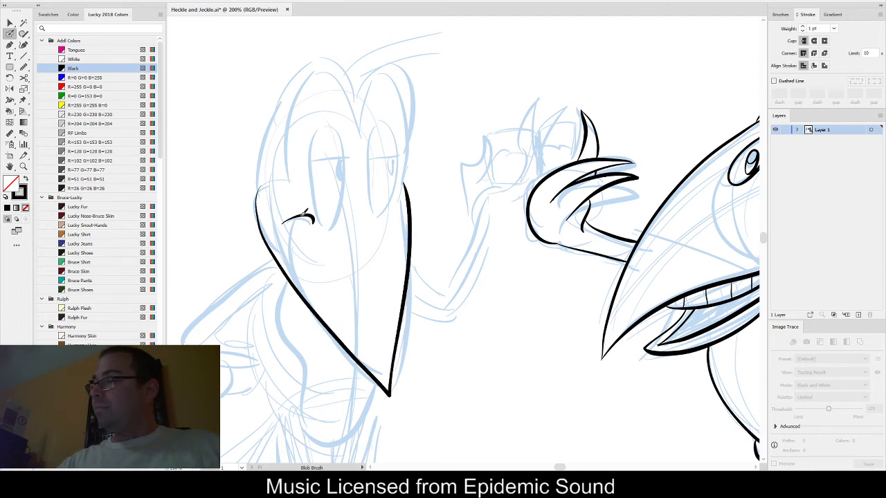
pyautogui.moveTo(306, 216)
pyautogui.mouseDown()
pyautogui.moveTo(292, 270)
pyautogui.moveTo(296, 292)
pyautogui.mouseUp()
pyautogui.moveTo(263, 188)
pyautogui.mouseDown()
pyautogui.moveTo(291, 171)
pyautogui.moveTo(270, 178)
pyautogui.moveTo(284, 176)
pyautogui.moveTo(293, 187)
pyautogui.moveTo(296, 98)
pyautogui.moveTo(323, 65)
pyautogui.moveTo(340, 74)
pyautogui.moveTo(359, 147)
pyautogui.moveTo(375, 79)
pyautogui.moveTo(397, 71)
pyautogui.moveTo(407, 100)
pyautogui.moveTo(400, 197)
pyautogui.mouseUp()
pyautogui.hotkey('ctrl', 'z')
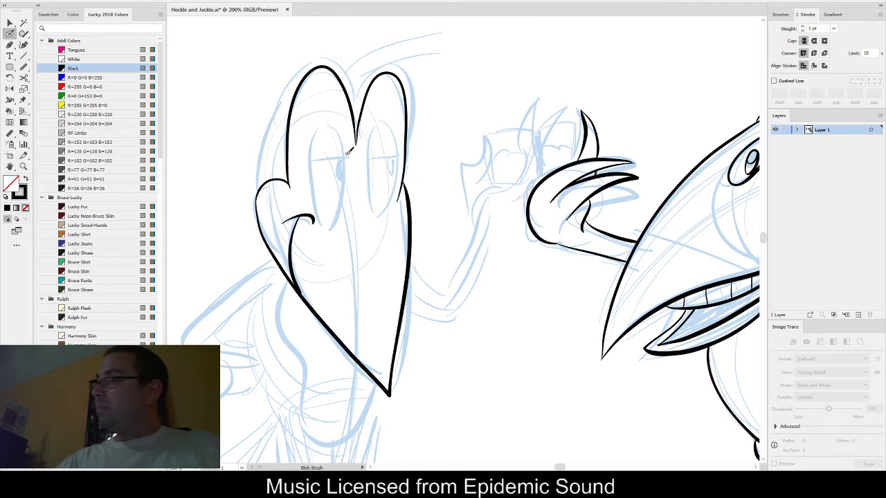
# - Ink the first bird's two tall pointed eyes with half-closed lids and sideways-looking pupils
pyautogui.moveTo(350, 129)
pyautogui.mouseDown()
pyautogui.moveTo(294, 138)
pyautogui.moveTo(263, 177)
pyautogui.moveTo(280, 223)
pyautogui.moveTo(291, 177)
pyautogui.moveTo(276, 130)
pyautogui.mouseUp()
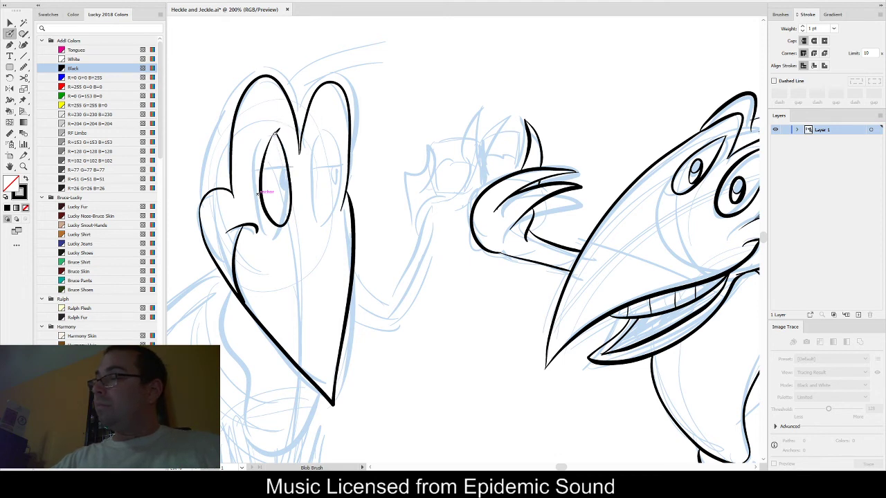
pyautogui.press('v')
pyautogui.moveTo(328, 125)
pyautogui.mouseDown()
pyautogui.moveTo(316, 211)
pyautogui.moveTo(339, 207)
pyautogui.moveTo(328, 125)
pyautogui.mouseUp()
pyautogui.moveTo(259, 170); pyautogui.dragTo(346, 162)
pyautogui.moveTo(281, 181)
pyautogui.mouseDown()
pyautogui.moveTo(288, 173)
pyautogui.moveTo(331, 184)
pyautogui.mouseUp()
pyautogui.hotkey('ctrl', 'z')
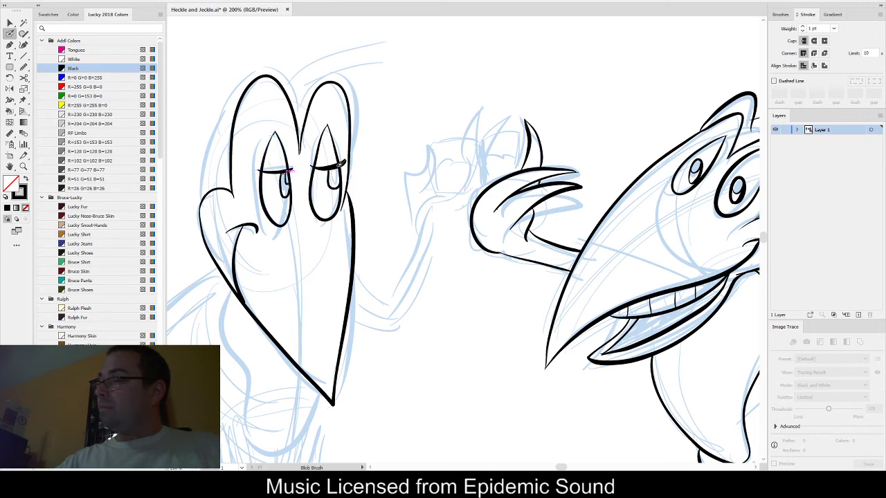
# - Try short curved eyebrow strokes above the first bird's eyes
pyautogui.moveTo(344, 152); pyautogui.dragTo(392, 157)
pyautogui.moveTo(299, 146); pyautogui.dragTo(320, 109)
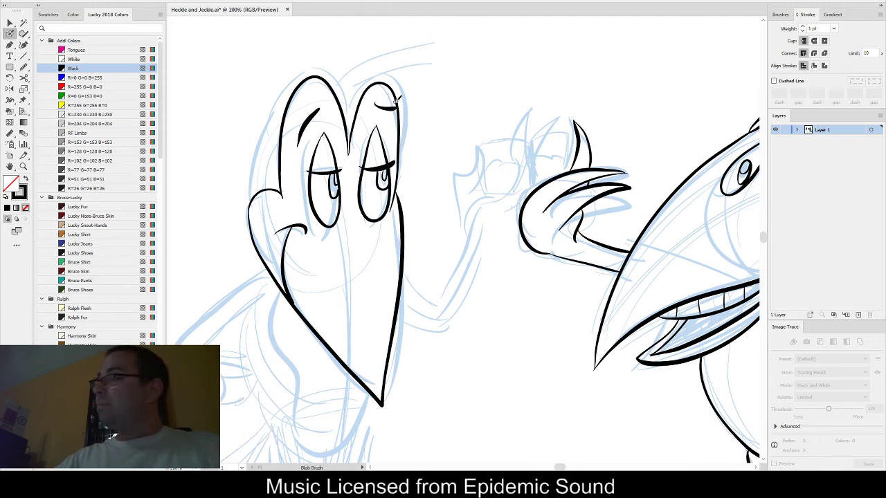
pyautogui.moveTo(554, 247); pyautogui.dragTo(387, 285)
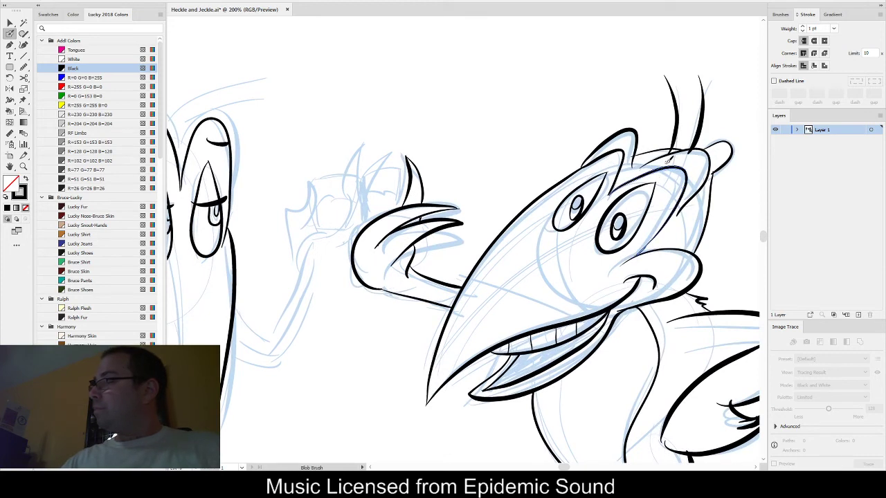
pyautogui.moveTo(380, 273); pyautogui.dragTo(626, 218)
pyautogui.hotkey('ctrl', 'z')
pyautogui.hotkey('ctrl', 'z')
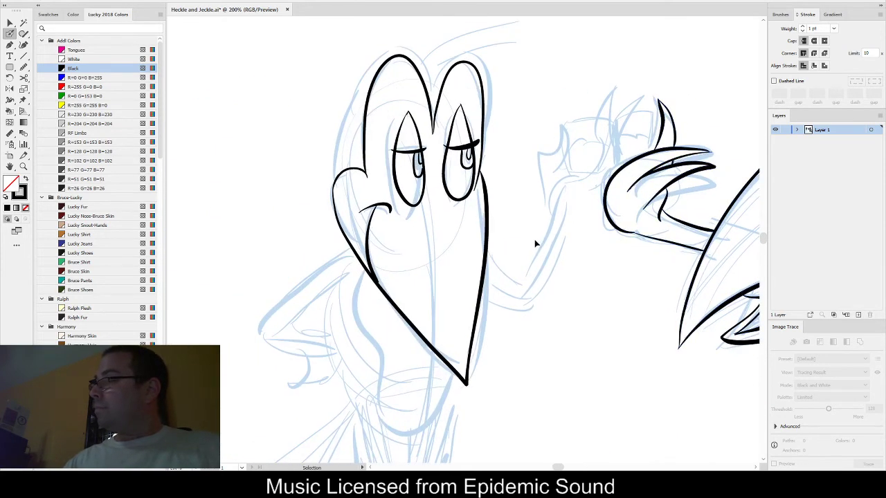
# - Ink the first bird's outer head outline over both forehead lobes and down the side to the cheek
pyautogui.moveTo(534, 227); pyautogui.dragTo(498, 286)
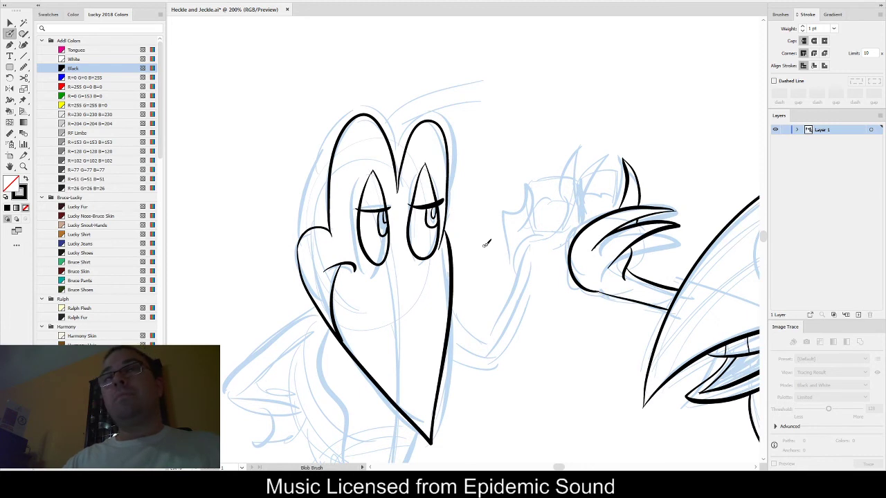
pyautogui.moveTo(323, 169)
pyautogui.mouseDown()
pyautogui.moveTo(334, 129)
pyautogui.moveTo(380, 102)
pyautogui.moveTo(393, 135)
pyautogui.moveTo(417, 112)
pyautogui.moveTo(451, 115)
pyautogui.moveTo(460, 157)
pyautogui.moveTo(447, 177)
pyautogui.mouseUp()
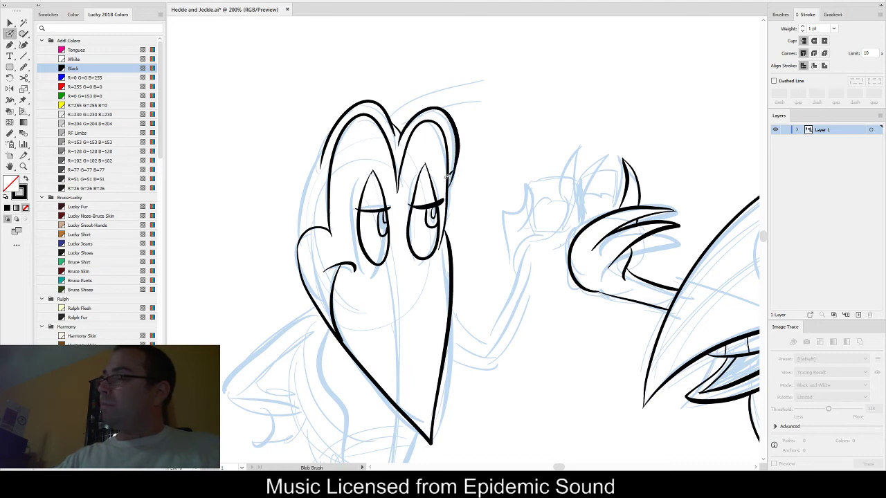
pyautogui.moveTo(323, 152); pyautogui.dragTo(302, 232)
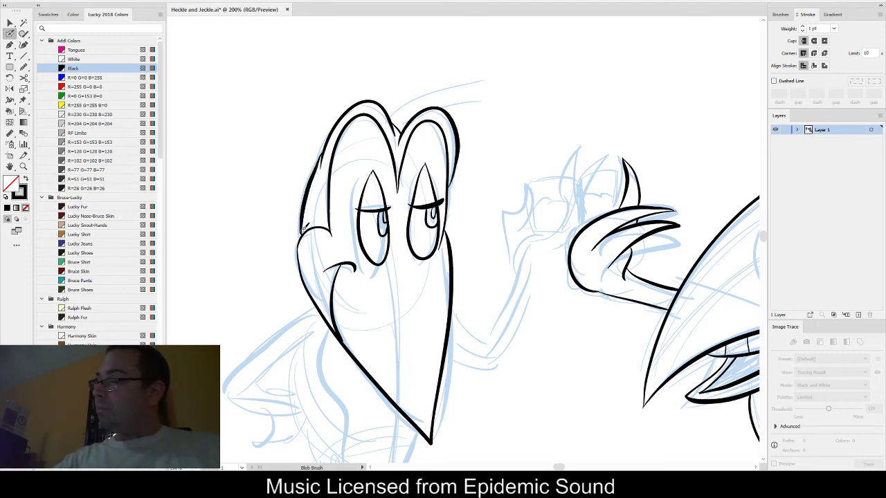
# - Ink two curved hair strands rising from the dip in the top of the first bird's head
pyautogui.press('space')
pyautogui.moveTo(500, 304)
pyautogui.mouseDown()
pyautogui.moveTo(502, 138)
pyautogui.moveTo(469, 324)
pyautogui.mouseUp()
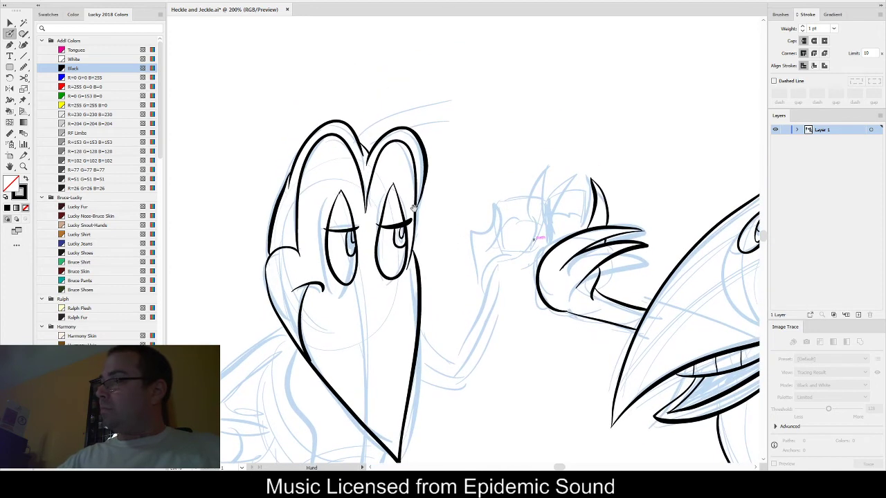
pyautogui.moveTo(416, 76); pyautogui.dragTo(356, 145)
pyautogui.hotkey('ctrl', 'z')
pyautogui.moveTo(415, 75); pyautogui.dragTo(355, 146)
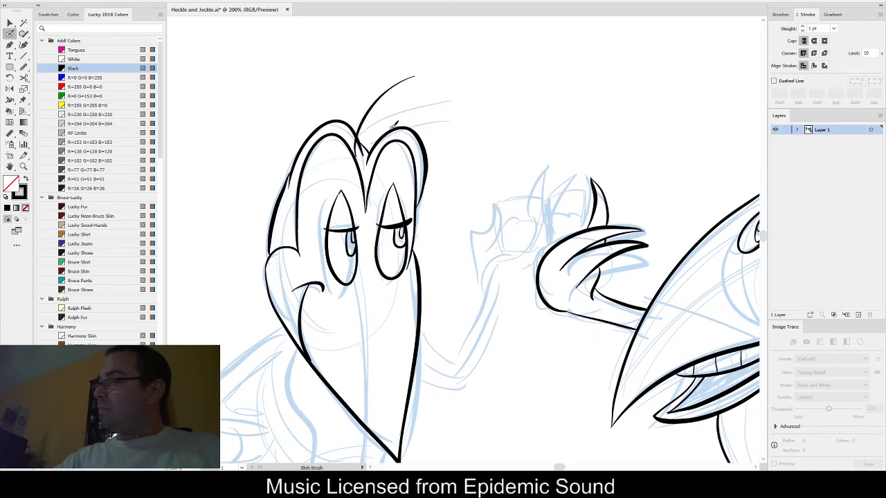
pyautogui.moveTo(414, 102); pyautogui.dragTo(370, 155)
# - Look over the whole artboard, selecting and deselecting the first bird's inked head lines
pyautogui.press('space')
pyautogui.moveTo(589, 294)
pyautogui.mouseDown()
pyautogui.moveTo(378, 298)
pyautogui.moveTo(588, 198)
pyautogui.mouseUp()
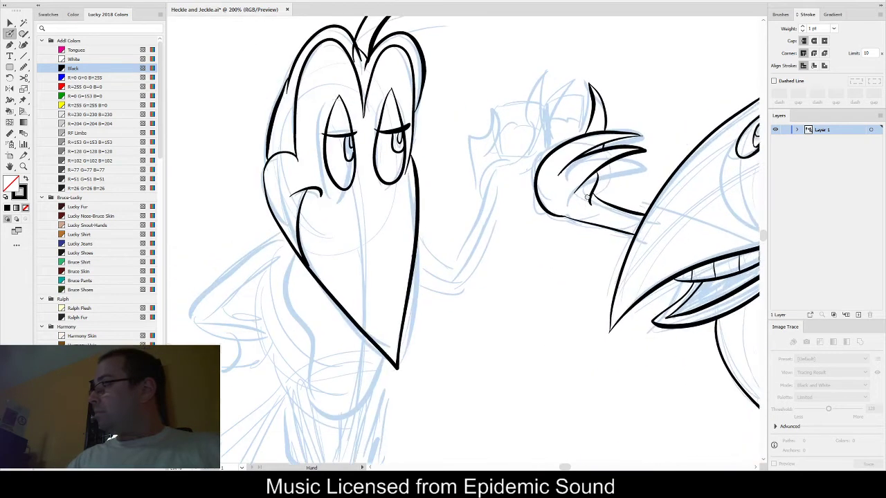
pyautogui.hotkey('ctrl', '0')
pyautogui.press('v')
pyautogui.moveTo(401, 86)
pyautogui.mouseDown()
pyautogui.moveTo(270, 283)
pyautogui.moveTo(269, 343)
pyautogui.mouseUp()
pyautogui.click(396, 297)
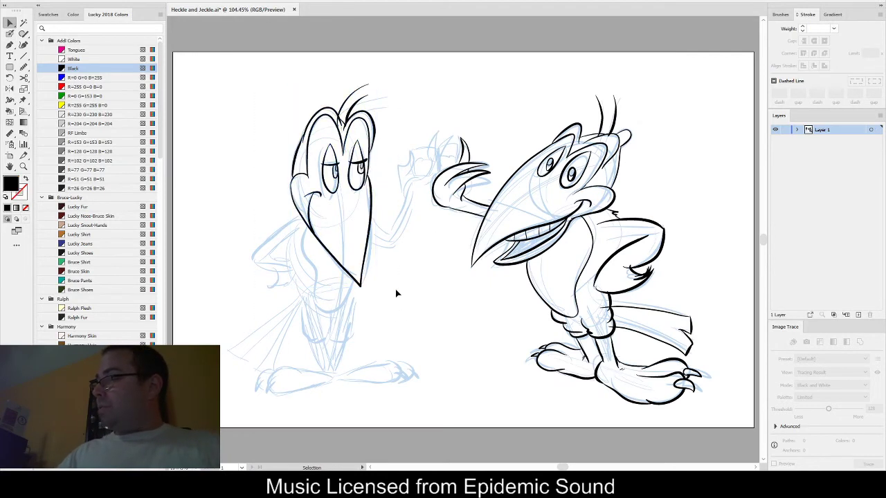
# - Ink the first bird's belly patch outline and the bent arm with its hand resting on the hip using the Blob Brush
pyautogui.hotkey('shift', 'b')
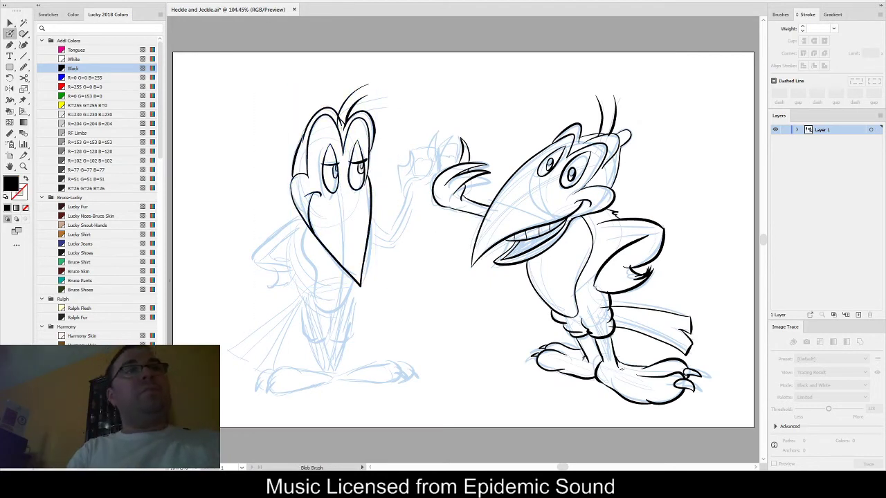
pyautogui.scroll(2, 293, 332)
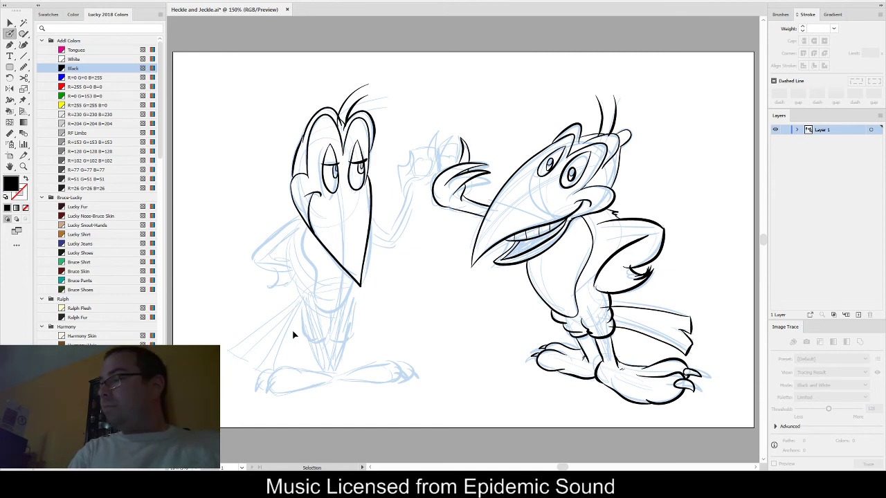
pyautogui.moveTo(294, 331); pyautogui.dragTo(320, 346)
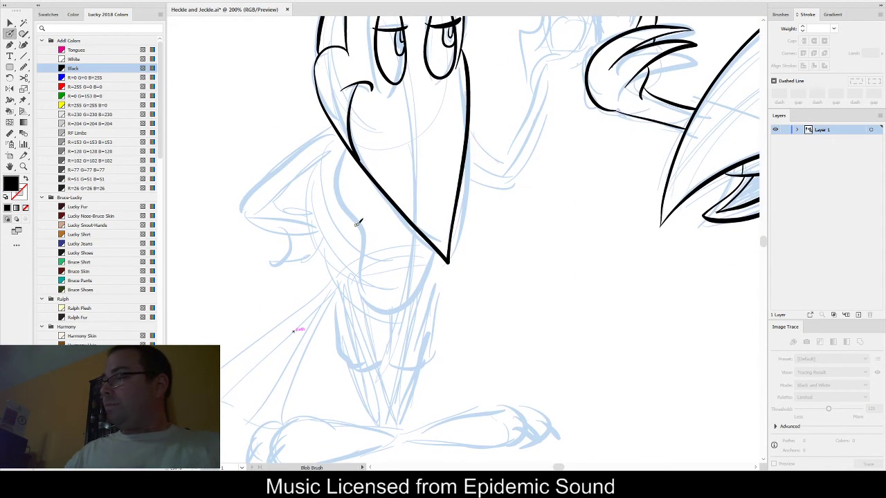
pyautogui.moveTo(359, 226)
pyautogui.mouseDown()
pyautogui.moveTo(359, 288)
pyautogui.moveTo(377, 312)
pyautogui.moveTo(403, 311)
pyautogui.moveTo(436, 263)
pyautogui.mouseUp()
pyautogui.moveTo(366, 228)
pyautogui.mouseDown()
pyautogui.moveTo(339, 204)
pyautogui.moveTo(322, 149)
pyautogui.moveTo(331, 119)
pyautogui.moveTo(215, 220)
pyautogui.moveTo(309, 252)
pyautogui.moveTo(253, 261)
pyautogui.moveTo(312, 272)
pyautogui.moveTo(328, 263)
pyautogui.mouseUp()
pyautogui.moveTo(279, 279); pyautogui.dragTo(328, 271)
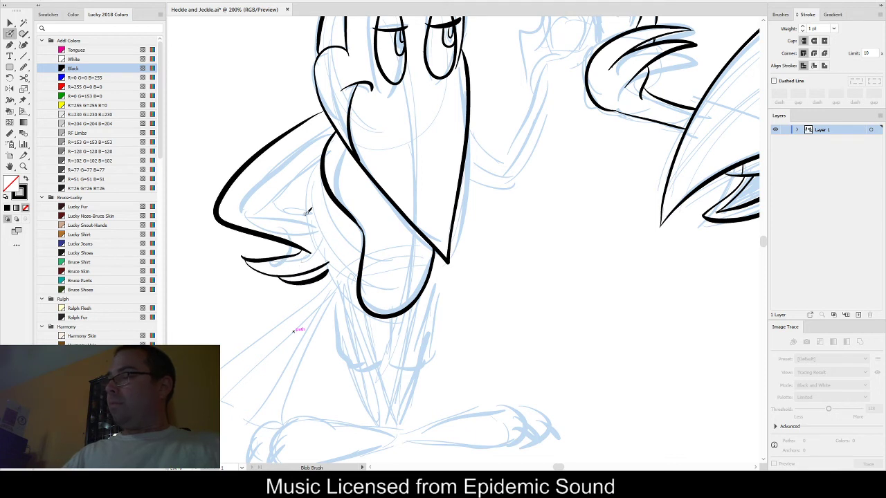
pyautogui.moveTo(258, 212)
pyautogui.mouseDown()
pyautogui.moveTo(317, 163)
pyautogui.moveTo(325, 230)
pyautogui.moveTo(305, 168)
pyautogui.mouseUp()
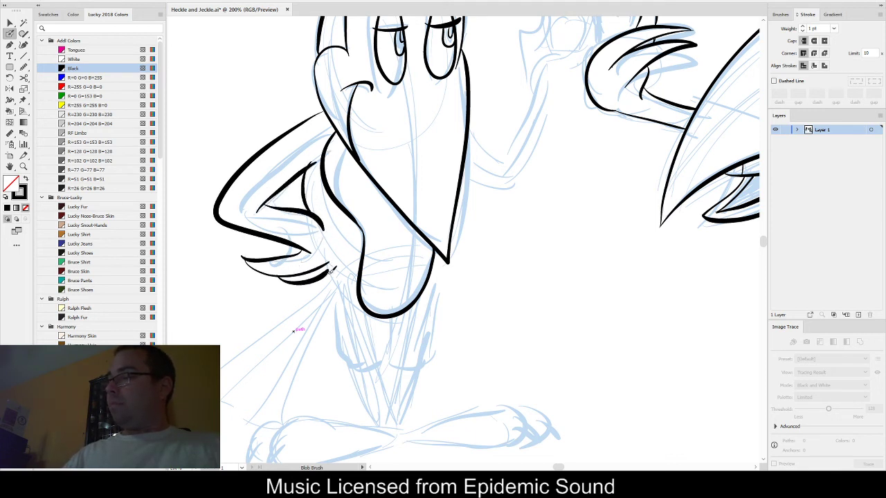
# - Ink the first bird's tail feathers, fluffy thighs and the body line beside the beak
pyautogui.moveTo(331, 270)
pyautogui.mouseDown()
pyautogui.moveTo(174, 360)
pyautogui.moveTo(241, 325)
pyautogui.moveTo(274, 355)
pyautogui.moveTo(345, 302)
pyautogui.moveTo(281, 368)
pyautogui.moveTo(310, 390)
pyautogui.moveTo(377, 298)
pyautogui.moveTo(400, 284)
pyautogui.moveTo(422, 338)
pyautogui.moveTo(448, 327)
pyautogui.moveTo(448, 310)
pyautogui.moveTo(493, 331)
pyautogui.moveTo(525, 284)
pyautogui.moveTo(501, 247)
pyautogui.moveTo(467, 340)
pyautogui.moveTo(434, 333)
pyautogui.mouseUp()
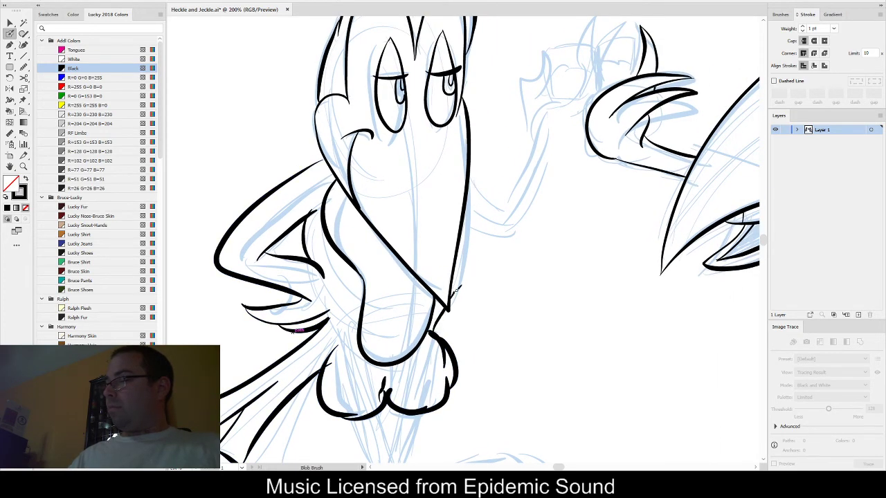
pyautogui.moveTo(455, 291); pyautogui.dragTo(475, 178)
# - Ink the outlines of the two small glasses meeting between the birds' raised hands
pyautogui.moveTo(548, 241); pyautogui.dragTo(438, 350)
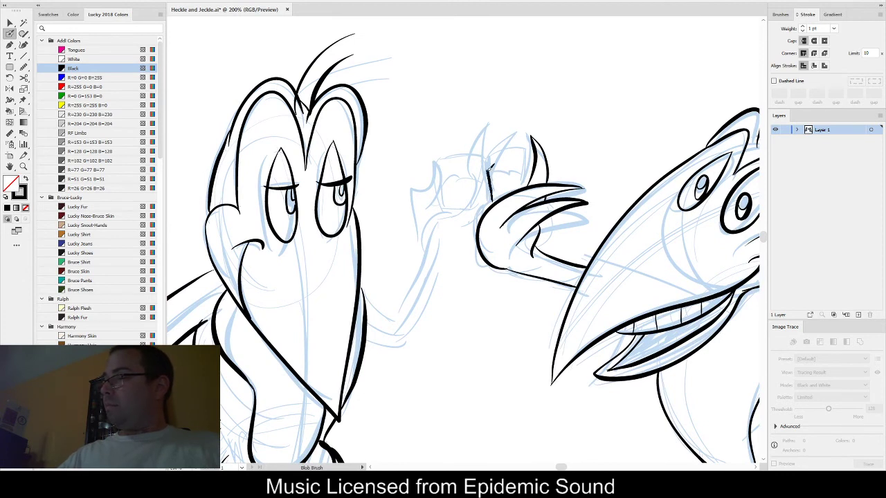
pyautogui.moveTo(528, 164)
pyautogui.mouseDown()
pyautogui.moveTo(524, 184)
pyautogui.moveTo(489, 164)
pyautogui.moveTo(524, 173)
pyautogui.mouseUp()
pyautogui.hotkey('ctrl', 'z')
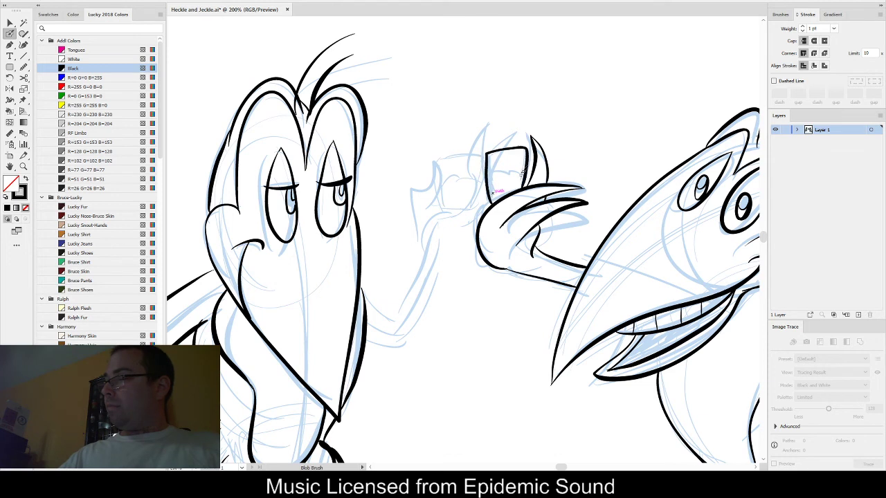
pyautogui.moveTo(447, 216)
pyautogui.mouseDown()
pyautogui.moveTo(435, 173)
pyautogui.moveTo(478, 152)
pyautogui.moveTo(483, 209)
pyautogui.mouseUp()
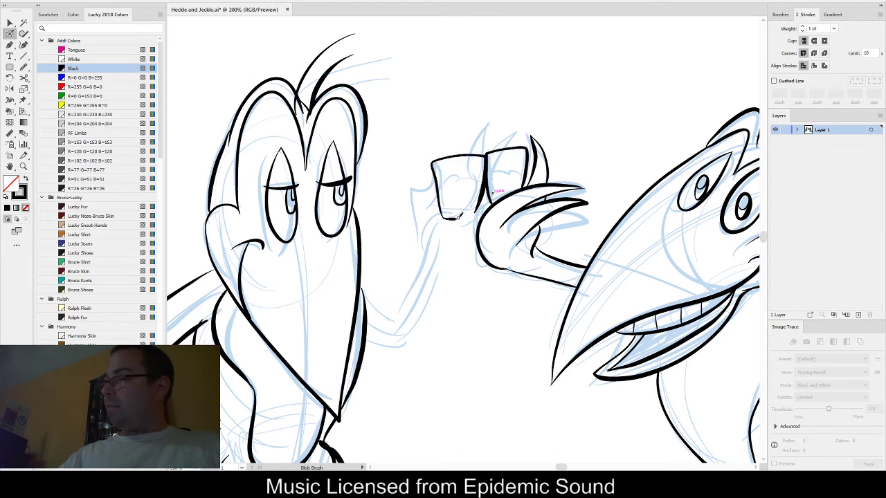
# - Ink the thumb and outer edge of the first bird's raised hand, and add wavy liquid lines in both glasses
pyautogui.moveTo(419, 234)
pyautogui.mouseDown()
pyautogui.moveTo(410, 181)
pyautogui.moveTo(432, 164)
pyautogui.mouseUp()
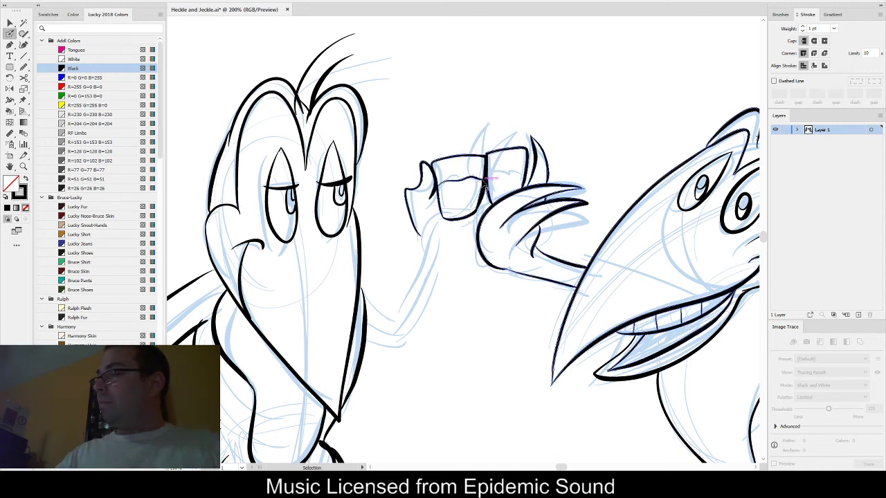
pyautogui.hotkey('ctrl', 'z')
pyautogui.moveTo(438, 185); pyautogui.dragTo(517, 164)
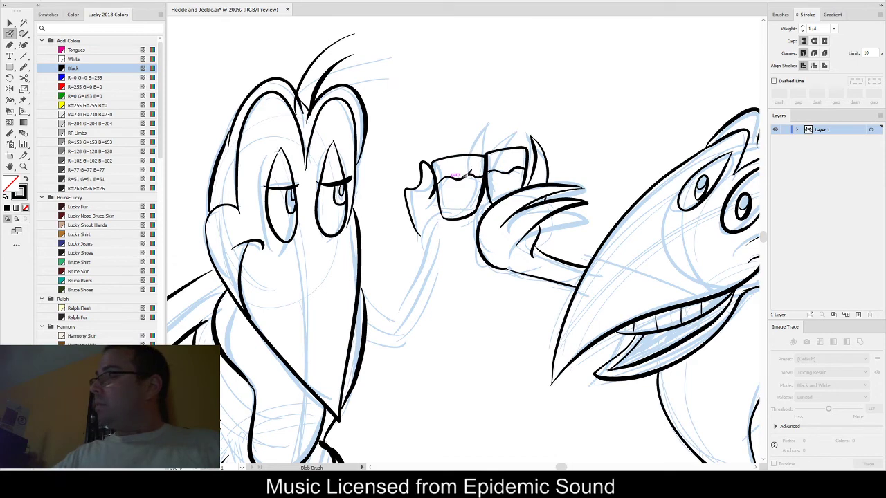
# - Ink the first bird's pointed fingers over its glass, the curve of the palm and the raised forearm down to the elbow
pyautogui.moveTo(468, 169)
pyautogui.mouseDown()
pyautogui.moveTo(493, 118)
pyautogui.moveTo(500, 152)
pyautogui.mouseUp()
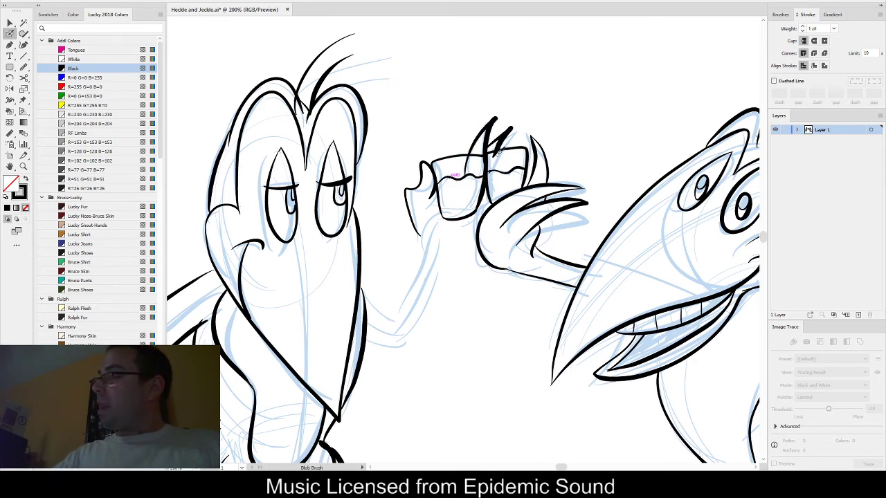
pyautogui.hotkey('ctrl', 'z')
pyautogui.moveTo(455, 181); pyautogui.dragTo(477, 115)
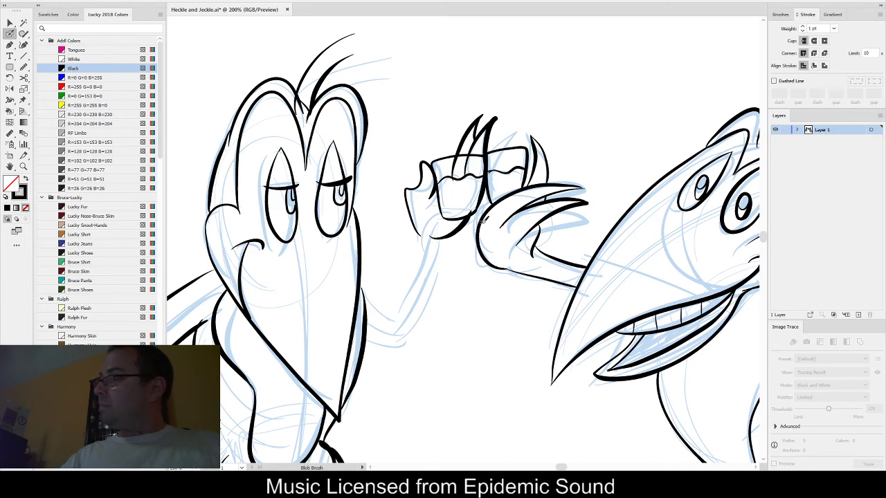
pyautogui.moveTo(443, 228)
pyautogui.mouseDown()
pyautogui.moveTo(519, 149)
pyautogui.moveTo(470, 256)
pyautogui.moveTo(490, 239)
pyautogui.moveTo(516, 147)
pyautogui.moveTo(473, 276)
pyautogui.moveTo(475, 264)
pyautogui.mouseUp()
pyautogui.moveTo(442, 200); pyautogui.dragTo(462, 241)
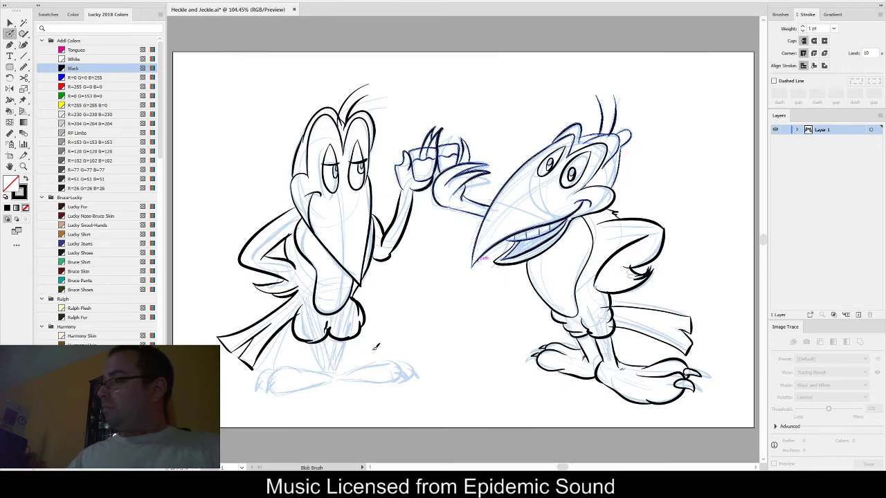
# - Ink the large rounded toe of the first bird's tail-side foot and the curved soles of both feet
pyautogui.scroll(2, 337, 372)
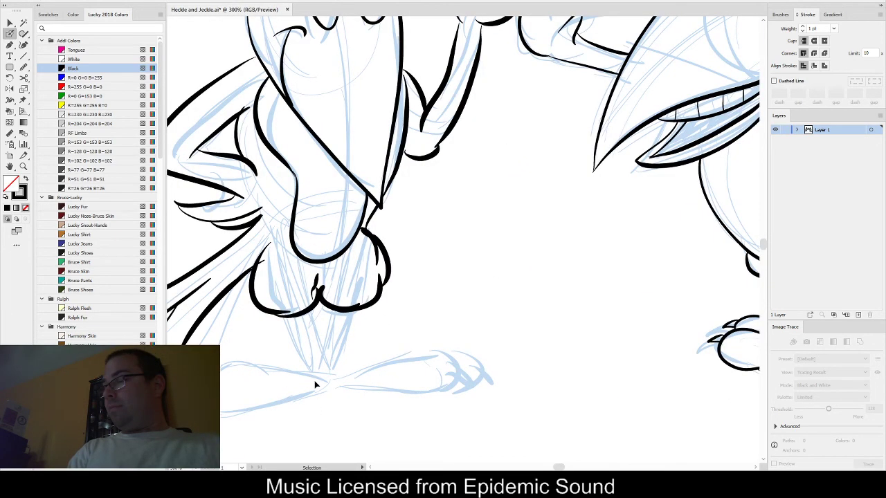
pyautogui.scroll(1, 264, 393)
pyautogui.moveTo(264, 393)
pyautogui.mouseDown()
pyautogui.moveTo(394, 343)
pyautogui.moveTo(406, 322)
pyautogui.mouseUp()
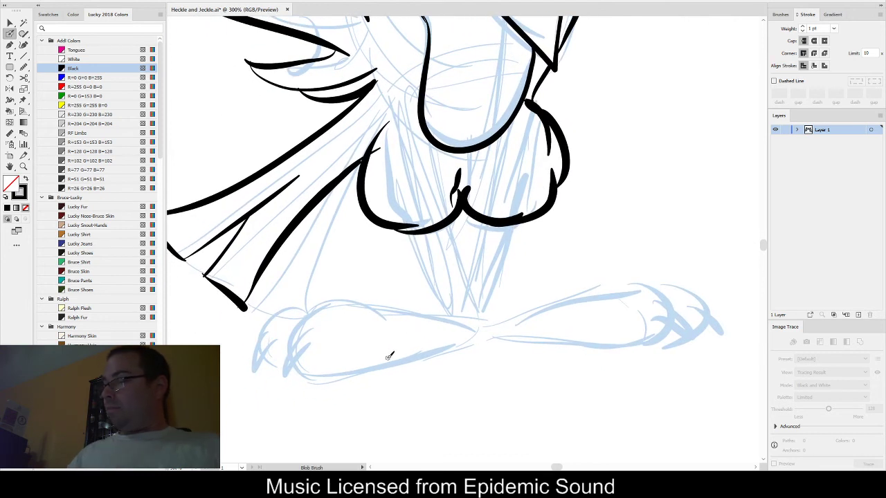
pyautogui.moveTo(389, 361)
pyautogui.mouseDown()
pyautogui.moveTo(317, 381)
pyautogui.moveTo(276, 353)
pyautogui.moveTo(345, 291)
pyautogui.moveTo(394, 332)
pyautogui.mouseUp()
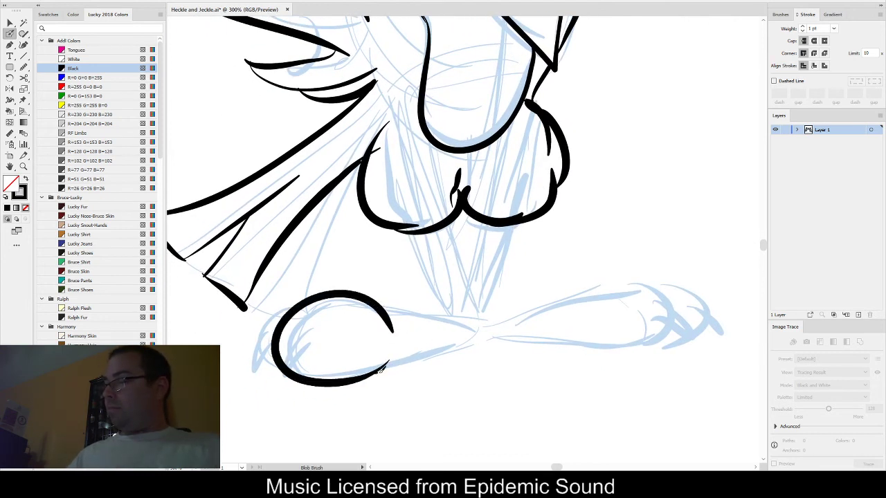
pyautogui.moveTo(380, 370); pyautogui.dragTo(489, 333)
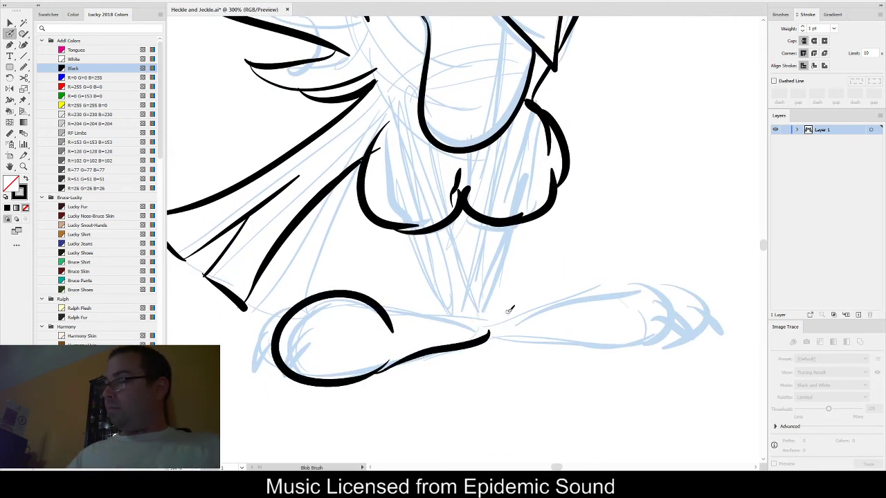
pyautogui.hotkey('ctrl', 'z')
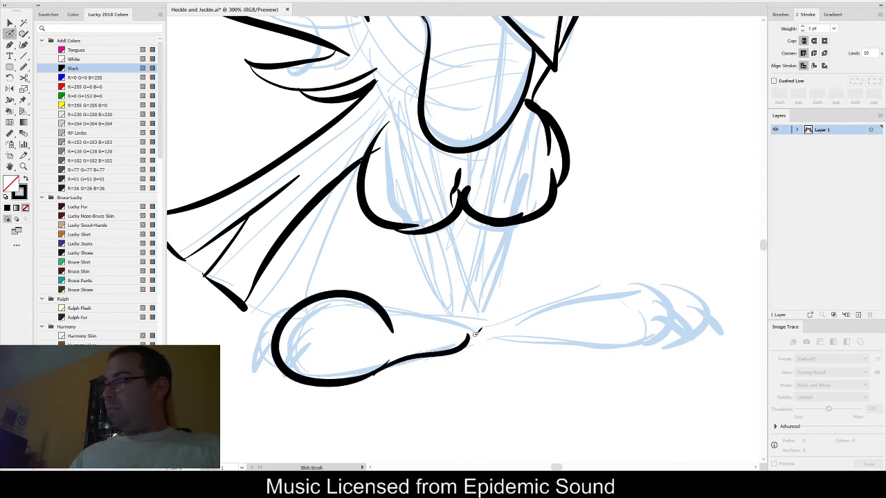
pyautogui.moveTo(540, 347); pyautogui.dragTo(637, 353)
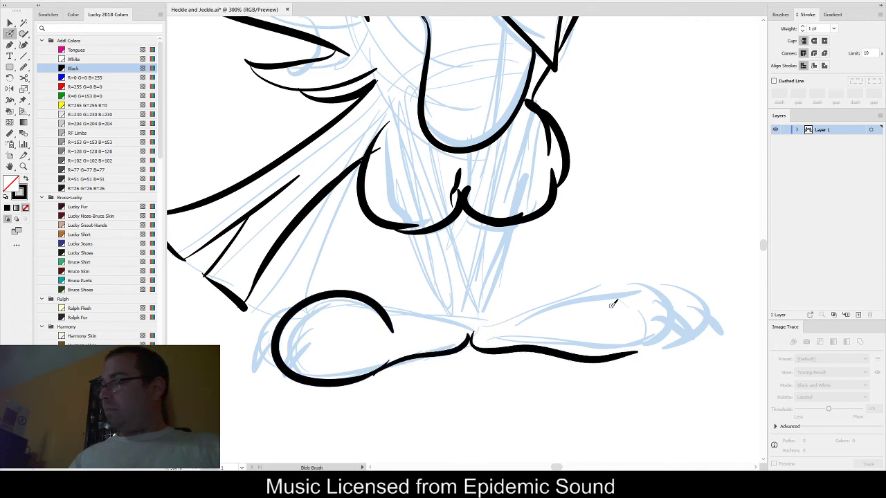
# - Ink the remaining rounded toes on the first bird's feet and add teardrop-shaped claws inside the toes
pyautogui.moveTo(589, 322)
pyautogui.mouseDown()
pyautogui.moveTo(685, 320)
pyautogui.moveTo(640, 353)
pyautogui.mouseUp()
pyautogui.moveTo(668, 285)
pyautogui.mouseDown()
pyautogui.moveTo(724, 312)
pyautogui.moveTo(671, 349)
pyautogui.mouseUp()
pyautogui.moveTo(284, 367)
pyautogui.mouseDown()
pyautogui.moveTo(247, 310)
pyautogui.moveTo(319, 304)
pyautogui.moveTo(320, 339)
pyautogui.mouseUp()
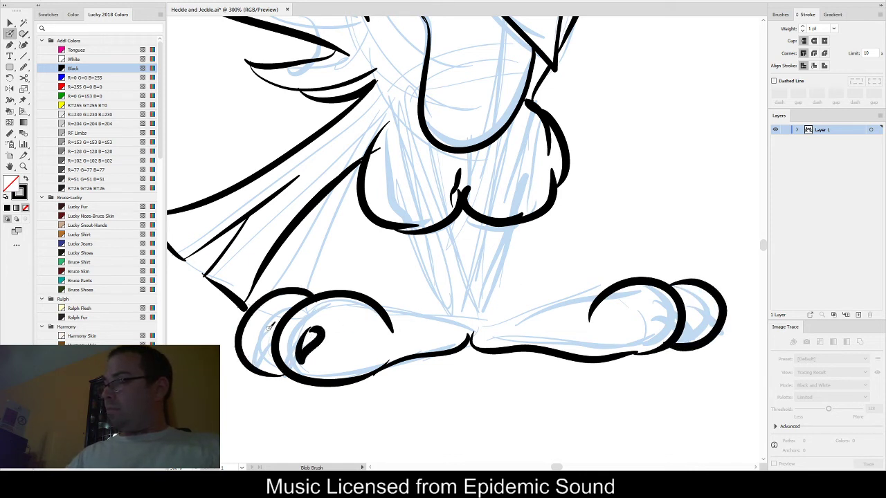
pyautogui.hscroll(5, 485, 319)
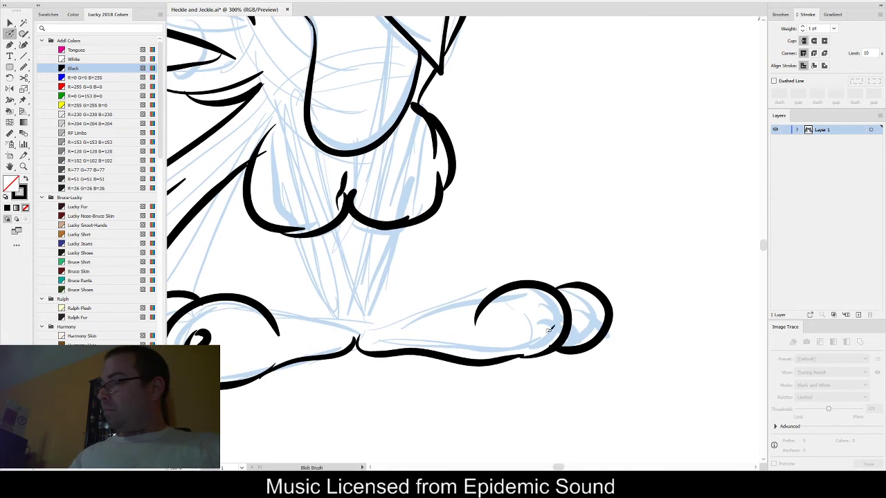
pyautogui.moveTo(550, 335); pyautogui.dragTo(544, 299)
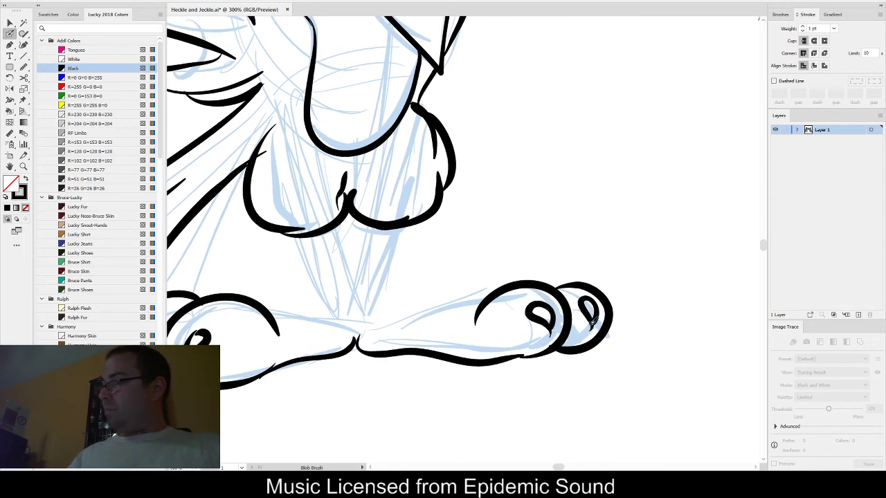
# - Ink the first bird's tail-side leg with the top of its foot, and the inner line of the other leg
pyautogui.hscroll(-5, 592, 320)
pyautogui.moveTo(396, 320)
pyautogui.mouseDown()
pyautogui.moveTo(471, 323)
pyautogui.moveTo(440, 283)
pyautogui.moveTo(421, 233)
pyautogui.moveTo(416, 293)
pyautogui.moveTo(467, 323)
pyautogui.mouseUp()
pyautogui.hotkey('ctrl', 'z')
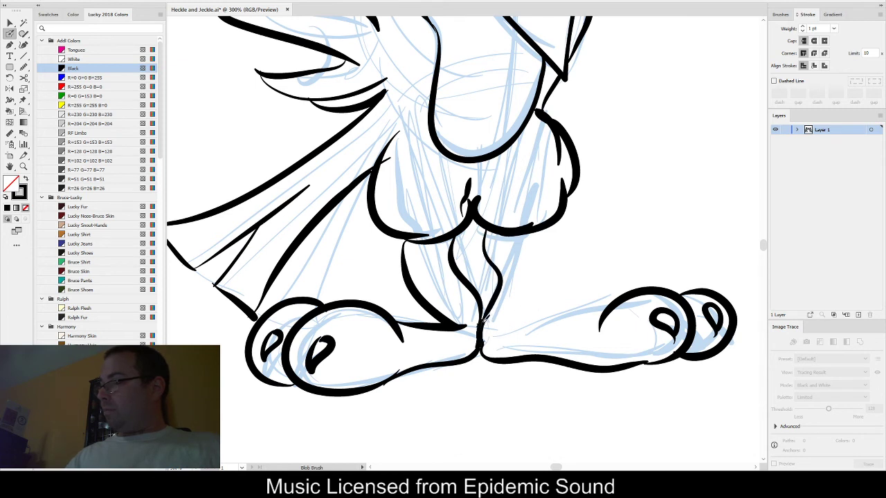
pyautogui.hotkey('ctrl', 'z')
pyautogui.hotkey('ctrl', 'z')
pyautogui.keyDown('ctrl'); pyautogui.click(488, 317); pyautogui.keyUp('ctrl')
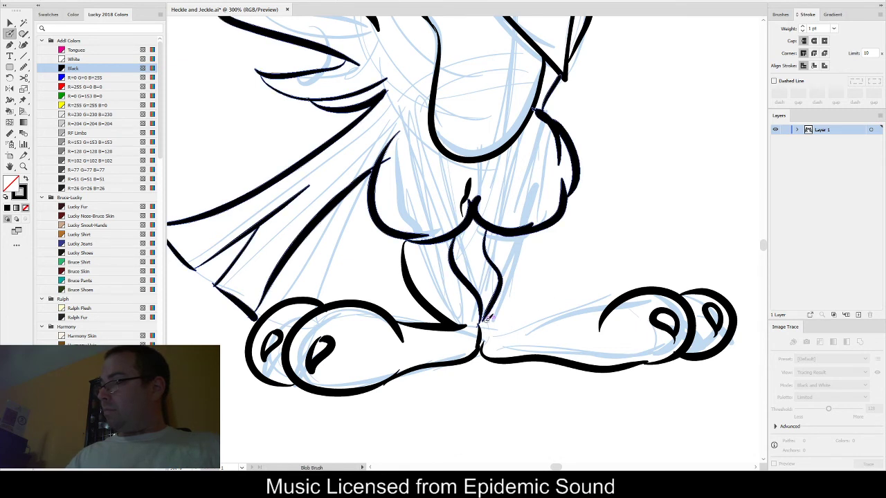
pyautogui.hotkey('ctrl', 'z')
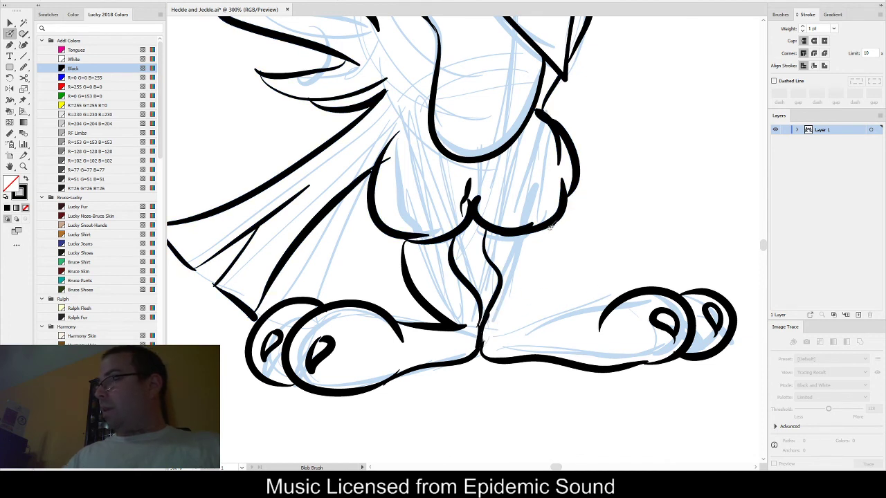
# - Ink the outer line of the first bird's other leg and the top edge of that foot up to the toes
pyautogui.moveTo(553, 256); pyautogui.dragTo(521, 327)
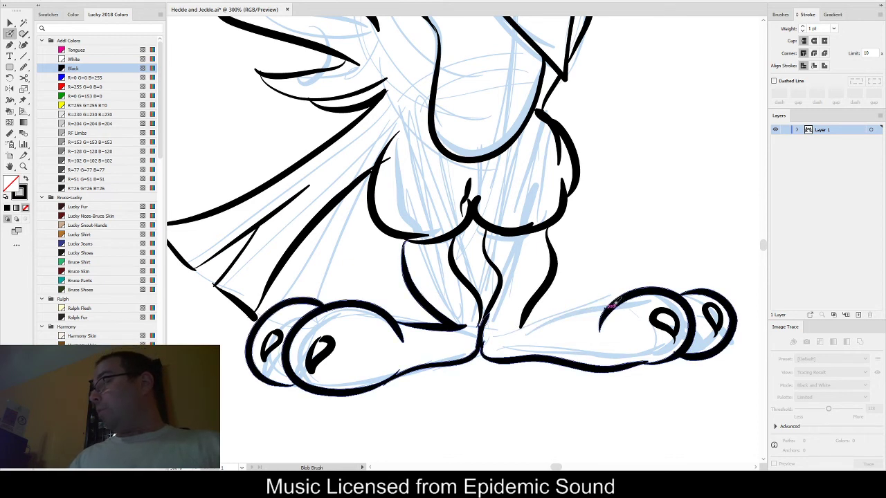
pyautogui.moveTo(556, 318)
pyautogui.mouseDown()
pyautogui.moveTo(512, 338)
pyautogui.moveTo(652, 292)
pyautogui.mouseUp()
pyautogui.hotkey('ctrl', 'z')
pyautogui.press('z')
pyautogui.hotkey('ctrl', 'z')
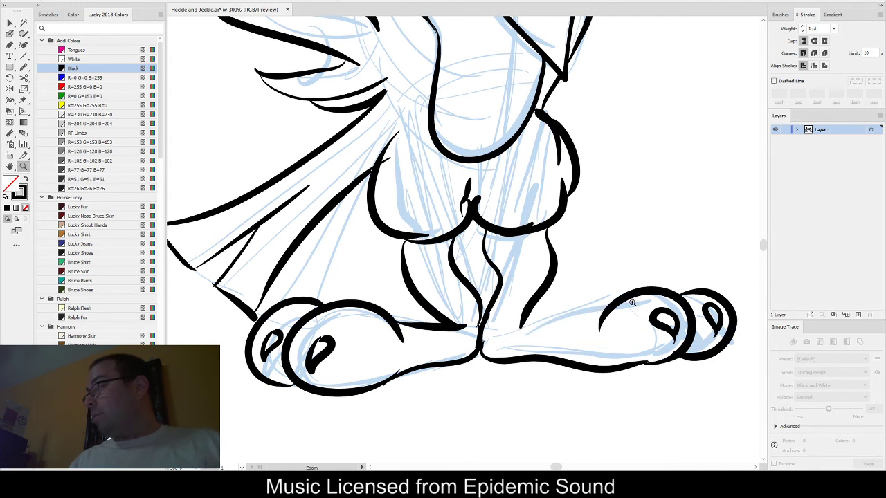
pyautogui.hotkey('shift', 'b')
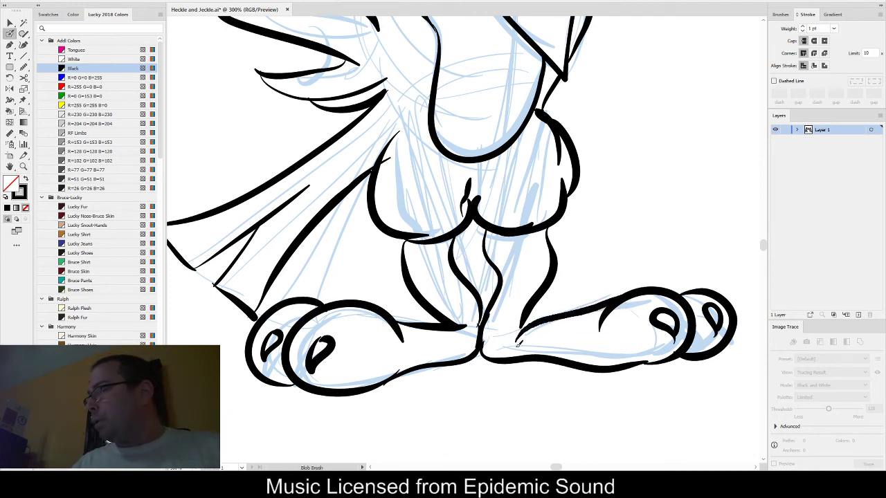
# - Select all the inked line art to inspect both birds on the full artboard, and deselect it
pyautogui.hotkey('ctrl', '0')
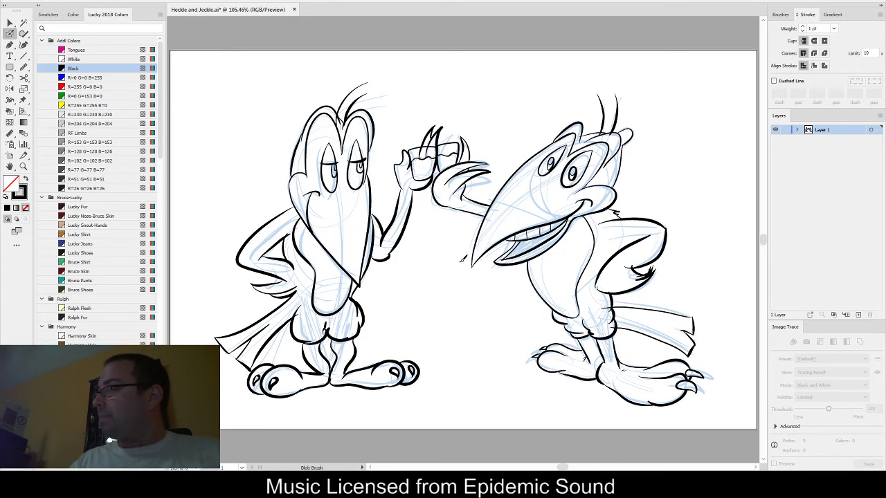
pyautogui.press('v')
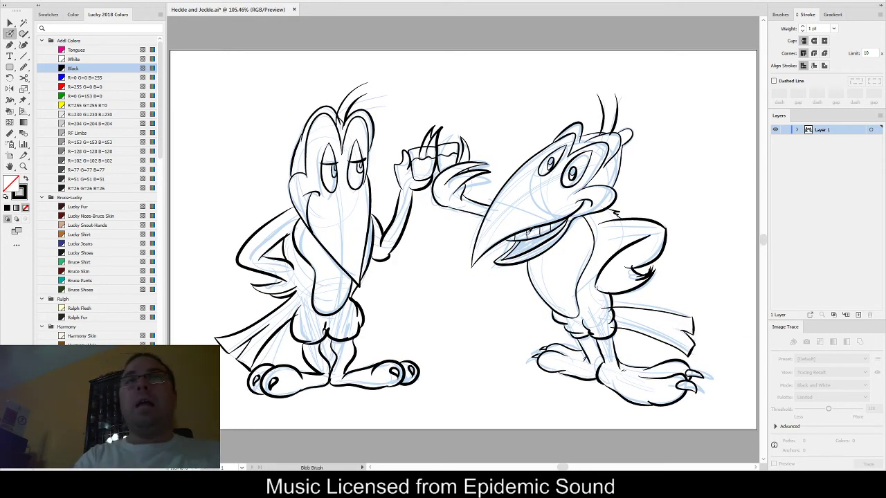
pyautogui.click(527, 236)
pyautogui.hotkey('ctrl', 'a')
pyautogui.hotkey('shift', 'b')
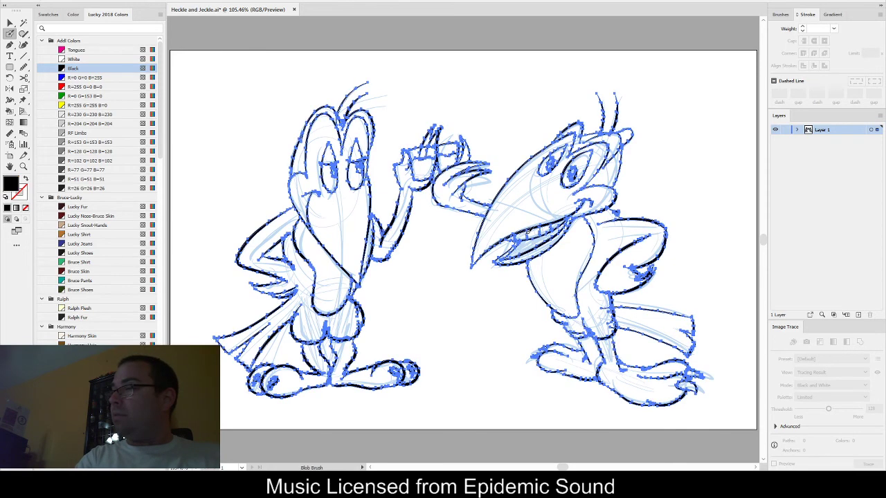
pyautogui.press('ctrl')
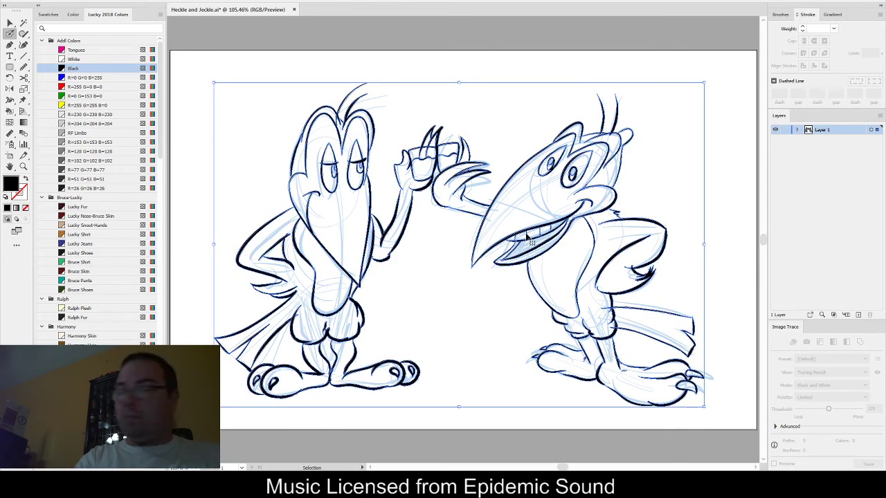
pyautogui.press('ctrl')
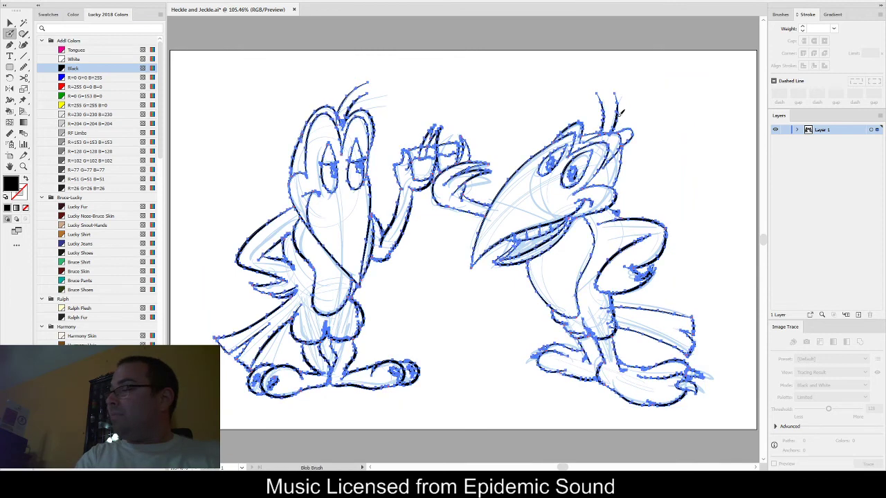
pyautogui.press('a')
pyautogui.click(431, 69)
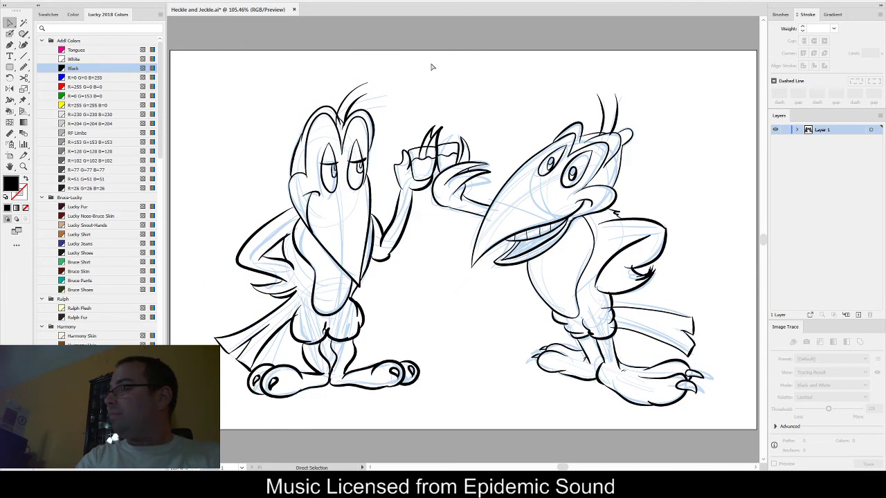
# - Fill the first bird's body, tail, raised arm, head and pupils black with Live Paint, and both birds' bellies white
pyautogui.press('k')
pyautogui.click(317, 299)
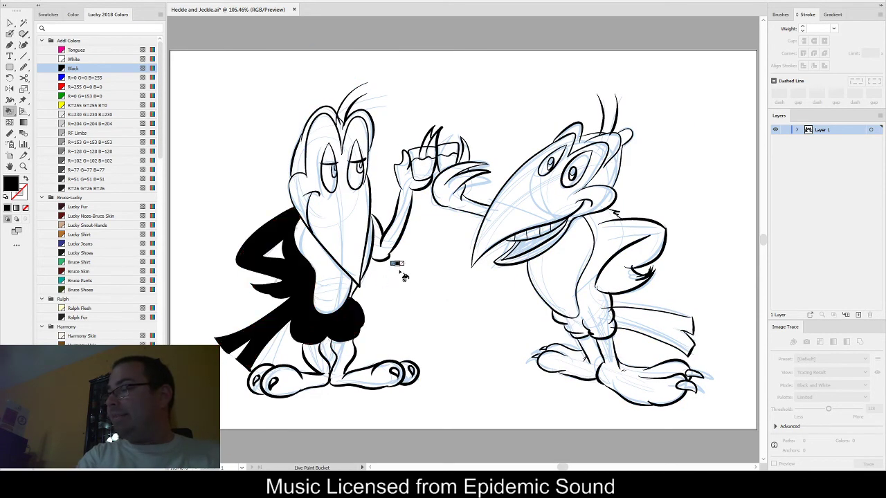
pyautogui.click(392, 229)
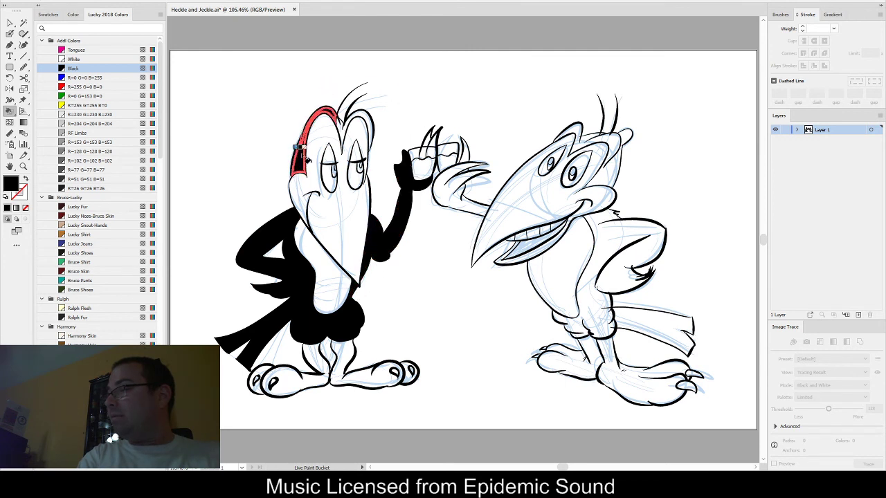
pyautogui.click(298, 149)
pyautogui.click(339, 124)
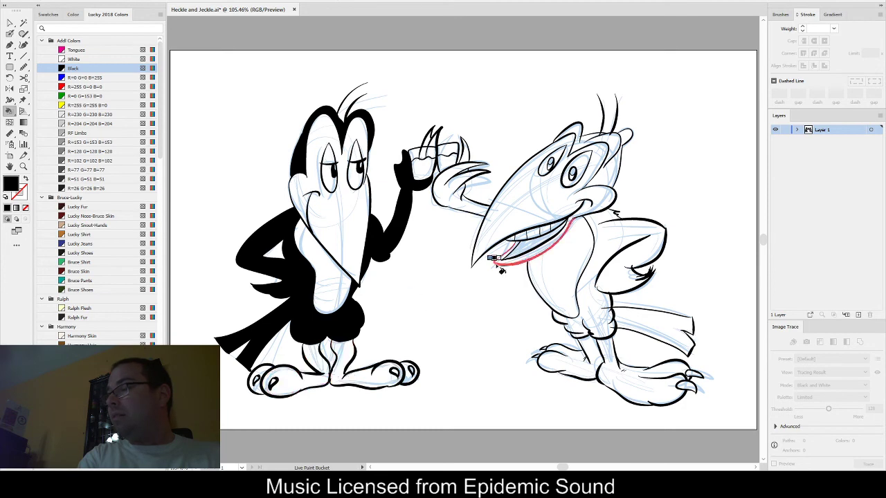
pyautogui.press('Left')
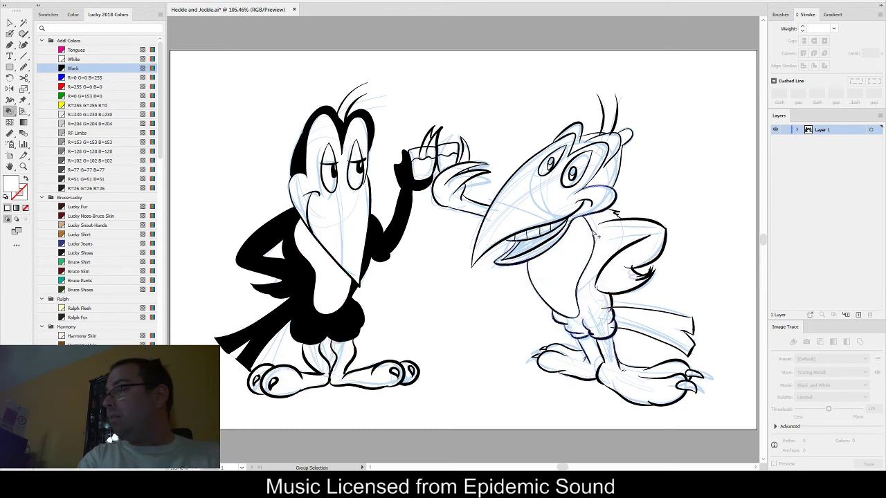
# - Fill the inside of the second bird's open mouth with the brown swatch from the Harmony group
pyautogui.scroll(4, 602, 239)
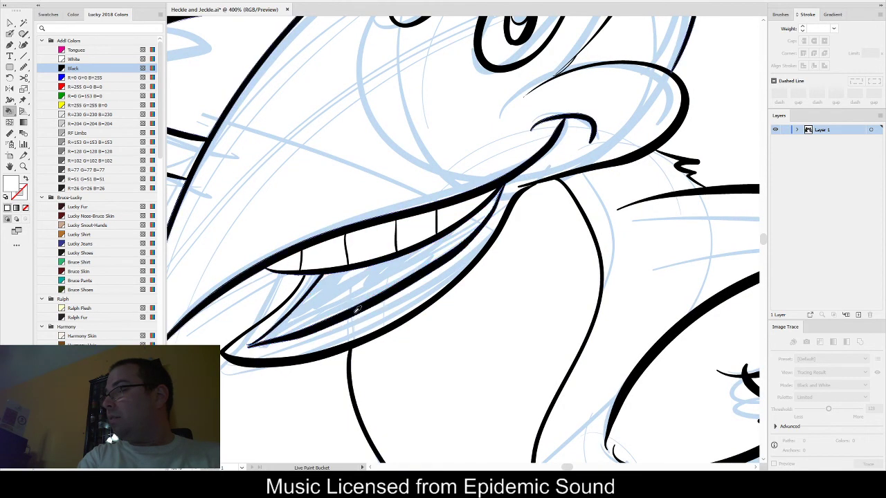
pyautogui.click(74, 87)
pyautogui.click(356, 283)
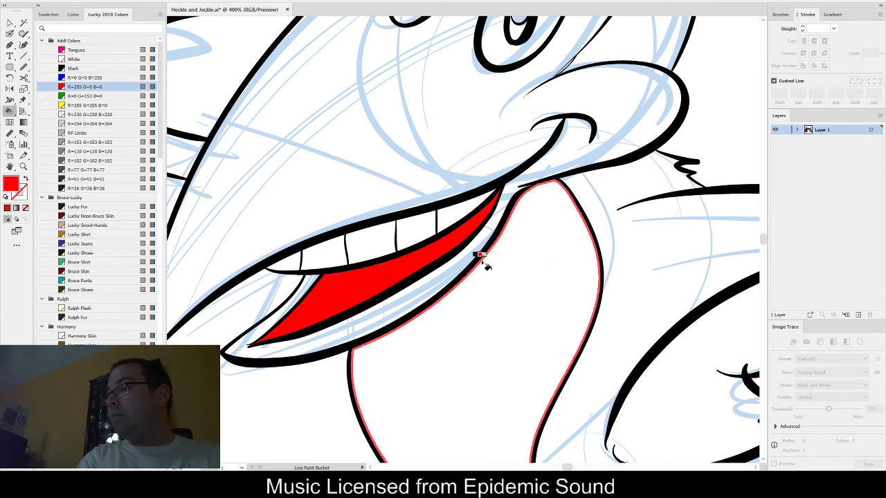
pyautogui.click(79, 344)
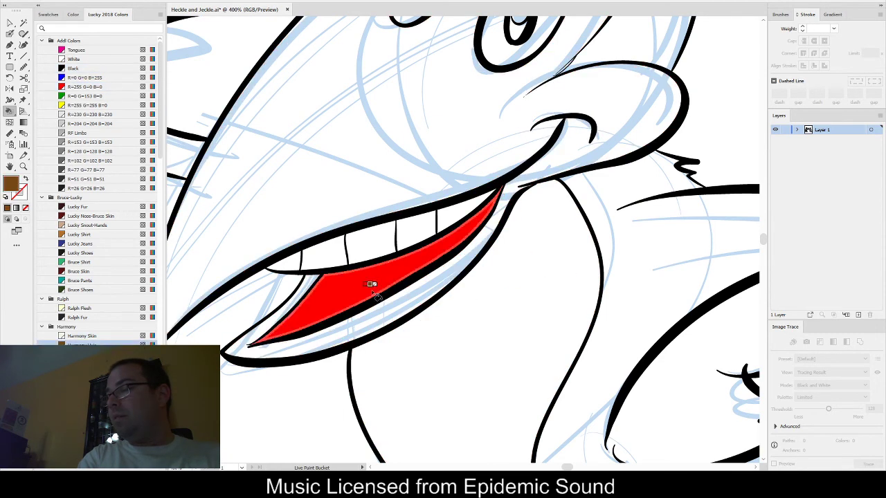
pyautogui.click(370, 284)
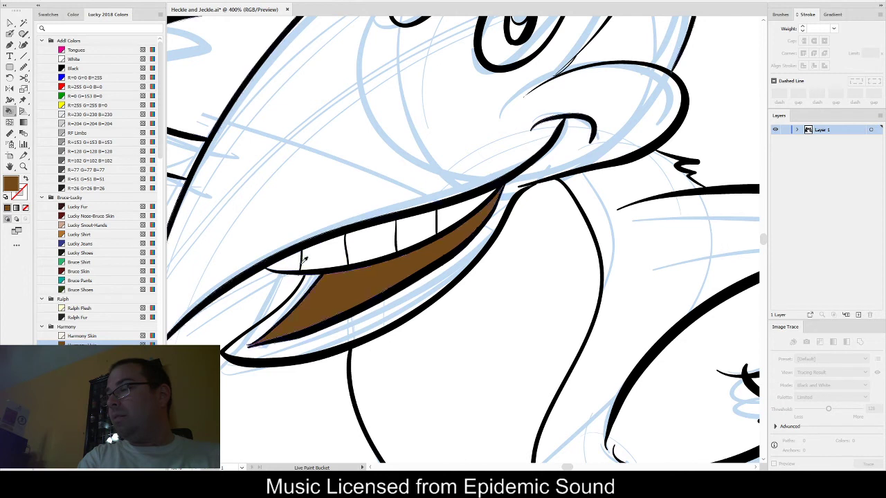
# - Ink one more black tooth divider near the corner of the second bird's mouth with the Blob Brush
pyautogui.click(10, 34)
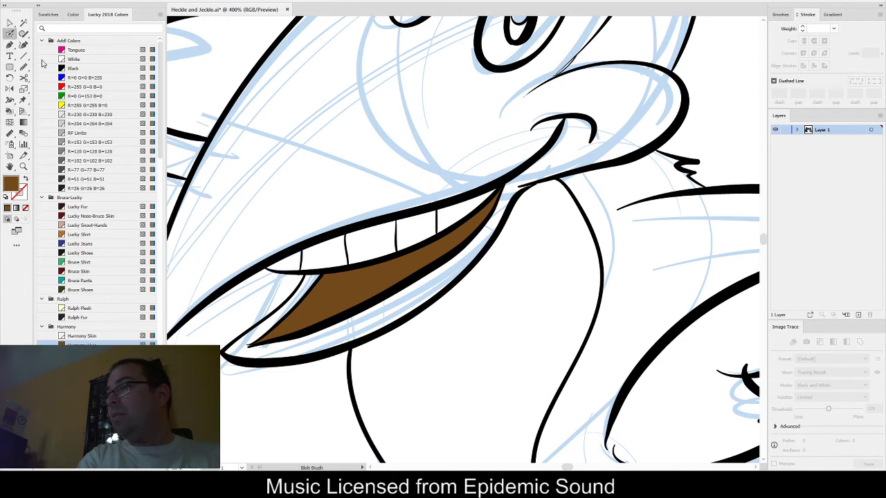
pyautogui.click(62, 69)
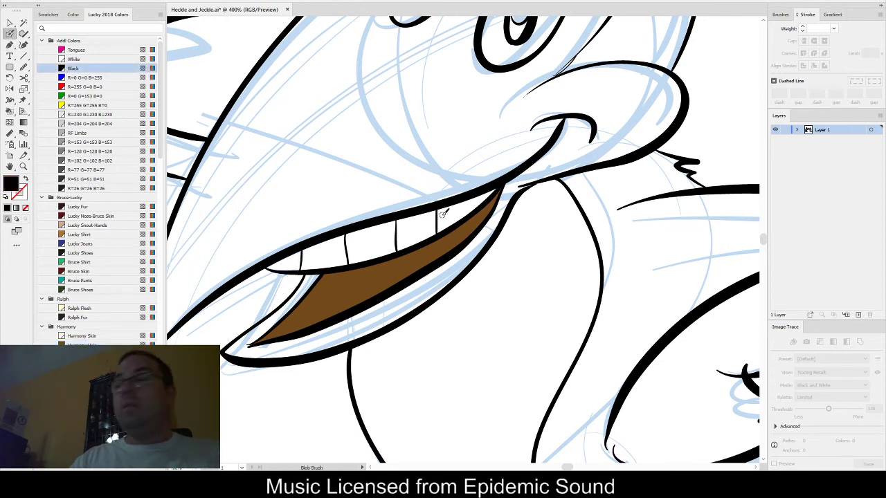
pyautogui.hotkey('shift', 'x')
pyautogui.scroll(-4, 473, 212)
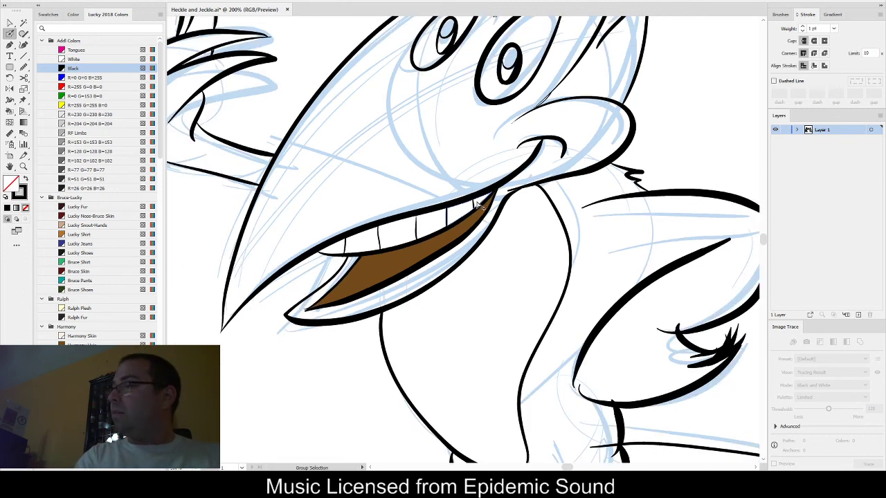
# - Fill both pupils of the second bird's eyes black around their highlights with Live Paint
pyautogui.press('k')
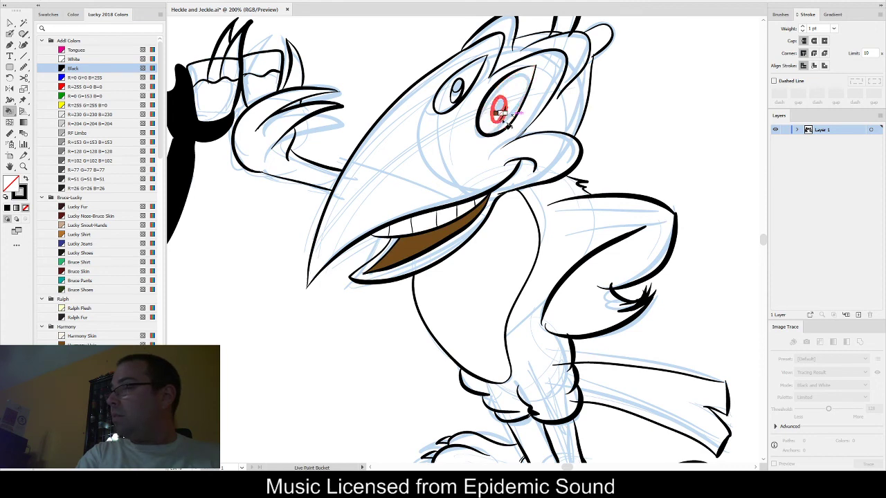
pyautogui.hotkey('shift', 'x')
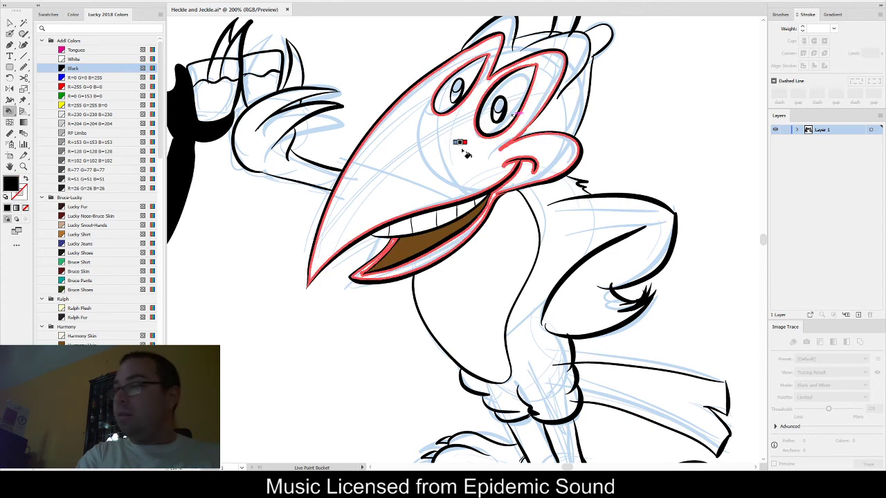
pyautogui.click(496, 116)
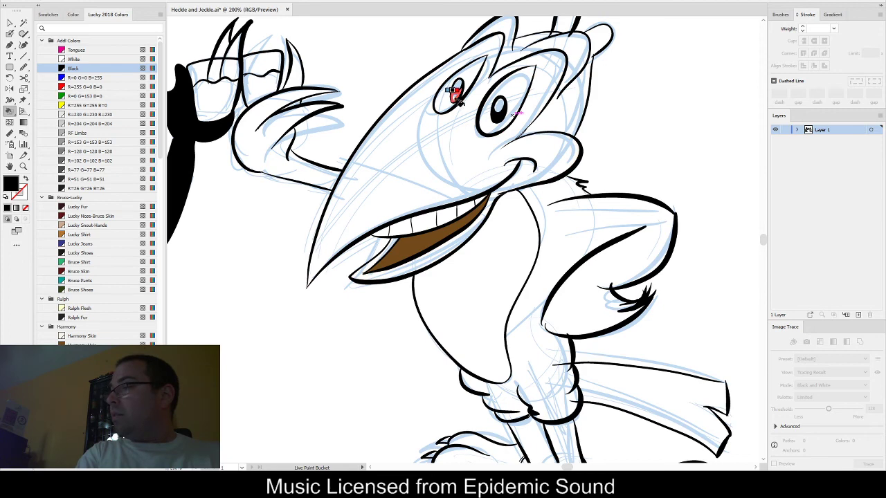
pyautogui.click(457, 99)
# - Fill the second bird's head, body, tail, bent arm and raised arm with its hand black
pyautogui.moveTo(245, 217); pyautogui.dragTo(252, 264)
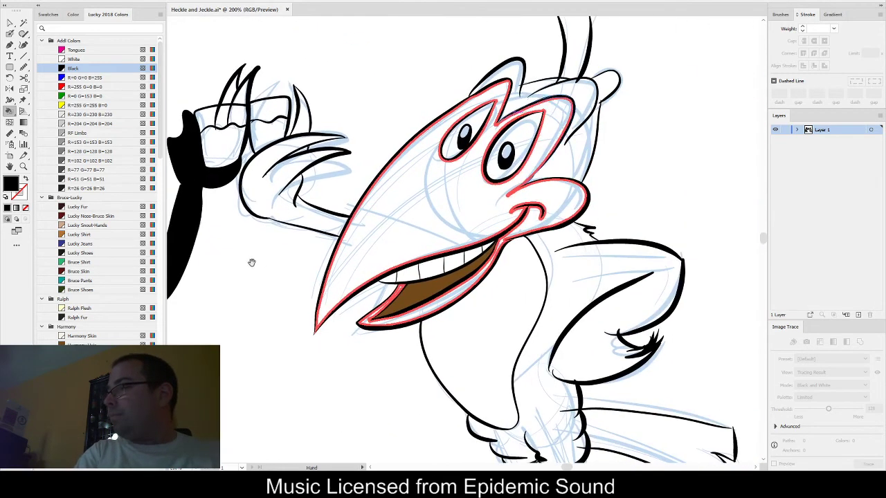
pyautogui.click(580, 87)
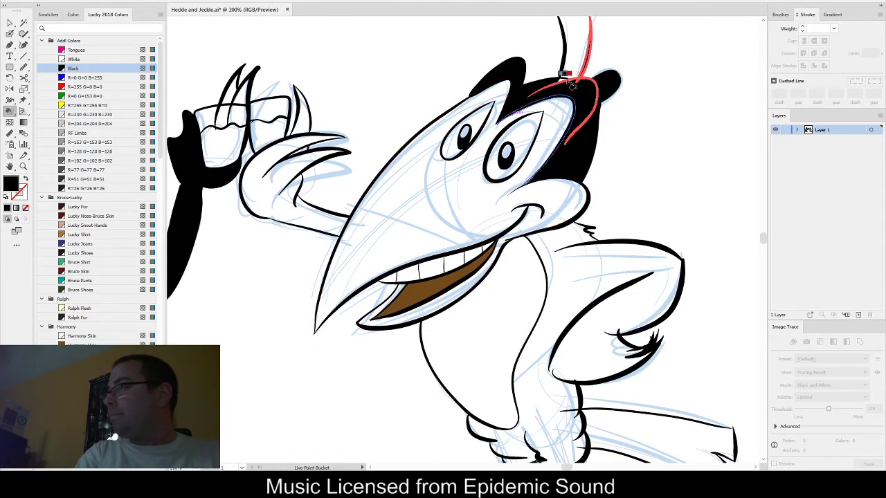
pyautogui.click(561, 262)
pyautogui.moveTo(666, 306)
pyautogui.mouseDown()
pyautogui.moveTo(603, 180)
pyautogui.moveTo(484, 56)
pyautogui.mouseUp()
pyautogui.click(559, 251)
pyautogui.moveTo(256, 233); pyautogui.dragTo(438, 373)
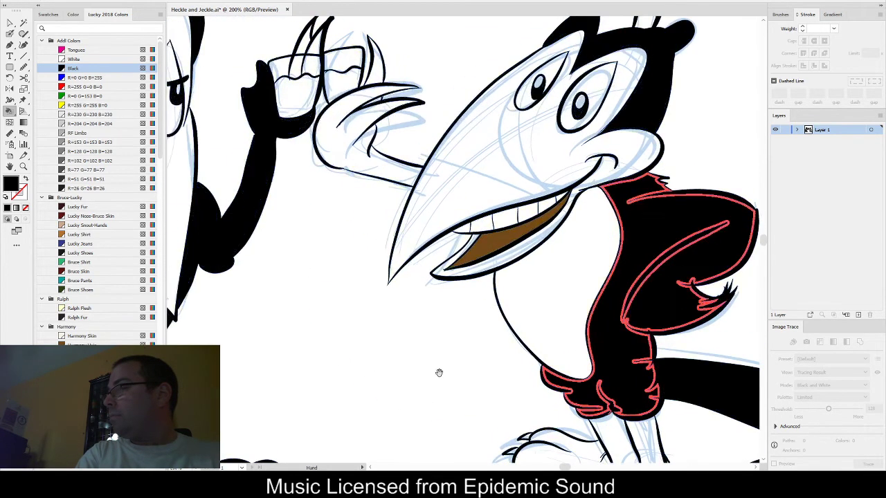
pyautogui.click(344, 146)
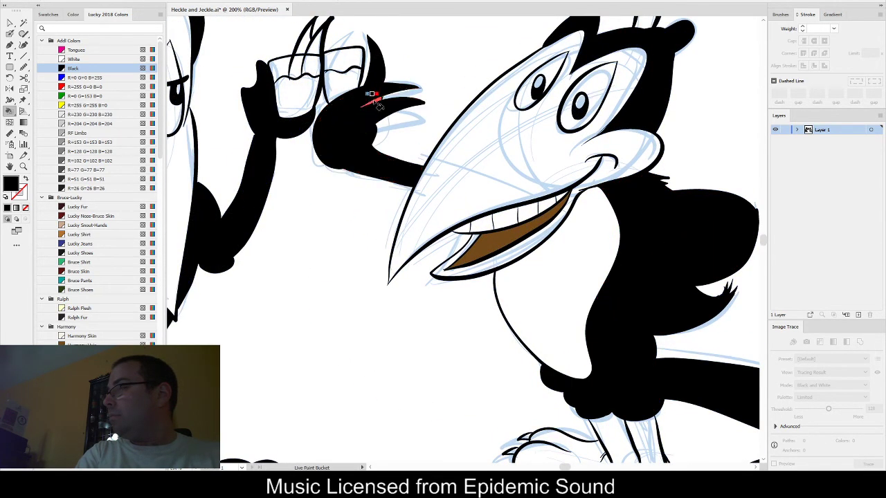
# - Fill the first bird's fingertips above the glass black, undoing the black fill on the finger area behind the glass
pyautogui.moveTo(288, 141)
pyautogui.mouseDown()
pyautogui.moveTo(399, 169)
pyautogui.moveTo(460, 233)
pyautogui.mouseUp()
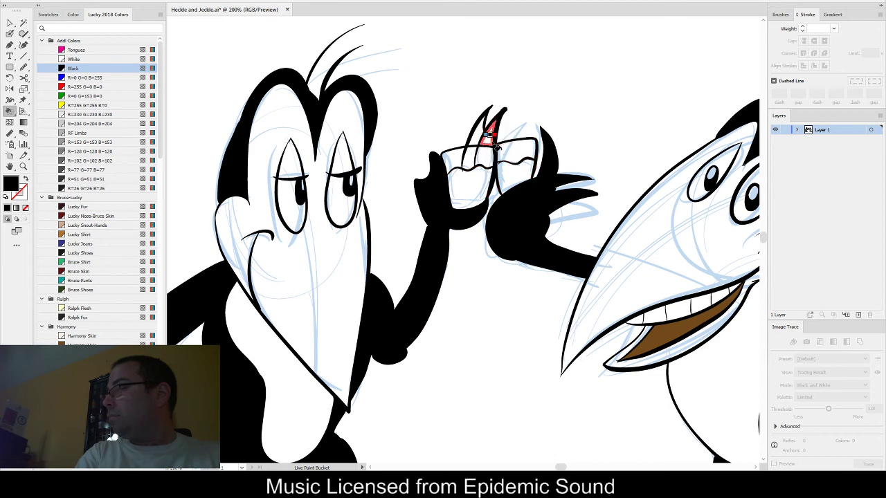
pyautogui.click(489, 140)
pyautogui.click(475, 158)
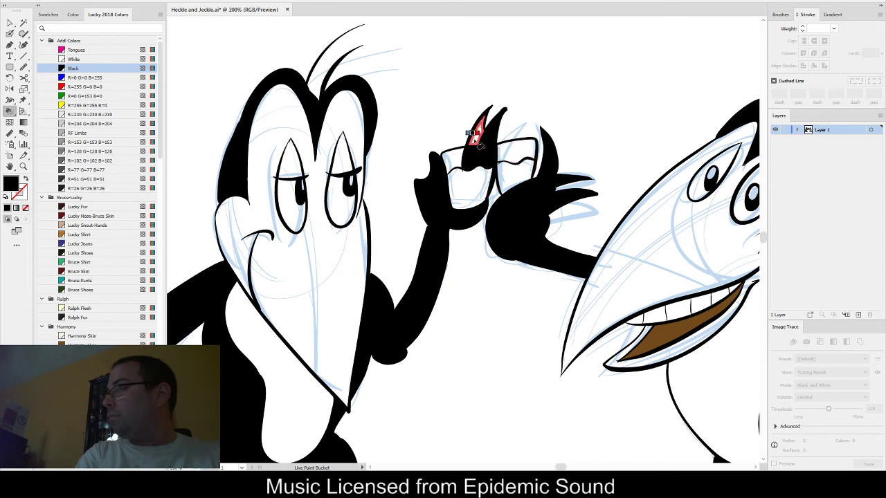
pyautogui.hotkey('ctrl', 'z')
pyautogui.hotkey('ctrl', 'z')
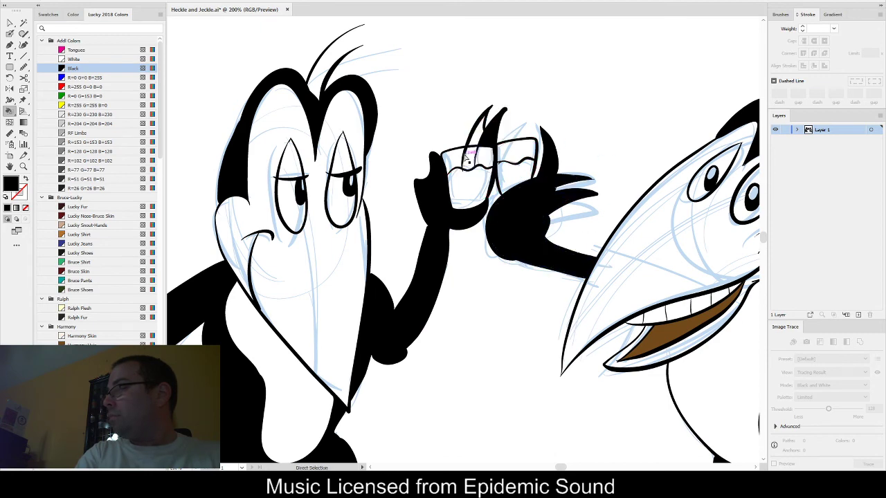
pyautogui.click(476, 133)
pyautogui.click(315, 133)
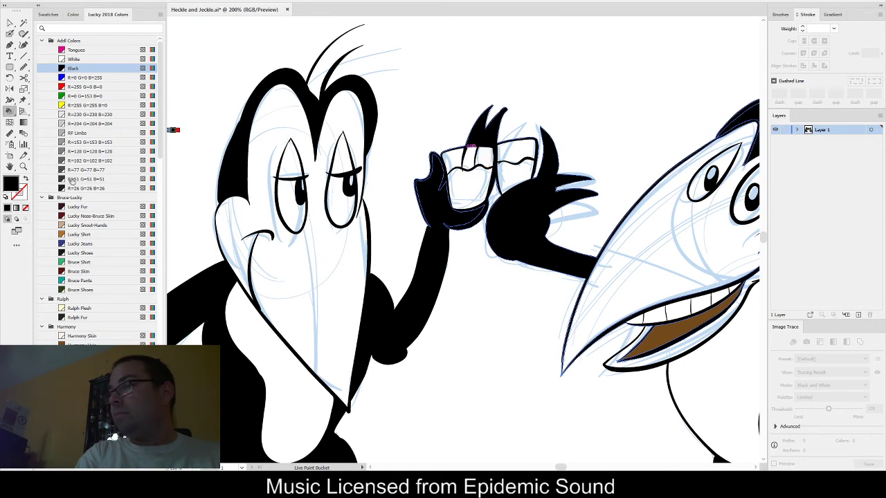
# - Fill the parts of the first bird's fingers seen through the glass with dark grey R=26 G=26 B=26
pyautogui.click(76, 189)
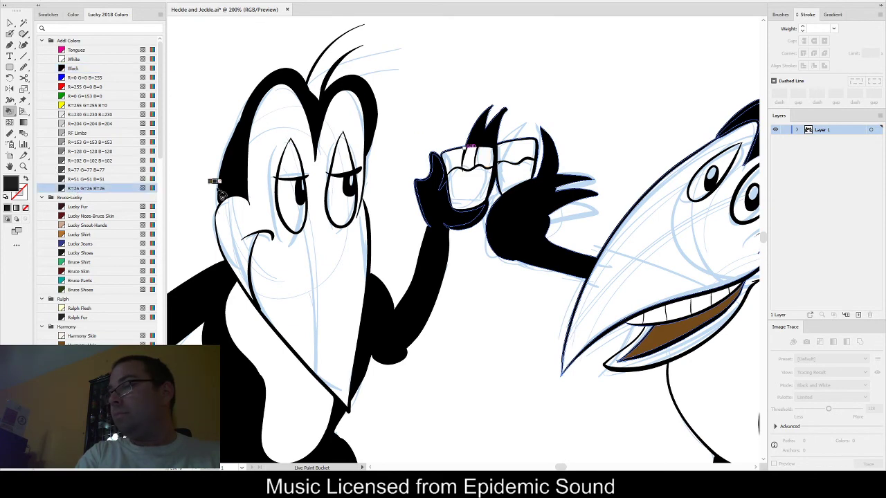
pyautogui.click(471, 158)
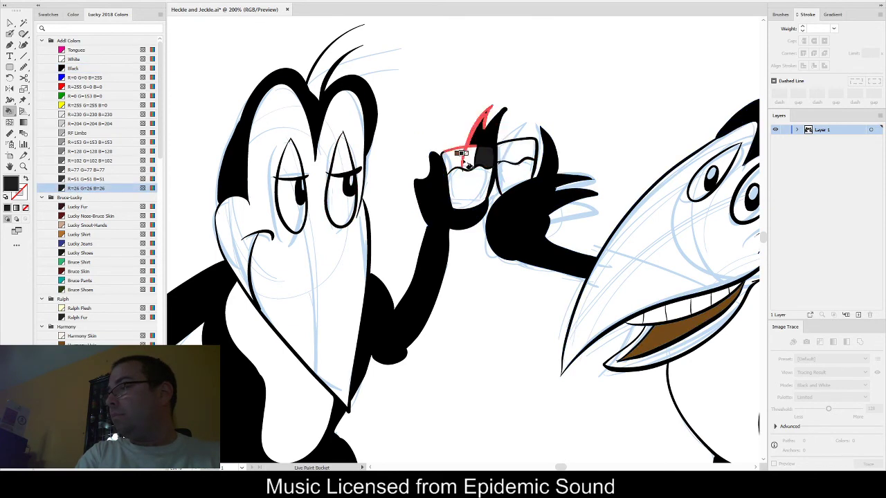
pyautogui.hotkey('ctrl', 'z')
pyautogui.click(470, 160)
pyautogui.click(484, 159)
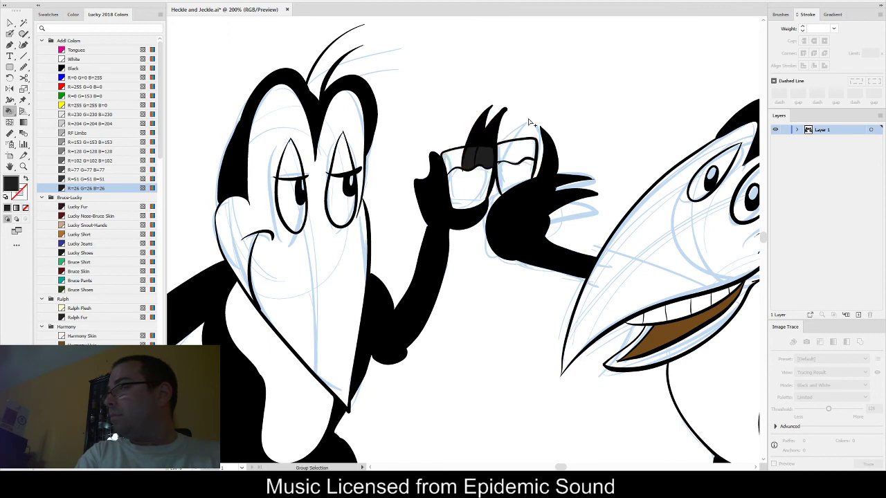
pyautogui.scroll(2, 530, 123)
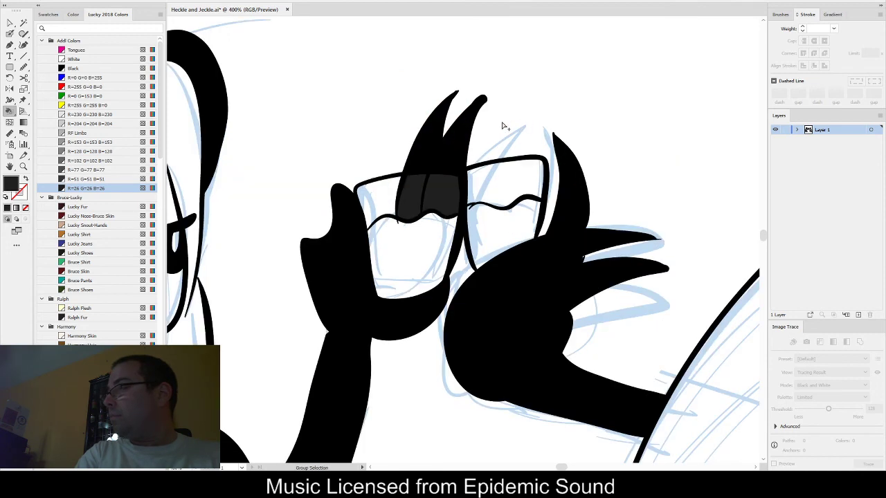
pyautogui.scroll(-2, 505, 126)
# - Fill the drink in both glasses with the Lucky Shirt colour
pyautogui.click(70, 234)
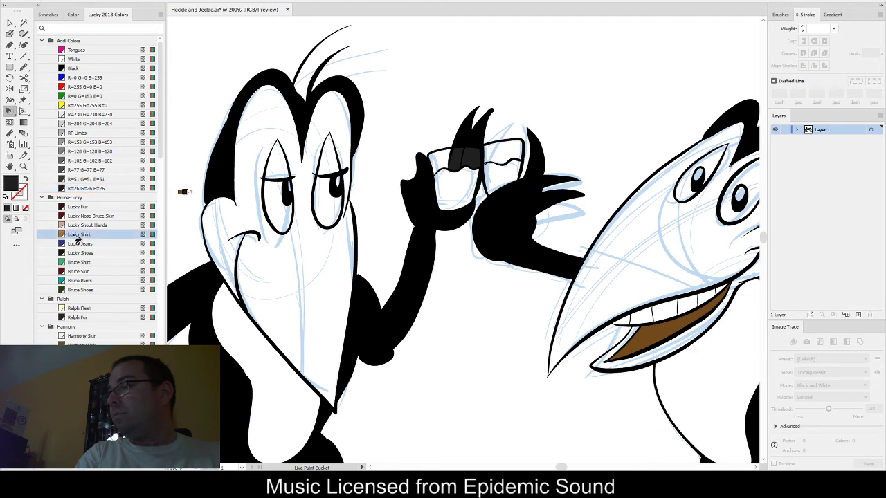
pyautogui.click(454, 187)
pyautogui.click(502, 178)
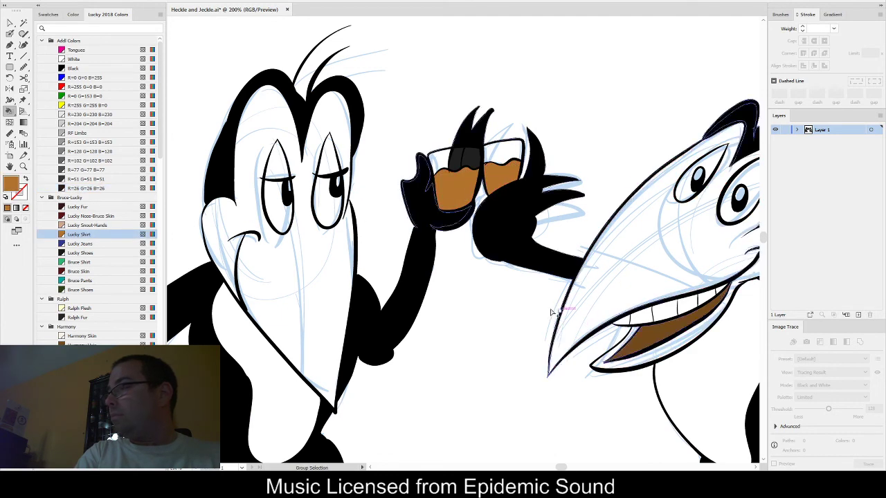
# - Paint diagonal white reflection strokes across both glasses with the Blob Brush
pyautogui.click(69, 50)
pyautogui.click(64, 60)
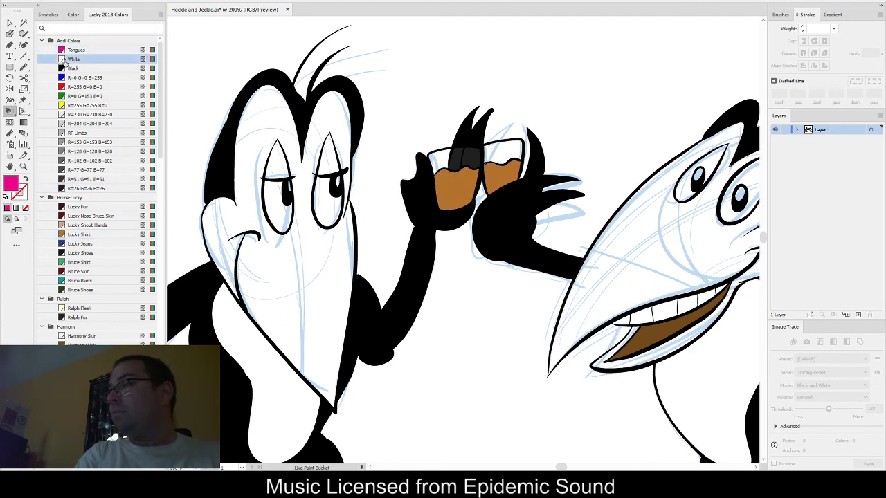
pyautogui.click(10, 33)
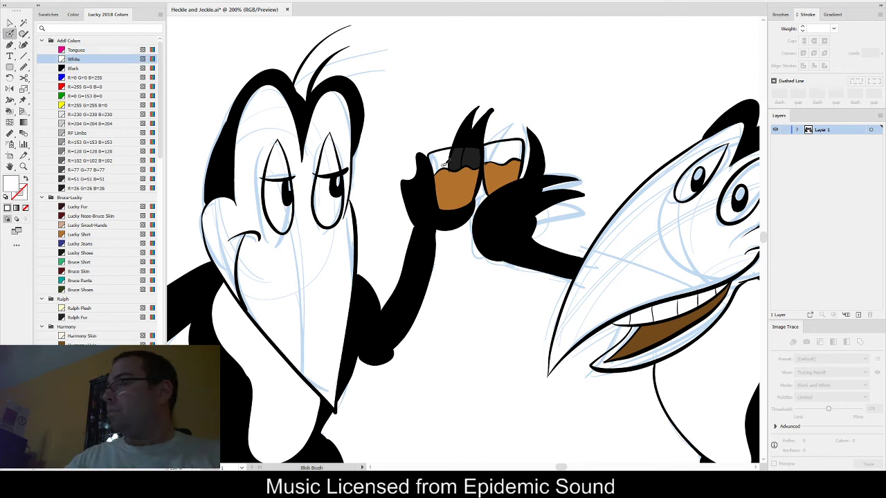
pyautogui.moveTo(450, 168)
pyautogui.mouseDown()
pyautogui.moveTo(473, 150)
pyautogui.moveTo(477, 158)
pyautogui.mouseUp()
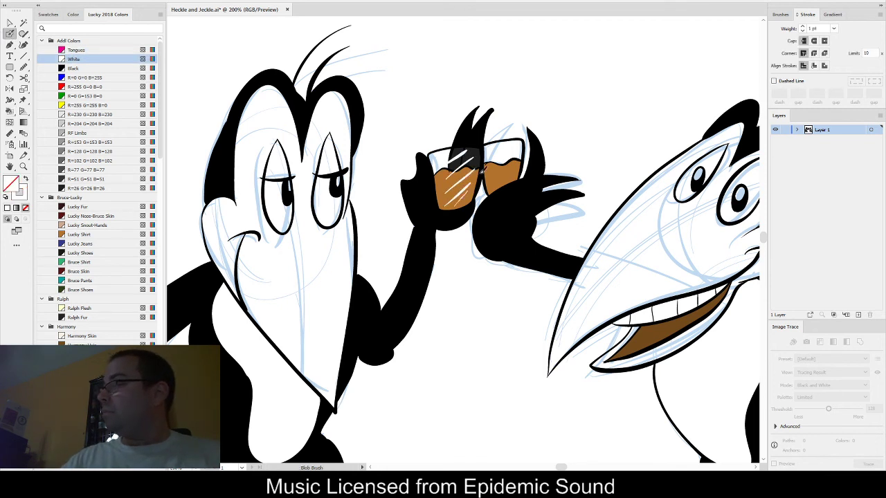
pyautogui.scroll(-2, 528, 152)
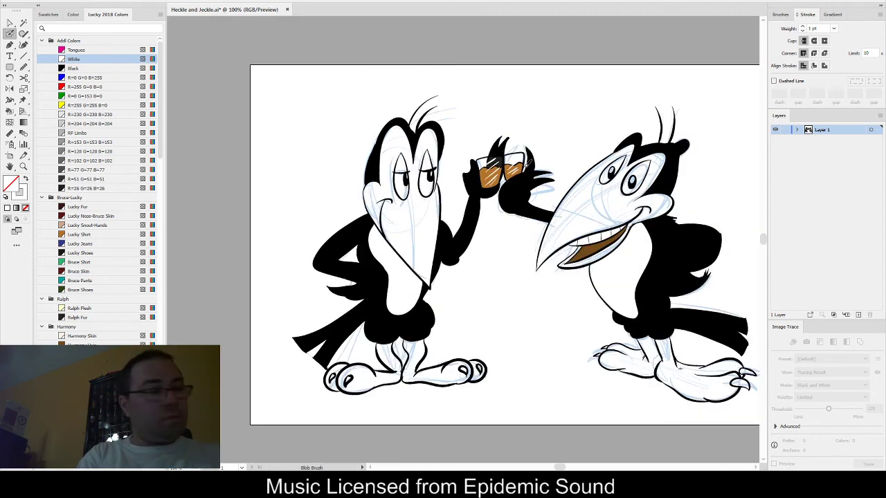
# - Fill the second bird's eyes and the pupil highlights with white using the Live Paint Bucket
pyautogui.press('k')
pyautogui.scroll(4, 654, 170)
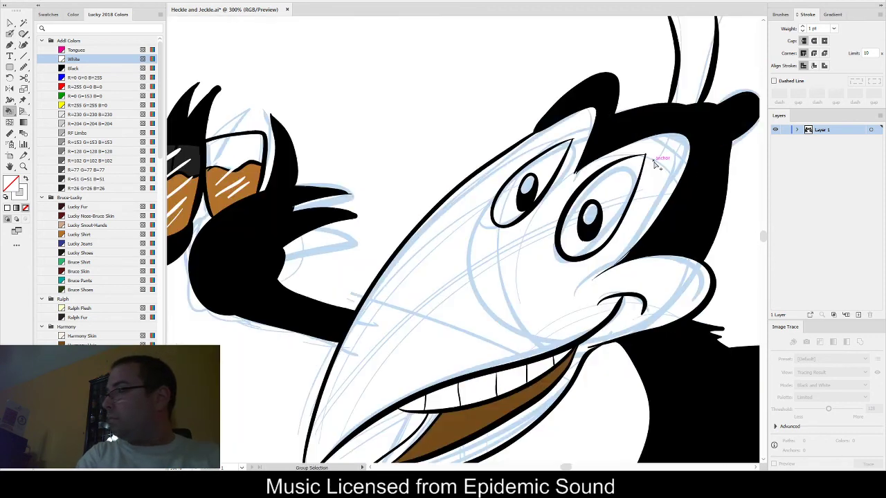
pyautogui.press('k')
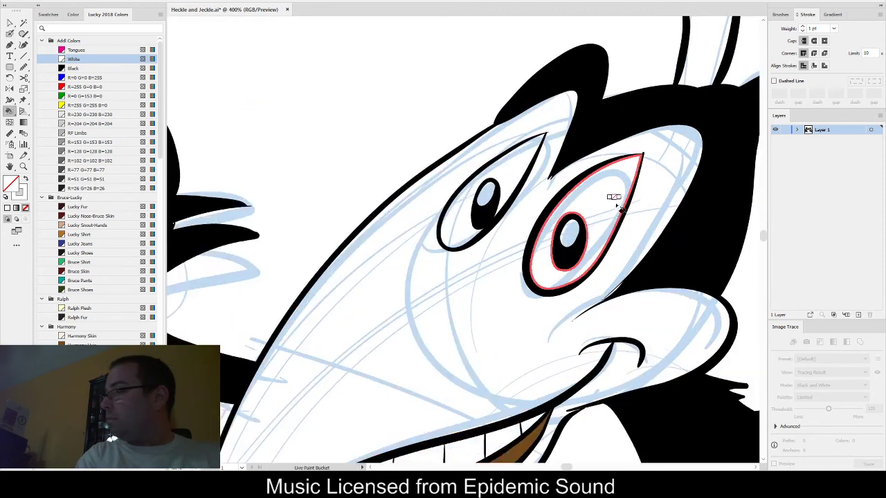
pyautogui.click(26, 180)
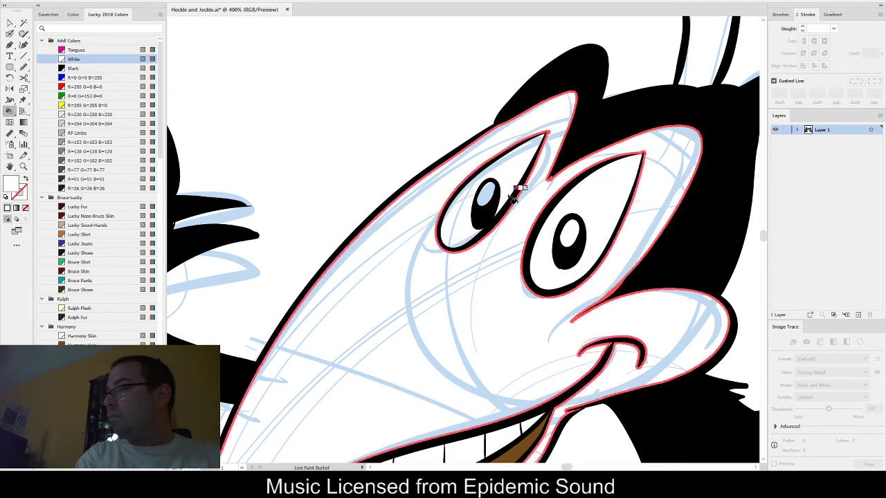
pyautogui.click(497, 177)
pyautogui.click(487, 192)
pyautogui.scroll(-1, 344, 263)
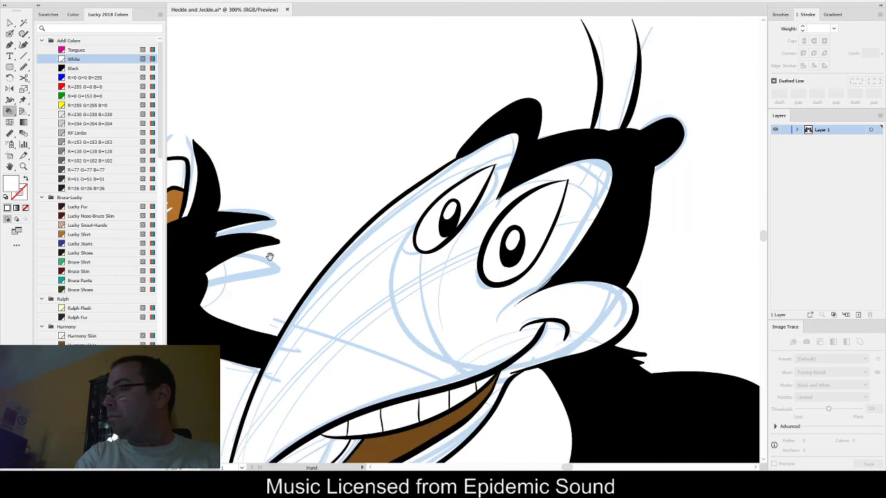
# - Fill the whites and pupil highlights of the first bird's half-closed eyes with white
pyautogui.moveTo(271, 257); pyautogui.dragTo(601, 287)
pyautogui.moveTo(359, 300); pyautogui.dragTo(513, 279)
pyautogui.click(304, 279)
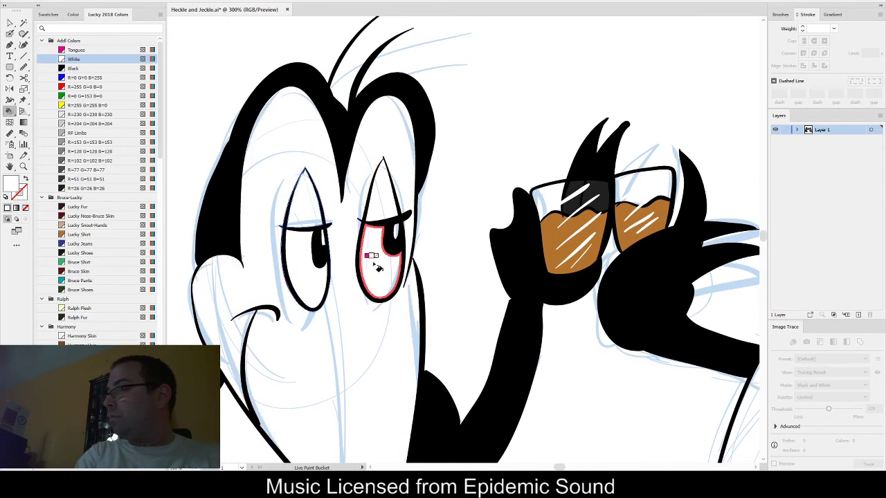
pyautogui.scroll(-4, 447, 322)
pyautogui.moveTo(490, 410); pyautogui.dragTo(432, 300)
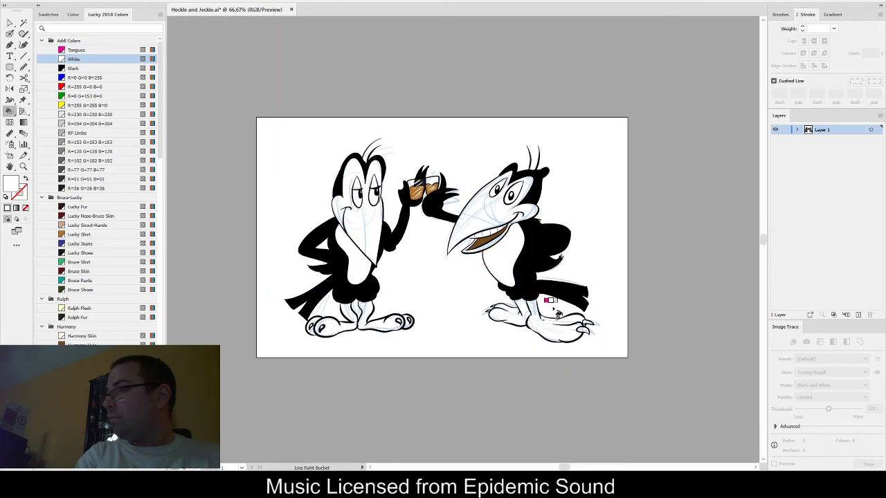
pyautogui.press('ctrl')
pyautogui.hotkey('ctrl', '1')
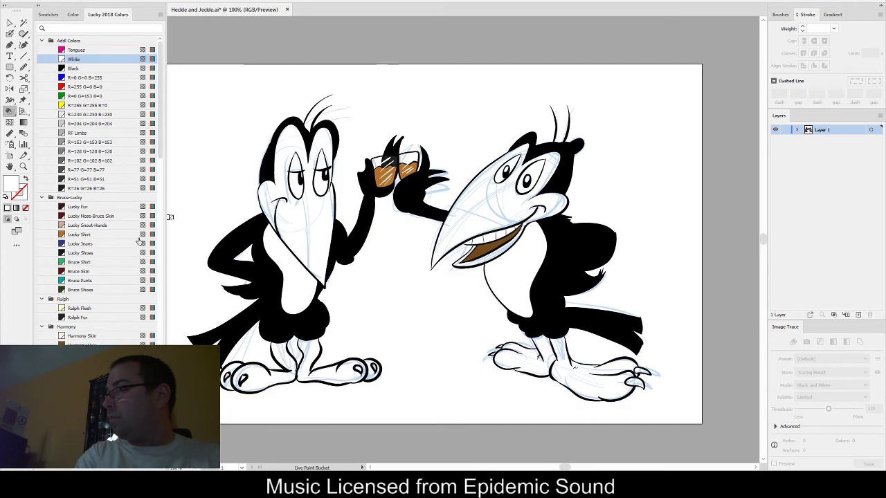
# - Try the Lucky Shirt colour on the first bird's face and beak, and undo the fill
pyautogui.click(76, 234)
pyautogui.click(313, 228)
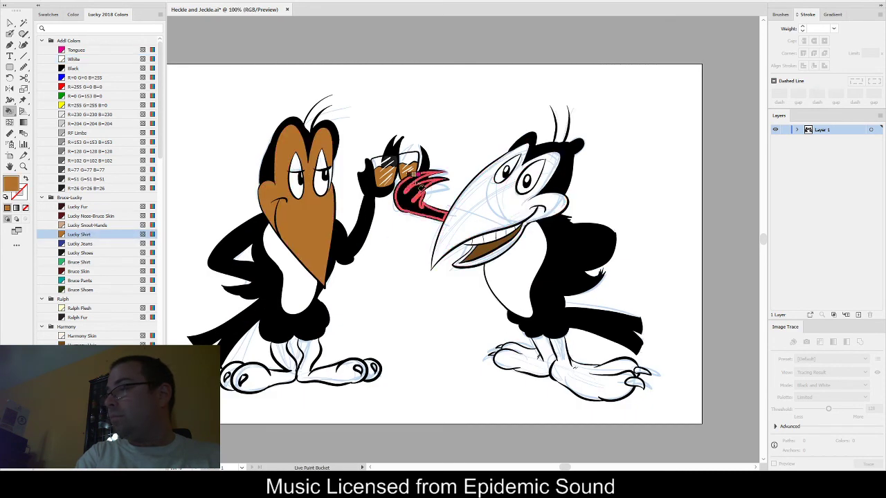
pyautogui.hotkey('ctrl', 'z')
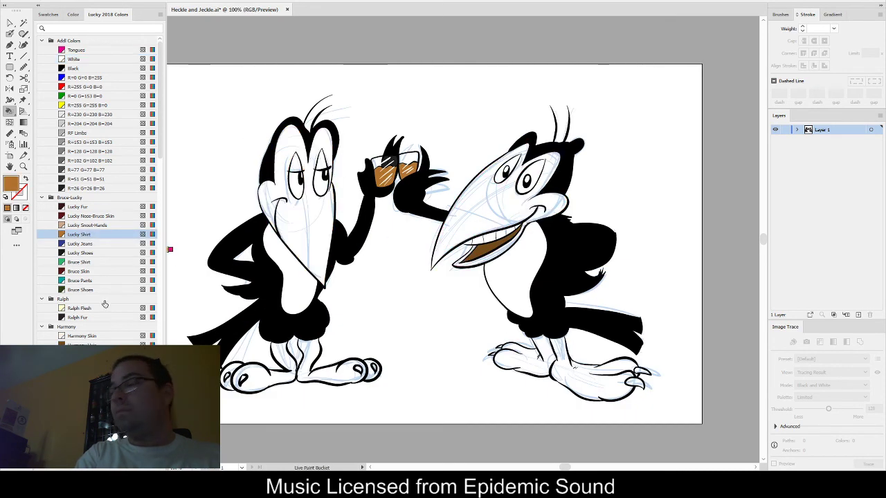
# - Fill both birds' faces and beaks and the first bird's eyelids with the Angela Skin colour
pyautogui.scroll(-5, 96, 317)
pyautogui.click(78, 318)
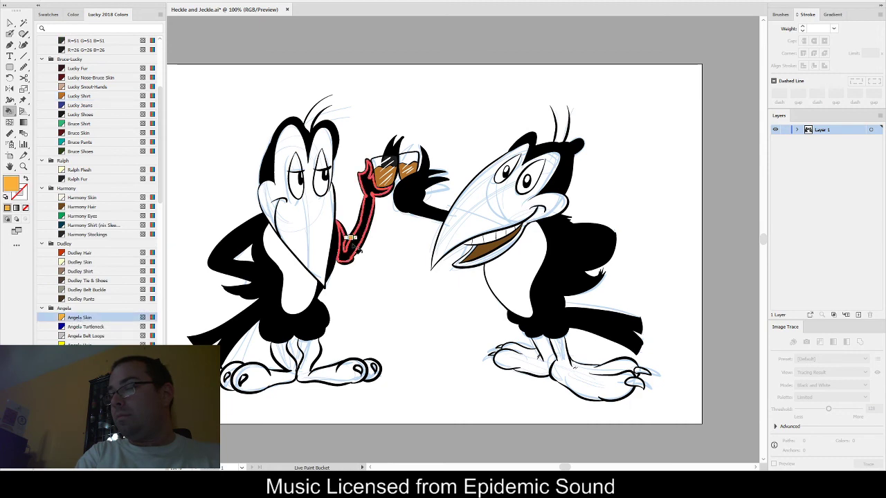
pyautogui.click(297, 163)
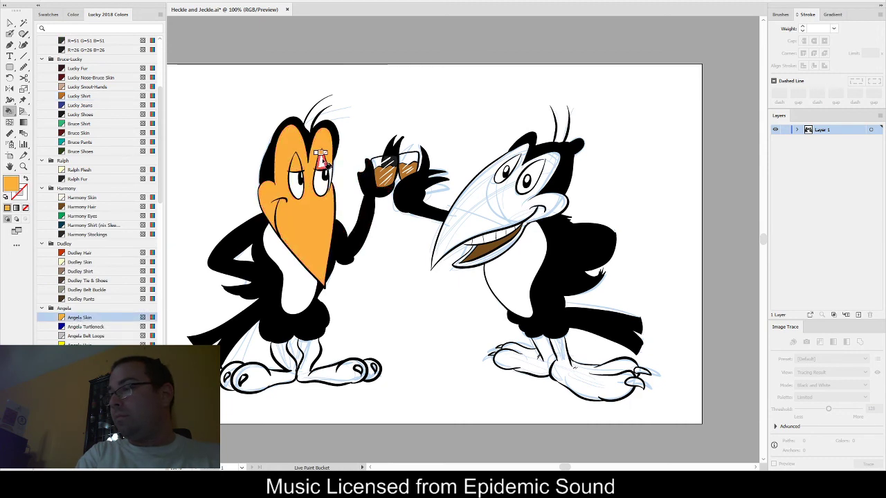
pyautogui.keyDown('alt'); pyautogui.scroll(3, 317, 156); pyautogui.keyUp('alt')
pyautogui.keyDown('alt'); pyautogui.scroll(-3, 344, 197); pyautogui.keyUp('alt')
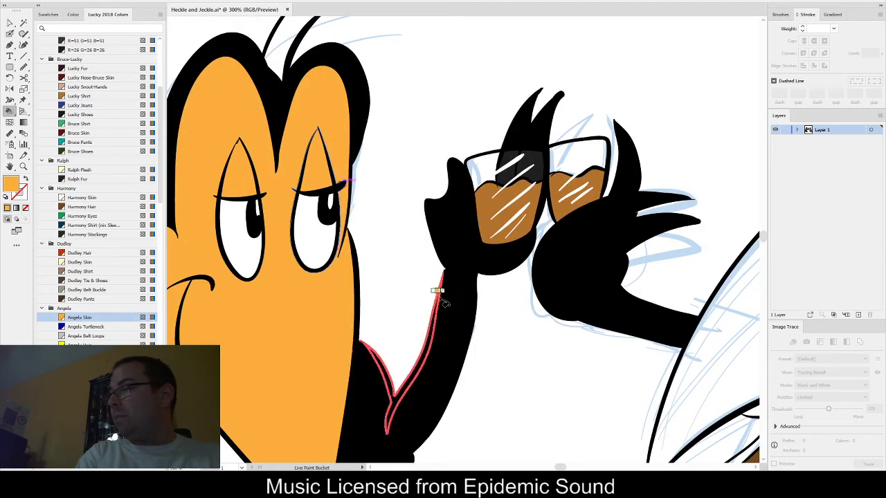
pyautogui.moveTo(457, 392); pyautogui.dragTo(330, 257)
pyautogui.click(404, 198)
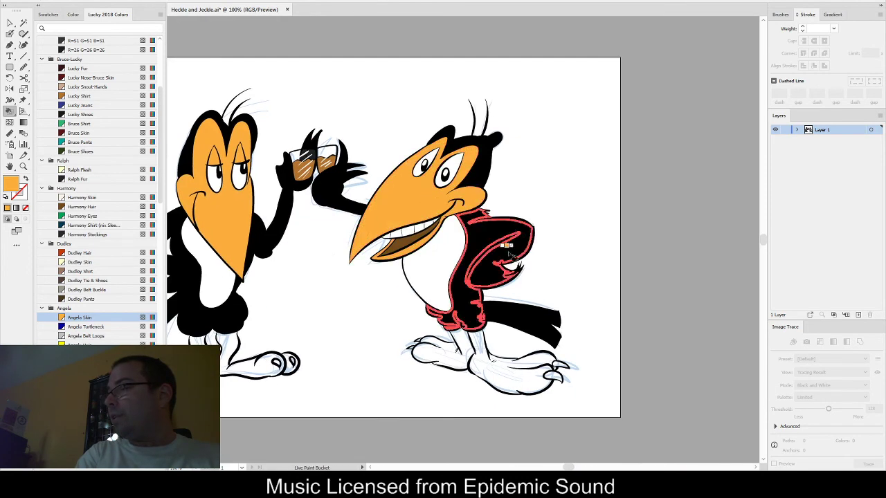
# - Fill the second bird's legs, feet and claws with the Angela Skin colour, including the small gap between the front claws
pyautogui.click(443, 350)
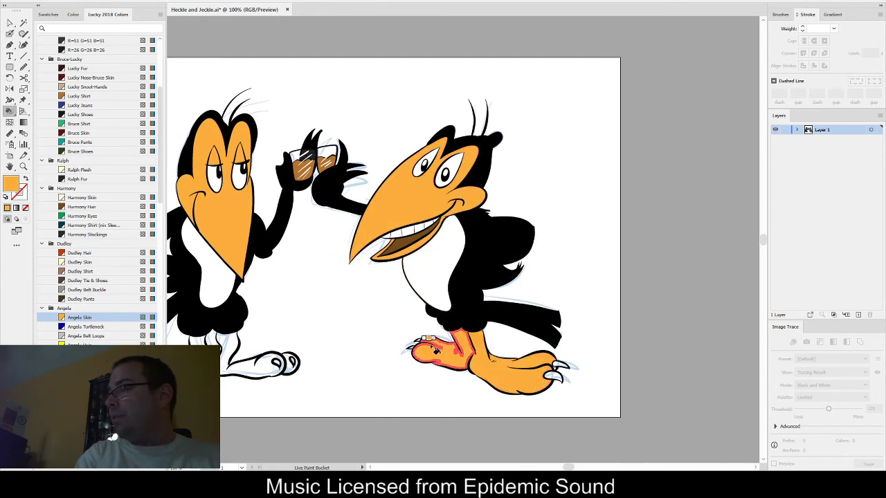
pyautogui.keyDown('alt'); pyautogui.scroll(5, 413, 344); pyautogui.keyUp('alt')
pyautogui.keyDown('alt'); pyautogui.scroll(1, 413, 344); pyautogui.keyUp('alt')
pyautogui.click(424, 361)
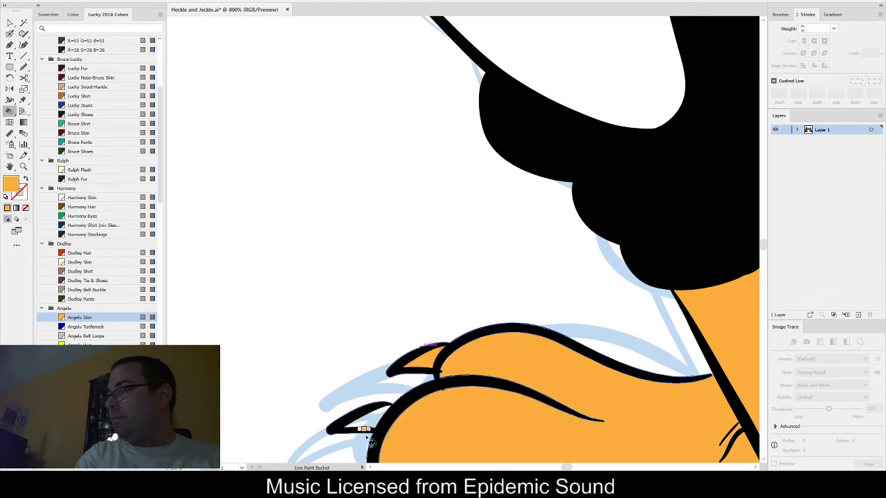
pyautogui.click(361, 419)
pyautogui.keyDown('alt'); pyautogui.scroll(-4, 450, 396); pyautogui.keyUp('alt')
pyautogui.scroll(2, 451, 396)
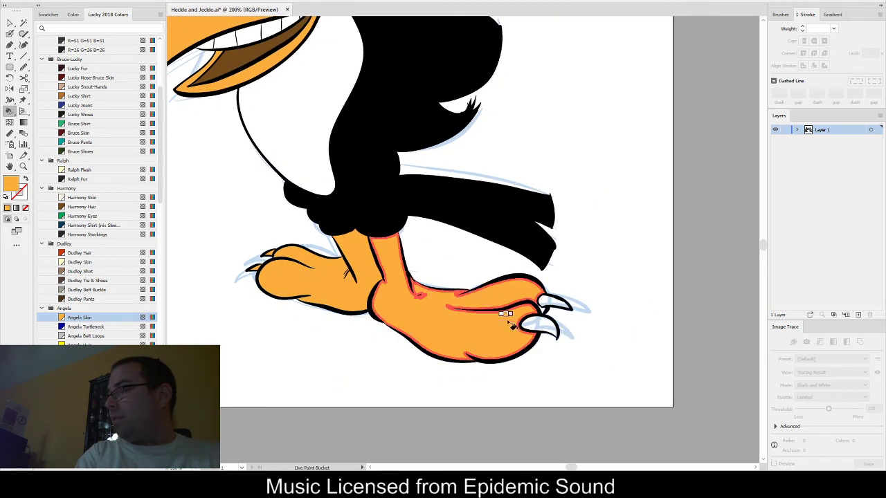
pyautogui.scroll(1, 547, 320)
pyautogui.scroll(1, 547, 321)
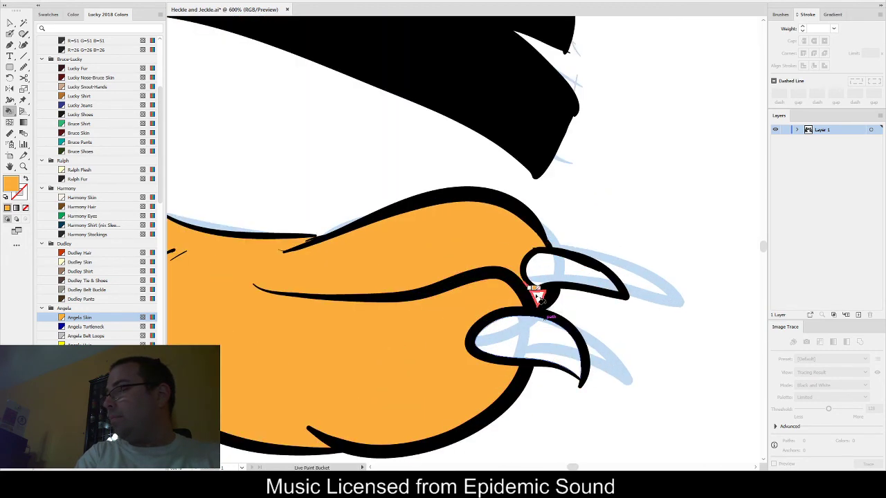
pyautogui.click(534, 289)
pyautogui.click(541, 342)
pyautogui.scroll(-4, 307, 294)
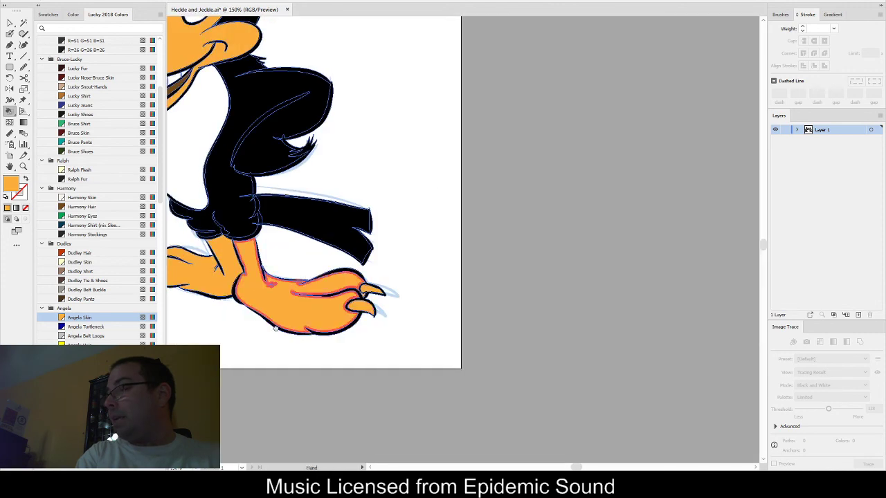
# - Fill the first bird's legs, feet, toes and toenails with the Angela Skin colour
pyautogui.moveTo(298, 298); pyautogui.dragTo(683, 297)
pyautogui.moveTo(351, 317); pyautogui.dragTo(479, 318)
pyautogui.click(330, 302)
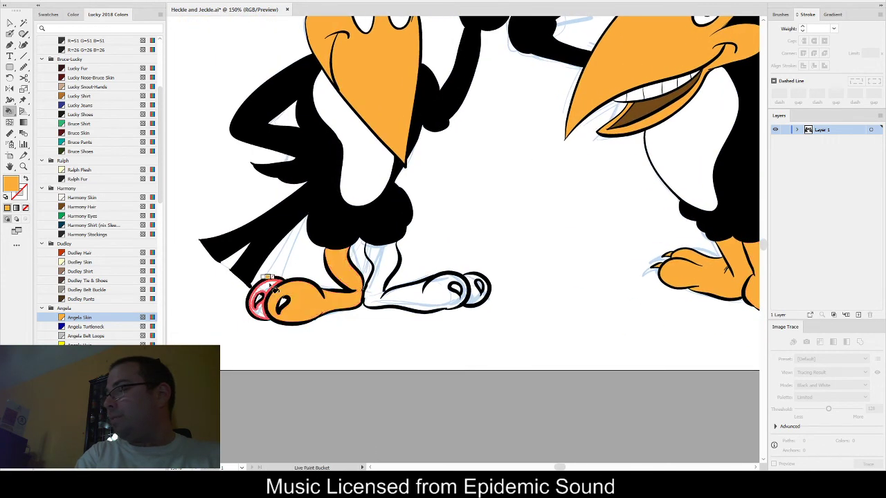
pyautogui.click(262, 299)
pyautogui.click(284, 304)
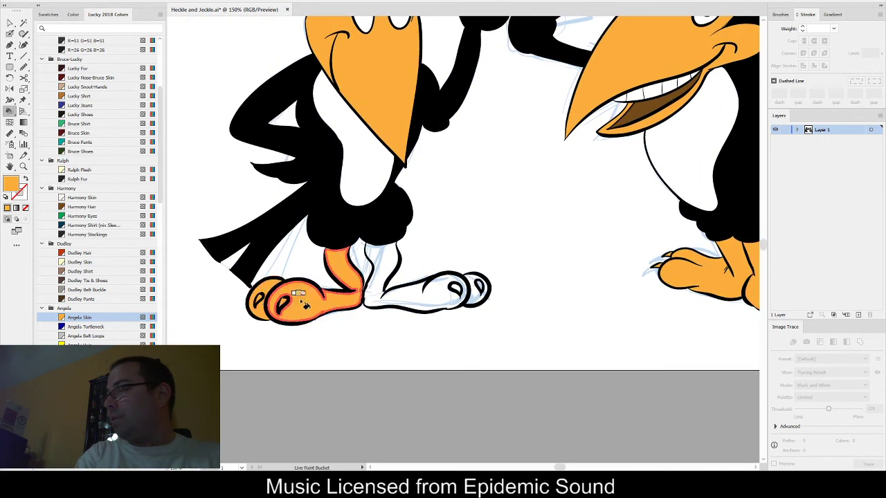
pyautogui.click(391, 294)
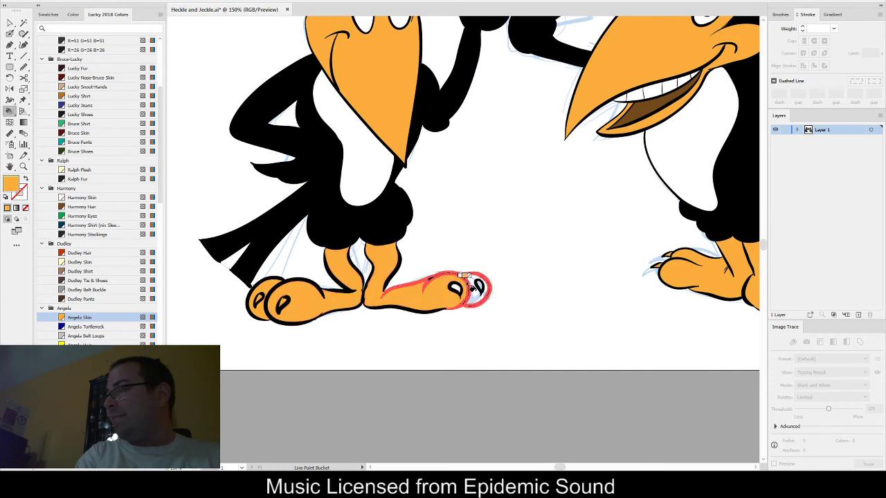
pyautogui.click(457, 288)
pyautogui.click(478, 296)
pyautogui.scroll(-2, 547, 289)
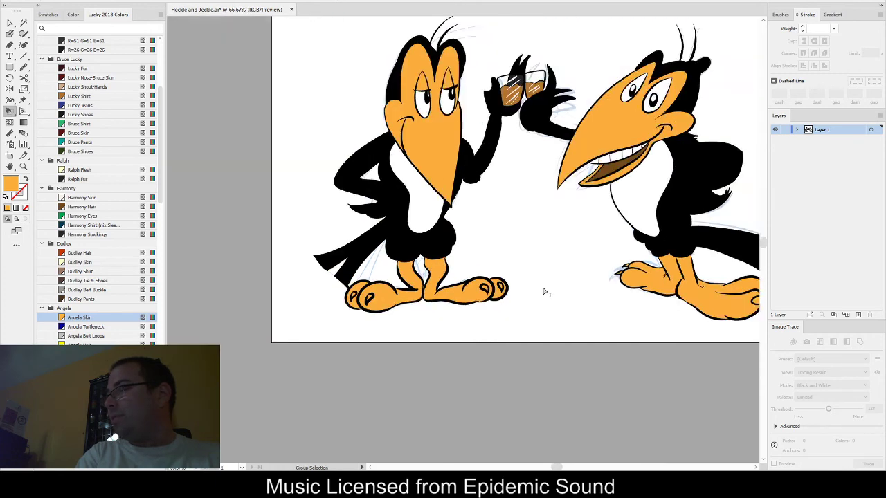
pyautogui.moveTo(531, 291); pyautogui.dragTo(381, 301)
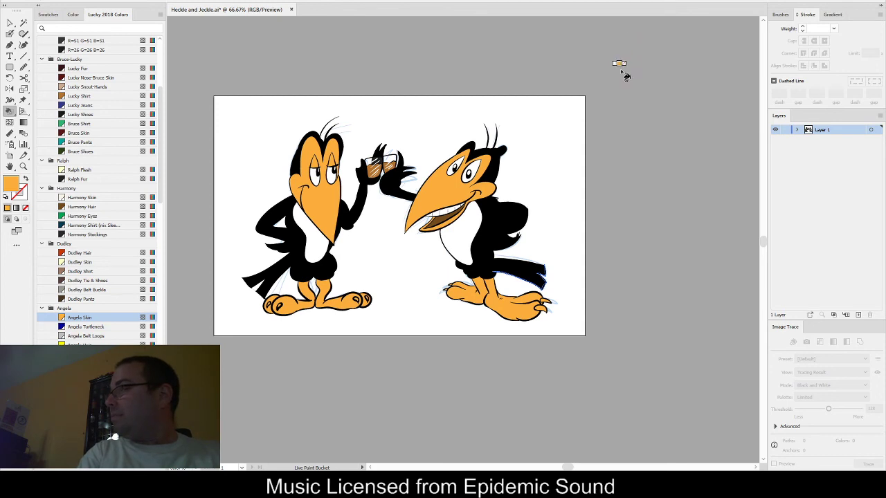
# - Add a new layer above the artwork and delete the locked blue sketch group from Layer 1
pyautogui.press('v')
pyautogui.moveTo(621, 89); pyautogui.dragTo(153, 466)
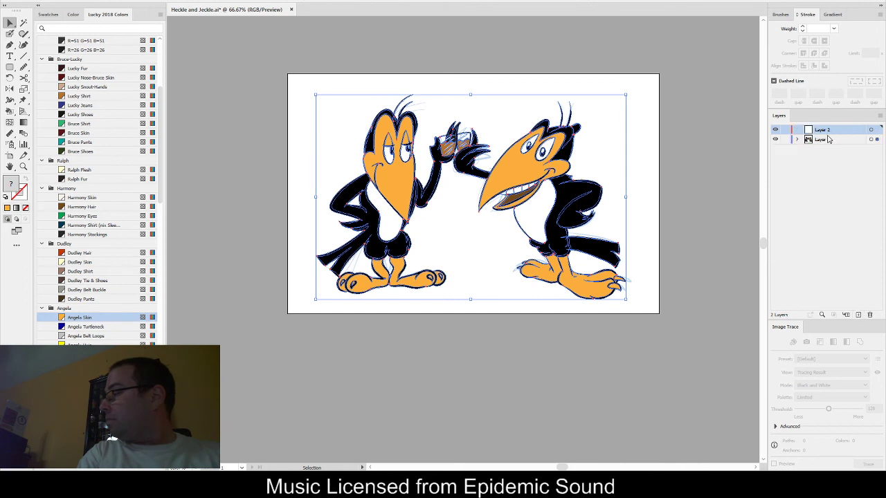
pyautogui.click(810, 142)
pyautogui.click(786, 139)
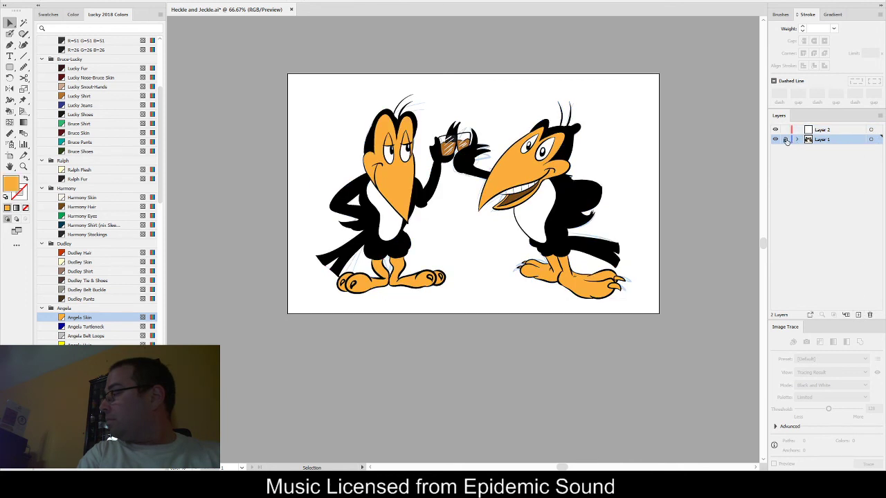
pyautogui.click(796, 141)
pyautogui.click(839, 163)
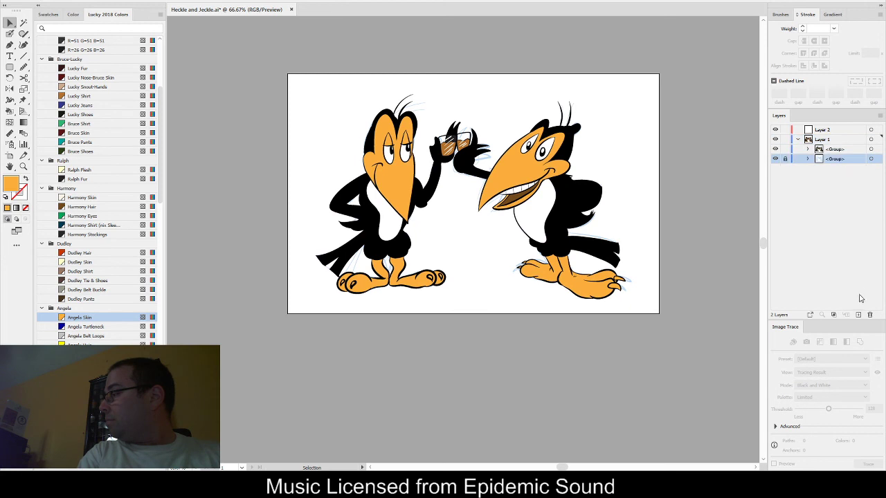
pyautogui.click(870, 315)
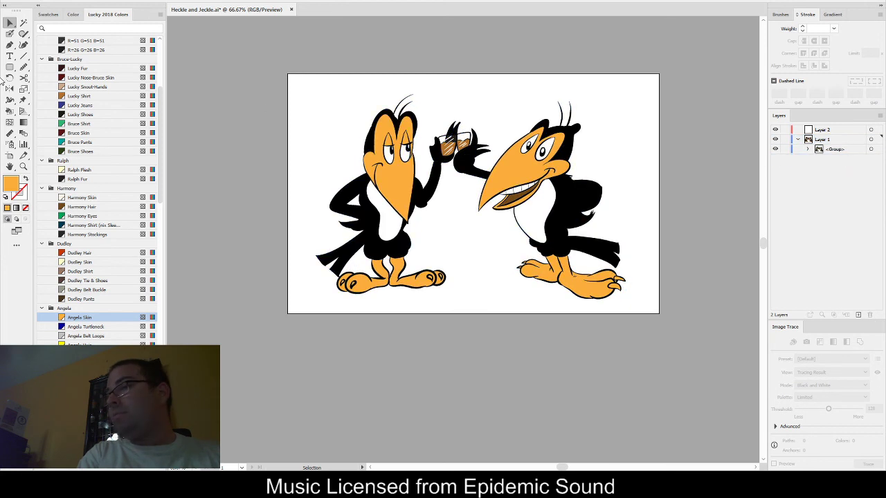
# - Draw a rounded rectangle just inside the artboard edges, filled with Angela Turtleneck at 44% tint and no stroke
pyautogui.moveTo(12, 73); pyautogui.dragTo(44, 75)
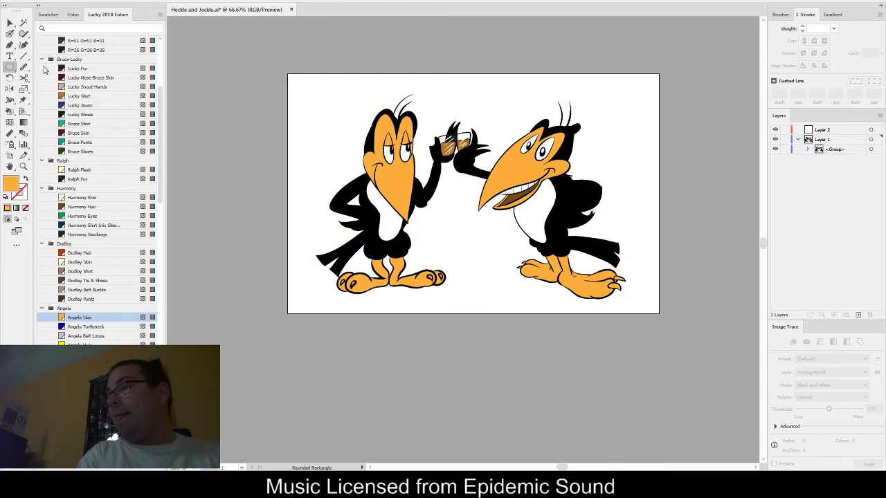
pyautogui.click(90, 327)
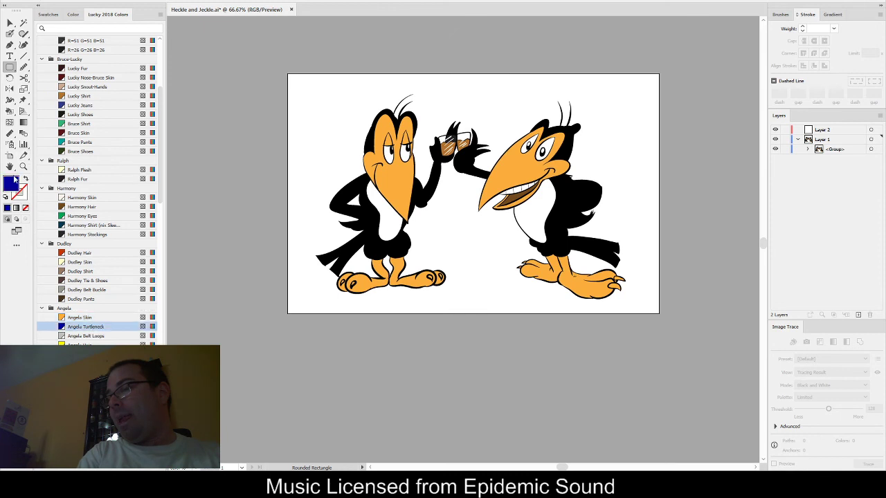
pyautogui.doubleClick(12, 186)
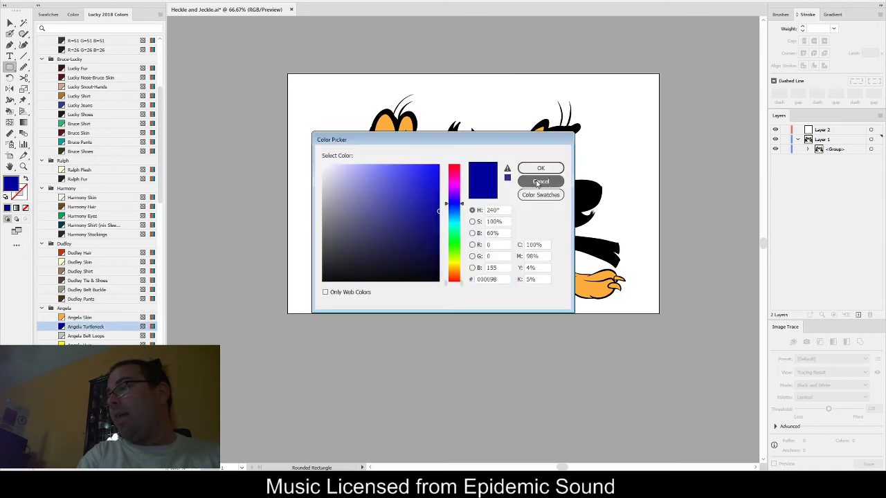
pyautogui.click(531, 182)
pyautogui.click(73, 13)
pyautogui.moveTo(89, 35); pyautogui.dragTo(86, 32)
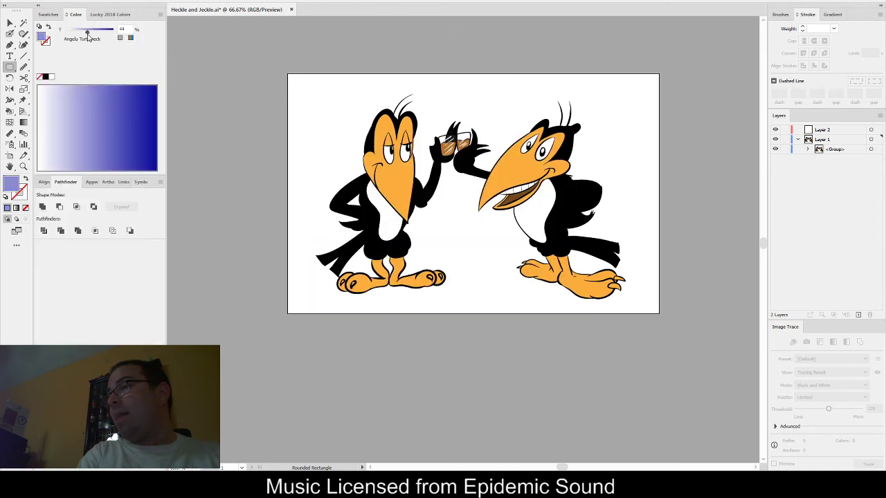
pyautogui.moveTo(295, 81); pyautogui.dragTo(655, 310)
pyautogui.press('v')
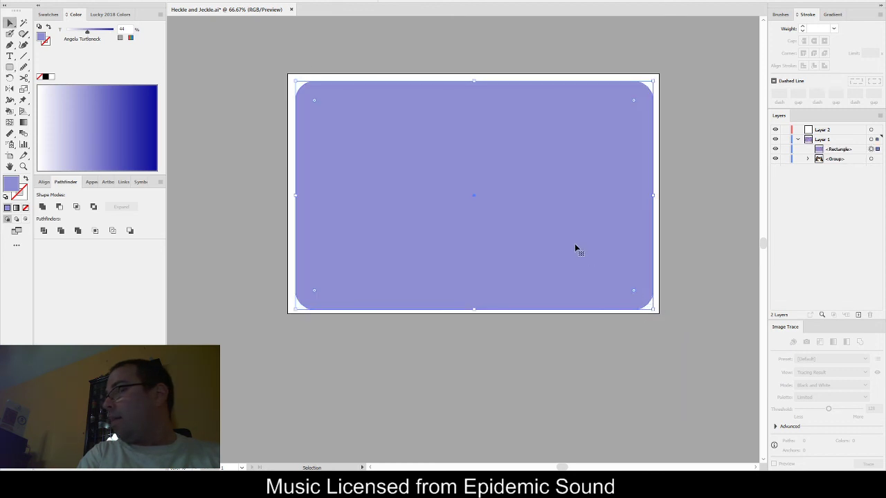
# - Move the rounded rectangle behind the birds' group, place Layer 2 between them in the stacking order, and deselect everything
pyautogui.moveTo(831, 148); pyautogui.dragTo(833, 168)
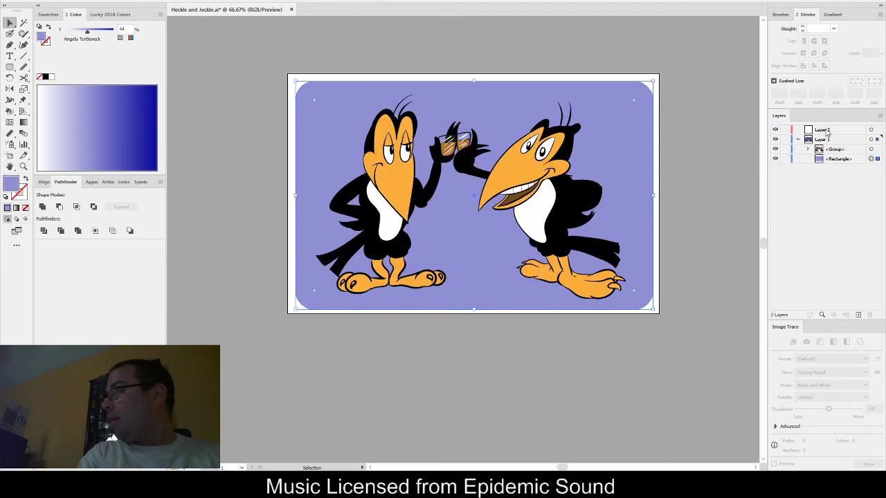
pyautogui.moveTo(826, 132); pyautogui.dragTo(835, 167)
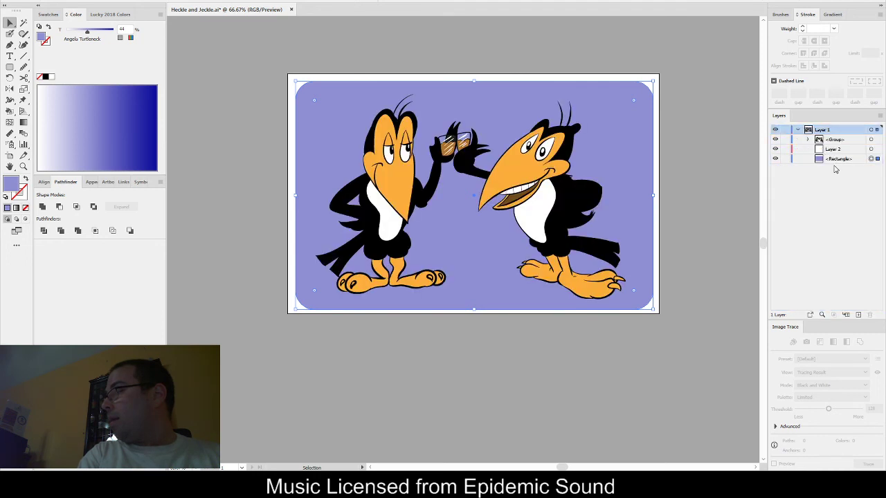
pyautogui.click(206, 94)
# - Create a 16-point star filled with Angela Hair yellow, radii 1.6793 in and 0.8396 in, without a stroke
pyautogui.moveTo(13, 64); pyautogui.dragTo(91, 97)
pyautogui.moveTo(9, 69); pyautogui.dragTo(62, 89)
pyautogui.click(108, 14)
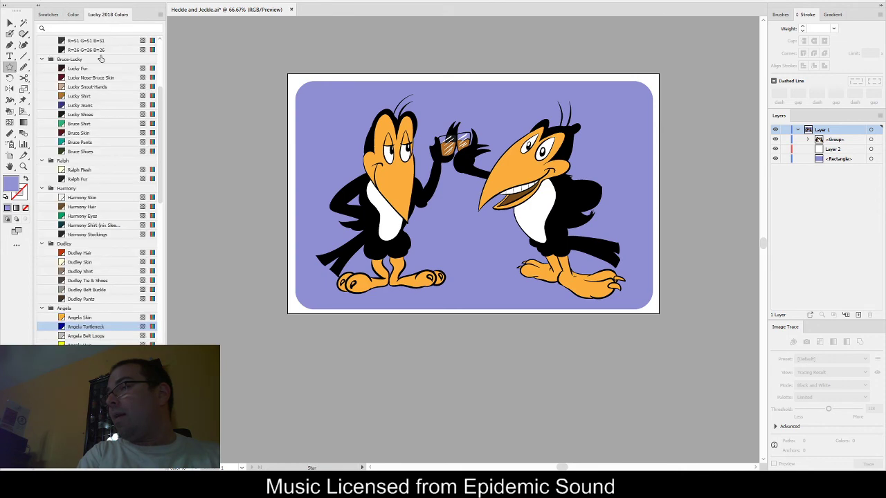
pyautogui.click(90, 343)
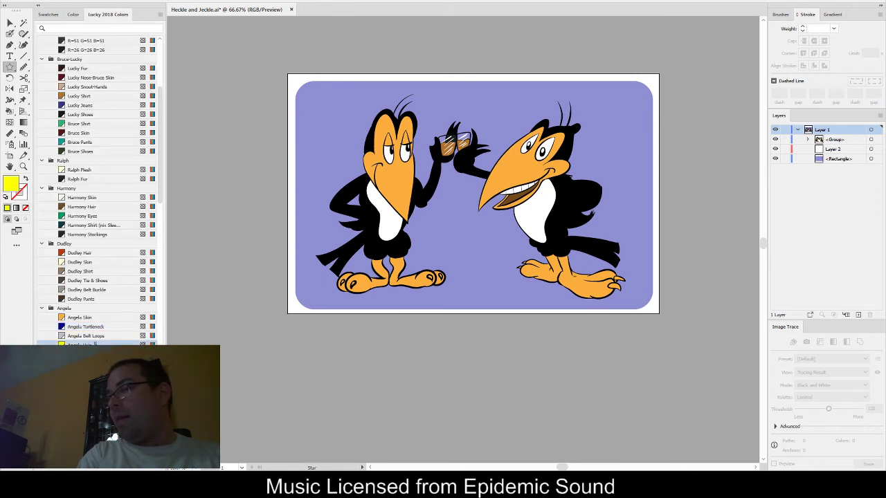
pyautogui.hotkey('ctrl', '+')
pyautogui.hotkey('ctrl', '+')
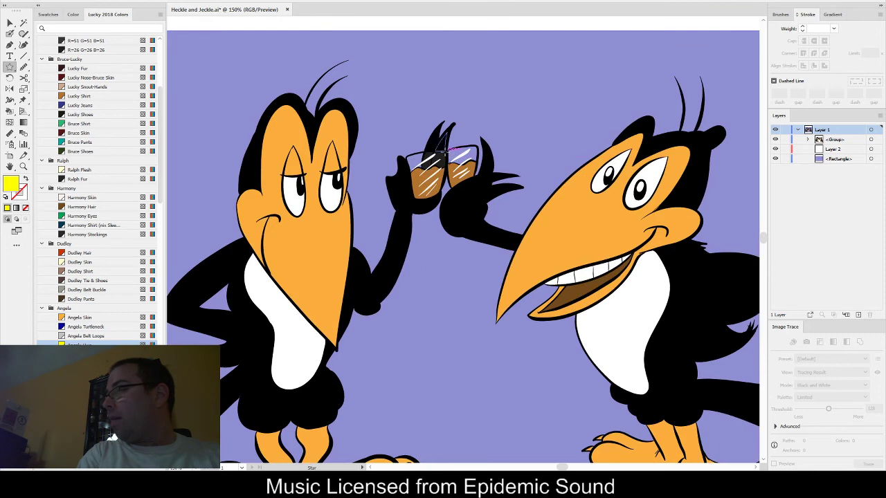
pyautogui.moveTo(446, 151); pyautogui.dragTo(510, 204)
pyautogui.hotkey('ctrl', 'z')
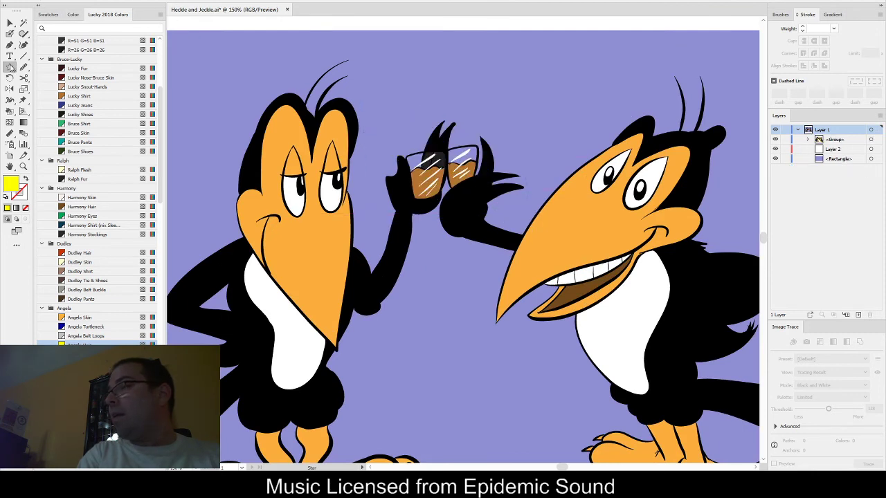
pyautogui.click(324, 71)
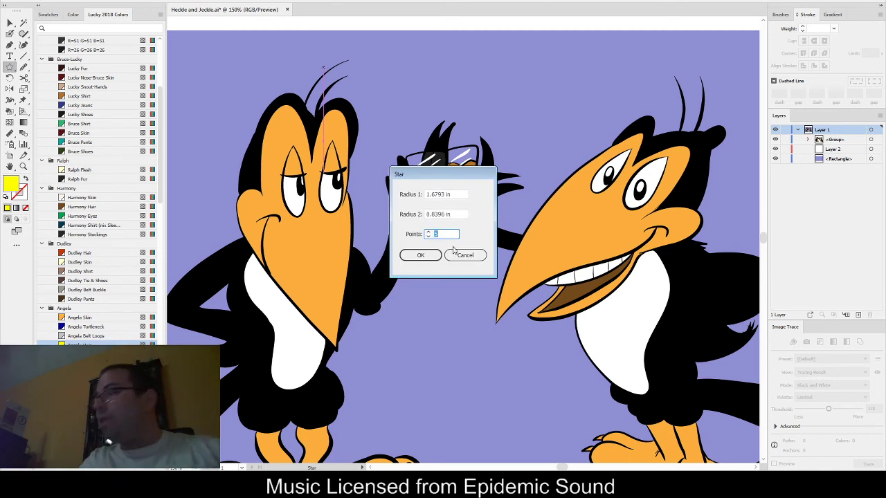
pyautogui.press('Tab')
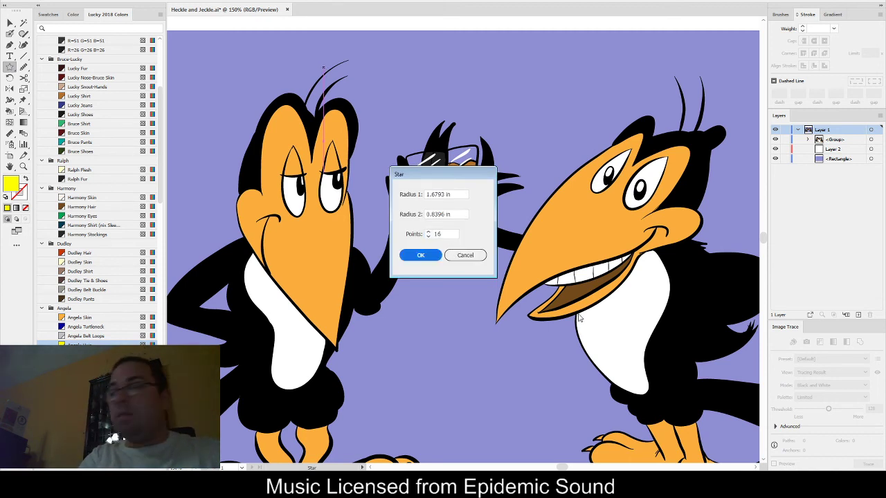
pyautogui.click(420, 255)
# - Centre the yellow star on the clinking glasses and place it behind the birds' group in the stacking order
pyautogui.press('v')
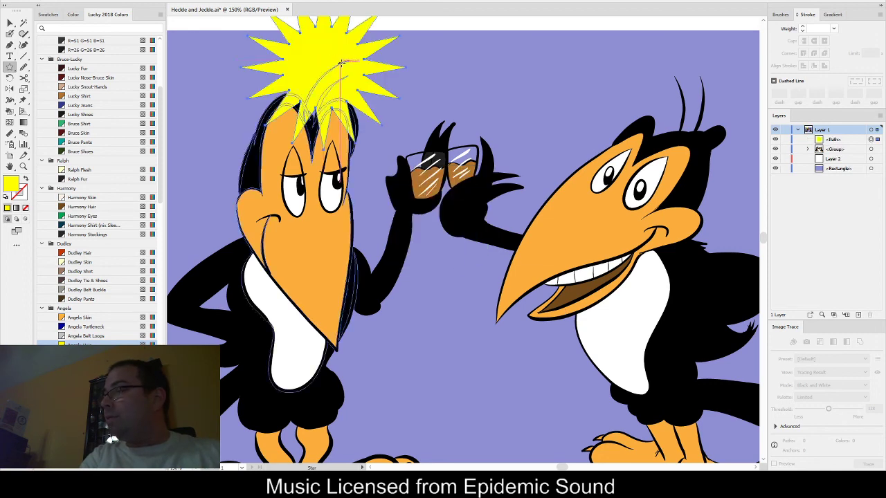
pyautogui.moveTo(346, 73); pyautogui.dragTo(476, 169)
pyautogui.moveTo(835, 141); pyautogui.dragTo(837, 160)
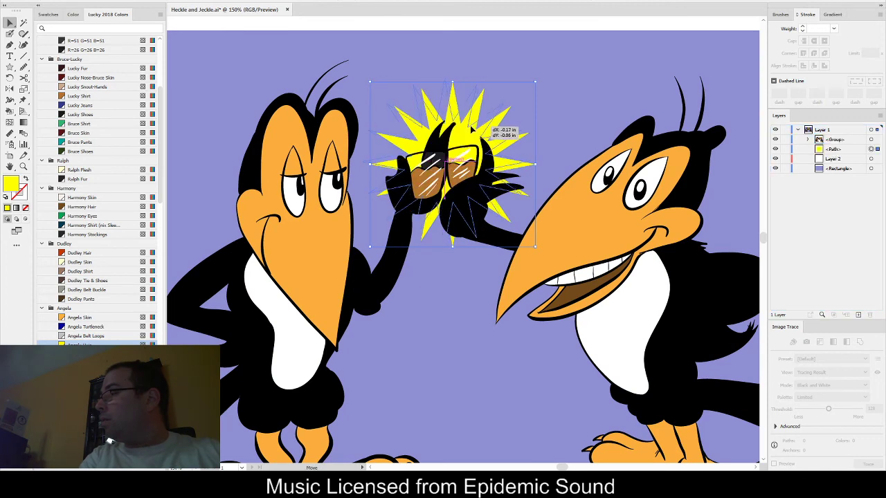
pyautogui.moveTo(494, 132); pyautogui.dragTo(483, 129)
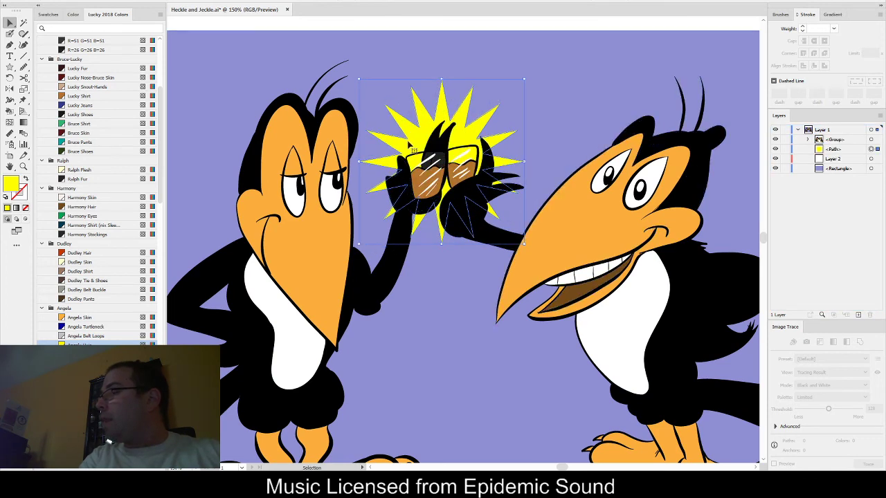
# - Apply a Feather effect with a 2 in radius to the purple background rectangle, then deselect it
pyautogui.hotkey('ctrl', '0')
pyautogui.click(608, 171)
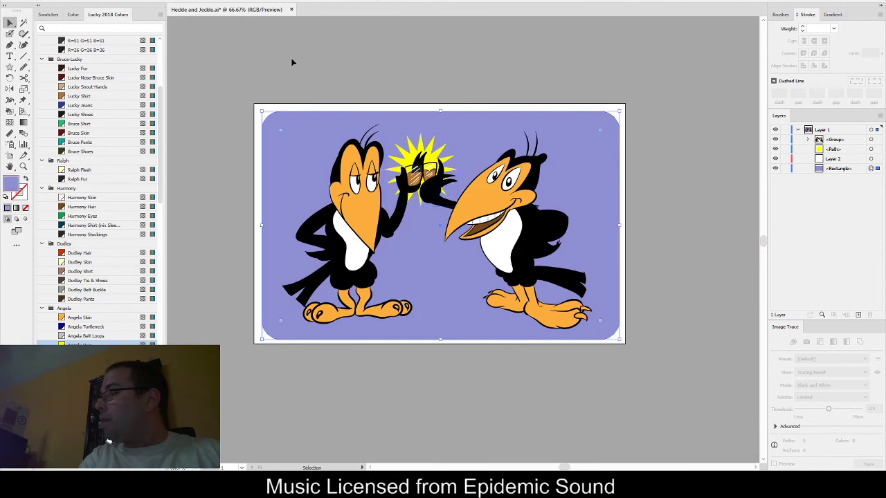
pyautogui.click(143, 1)
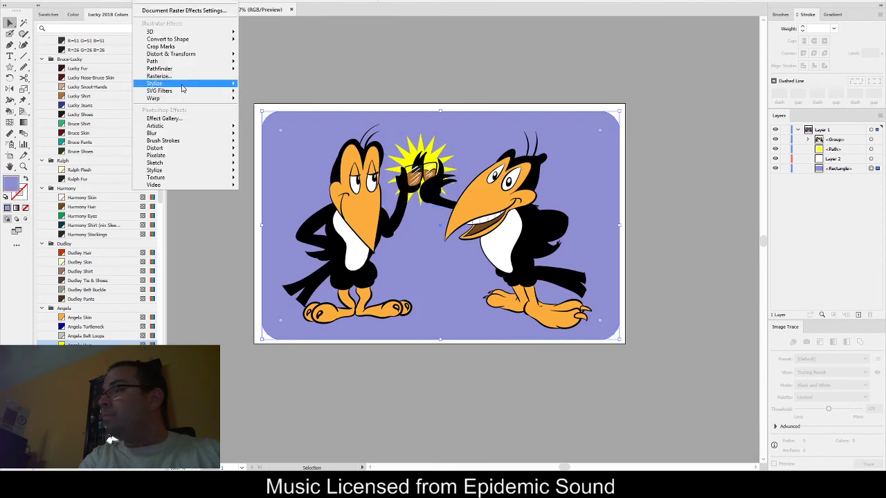
pyautogui.moveTo(182, 84)
pyautogui.click(70, 96)
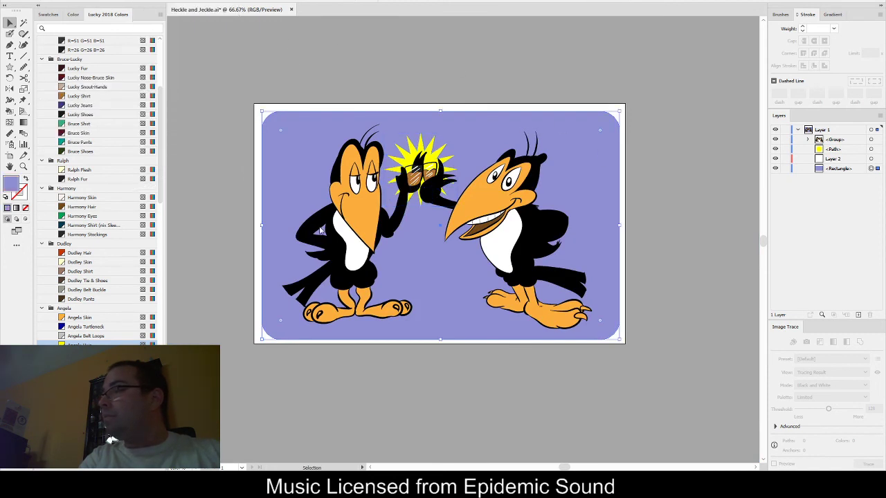
pyautogui.moveTo(437, 196); pyautogui.dragTo(579, 212)
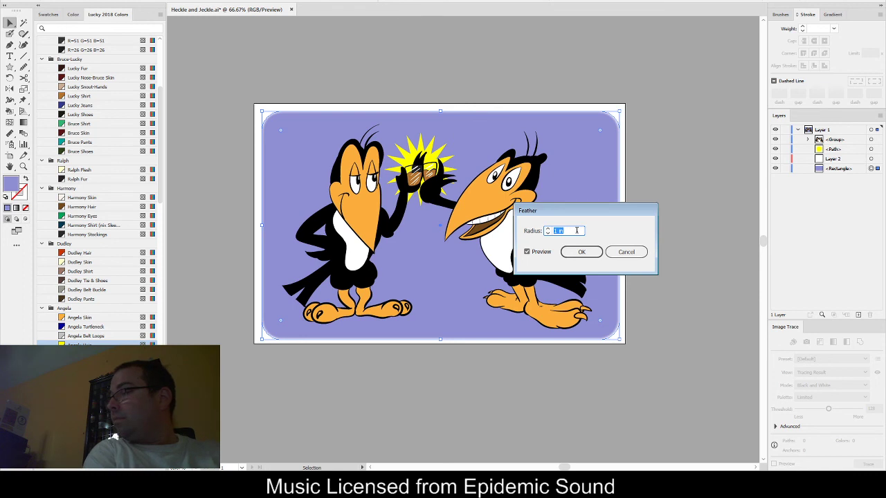
pyautogui.press('Up')
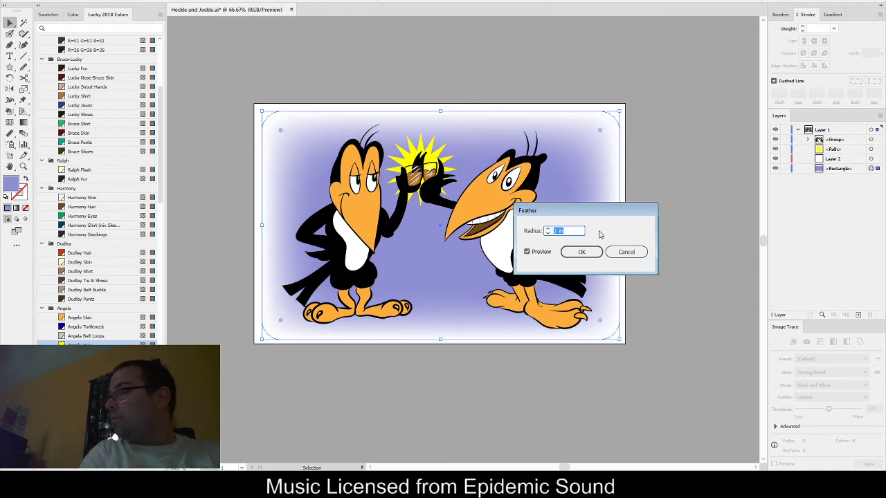
pyautogui.click(592, 256)
pyautogui.click(582, 253)
pyautogui.click(680, 236)
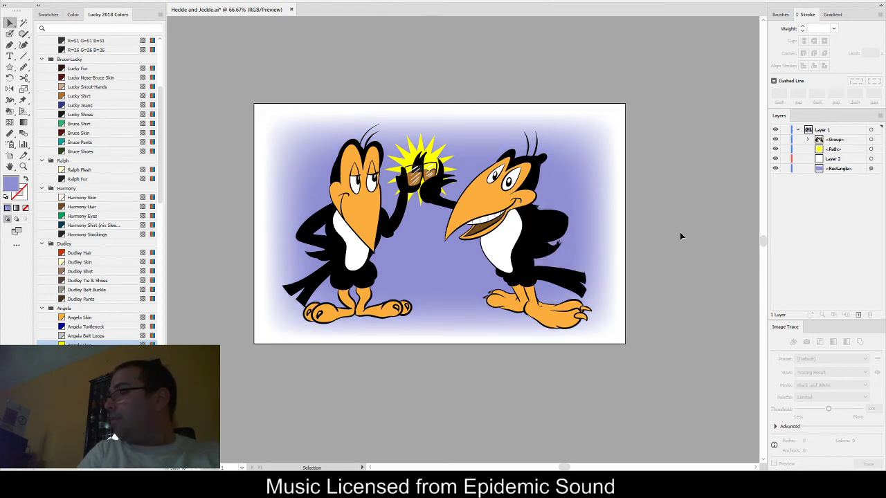
# - Try to sign the artwork on Layer 1 in black with the Blob Brush between the birds' feet
pyautogui.click(825, 129)
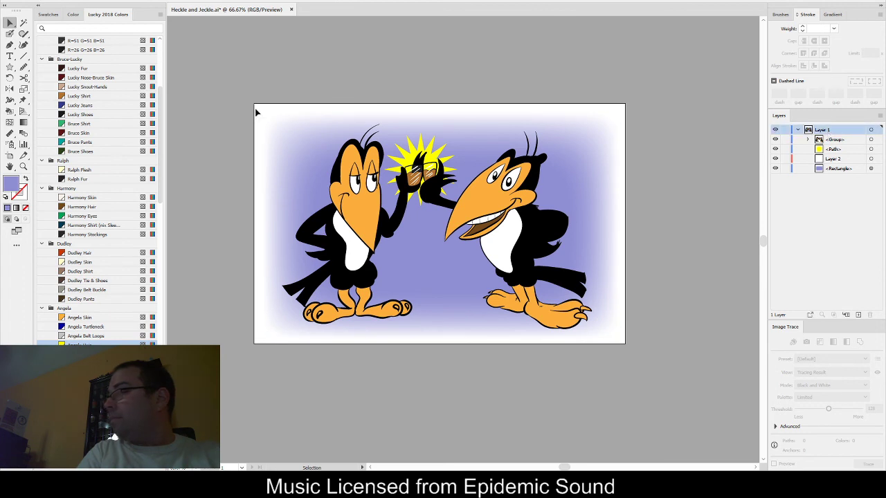
pyautogui.scroll(5, 126, 118)
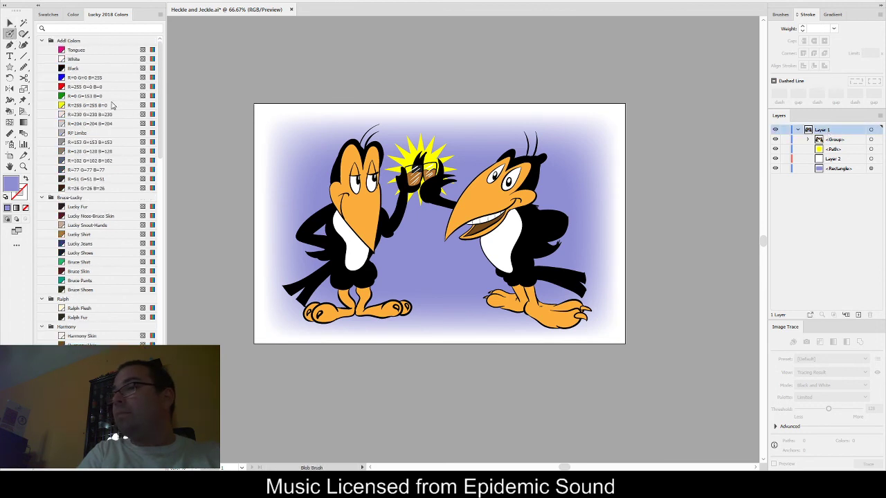
pyautogui.click(87, 68)
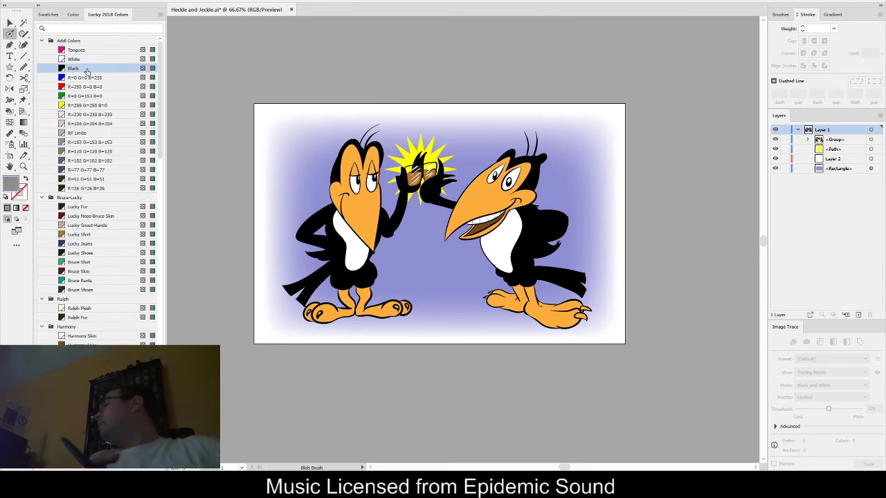
pyautogui.hotkey('ctrl', '0')
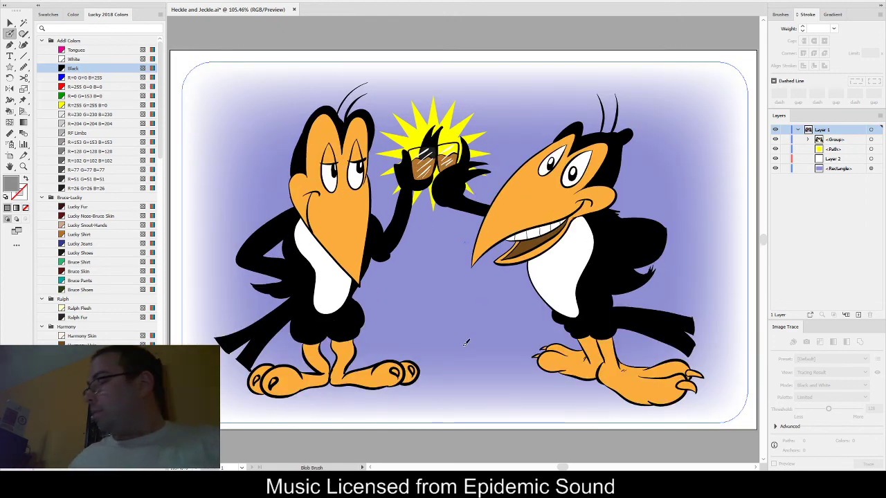
pyautogui.moveTo(455, 364); pyautogui.dragTo(462, 350)
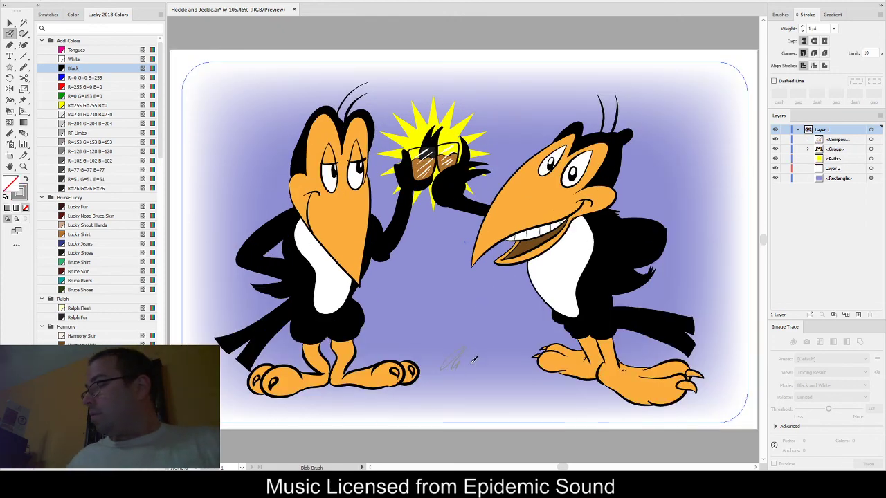
pyautogui.hotkey('ctrl', 'z')
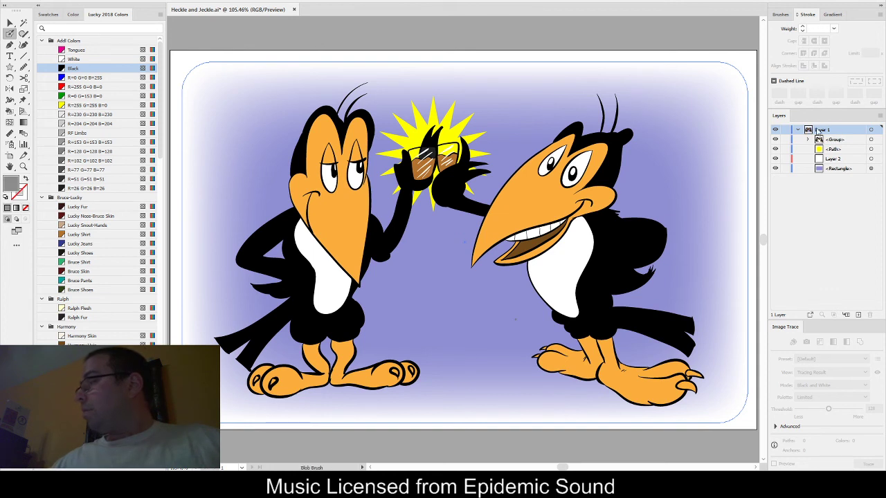
pyautogui.click(78, 70)
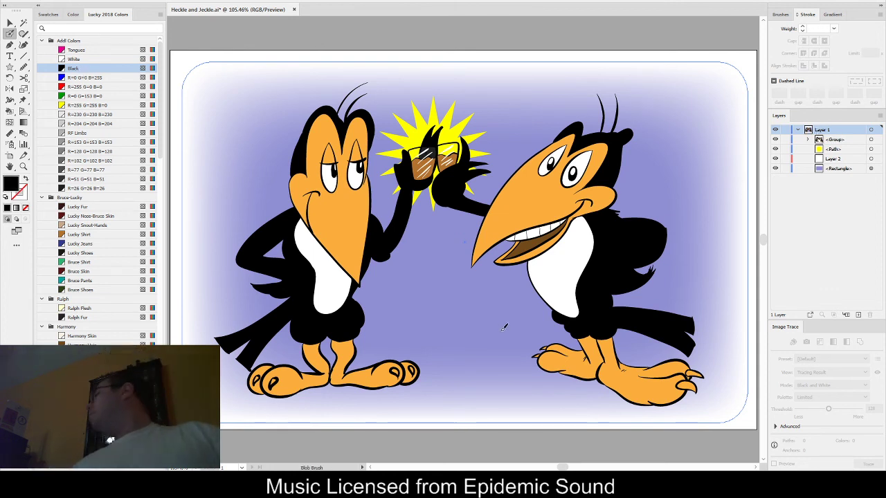
pyautogui.moveTo(438, 402); pyautogui.dragTo(468, 397)
pyautogui.moveTo(473, 381); pyautogui.dragTo(463, 401)
pyautogui.moveTo(460, 400); pyautogui.dragTo(476, 404)
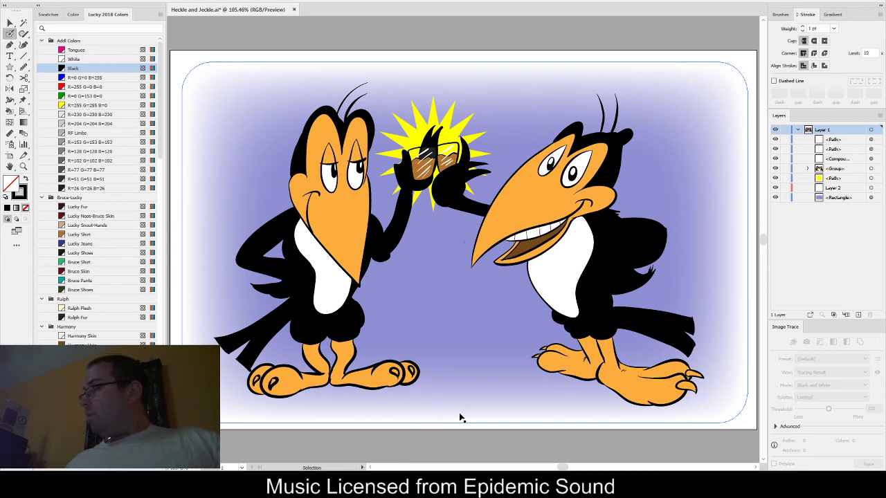
pyautogui.press('Delete')
# - Add a new layer above Layer 1, try a black Blob Brush stroke between the birds' feet and undo it
pyautogui.hotkey('shift', 'b')
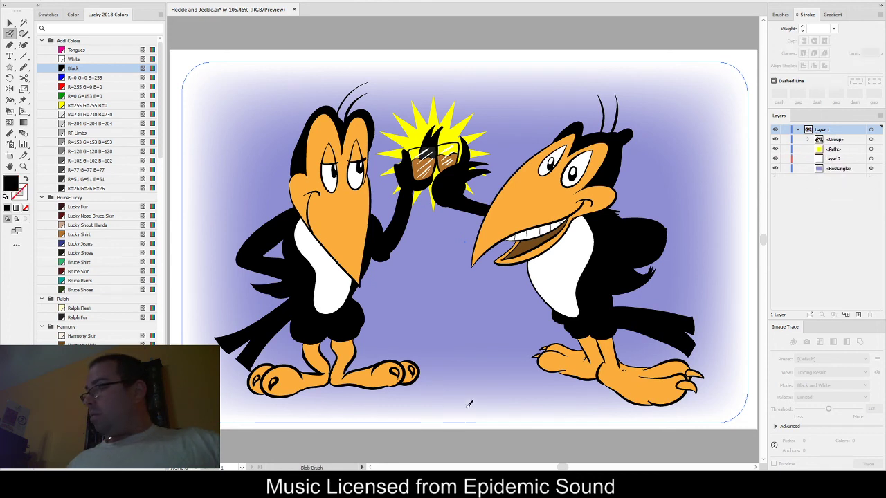
pyautogui.click(857, 315)
pyautogui.hotkey('shift', 'x')
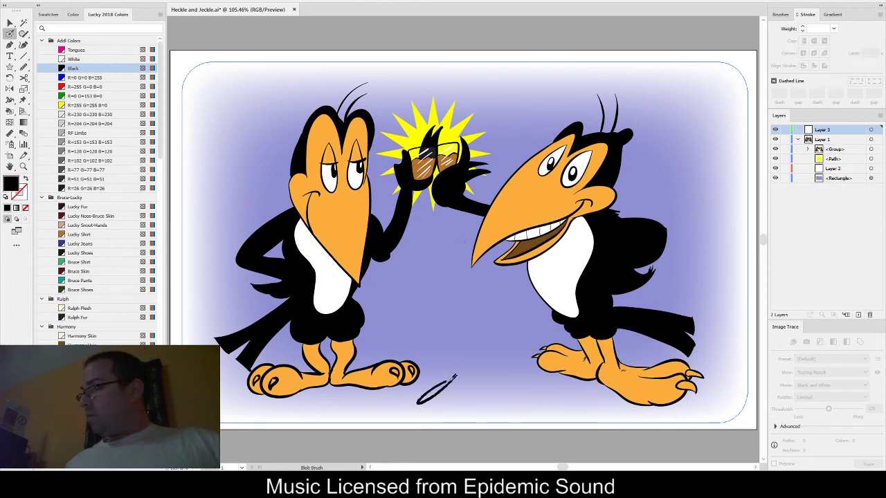
pyautogui.hotkey('ctrl', 'z')
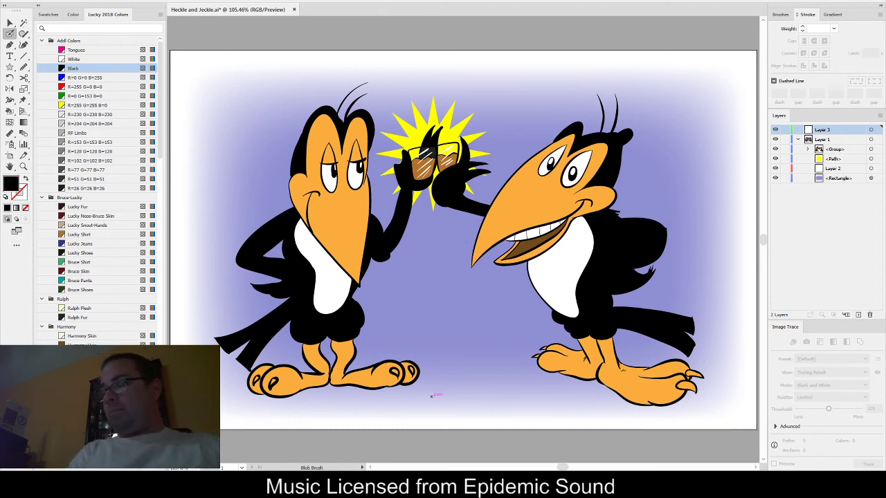
# - Delete the Feather effect from the current brush appearance with nothing selected
pyautogui.hotkey('shift', 'F6')
pyautogui.click(98, 233)
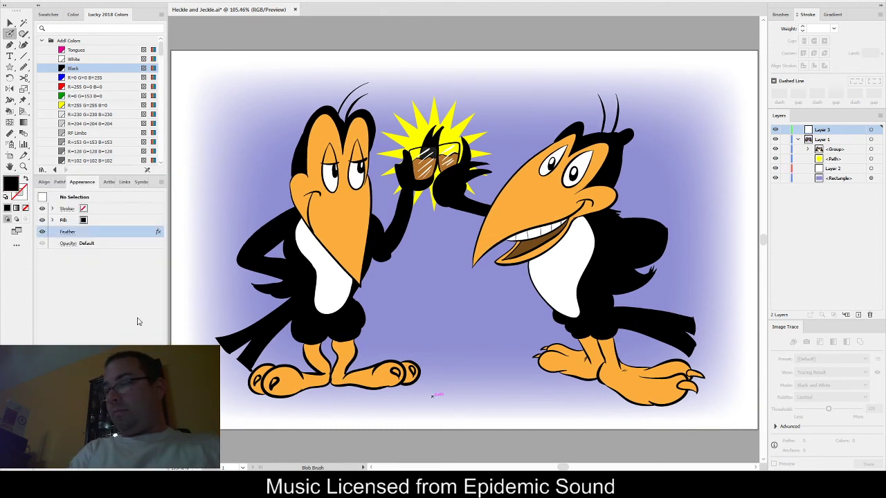
pyautogui.click(150, 465)
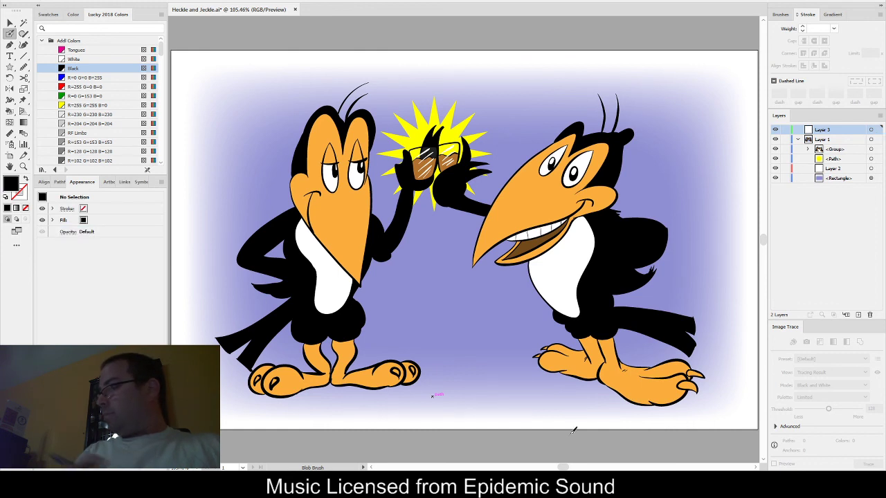
# - Sign the artwork in black with the Blob Brush on Layer 3 between the birds' feet, and save the document
pyautogui.moveTo(453, 367); pyautogui.dragTo(446, 385)
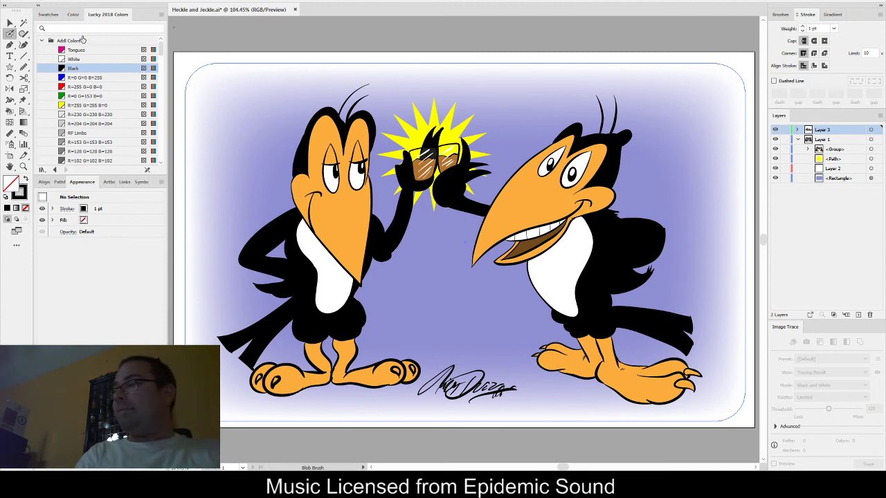
pyautogui.click(11, 24)
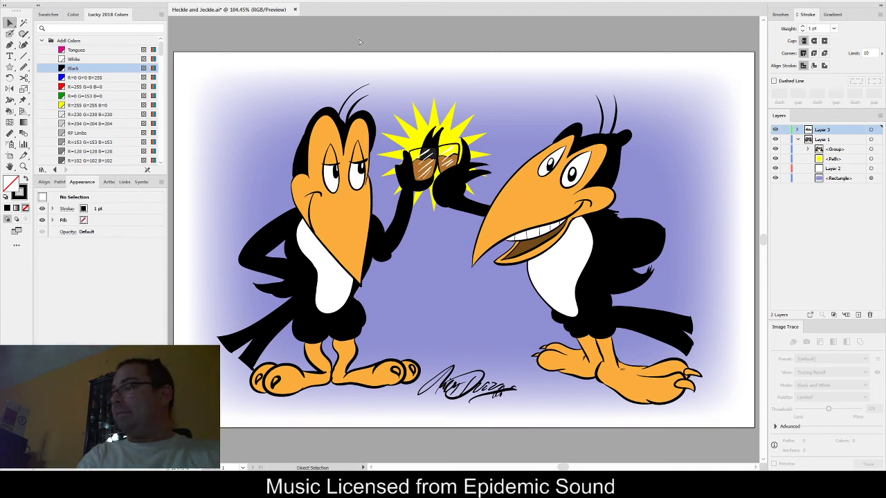
pyautogui.hotkey('ctrl', 's')
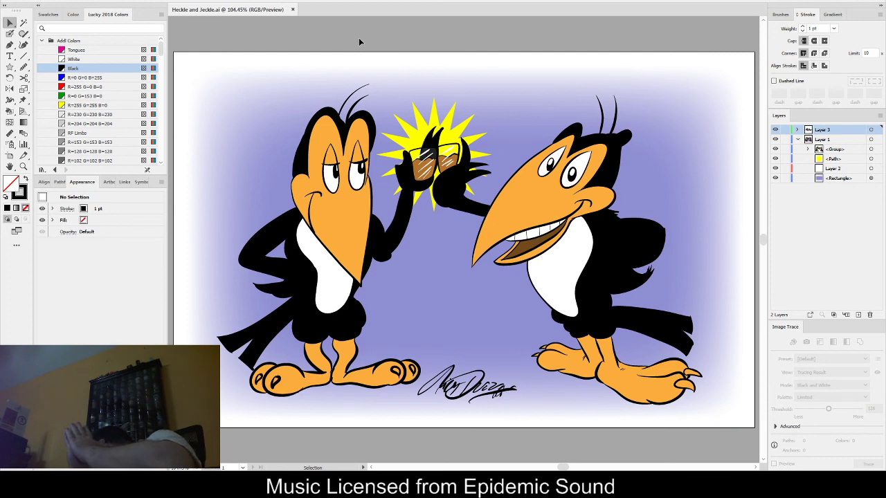